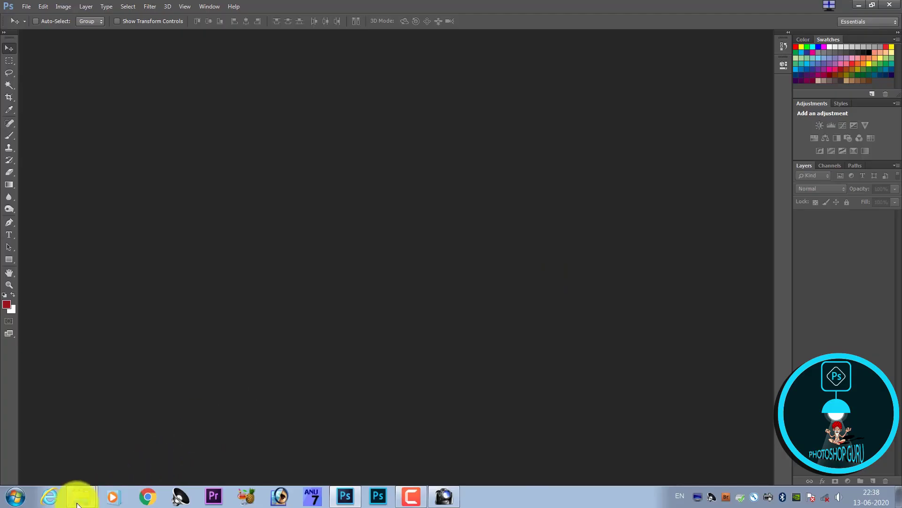
Open priyaprakash140318_3 from the actress folder in Photoshop by dragging it onto the taskbar icon
left_click(79, 470)
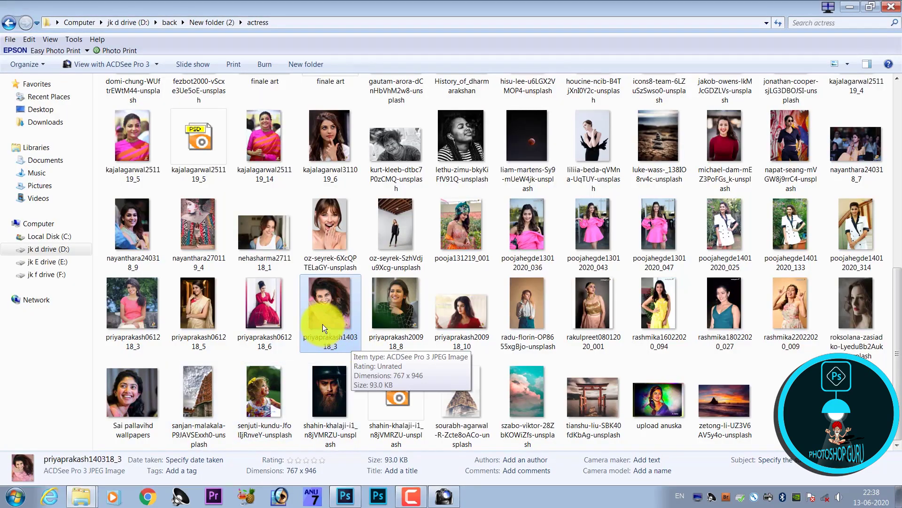
left_click(133, 403)
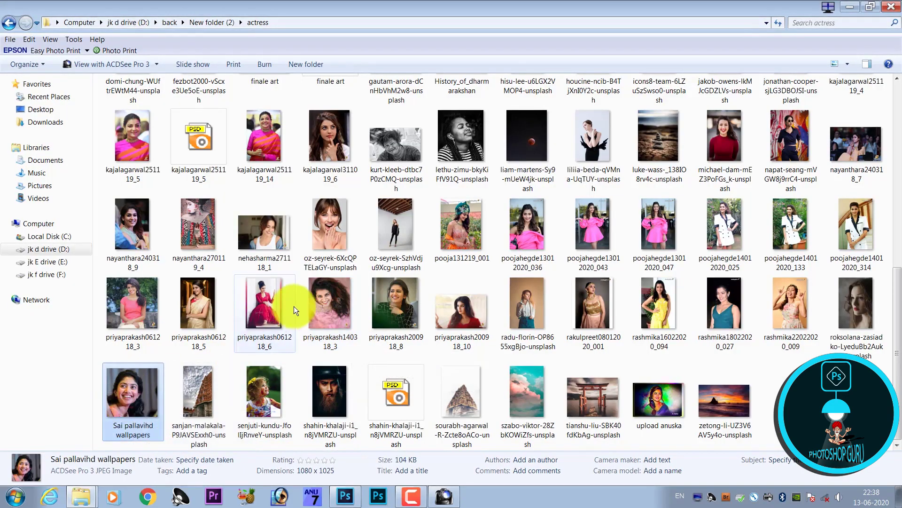
left_click(298, 320)
mouse_move(332, 310)
left_mouse_down()
mouse_move(343, 497)
mouse_move(455, 249)
left_mouse_up()
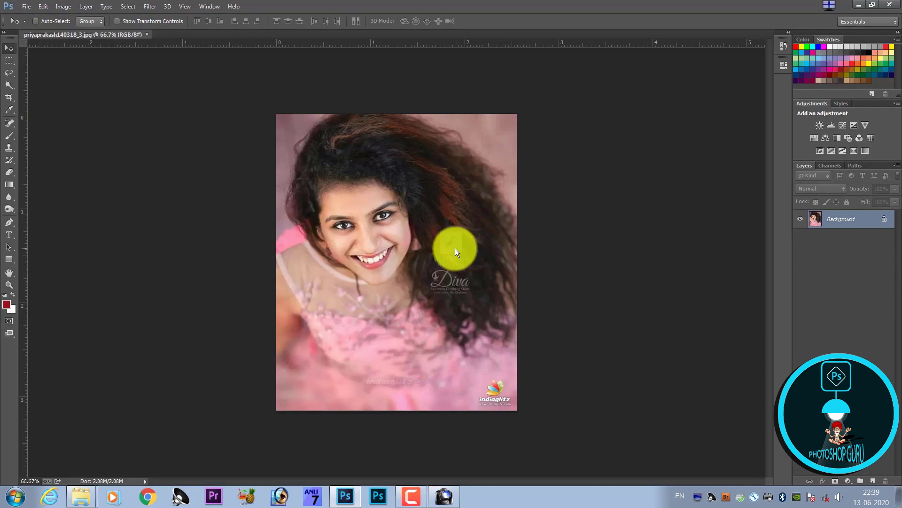
Resample the portrait to 10 inches wide at 300 ppi (about 3000 × 3700 px) and fit it on screen
key("ctrl+alt+i")
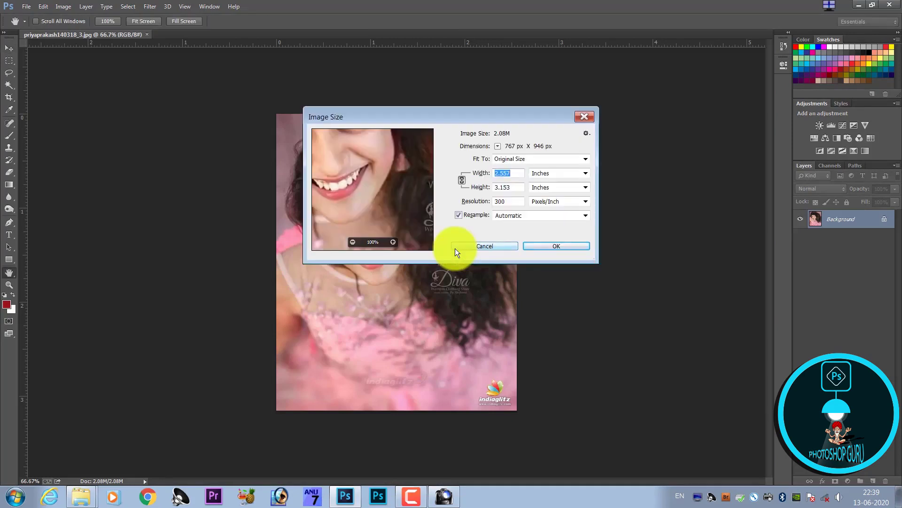
type("10")
key("Tab")
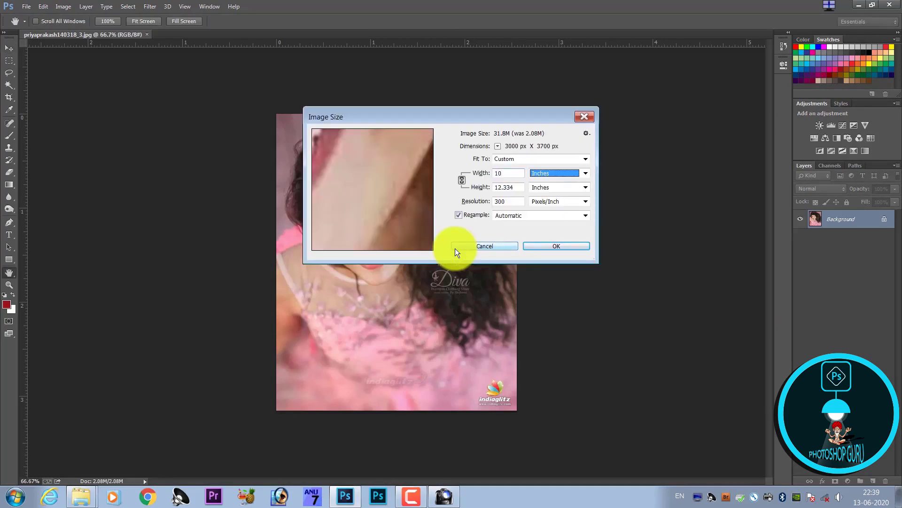
key("Tab")
key("Tab")
left_click(455, 248)
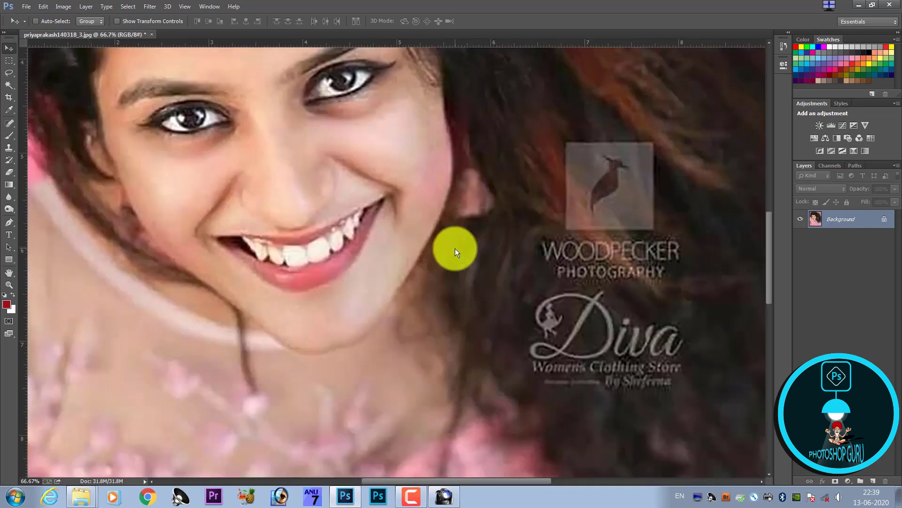
key("ctrl+0")
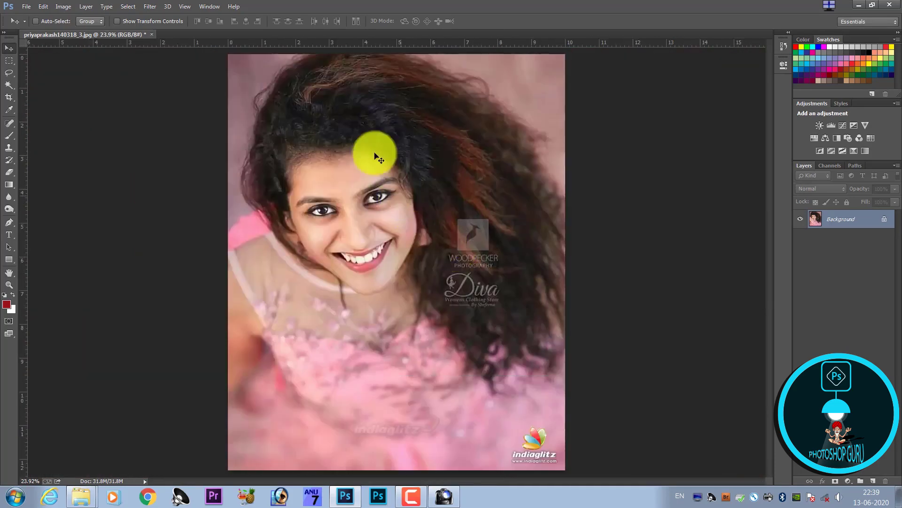
Duplicate the portrait layer twice, creating Layer 1 and Layer 1 copy
left_click(150, 7)
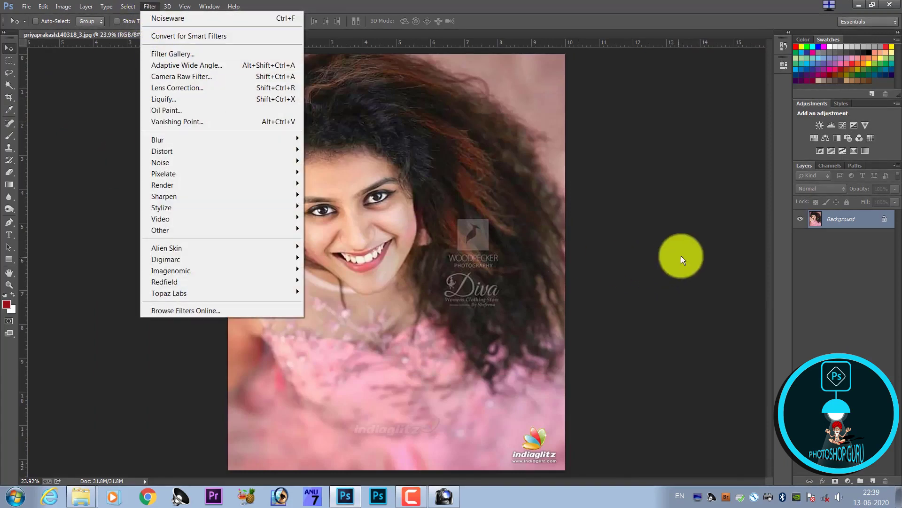
left_click(645, 274)
key("ctrl+j")
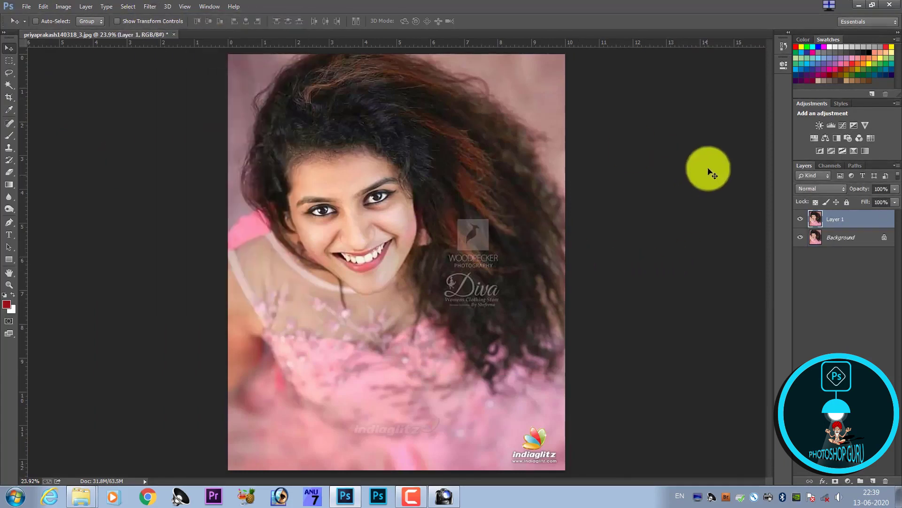
left_click(149, 7)
left_click(656, 258)
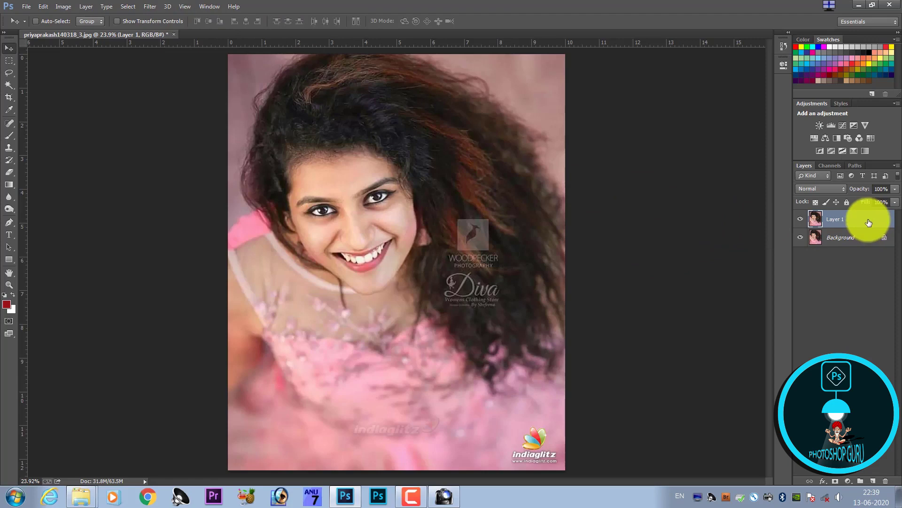
key("ctrl+j")
Apply a High Pass filter with a radius of about 31 to the top copy
left_click(149, 6)
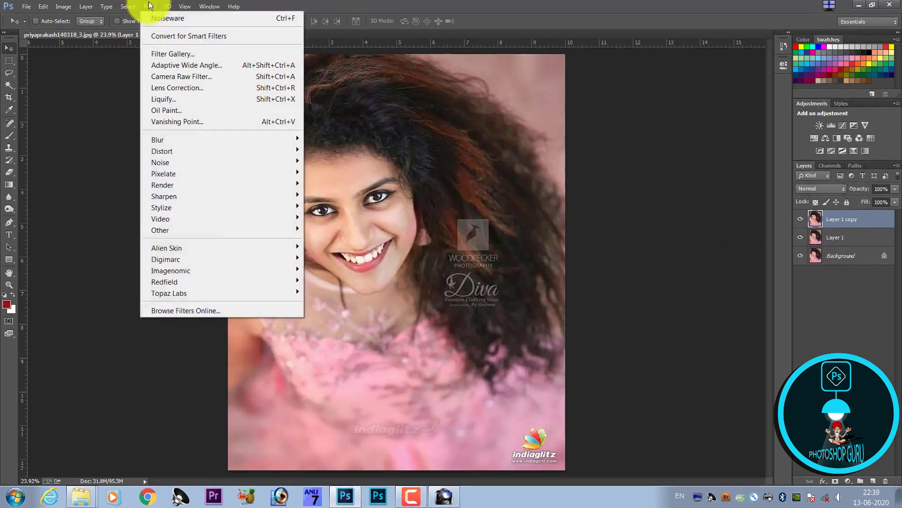
mouse_move(160, 229)
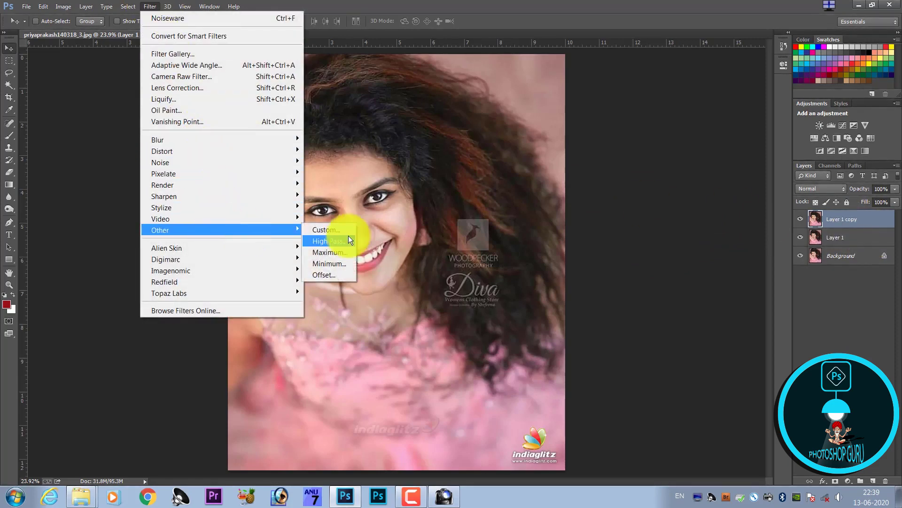
left_click(343, 240)
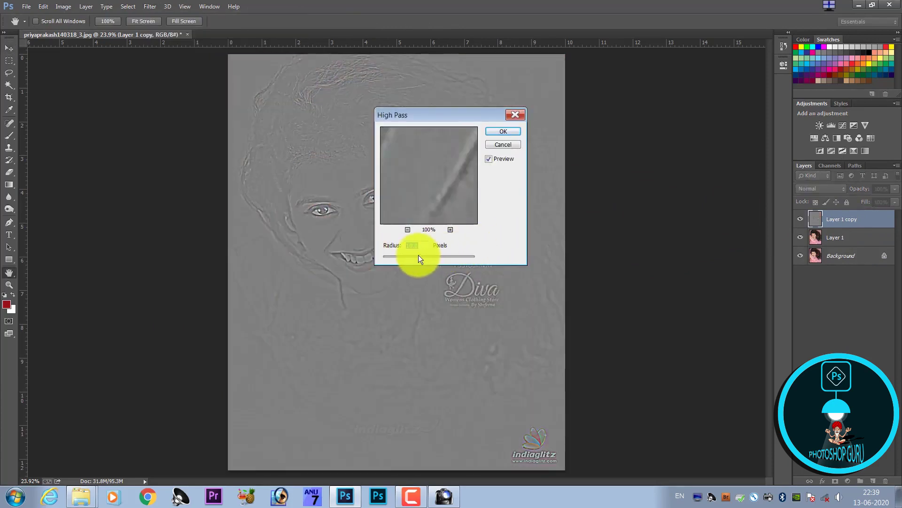
left_click_drag(427, 257, 428, 258)
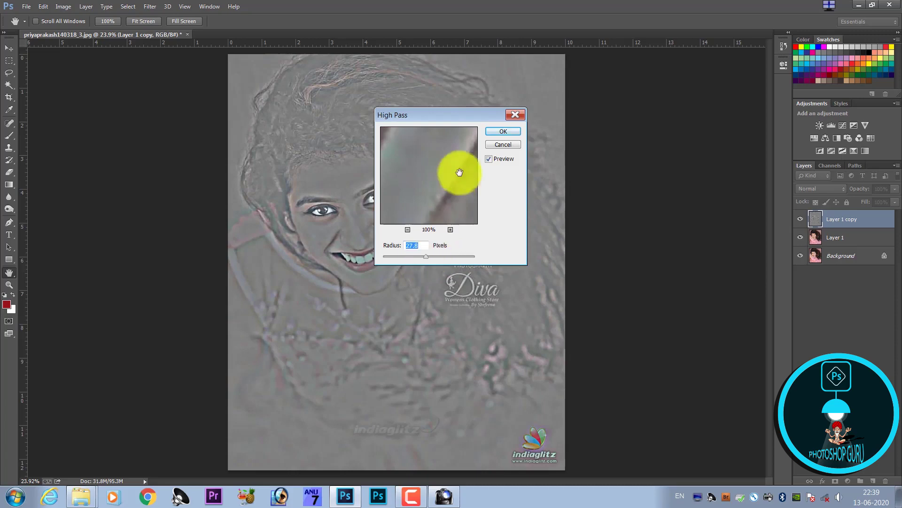
left_click(503, 131)
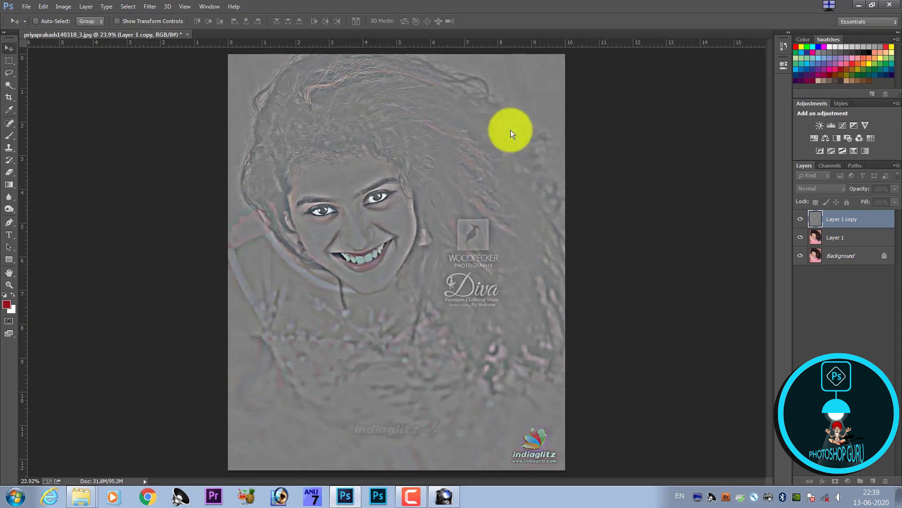
Blend the high-pass layer as Soft Light and stamp all visible layers into Layer 2
left_click(819, 190)
left_click(811, 339)
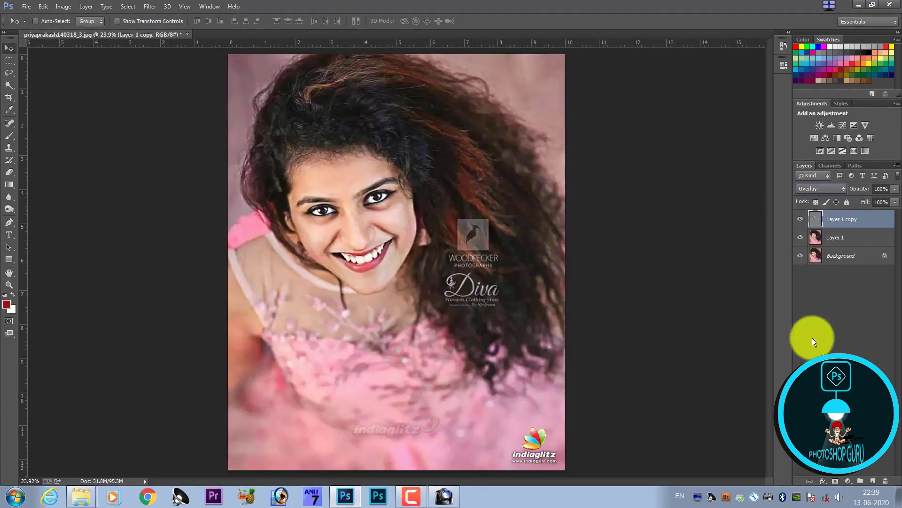
left_click(825, 190)
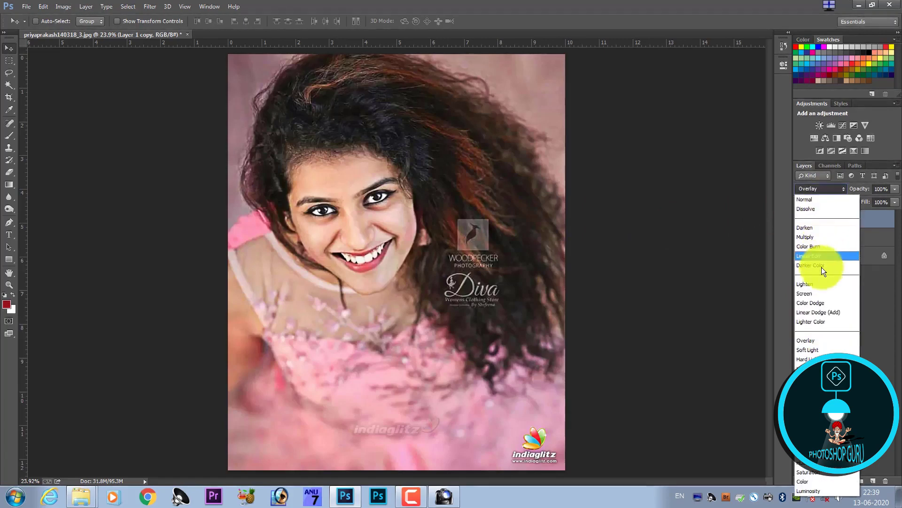
left_click(810, 346)
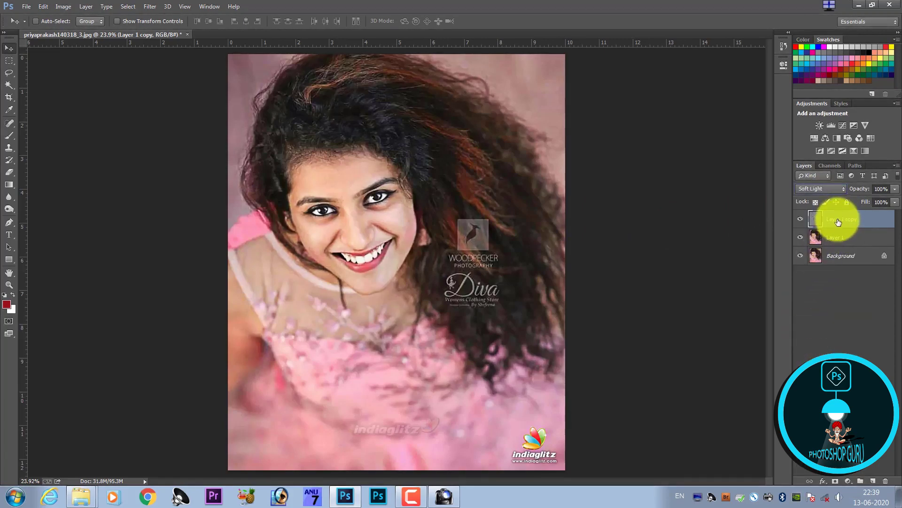
key("ctrl+alt+shift+e")
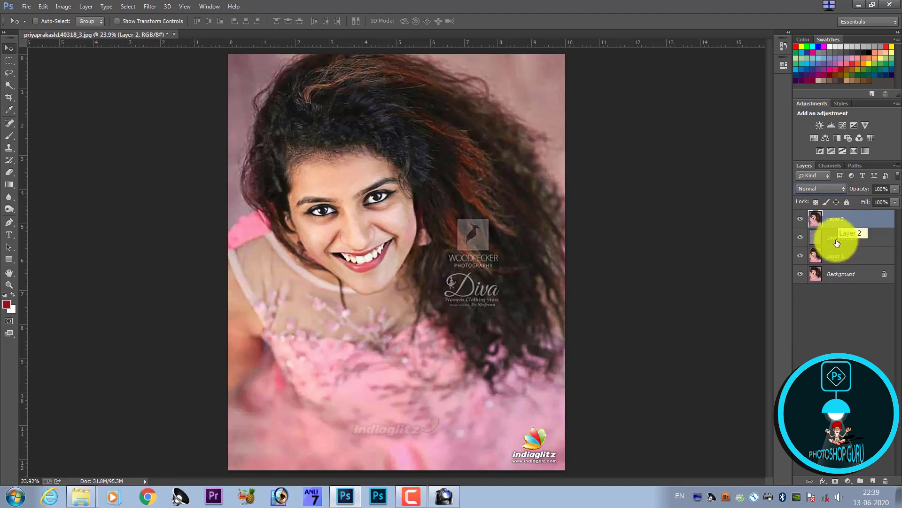
Apply Smart Sharpen to Layer 2 with amount 337 and radius 0.9
left_click(150, 7)
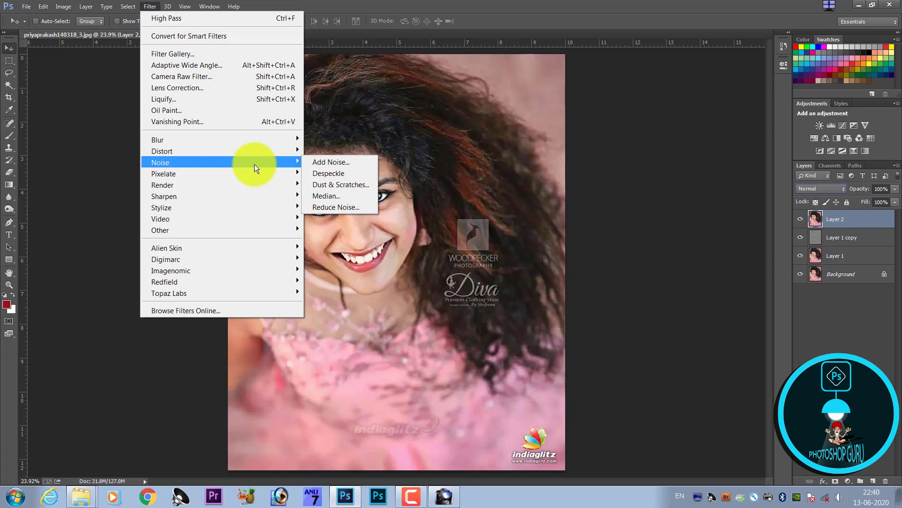
mouse_move(212, 196)
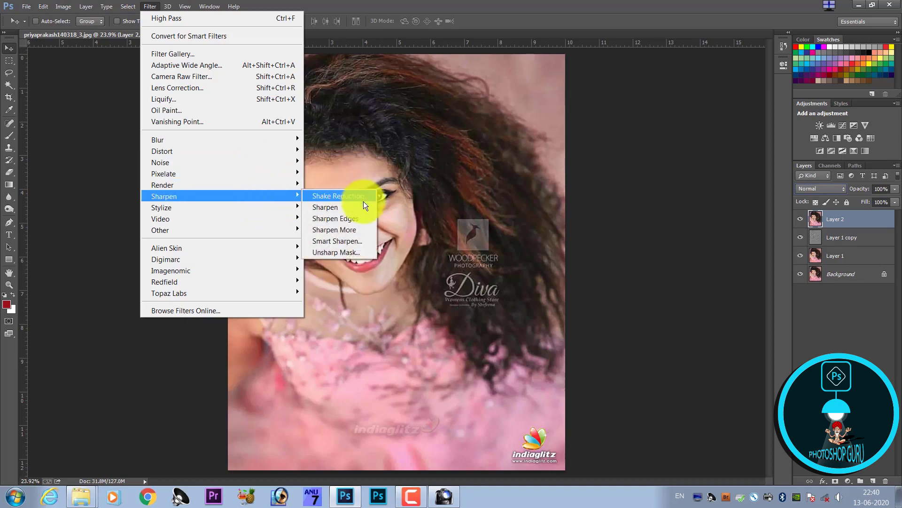
left_click(356, 242)
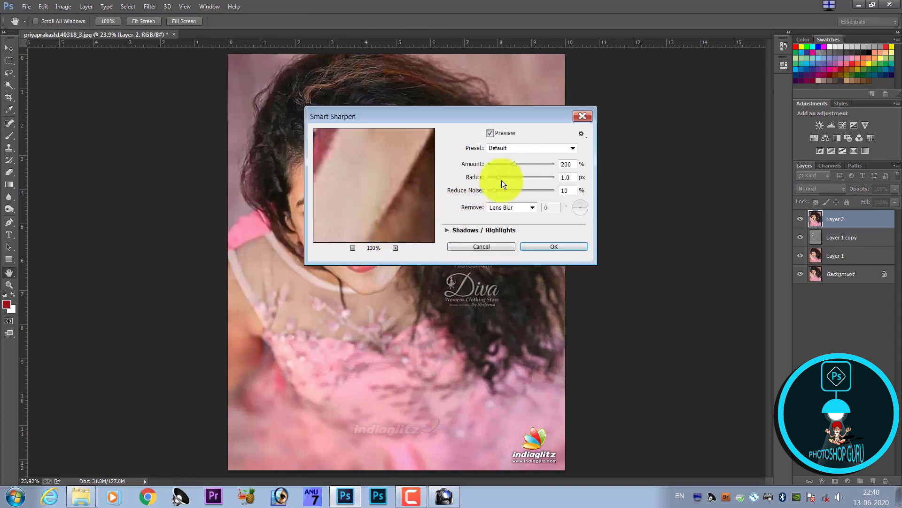
left_click_drag(430, 169, 354, 250)
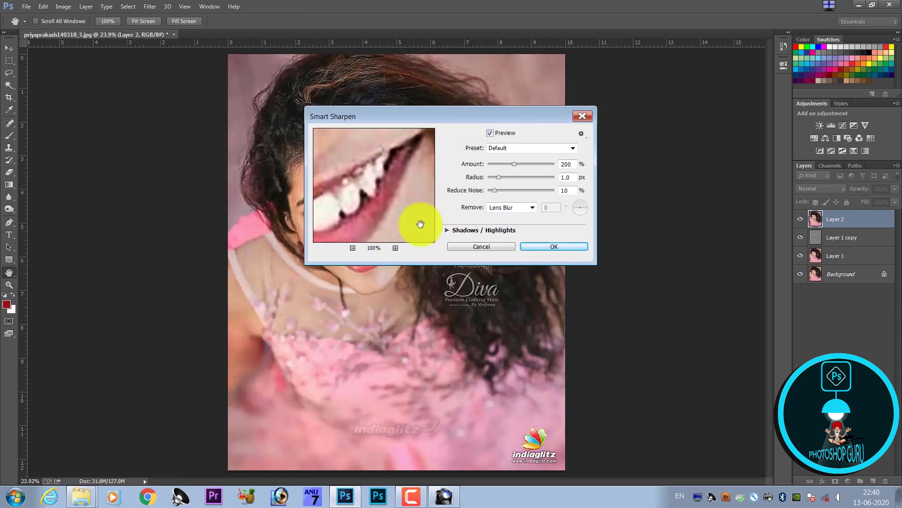
left_click(352, 248)
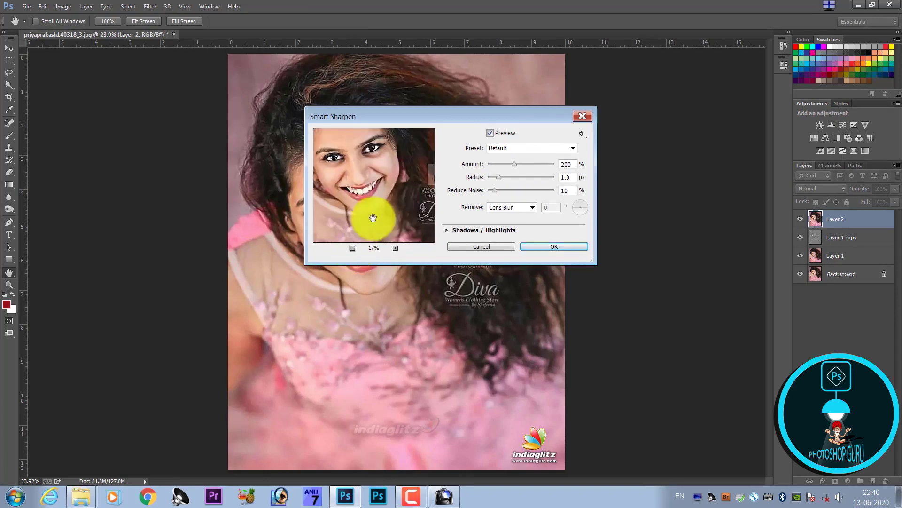
left_click_drag(369, 218, 383, 195)
left_click_drag(514, 163, 549, 165)
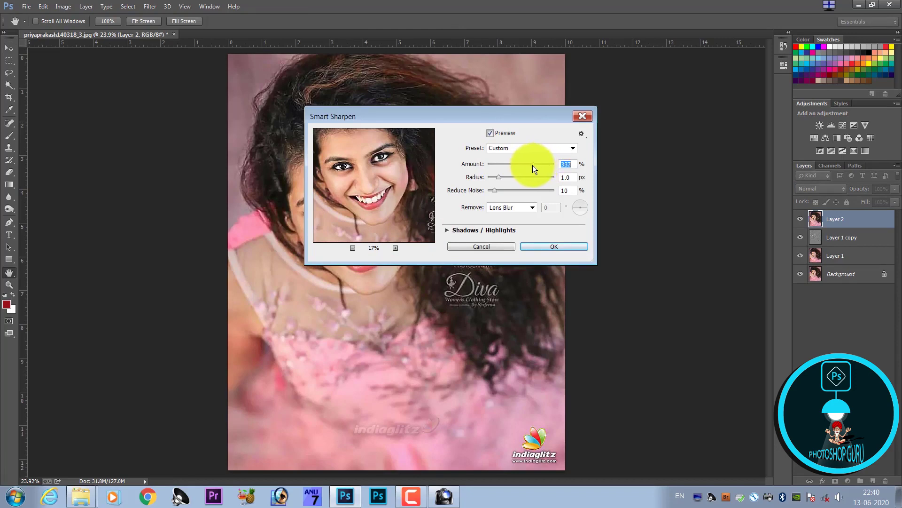
left_click_drag(539, 164, 533, 165)
left_click_drag(375, 189, 403, 207)
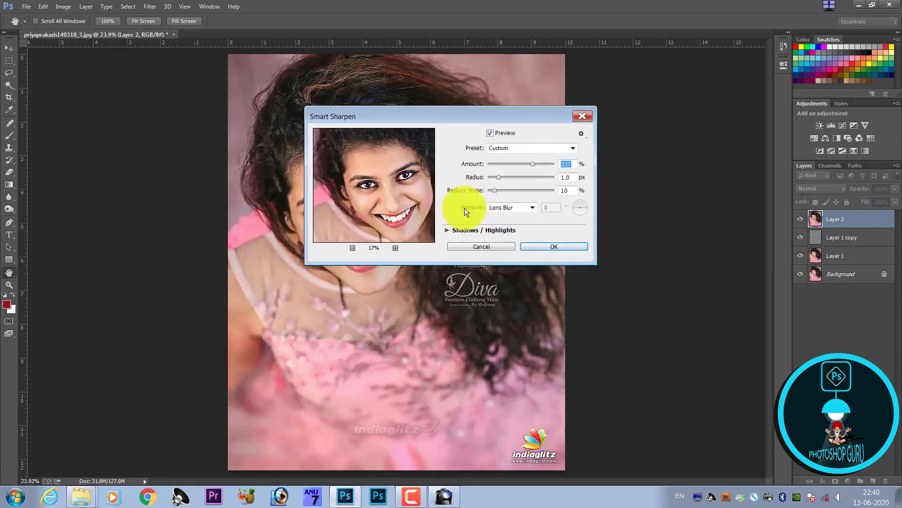
left_click(498, 179)
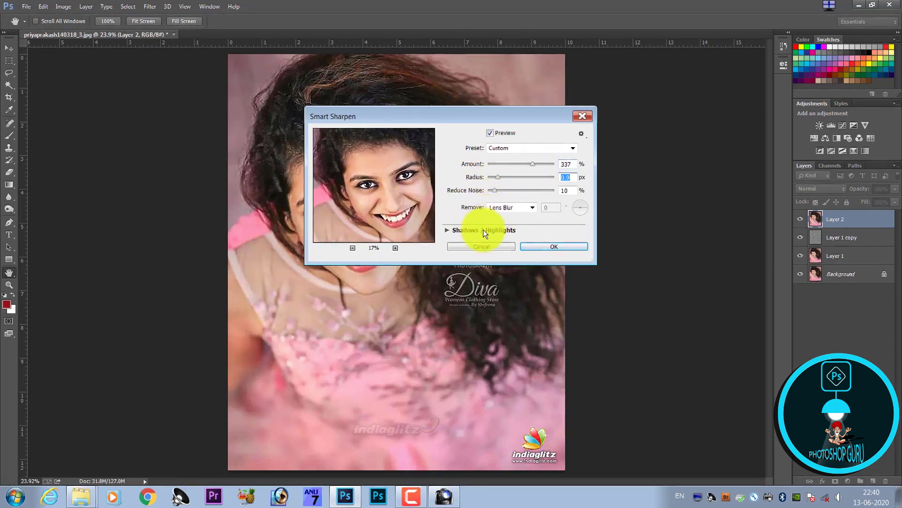
left_click(448, 229)
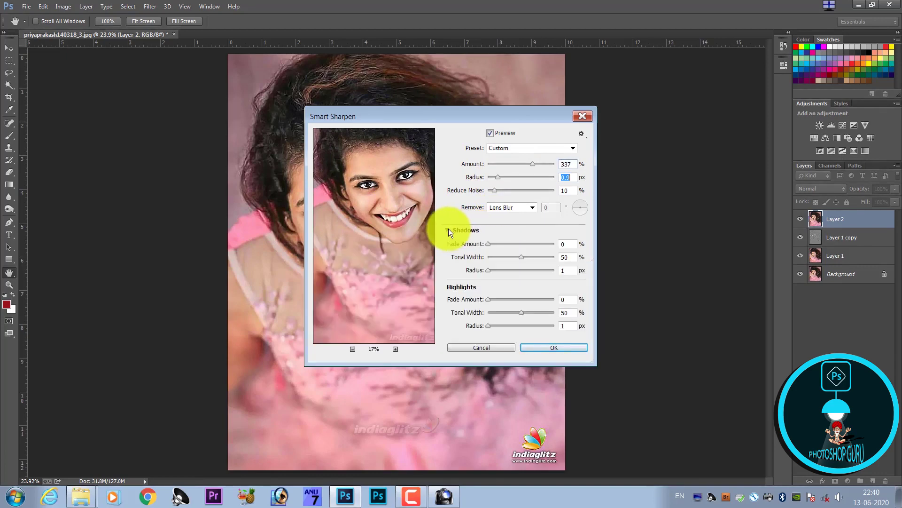
left_click(449, 229)
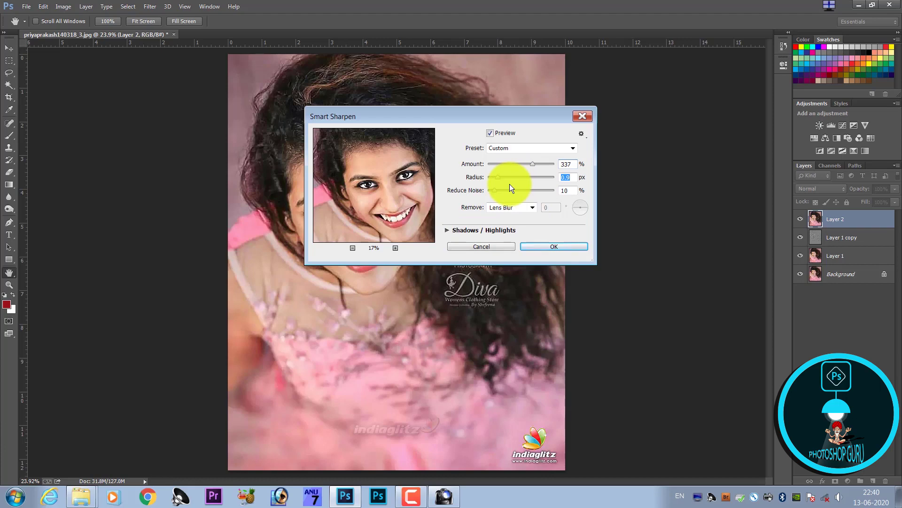
left_click(531, 244)
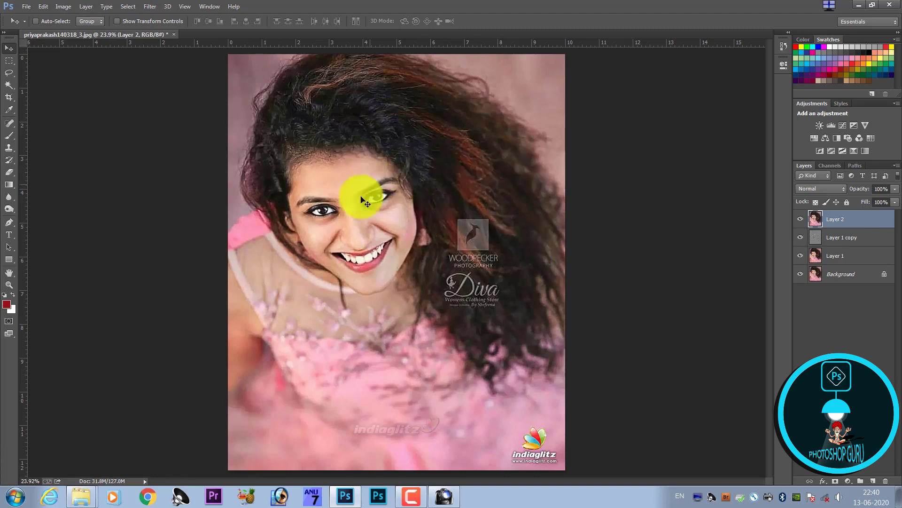
Start an Unsharp Mask on Layer 2, raising the amount to 122 and widening the radius
left_click(157, 9)
mouse_move(164, 196)
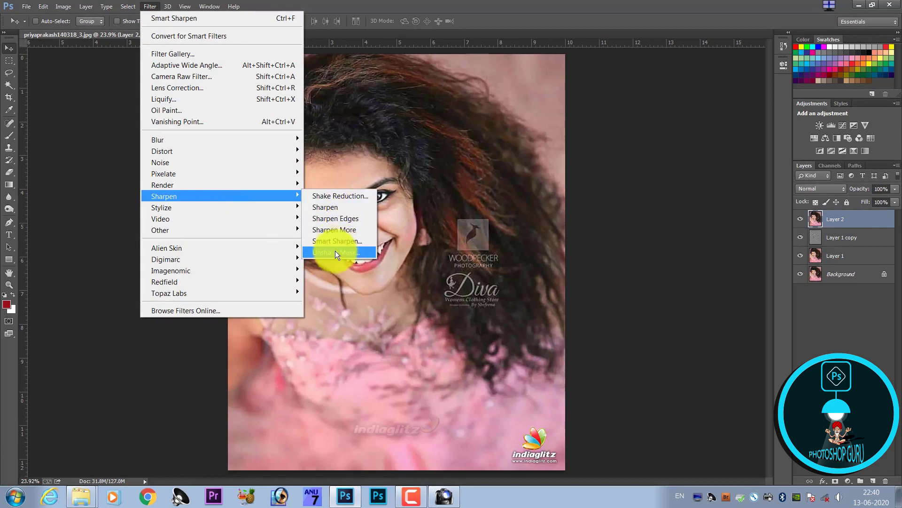
left_click(335, 252)
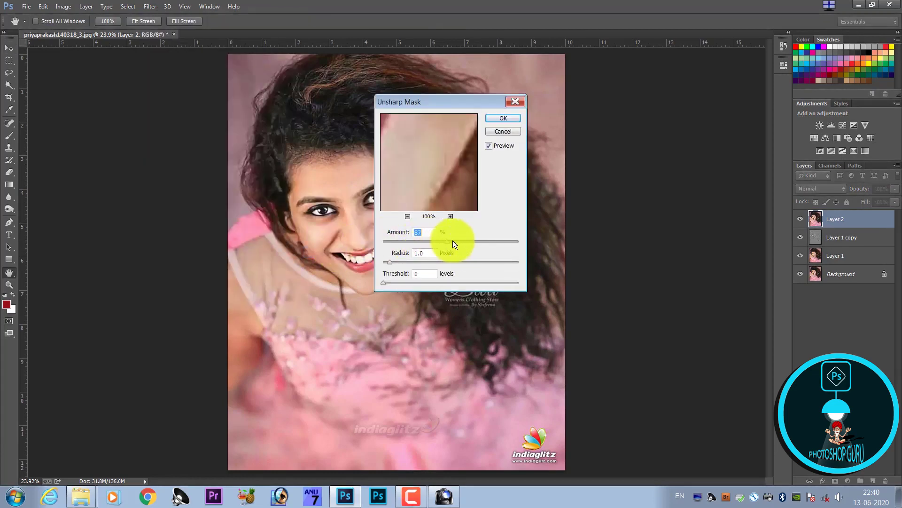
left_click_drag(452, 243, 453, 241)
left_click(407, 216)
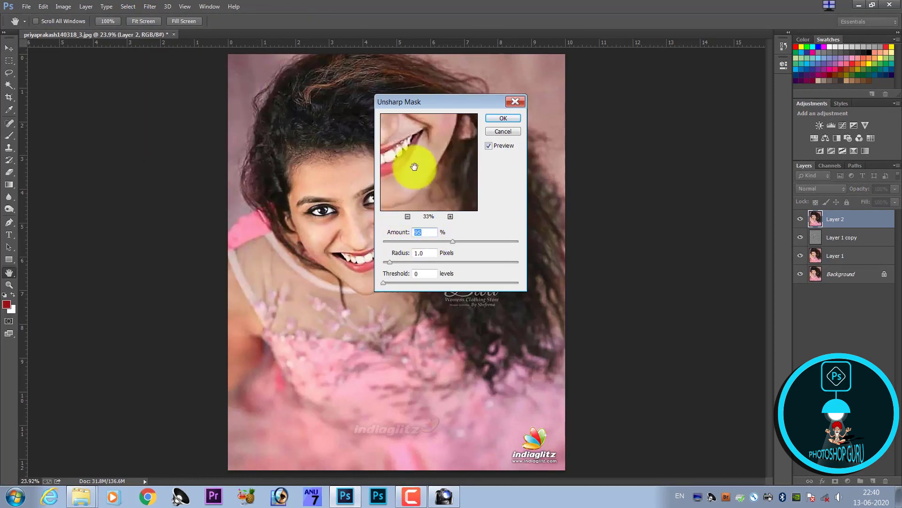
left_click_drag(414, 167, 438, 192)
left_click_drag(461, 241, 471, 243)
mouse_move(402, 264)
left_mouse_down()
mouse_move(425, 263)
mouse_move(406, 260)
mouse_move(433, 284)
mouse_move(451, 282)
left_mouse_up()
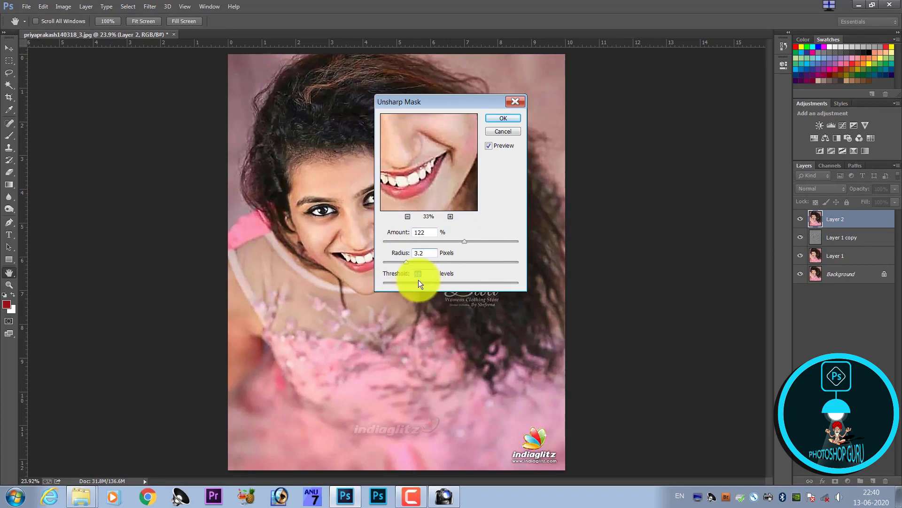
Finish the Unsharp Mask at 161% amount, 3.2 px radius, threshold 57, checking cheeks and lips
left_click(408, 217)
left_click(450, 216)
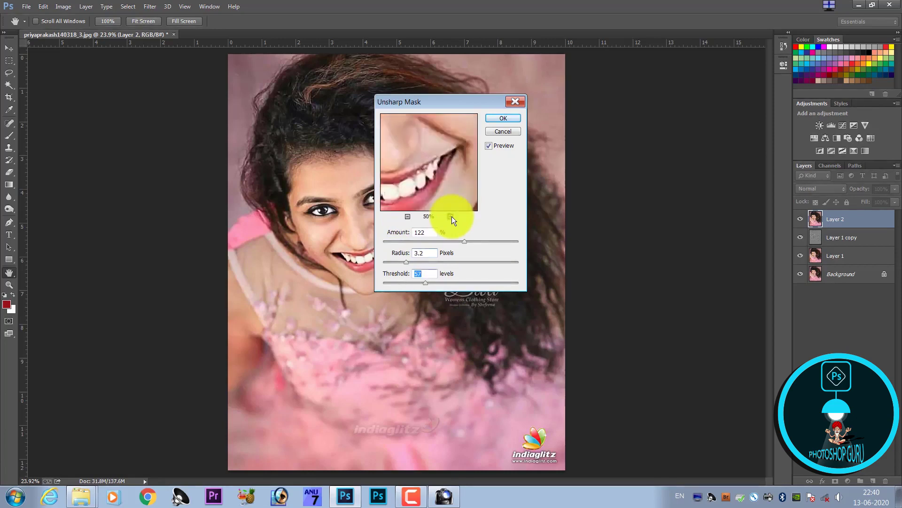
left_click(450, 216)
left_click(450, 216)
mouse_move(428, 157)
left_mouse_down()
mouse_move(421, 165)
mouse_move(447, 177)
left_mouse_up()
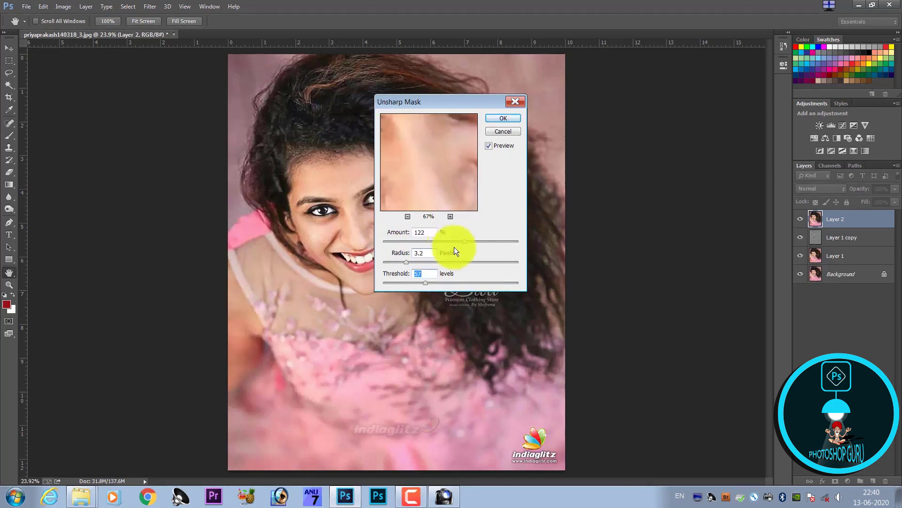
left_click_drag(464, 241, 479, 241)
left_click_drag(433, 185, 419, 125)
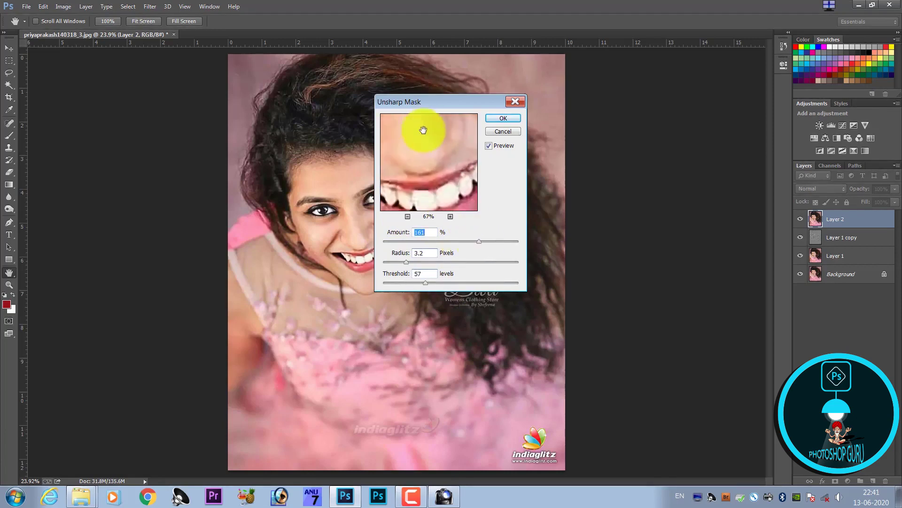
left_click_drag(430, 159, 415, 218)
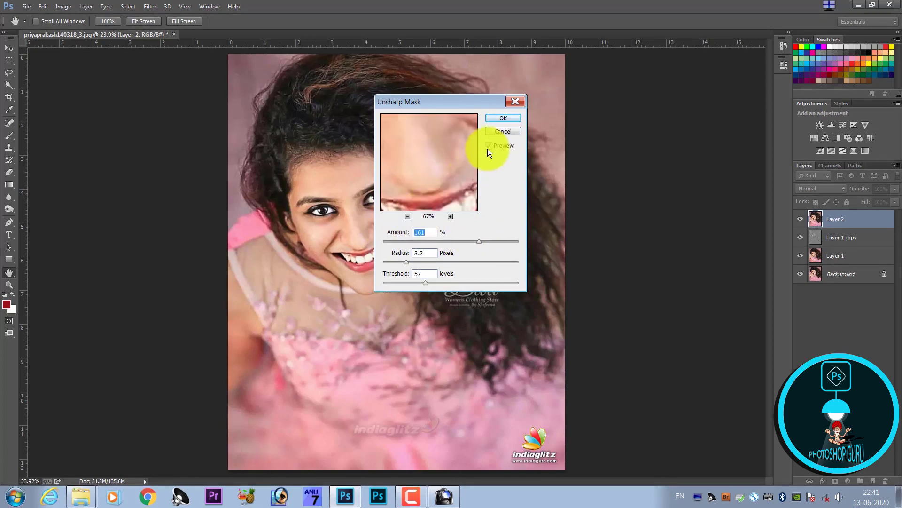
left_click(503, 118)
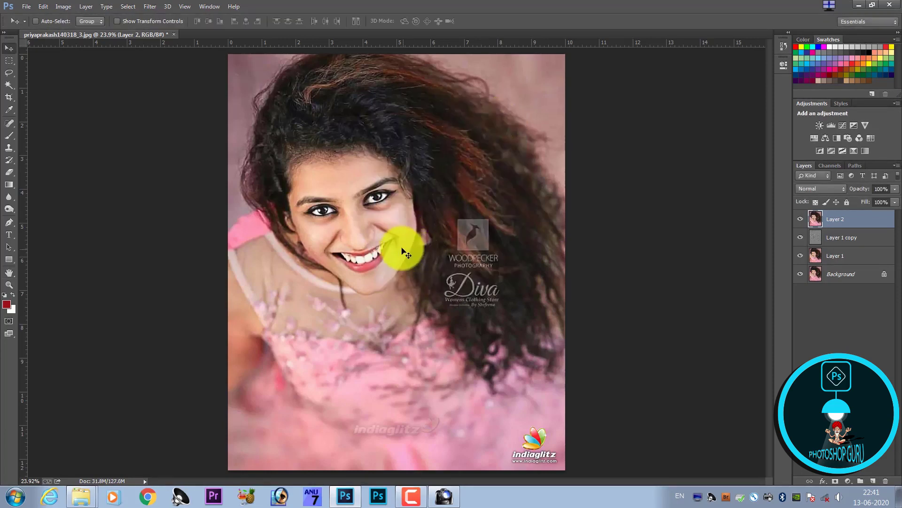
Compare Layer 2 on and off, then merge Layer 2, Layer 1 copy and Layer 1
key("ctrl+plus")
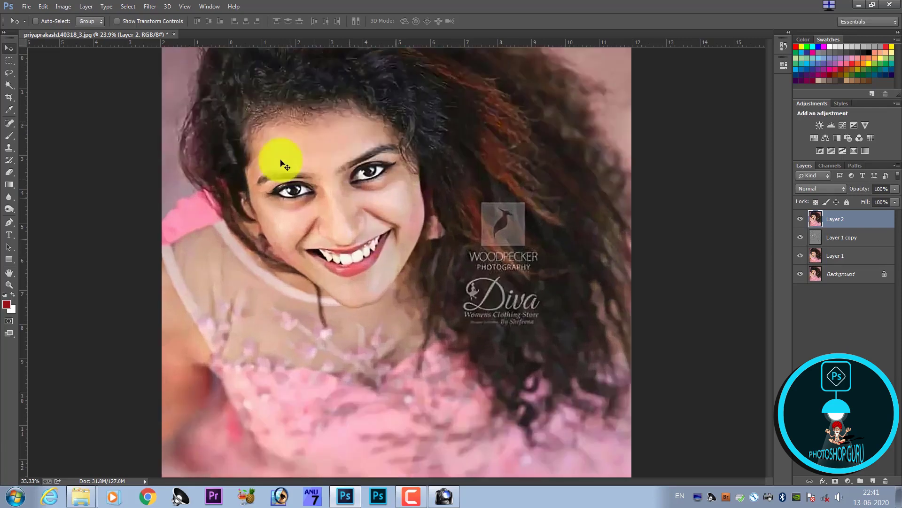
key("ctrl+plus")
key("ctrl+plus")
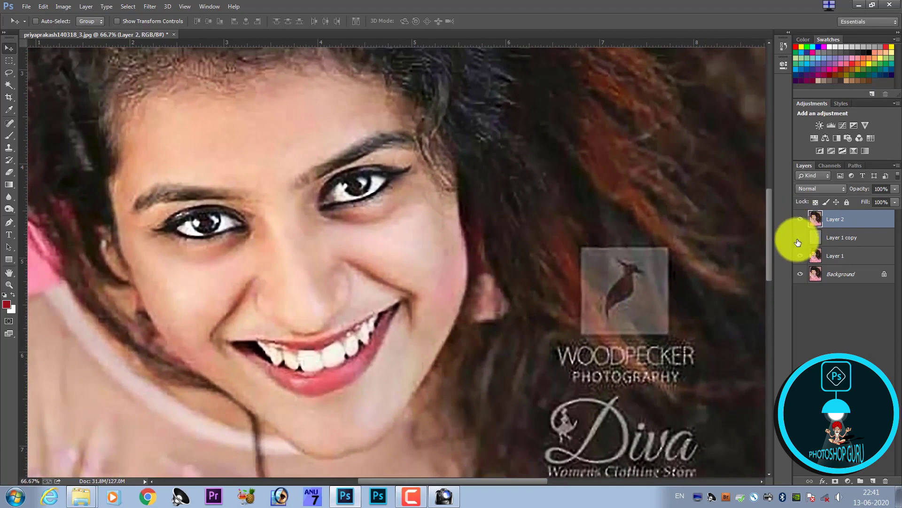
left_click(799, 221)
left_click(800, 221)
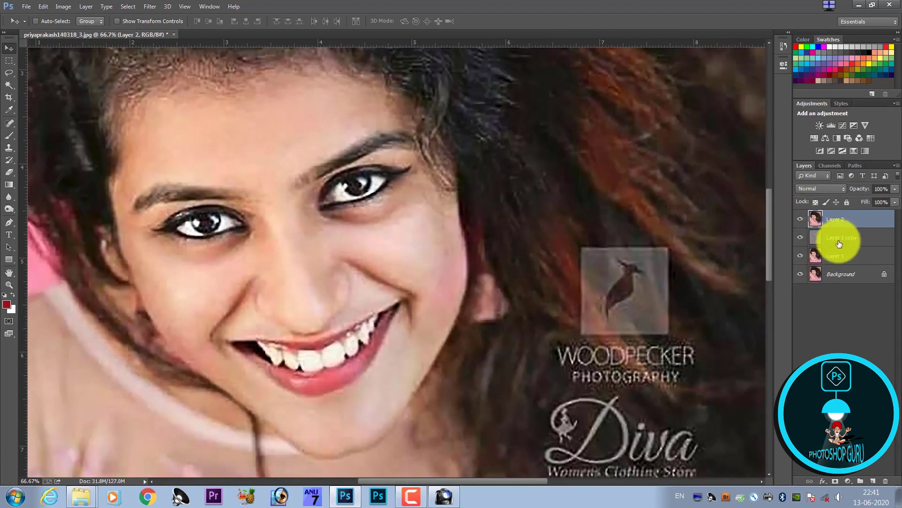
left_click(841, 263, "shift")
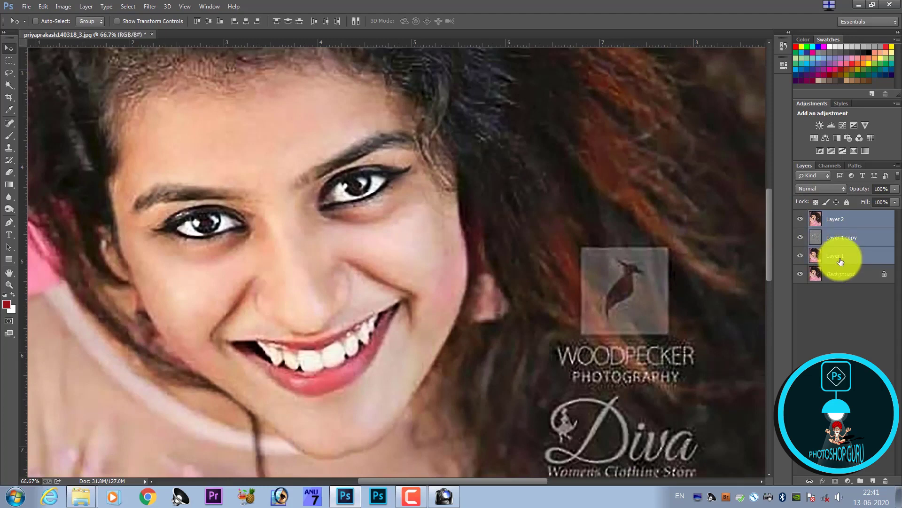
key("ctrl+e")
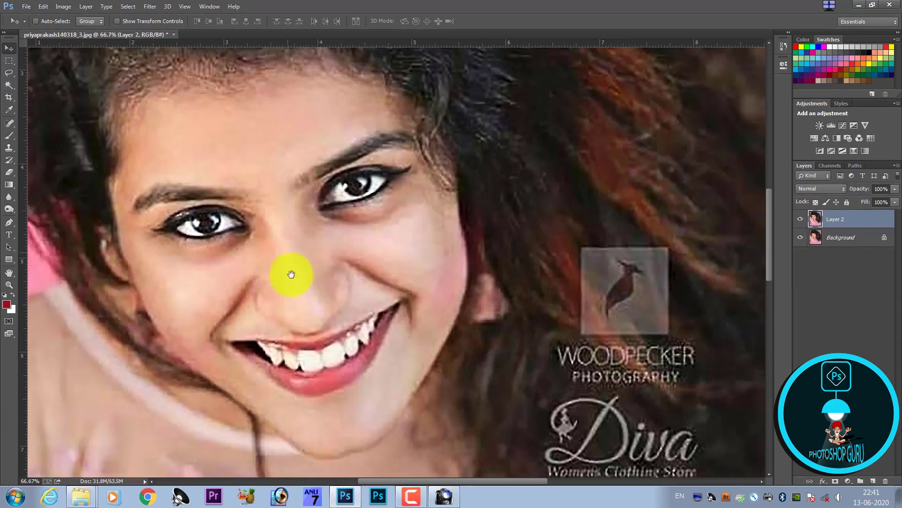
Apply Sharpen More to the merged Layer 2 and inspect the eyes, teeth and hairline
mouse_move(292, 272)
left_mouse_down()
mouse_move(413, 350)
mouse_move(349, 296)
left_mouse_up()
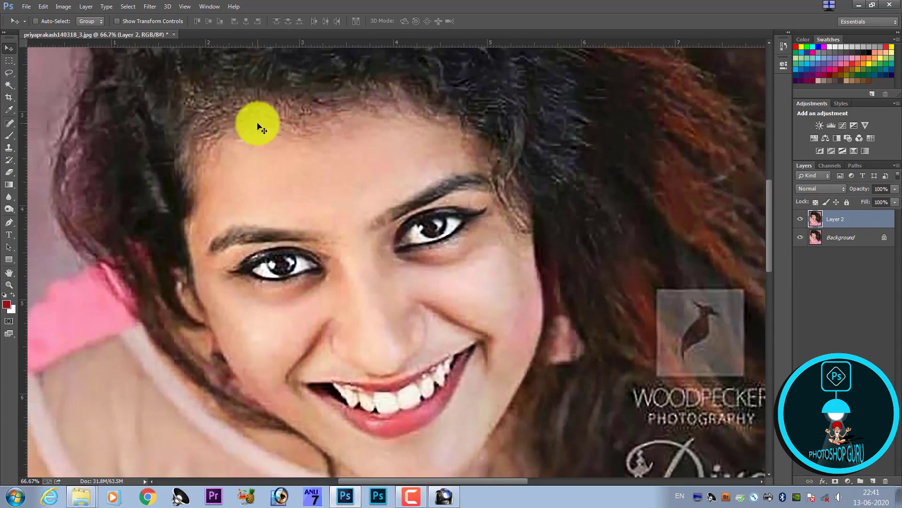
left_click(150, 6)
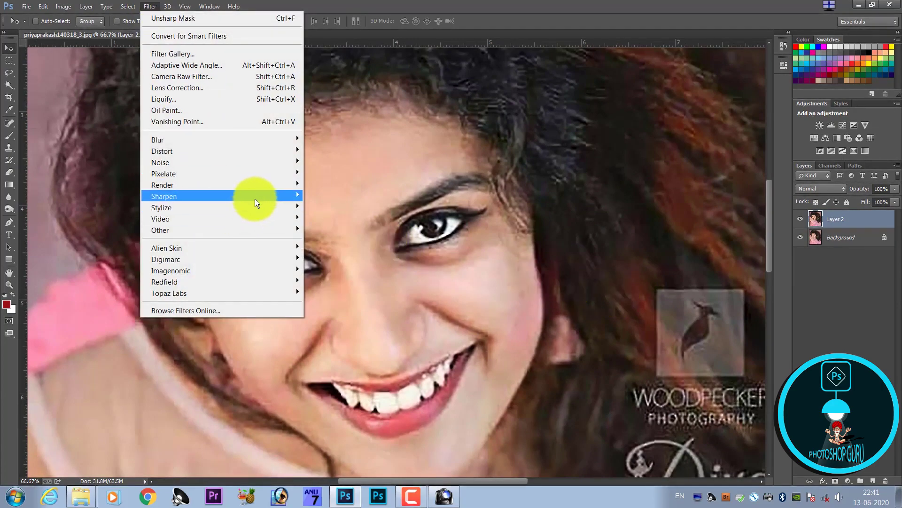
mouse_move(164, 196)
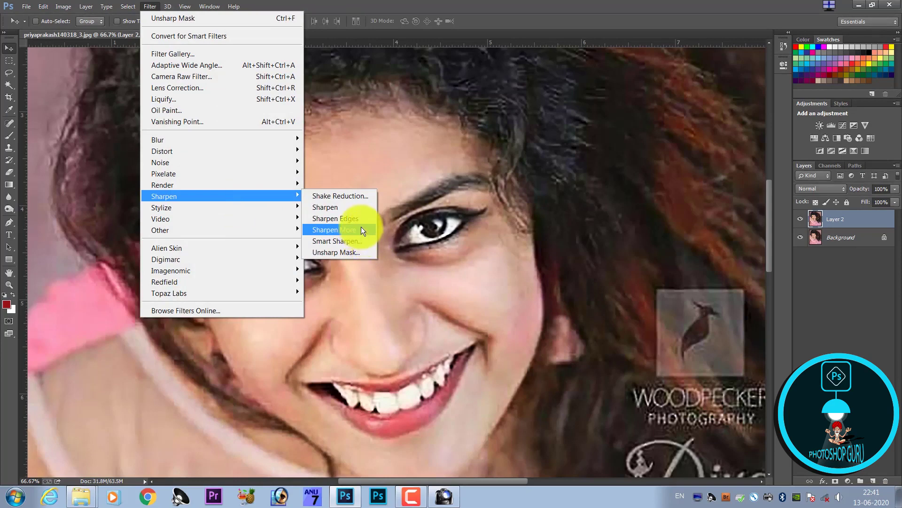
left_click(361, 229)
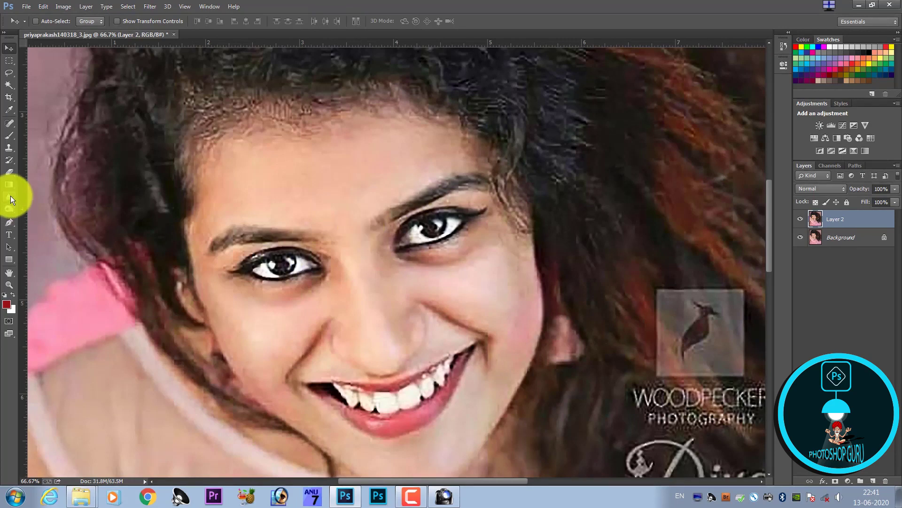
left_click_drag(385, 324, 397, 273)
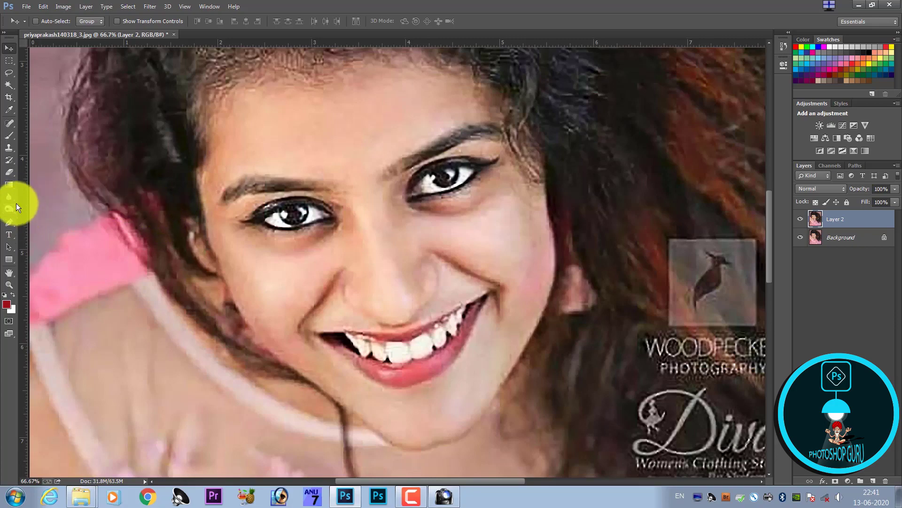
left_click_drag(407, 246, 399, 292)
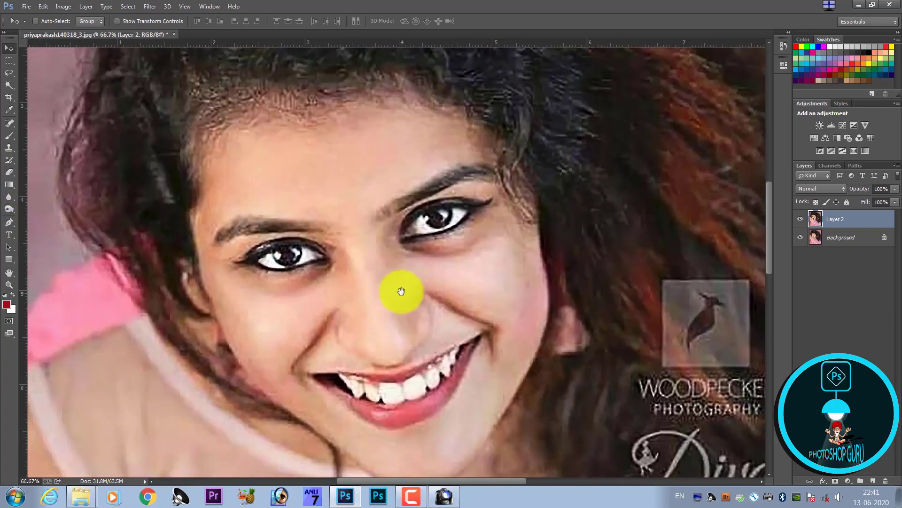
scroll(394, 286, "down", 3)
scroll(383, 262, "down", 1)
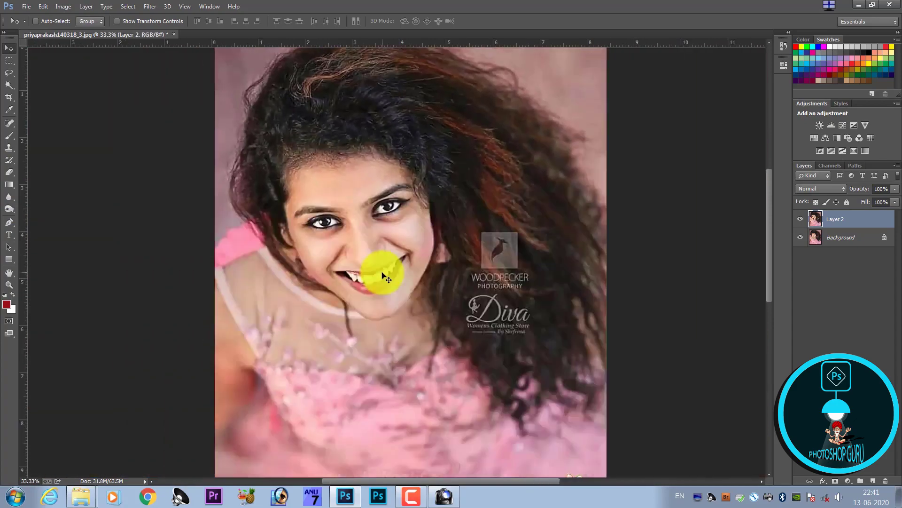
scroll(297, 210, "up", 2)
mouse_move(301, 214)
left_mouse_down()
mouse_move(332, 320)
mouse_move(369, 326)
left_mouse_up()
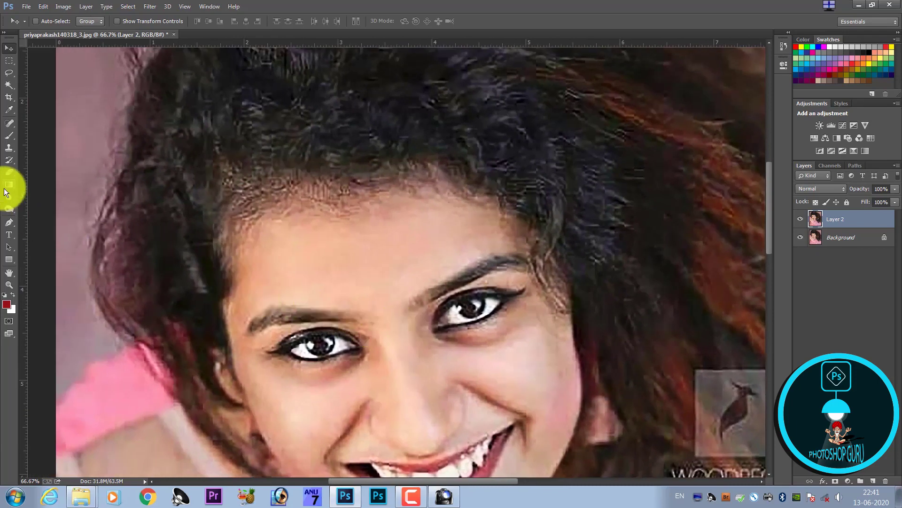
Switch to the Smudge tool from the Blur tool group
left_click(15, 210)
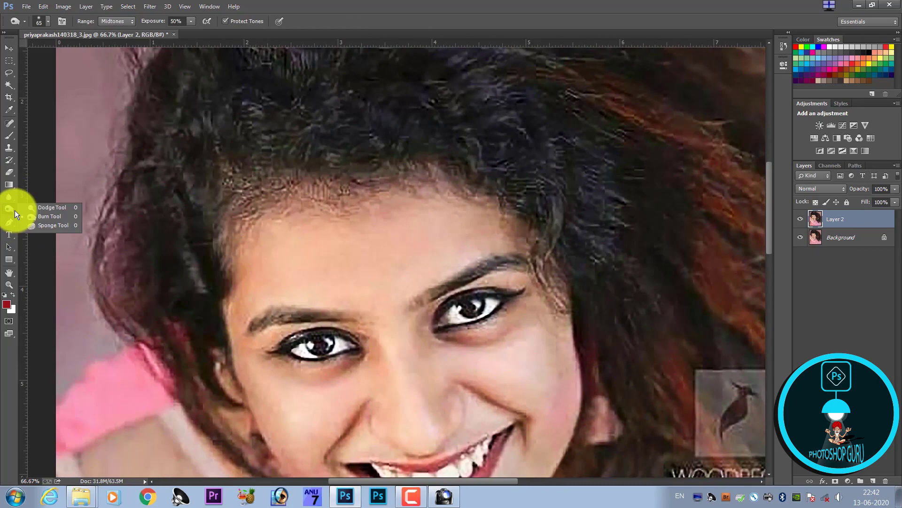
left_click(9, 199)
left_click(67, 213)
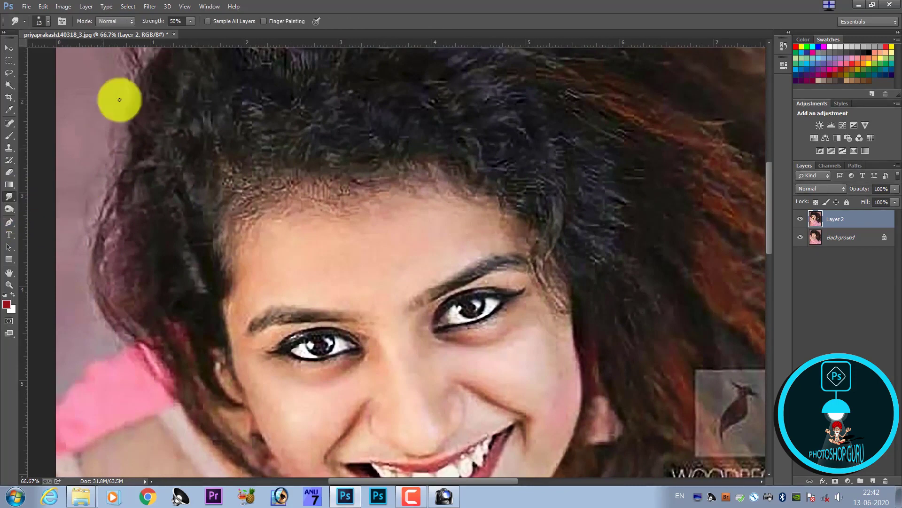
Pick a soft 134 px brush from the presets shown as Large Thumbnails
left_click(40, 20)
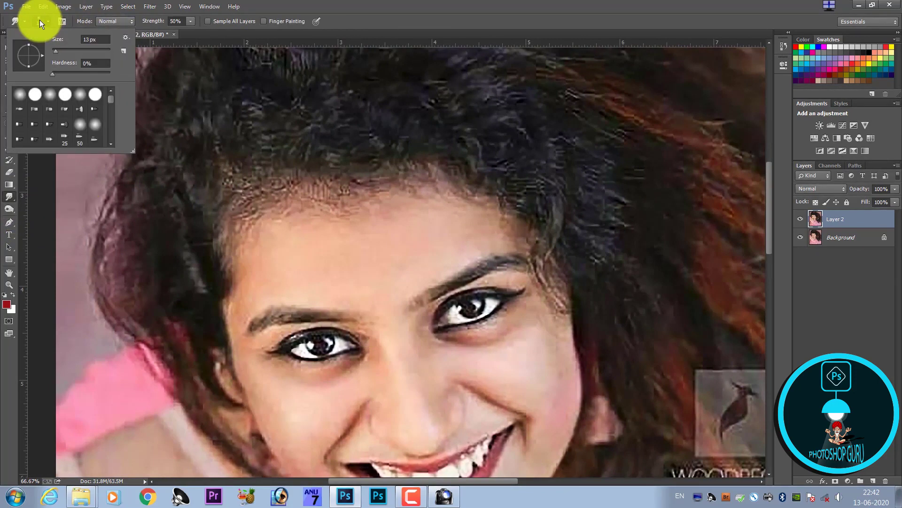
left_click_drag(136, 157, 602, 288)
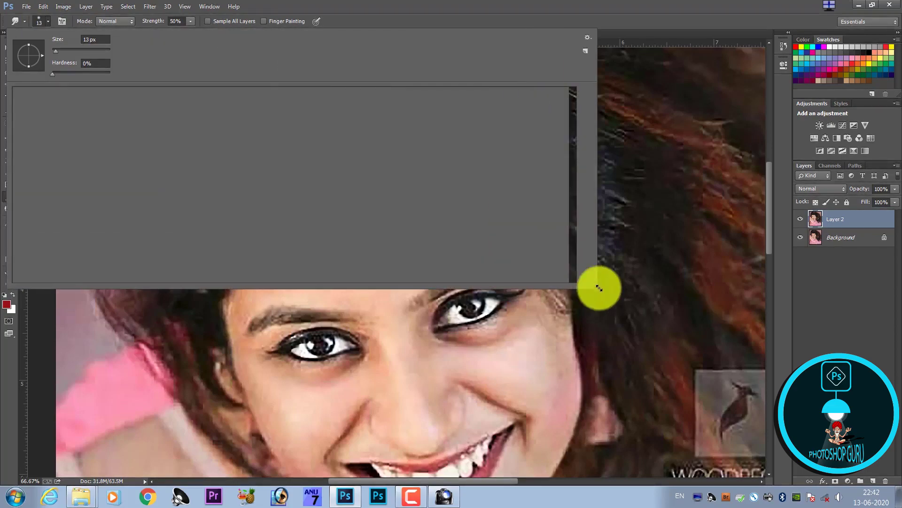
left_click(599, 34)
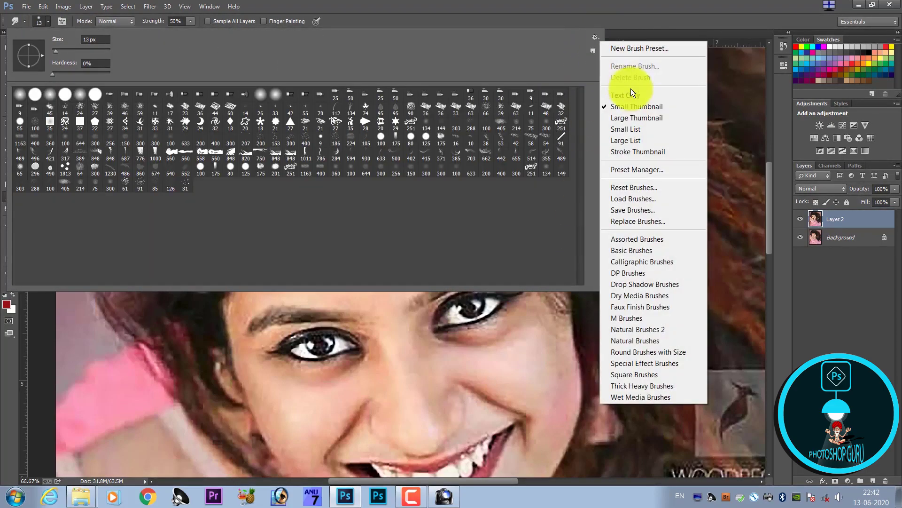
left_click(639, 121)
scroll(464, 175, "down", 1)
scroll(465, 175, "down", 2)
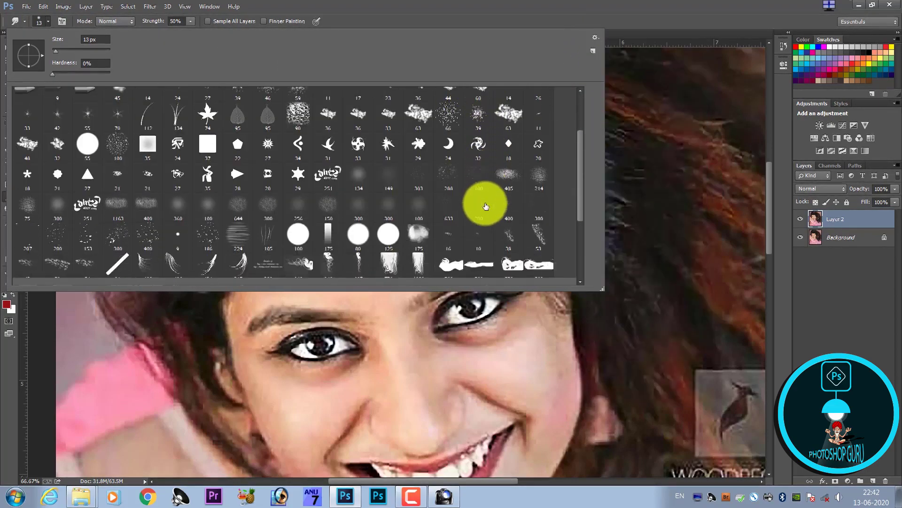
scroll(451, 177, "down", 1)
scroll(421, 183, "down", 1)
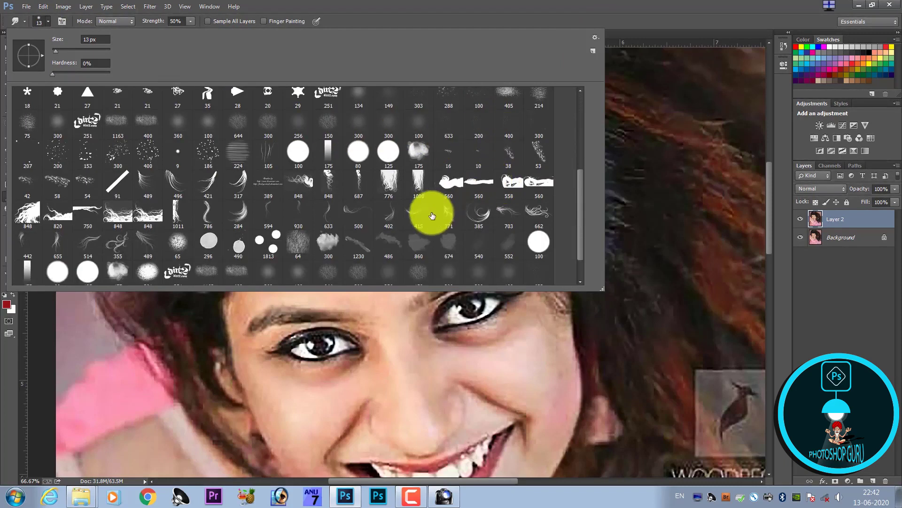
scroll(414, 202, "down", 1)
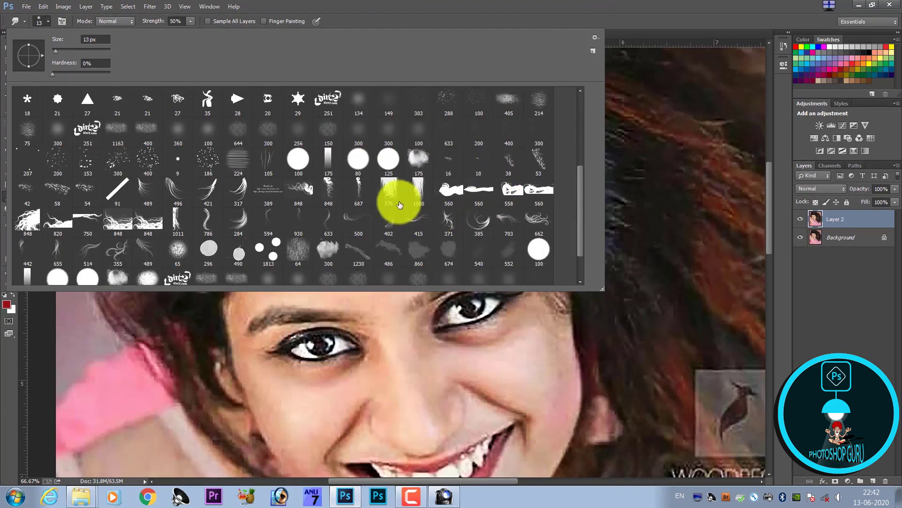
double_click(365, 110)
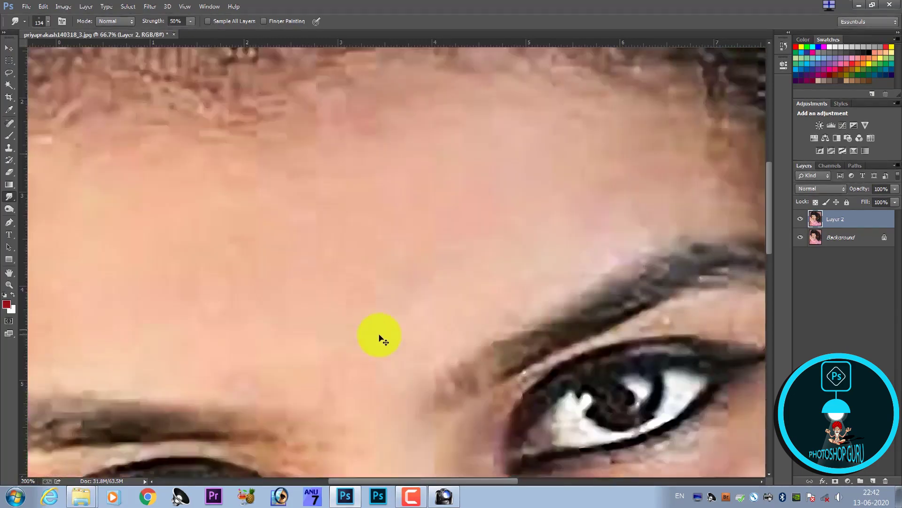
Zoom in and smudge the nose crease up and down, then enlarge the brush to about 100 px
key("ctrl+plus")
key("ctrl+plus")
key("ctrl+plus")
left_click_drag(372, 378, 384, 232)
scroll(384, 233, "down", 5)
scroll(365, 191, "down", 3)
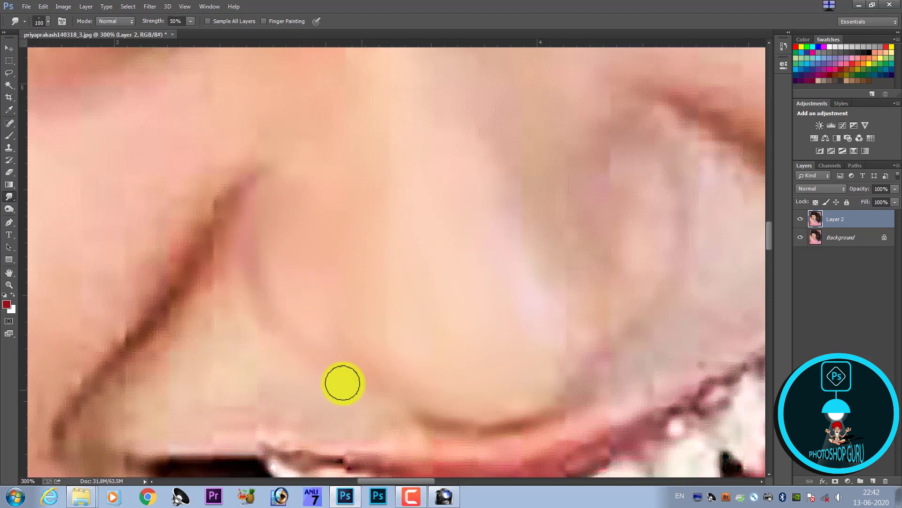
mouse_move(223, 292)
left_mouse_down()
mouse_move(235, 258)
mouse_move(227, 222)
left_mouse_up()
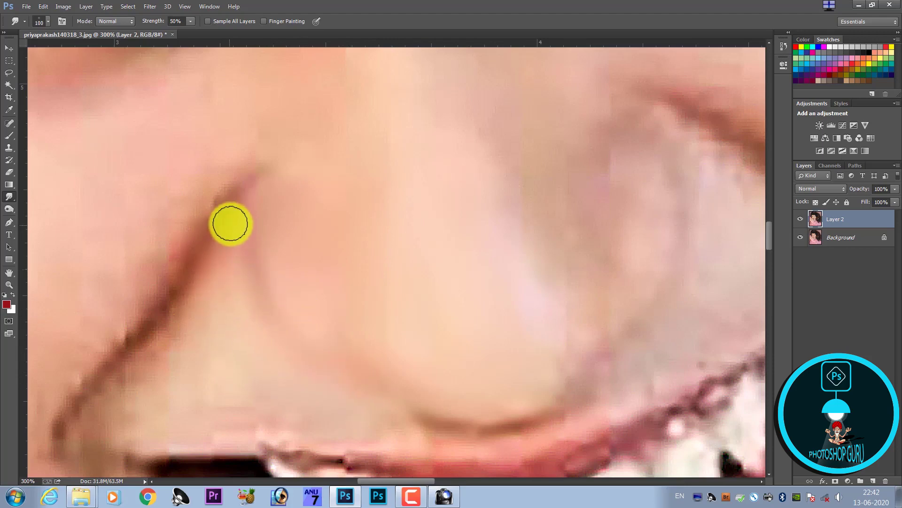
mouse_move(193, 298)
left_mouse_down()
mouse_move(163, 345)
mouse_move(104, 392)
mouse_move(169, 325)
mouse_move(177, 397)
mouse_move(214, 403)
left_mouse_up()
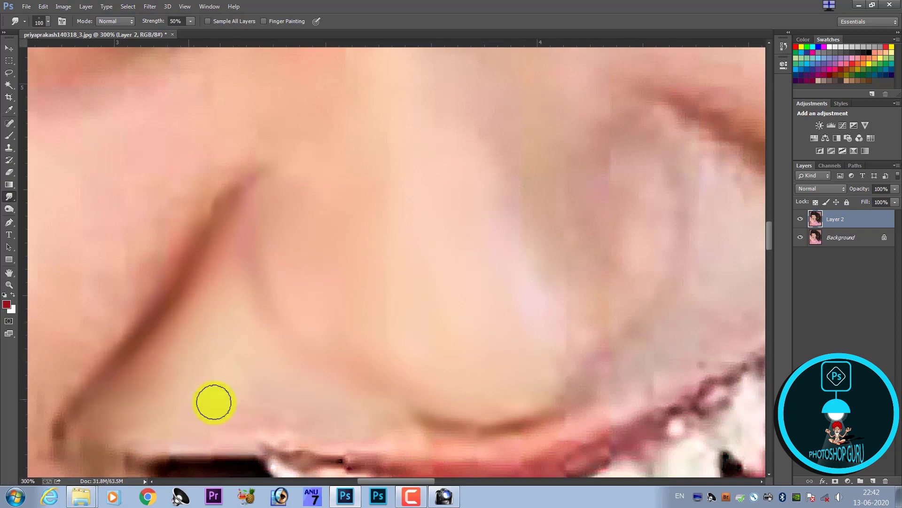
scroll(272, 391, "down", 3)
scroll(306, 292, "down", 2)
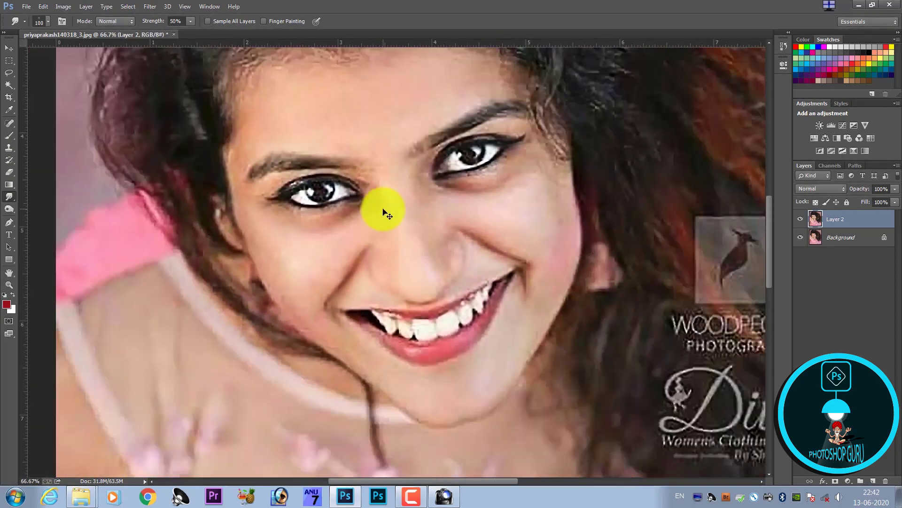
scroll(383, 207, "up", 2)
scroll(513, 288, "up", 3)
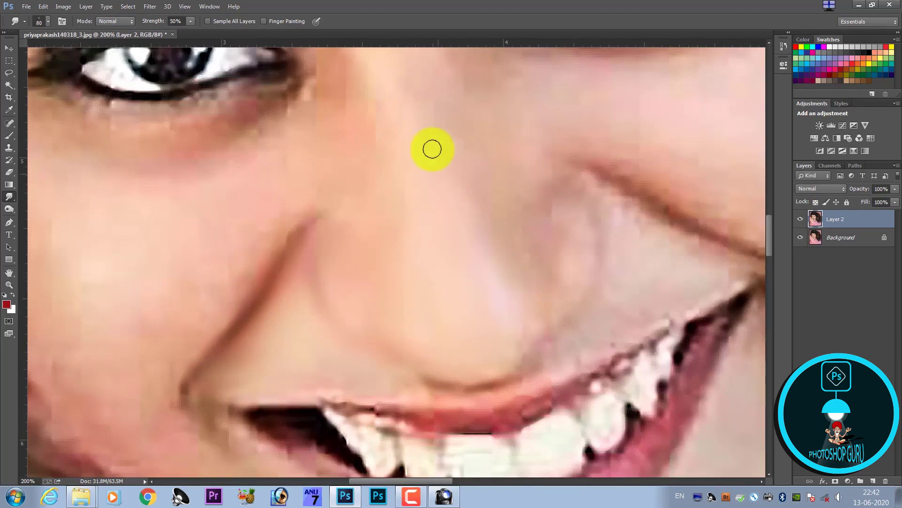
key("bracketright")
key("bracketright")
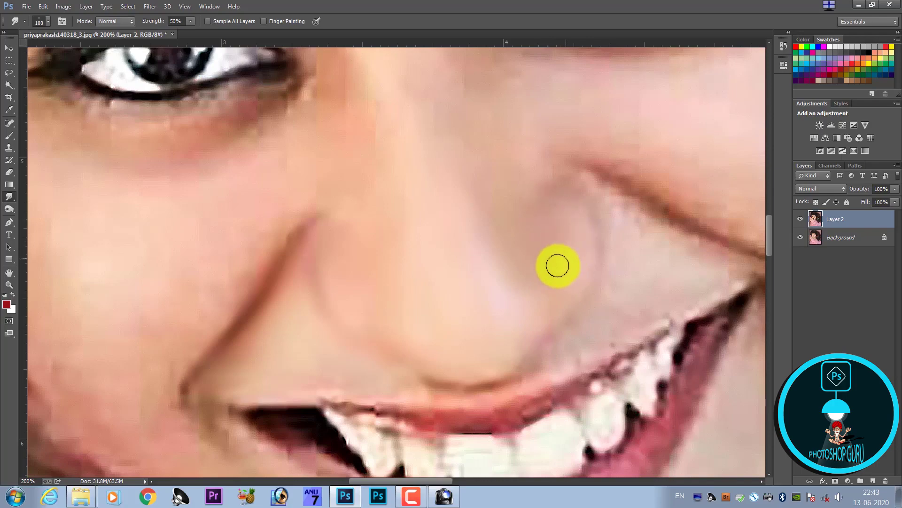
scroll(473, 246, "down", 5)
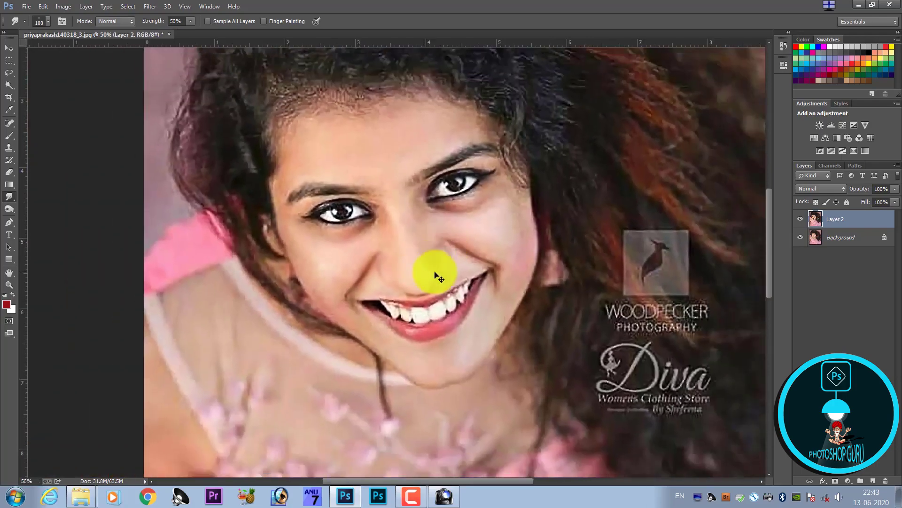
Smudge the nose crease and lower the Smudge strength to about 42%
scroll(423, 288, "up", 5)
scroll(328, 284, "up", 2)
left_click_drag(301, 280, 478, 306)
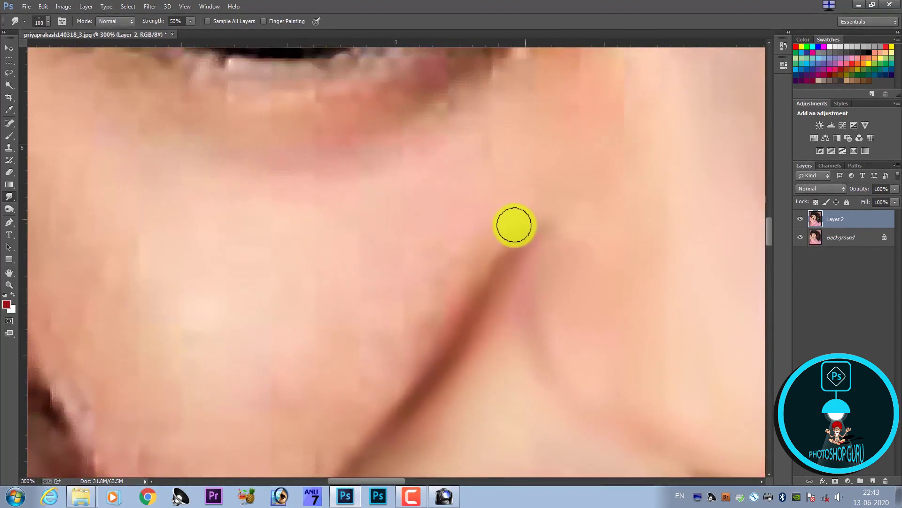
mouse_move(515, 226)
left_mouse_down()
mouse_move(431, 359)
mouse_move(399, 393)
mouse_move(445, 338)
mouse_move(433, 318)
mouse_move(494, 256)
mouse_move(478, 288)
mouse_move(515, 215)
left_mouse_up()
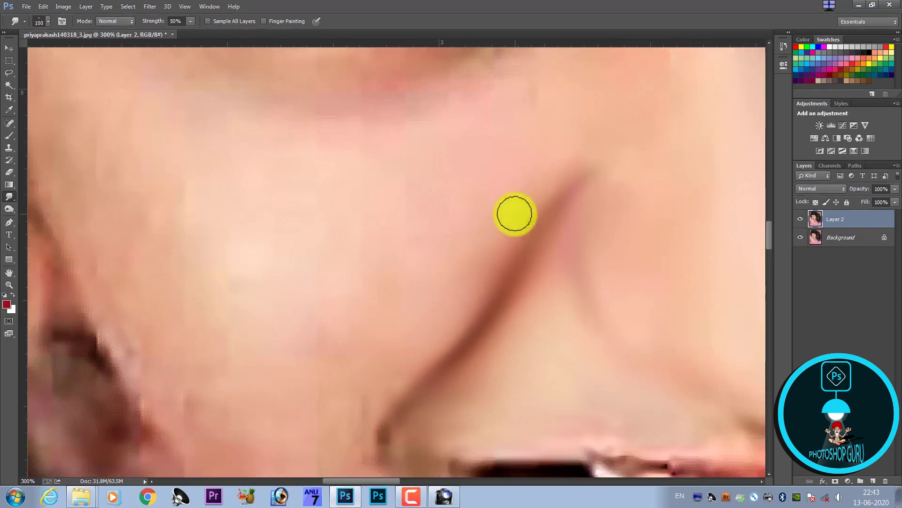
left_click_drag(187, 31, 191, 33)
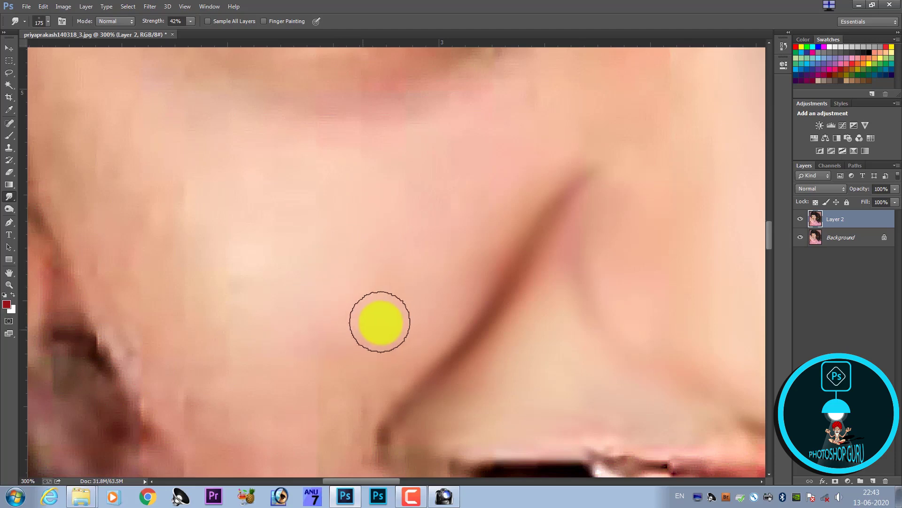
Resize the brush to about 175 px for the mouth and lower cheek, then zoom out
key("bracketleft")
key("bracketleft")
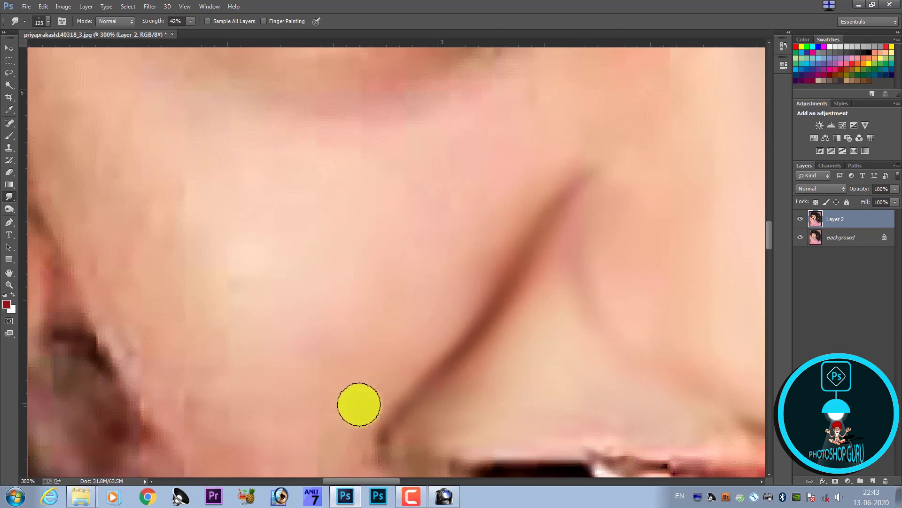
key("bracketleft")
key("bracketleft")
key("bracketleft")
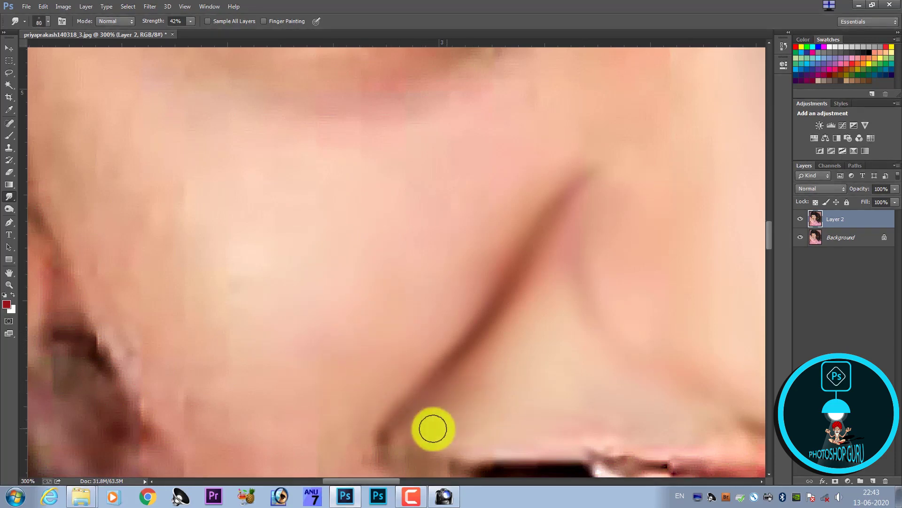
key("bracketright")
key("bracketright")
key("bracketright")
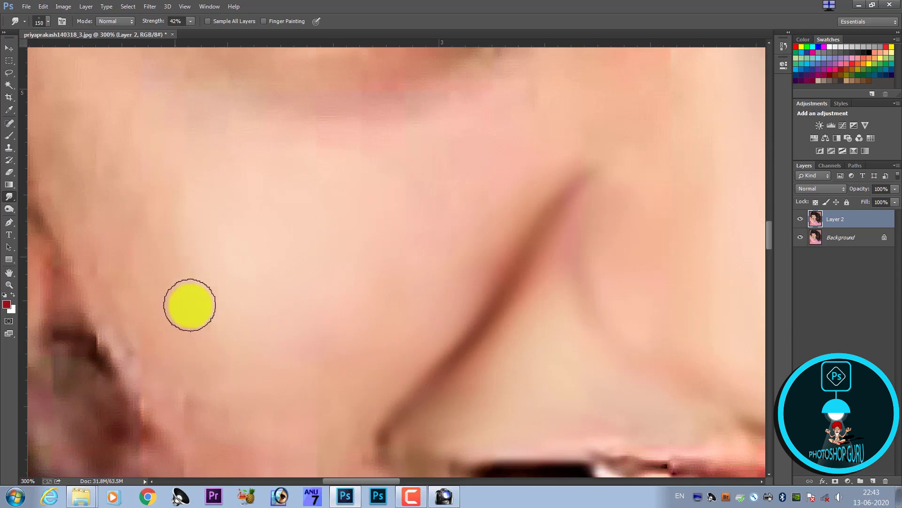
key("bracketleft")
key("bracketleft")
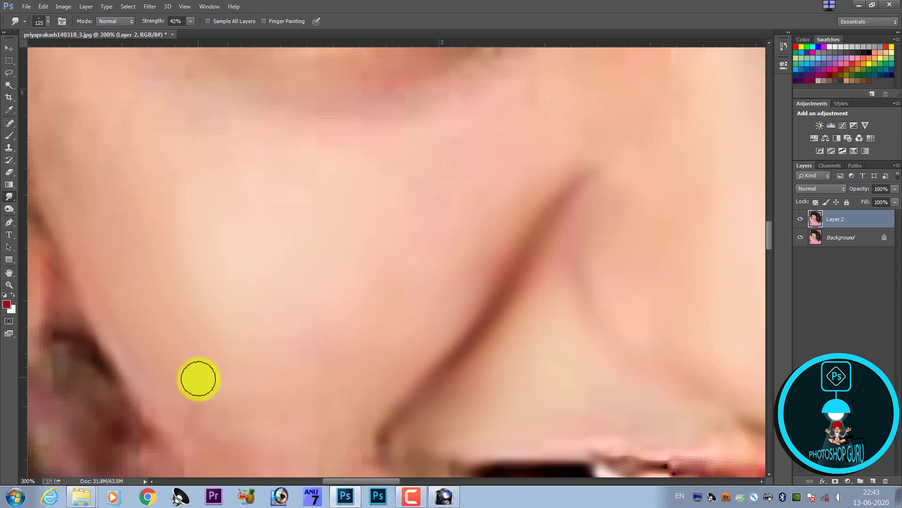
mouse_move(186, 395)
left_mouse_down()
mouse_move(192, 284)
mouse_move(175, 270)
left_mouse_up()
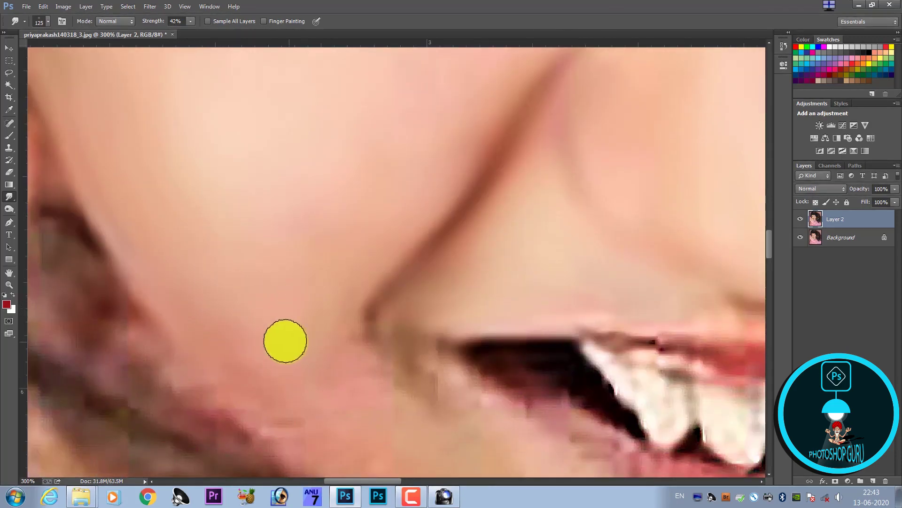
key("bracketleft")
key("bracketleft")
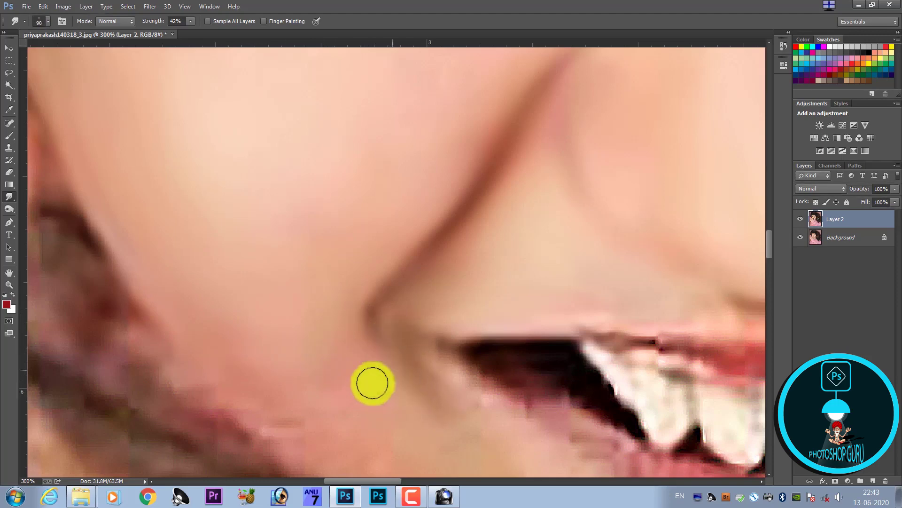
key("bracketright")
key("bracketright")
key("ctrl+minus")
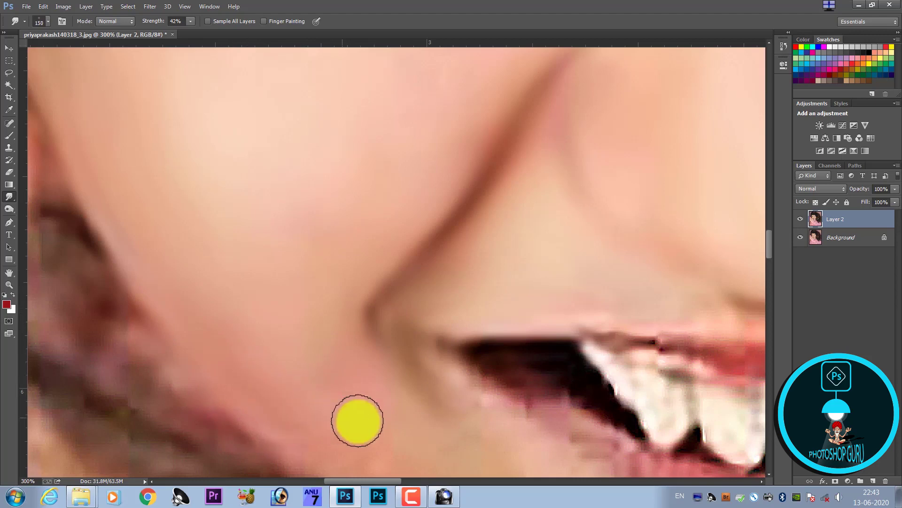
key("bracketright")
key("bracketright")
key("ctrl+minus")
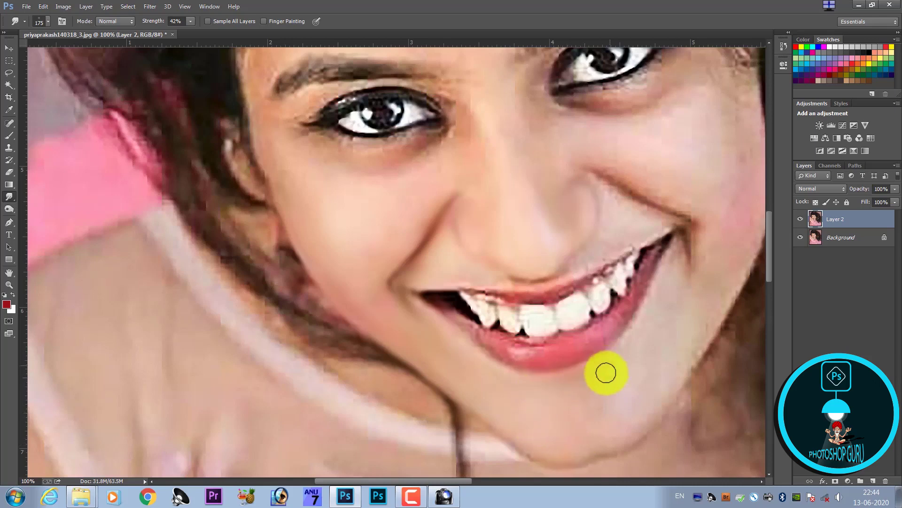
left_click_drag(554, 376, 325, 344)
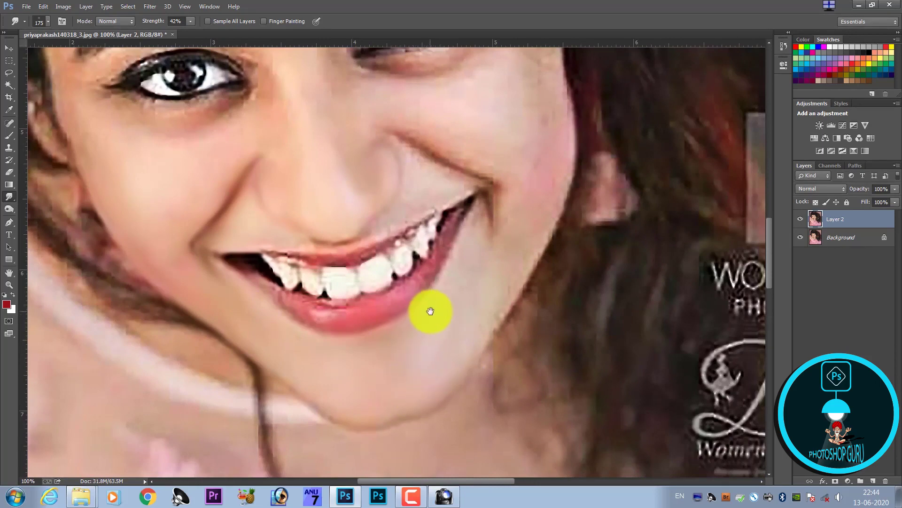
left_click_drag(430, 311, 392, 339)
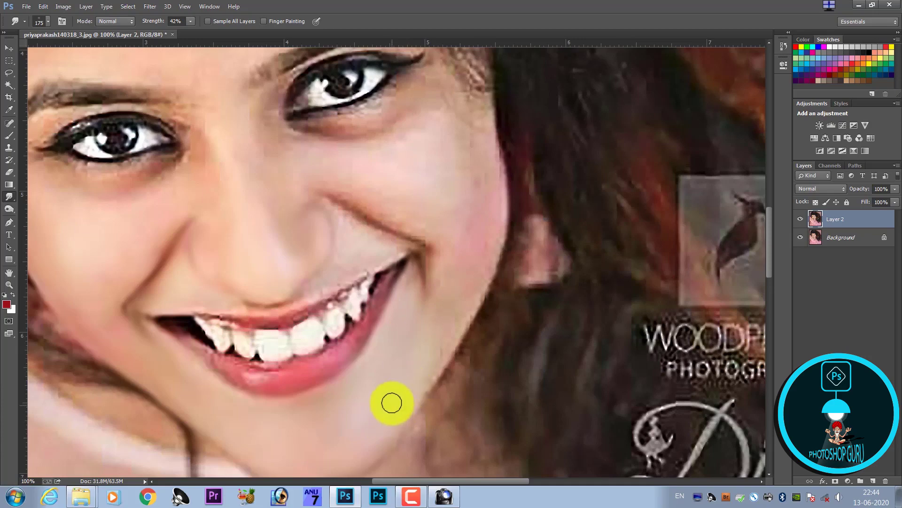
left_click_drag(447, 302, 447, 387)
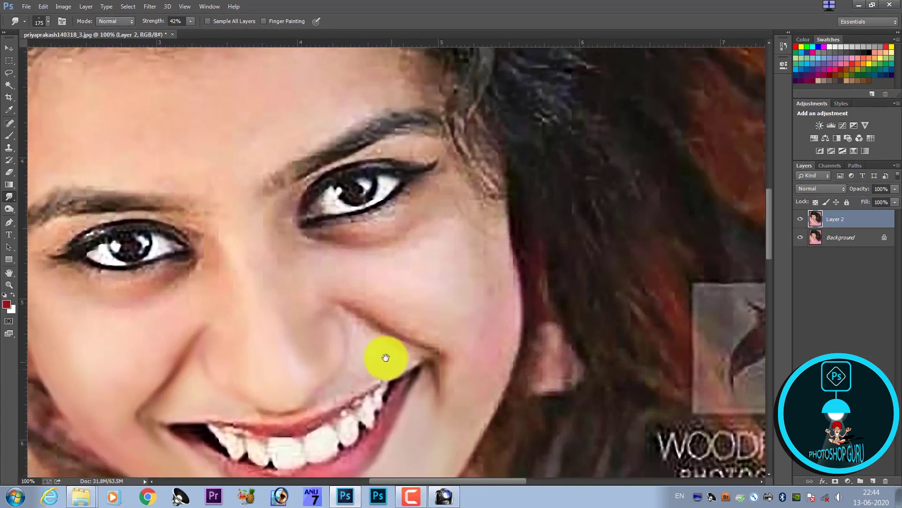
scroll(362, 322, "up", 4)
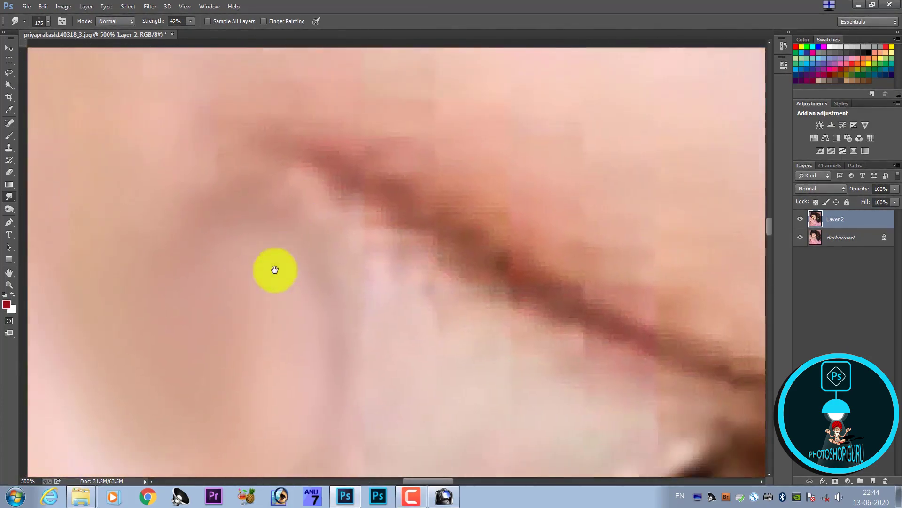
Blend the eyebrow edge into the surrounding skin with a resized smudge brush
left_click_drag(275, 270, 322, 228)
key("bracketleft")
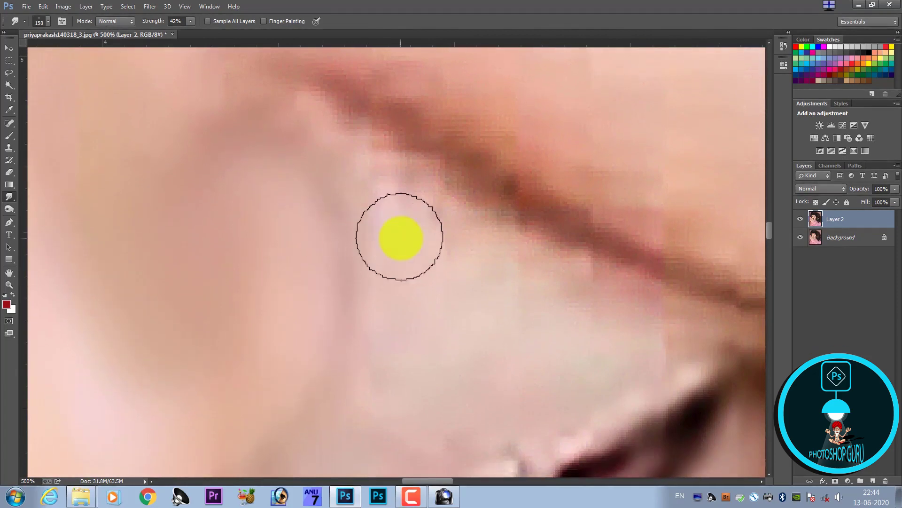
key("bracketleft")
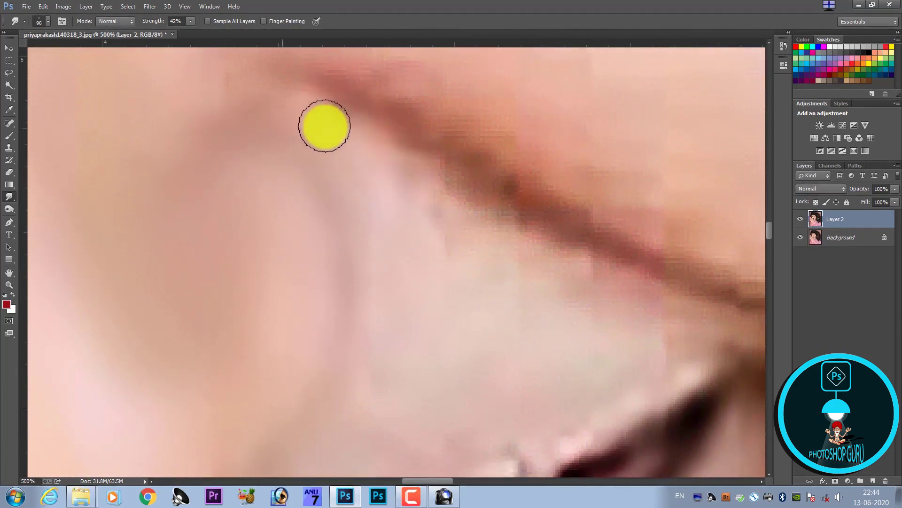
key("bracketright")
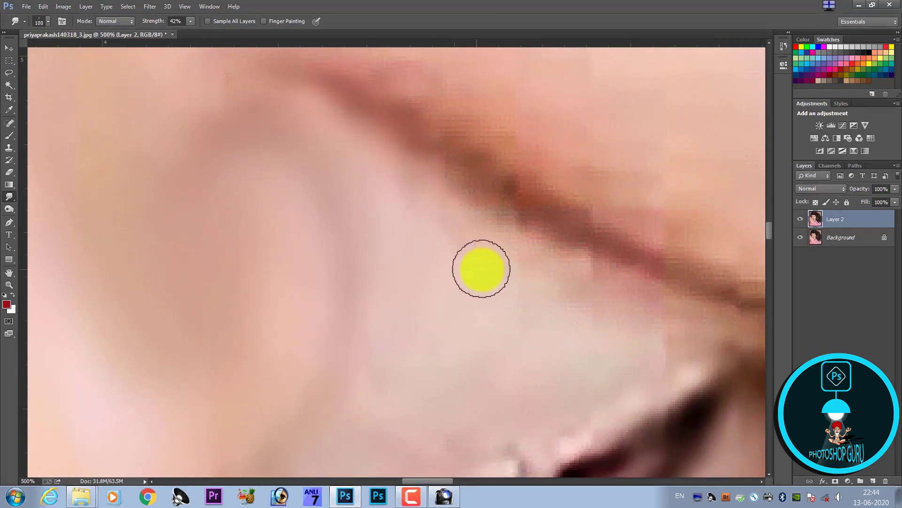
left_click_drag(405, 190, 679, 305)
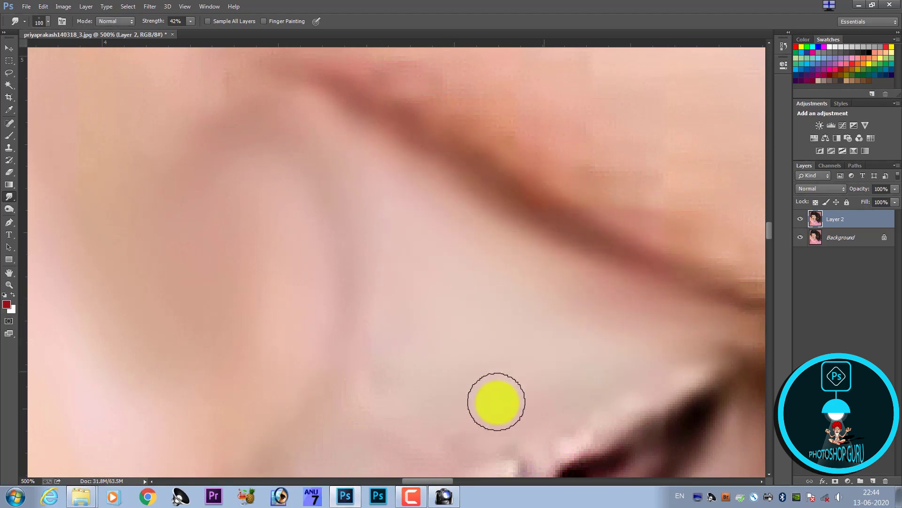
Shrink the brush for finer smudging and move to the upper lip and mouth corner
scroll(465, 320, "down", 3)
key("bracketleft")
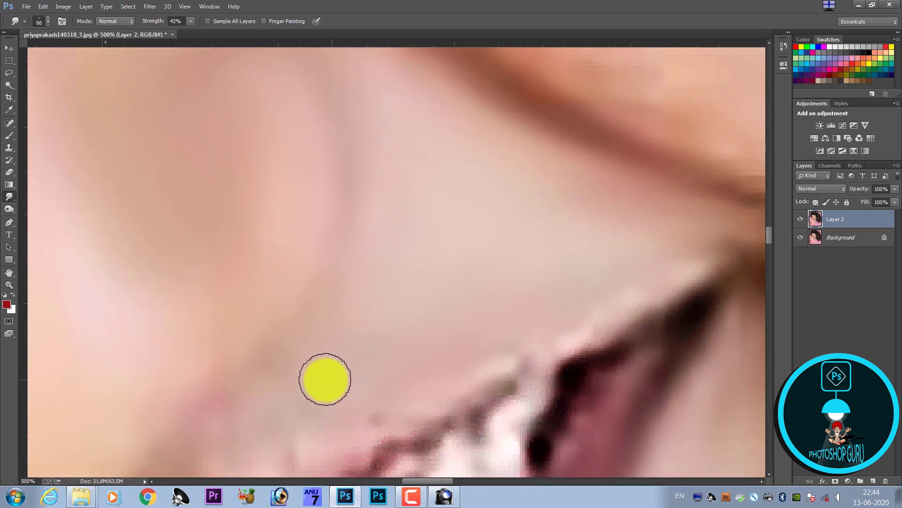
scroll(371, 334, "left", 3)
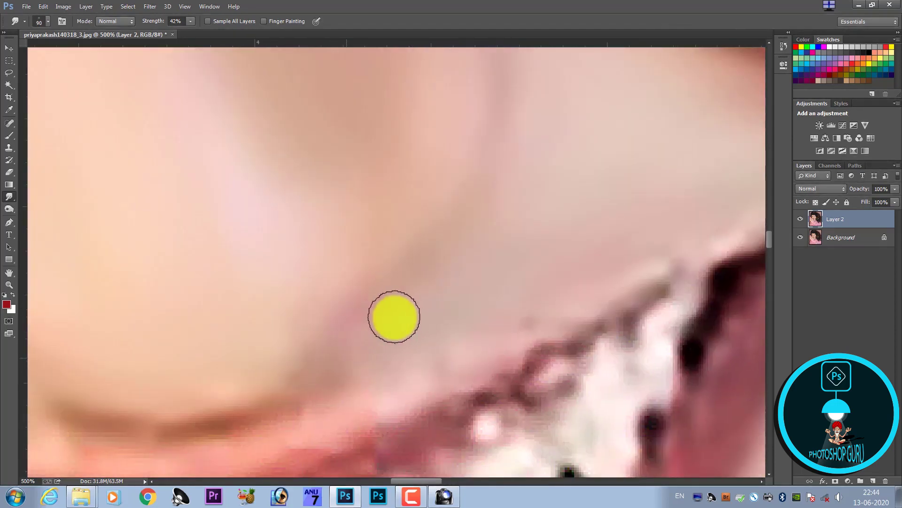
scroll(329, 367, "down", 2)
scroll(329, 366, "left", 3)
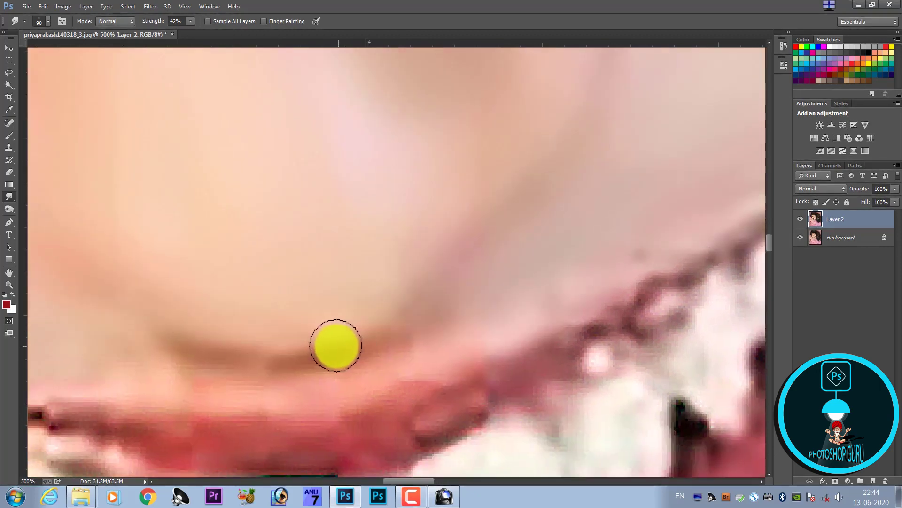
key("bracketleft")
key("bracketleft")
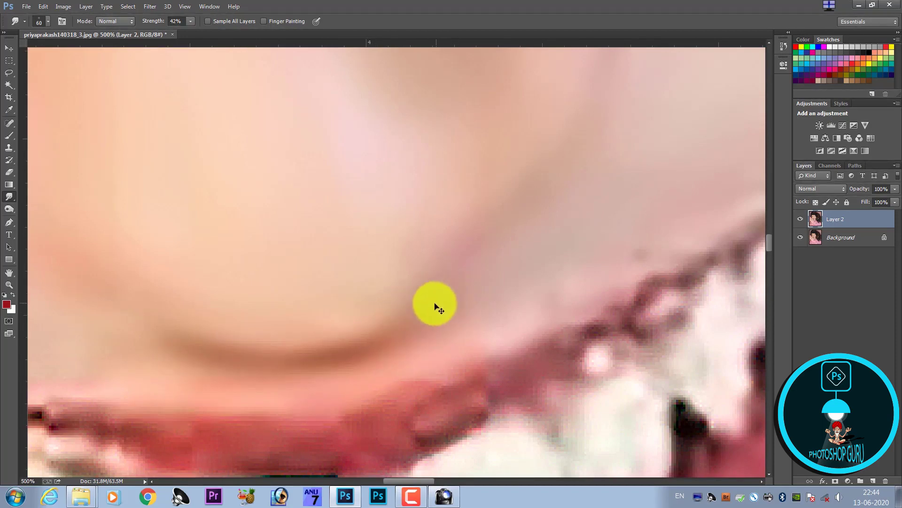
key("ctrl+minus")
key("ctrl+minus")
key("ctrl+minus")
key("ctrl+plus")
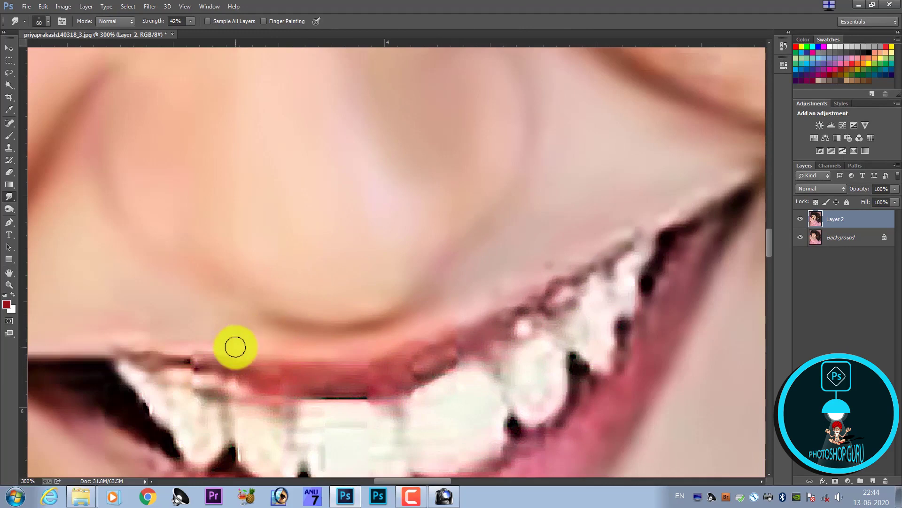
left_click_drag(248, 338, 399, 304)
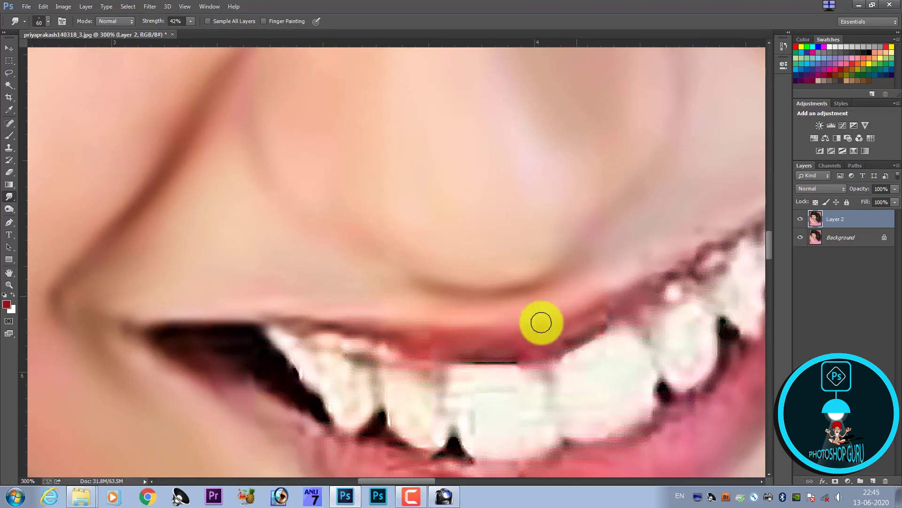
Enlarge the brush and smooth the skin beside the nose
left_click_drag(539, 218, 374, 284)
scroll(375, 284, "up", 3)
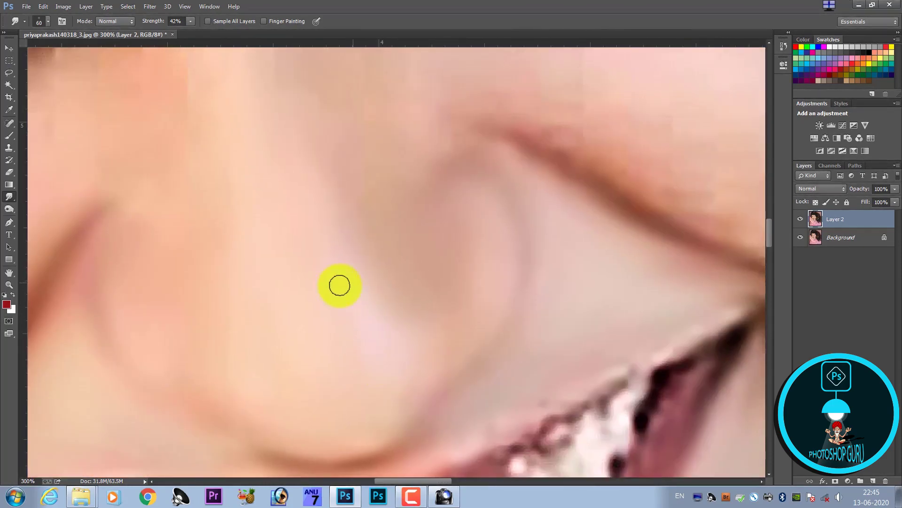
key("bracketright")
key("bracketright")
key("bracketright")
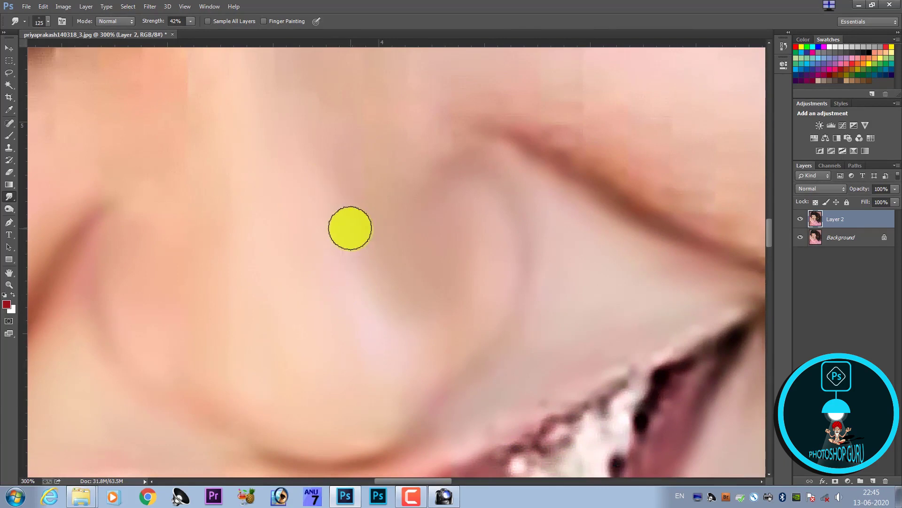
key("bracketleft")
key("bracketleft")
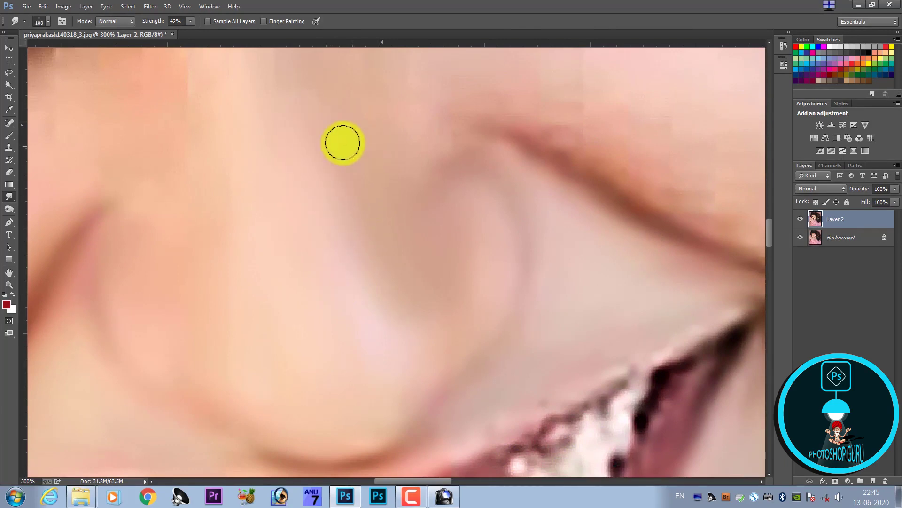
key("bracketright")
key("bracketright")
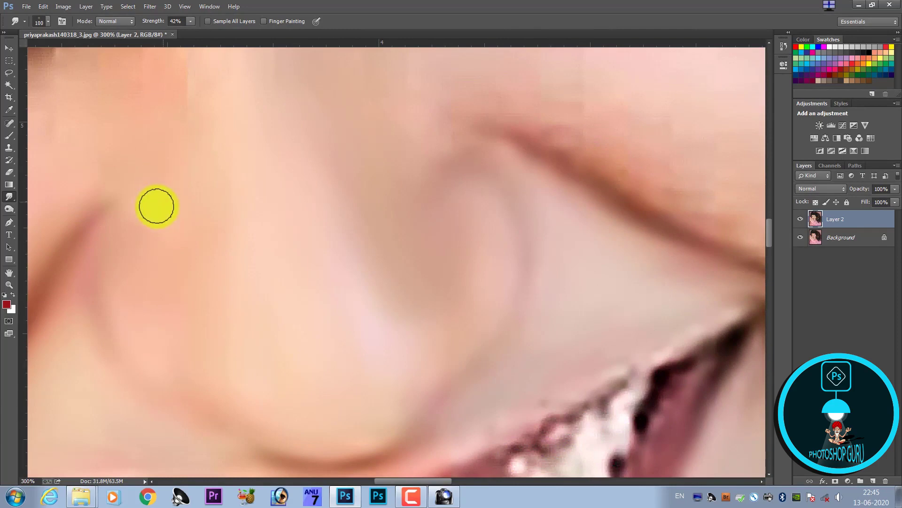
scroll(292, 221, "down", 2)
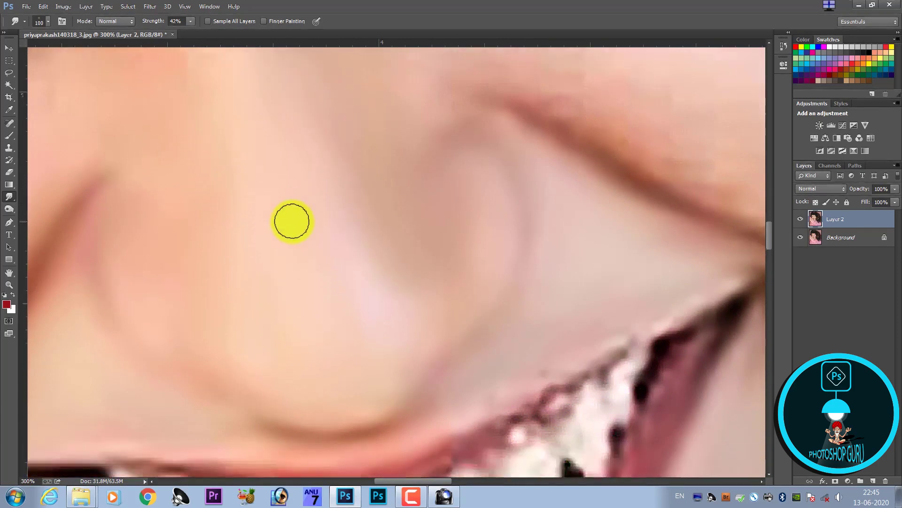
scroll(292, 221, "down", 1)
Smudge the skin beside the nose bridge near the inner eye corner with an enlarged brush
key("ctrl+minus")
key("ctrl+minus")
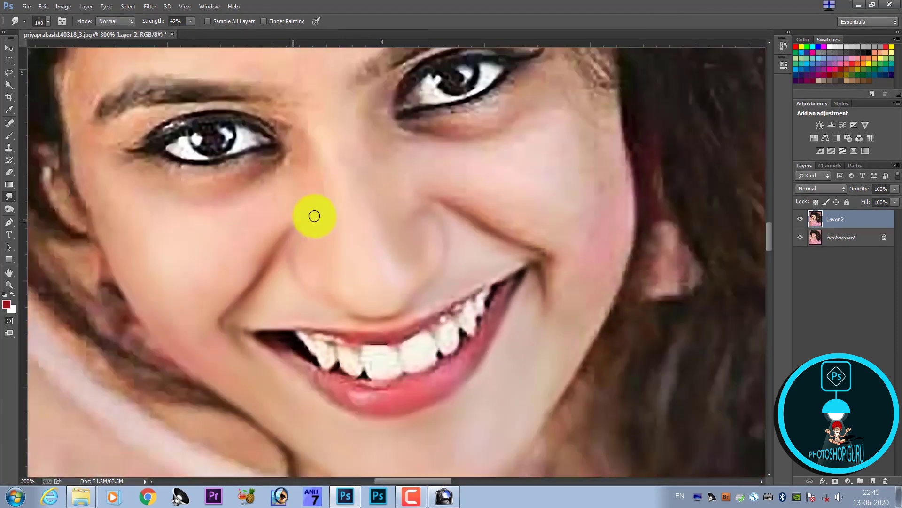
scroll(352, 293, "up", 3)
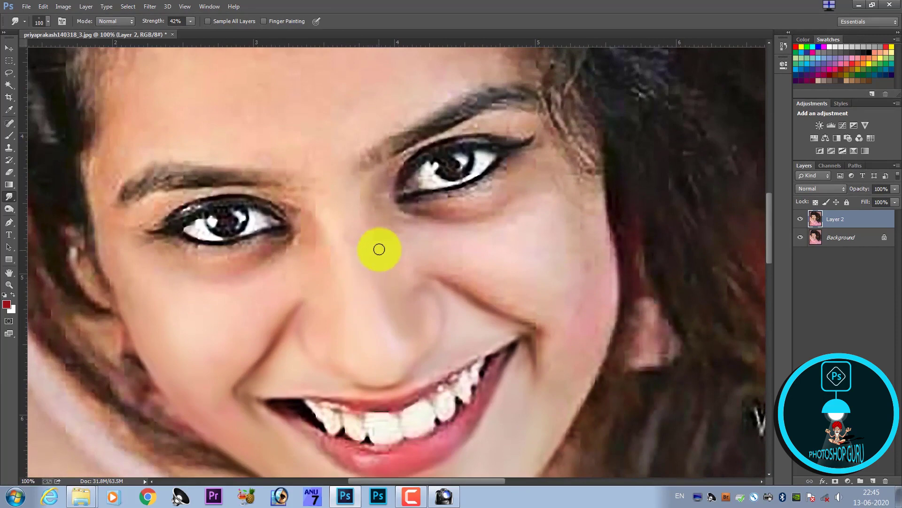
key("bracketright")
key("bracketright")
key("bracketright")
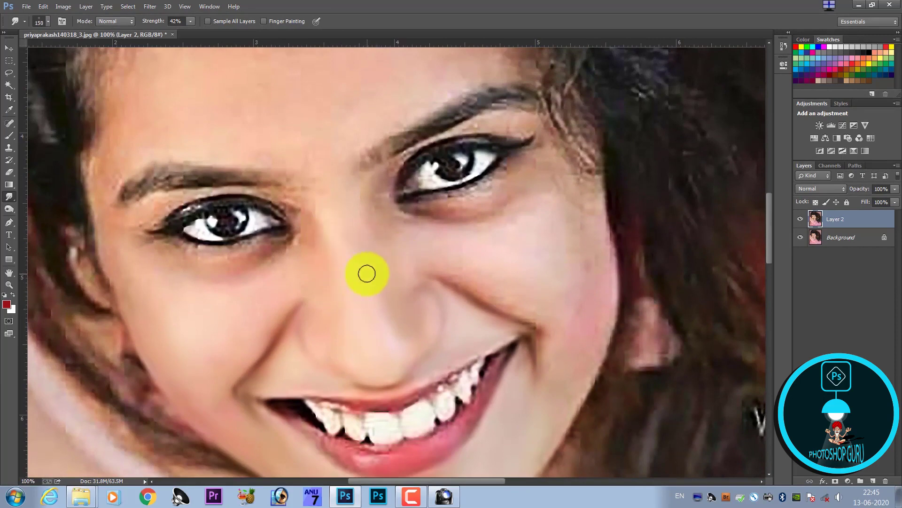
key("ctrl+plus")
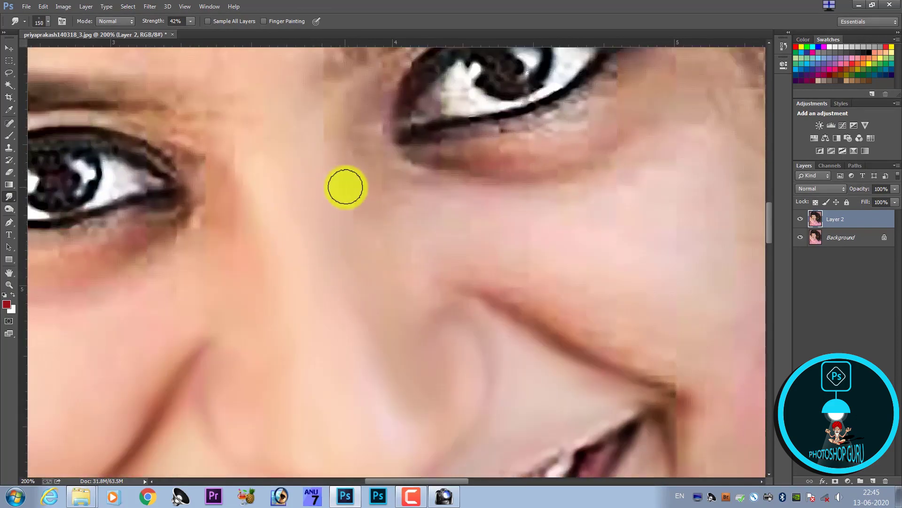
mouse_move(342, 166)
left_mouse_down()
mouse_move(312, 113)
mouse_move(372, 177)
mouse_move(363, 158)
mouse_move(418, 192)
mouse_move(402, 194)
left_mouse_up()
Enlarge the Smudge brush further and soften the smile crease on the right cheek
key("bracketright")
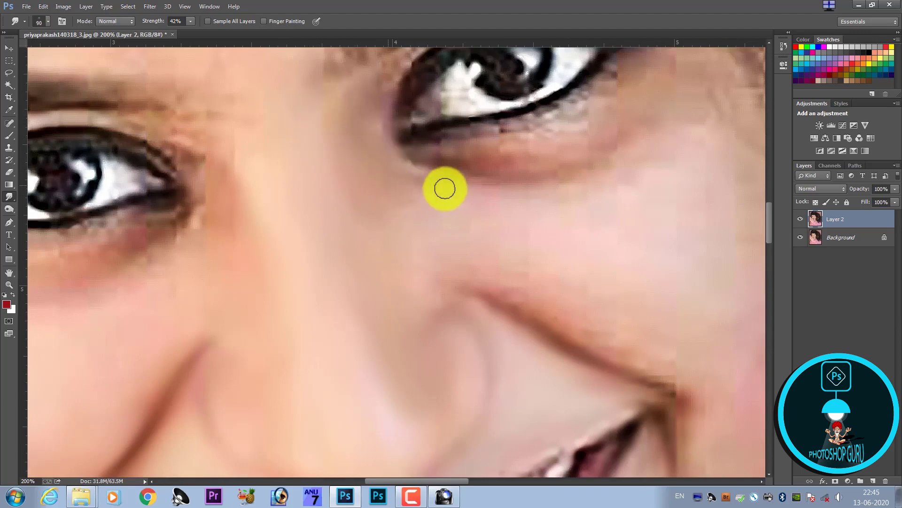
key("bracketright")
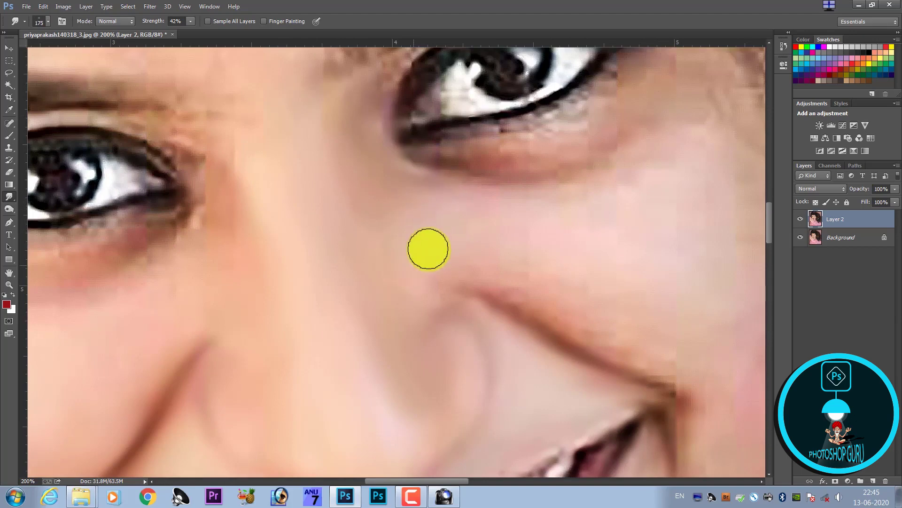
key("bracketright")
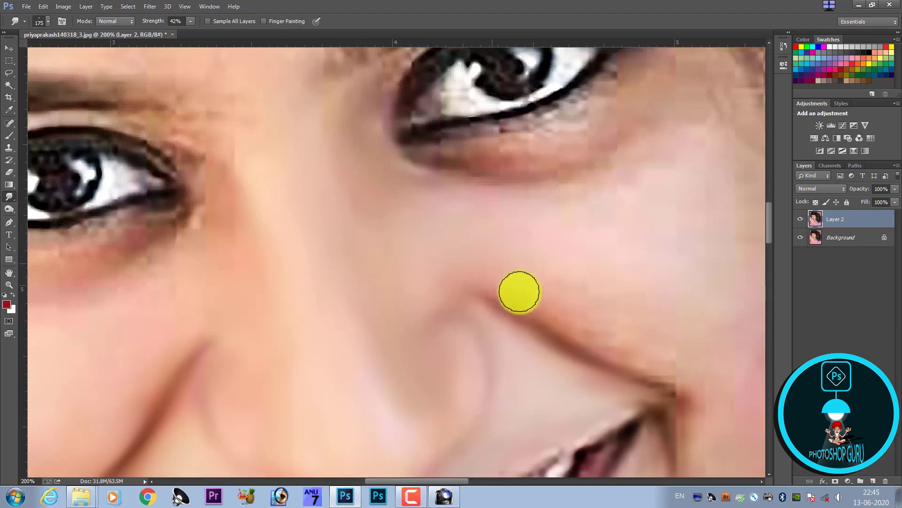
key("bracketright")
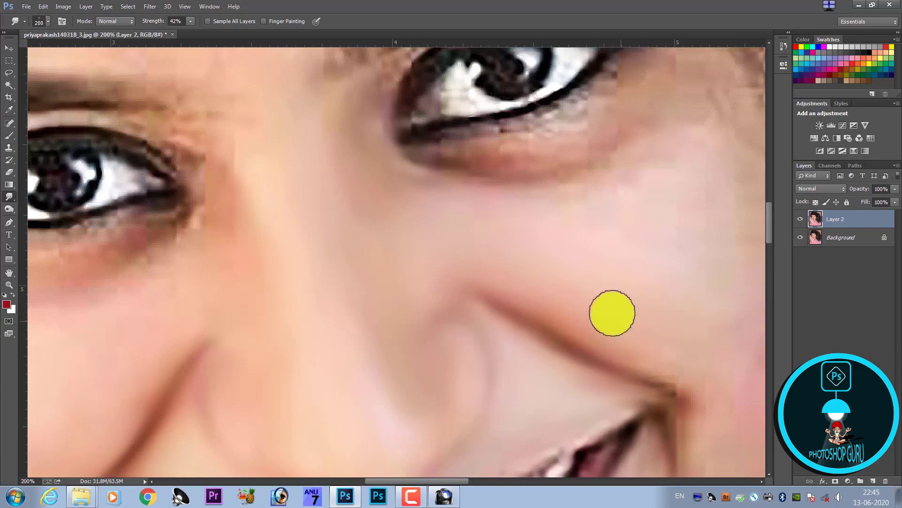
left_click_drag(659, 339, 664, 343)
Zoom in on the right-hand eye and size the Smudge brush for the under-eye skin
key("ctrl+minus")
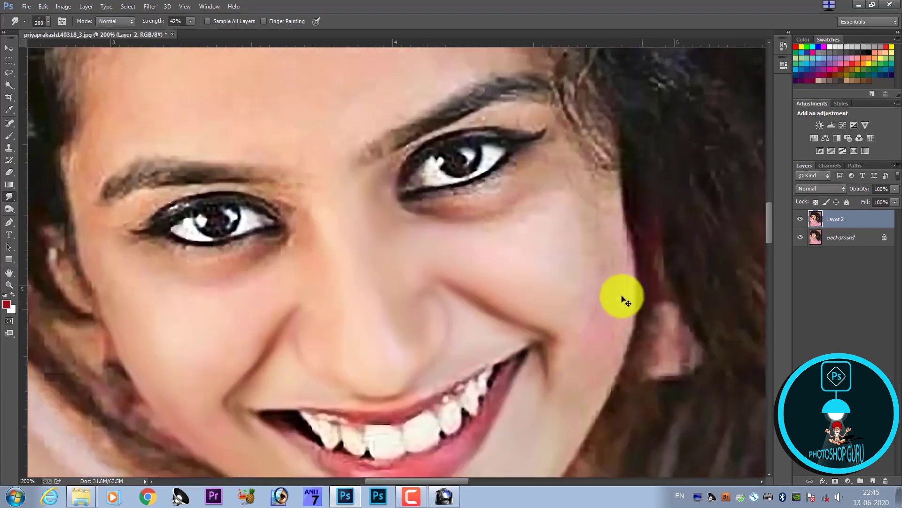
key("ctrl+minus")
key("ctrl+plus")
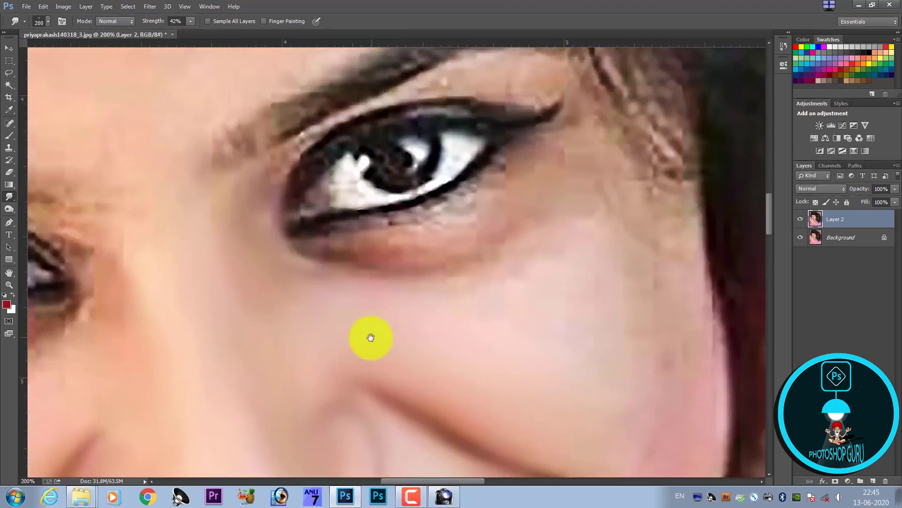
key("ctrl+plus")
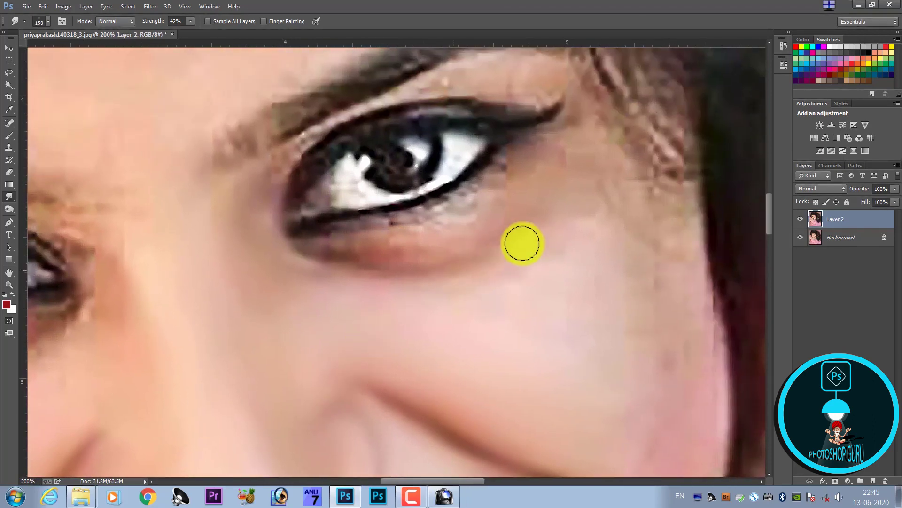
key("bracketleft")
key("bracketleft")
key("bracketleft")
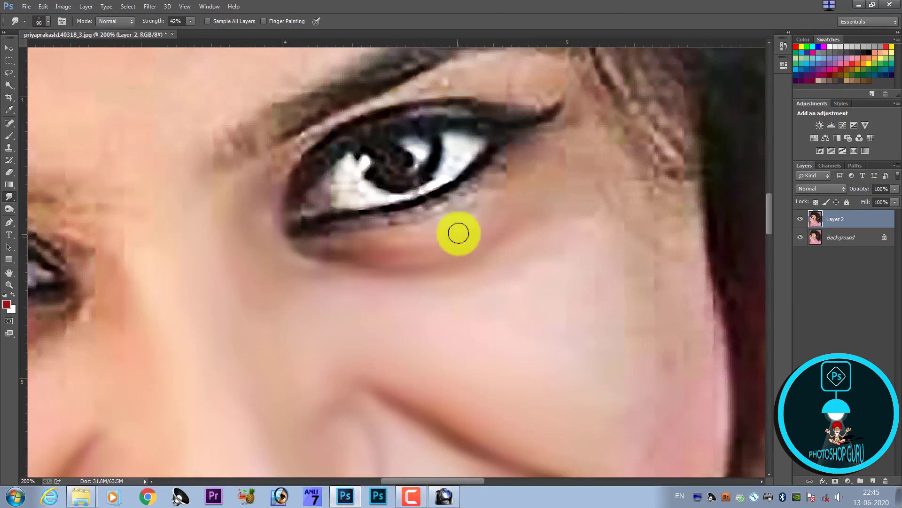
key("bracketright")
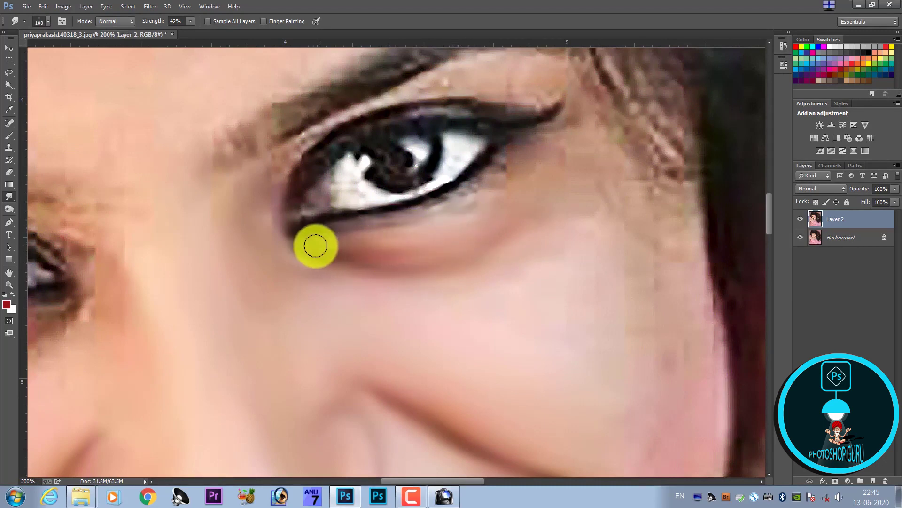
key("bracketright")
key("bracketright")
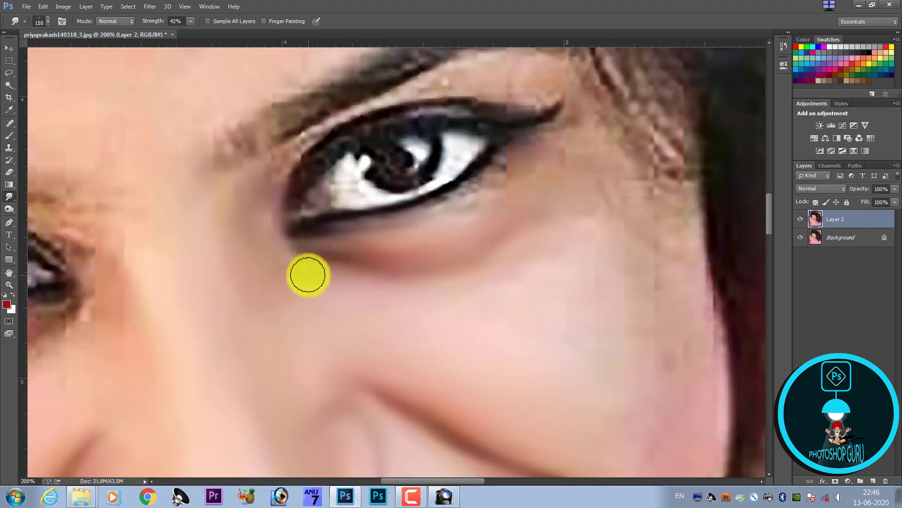
Review the whole retouched portrait zoomed out, then zoom back in on the eyes
scroll(435, 287, "down", 2)
scroll(432, 296, "down", 2)
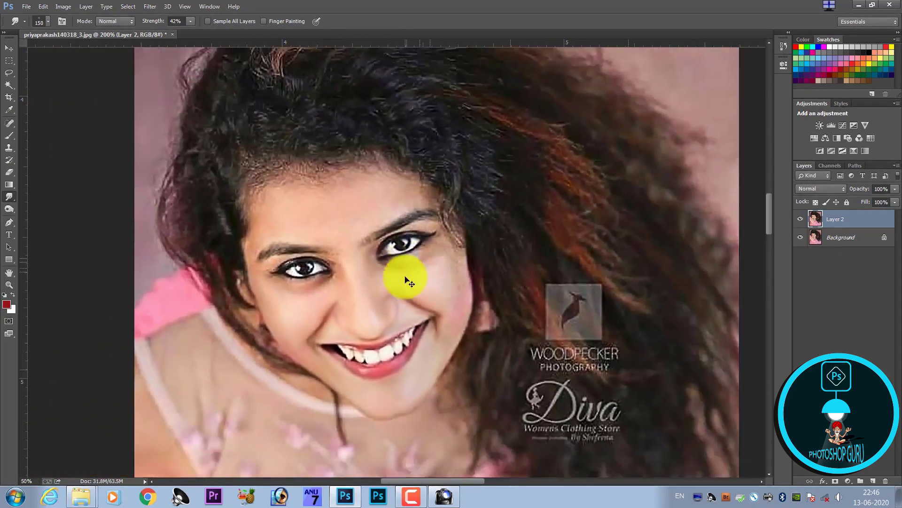
scroll(432, 306, "down", 1)
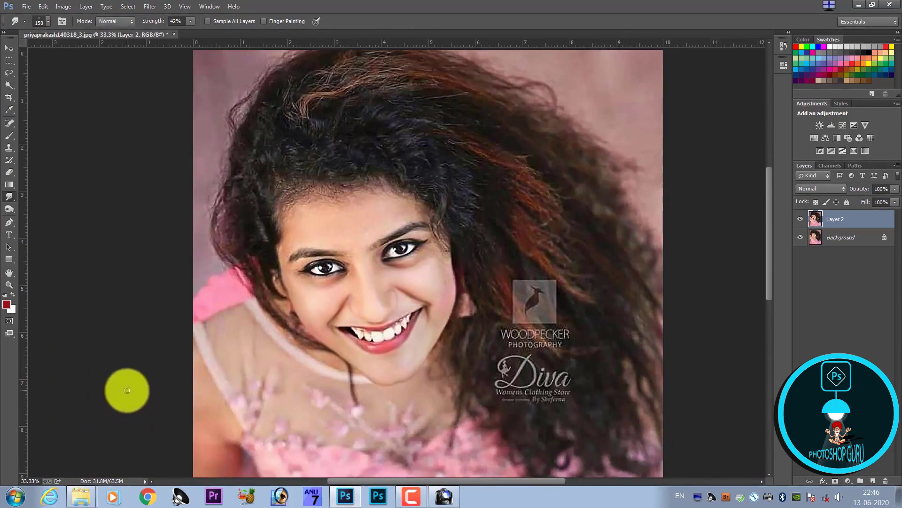
key("ctrl+plus")
key("ctrl+plus")
key("ctrl+plus")
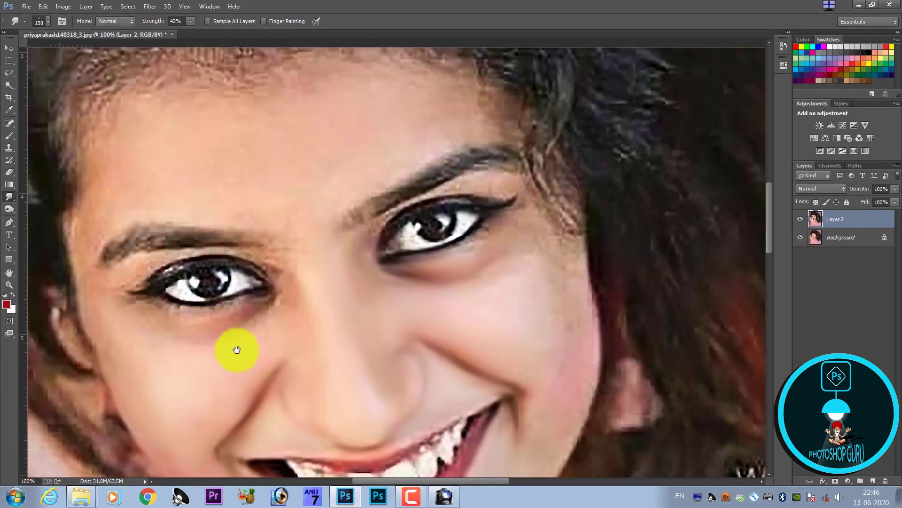
Bring the left-hand eye into close view and size the Smudge brush for its inner corner
left_click_drag(211, 329, 255, 337)
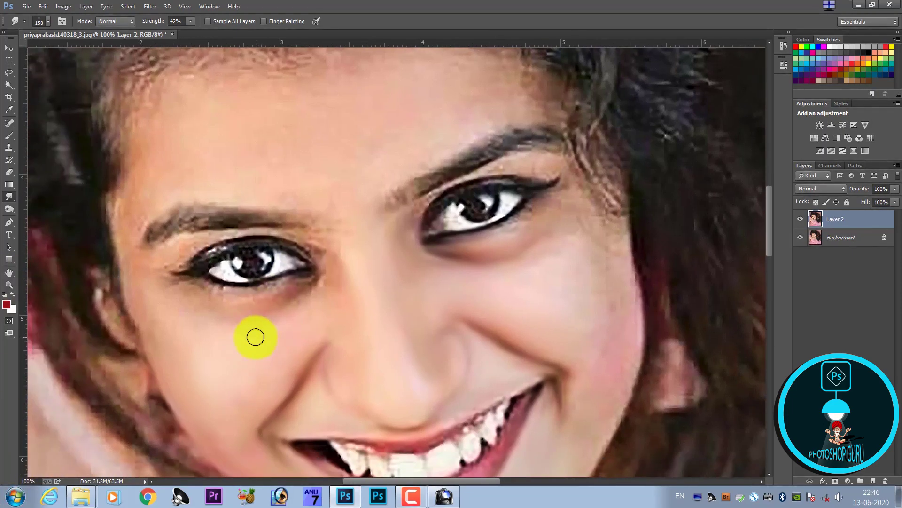
key("ctrl+plus")
left_click_drag(196, 371, 331, 306)
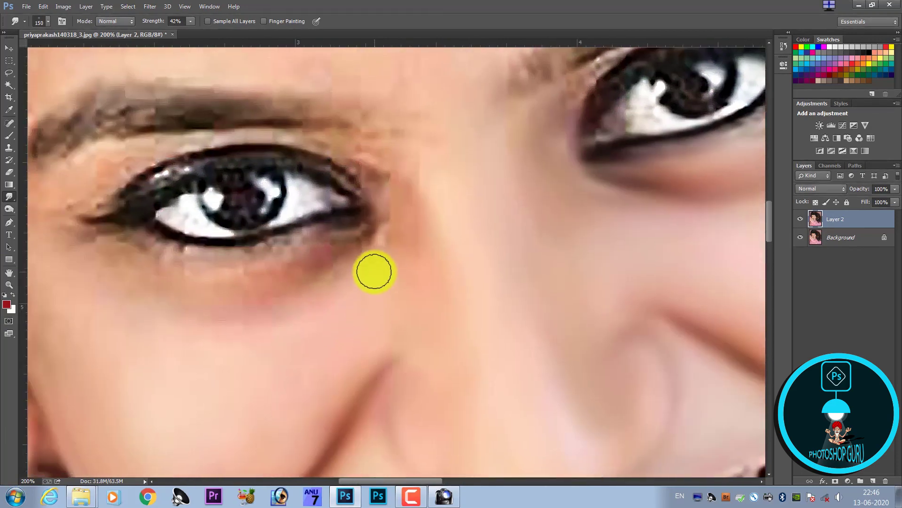
key("bracketleft")
key("bracketleft")
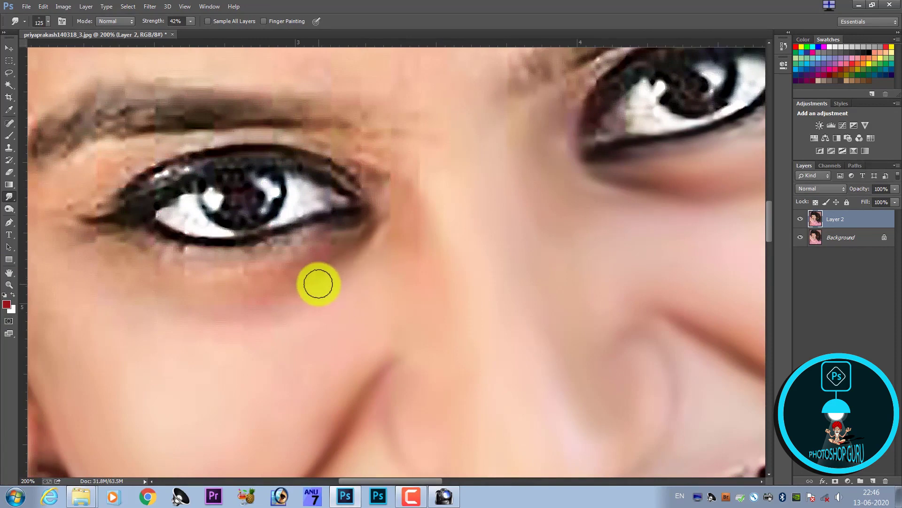
key("bracketright")
key("bracketright")
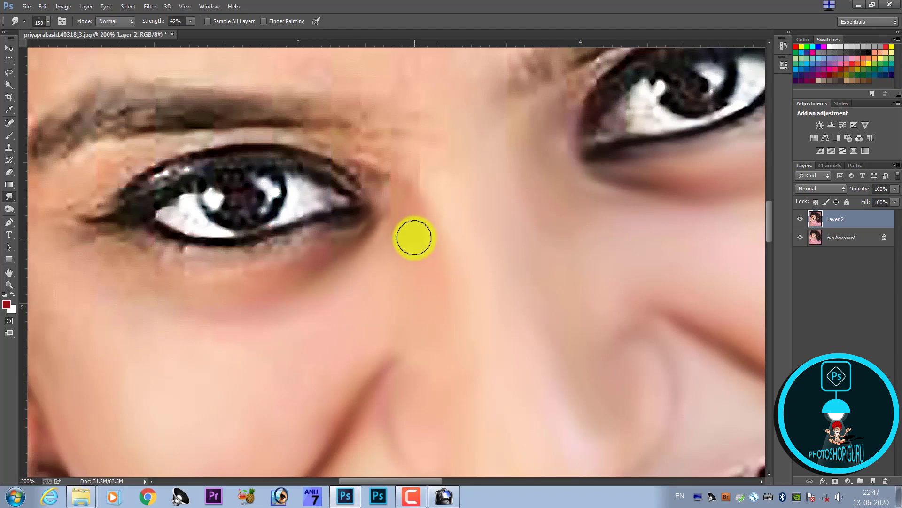
key("bracketleft")
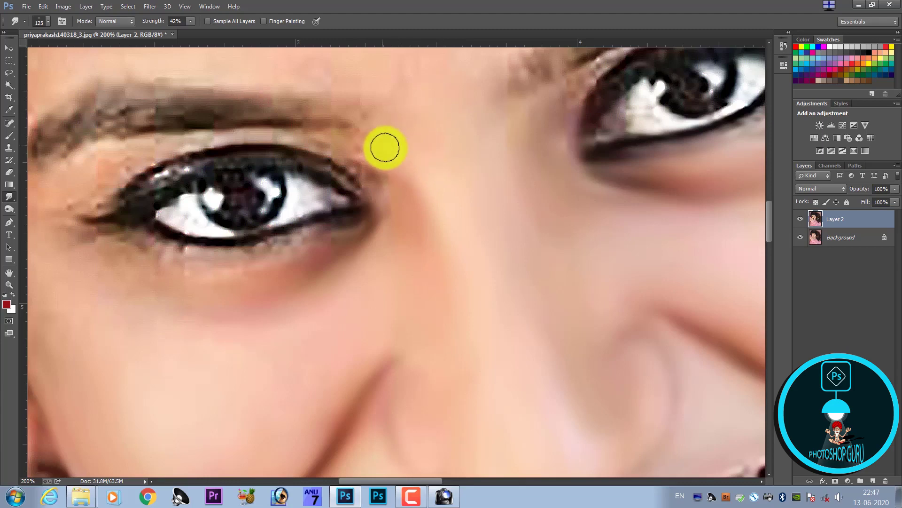
key("bracketleft")
key("bracketleft")
key("bracketleft")
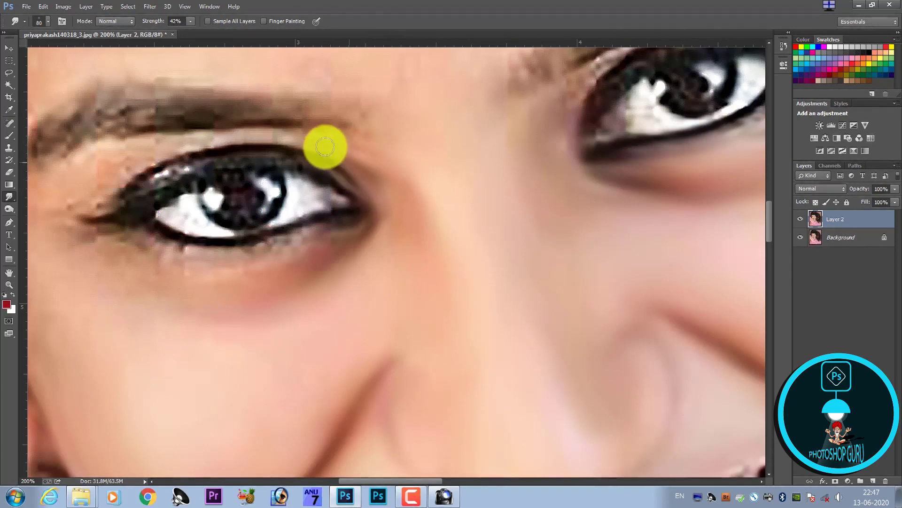
key("bracketright")
key("bracketright")
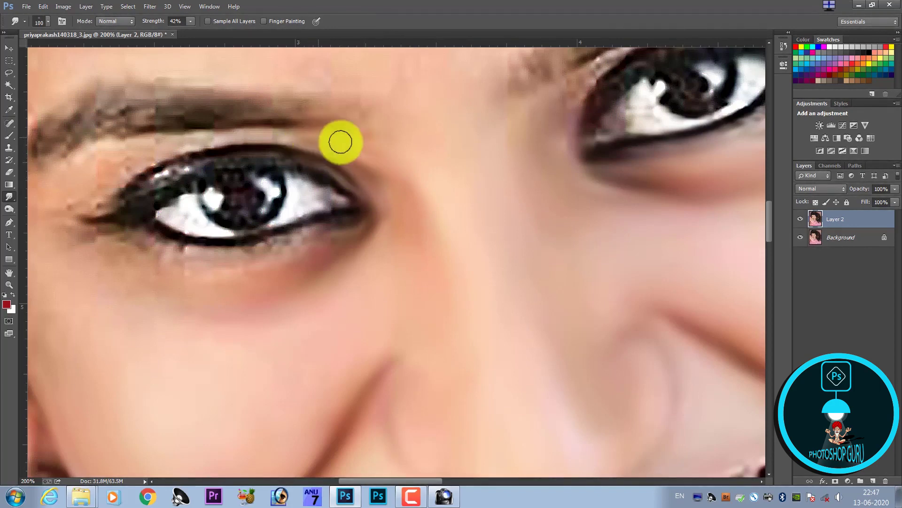
key("bracketright")
key("bracketright")
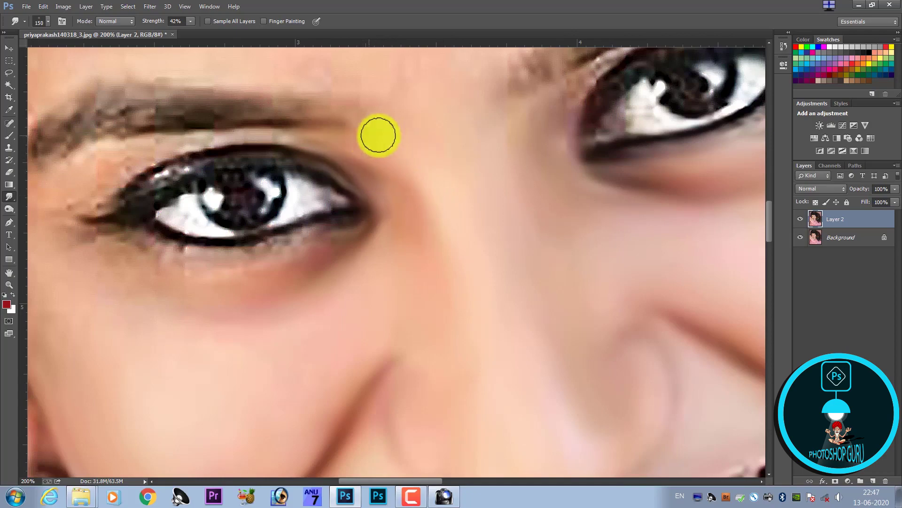
key("ctrl+minus")
key("ctrl+minus")
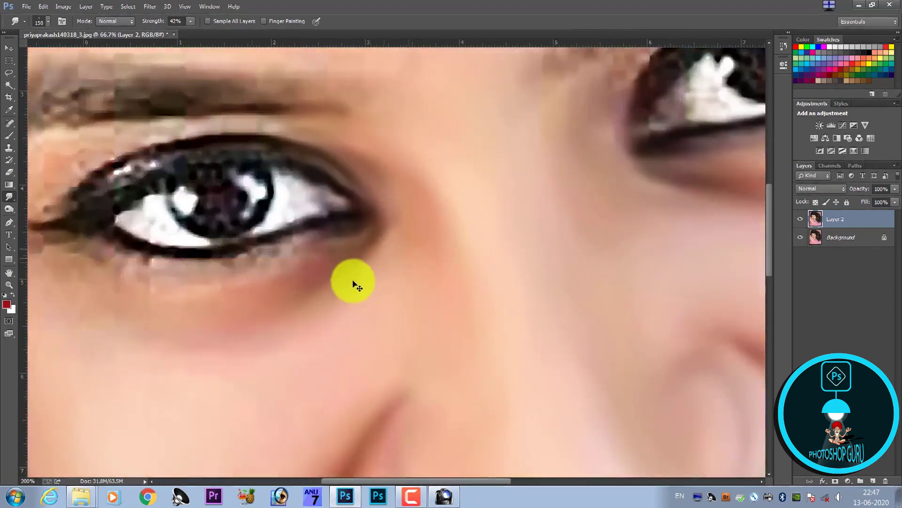
key("ctrl+plus")
Smudge the skin beneath the left eye's lower lashes, then resize the brush for the cheek
key("bracketright")
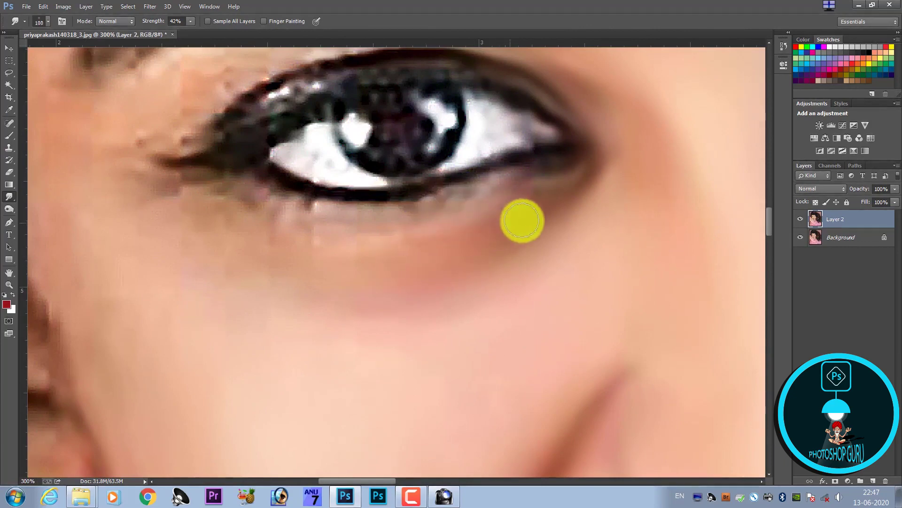
key("bracketleft")
key("bracketleft")
key("bracketright")
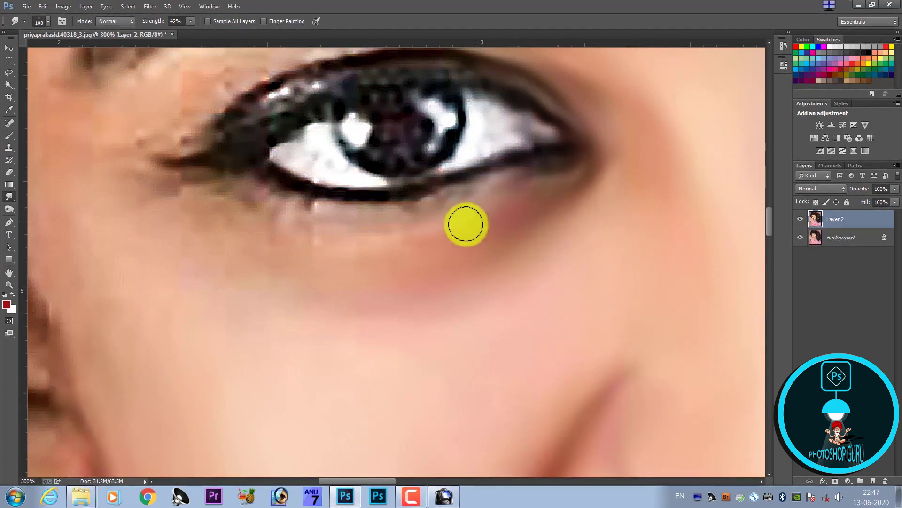
left_click_drag(398, 243, 232, 228)
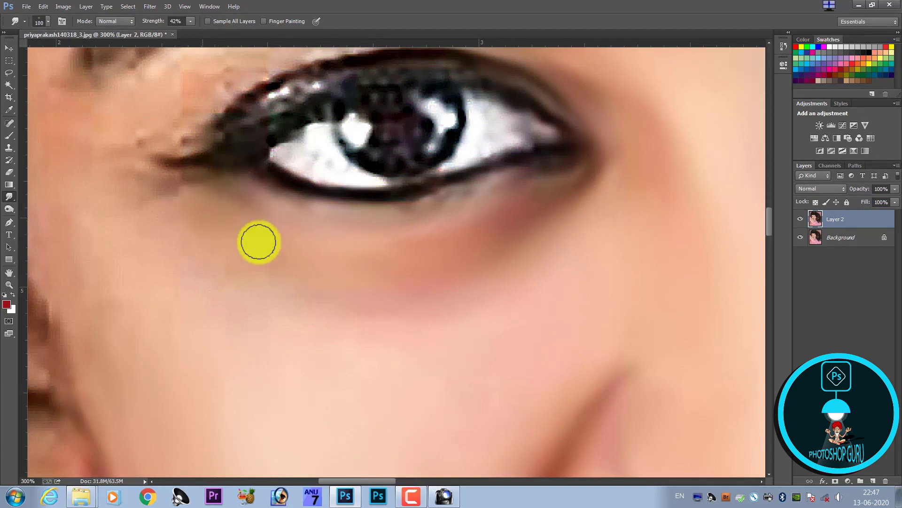
key("bracketright")
key("bracketright")
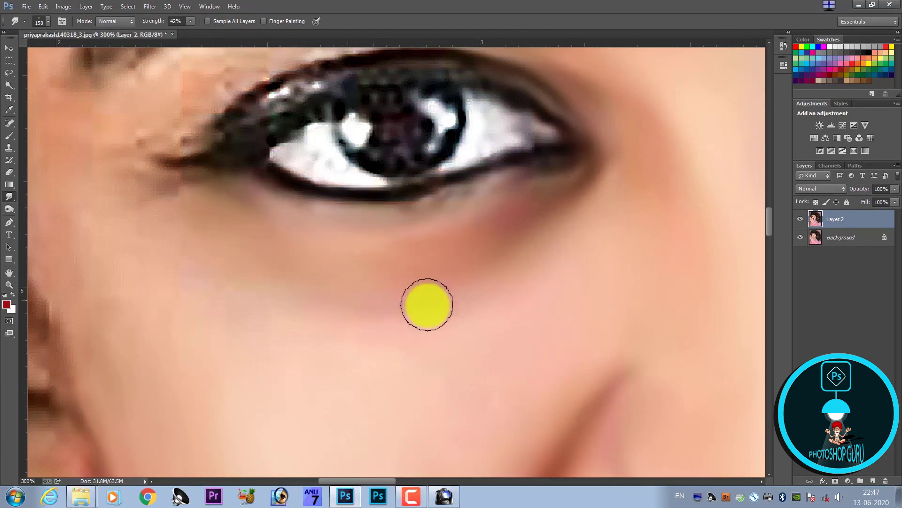
key("bracketright")
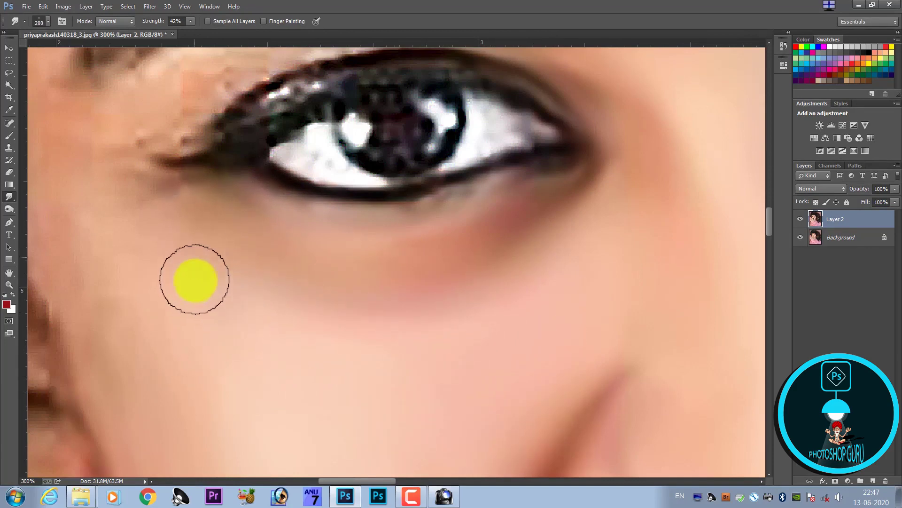
key("bracketleft")
key("bracketleft")
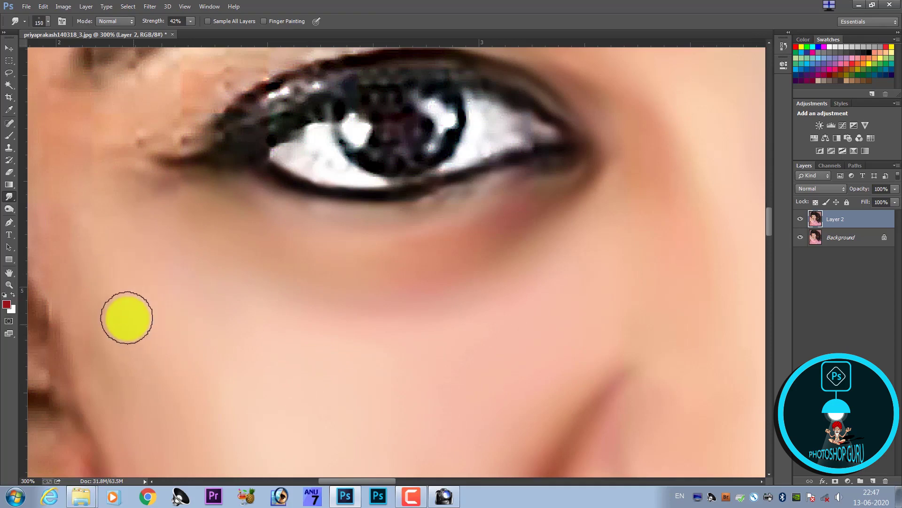
Pan down to the cheek below the left eye and size the Smudge brush for it
left_click_drag(144, 365, 243, 241)
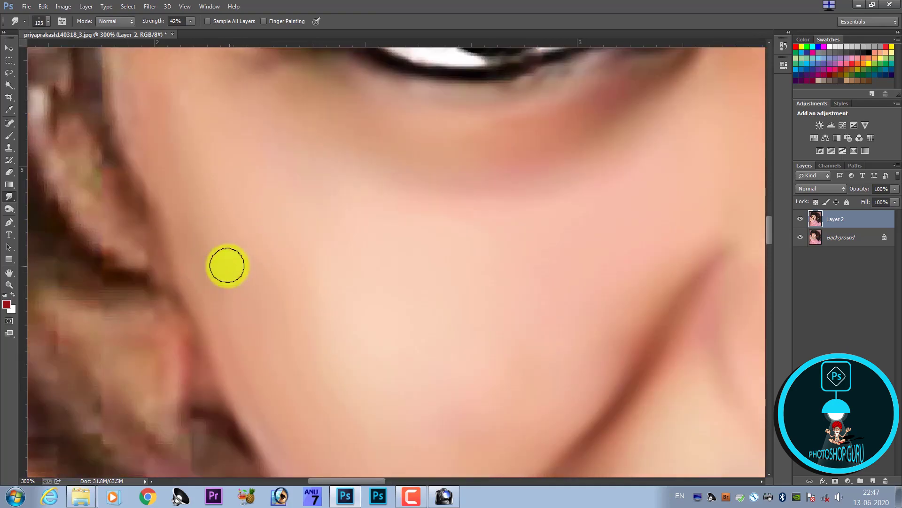
key("bracketright")
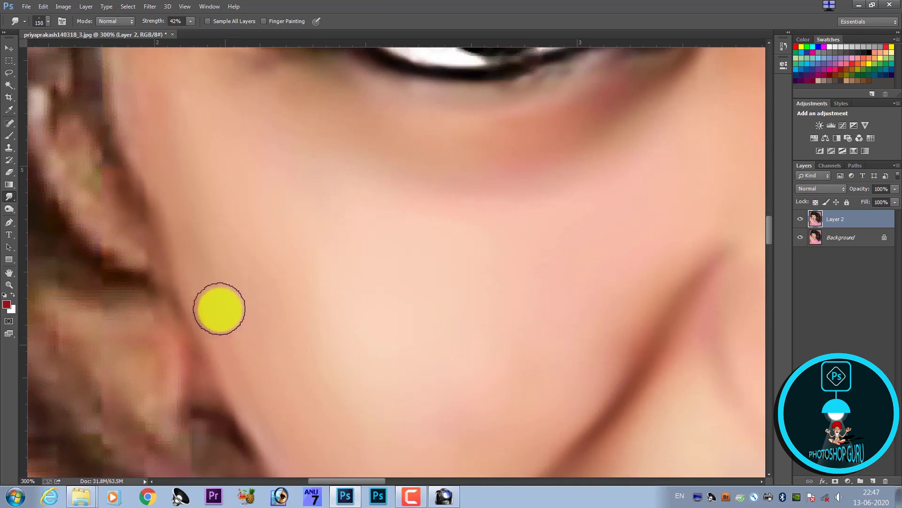
key("bracketright")
key("bracketright")
key("bracketright")
key("bracketright")
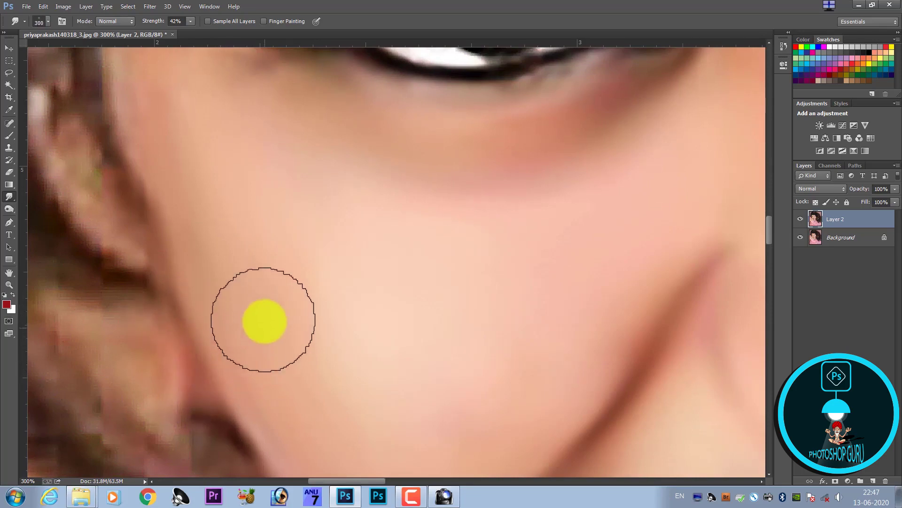
key("bracketleft")
key("bracketleft")
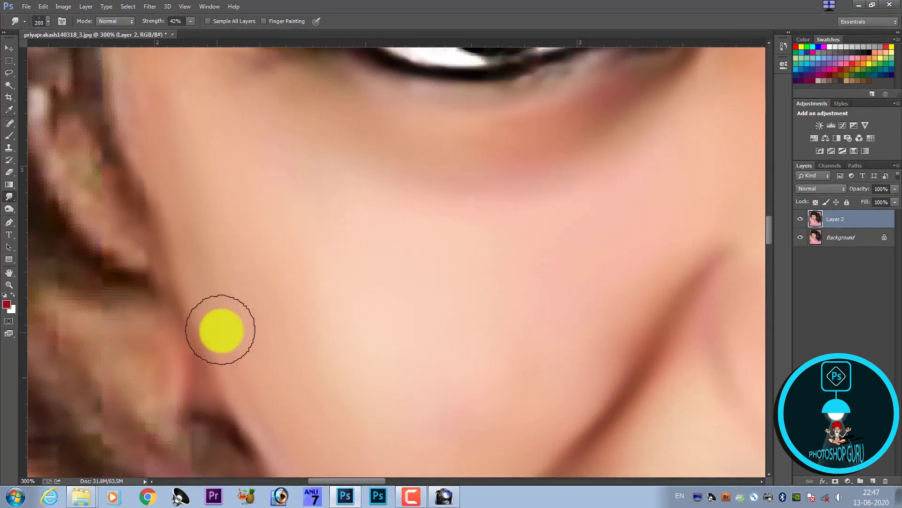
key("bracketleft")
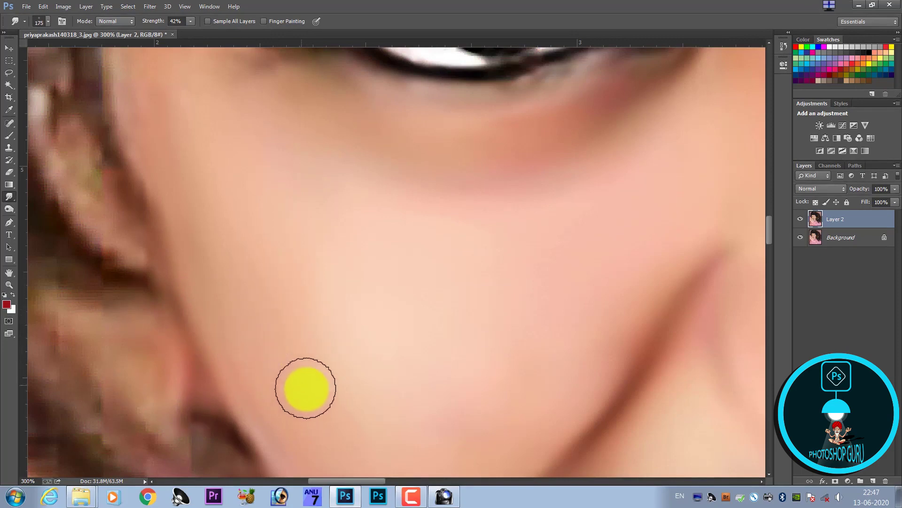
key("bracketright")
key("bracketright")
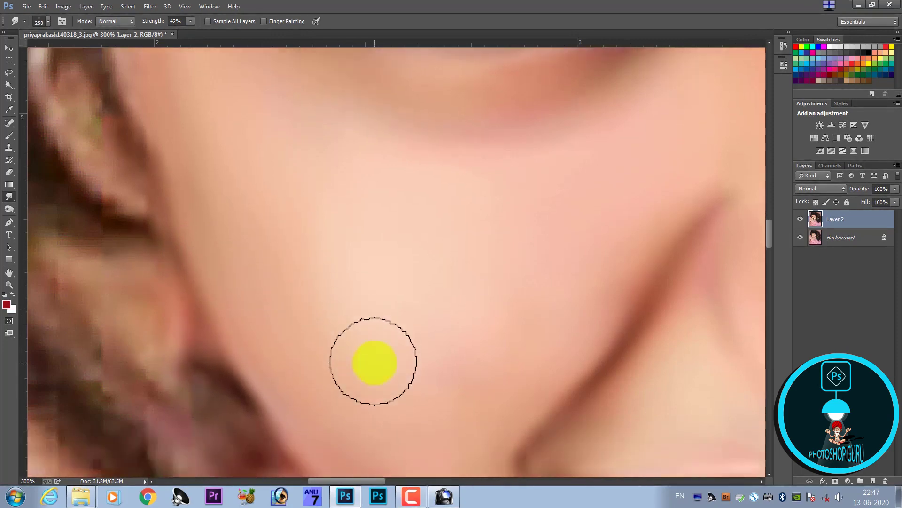
Bring the nose line and mouth corner into view with a slightly smaller brush
left_click_drag(373, 359, 281, 278)
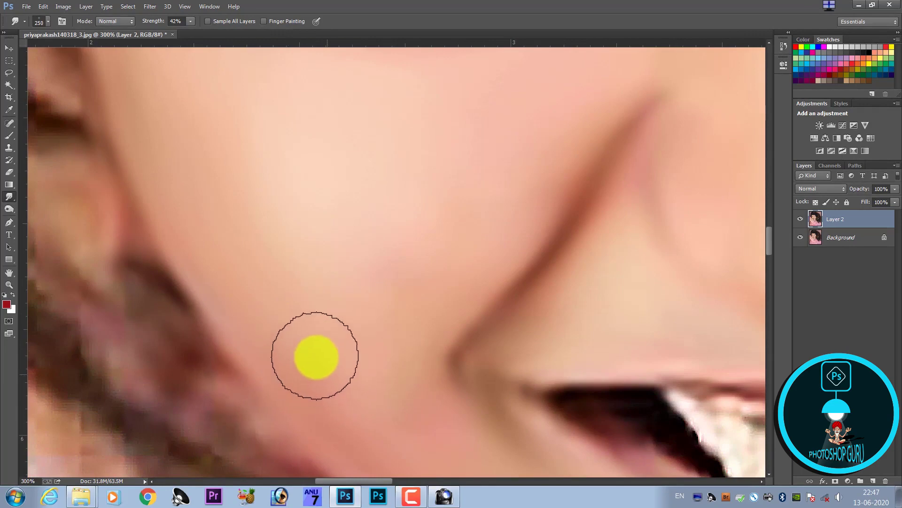
key("bracketleft")
key("bracketleft")
key("bracketleft")
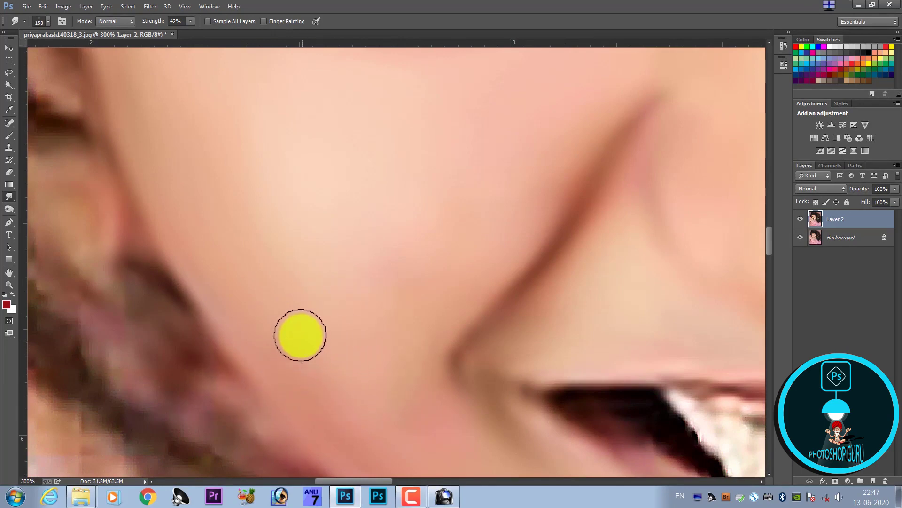
key("bracketright")
key("bracketright")
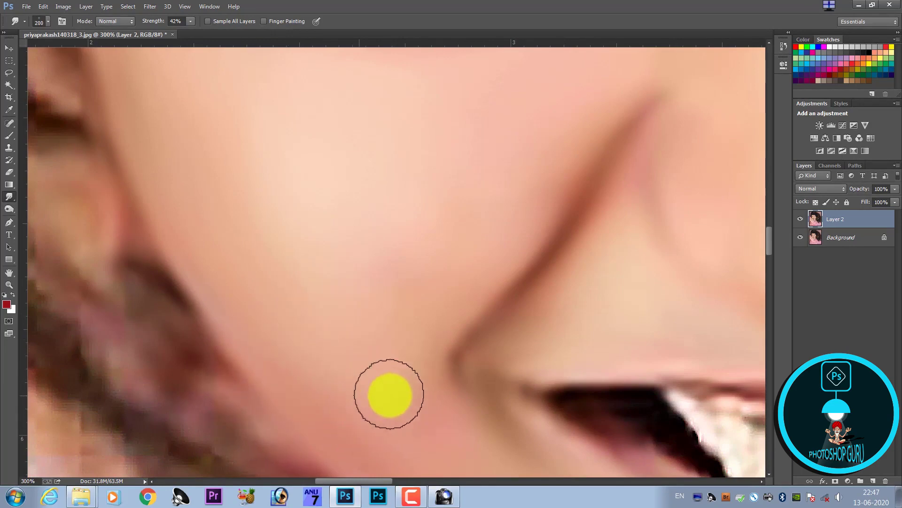
key("bracketleft")
key("bracketleft")
scroll(412, 405, "down", 1)
scroll(432, 385, "down", 1)
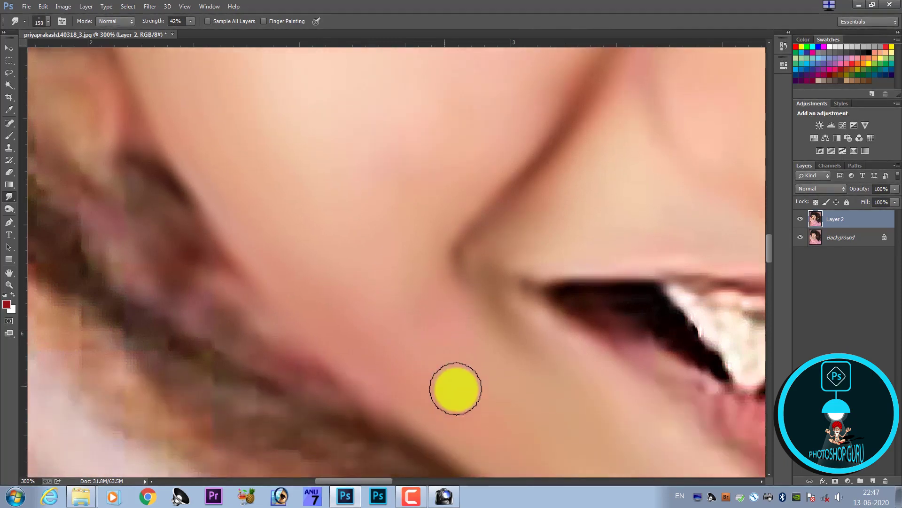
key("bracketleft")
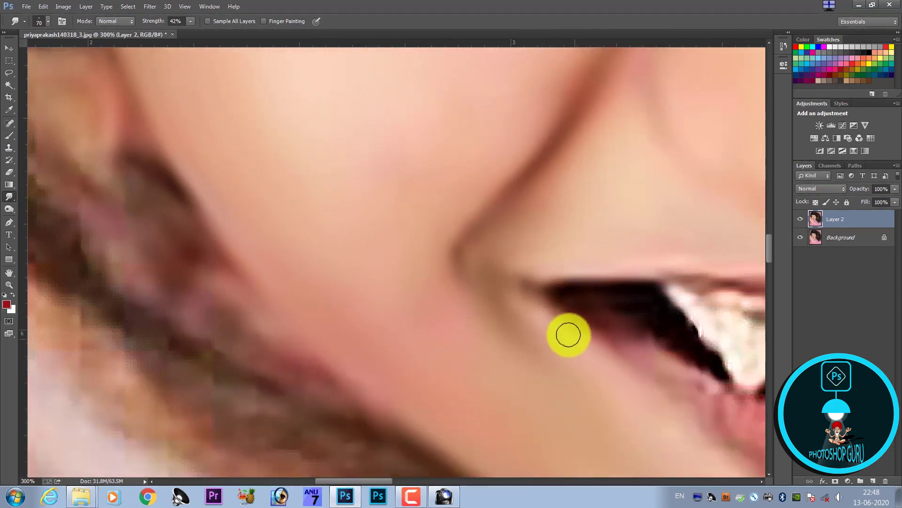
Smudge the mouth corner, then pan over the teeth and lower lip with a smaller brush
key("bracketright")
left_click_drag(563, 333, 574, 335)
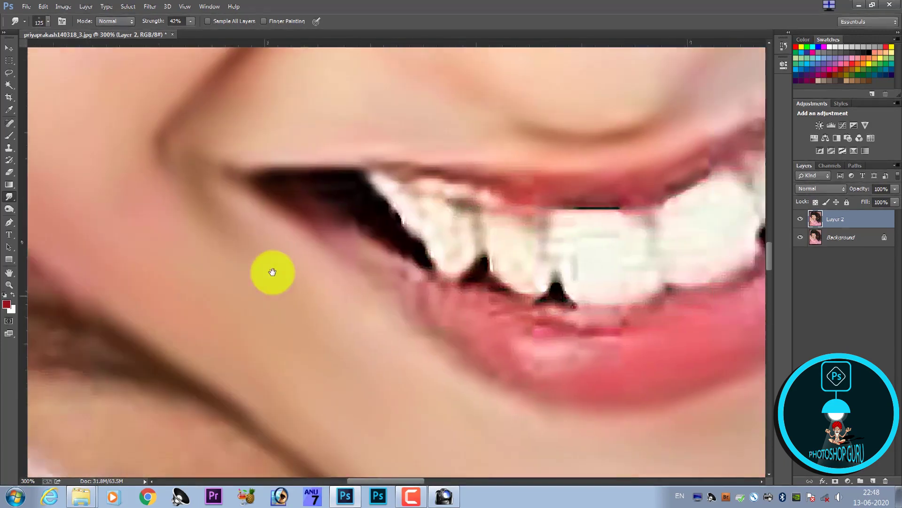
left_click_drag(618, 371, 273, 271)
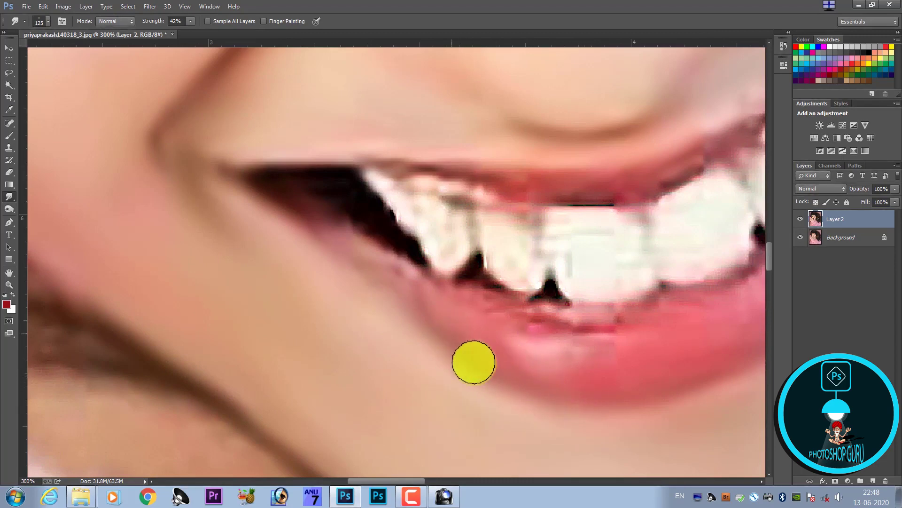
left_click_drag(515, 358, 341, 411)
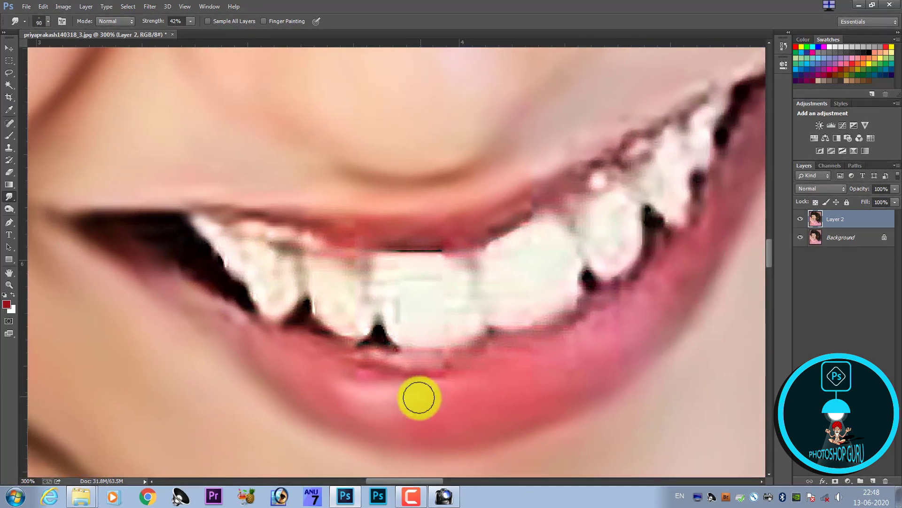
key("bracketleft")
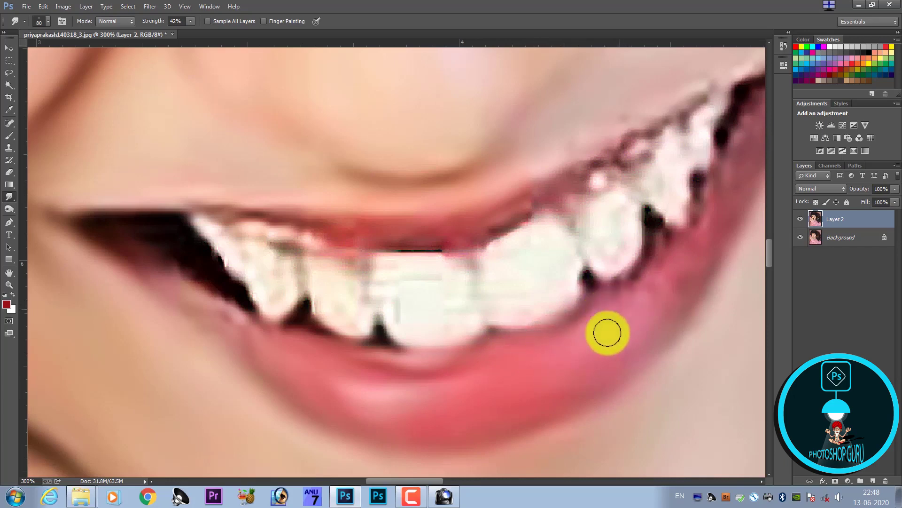
Blend the dark gaps along the tooth edge with a small Smudge brush
key("bracketleft")
key("bracketleft")
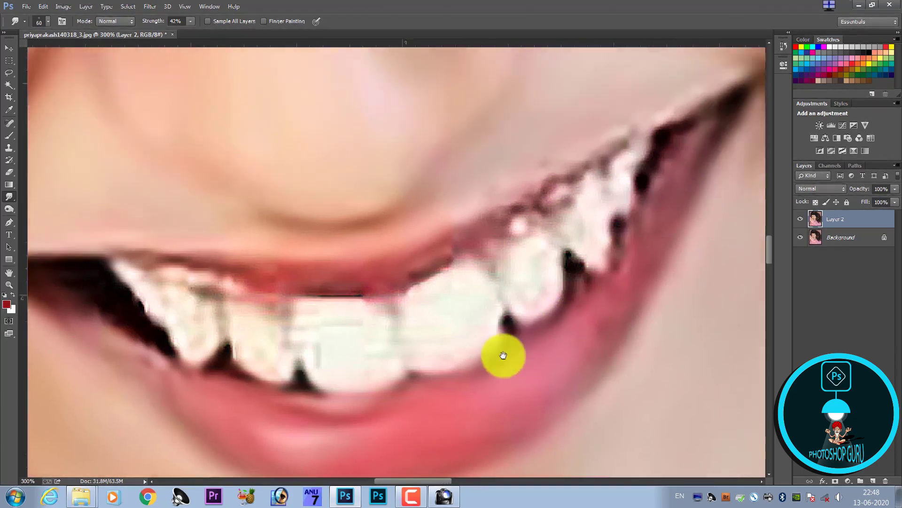
mouse_move(653, 270)
left_mouse_down()
mouse_move(519, 334)
mouse_move(425, 394)
left_mouse_up()
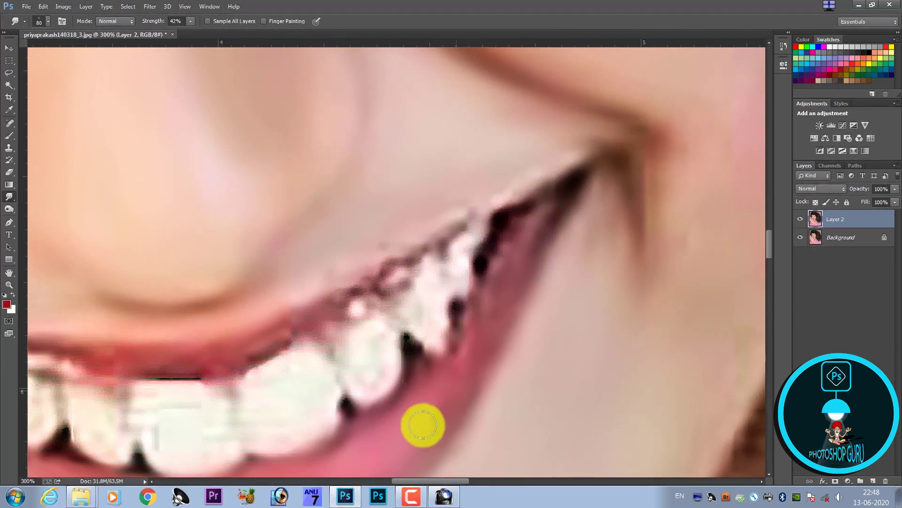
mouse_move(467, 339)
left_mouse_down()
mouse_move(514, 245)
mouse_move(559, 199)
mouse_move(460, 357)
mouse_move(503, 307)
left_mouse_up()
Resize the brush for the cheek and bring the skin beside the hair into view
key("bracketright")
key("bracketright")
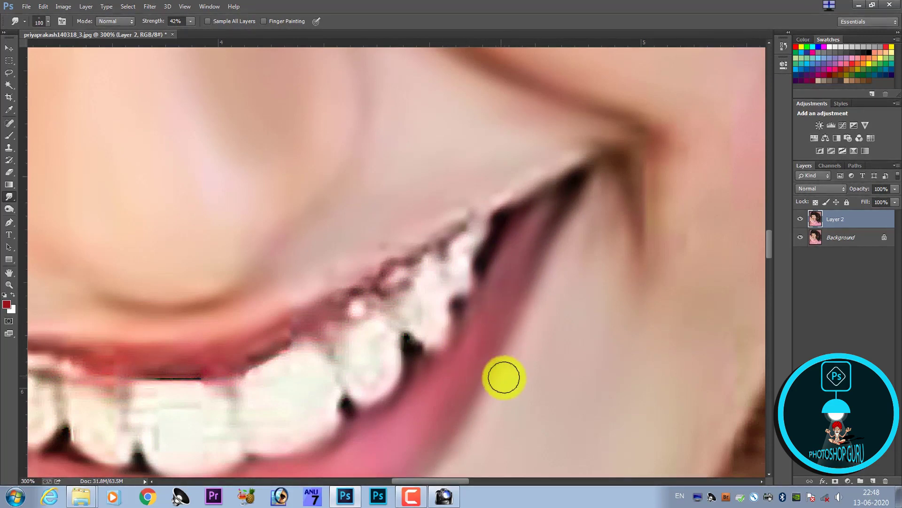
key("bracketright")
key("bracketright")
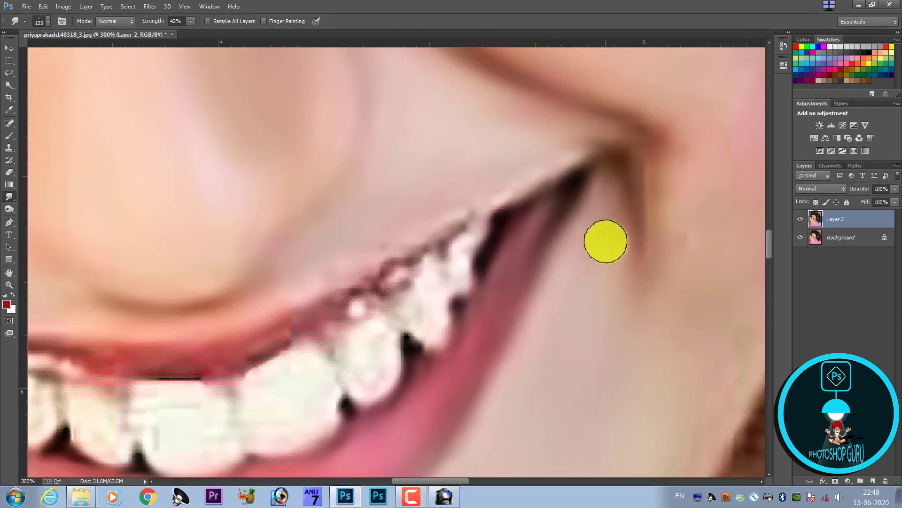
key("bracketright")
key("bracketright")
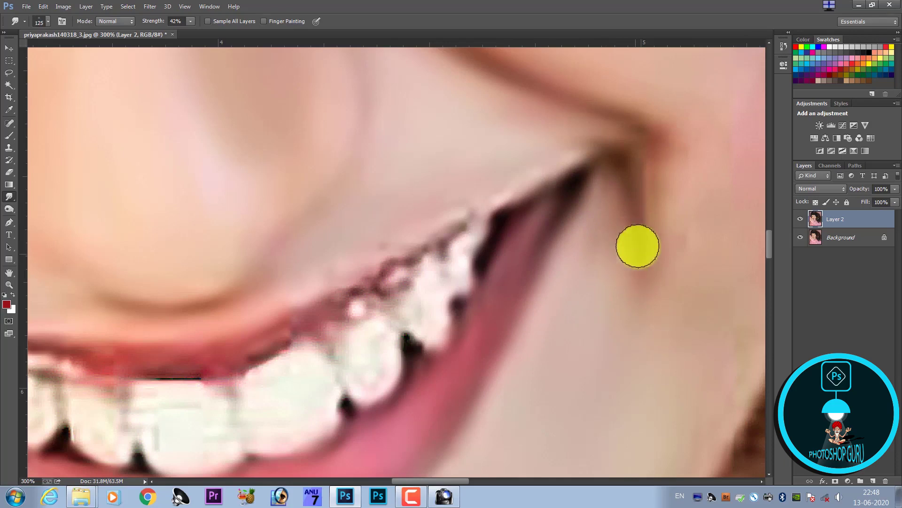
key("bracketleft")
key("bracketleft")
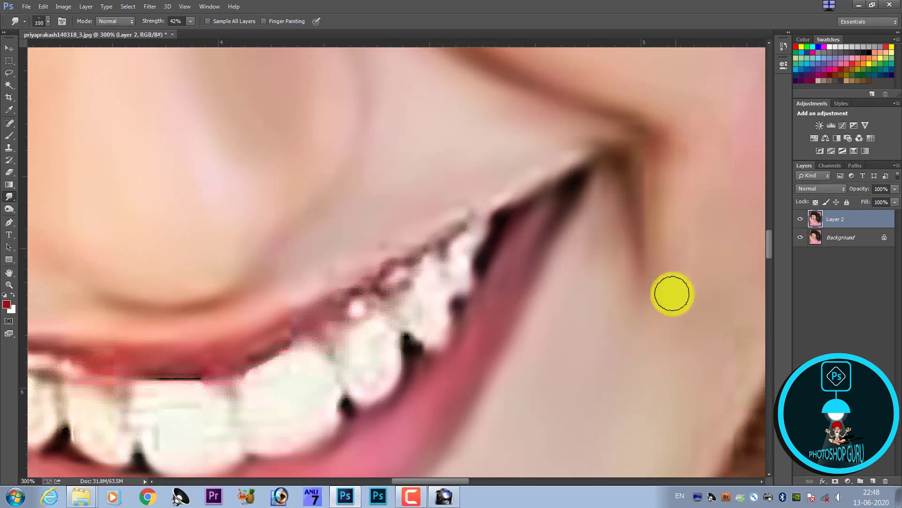
left_click_drag(544, 302, 382, 193)
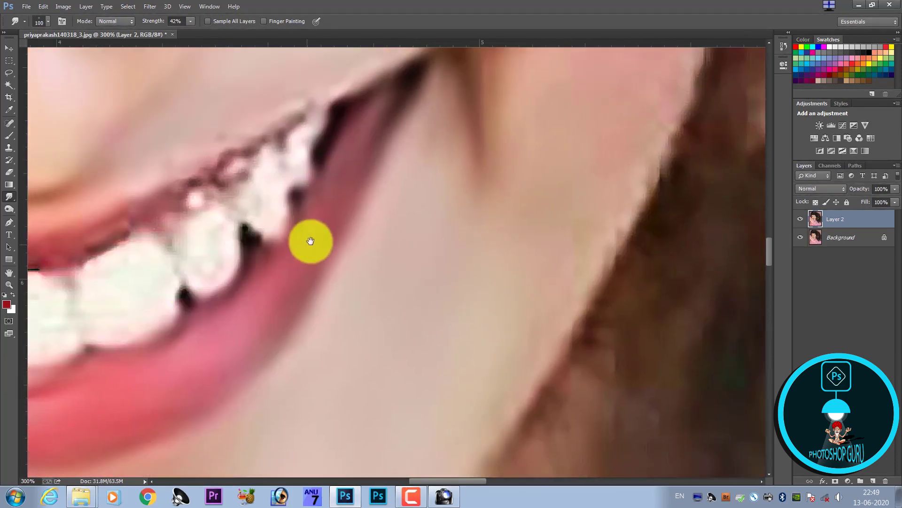
Smudge along the cheek-hair edge from the smile down to the jawline, gradually enlarging the brush
left_click_drag(310, 319, 222, 340)
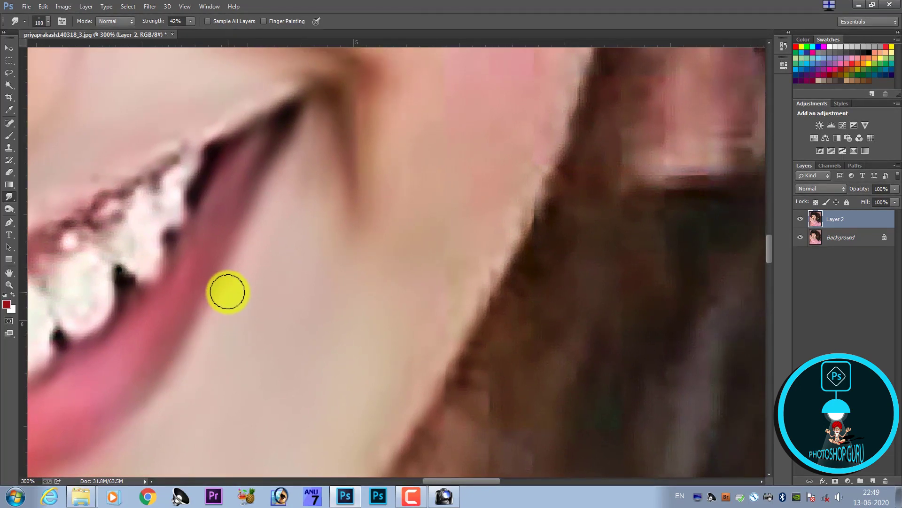
key("bracketright")
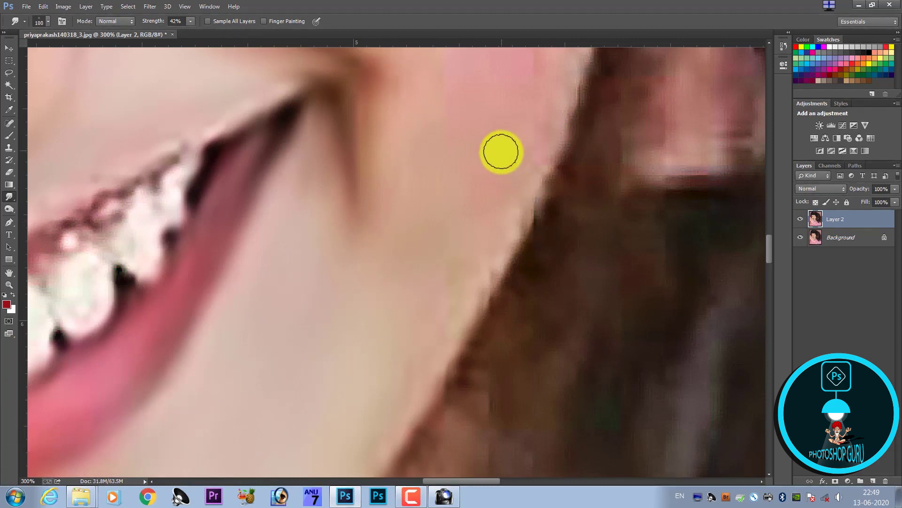
left_click_drag(501, 152, 501, 180)
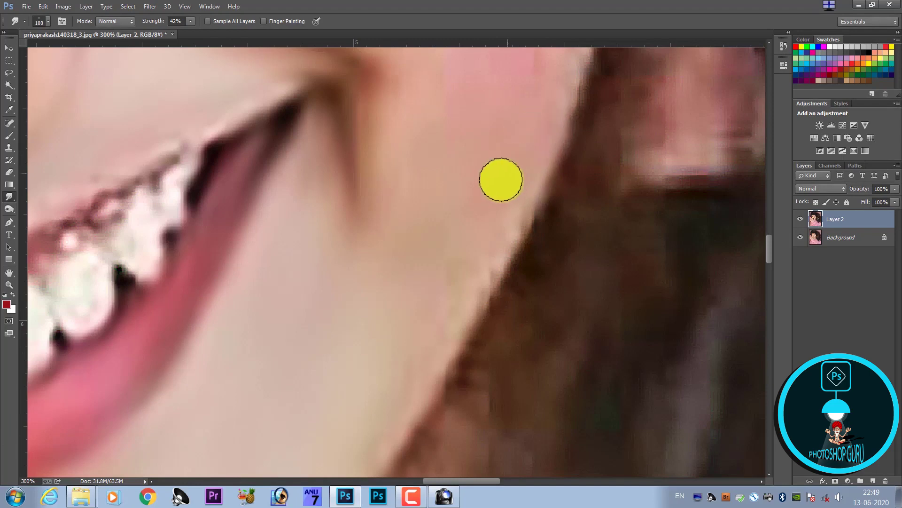
key("bracketright")
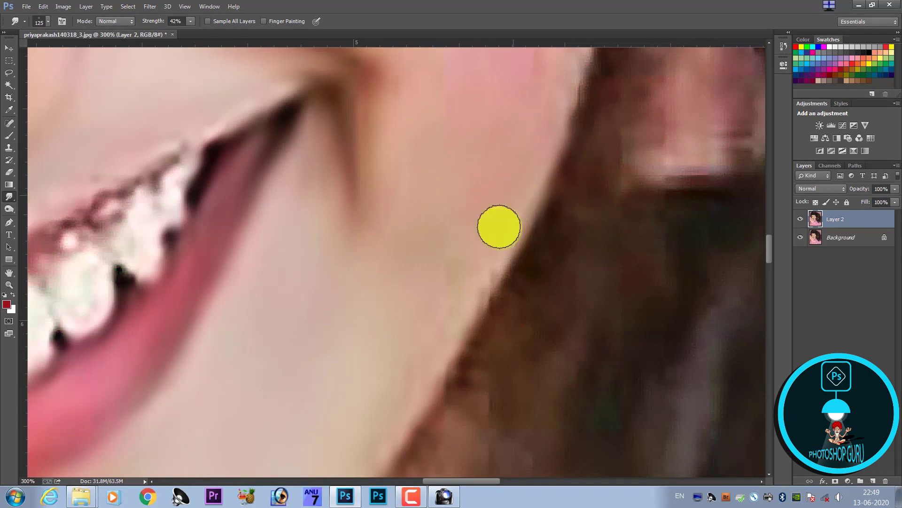
left_click_drag(500, 227, 411, 219)
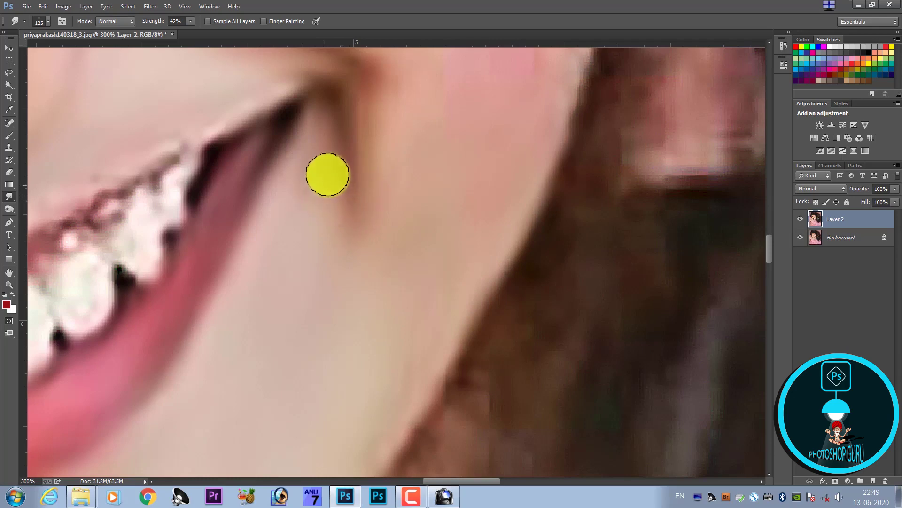
key("bracketright")
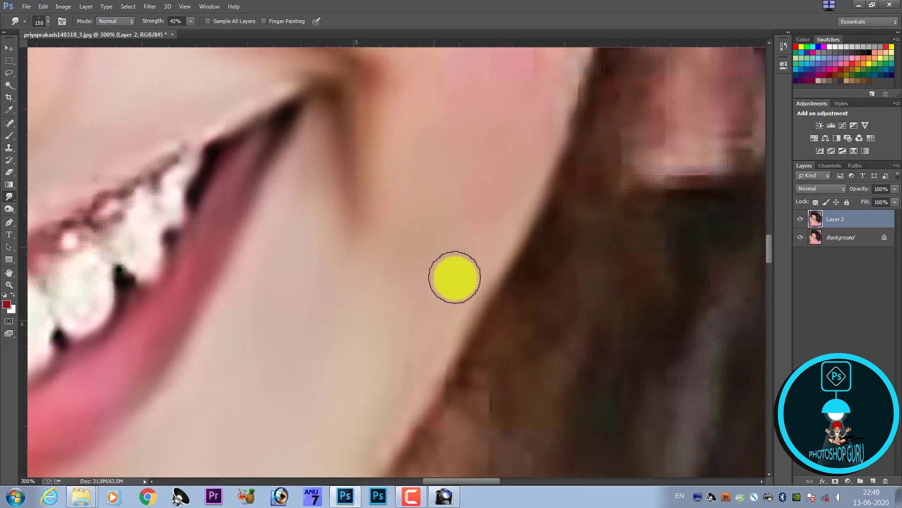
scroll(452, 301, "down", 3)
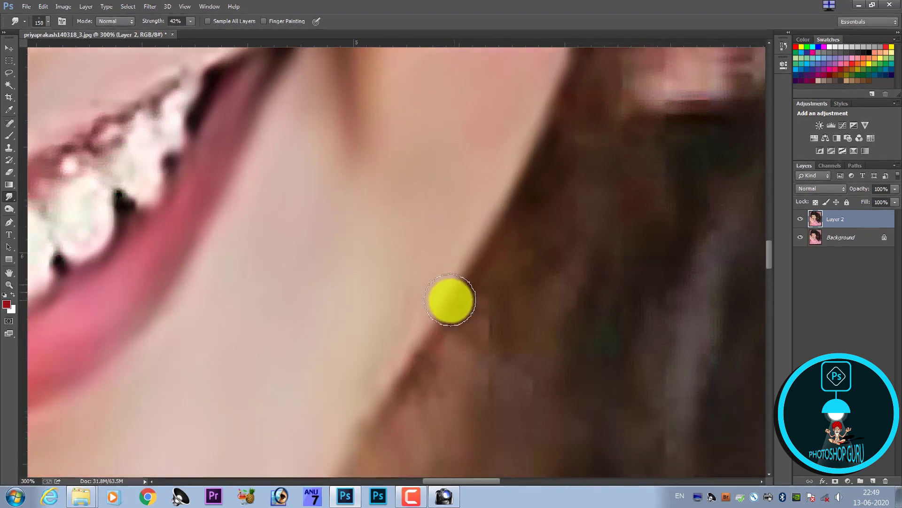
mouse_move(406, 319)
left_mouse_down()
mouse_move(387, 369)
mouse_move(359, 404)
mouse_move(371, 381)
mouse_move(306, 429)
left_mouse_up()
scroll(336, 402, "down", 5)
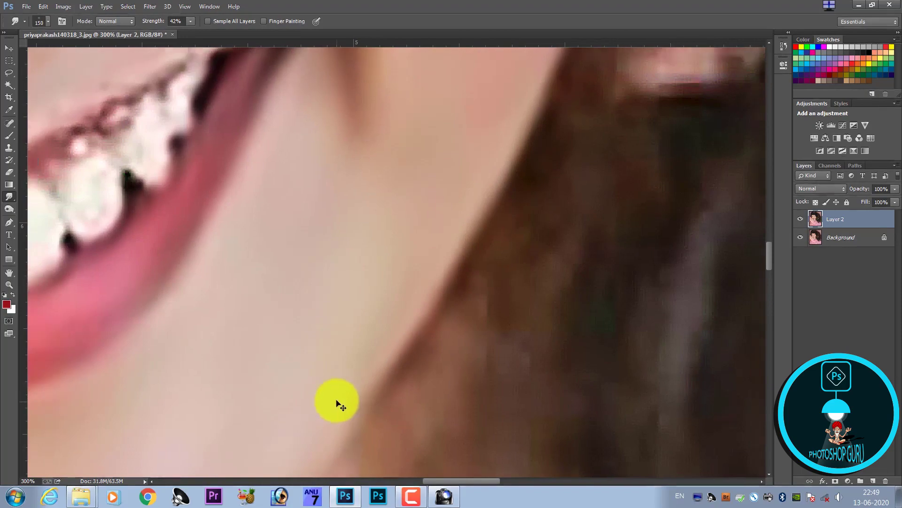
scroll(201, 191, "up", 1)
Pan up from the nose and upper lip to bring the right-hand eye into view
scroll(195, 196, "up", 1)
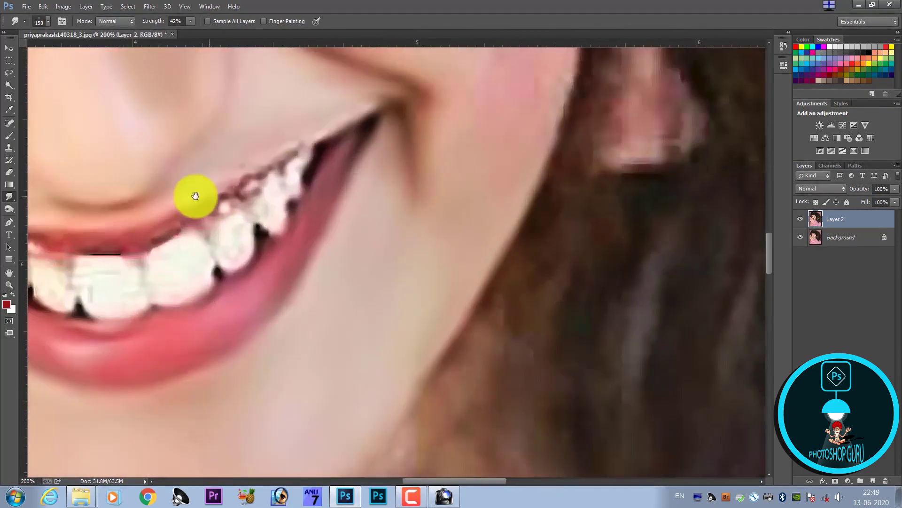
mouse_move(196, 196)
left_mouse_down()
mouse_move(362, 336)
mouse_move(341, 342)
left_mouse_up()
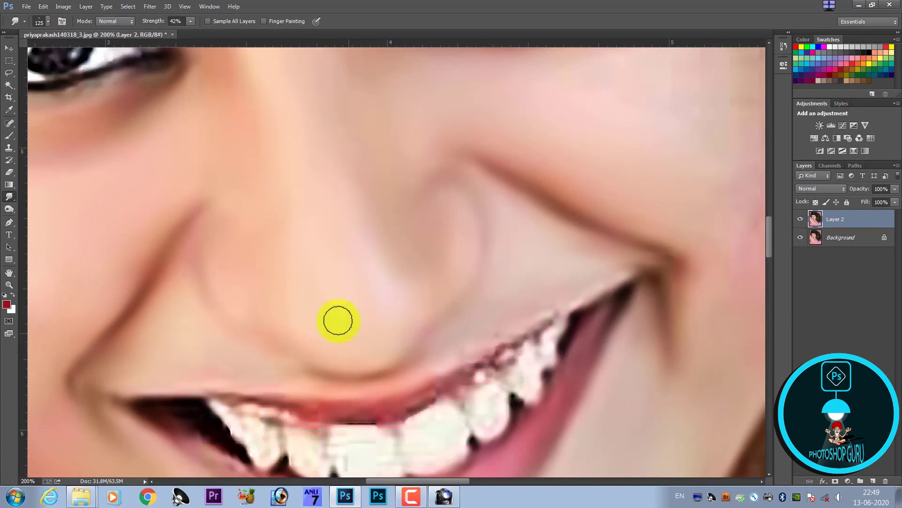
scroll(338, 320, "up", 5)
scroll(352, 351, "left", 3)
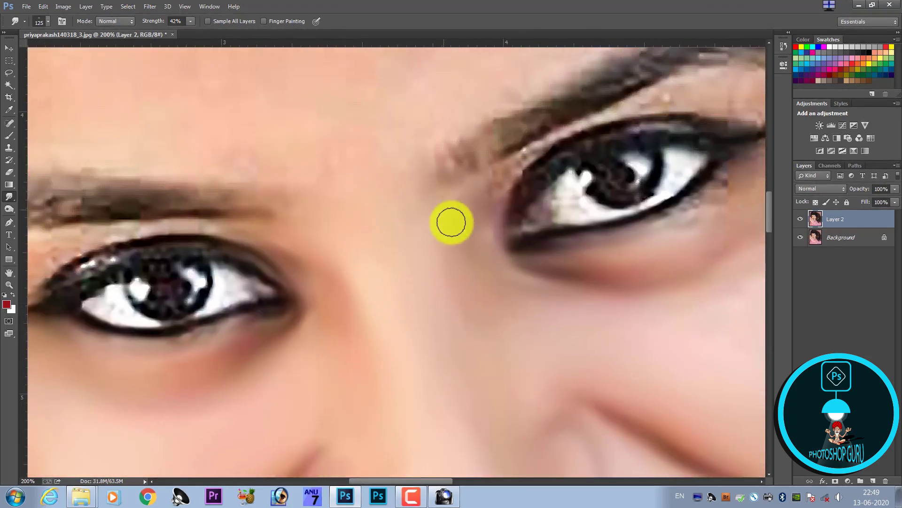
scroll(384, 273, "up", 2)
scroll(322, 302, "right", 3)
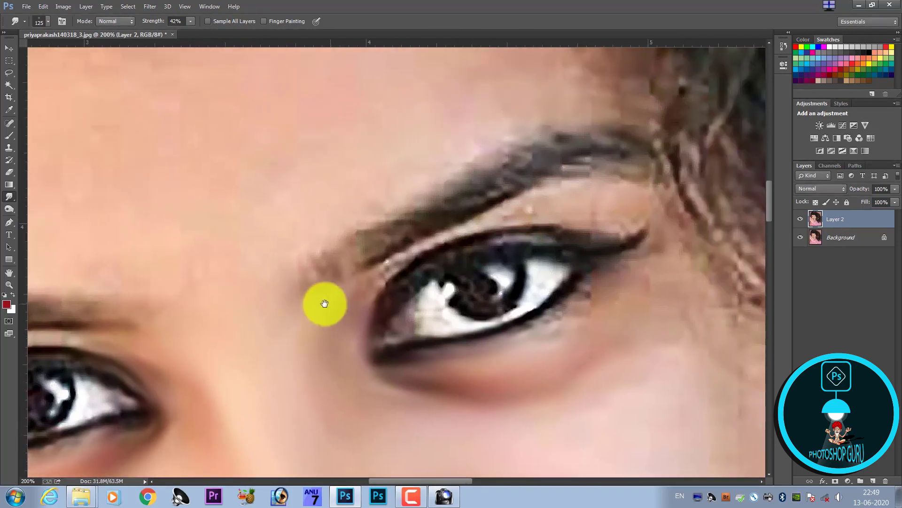
Smooth the right eye's eyelid crease and outer corner, resizing the Smudge brush as needed
key("bracketleft")
key("bracketleft")
key("bracketleft")
key("bracketleft")
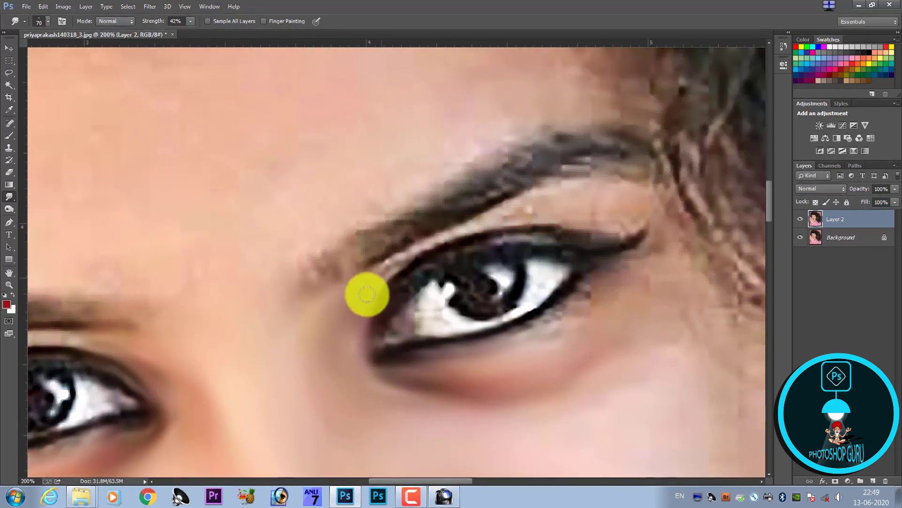
key("bracketright")
key("bracketright")
key("bracketright")
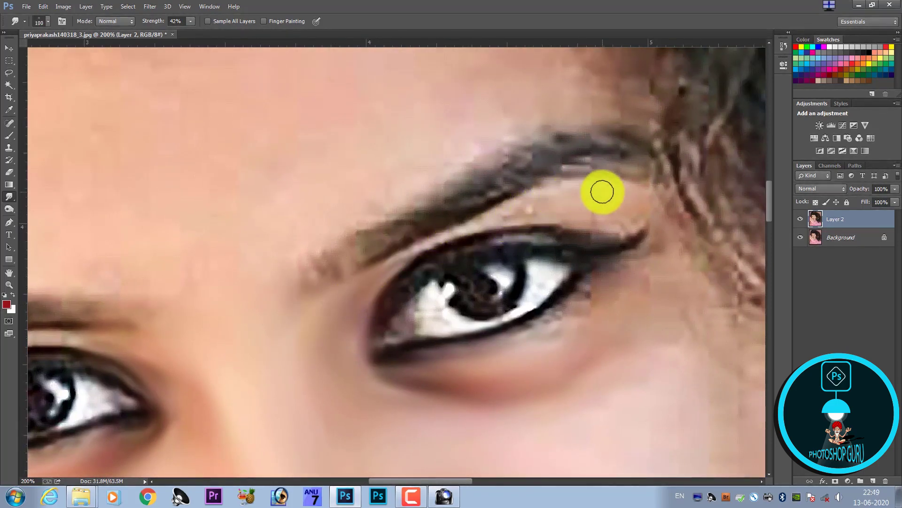
key("bracketleft")
key("bracketleft")
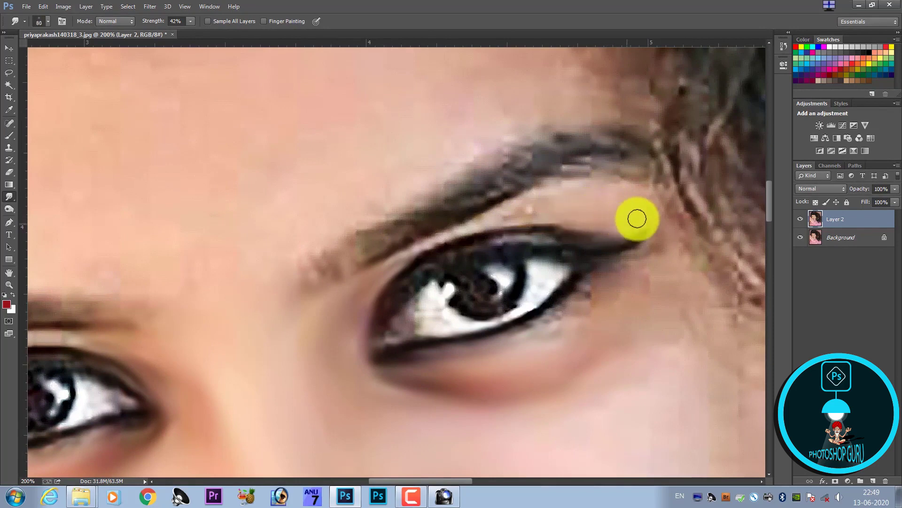
left_click_drag(615, 195, 494, 217)
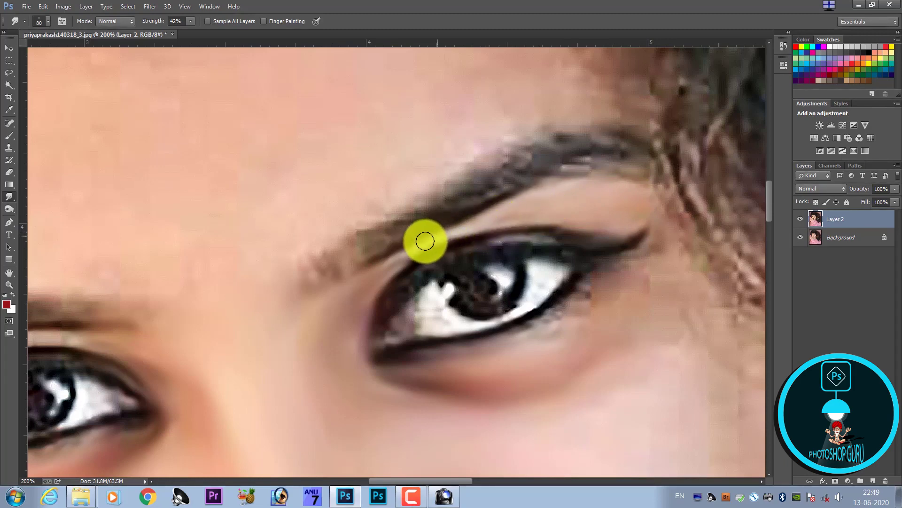
key("bracketright")
key("bracketright")
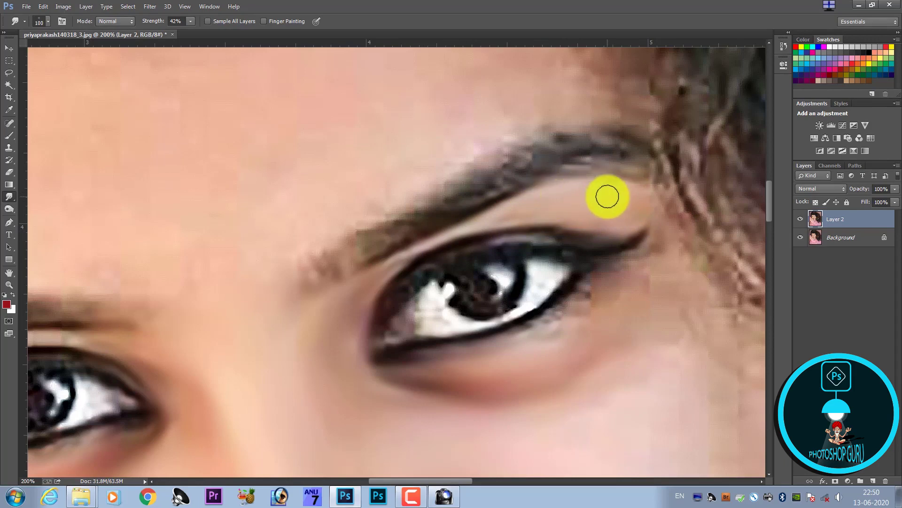
key("bracketleft")
key("bracketleft")
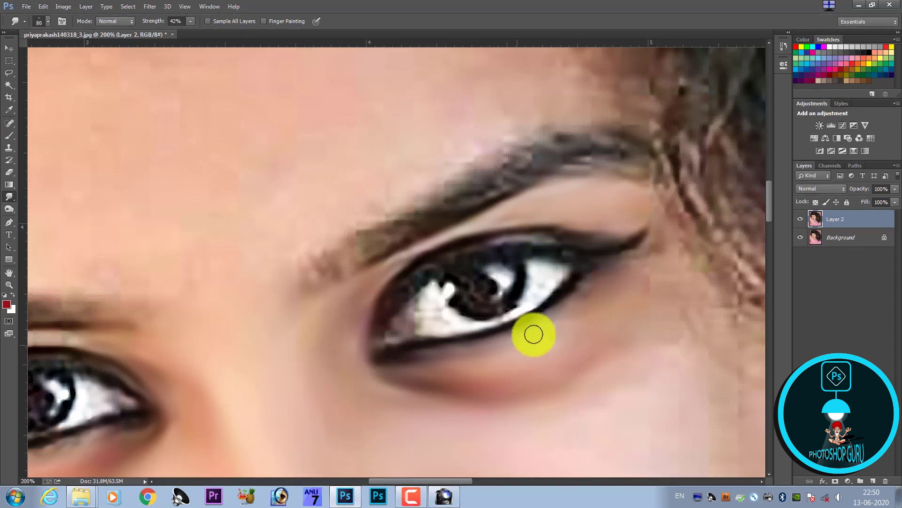
key("bracketright")
key("bracketright")
key("bracketright")
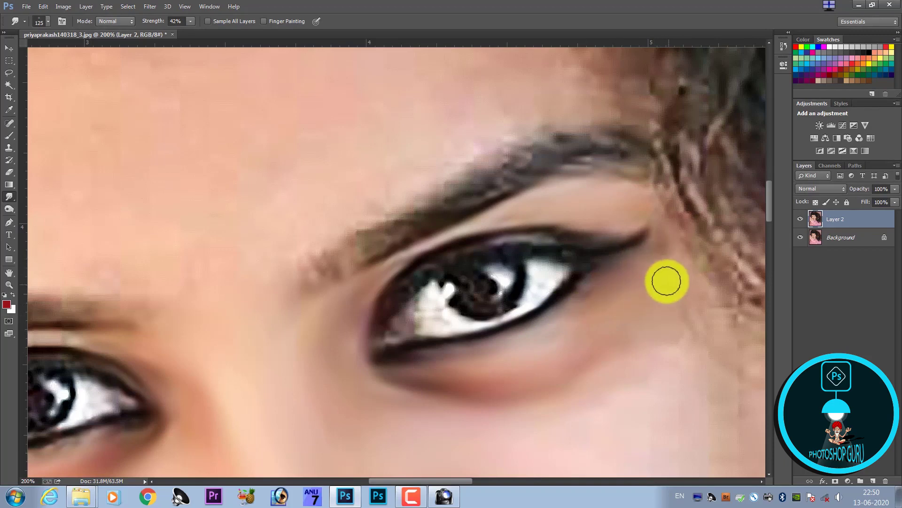
scroll(559, 260, "down", 3)
scroll(560, 260, "down", 3)
key("bracketright")
key("bracketright")
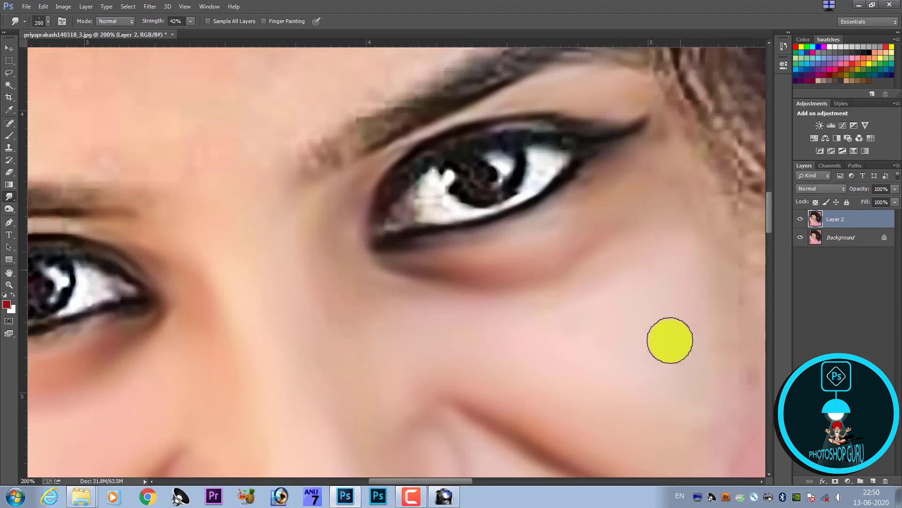
Pan to the cheek beside the smile and shrink the Smudge brush two steps
left_click_drag(563, 329, 407, 280)
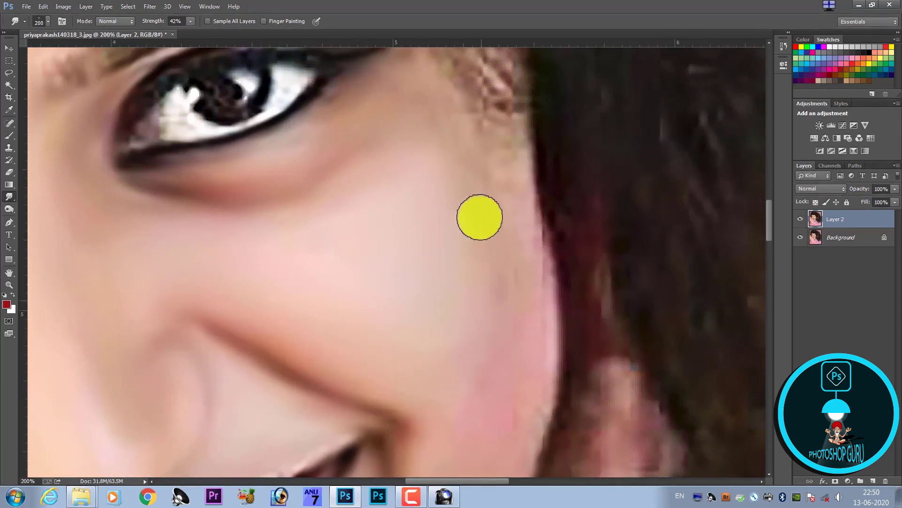
scroll(500, 231, "up", 1)
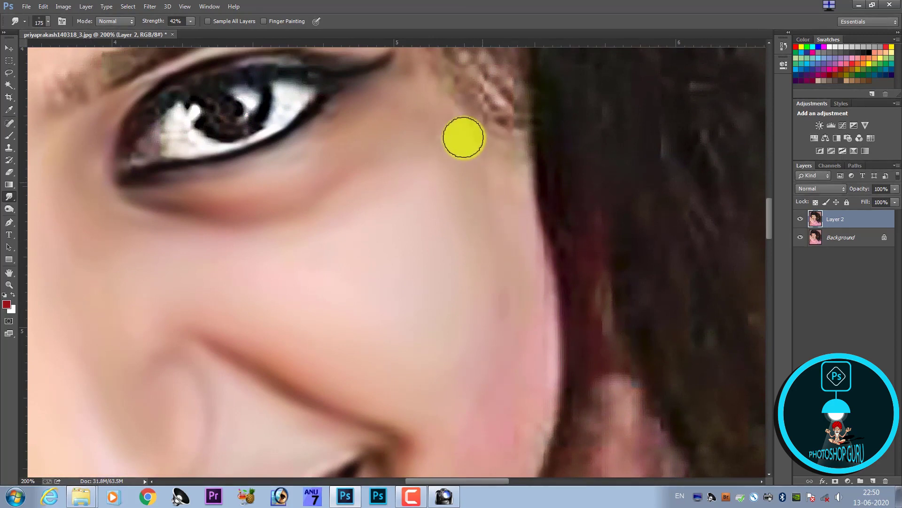
key("bracketleft")
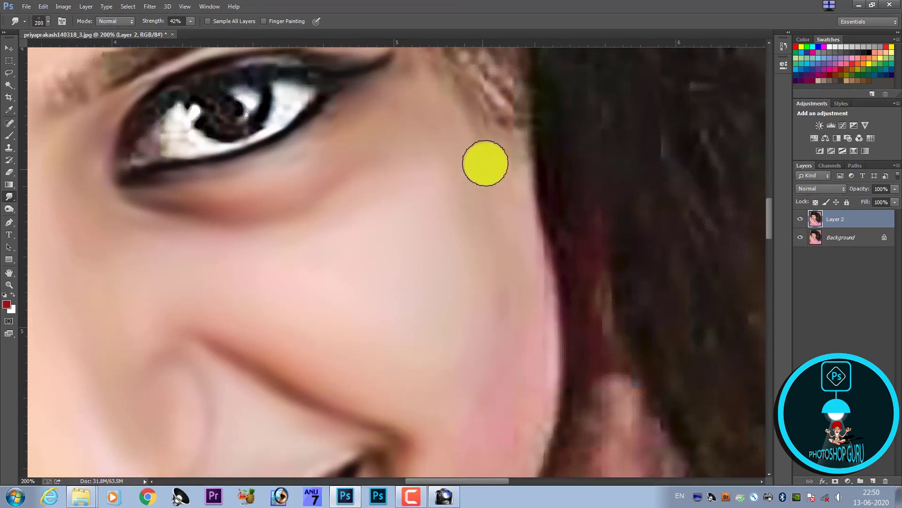
key("bracketleft")
key("bracketleft")
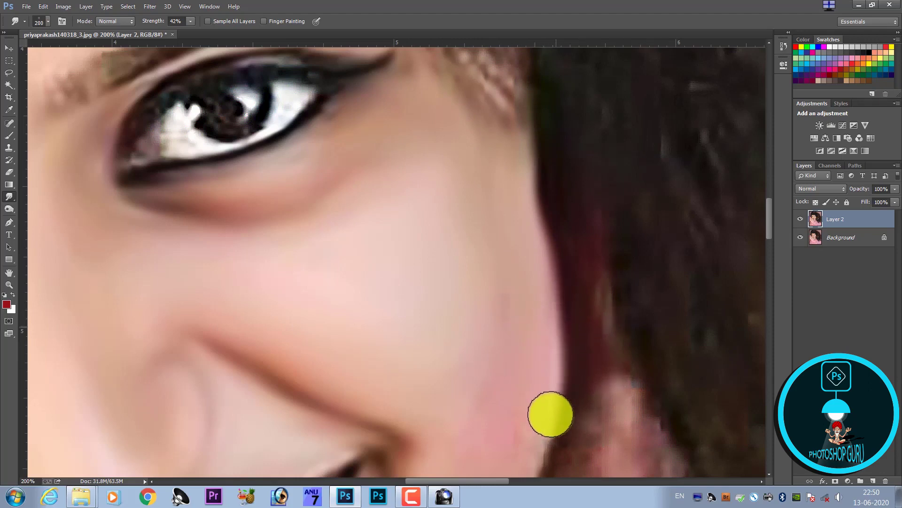
left_click_drag(542, 428, 575, 257)
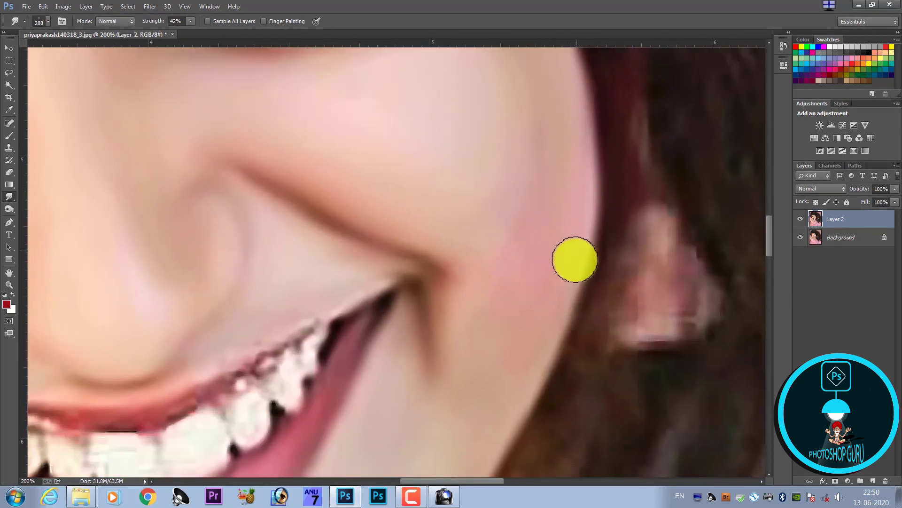
Bring the forehead and eyes into view and rotate the canvas about 180° upside down
scroll(548, 273, "up", 1)
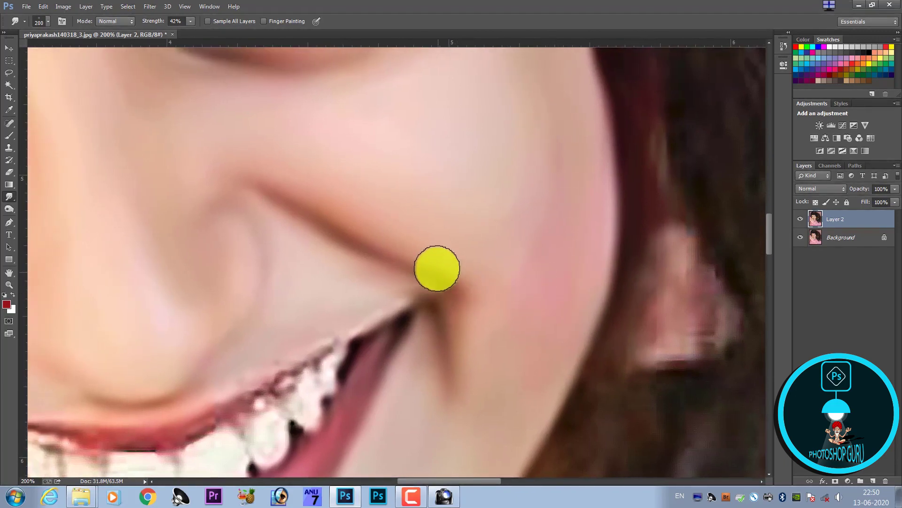
scroll(425, 249, "down", 3)
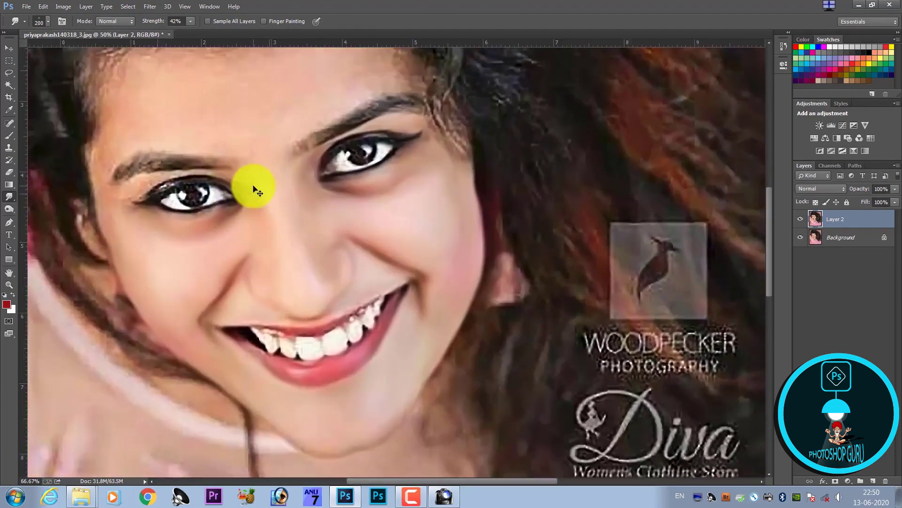
scroll(210, 228, "up", 2)
left_click_drag(210, 228, 290, 270)
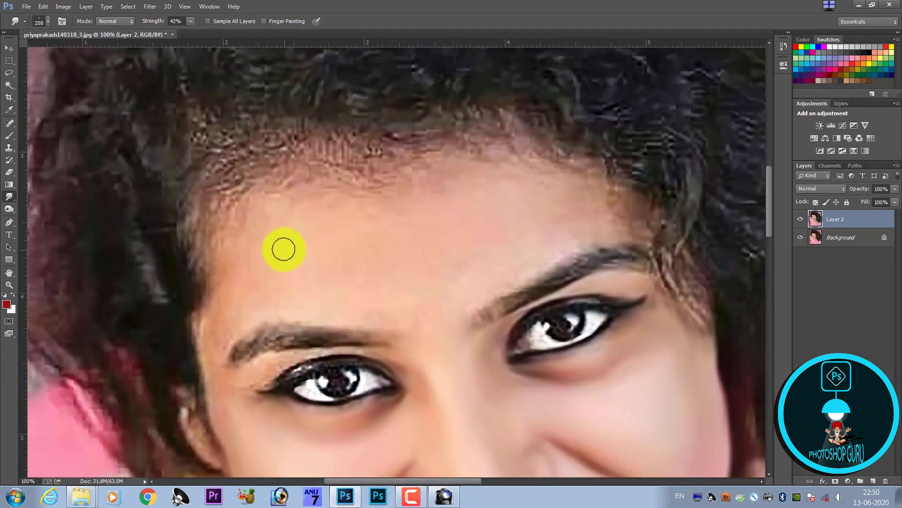
key("r")
left_click_drag(301, 226, 499, 275)
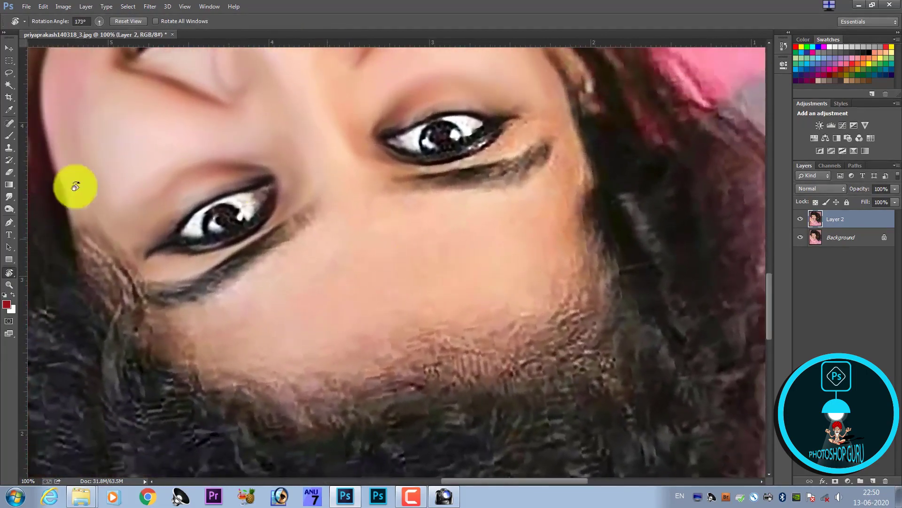
Return to the Smudge tool, zoom in under the eyes and shrink the brush
left_click(10, 200)
left_click_drag(457, 246, 379, 316)
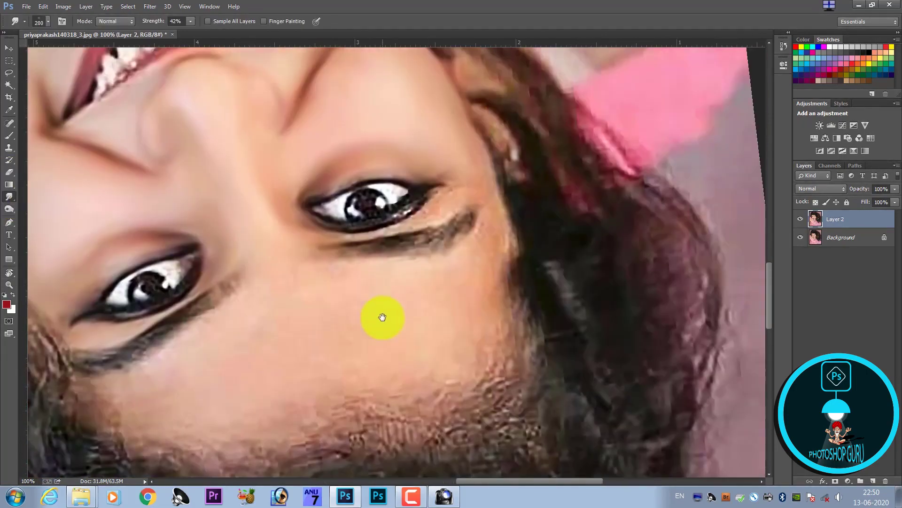
scroll(363, 279, "up", 1)
scroll(351, 296, "up", 1)
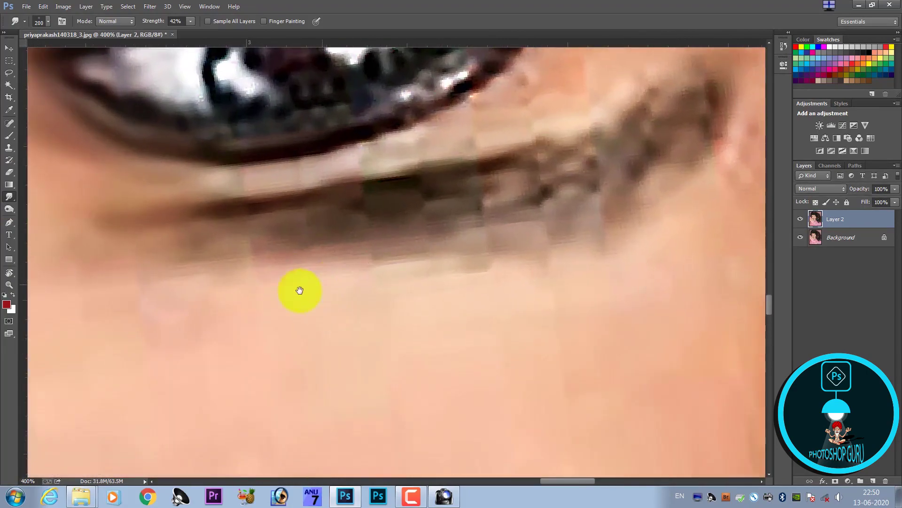
scroll(298, 292, "up", 1)
key("bracketleft")
key("bracketleft")
key("bracketleft")
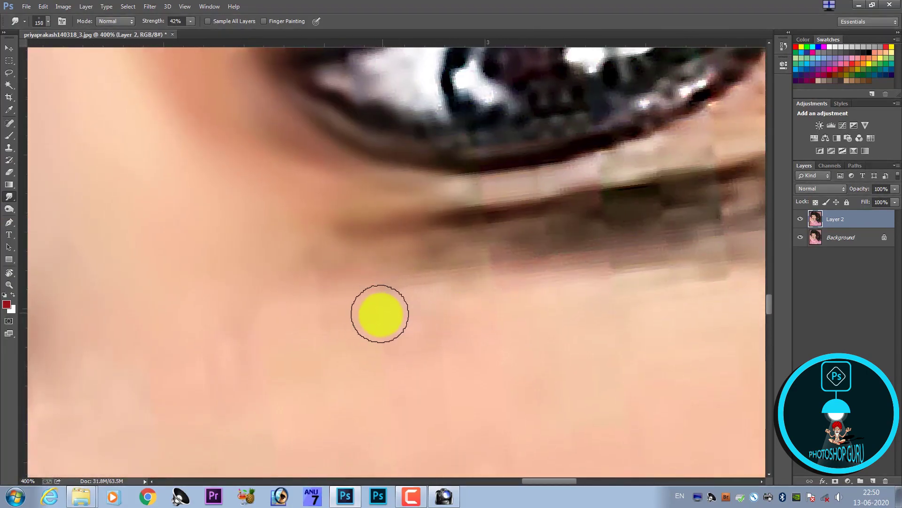
key("bracketleft")
key("bracketleft")
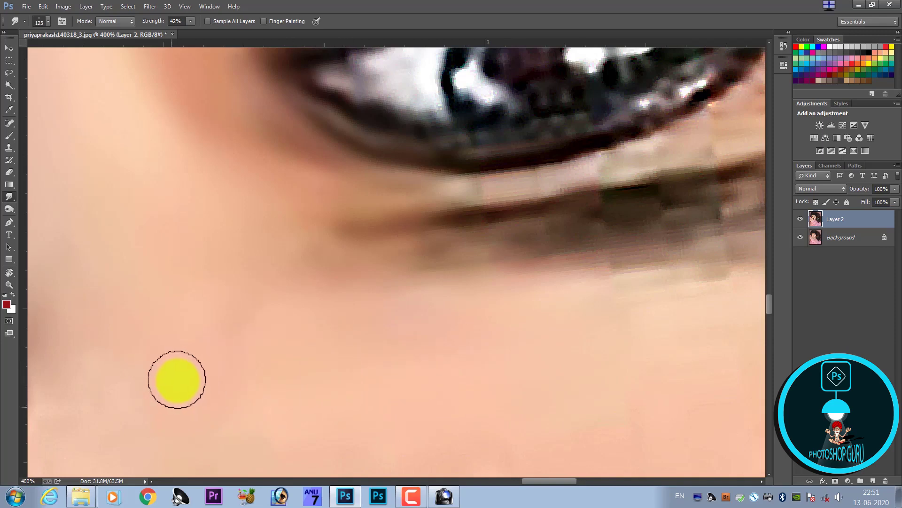
Zoom out, centre the left eye and cheek, and fine-tune the brush size
key("ctrl+minus")
key("ctrl+minus")
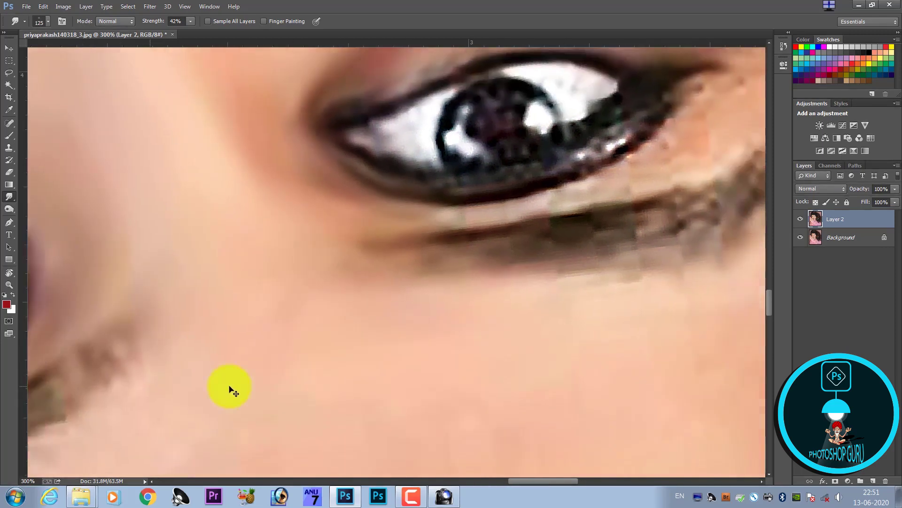
mouse_move(232, 388)
left_mouse_down()
mouse_move(313, 376)
mouse_move(374, 328)
left_mouse_up()
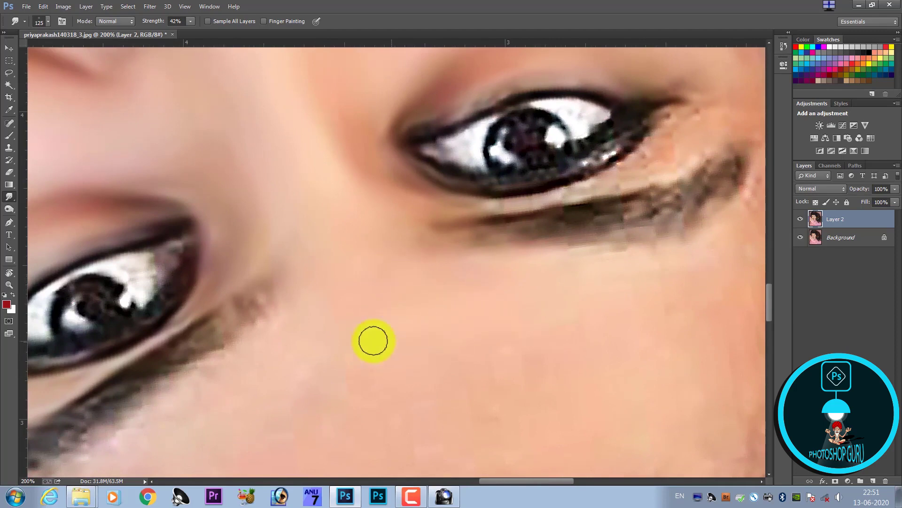
left_click_drag(225, 402, 328, 324)
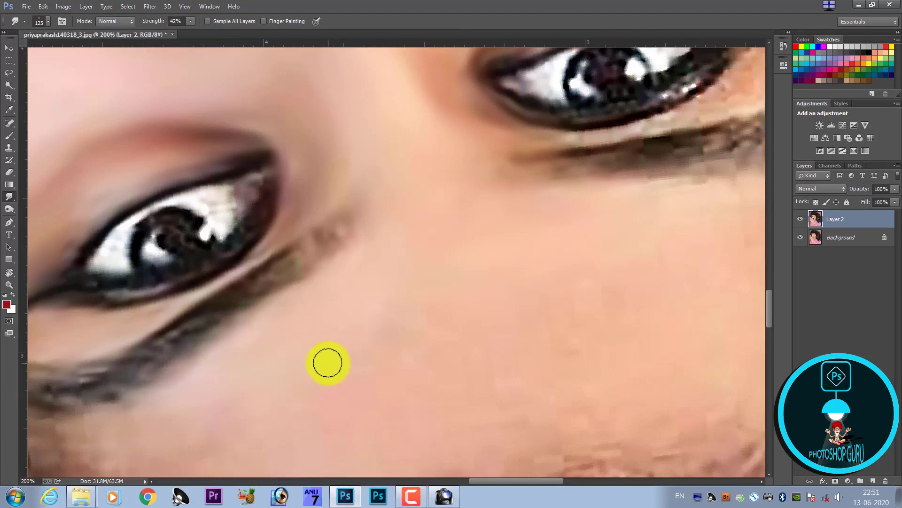
key("bracketright")
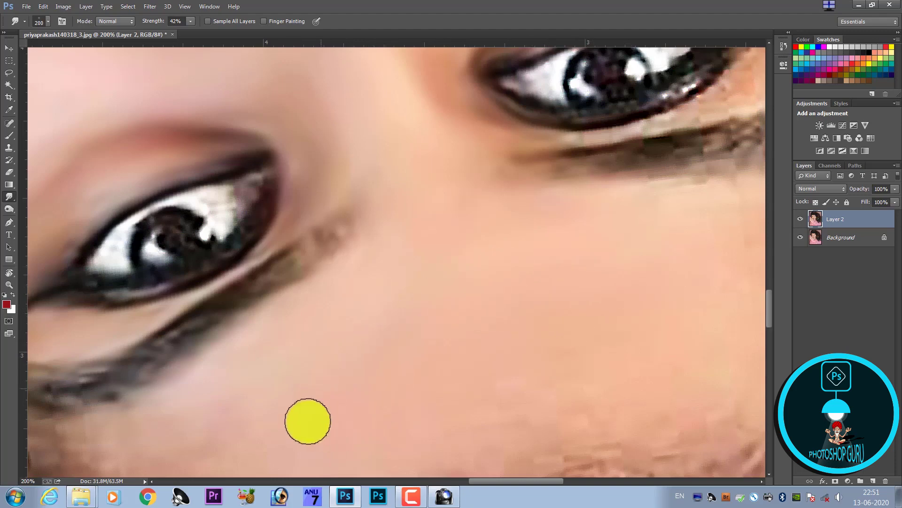
left_click_drag(272, 417, 366, 369)
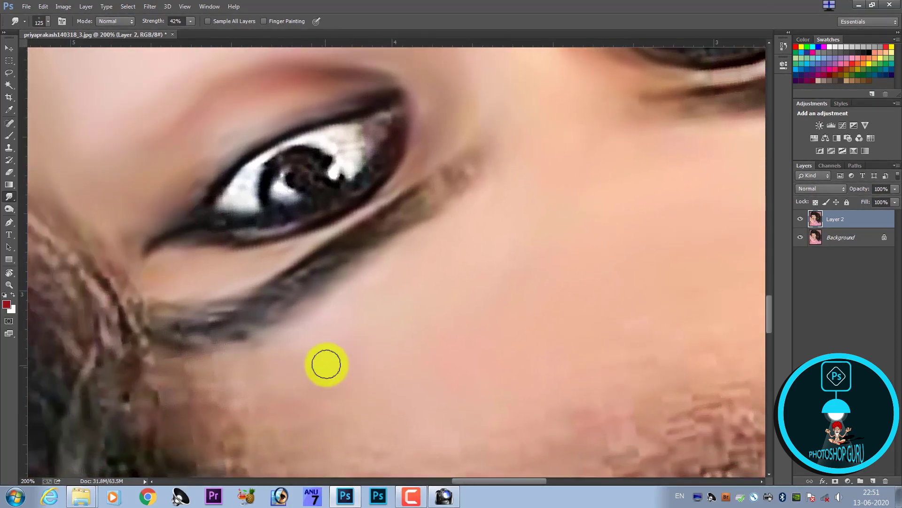
key("bracketleft")
key("bracketleft")
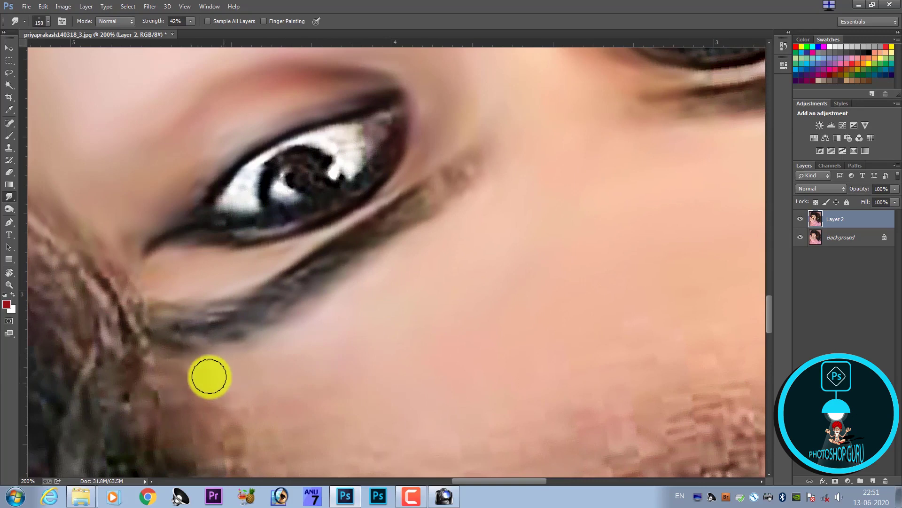
key("bracketright")
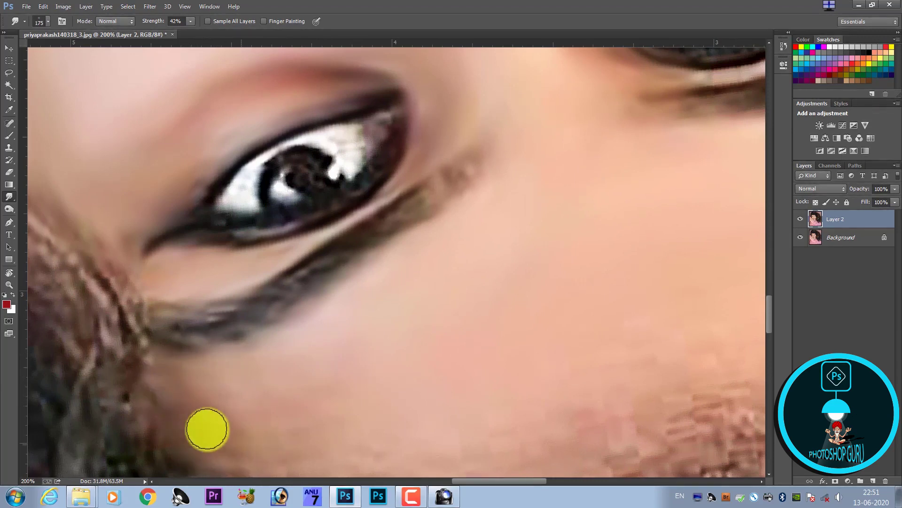
key("bracketright")
key("bracketright")
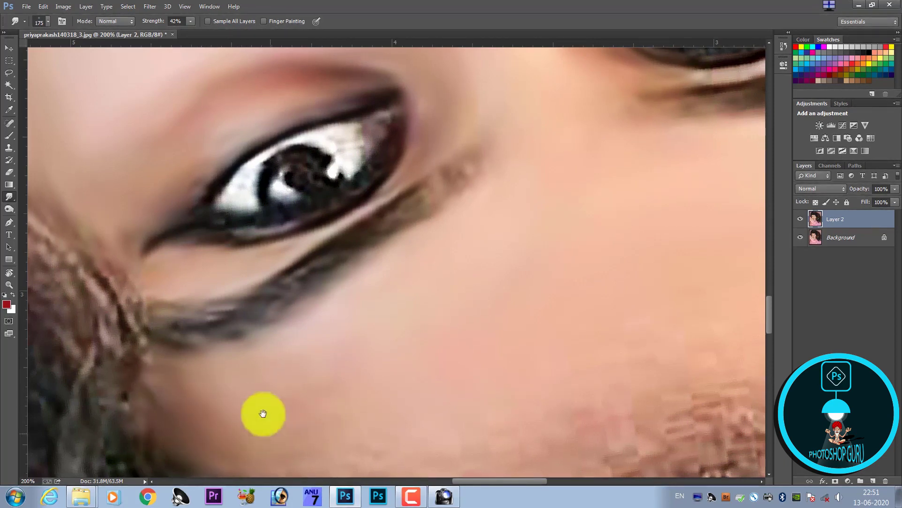
Smudge the cheek skin smooth down to the rough jawline texture
scroll(262, 413, "down", 3)
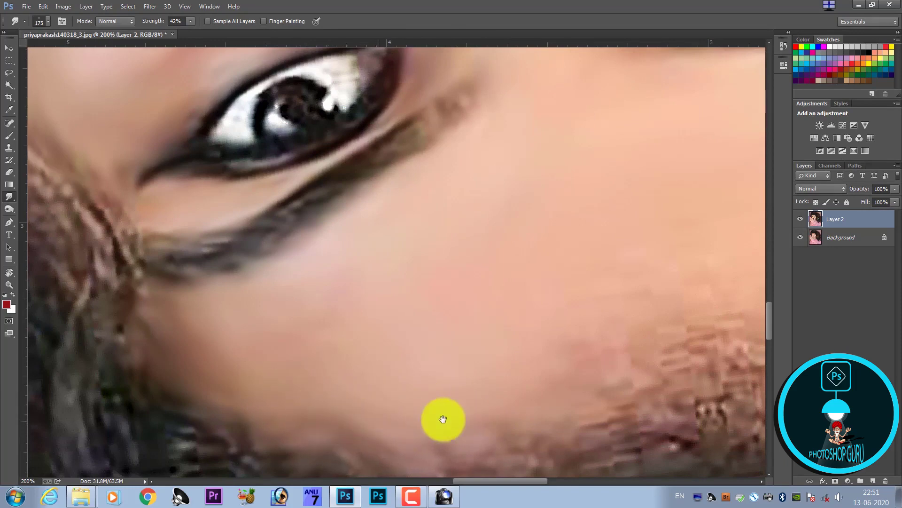
left_click_drag(439, 419, 244, 425)
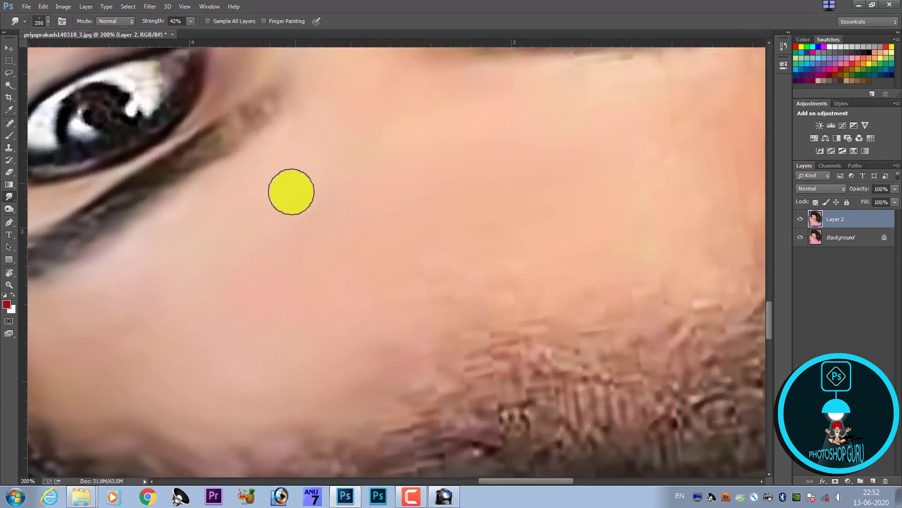
key("bracketright")
key("bracketright")
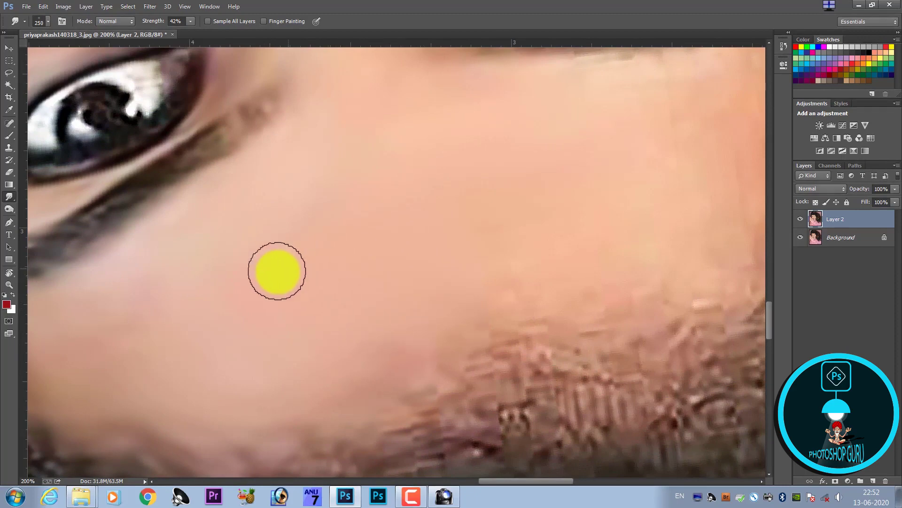
key("bracketleft")
key("bracketleft")
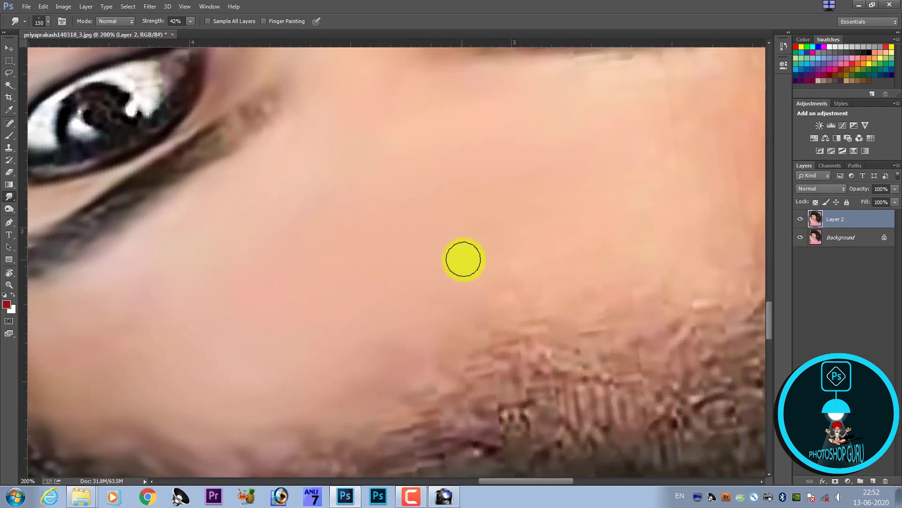
key("bracketleft")
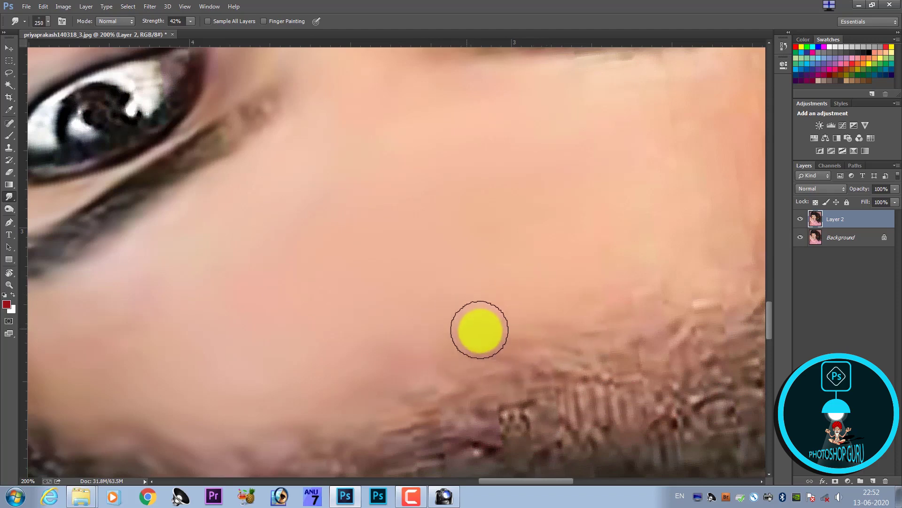
mouse_move(462, 358)
left_mouse_down()
mouse_move(580, 345)
mouse_move(649, 287)
mouse_move(586, 312)
mouse_move(620, 314)
mouse_move(500, 357)
mouse_move(396, 258)
mouse_move(332, 170)
left_mouse_up()
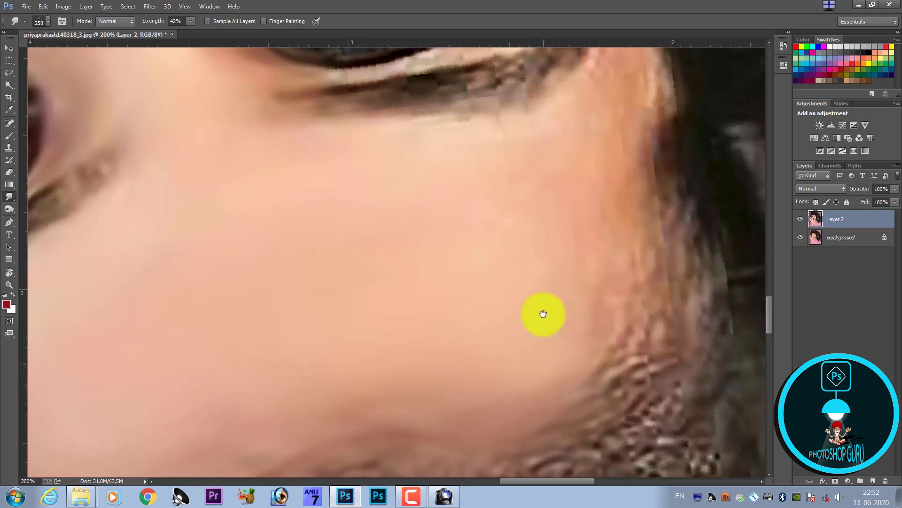
With a smaller brush, blend the pale streak along the cheek-hair boundary into the skin
left_click_drag(543, 314, 475, 346)
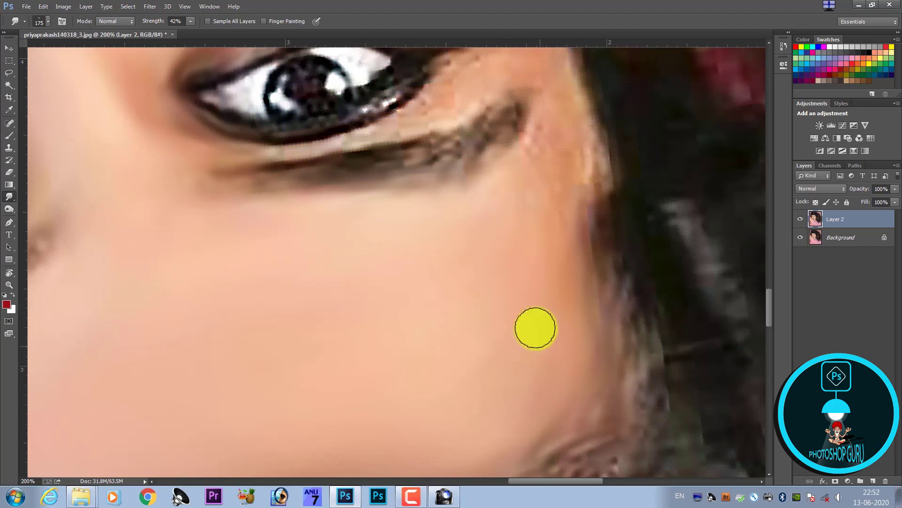
key("bracketleft")
key("bracketleft")
key("bracketleft")
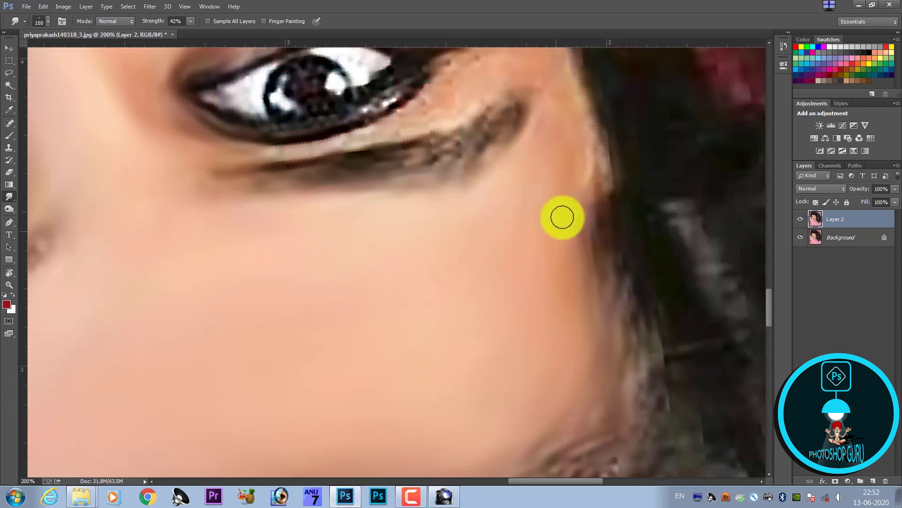
left_click_drag(589, 168, 594, 173)
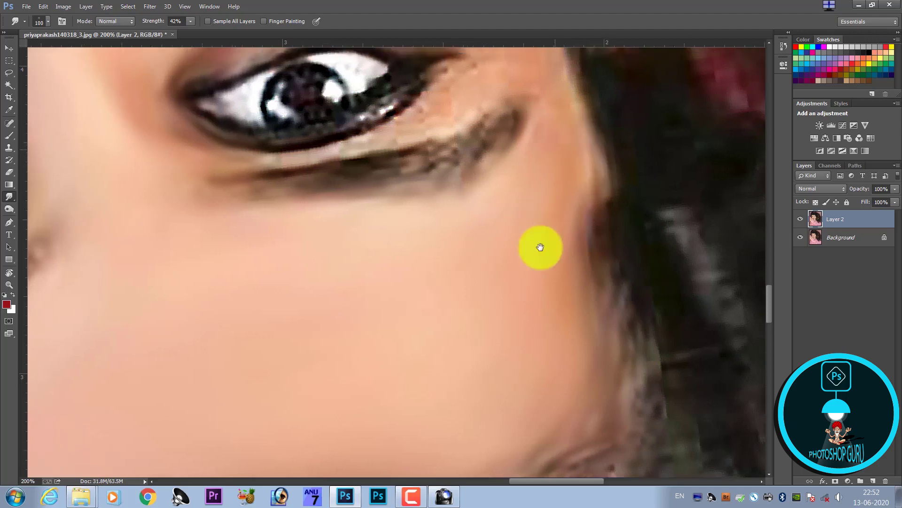
scroll(538, 263, "up", 3)
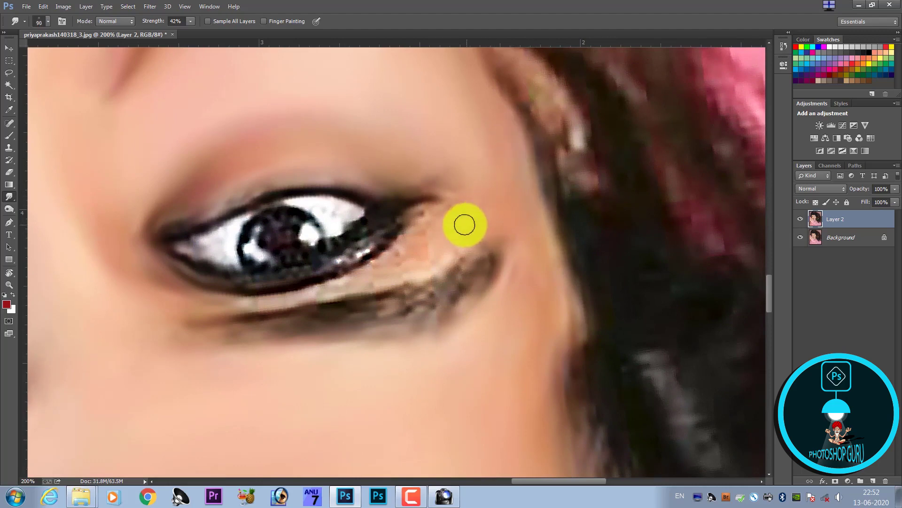
Shrink the brush three steps, zoom in and smudge around the outer eye corner
key("bracketleft")
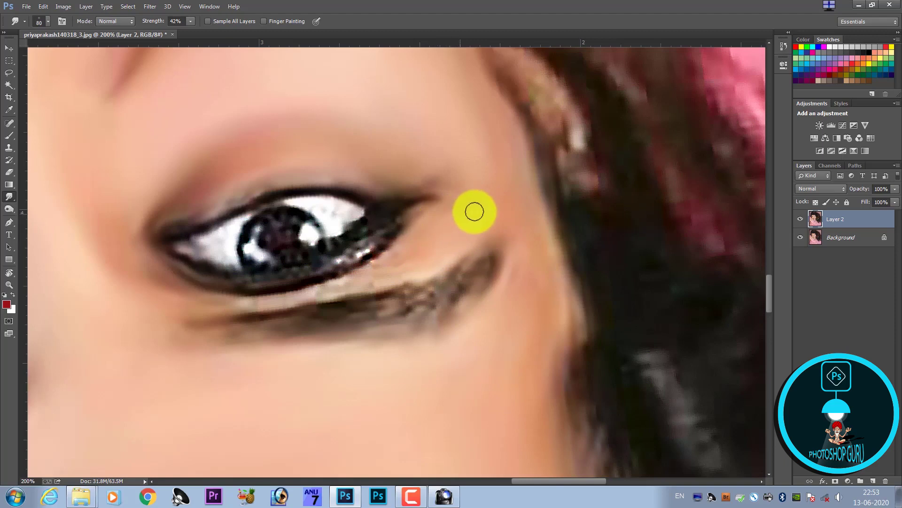
key("bracketleft")
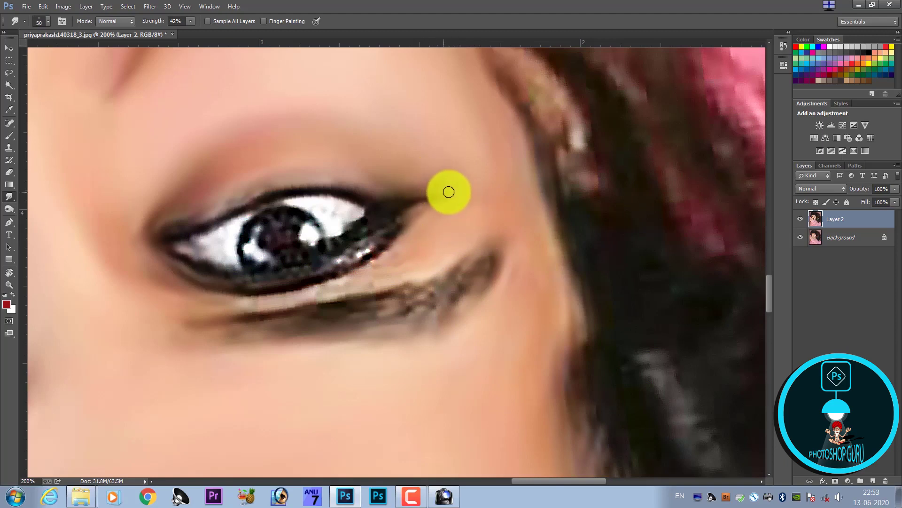
key("bracketleft")
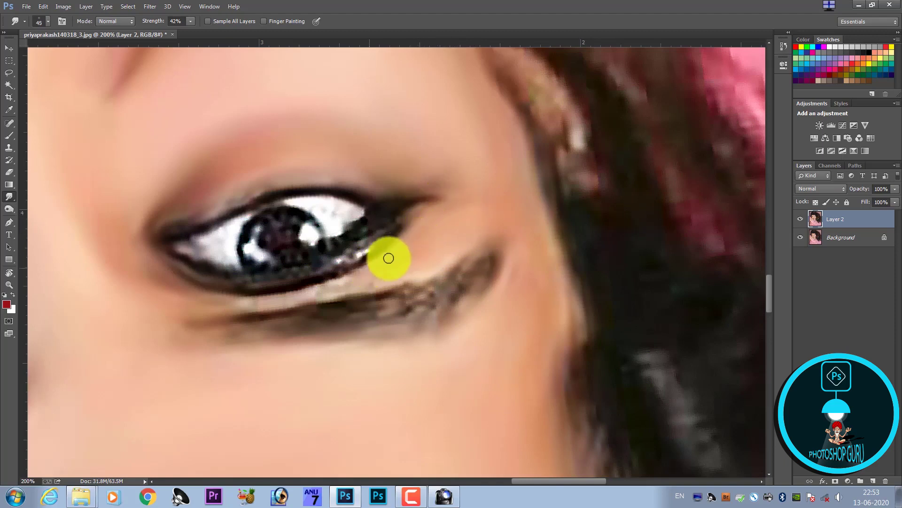
key("ctrl+plus")
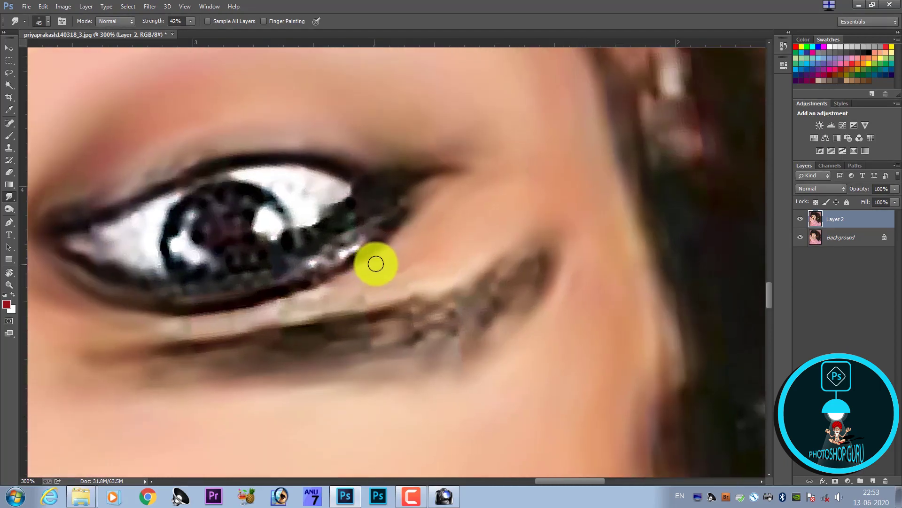
left_click_drag(377, 261, 456, 234)
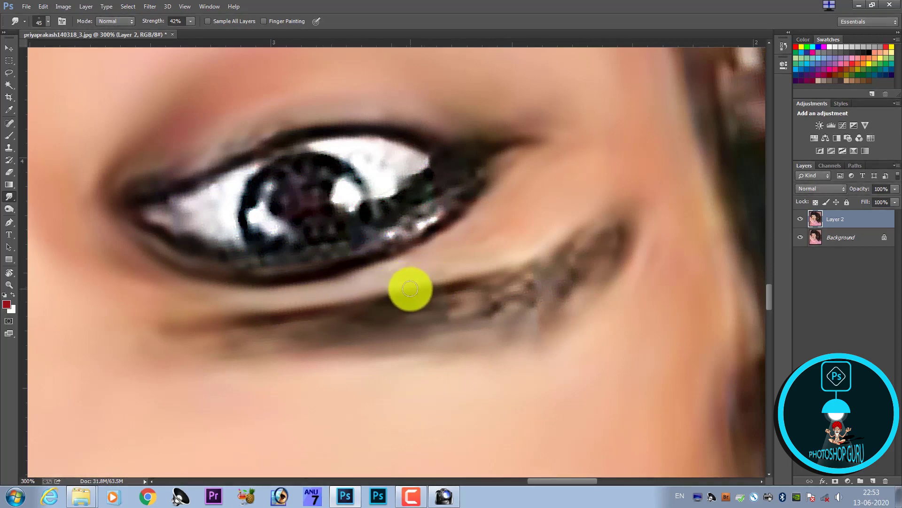
scroll(433, 248, "down", 2)
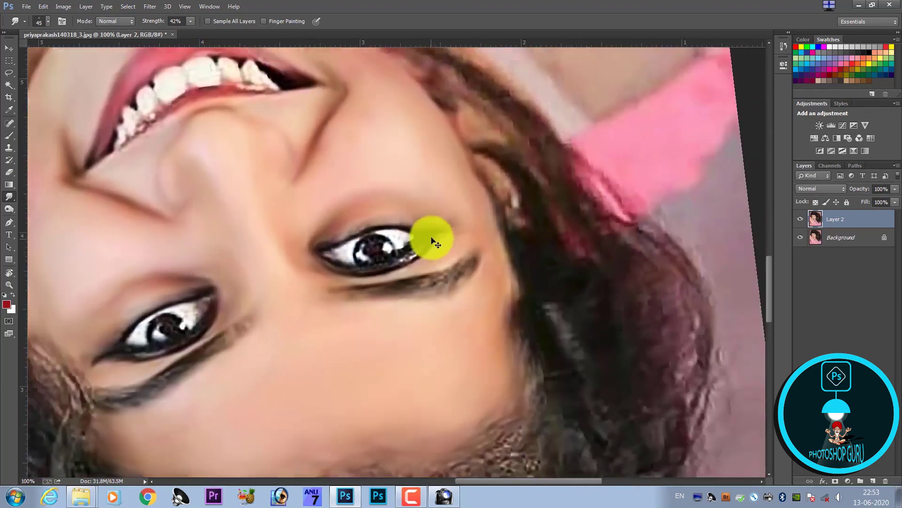
scroll(429, 238, "down", 2)
scroll(413, 292, "down", 1)
scroll(352, 323, "up", 3)
Reframe the eye close-up, shrink the brush and soften the lower eyelid edge
scroll(242, 393, "up", 1)
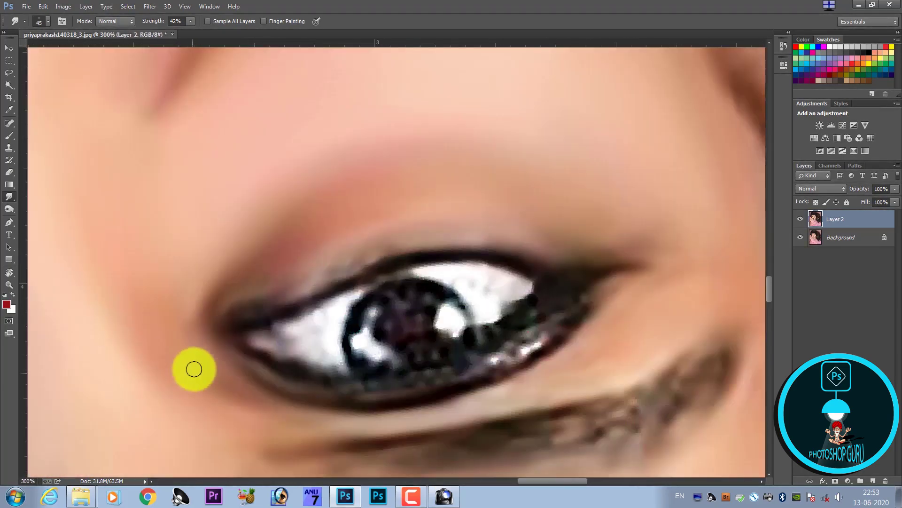
mouse_move(191, 368)
left_mouse_down()
mouse_move(520, 249)
mouse_move(261, 335)
left_mouse_up()
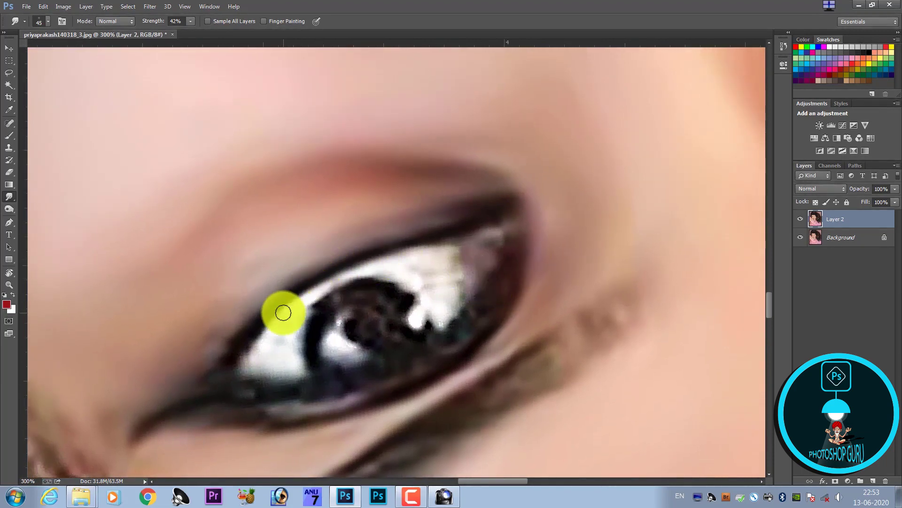
scroll(263, 329, "up", 1)
left_click_drag(247, 346, 277, 270)
key("bracketleft")
key("bracketleft")
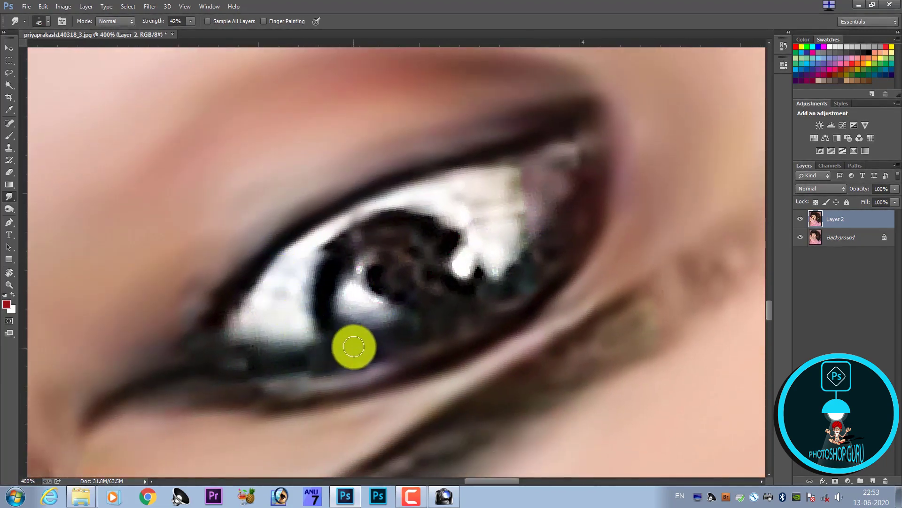
mouse_move(348, 379)
left_mouse_down()
mouse_move(406, 362)
mouse_move(304, 392)
mouse_move(227, 377)
mouse_move(173, 382)
mouse_move(92, 420)
mouse_move(135, 365)
mouse_move(164, 361)
mouse_move(161, 399)
mouse_move(188, 411)
mouse_move(295, 399)
mouse_move(298, 373)
mouse_move(190, 363)
mouse_move(220, 317)
mouse_move(184, 343)
mouse_move(242, 274)
mouse_move(155, 225)
mouse_move(252, 230)
mouse_move(256, 268)
mouse_move(268, 252)
mouse_move(285, 264)
mouse_move(248, 332)
mouse_move(292, 331)
mouse_move(310, 258)
mouse_move(367, 205)
mouse_move(429, 194)
left_mouse_up()
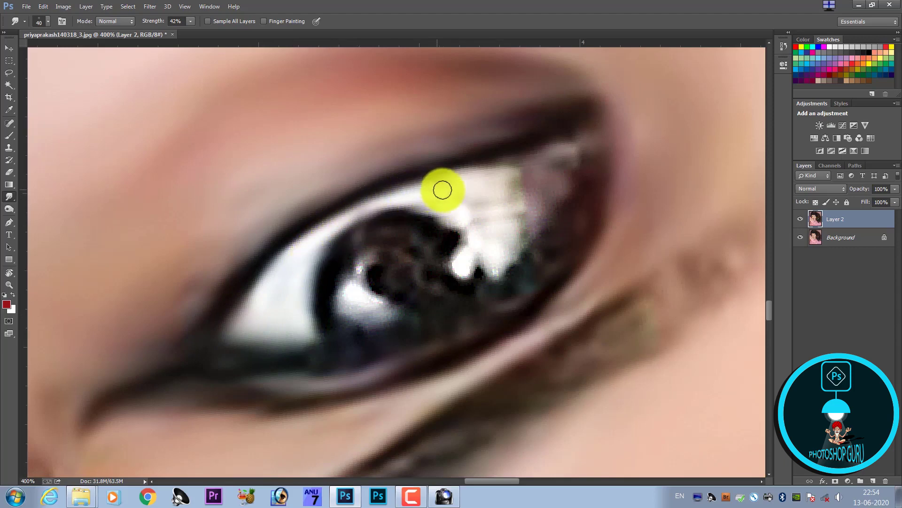
Smudge the eye white along the upper lid and in toward the pupil
mouse_move(442, 190)
left_mouse_down()
mouse_move(466, 158)
mouse_move(459, 177)
mouse_move(513, 188)
mouse_move(450, 189)
left_mouse_up()
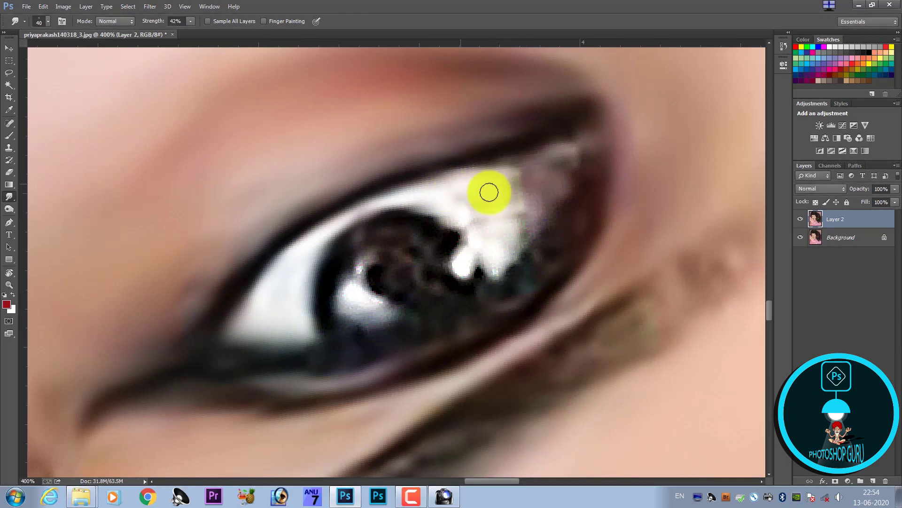
mouse_move(513, 175)
left_mouse_down()
mouse_move(526, 149)
mouse_move(498, 161)
mouse_move(545, 153)
left_mouse_up()
mouse_move(556, 185)
left_mouse_down()
mouse_move(530, 216)
mouse_move(510, 215)
mouse_move(497, 256)
left_mouse_up()
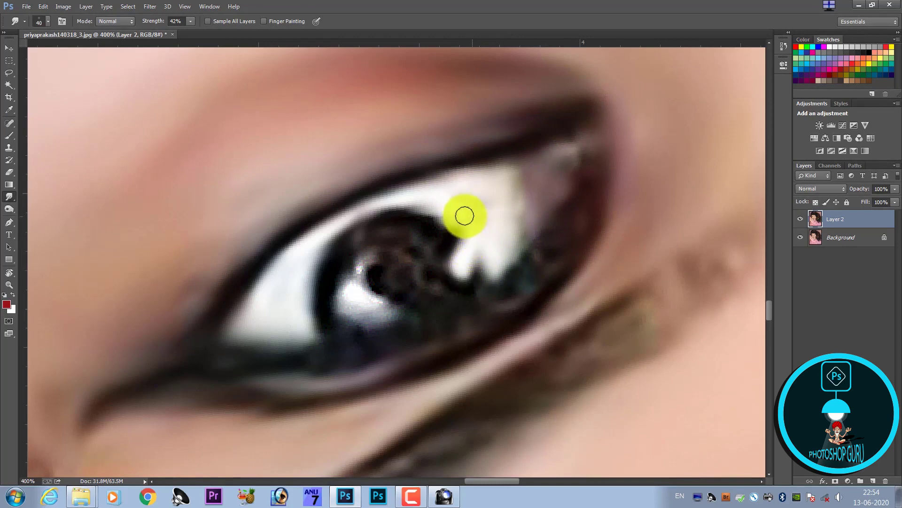
mouse_move(442, 214)
left_mouse_down()
mouse_move(419, 277)
mouse_move(359, 298)
mouse_move(346, 289)
mouse_move(377, 233)
mouse_move(413, 239)
mouse_move(438, 283)
mouse_move(447, 281)
mouse_move(419, 318)
mouse_move(441, 314)
left_mouse_up()
scroll(452, 292, "down", 2)
Reset the canvas rotation angle to 0 so the portrait is upright again
scroll(454, 265, "down", 1)
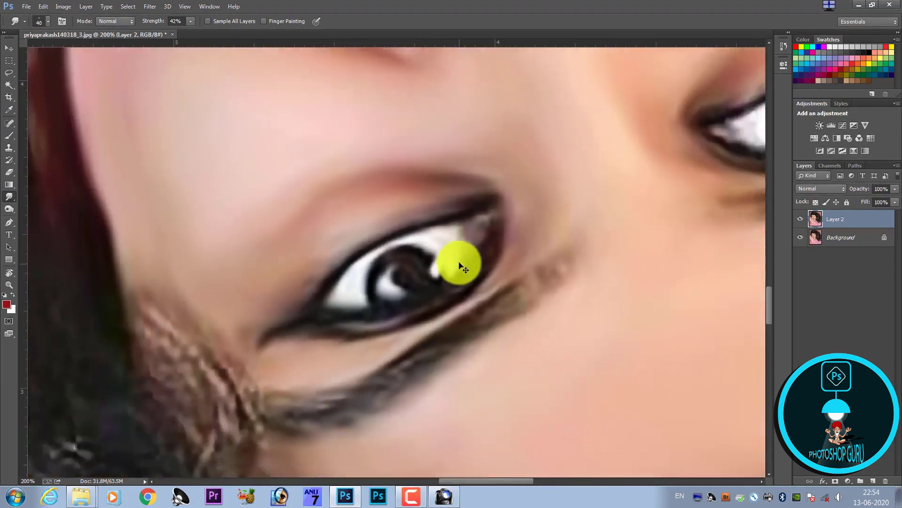
scroll(458, 256, "down", 2)
scroll(477, 244, "down", 1)
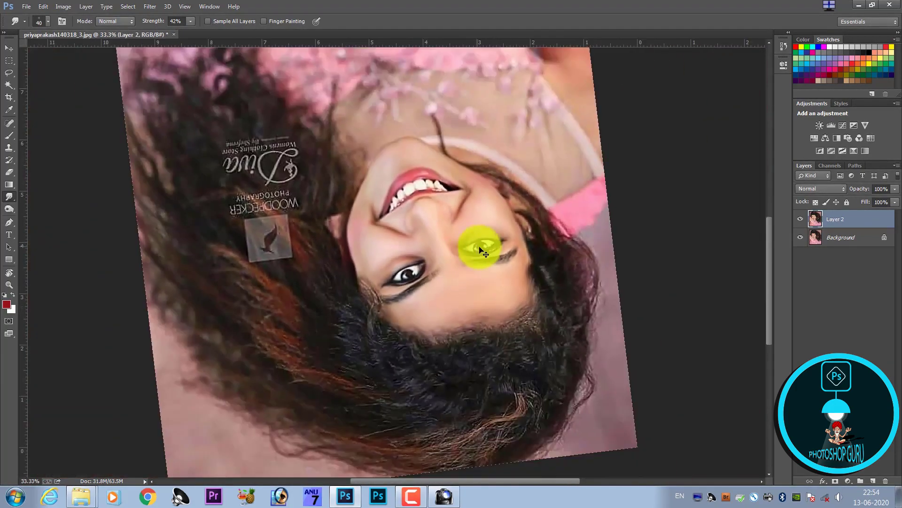
scroll(517, 247, "up", 2)
scroll(560, 258, "up", 1)
scroll(564, 267, "up", 3)
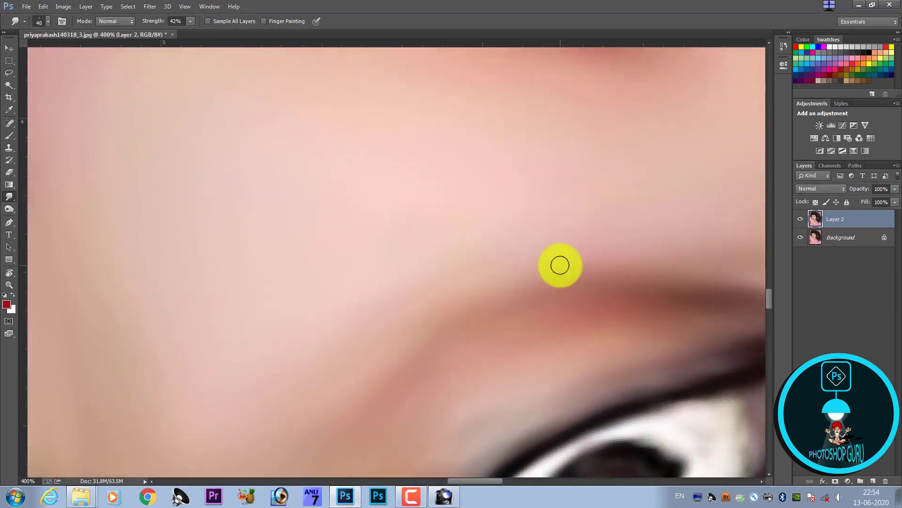
scroll(517, 264, "down", 1)
scroll(441, 256, "down", 1)
scroll(409, 249, "down", 1)
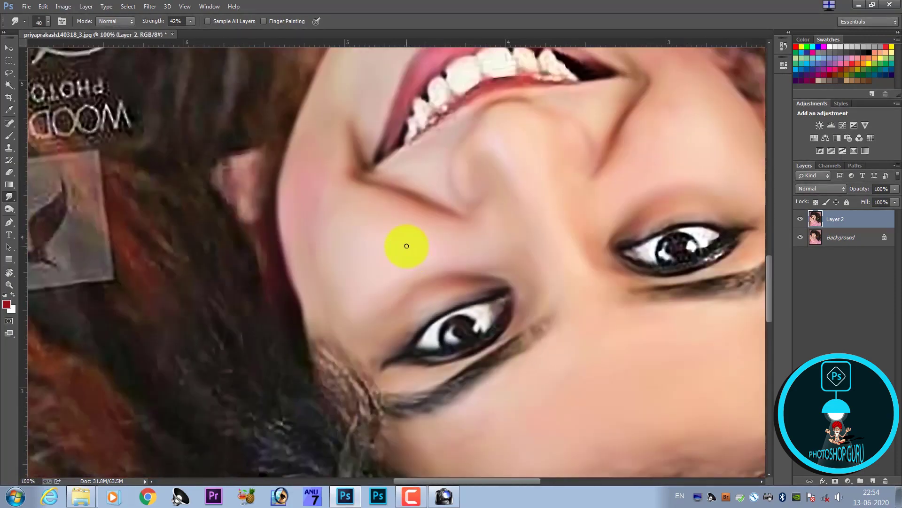
key("r")
mouse_move(383, 238)
left_mouse_down()
mouse_move(486, 287)
mouse_move(480, 297)
left_mouse_up()
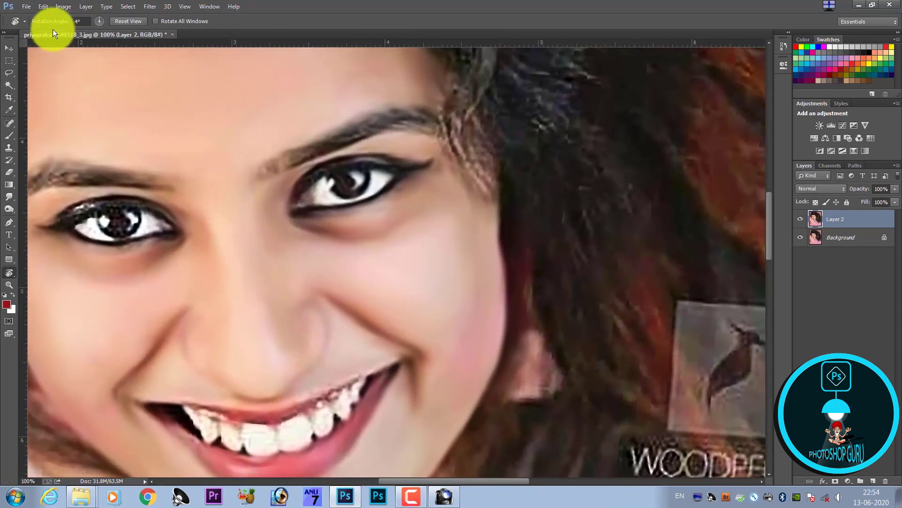
type("0")
key("Return")
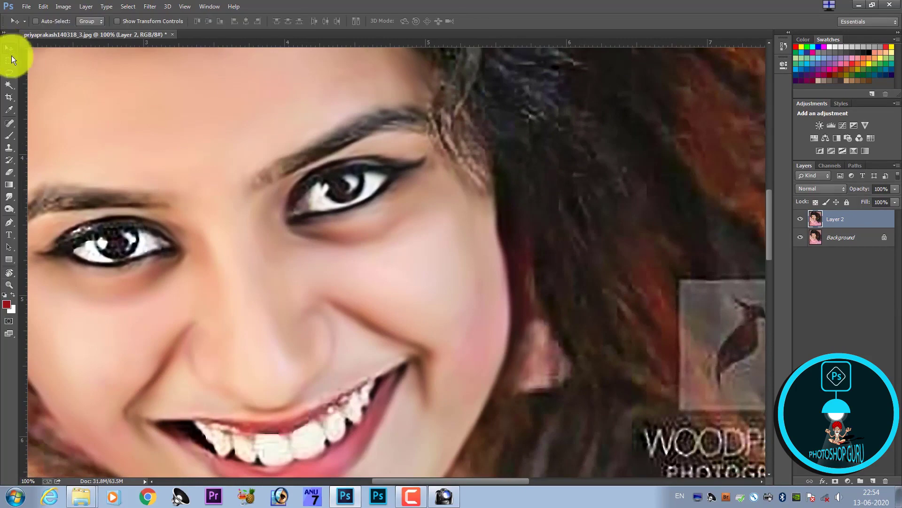
Zoom and pan the view back to the area around the eye
scroll(282, 316, "down", 1)
scroll(287, 301, "down", 1)
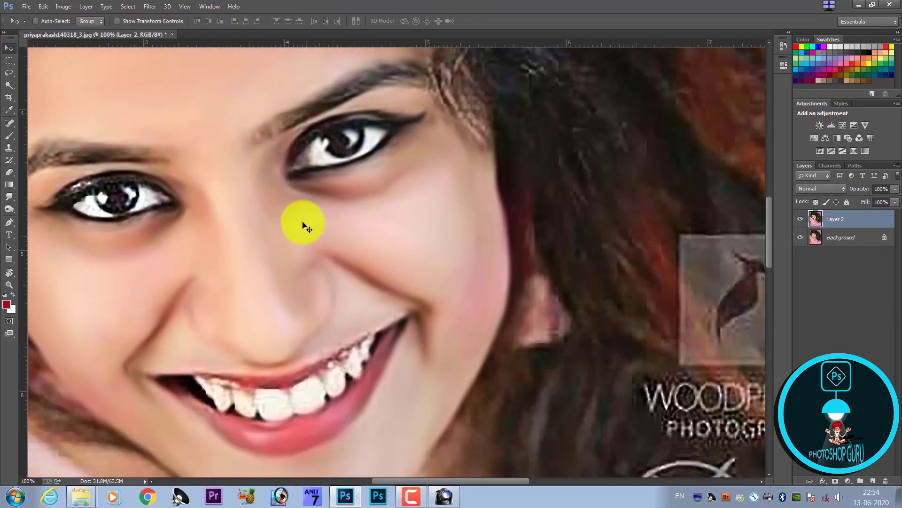
scroll(272, 221, "up", 2)
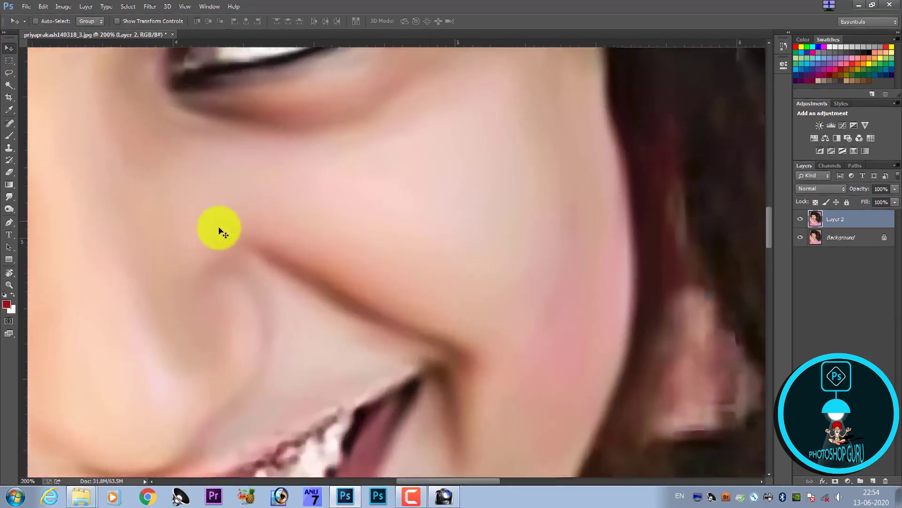
scroll(241, 226, "up", 2)
left_click_drag(258, 251, 747, 345)
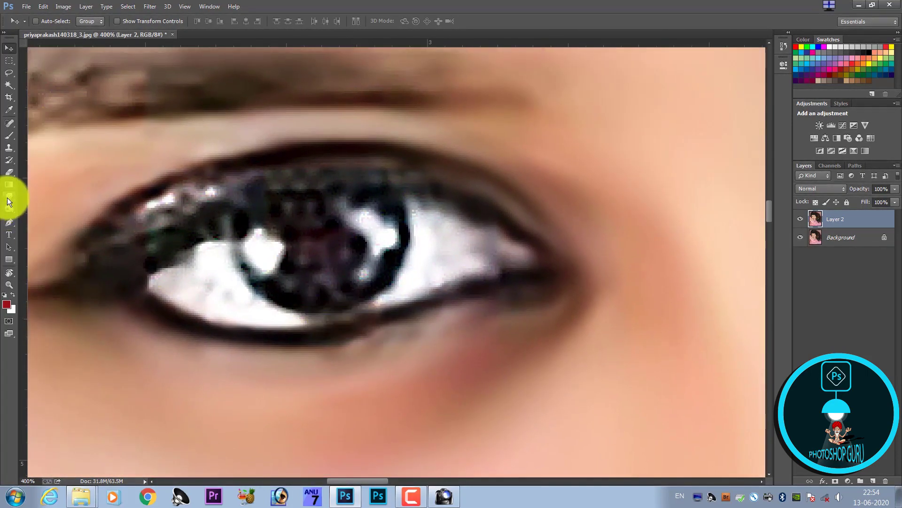
Reselect the Smudge tool and smooth the eye white toward the inner corner, resizing the brush
left_click_drag(7, 197, 47, 209)
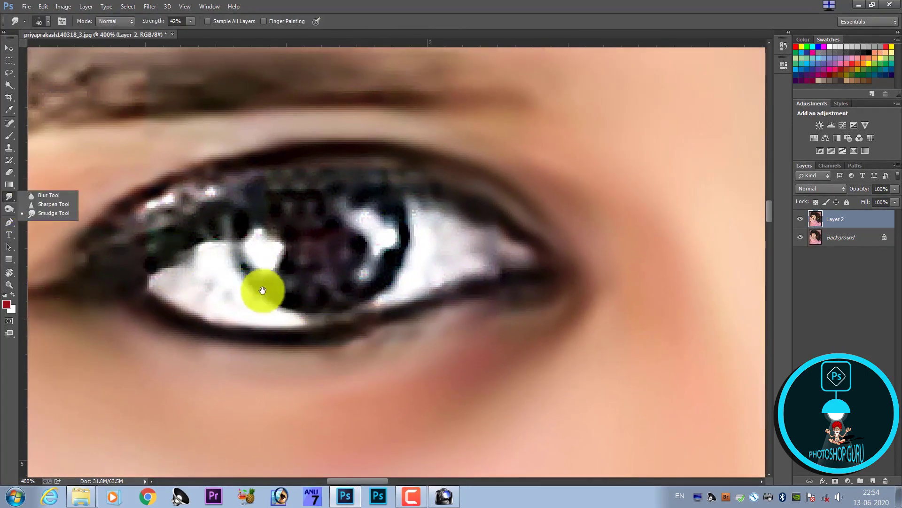
left_click_drag(262, 292, 249, 314)
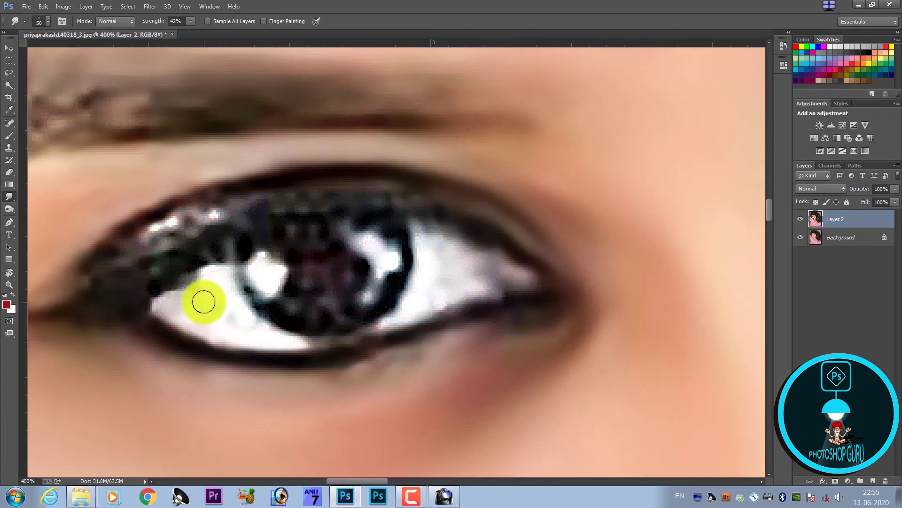
key("bracketleft")
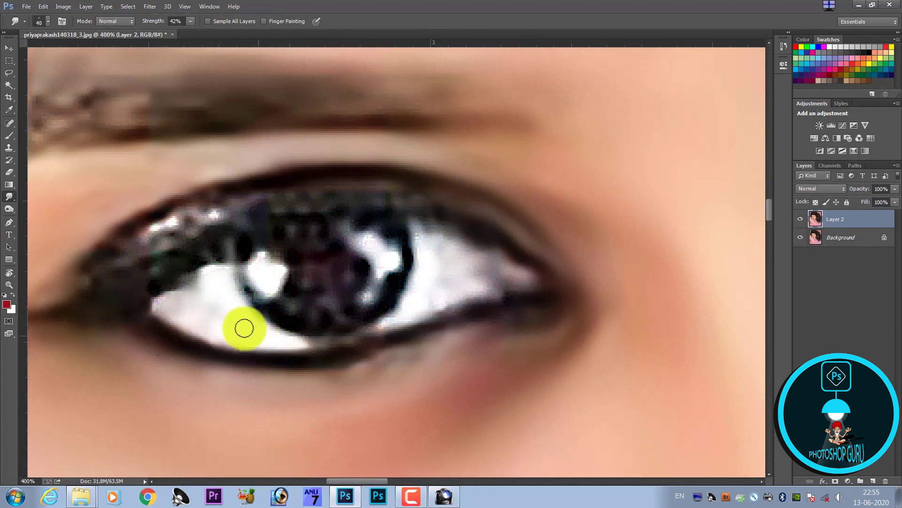
mouse_move(204, 289)
left_mouse_down()
mouse_move(167, 306)
mouse_move(193, 327)
mouse_move(276, 346)
mouse_move(205, 260)
mouse_move(168, 240)
mouse_move(210, 204)
mouse_move(183, 226)
mouse_move(230, 201)
mouse_move(293, 200)
left_mouse_up()
key("bracketleft")
key("bracketright")
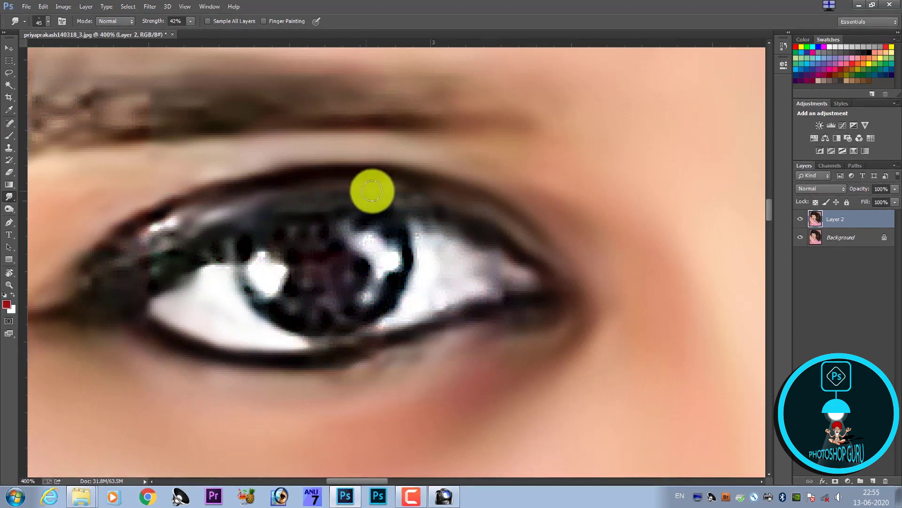
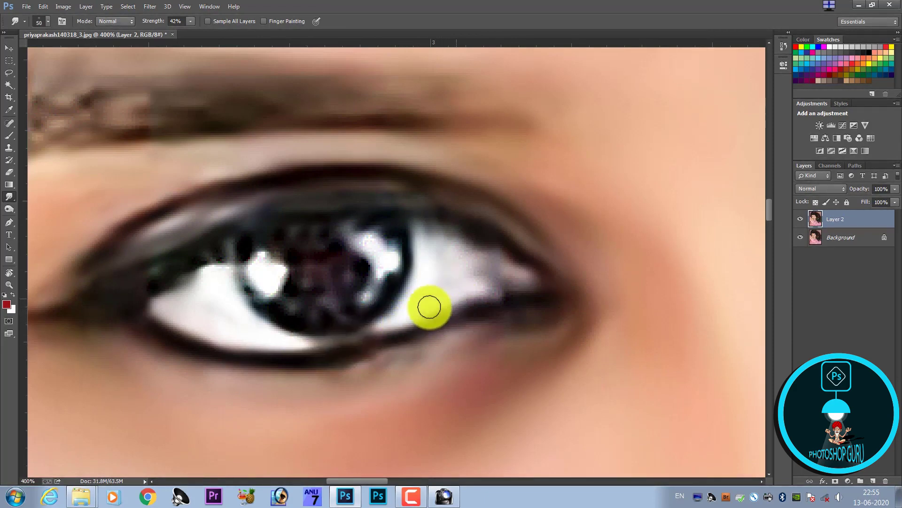
Smudge the iris highlight and lower lash line with a gradually larger brush
key("bracketright")
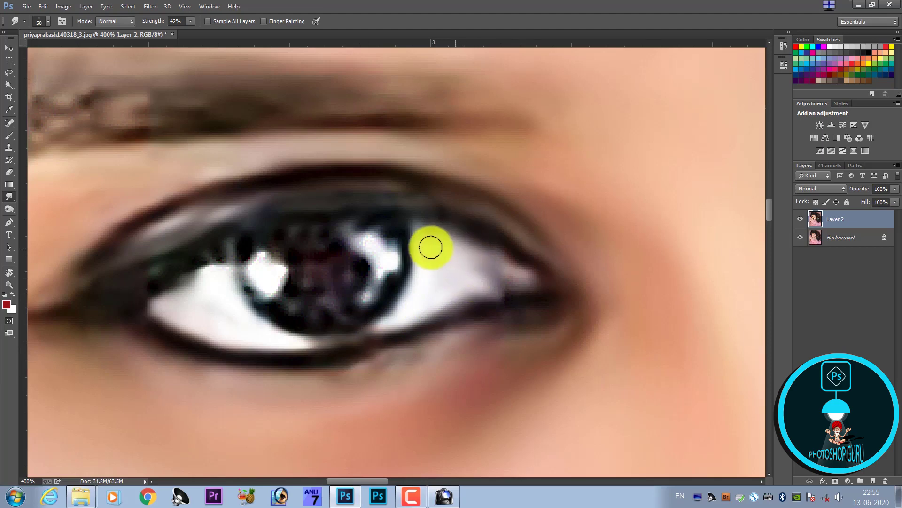
mouse_move(368, 249)
left_mouse_down()
mouse_move(273, 277)
mouse_move(222, 261)
mouse_move(343, 307)
mouse_move(359, 303)
mouse_move(365, 286)
left_mouse_up()
key("bracketright")
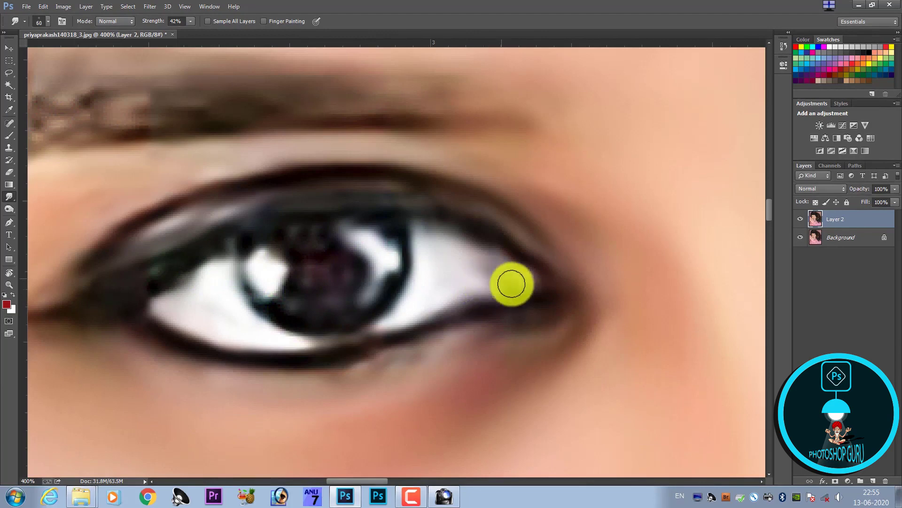
mouse_move(531, 276)
left_mouse_down()
mouse_move(331, 350)
mouse_move(443, 312)
mouse_move(421, 364)
mouse_move(435, 354)
mouse_move(412, 377)
left_mouse_up()
key("bracketright")
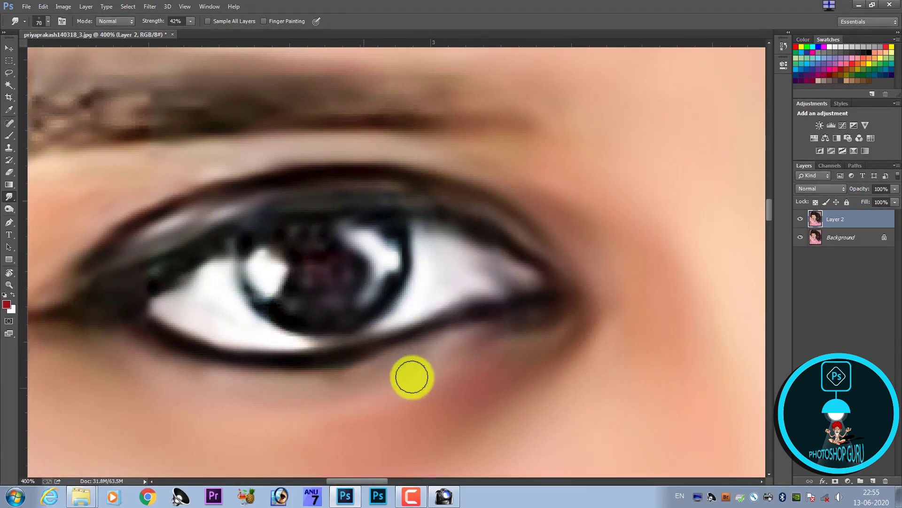
Zoom to the mouth and smear away the dark line above the front teeth
scroll(446, 343, "down", 3)
scroll(435, 324, "down", 2)
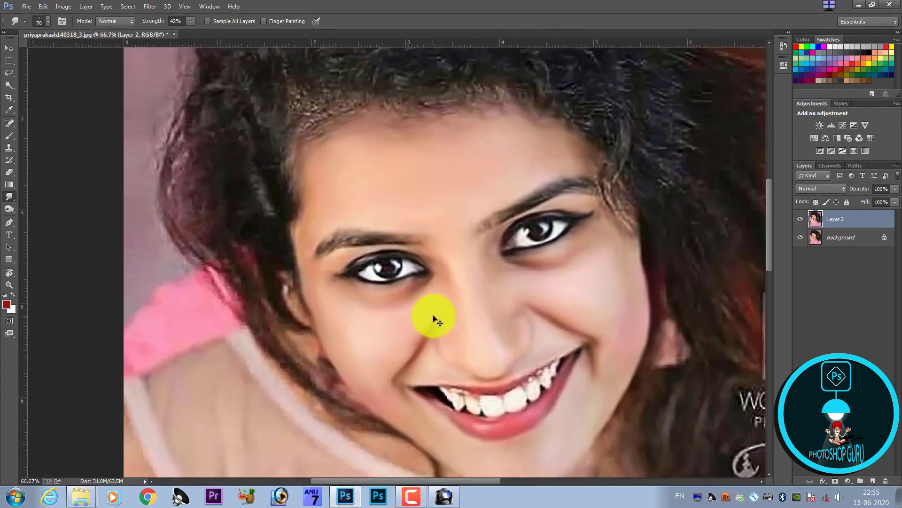
scroll(464, 333, "down", 1)
scroll(433, 358, "up", 2)
scroll(407, 355, "up", 2)
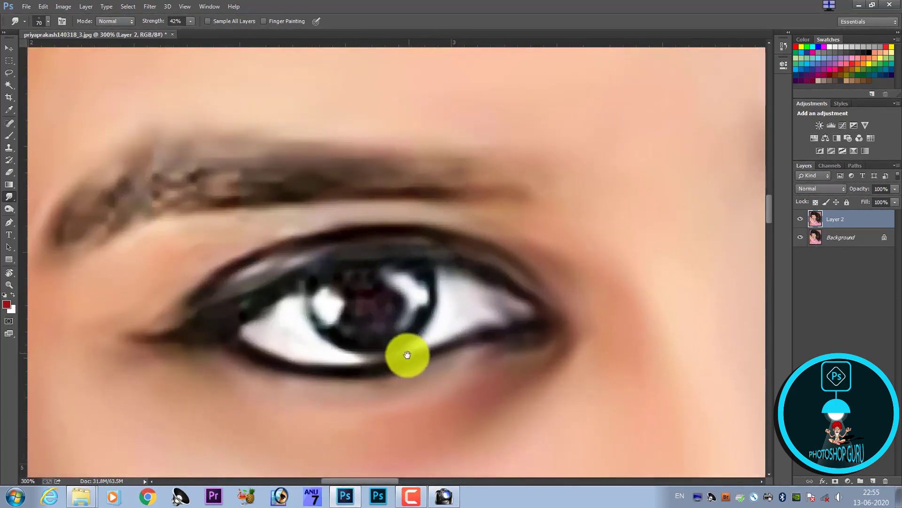
scroll(407, 355, "down", 5)
scroll(332, 353, "down", 5)
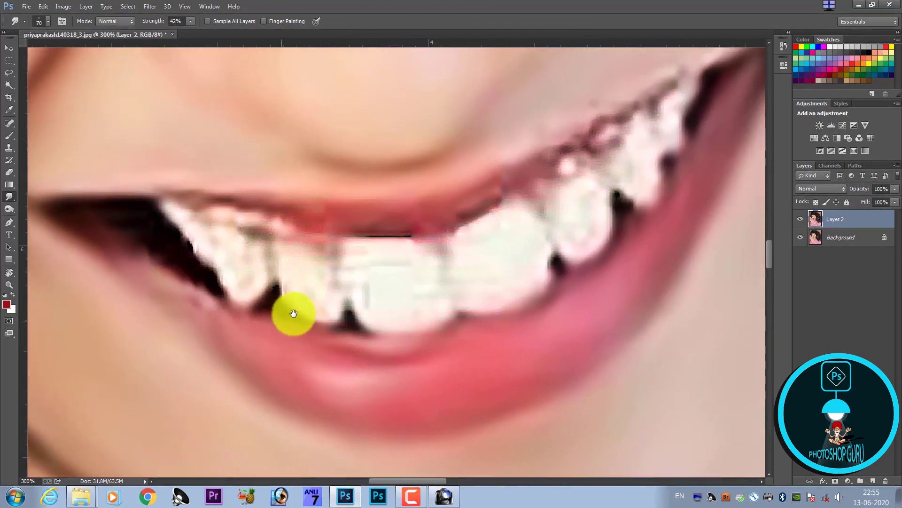
left_click_drag(328, 306, 265, 331)
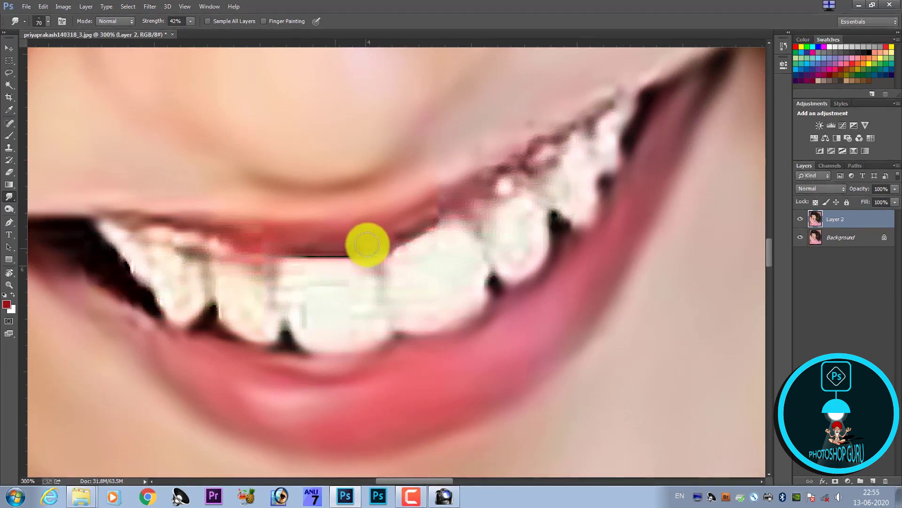
mouse_move(368, 244)
left_mouse_down()
mouse_move(243, 237)
mouse_move(309, 320)
left_mouse_up()
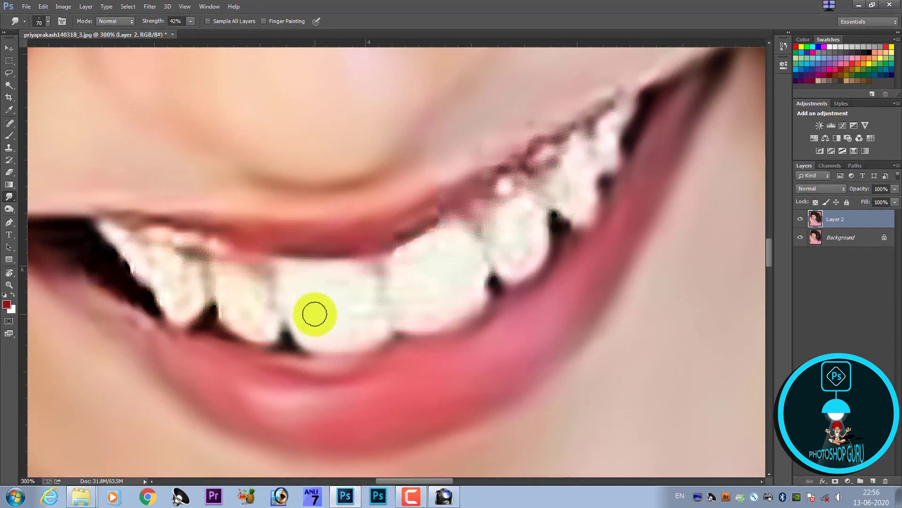
Smooth the front tooth surface and its upper edge near the gum
key("bracketleft")
key("bracketleft")
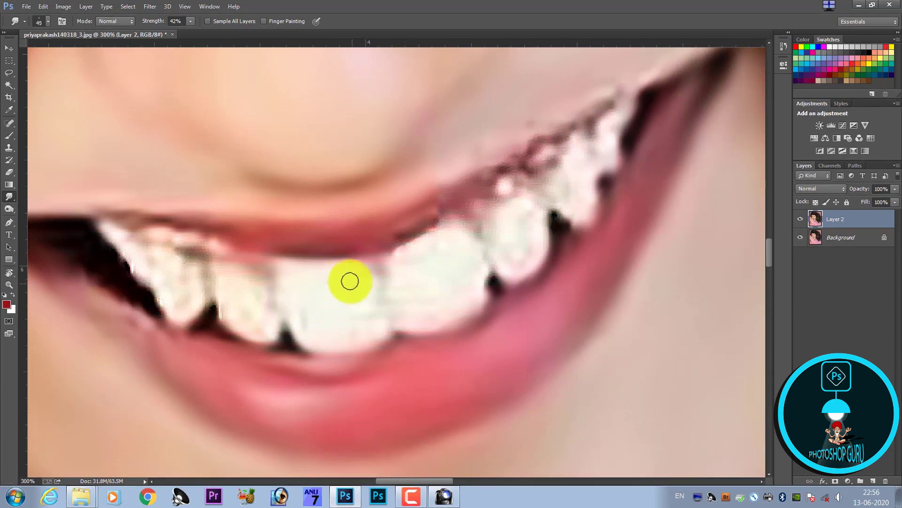
key("bracketright")
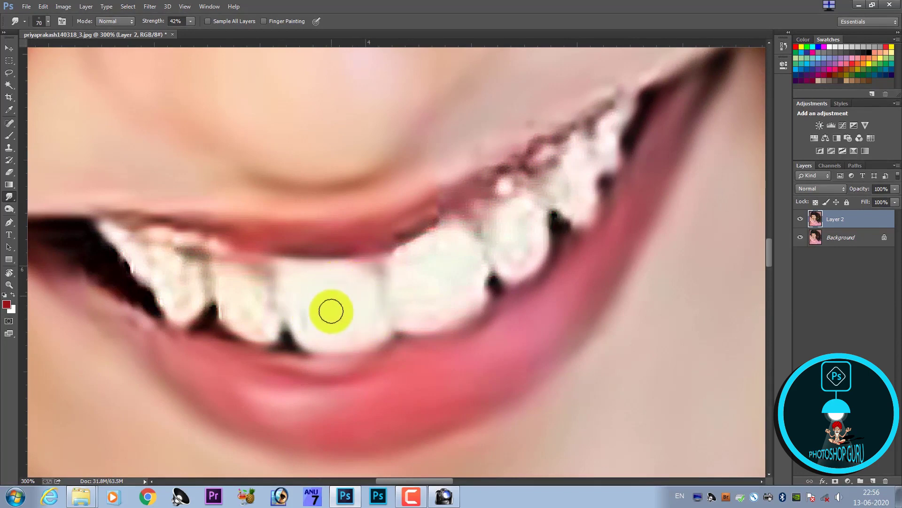
key("bracketright")
key("bracketright")
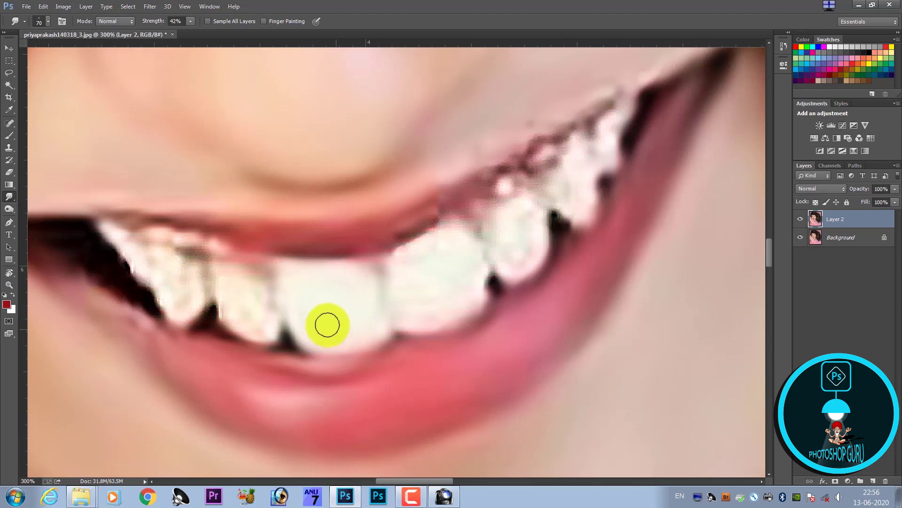
mouse_move(327, 324)
left_mouse_down()
mouse_move(350, 328)
mouse_move(370, 318)
left_mouse_up()
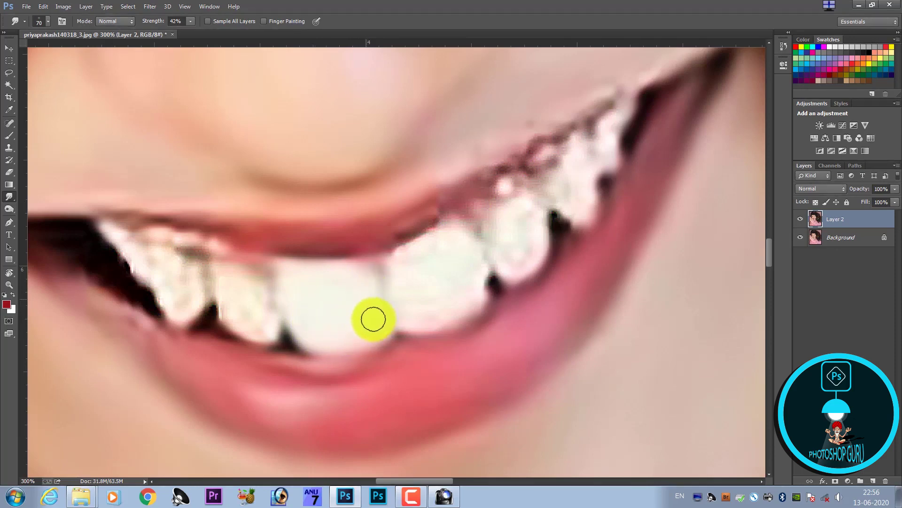
mouse_move(441, 234)
left_mouse_down()
mouse_move(404, 265)
mouse_move(418, 290)
mouse_move(451, 304)
mouse_move(477, 294)
mouse_move(463, 248)
left_mouse_up()
Smooth the gum-tooth boundary, the upper gum line and the tooth near the gap
key("bracketleft")
key("bracketleft")
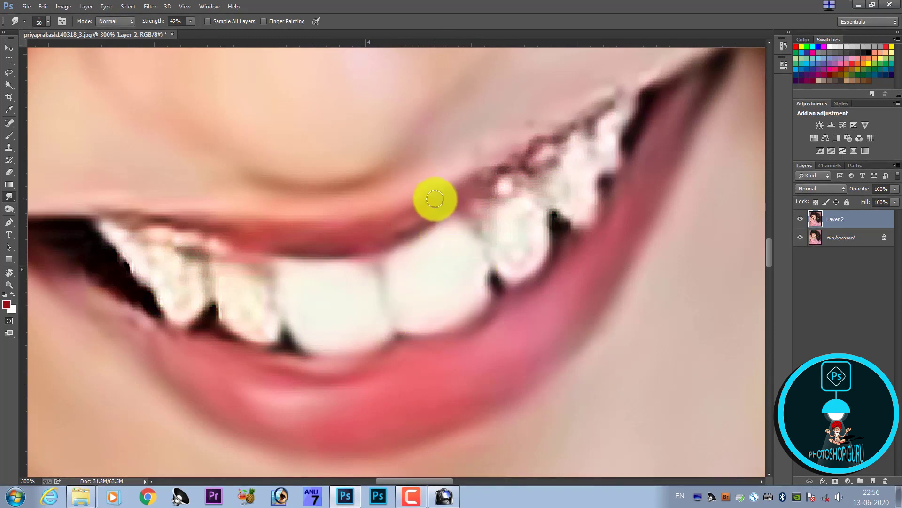
left_click_drag(415, 214, 511, 162)
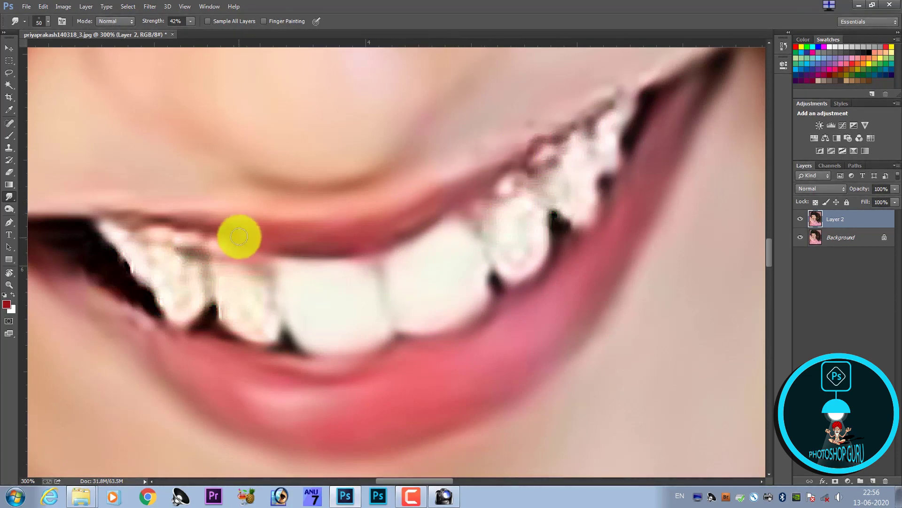
mouse_move(121, 219)
left_mouse_down()
mouse_move(272, 241)
mouse_move(265, 258)
mouse_move(230, 258)
mouse_move(257, 301)
left_mouse_up()
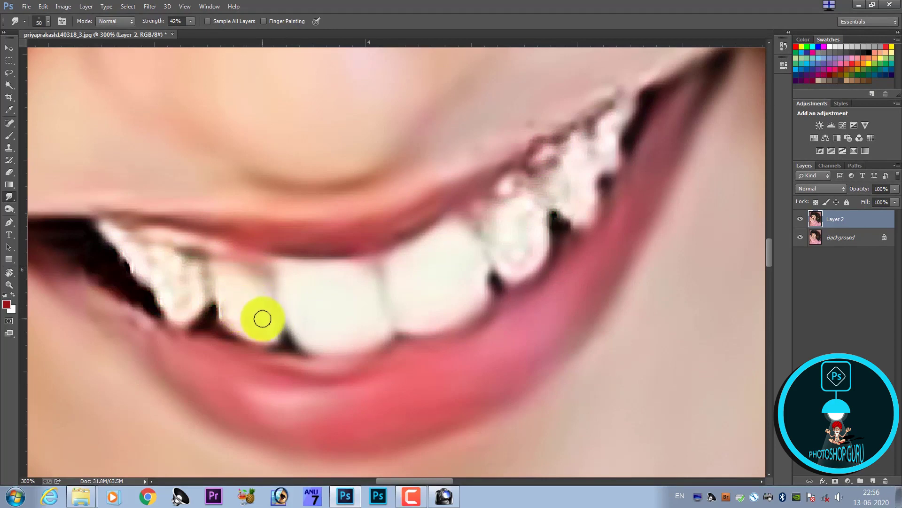
mouse_move(272, 311)
left_mouse_down()
mouse_move(208, 289)
mouse_move(197, 259)
mouse_move(176, 288)
mouse_move(135, 277)
mouse_move(116, 244)
mouse_move(73, 219)
left_mouse_up()
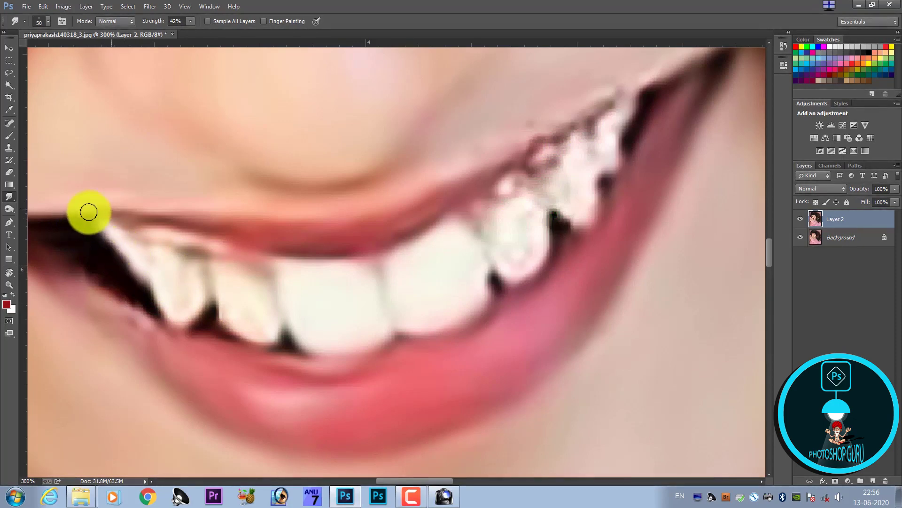
Smear away the dark gaps between the teeth, then pan right and whiten the right-side gap
key("bracketright")
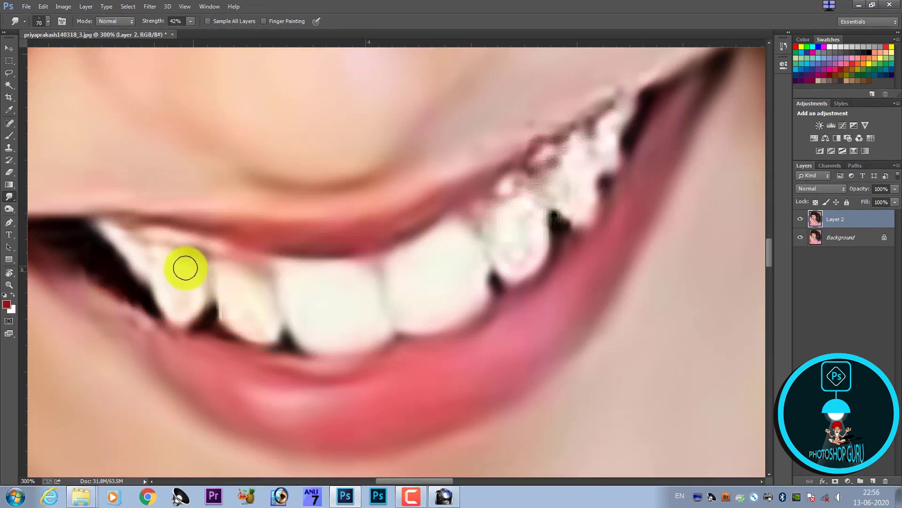
mouse_move(216, 290)
left_mouse_down()
mouse_move(246, 292)
mouse_move(218, 307)
mouse_move(264, 307)
left_mouse_up()
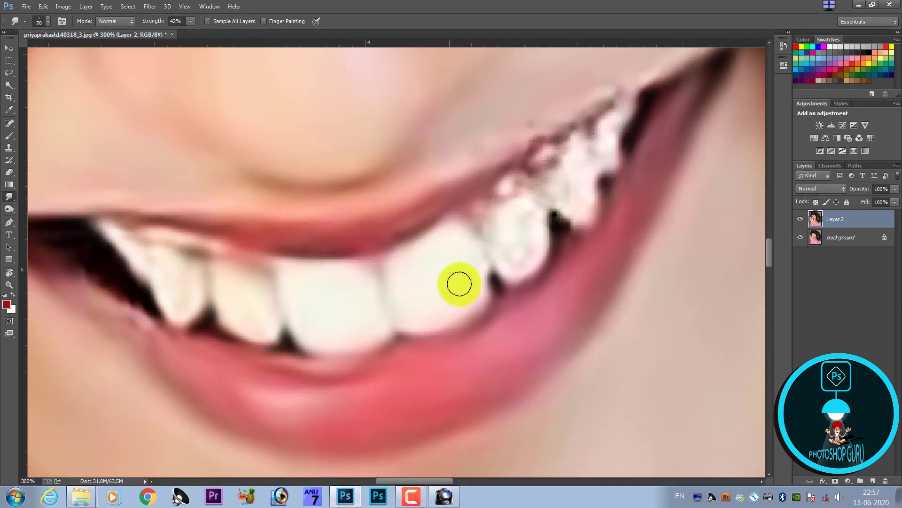
key("bracketleft")
key("bracketleft")
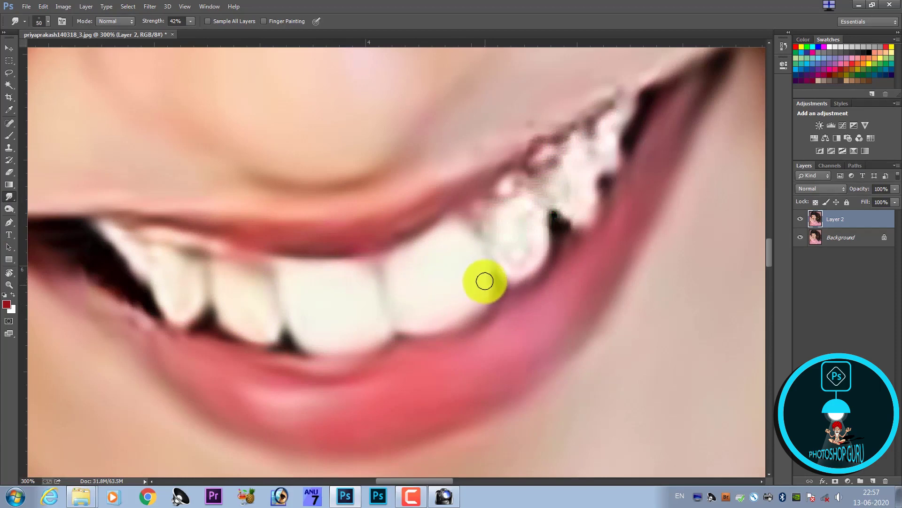
left_click_drag(372, 315, 158, 357)
left_click_drag(283, 291, 270, 255)
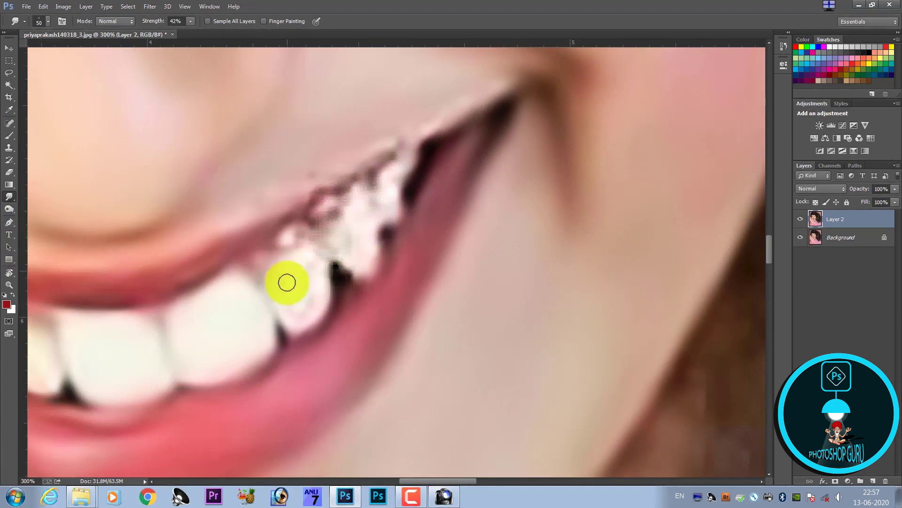
Blend the right-side tooth surfaces and gaps, then smooth the upper lip edge
left_click_drag(296, 287, 295, 260)
key("bracketright")
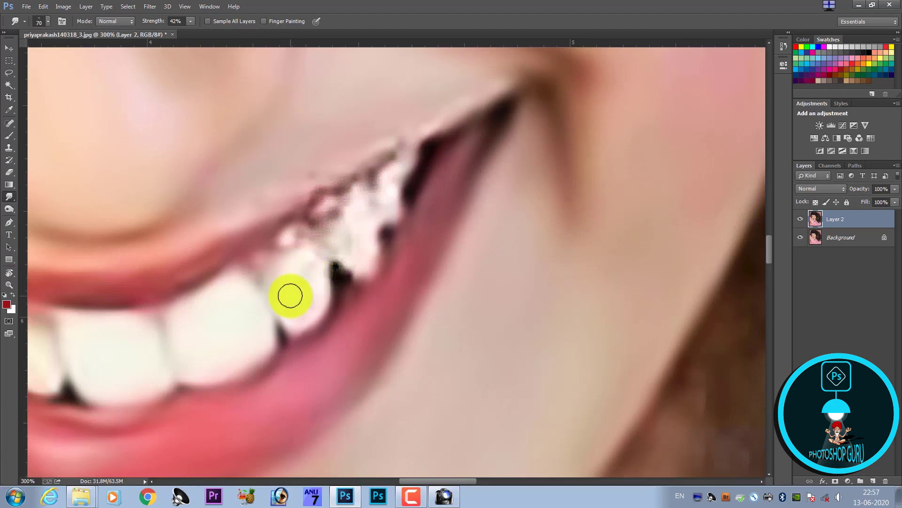
mouse_move(305, 307)
left_mouse_down()
mouse_move(312, 265)
mouse_move(285, 266)
mouse_move(318, 236)
mouse_move(316, 199)
mouse_move(373, 177)
mouse_move(379, 210)
left_mouse_up()
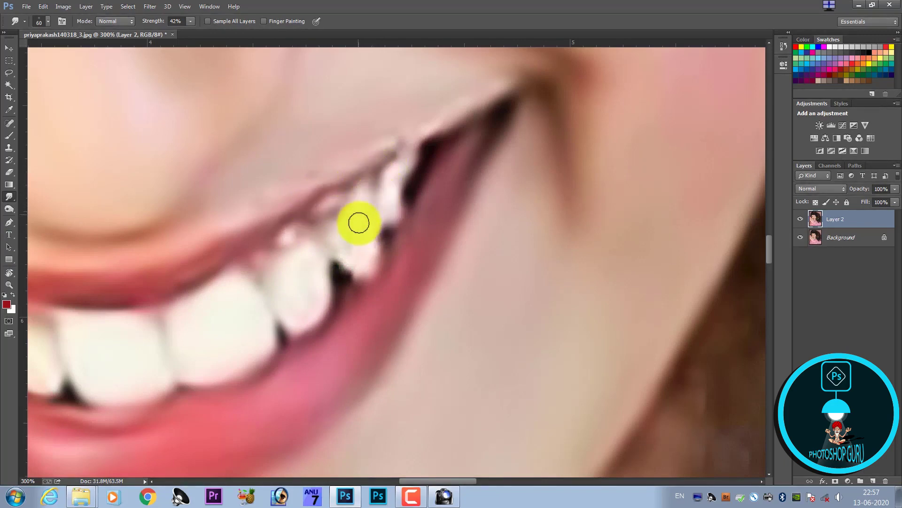
mouse_move(346, 253)
left_mouse_down()
mouse_move(356, 276)
mouse_move(349, 266)
mouse_move(375, 182)
mouse_move(326, 187)
mouse_move(377, 163)
mouse_move(405, 131)
mouse_move(379, 141)
mouse_move(429, 131)
mouse_move(335, 179)
mouse_move(313, 203)
left_mouse_up()
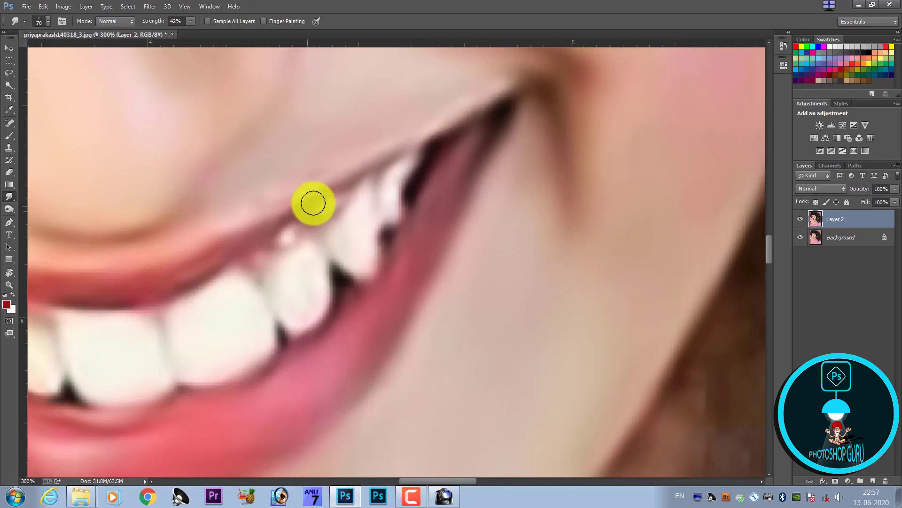
key("bracketright")
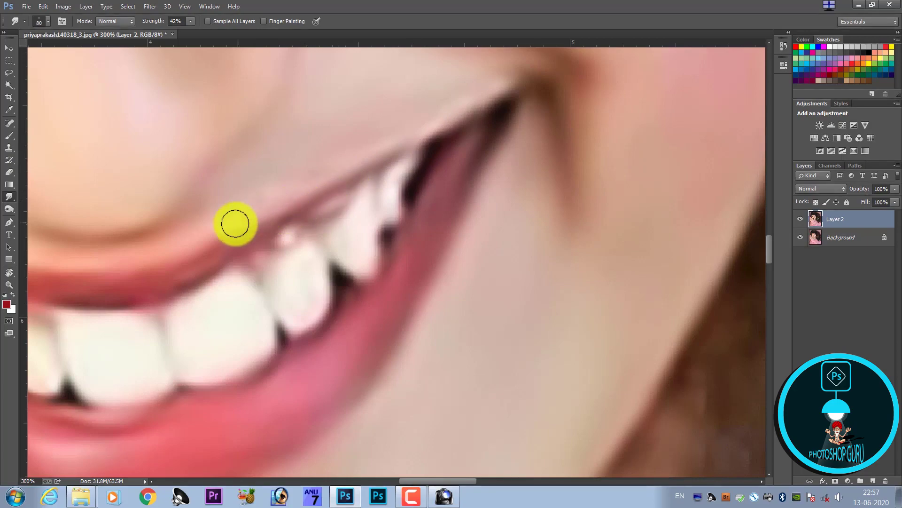
mouse_move(235, 223)
left_mouse_down()
mouse_move(272, 215)
mouse_move(234, 235)
mouse_move(297, 234)
left_mouse_up()
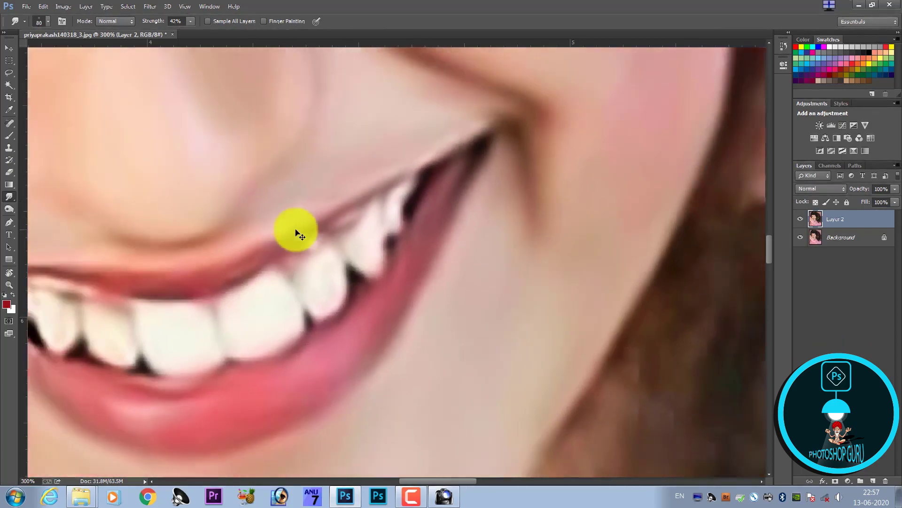
key("ctrl+0")
Smooth the lip edge by the tooth gap and left mouth corner, then zoom out to 66.7%
scroll(322, 272, "up", 5)
scroll(217, 343, "up", 1)
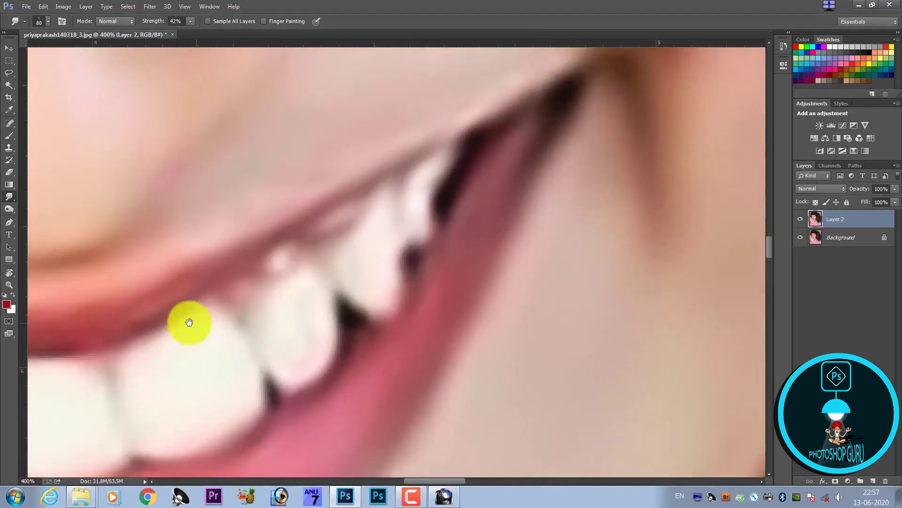
mouse_move(189, 321)
left_mouse_down()
mouse_move(423, 246)
mouse_move(335, 237)
mouse_move(343, 203)
mouse_move(282, 288)
mouse_move(256, 258)
mouse_move(316, 320)
mouse_move(202, 228)
mouse_move(211, 227)
mouse_move(190, 256)
mouse_move(157, 221)
mouse_move(173, 250)
mouse_move(252, 248)
left_mouse_up()
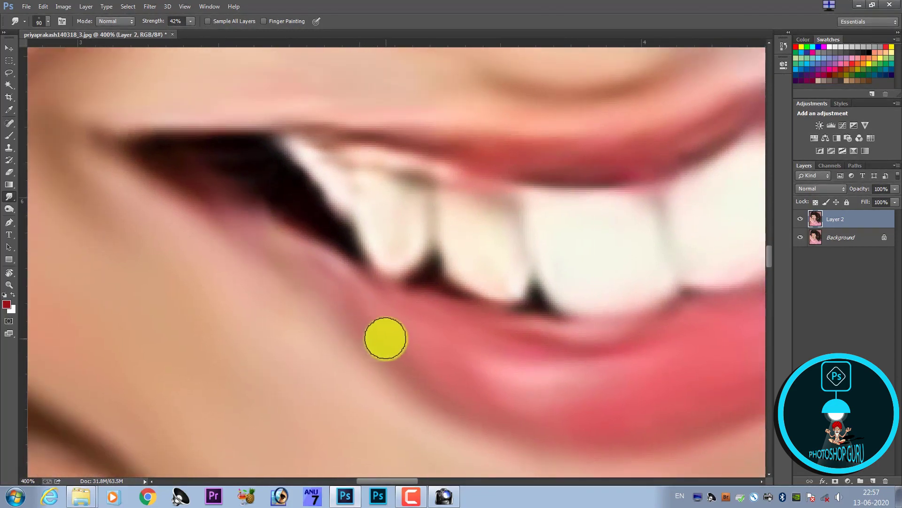
left_click_drag(368, 318, 294, 288)
mouse_move(357, 311)
left_mouse_down()
mouse_move(304, 274)
mouse_move(359, 324)
mouse_move(423, 359)
mouse_move(439, 382)
mouse_move(377, 348)
mouse_move(465, 404)
mouse_move(396, 358)
mouse_move(444, 393)
left_mouse_up()
key("ctrl+minus")
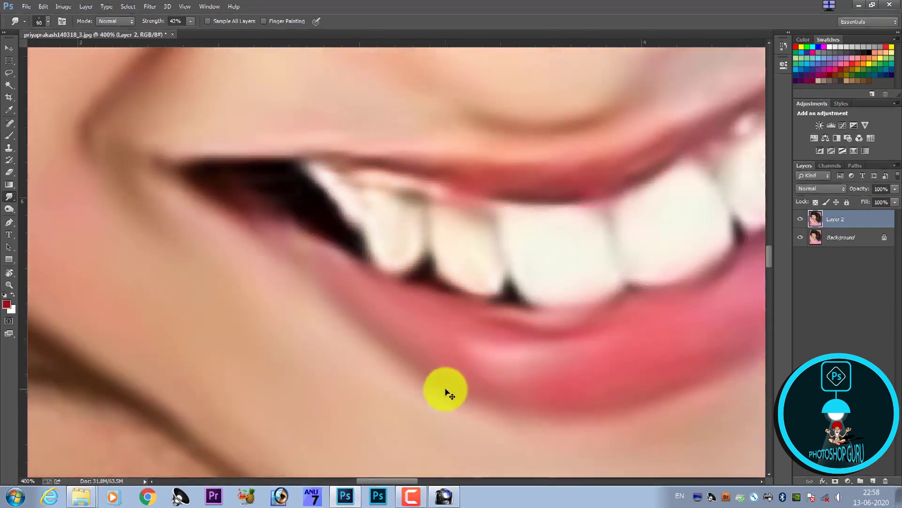
key("ctrl+minus")
key("ctrl+minus")
key("ctrl+minus")
key("ctrl+minus")
Smudge the shadow beside the inner eye corner down the nose with a 90 px brush
key("ctrl+plus")
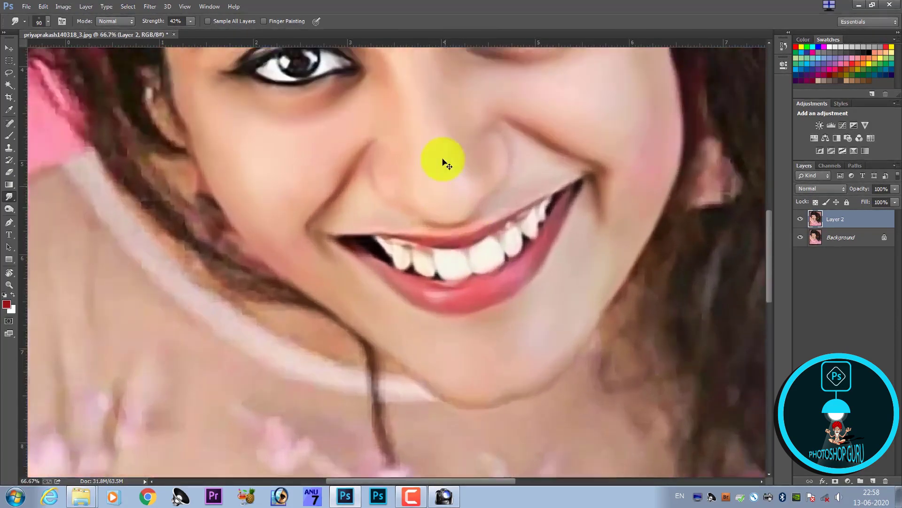
key("ctrl+plus")
key("ctrl+plus")
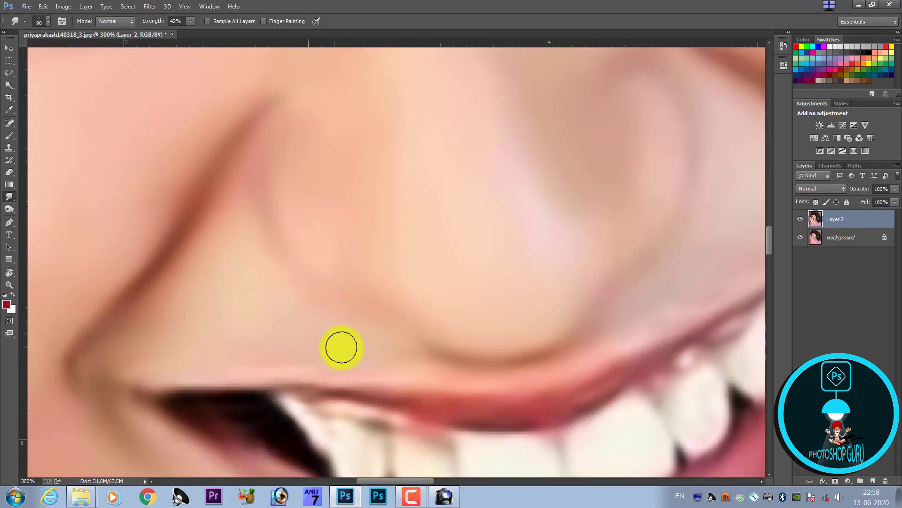
key("ctrl+minus")
key("ctrl+minus")
key("ctrl+minus")
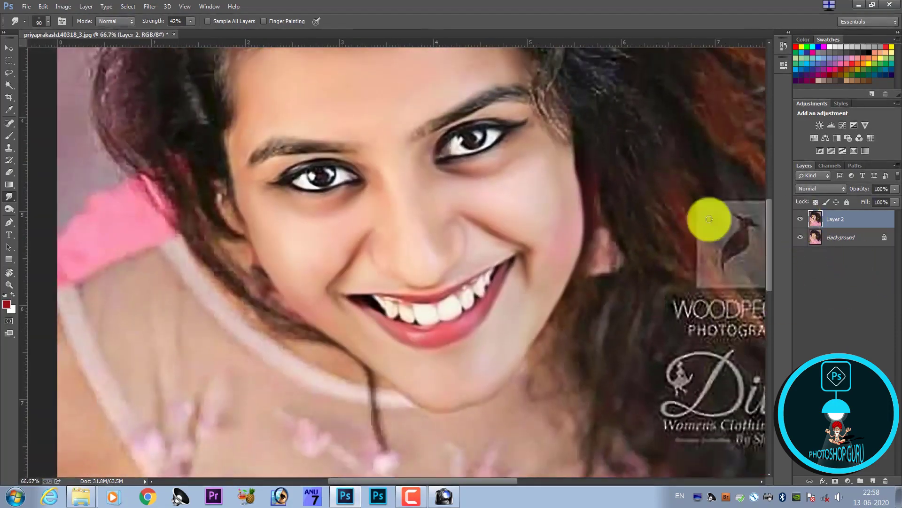
key("ctrl+z")
key("ctrl+plus")
key("ctrl+plus")
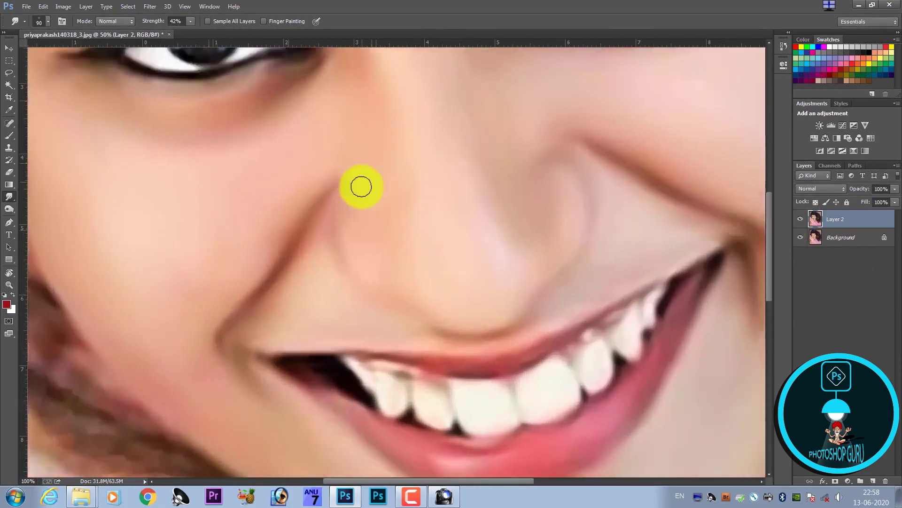
left_click_drag(361, 185, 322, 336)
left_click_drag(353, 196, 367, 257)
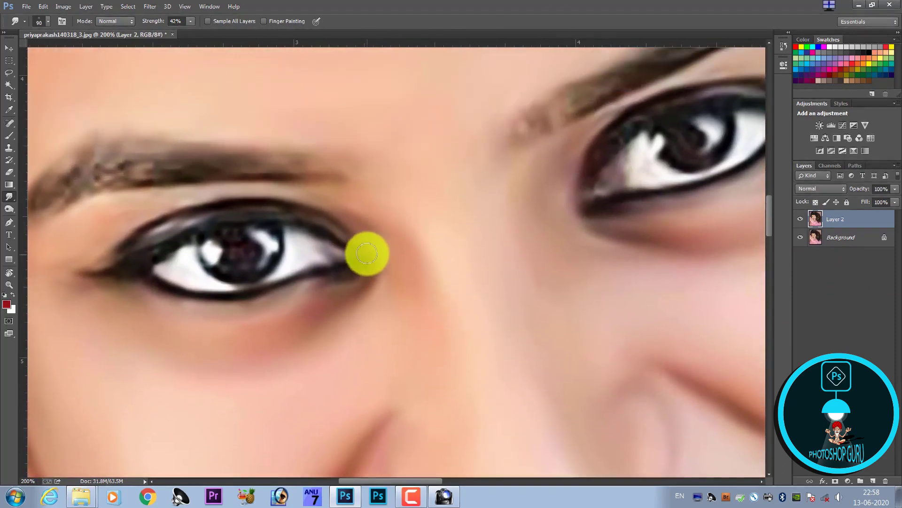
key("bracketright")
key("bracketright")
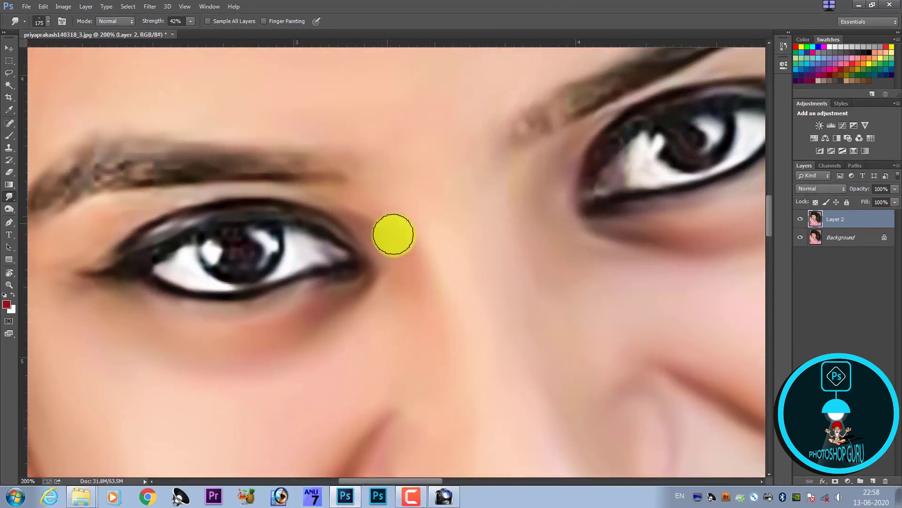
key("bracketleft")
key("bracketleft")
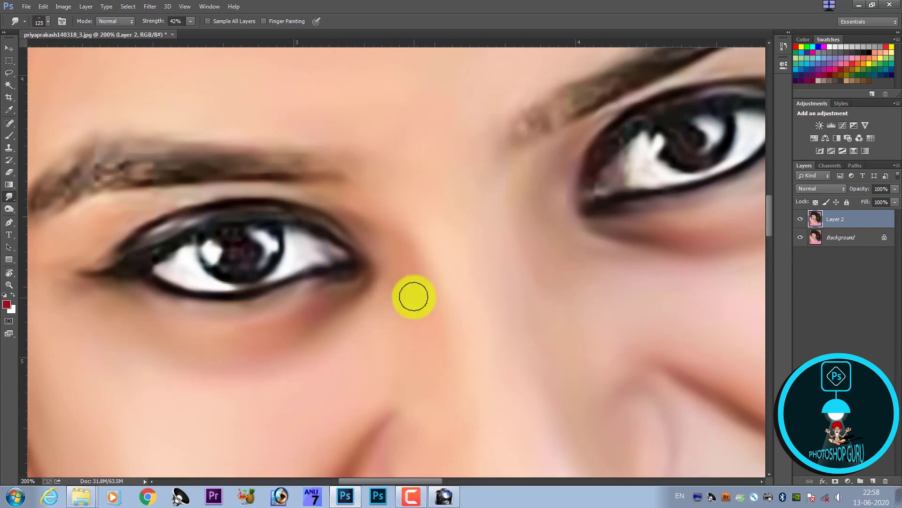
mouse_move(424, 323)
left_mouse_down()
mouse_move(409, 264)
mouse_move(420, 347)
left_mouse_up()
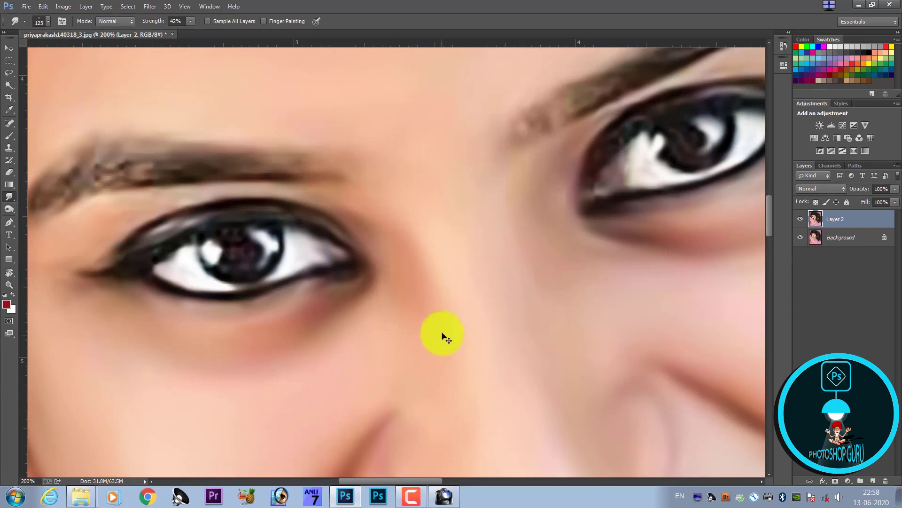
key("ctrl+minus")
key("ctrl+minus")
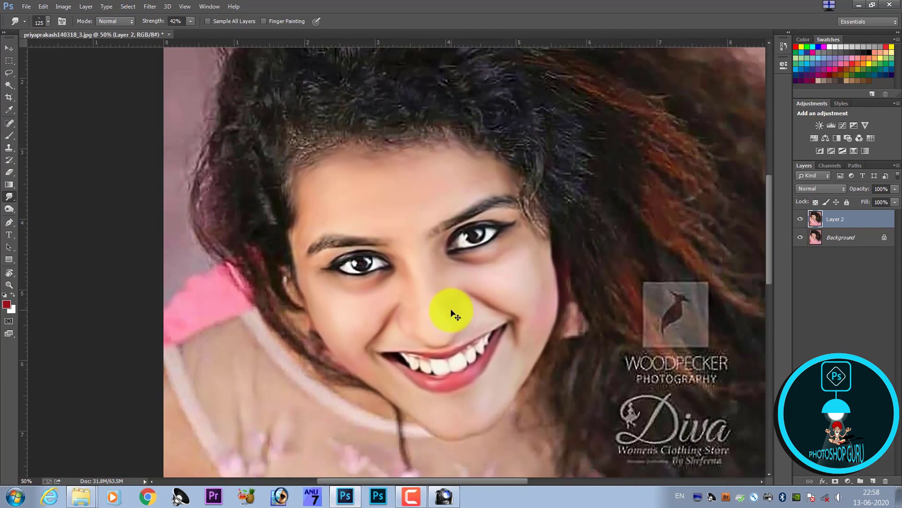
Bring the forehead into view and choose the soft round 149 px brush preset
scroll(468, 195, "up", 1)
scroll(453, 183, "up", 2)
scroll(414, 332, "up", 1)
left_click_drag(413, 333, 398, 400)
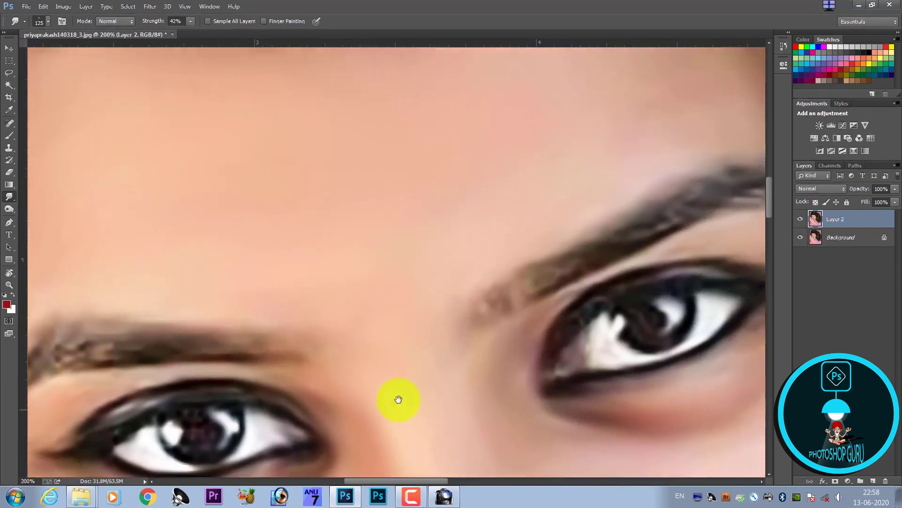
left_click(40, 22)
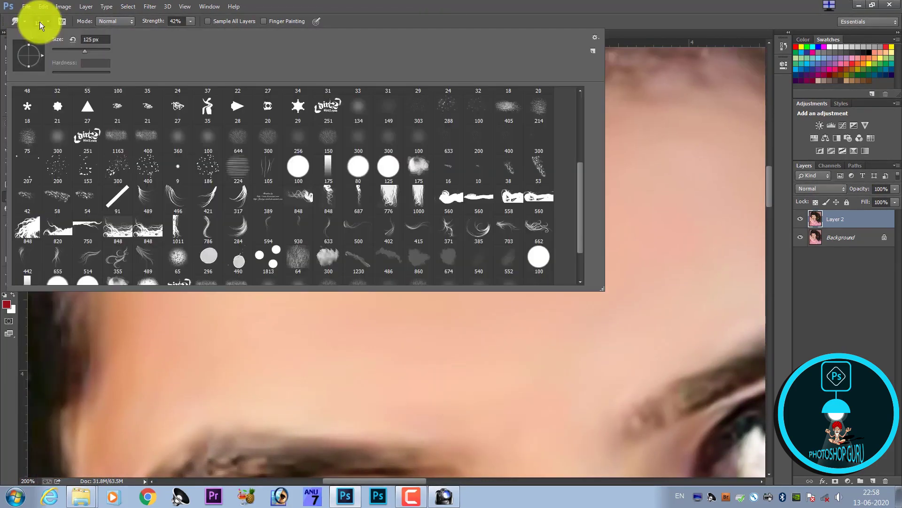
double_click(384, 109)
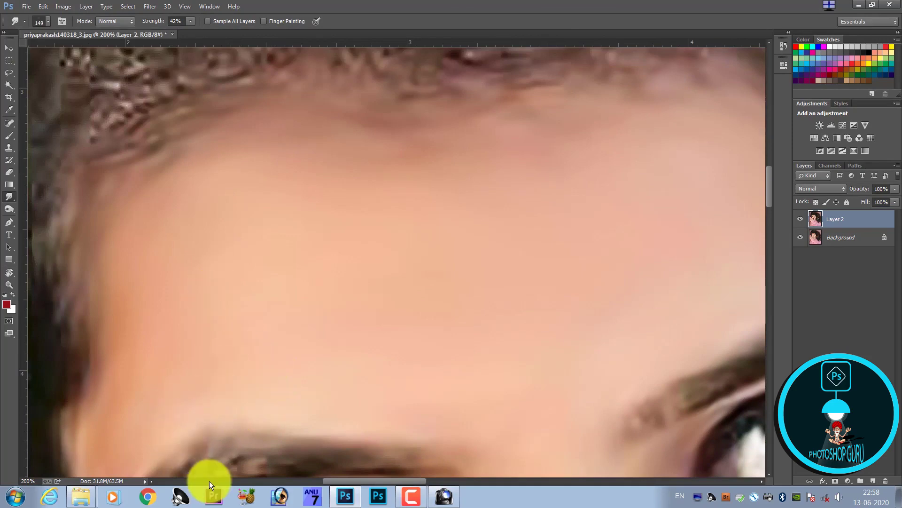
key("bracketright")
key("bracketright")
key("bracketright")
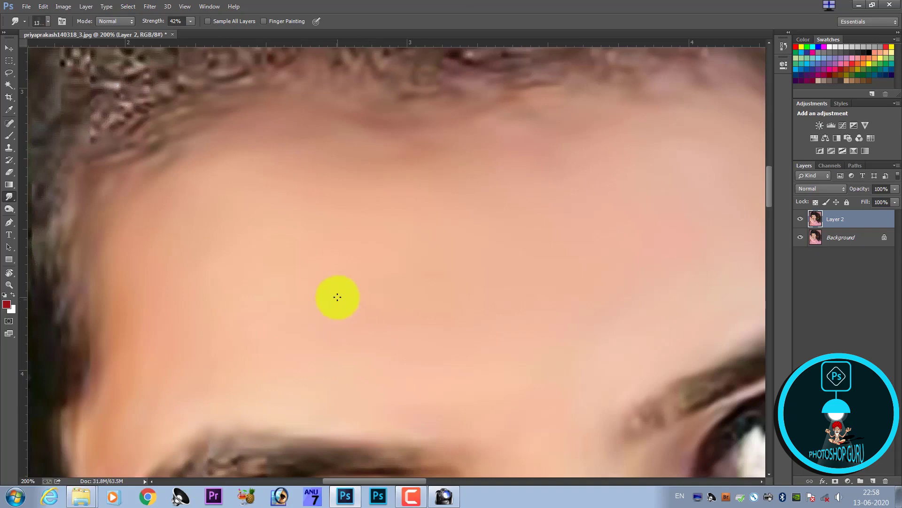
key("bracketleft")
key("bracketleft")
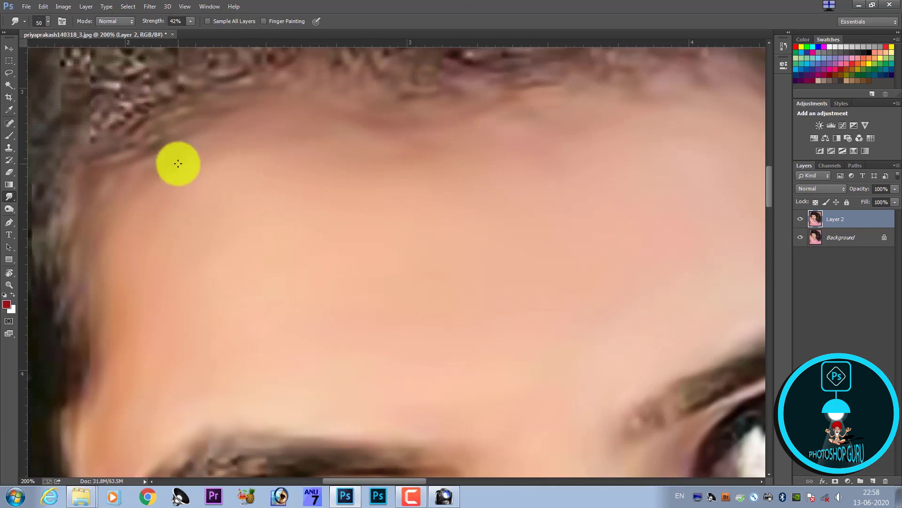
key("ctrl+minus")
key("ctrl+minus")
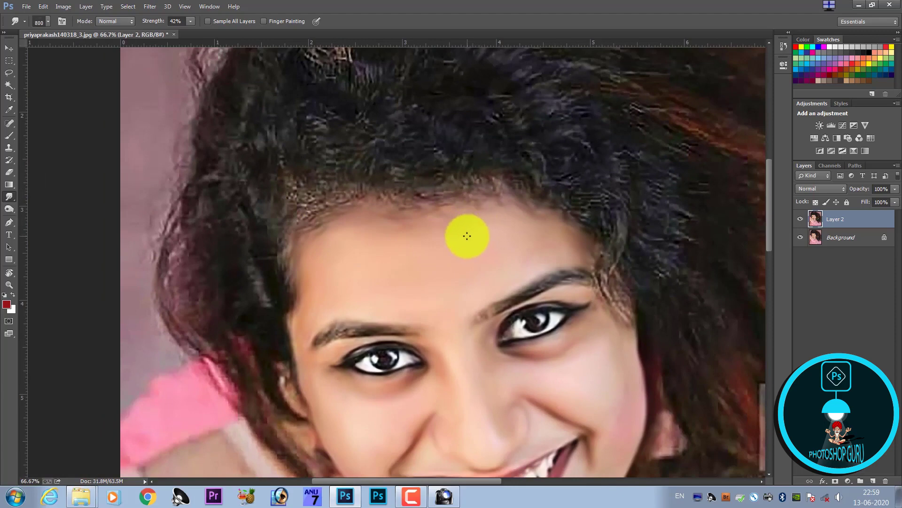
Resize the soft round brush to 70 px
left_click(39, 20)
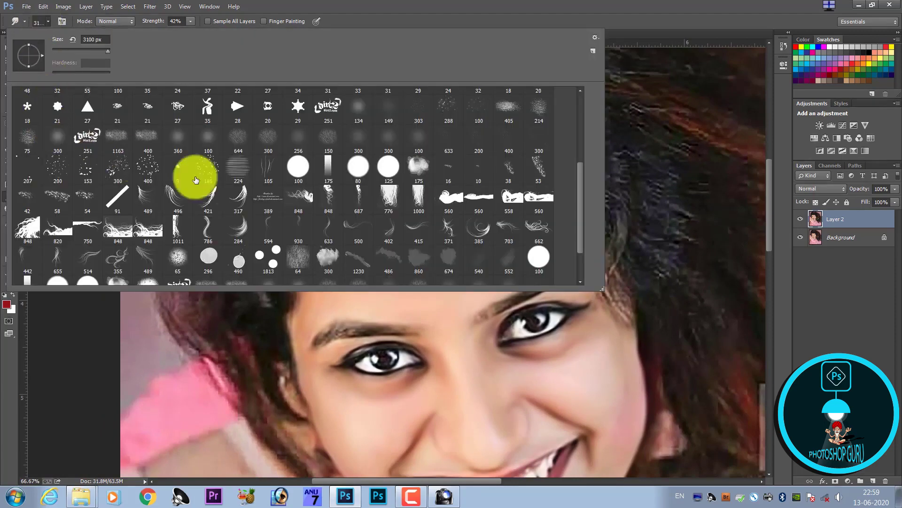
scroll(413, 151, "up", 1)
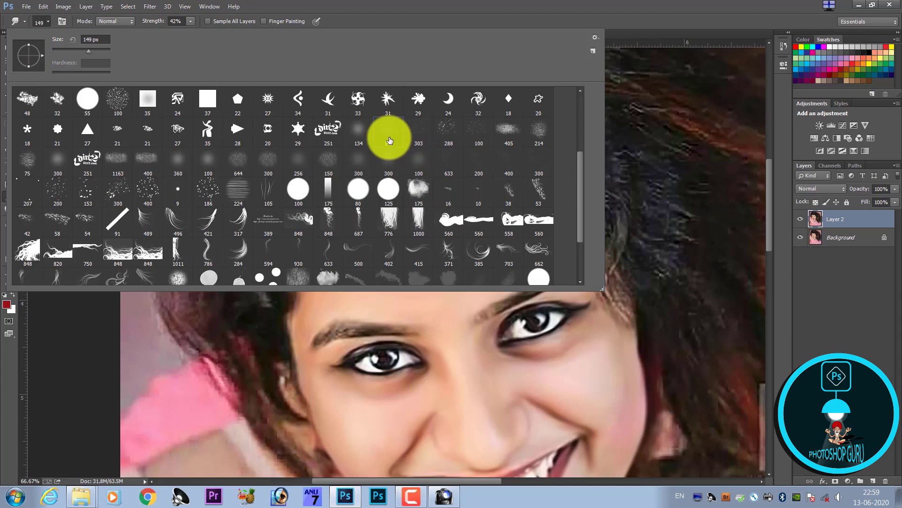
key("Return")
key("bracketleft")
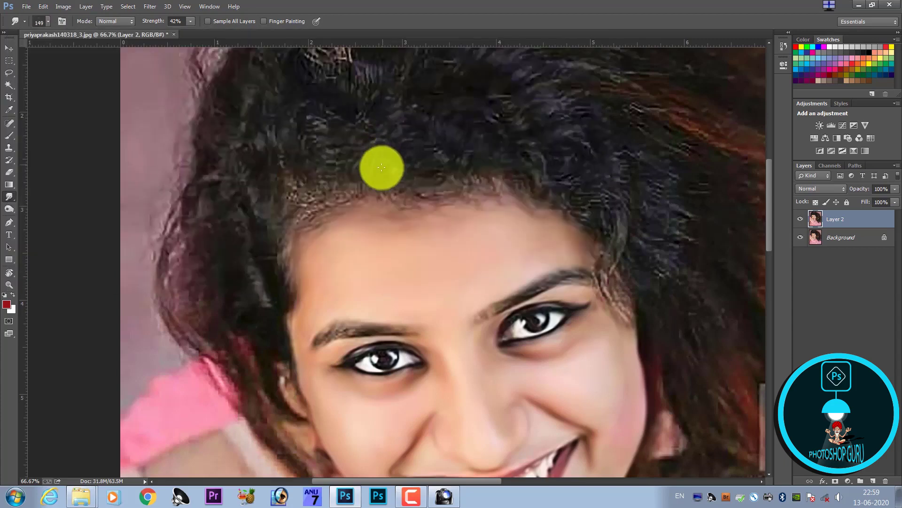
key("bracketleft")
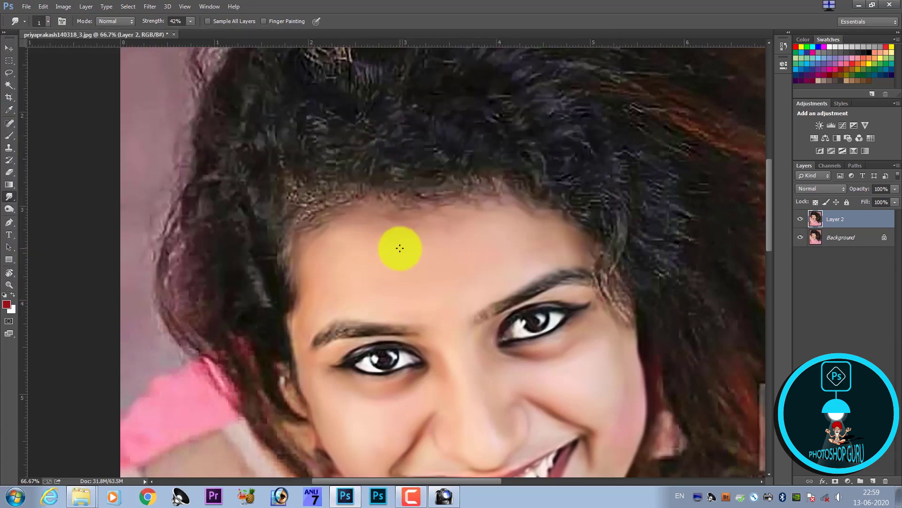
key("bracketright")
key("bracketright")
key("bracketright")
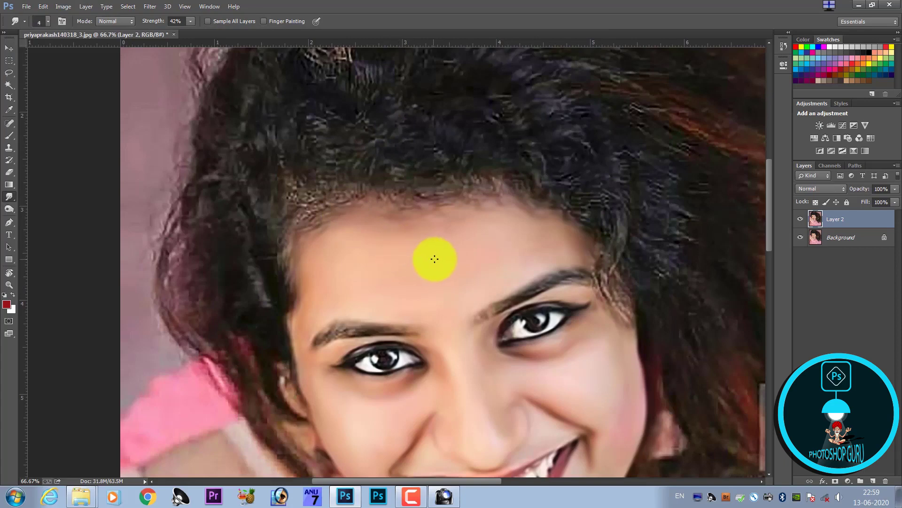
key("bracketright")
key("bracketright")
key("bracketright")
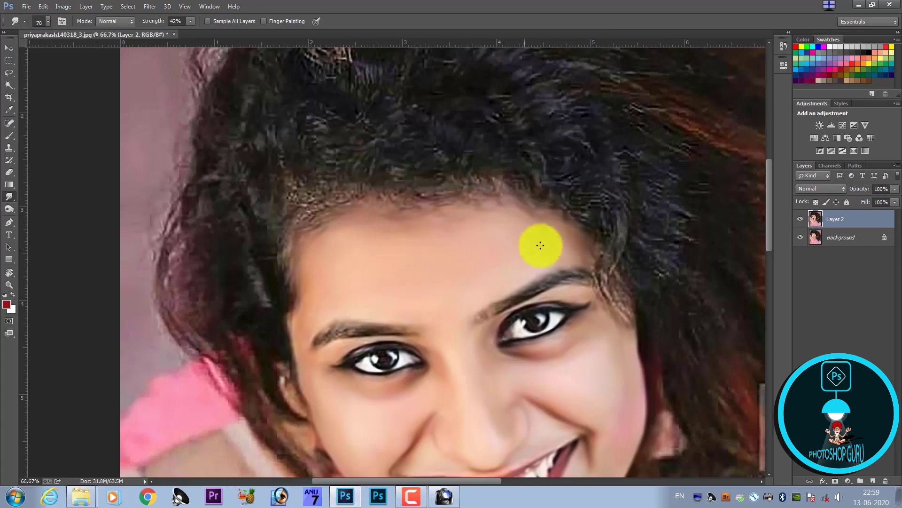
key("ctrl+minus")
key("ctrl+minus")
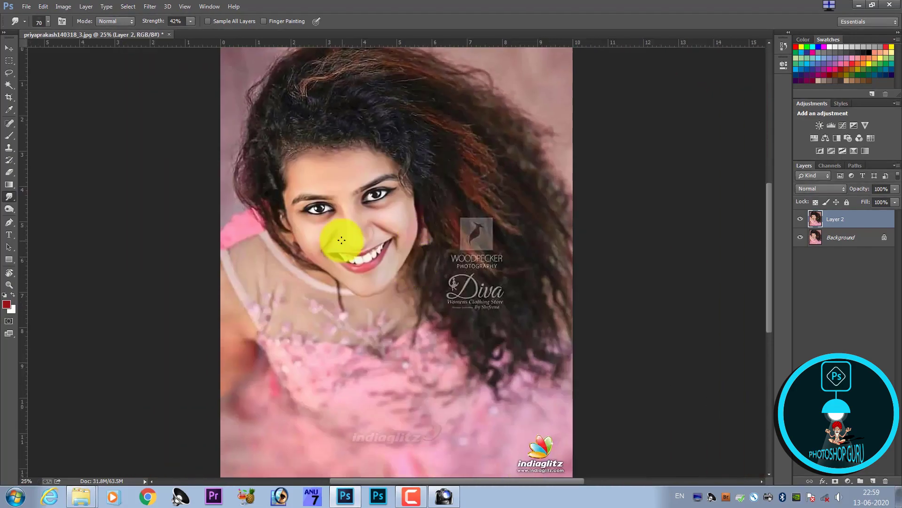
Choose the soft round 134 px brush and zoom in on the eye and cheek
key("ctrl+plus")
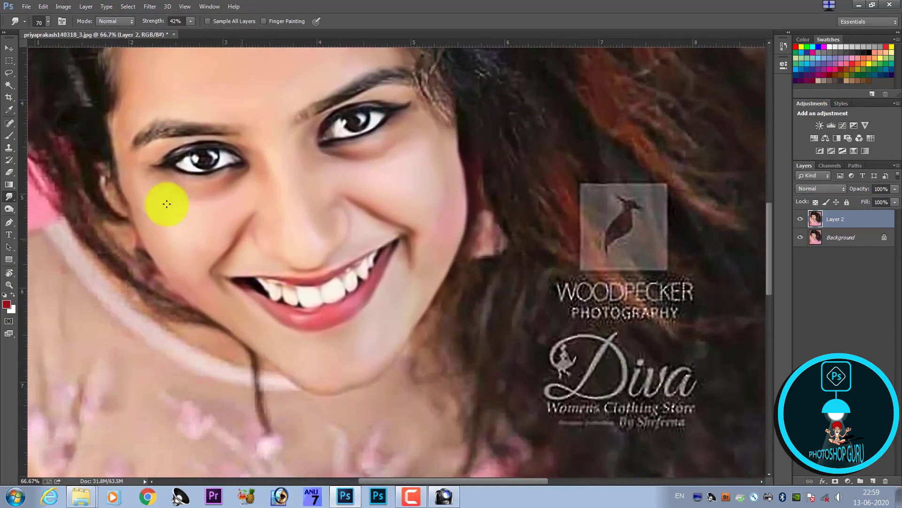
left_click(38, 22)
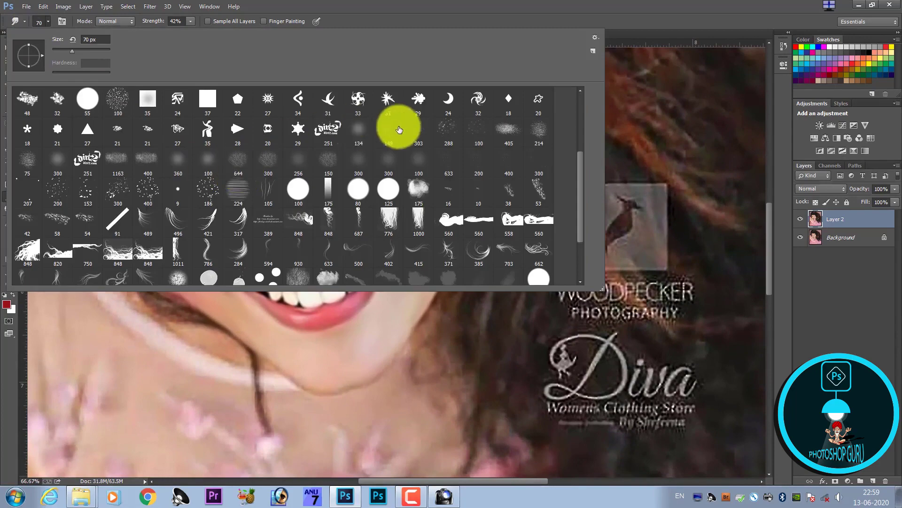
double_click(362, 135)
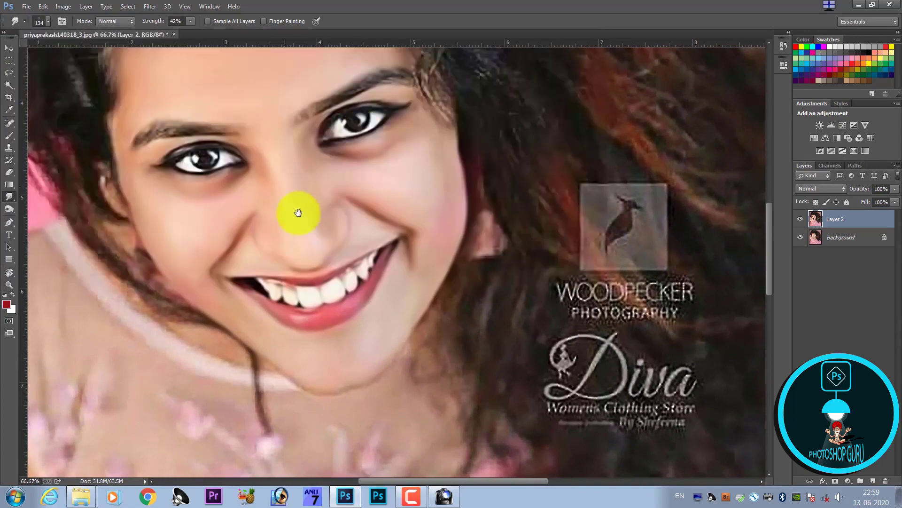
scroll(301, 259, "up", 2)
scroll(308, 299, "up", 1)
scroll(141, 302, "up", 4)
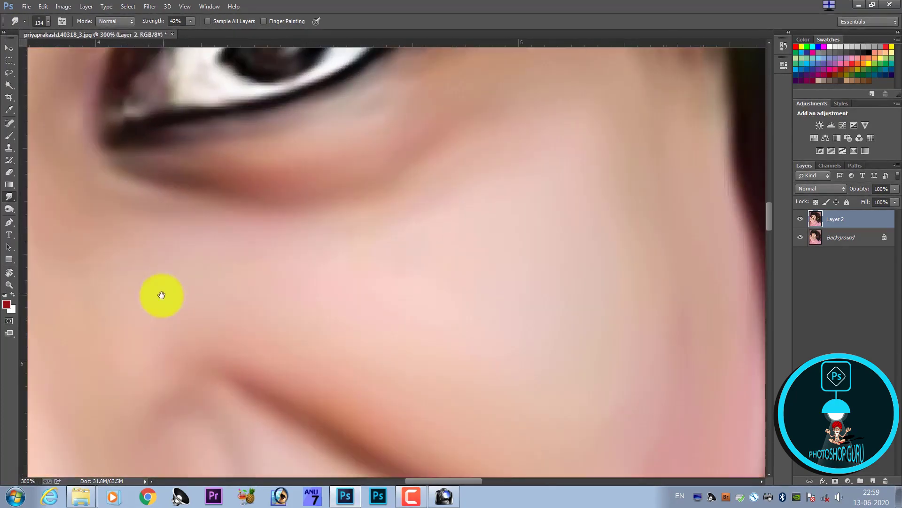
left_click_drag(161, 296, 387, 379)
mouse_move(391, 324)
left_mouse_down()
mouse_move(252, 272)
mouse_move(216, 297)
left_mouse_up()
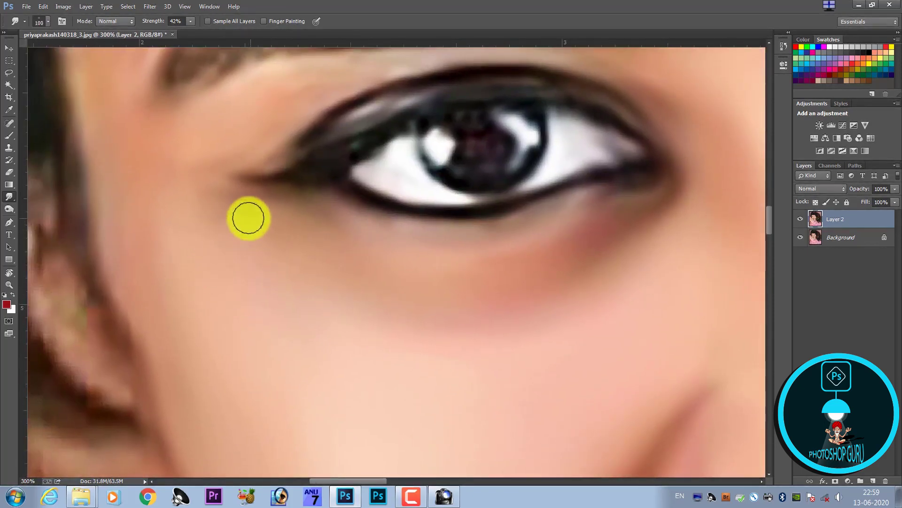
Smudge the skin by the outer eye corner and across the cheek toward the ear
mouse_move(255, 204)
left_mouse_down()
mouse_move(270, 229)
mouse_move(255, 236)
left_mouse_up()
key("bracketright")
key("bracketright")
key("bracketright")
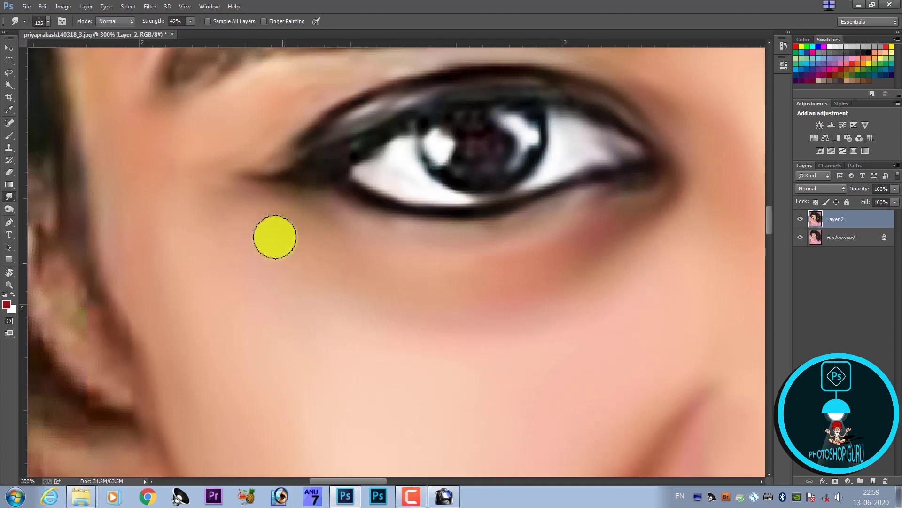
mouse_move(349, 291)
left_mouse_down()
mouse_move(271, 214)
mouse_move(244, 232)
mouse_move(222, 208)
mouse_move(241, 221)
mouse_move(231, 195)
mouse_move(249, 223)
mouse_move(225, 207)
mouse_move(244, 137)
mouse_move(222, 155)
mouse_move(235, 157)
mouse_move(236, 171)
left_mouse_up()
key("bracketleft")
key("bracketleft")
key("bracketright")
key("bracketright")
scroll(282, 197, "down", 1)
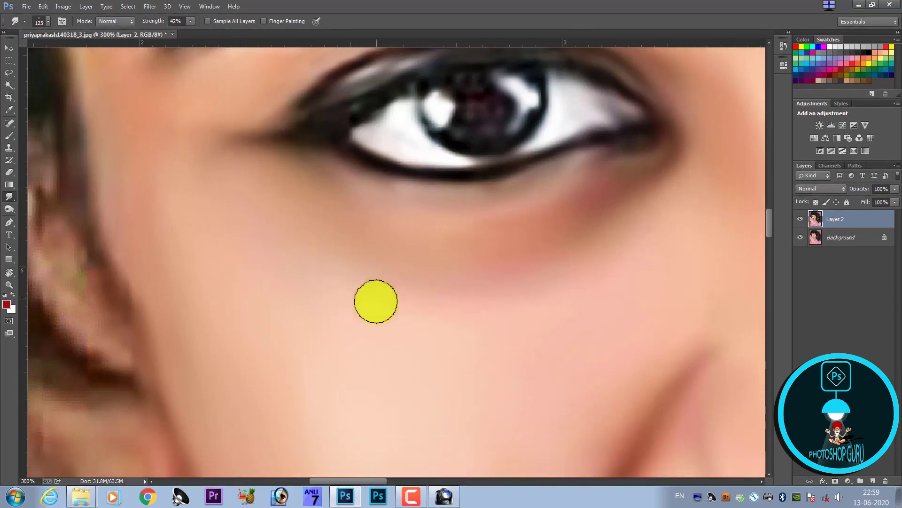
mouse_move(318, 438)
left_mouse_down()
mouse_move(191, 292)
mouse_move(111, 262)
mouse_move(99, 244)
mouse_move(109, 235)
mouse_move(94, 230)
mouse_move(100, 246)
mouse_move(105, 206)
mouse_move(147, 302)
mouse_move(294, 294)
mouse_move(200, 218)
mouse_move(191, 244)
mouse_move(188, 203)
mouse_move(269, 339)
mouse_move(245, 294)
mouse_move(258, 288)
mouse_move(218, 224)
mouse_move(208, 155)
mouse_move(179, 153)
mouse_move(235, 237)
mouse_move(352, 312)
mouse_move(417, 317)
left_mouse_up()
key("bracketleft")
key("bracketleft")
Move to the eyebrow end and smooth its hair strands with an 80 px brush
left_click_drag(317, 376, 258, 214)
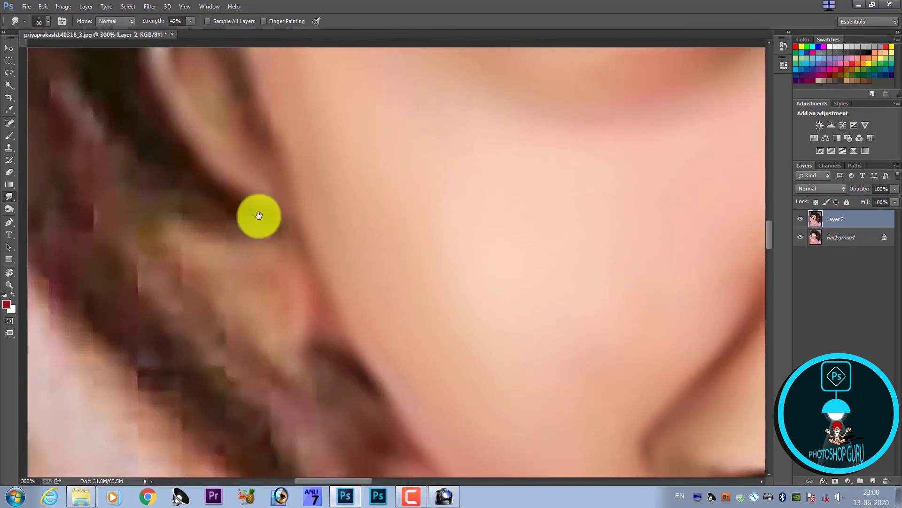
key("ctrl+minus")
key("ctrl+minus")
key("ctrl+minus")
key("ctrl+minus")
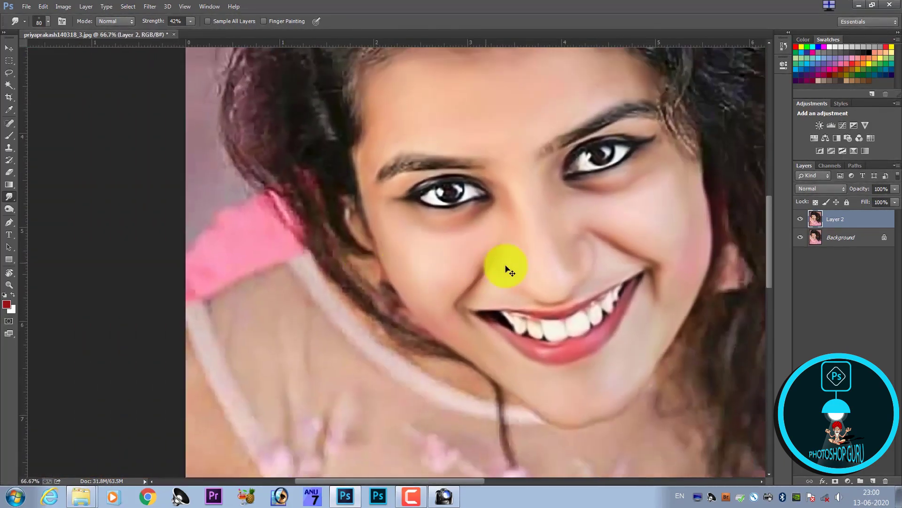
left_click_drag(585, 268, 388, 338)
scroll(409, 278, "up", 5)
scroll(407, 288, "right", 5)
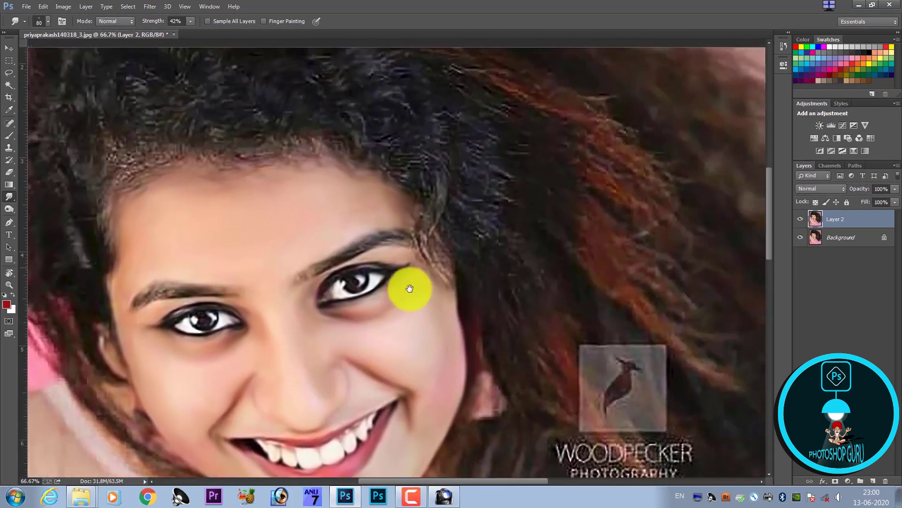
scroll(382, 283, "up", 2)
scroll(316, 328, "up", 1)
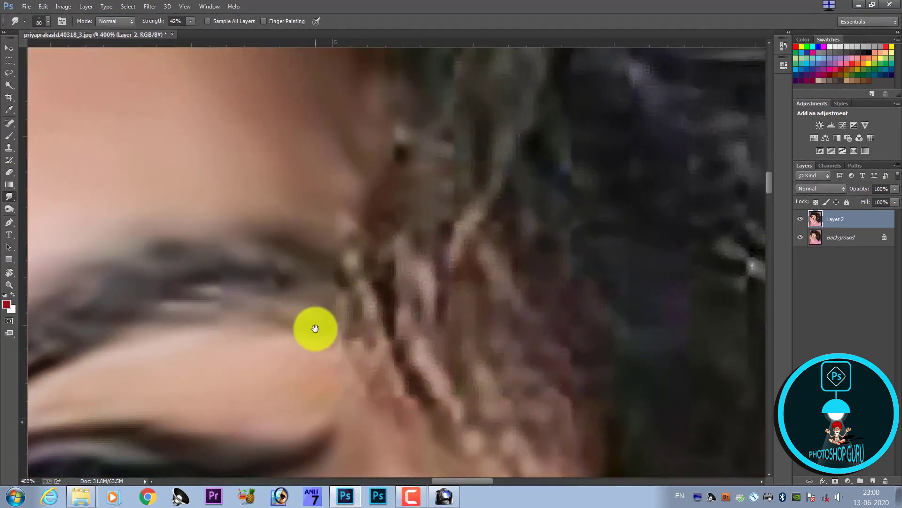
scroll(304, 267, "up", 1)
key("bracketright")
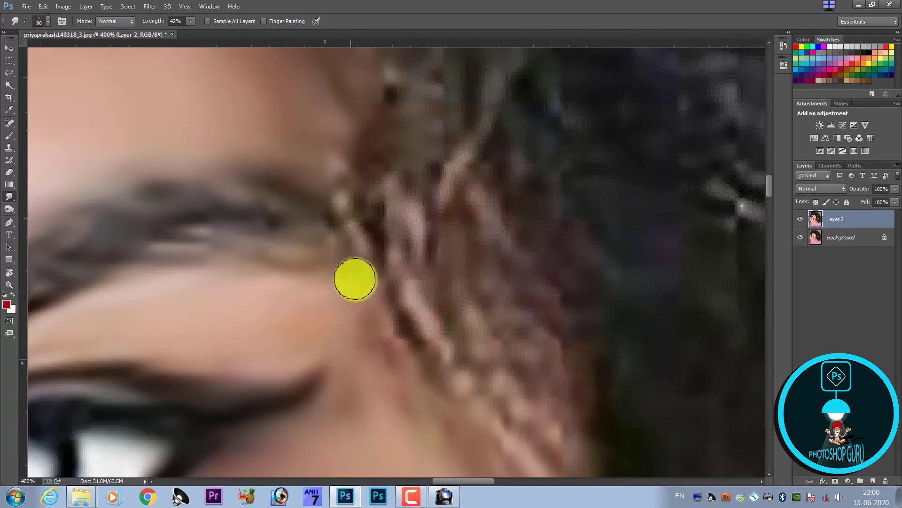
key("bracketleft")
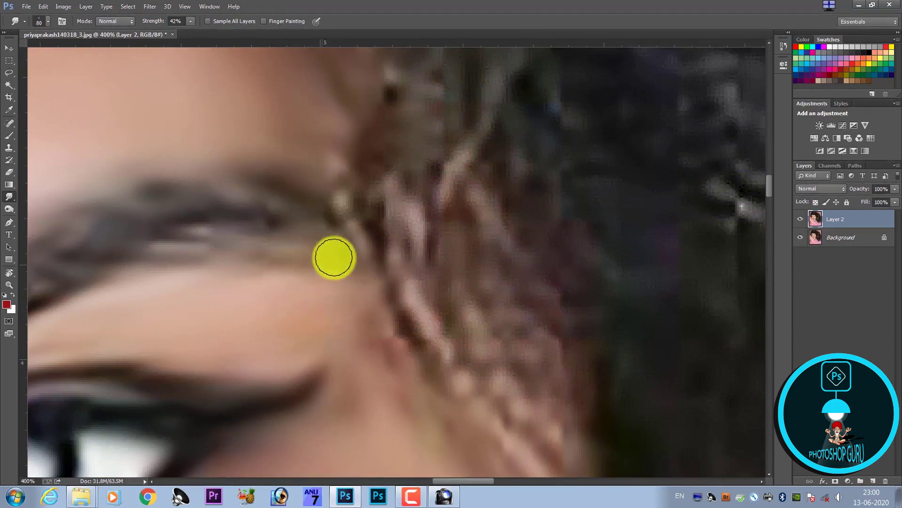
left_click_drag(369, 262, 338, 153)
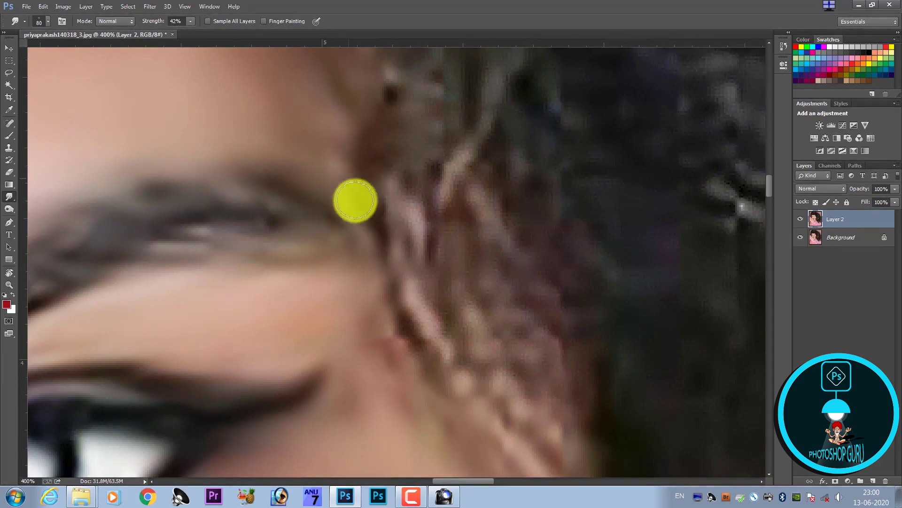
Smooth the hair above the eyebrow and at the temple, then zoom out to the whole photo
key("bracketright")
key("bracketright")
mouse_move(421, 183)
left_mouse_down()
mouse_move(420, 238)
mouse_move(480, 381)
mouse_move(389, 368)
mouse_move(368, 337)
mouse_move(390, 357)
left_mouse_up()
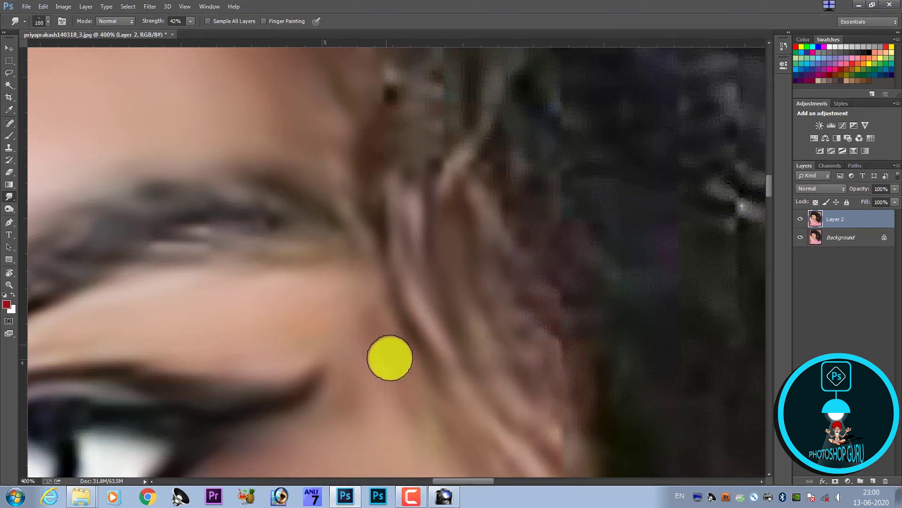
key("ctrl+minus")
key("ctrl+minus")
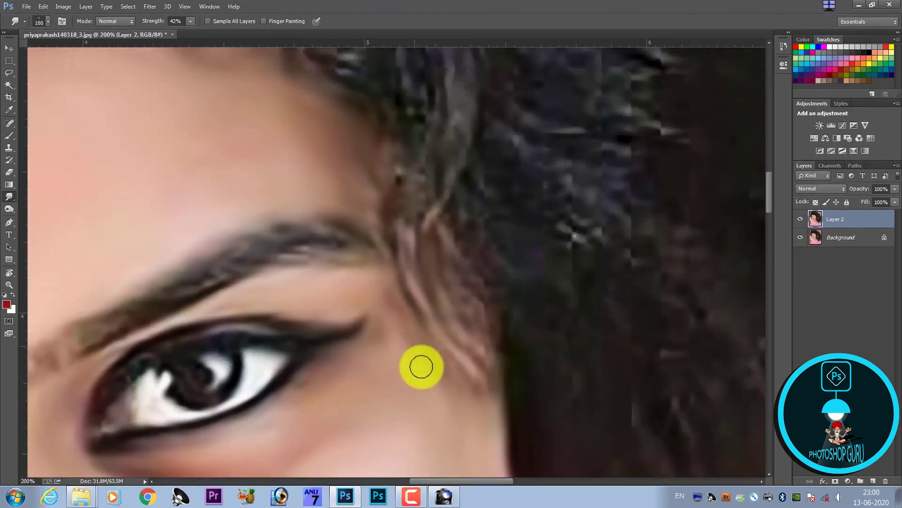
mouse_move(420, 342)
left_mouse_down()
mouse_move(455, 266)
mouse_move(472, 298)
mouse_move(437, 218)
mouse_move(485, 361)
mouse_move(479, 374)
mouse_move(476, 348)
mouse_move(483, 397)
mouse_move(489, 385)
left_mouse_up()
key("ctrl+minus")
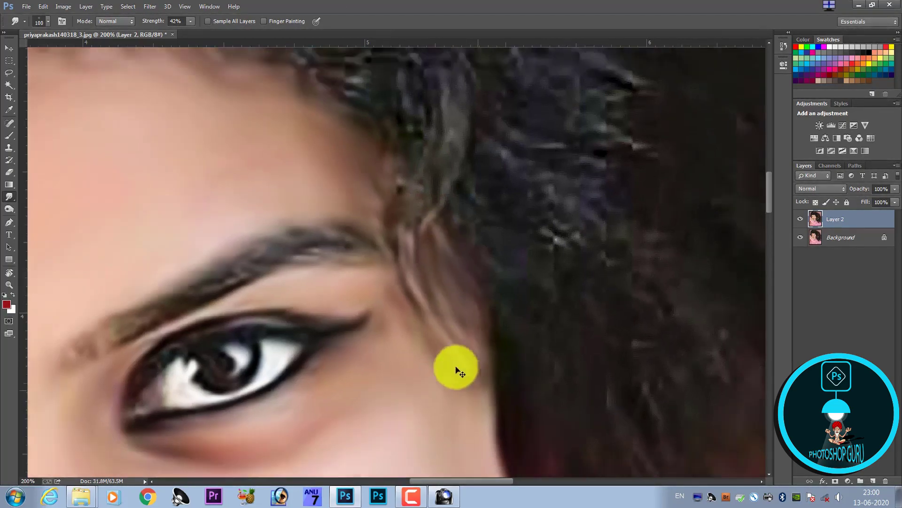
key("ctrl+minus")
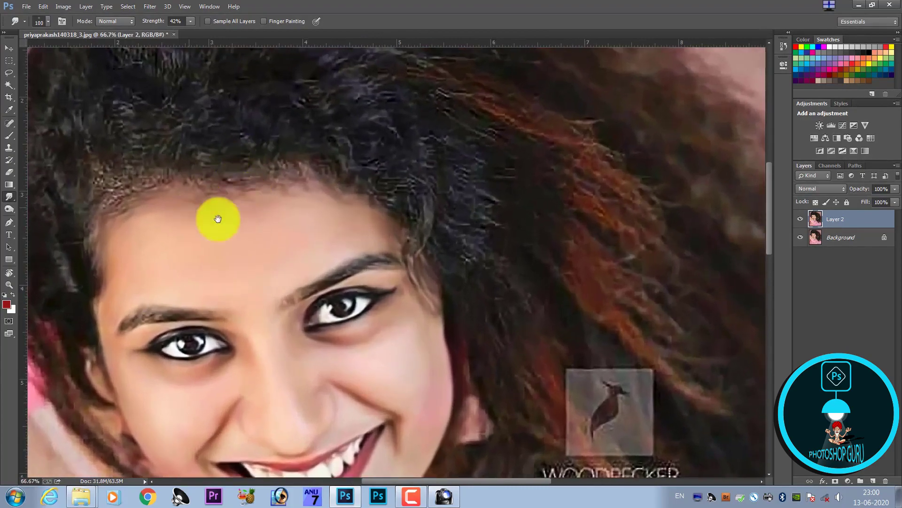
mouse_move(215, 218)
left_mouse_down()
mouse_move(333, 274)
mouse_move(288, 268)
mouse_move(294, 258)
mouse_move(276, 255)
mouse_move(370, 266)
mouse_move(358, 272)
left_mouse_up()
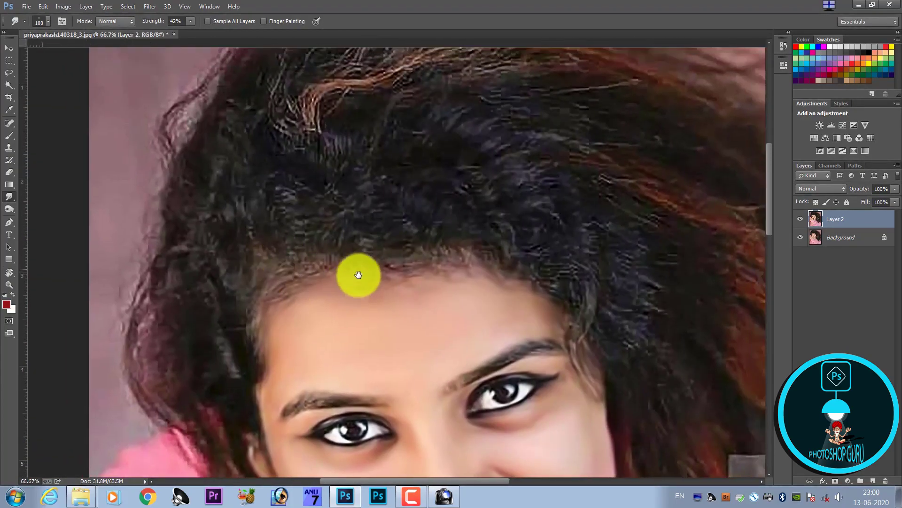
key("ctrl+minus")
key("ctrl+minus")
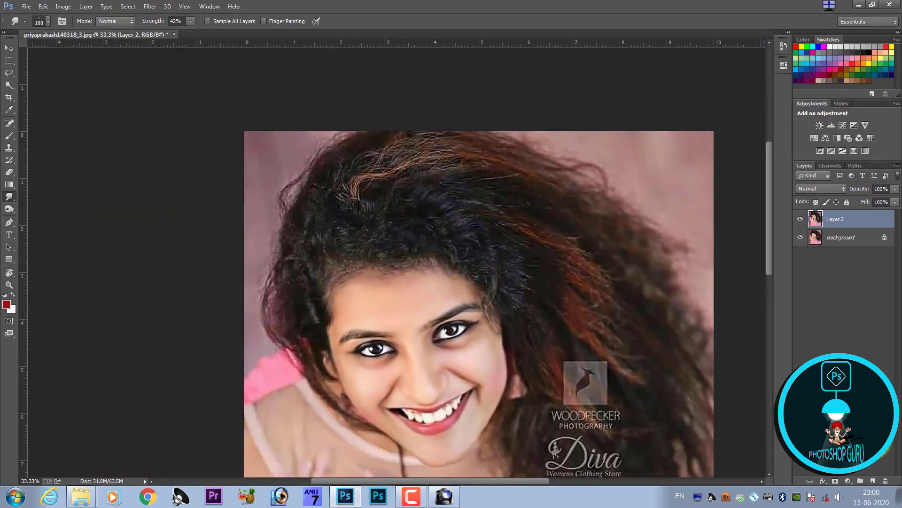
Add an empty Layer 3 above Layer 2 and set the Color Picker field to red
left_click(873, 481)
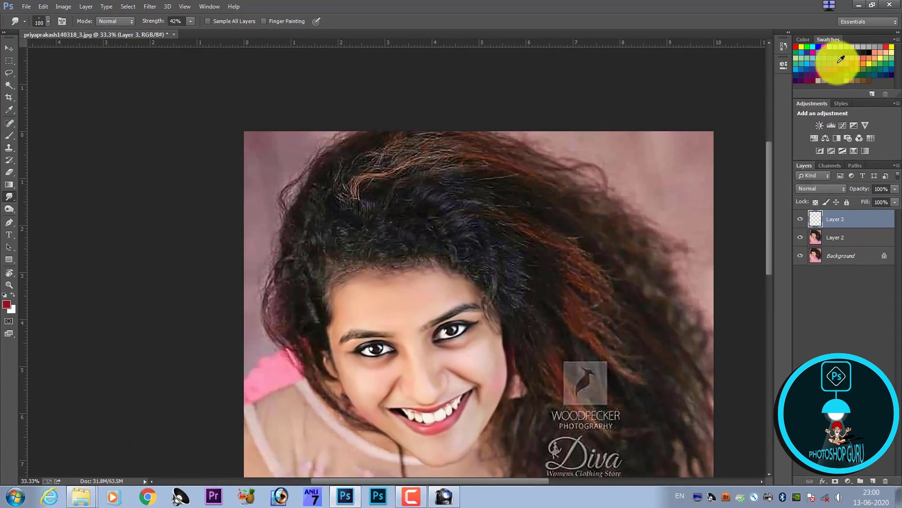
left_click(7, 304)
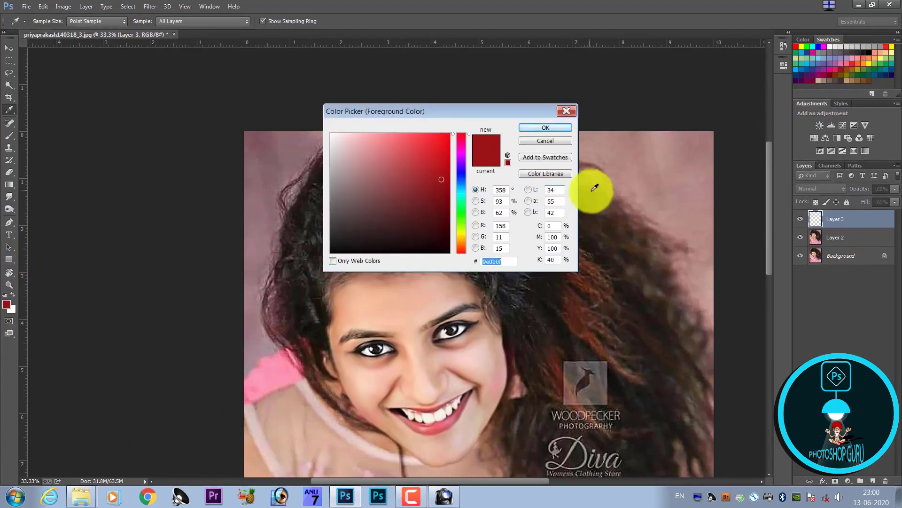
left_click(476, 225)
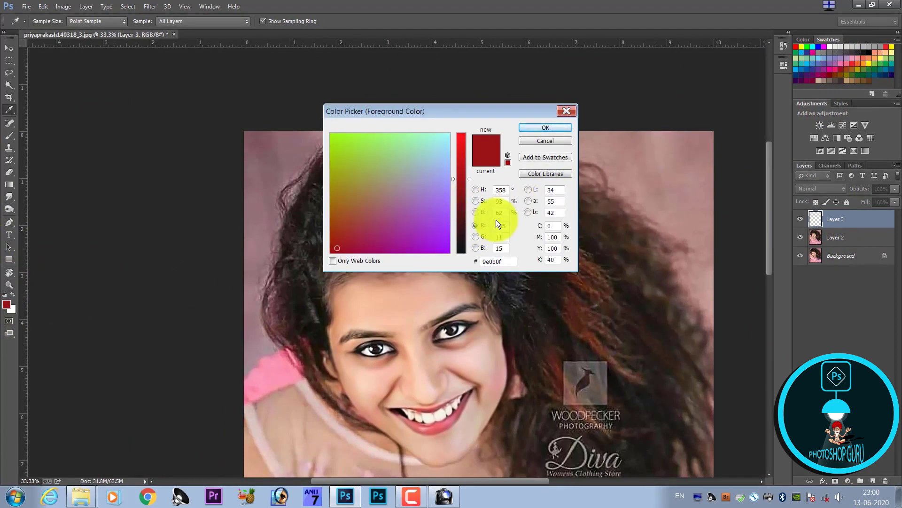
left_click(476, 212)
left_click(479, 227)
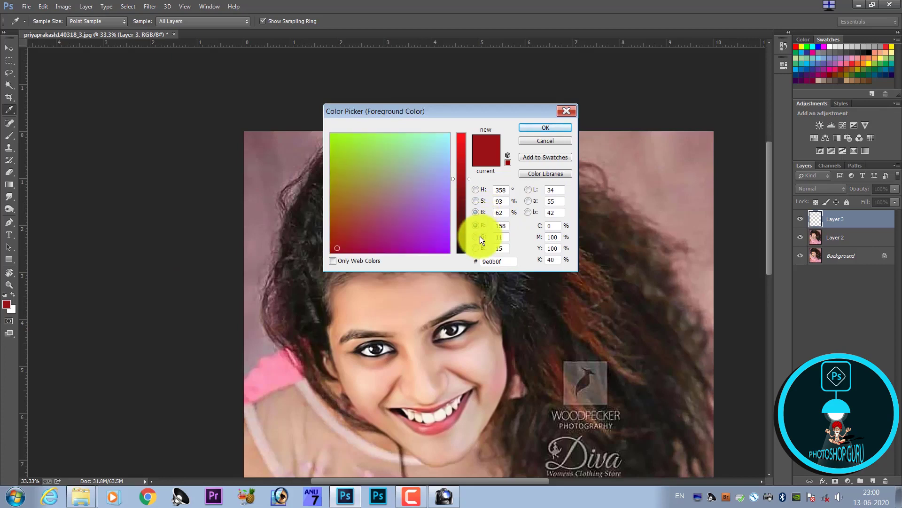
left_click(481, 226)
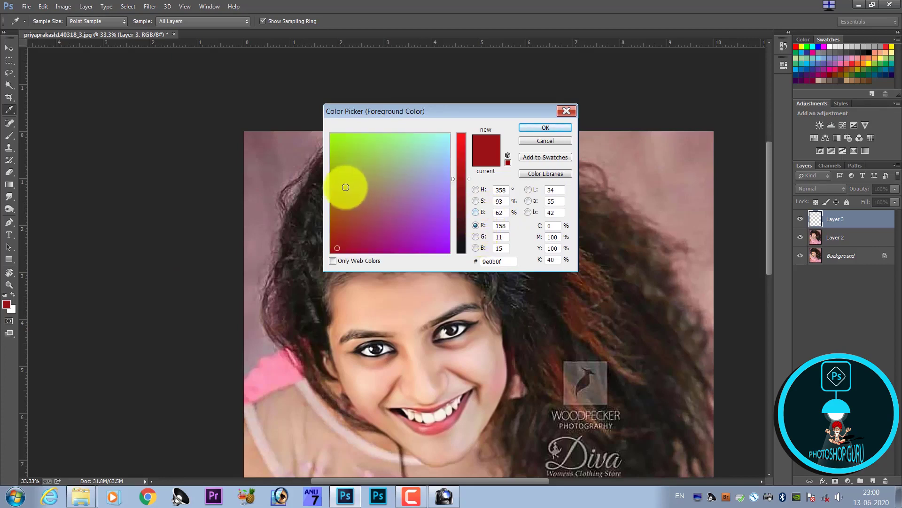
Choose an orange foreground colour, after trying teal and gold shades
left_click(416, 166)
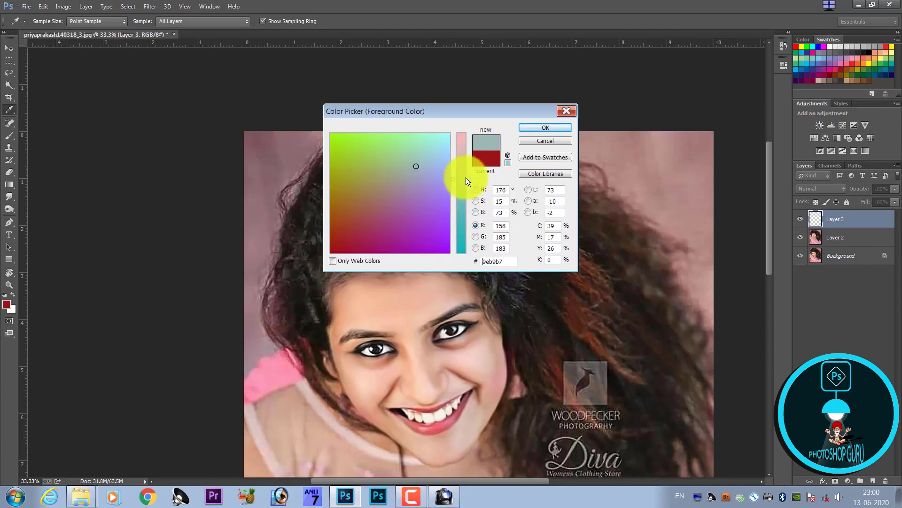
mouse_move(470, 176)
left_mouse_down()
mouse_move(465, 218)
mouse_move(470, 163)
left_mouse_up()
left_click(336, 184)
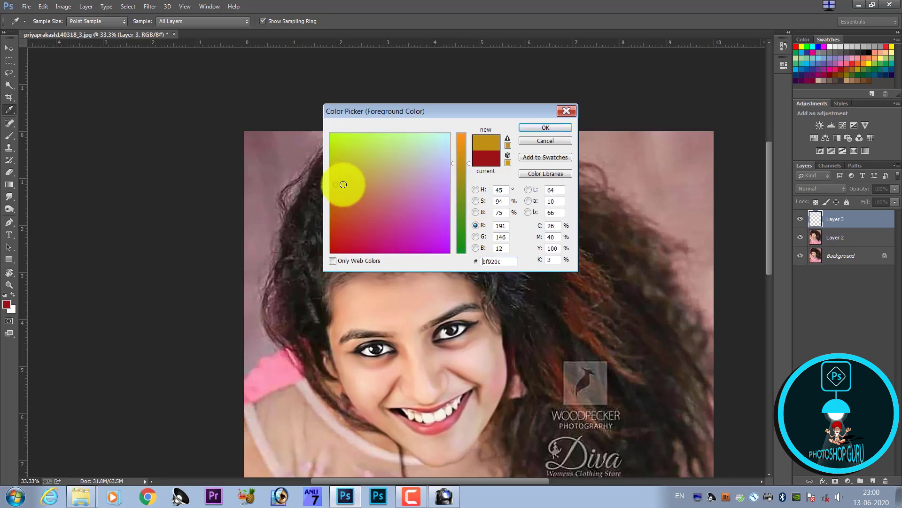
mouse_move(458, 164)
left_mouse_down()
mouse_move(451, 182)
mouse_move(450, 144)
left_mouse_up()
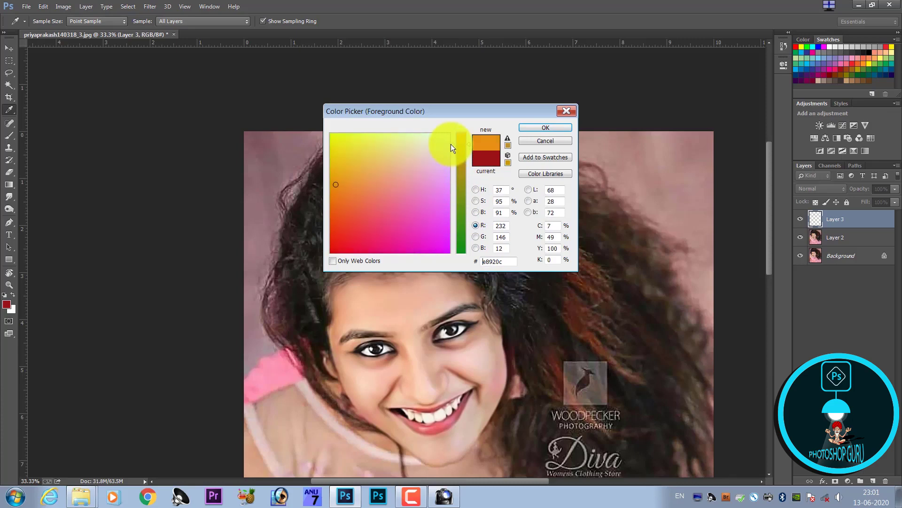
left_click(557, 128)
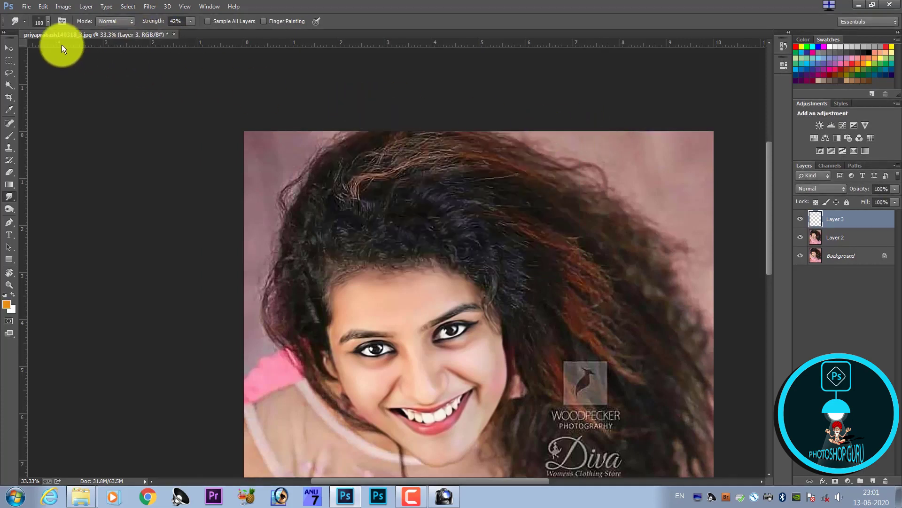
Select a soft round 134 px brush at 100% opacity
key("b")
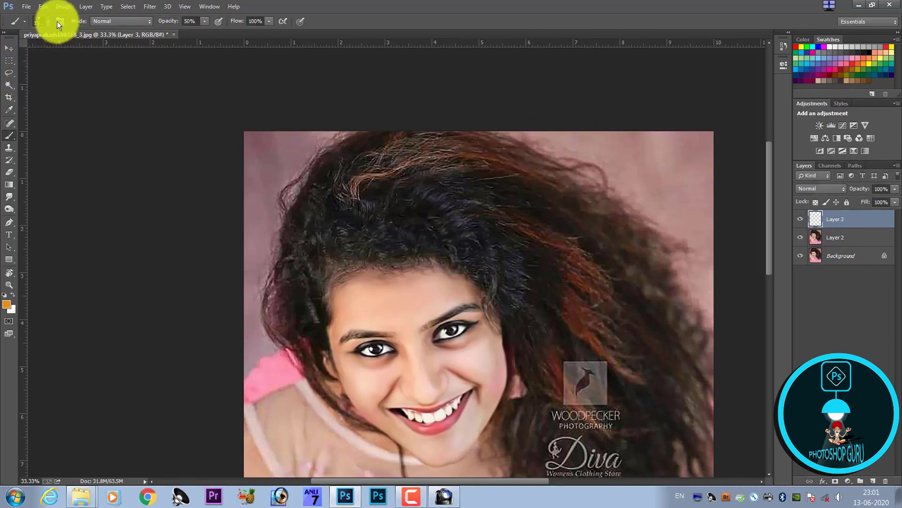
left_click(42, 20)
left_click(358, 130)
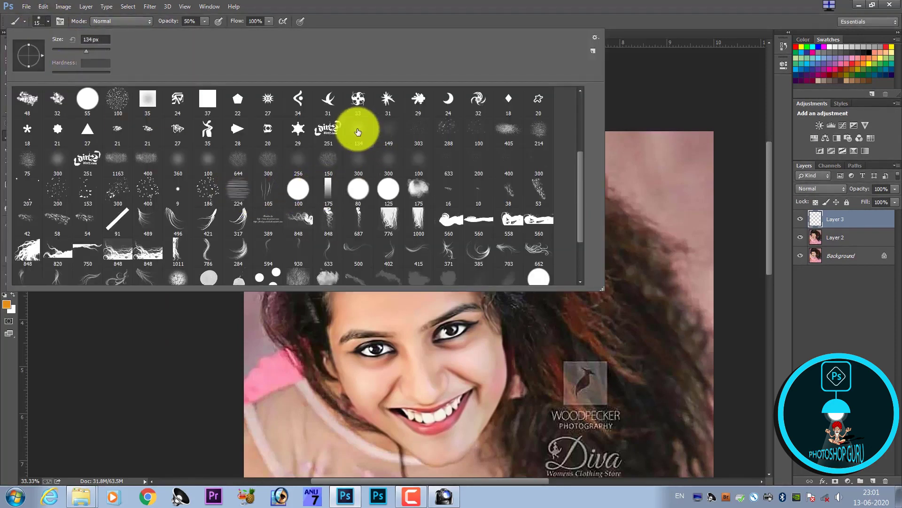
left_click(358, 132)
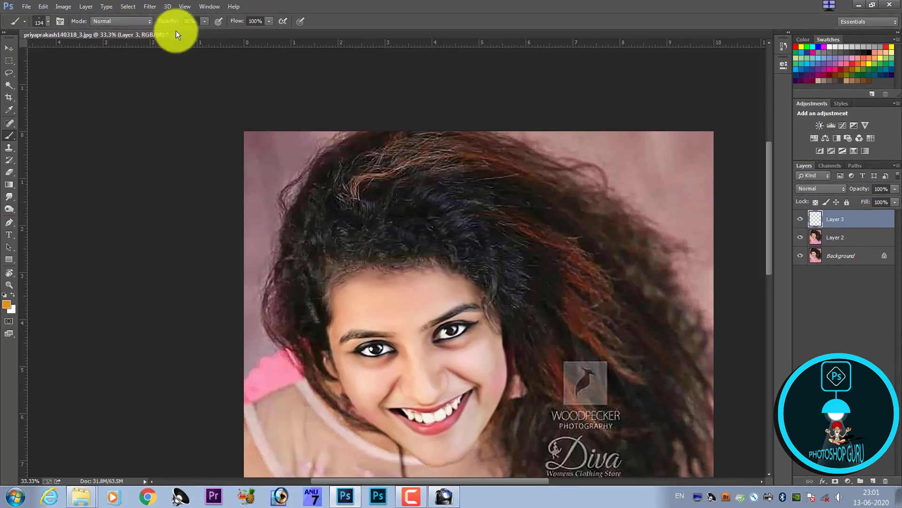
left_click(199, 22)
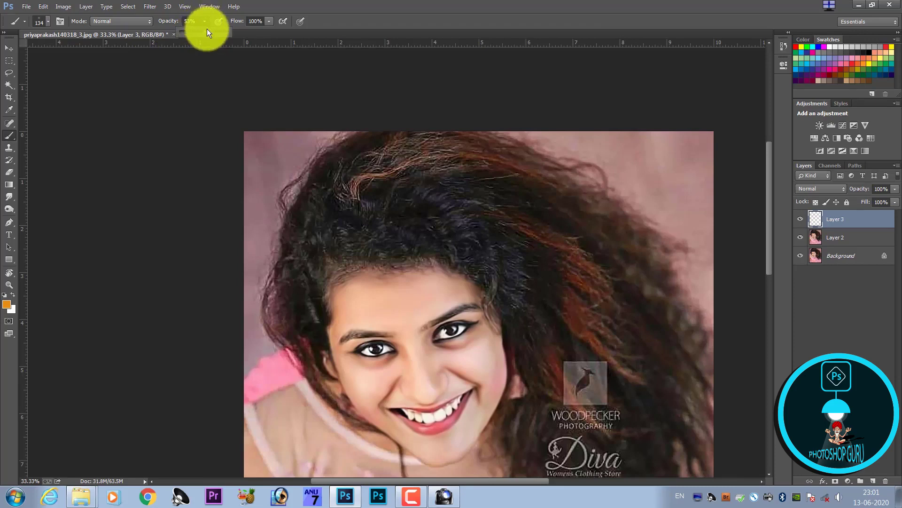
Paint an orange tint across the forehead, redoing the first dab
left_click(410, 290)
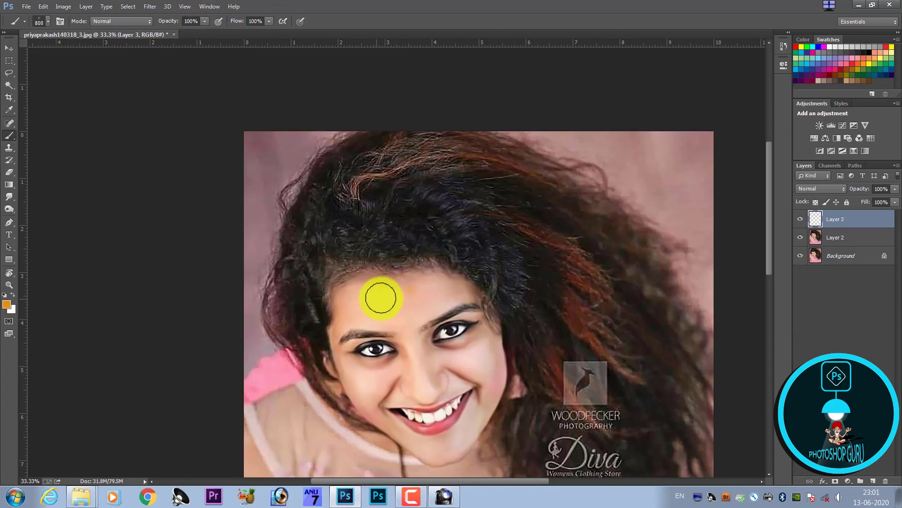
key("ctrl+plus")
key("ctrl+plus")
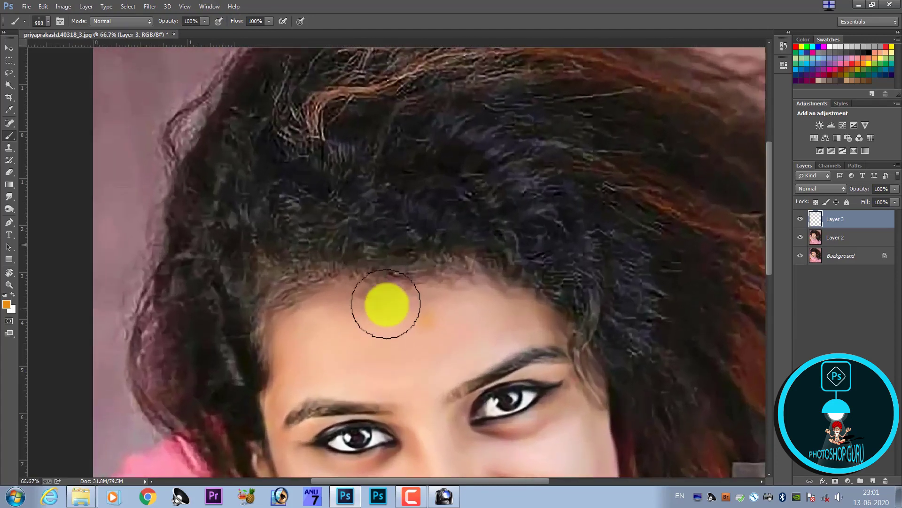
mouse_move(402, 298)
left_mouse_down()
mouse_move(405, 161)
mouse_move(346, 174)
left_mouse_up()
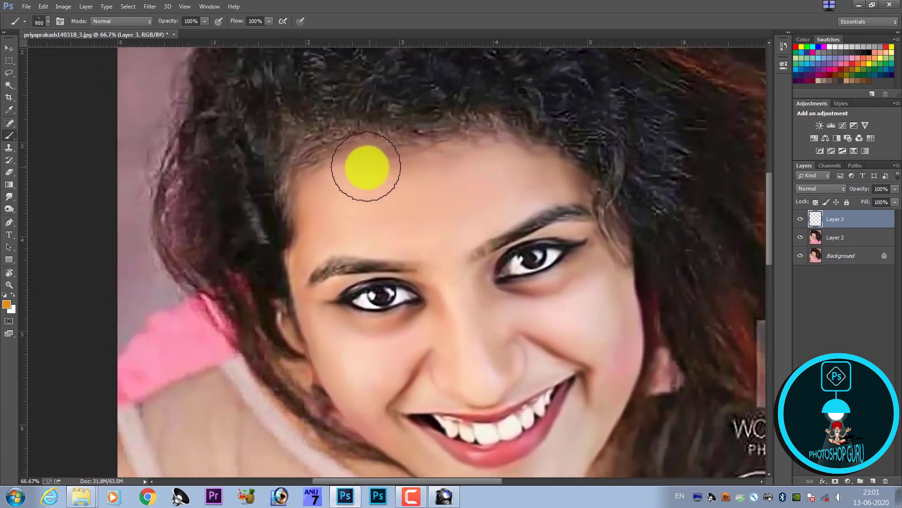
key("ctrl+z")
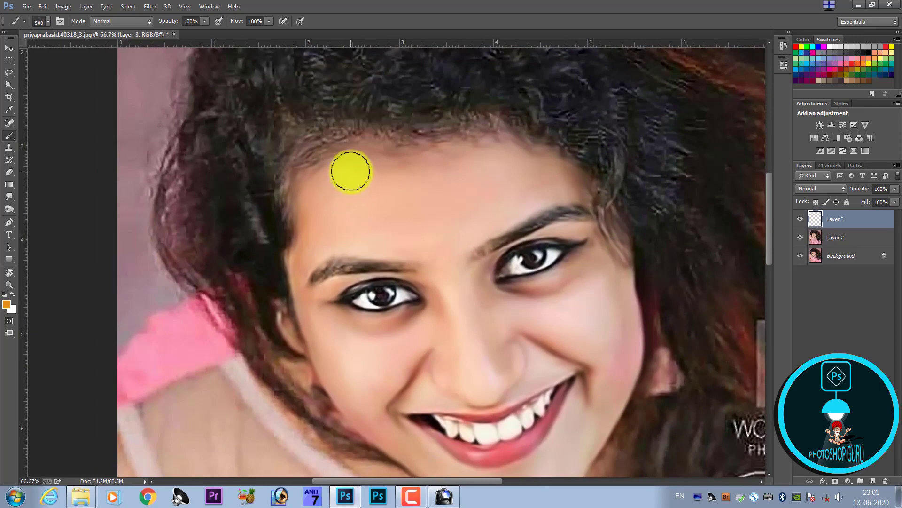
mouse_move(350, 171)
left_mouse_down()
mouse_move(315, 198)
mouse_move(309, 292)
mouse_move(318, 329)
left_mouse_up()
scroll(327, 329, "down", 3)
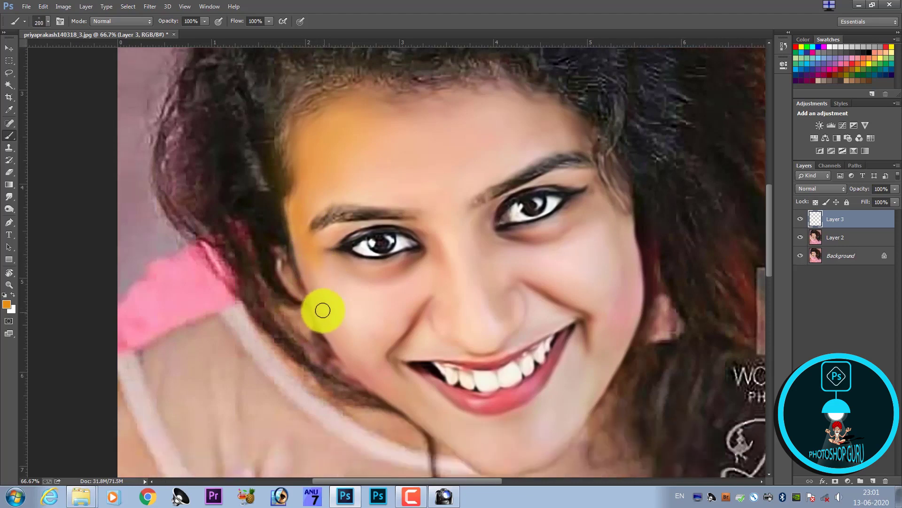
Brush orange along the jawline with a smaller brush, then enlarge the brush for broader strokes
key("bracketleft")
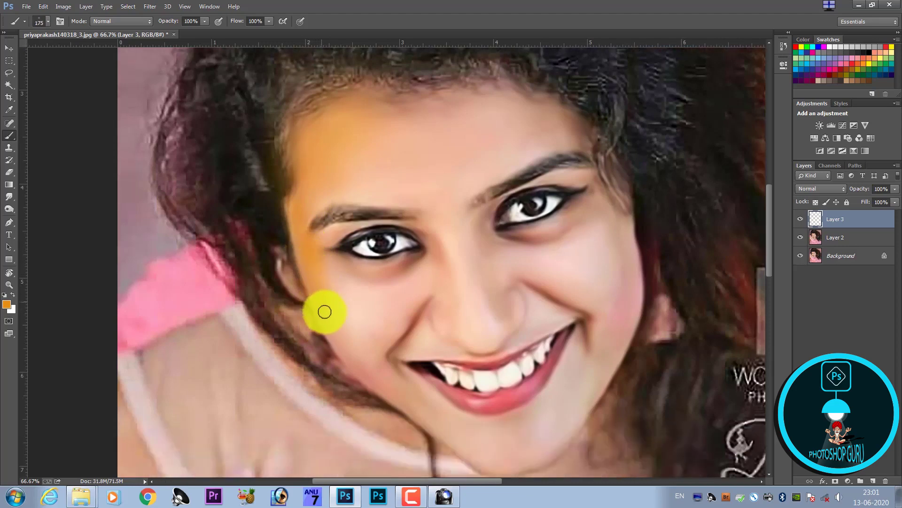
mouse_move(334, 336)
left_mouse_down()
mouse_move(352, 368)
mouse_move(504, 464)
mouse_move(534, 454)
mouse_move(517, 439)
mouse_move(448, 427)
left_mouse_up()
key("bracketright")
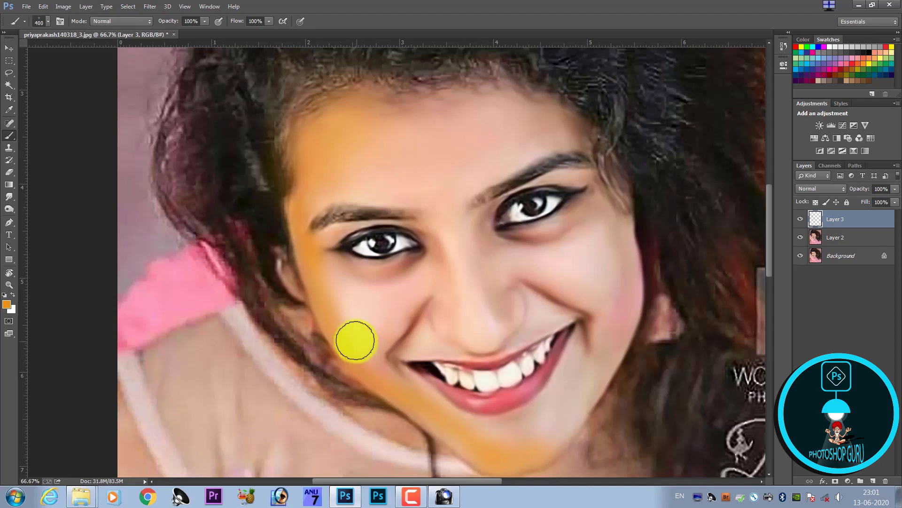
key("bracketright")
key("bracketright")
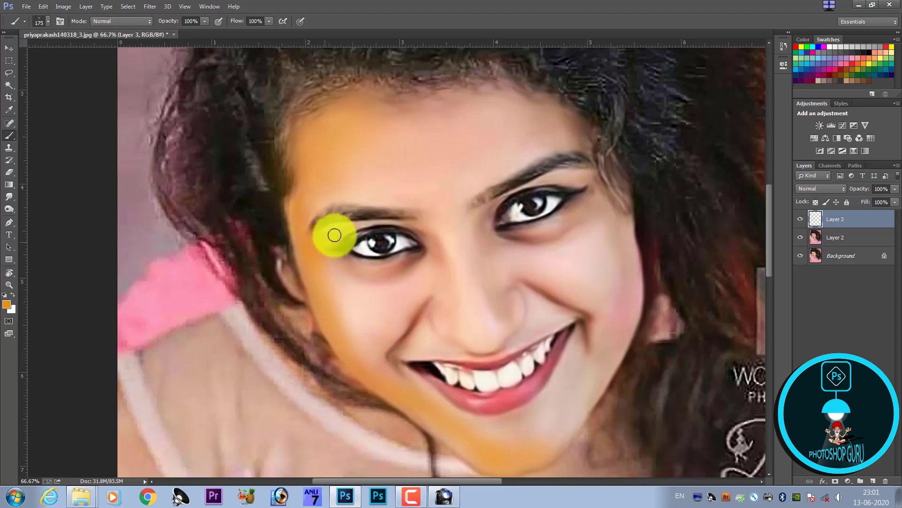
key("bracketright")
key("bracketright")
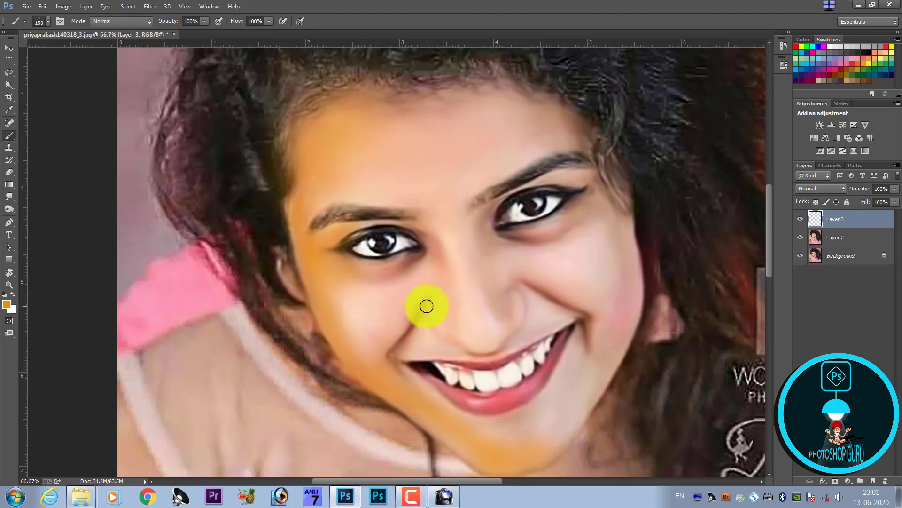
key("bracketright")
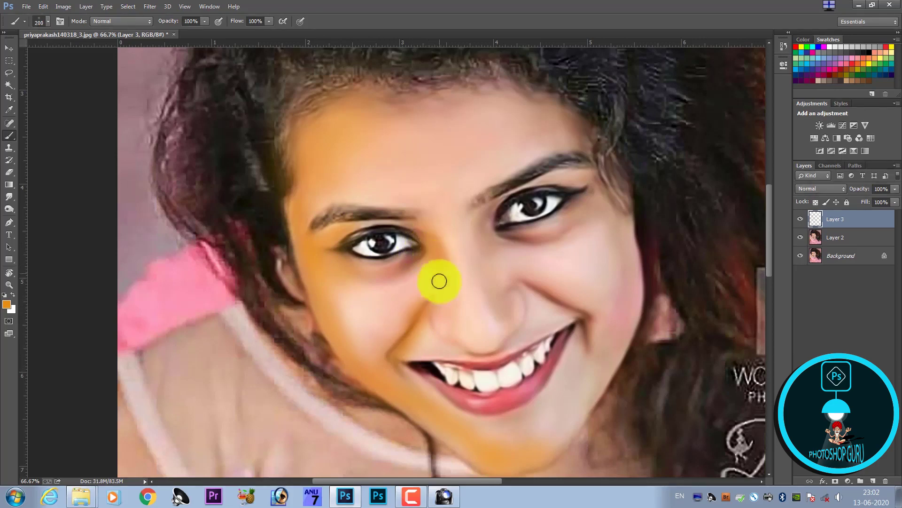
key("bracketright")
key("bracketright")
key("bracketright")
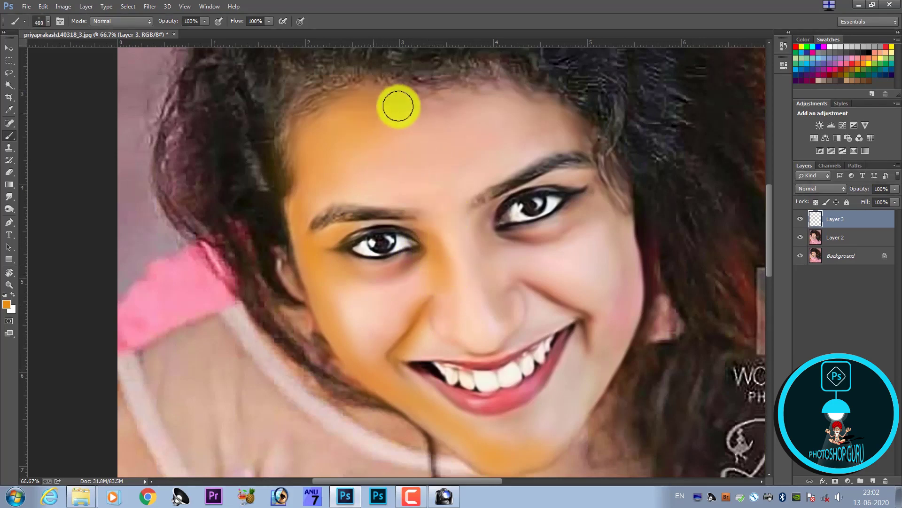
key("ctrl+minus")
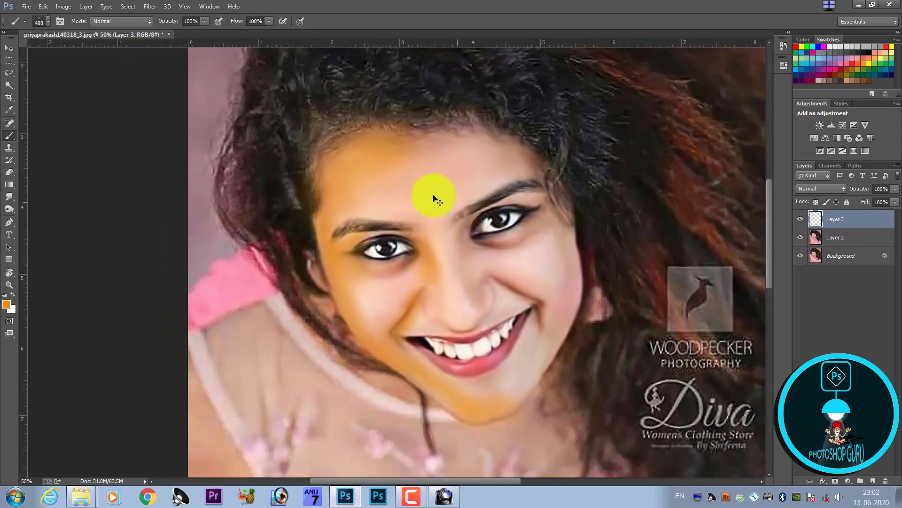
Paint orange strokes up and down the left edge of the hair
left_click_drag(332, 157, 362, 302)
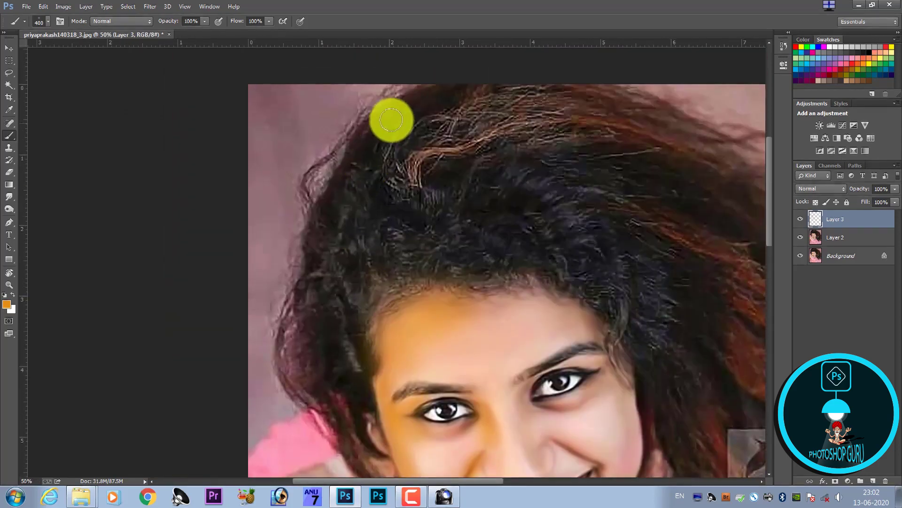
mouse_move(391, 120)
left_mouse_down()
mouse_move(369, 137)
mouse_move(337, 194)
mouse_move(316, 247)
mouse_move(308, 318)
left_mouse_up()
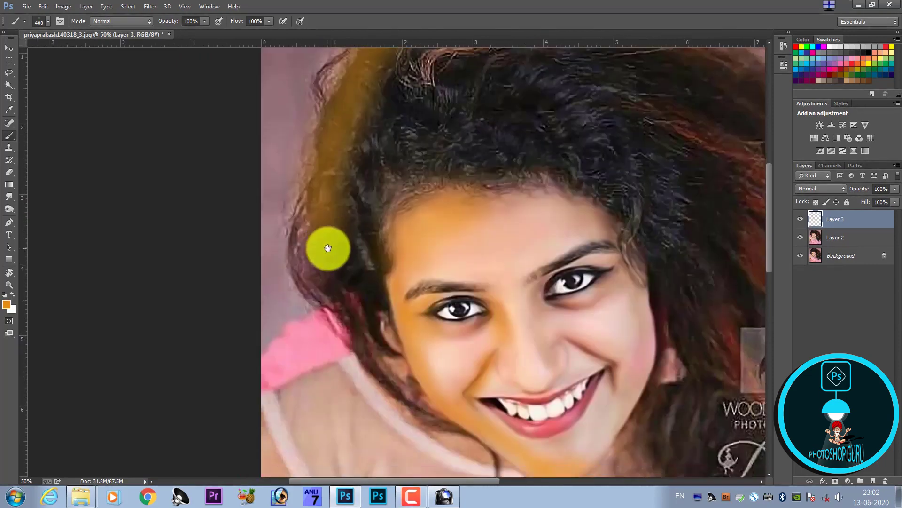
scroll(327, 248, "down", 3)
left_click_drag(322, 258, 352, 306)
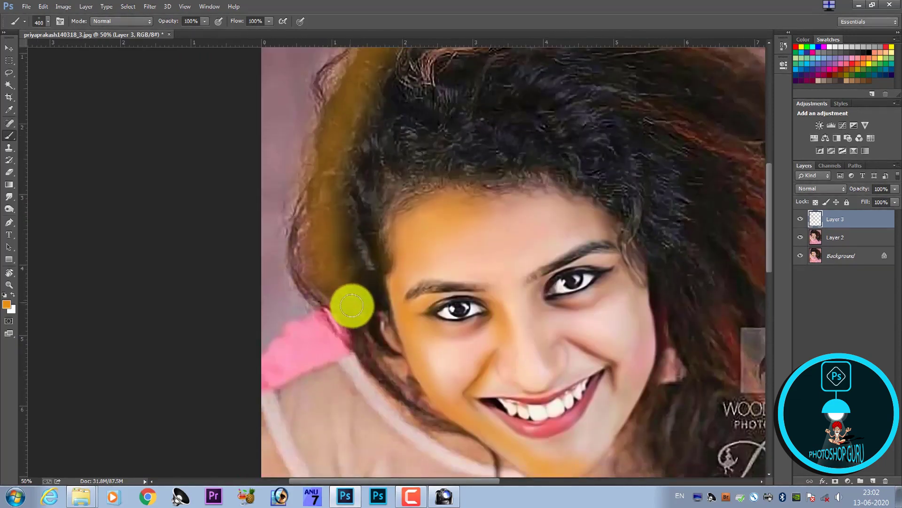
mouse_move(377, 218)
left_mouse_down()
mouse_move(336, 302)
mouse_move(339, 213)
mouse_move(378, 107)
left_mouse_up()
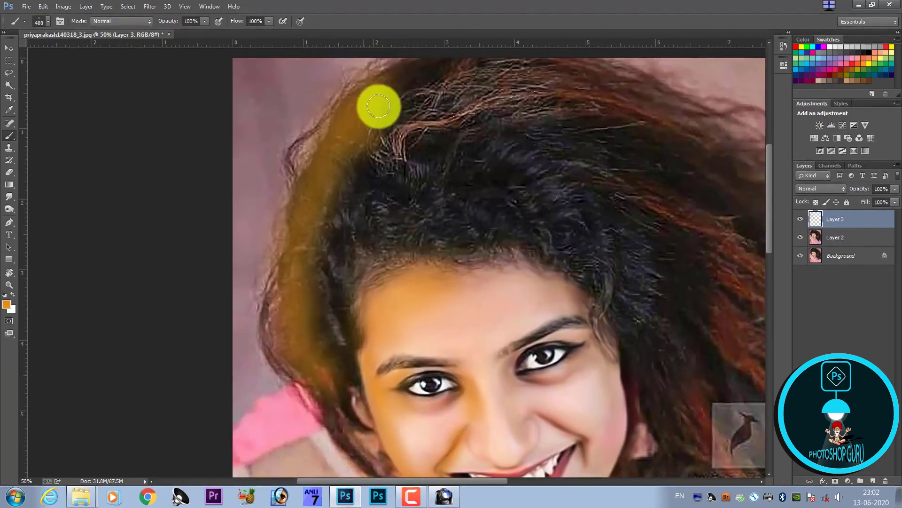
Pan and zoom to 66.7% to bring the eyes and smile into view
scroll(332, 236, "up", 2)
scroll(333, 236, "right", 3)
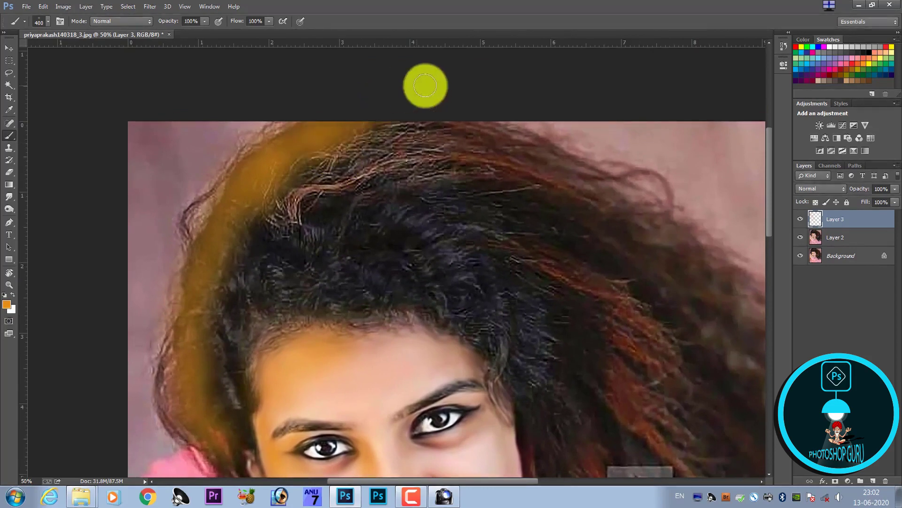
scroll(389, 239, "down", 4)
scroll(413, 202, "down", 3)
scroll(414, 202, "left", 2)
left_click_drag(403, 198, 402, 277)
scroll(401, 266, "up", 1)
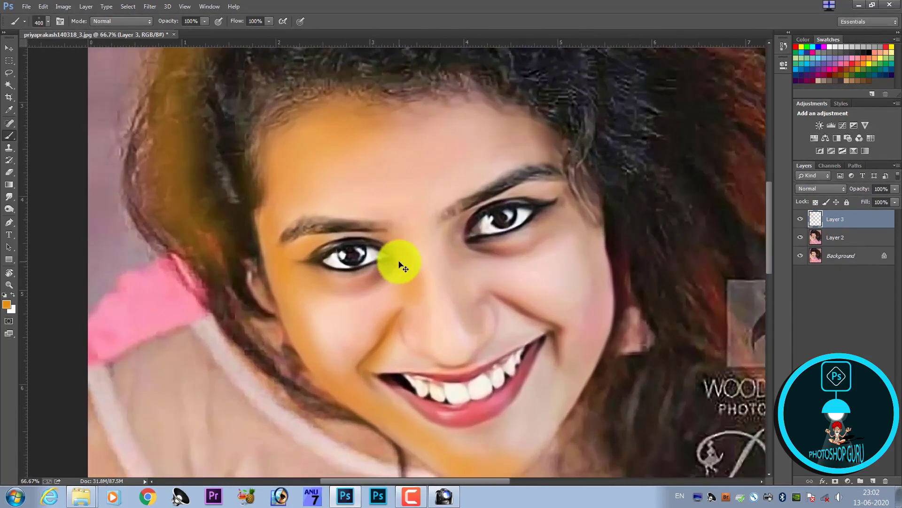
left_click_drag(393, 236, 353, 277)
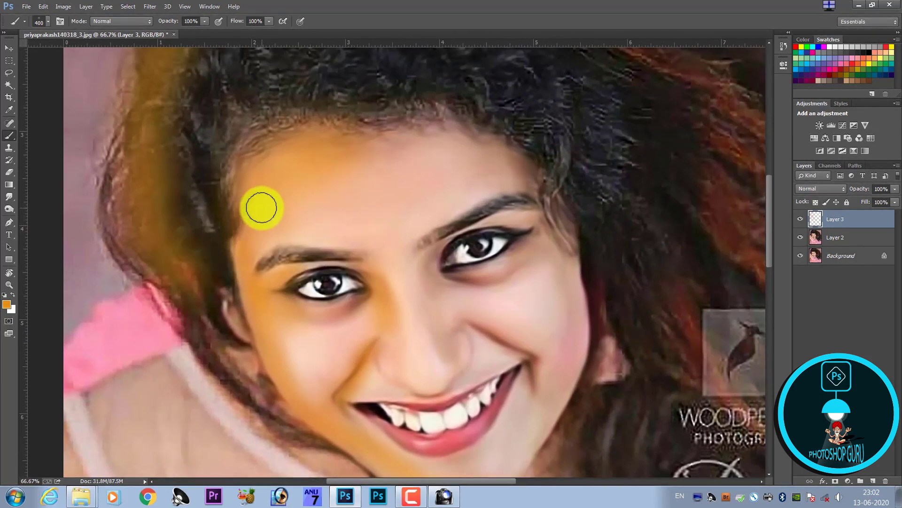
Switch the foreground colour to pink (#e885ac) and resize the brush
left_click(7, 307)
left_click(411, 190)
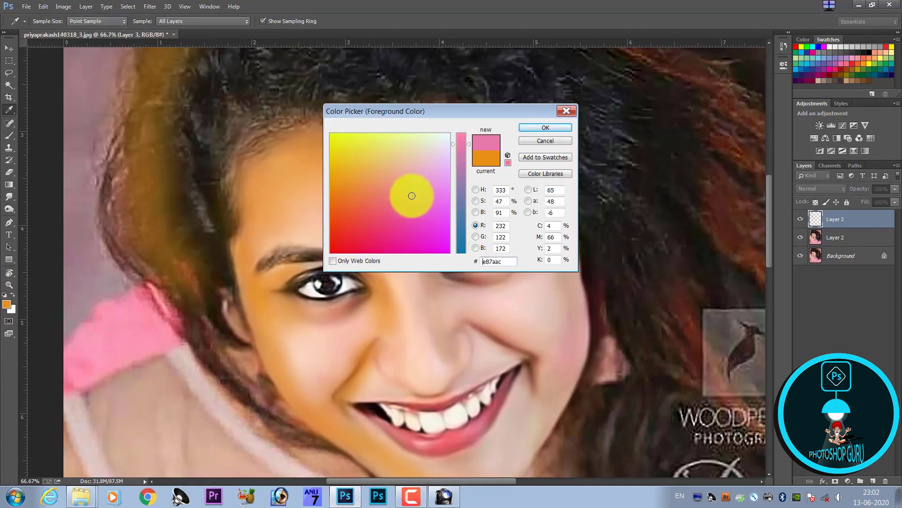
left_click(545, 127)
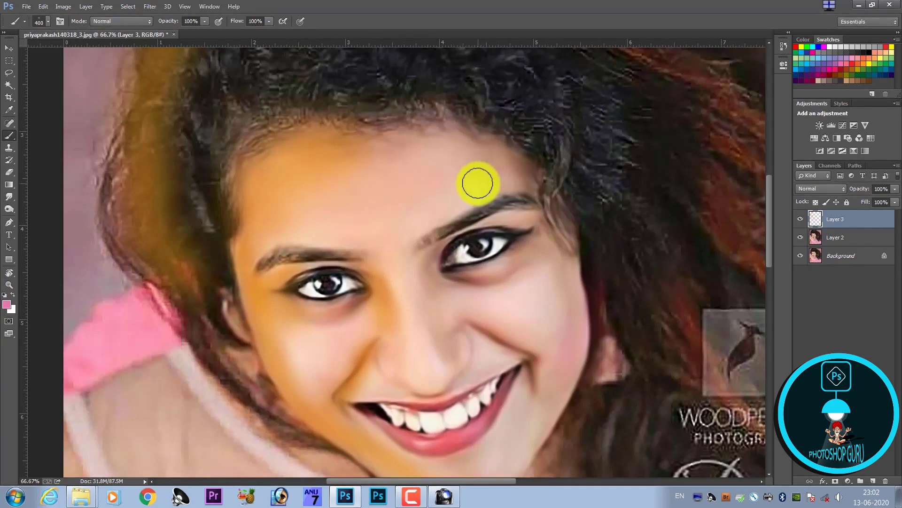
key("bracketright")
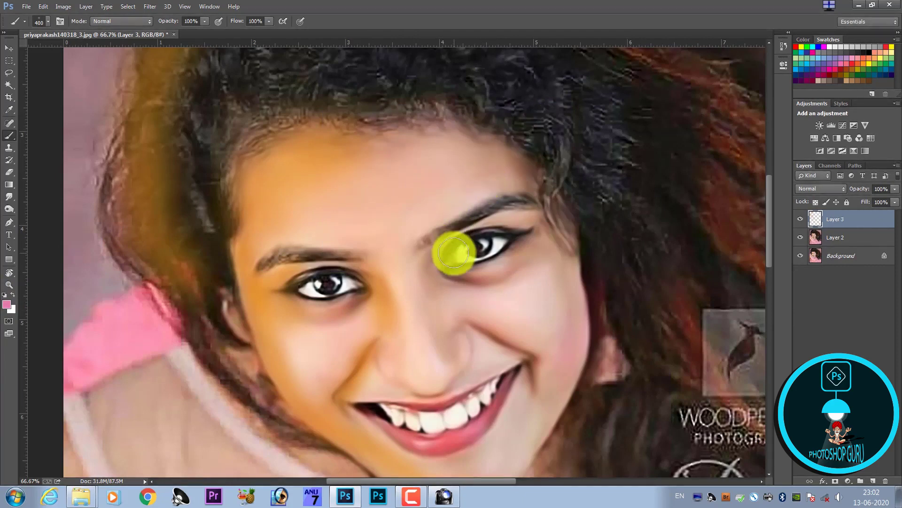
key("bracketright")
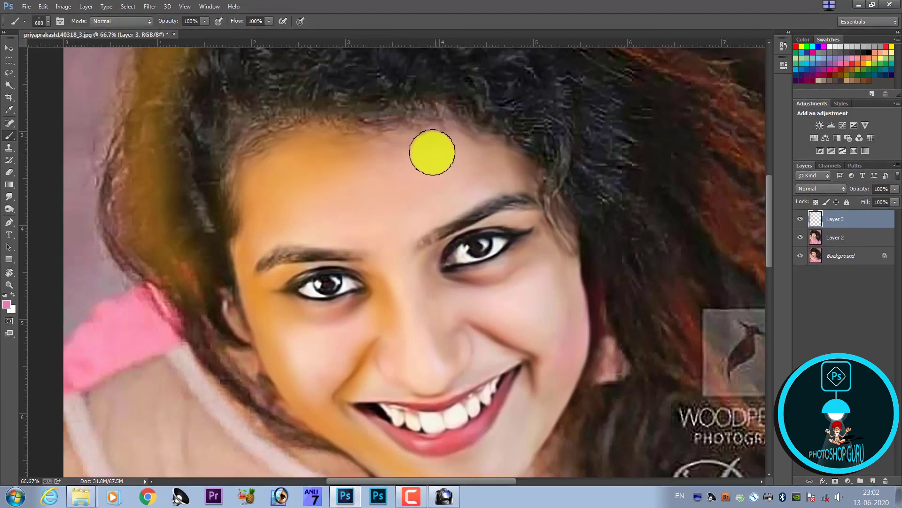
key("bracketleft")
key("bracketleft")
key("bracketleft")
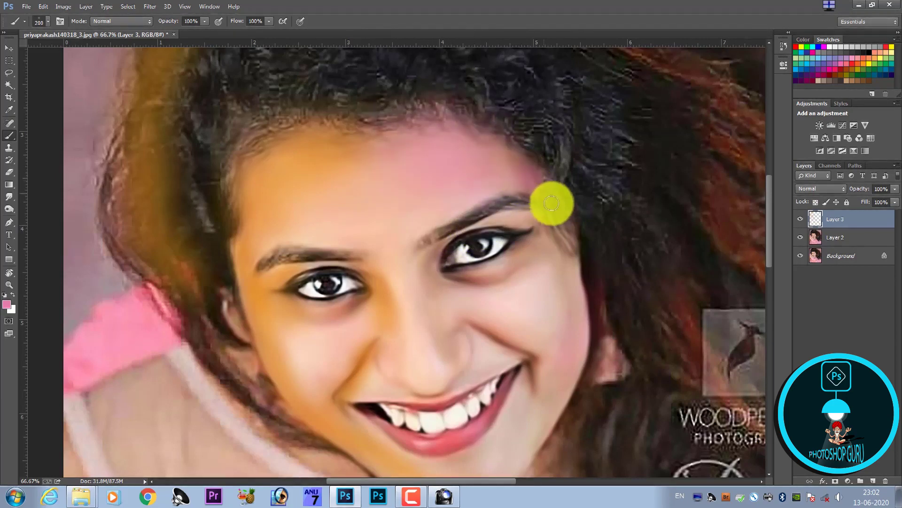
key("bracketright")
key("bracketright")
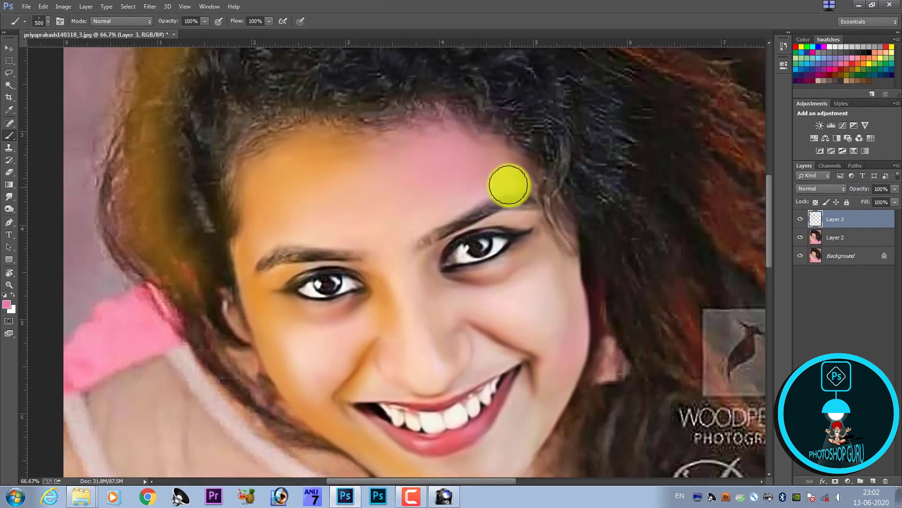
Paint pink over the temple and right edge of the face, then shrink the brush
mouse_move(509, 184)
left_mouse_down()
mouse_move(522, 174)
mouse_move(558, 202)
mouse_move(574, 315)
left_mouse_up()
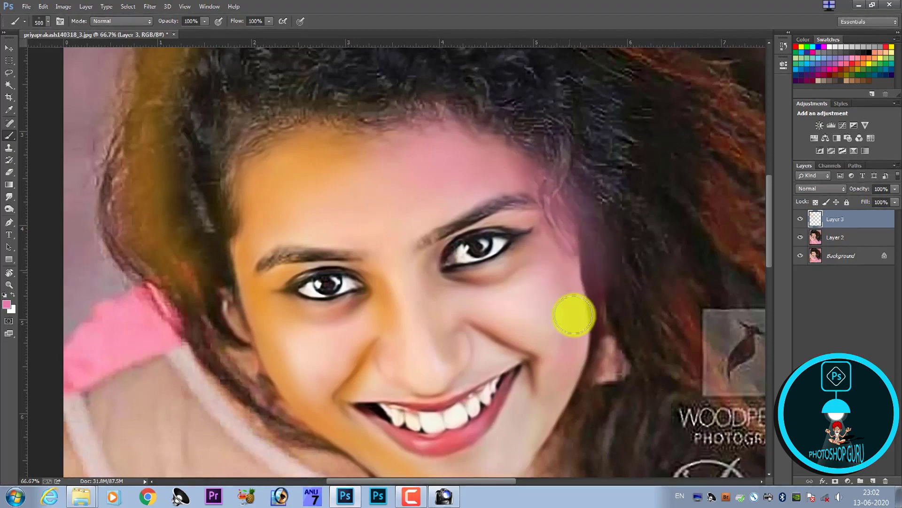
mouse_move(559, 371)
left_mouse_down()
mouse_move(557, 228)
mouse_move(560, 256)
mouse_move(530, 336)
mouse_move(542, 354)
mouse_move(516, 263)
mouse_move(540, 256)
mouse_move(594, 316)
mouse_move(575, 337)
left_mouse_up()
left_click_drag(556, 227, 485, 373)
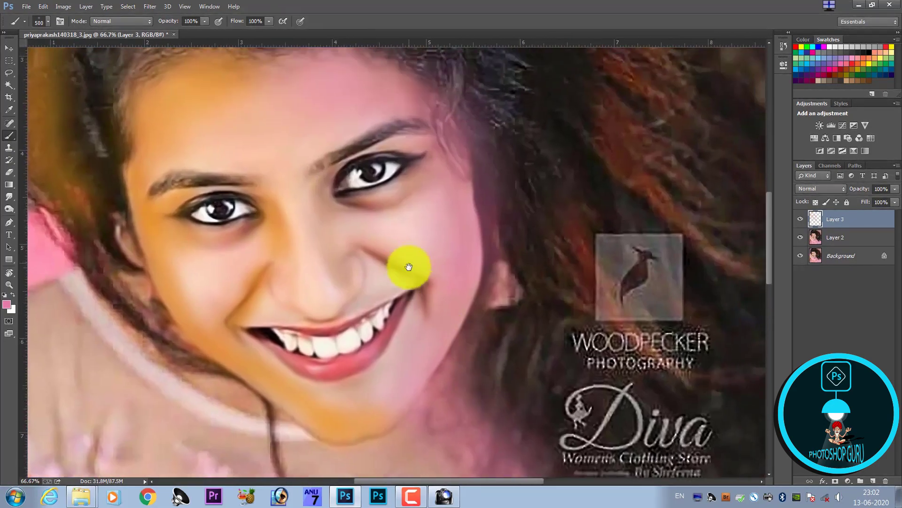
left_click_drag(409, 264, 409, 323)
key("bracketleft")
key("bracketleft")
key("bracketleft")
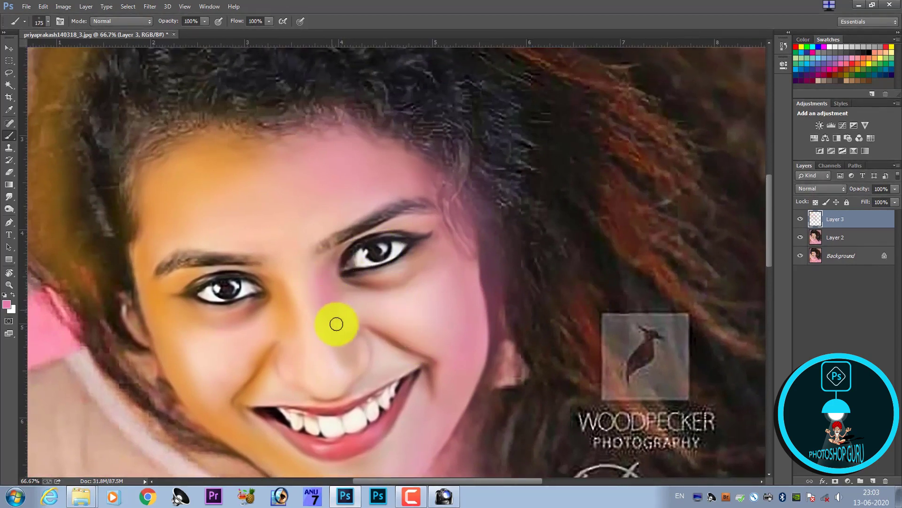
key("bracketleft")
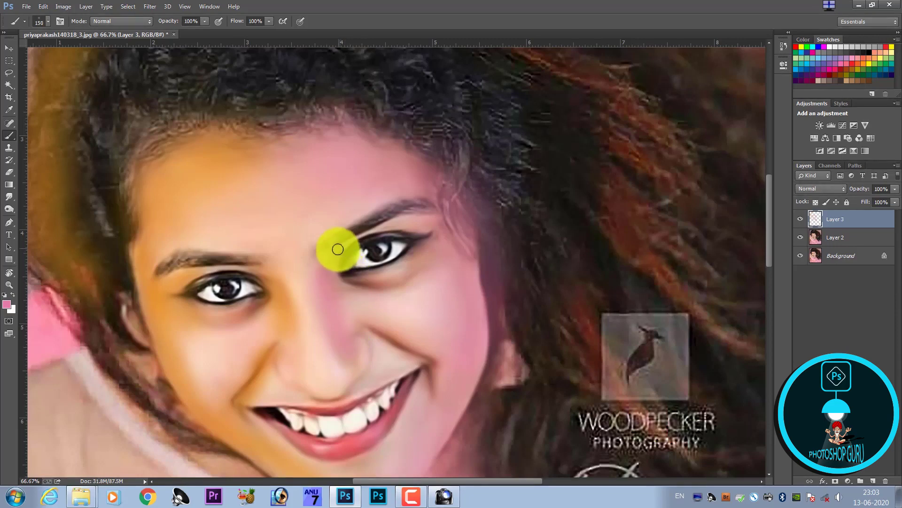
key("bracketleft")
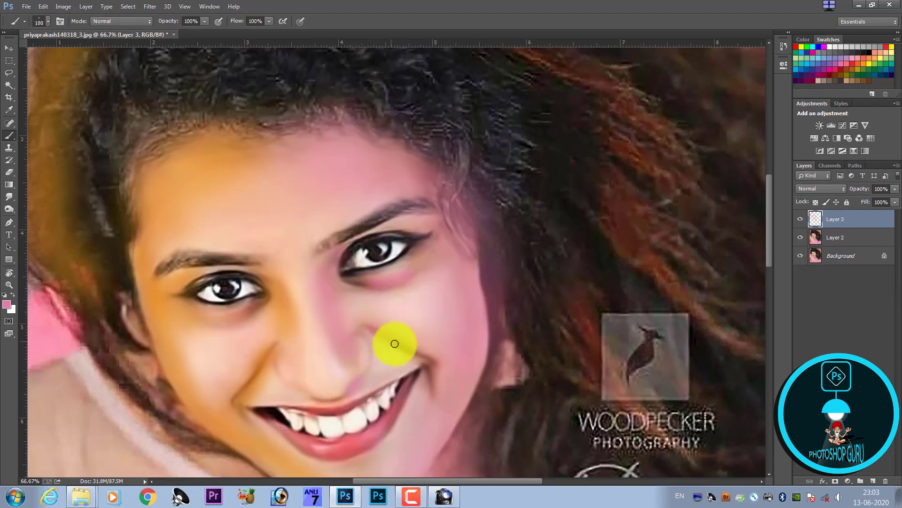
Paint pink over the top and right hair with a very large brush, and set Layer 3 to Color blend
key("ctrl+minus")
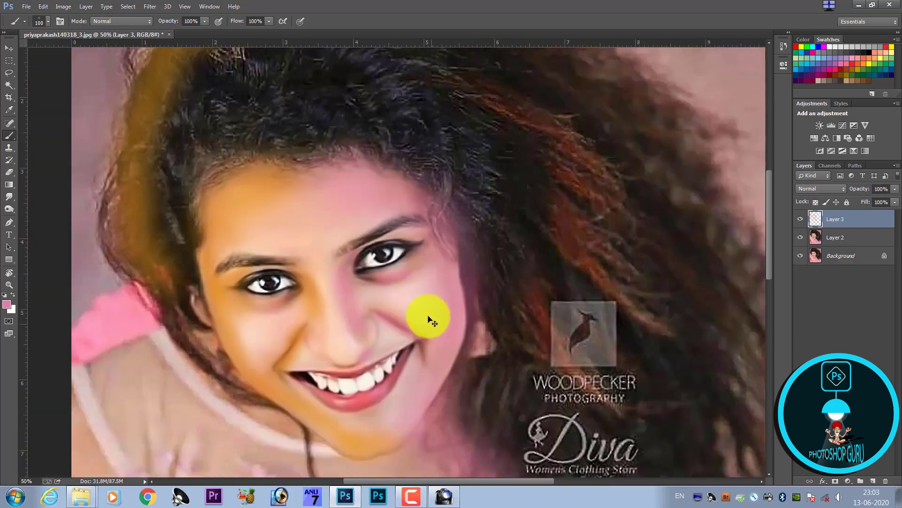
key("ctrl+minus")
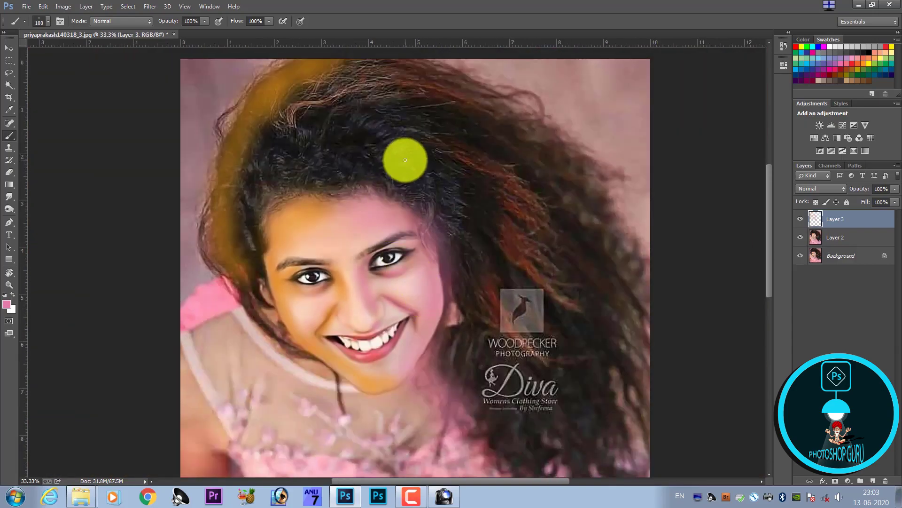
key("bracketright")
key("bracketright")
key("bracketright")
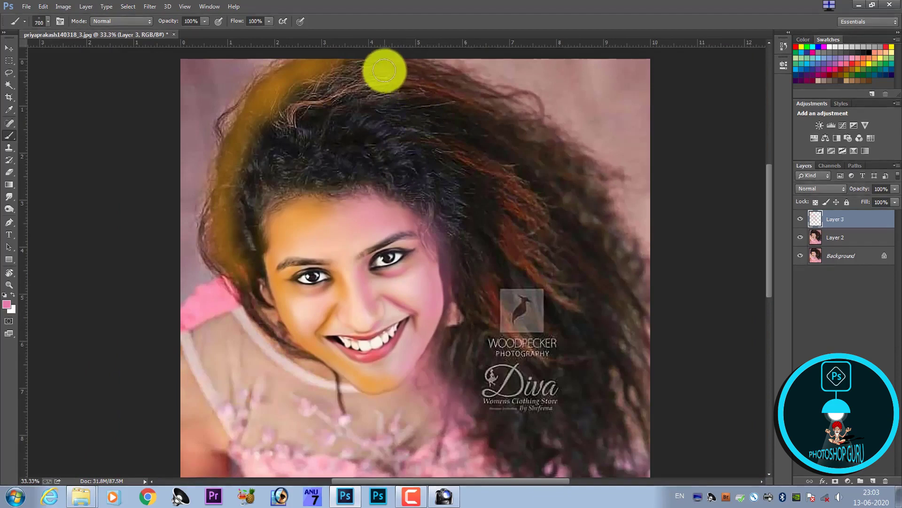
mouse_move(384, 70)
left_mouse_down()
mouse_move(603, 257)
mouse_move(601, 434)
left_mouse_up()
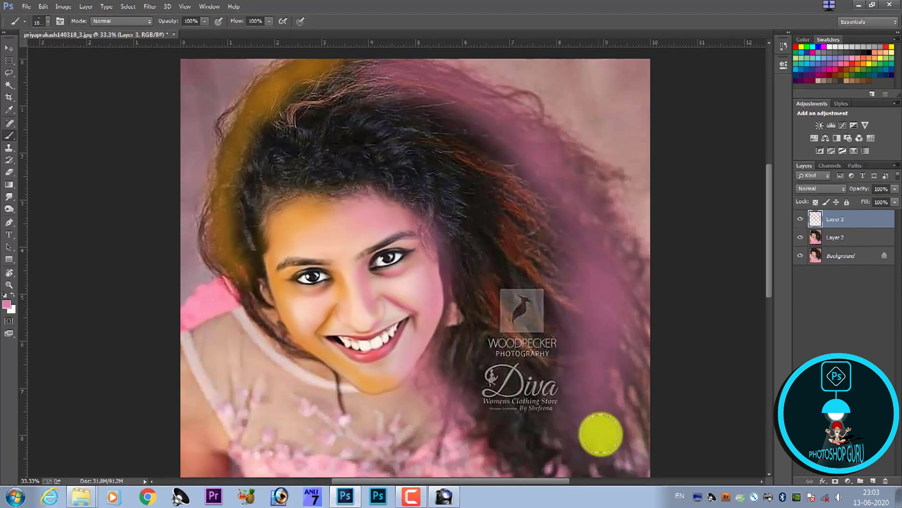
left_click(812, 189)
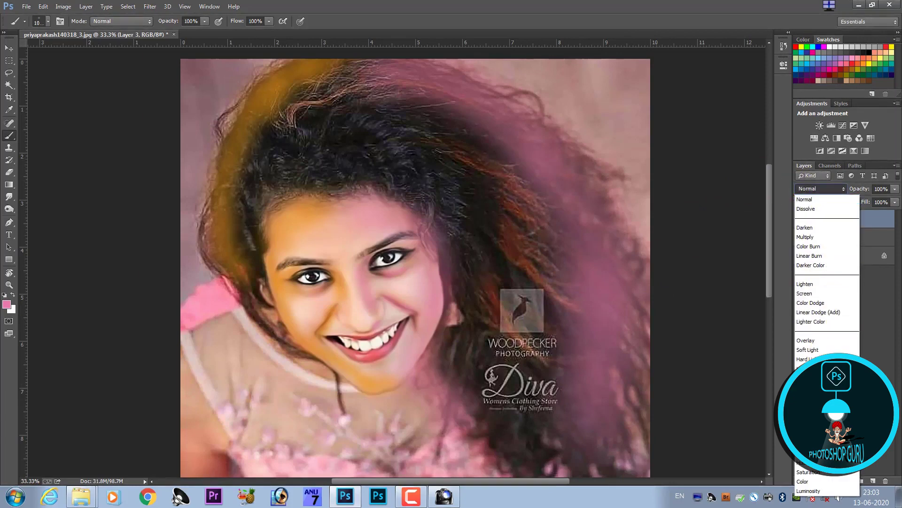
left_click(810, 480)
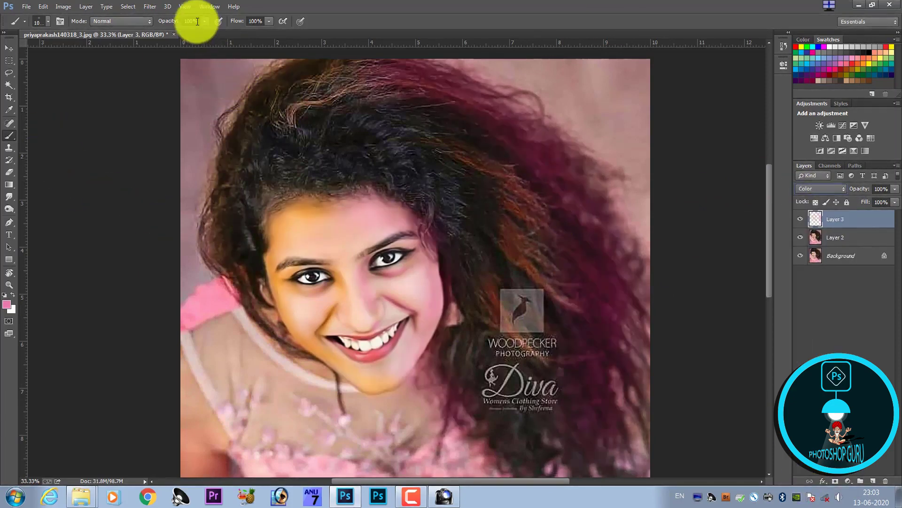
Apply a Gaussian Blur of about 123.4 pixels to Layer 3
left_click(150, 6)
mouse_move(157, 140)
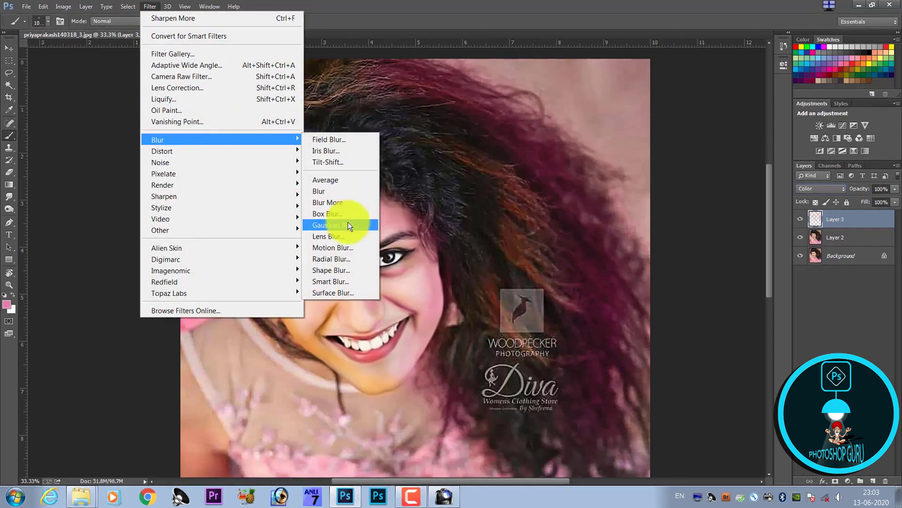
left_click(348, 223)
left_click_drag(438, 256, 446, 257)
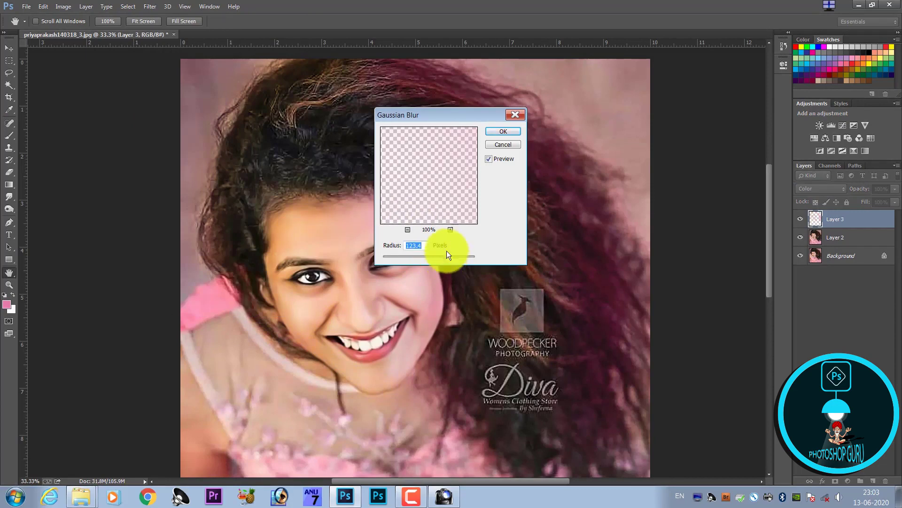
left_click(504, 131)
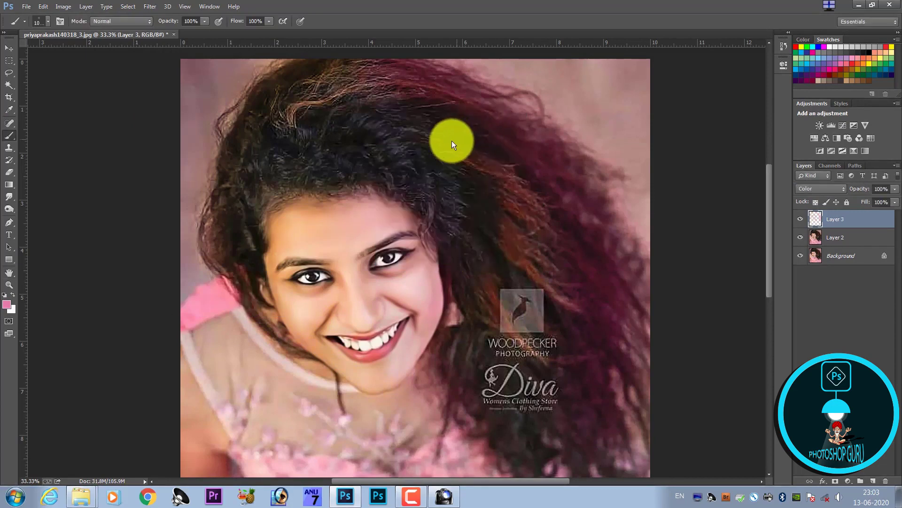
Hide the tint layer to compare, then brush a light blue-teal tint over the upper hair
left_click(799, 220)
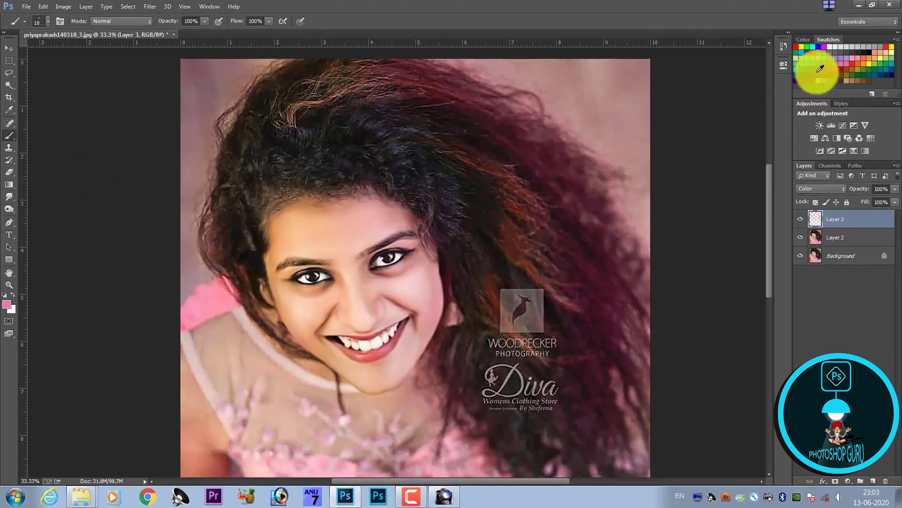
left_click(821, 55)
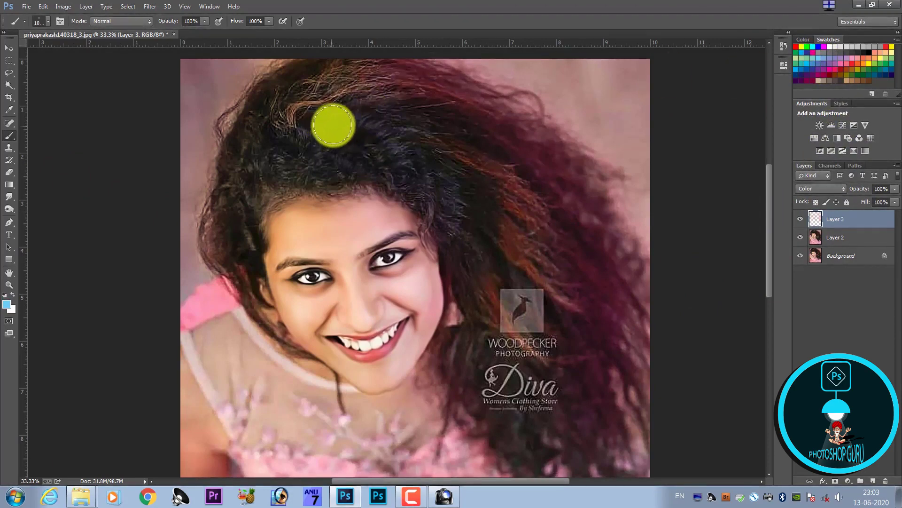
mouse_move(317, 104)
left_mouse_down()
mouse_move(430, 95)
mouse_move(423, 115)
mouse_move(337, 148)
mouse_move(409, 170)
mouse_move(467, 175)
mouse_move(570, 262)
mouse_move(599, 264)
left_mouse_up()
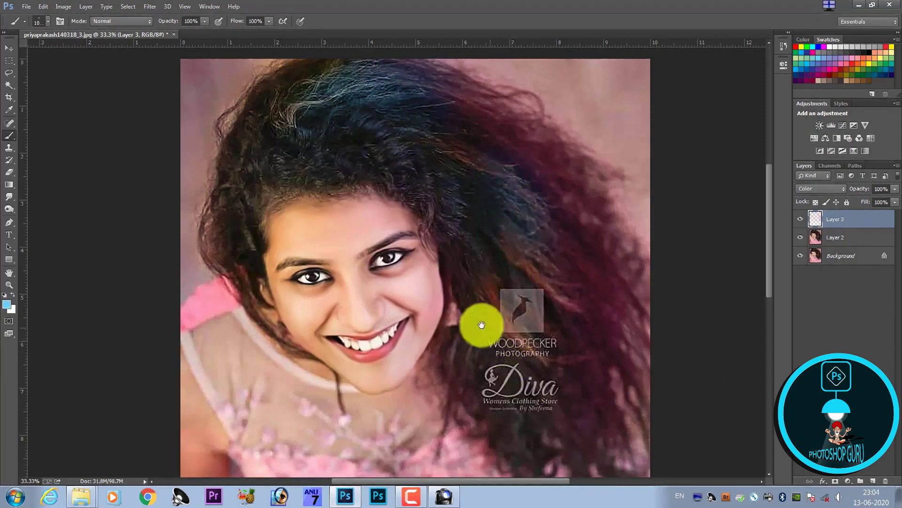
mouse_move(432, 291)
left_mouse_down()
mouse_move(430, 277)
mouse_move(373, 258)
mouse_move(417, 246)
mouse_move(386, 298)
left_mouse_up()
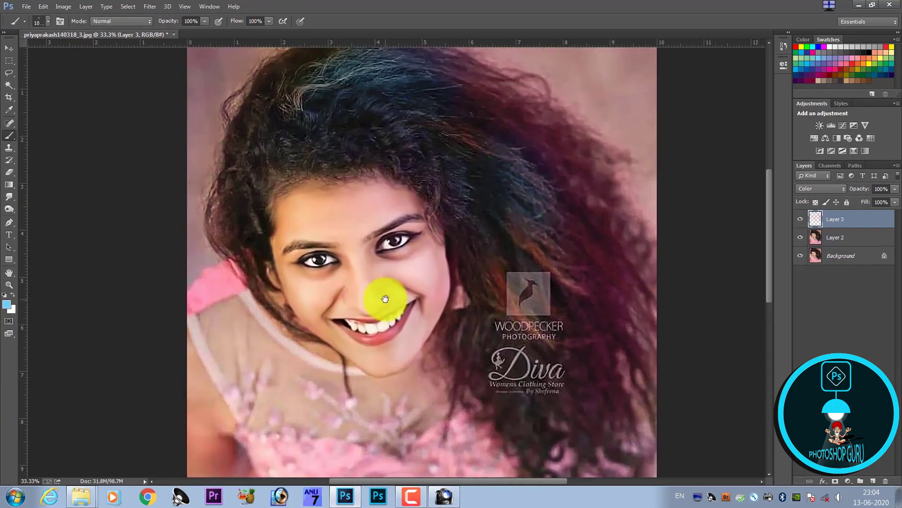
Set the foreground to yellow (#fbf35c) and paint it into the upper-right hair
left_click(879, 57)
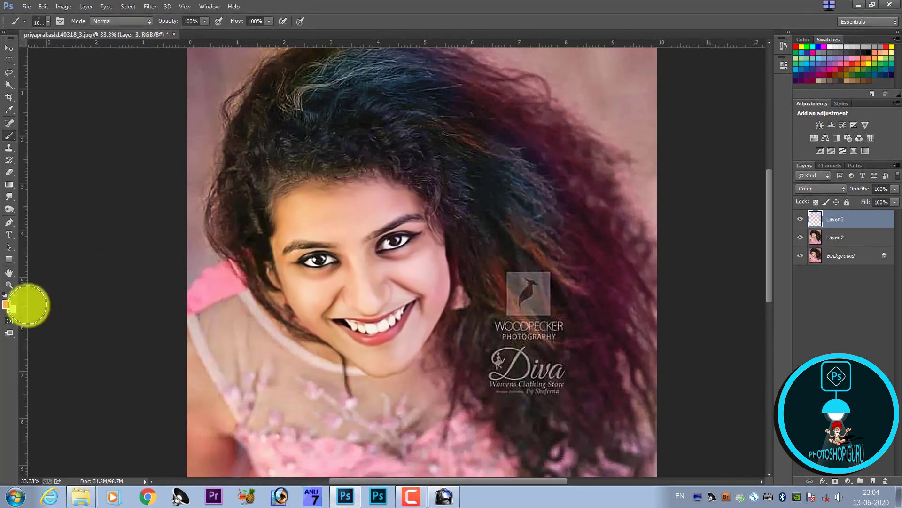
left_click(4, 308)
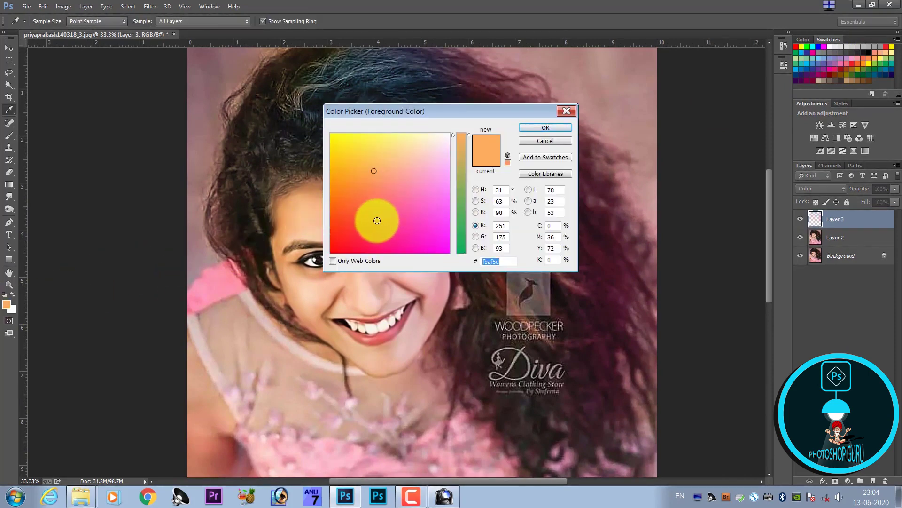
left_click_drag(350, 217, 370, 136)
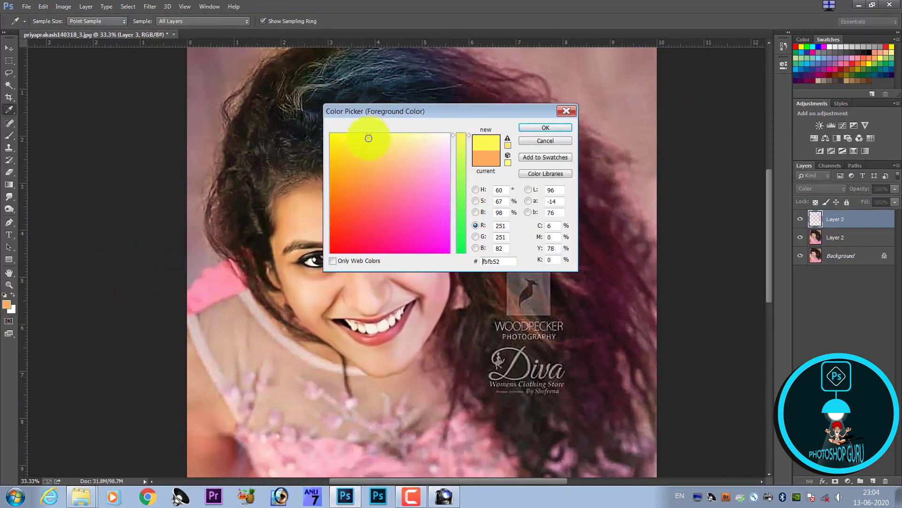
left_click(545, 127)
key("b")
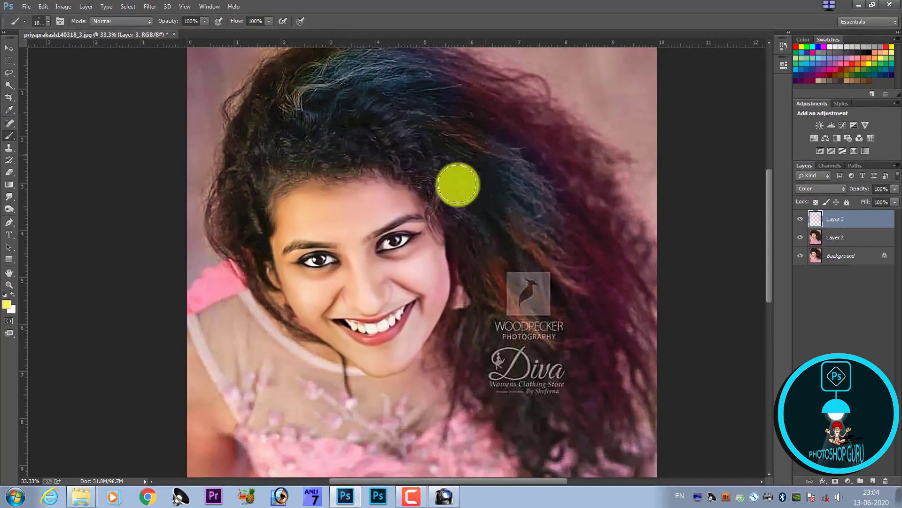
mouse_move(534, 138)
left_mouse_down()
mouse_move(484, 113)
mouse_move(558, 165)
mouse_move(580, 221)
mouse_move(657, 292)
mouse_move(608, 338)
mouse_move(651, 409)
left_mouse_up()
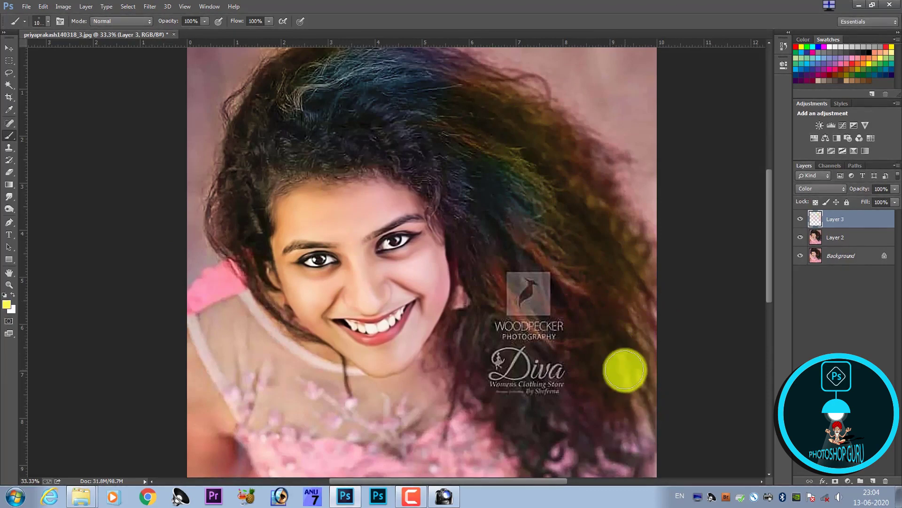
Zoom in on the face and paint yellow across the forehead with a much smaller brush
left_click_drag(579, 384, 558, 302)
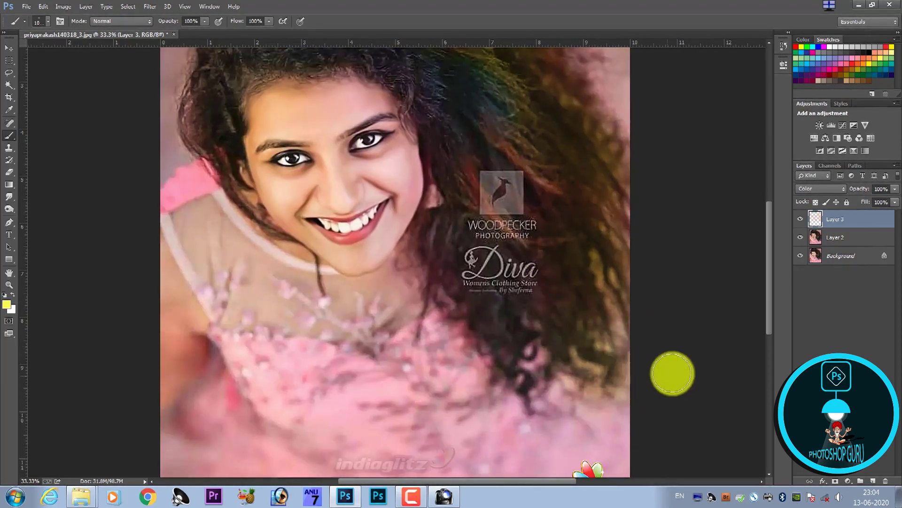
left_click_drag(372, 258, 389, 316)
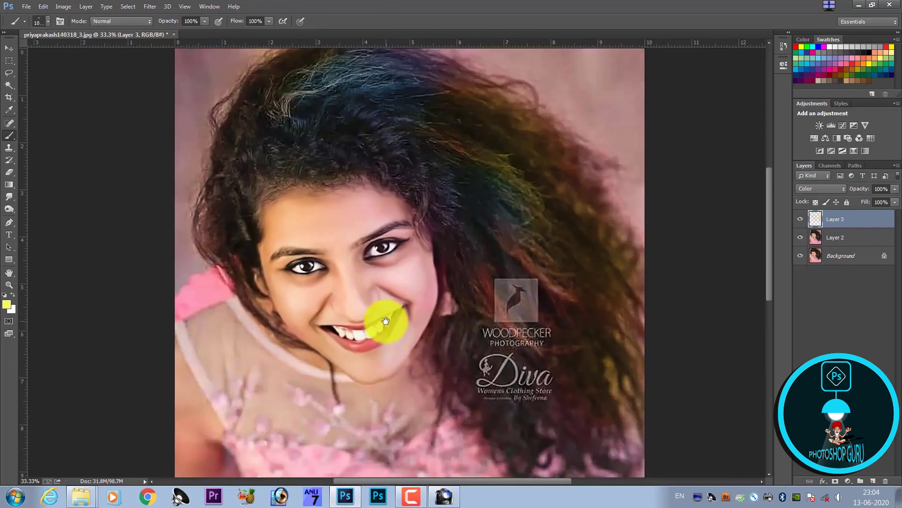
key("ctrl+plus")
key("ctrl+plus")
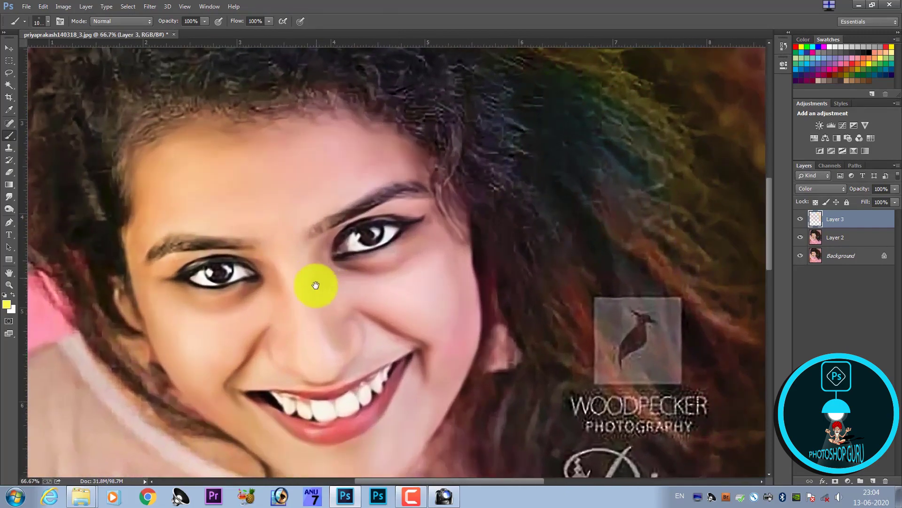
left_click_drag(314, 287, 323, 313)
key("bracketleft")
key("bracketleft")
key("bracketleft")
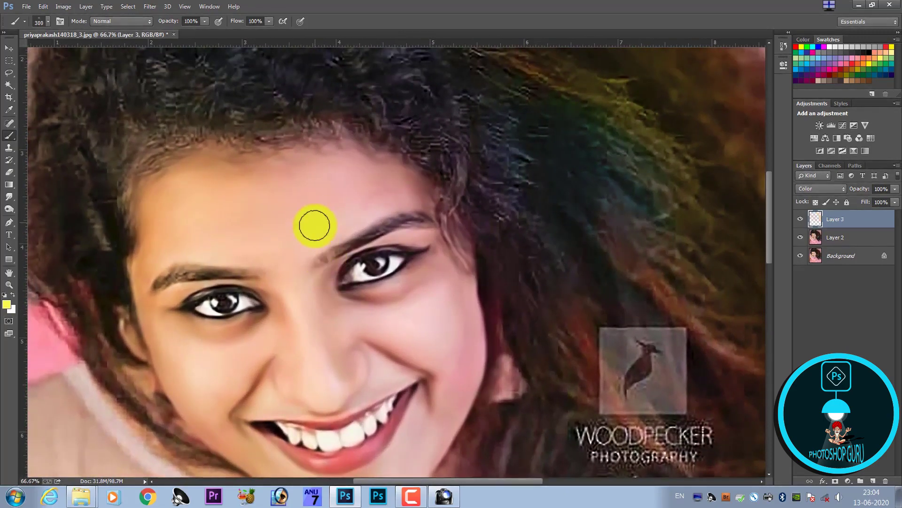
left_click_drag(332, 228, 372, 211)
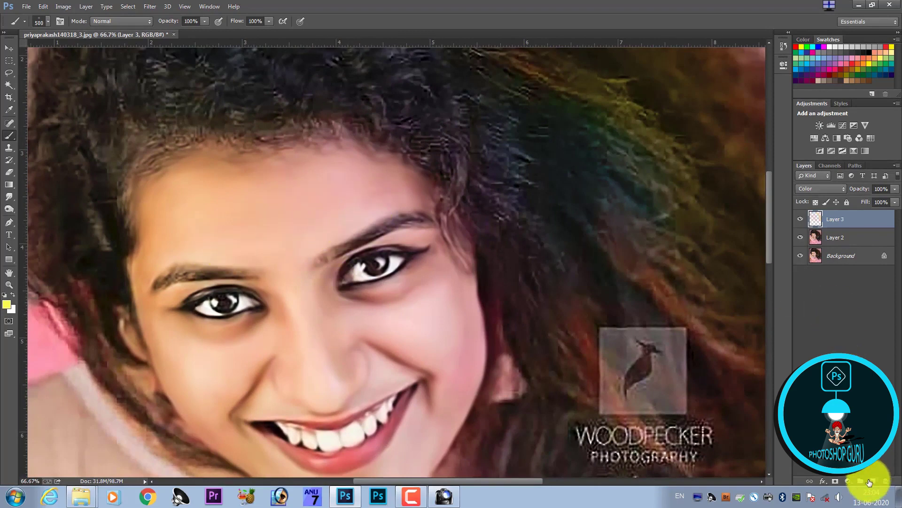
Add a new Layer 4 and set the foreground colour to light cyan
left_click(871, 480)
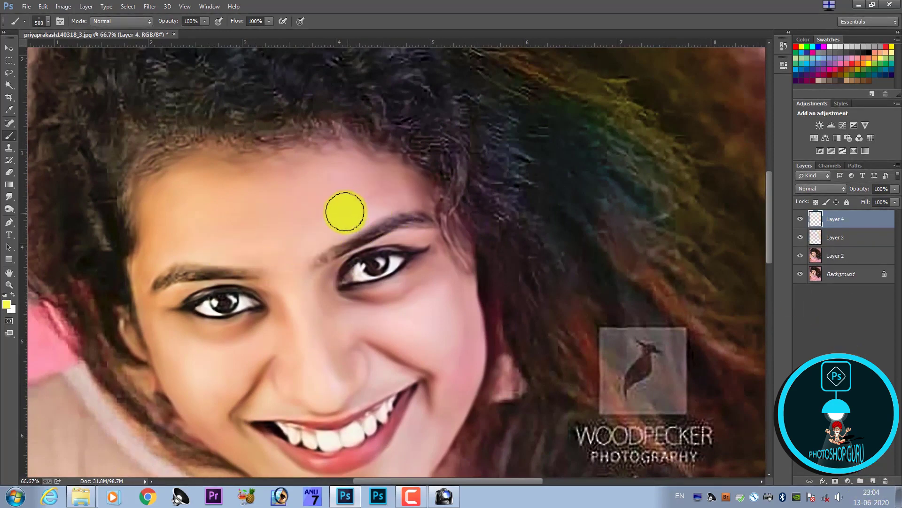
left_click(6, 303)
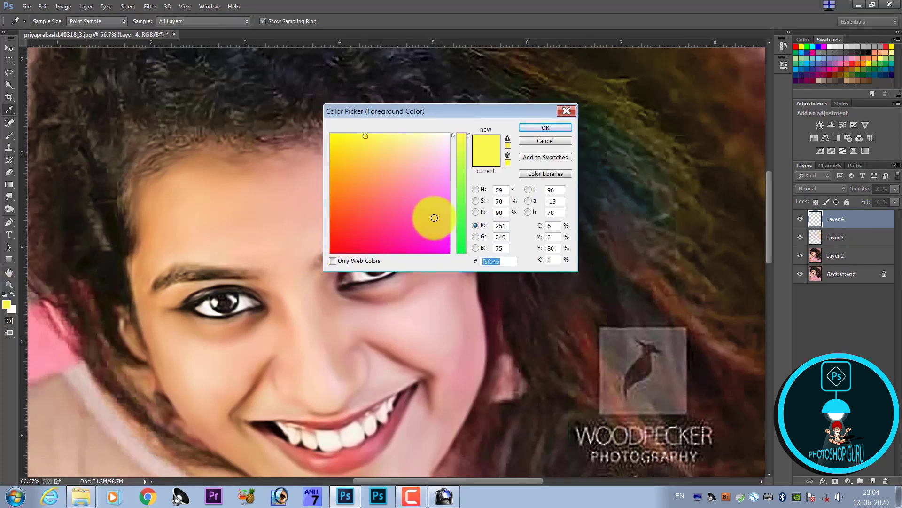
left_click_drag(459, 151, 458, 181)
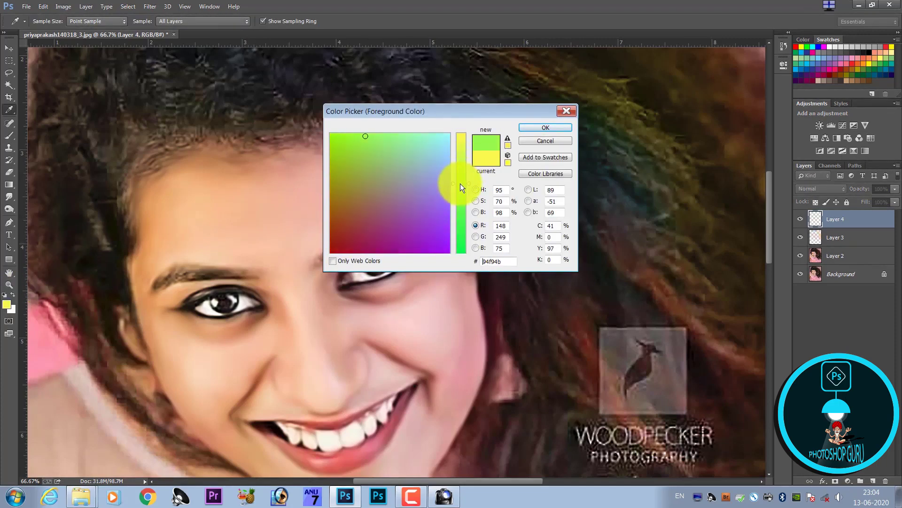
left_click_drag(447, 145, 433, 133)
left_click(543, 127)
Paint pale cyan over the forehead, cheek and chin, shrinking the brush for the chin
key("b")
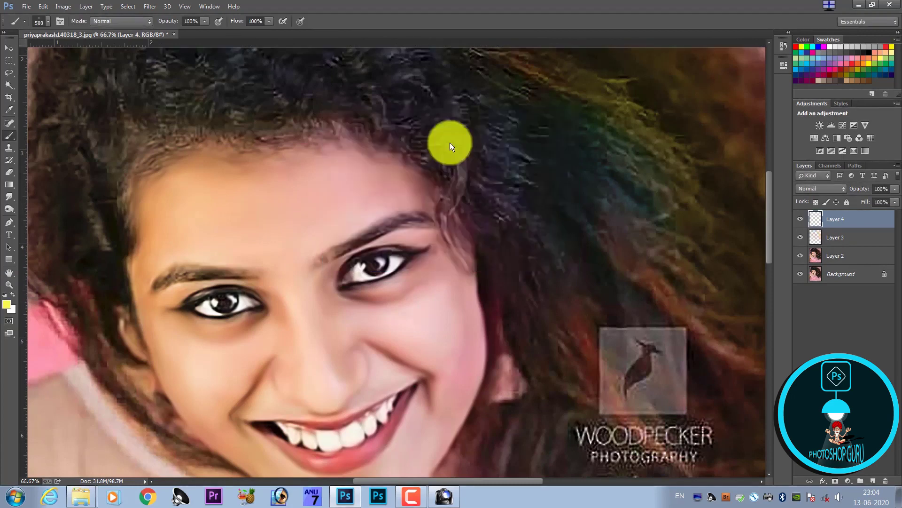
left_click_drag(309, 228, 372, 258)
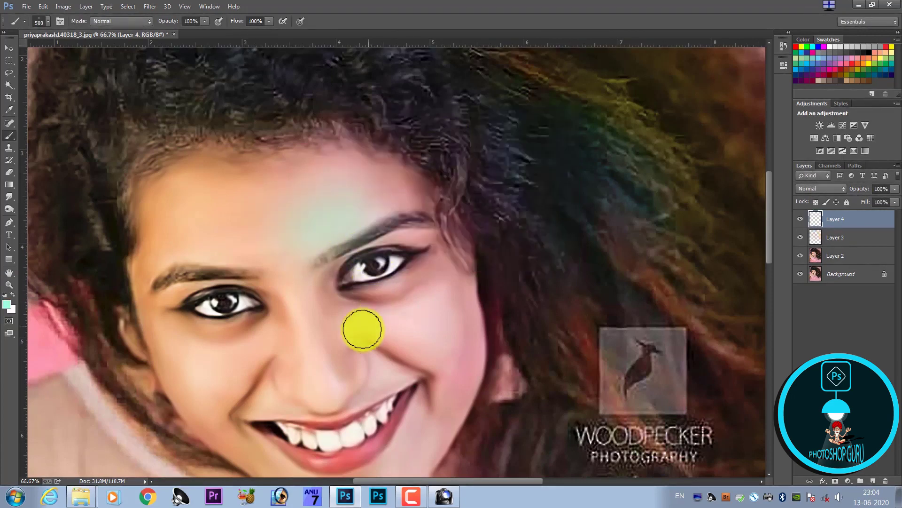
left_click_drag(436, 313, 440, 346)
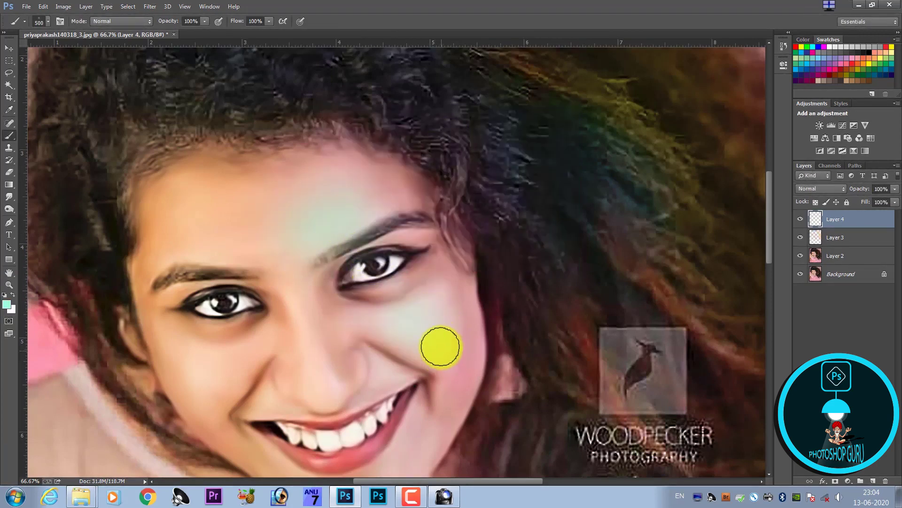
scroll(419, 297, "down", 4)
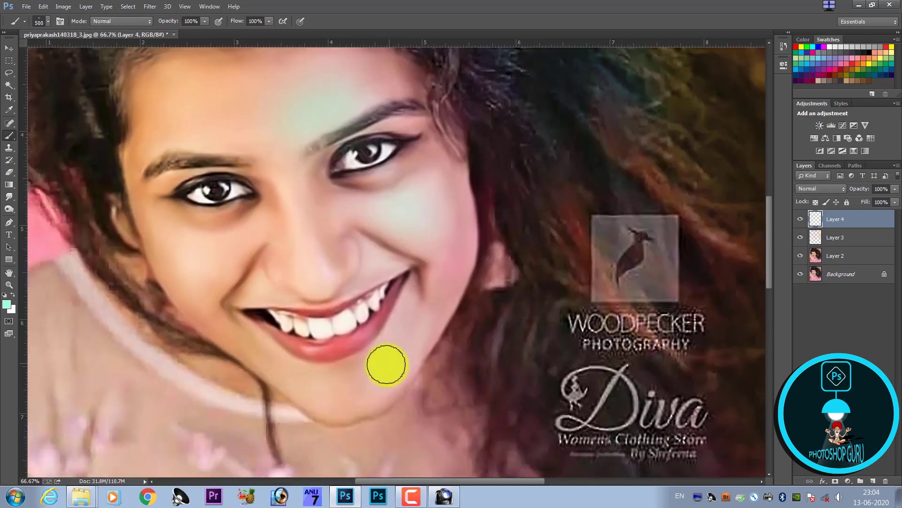
left_click_drag(374, 379, 429, 353)
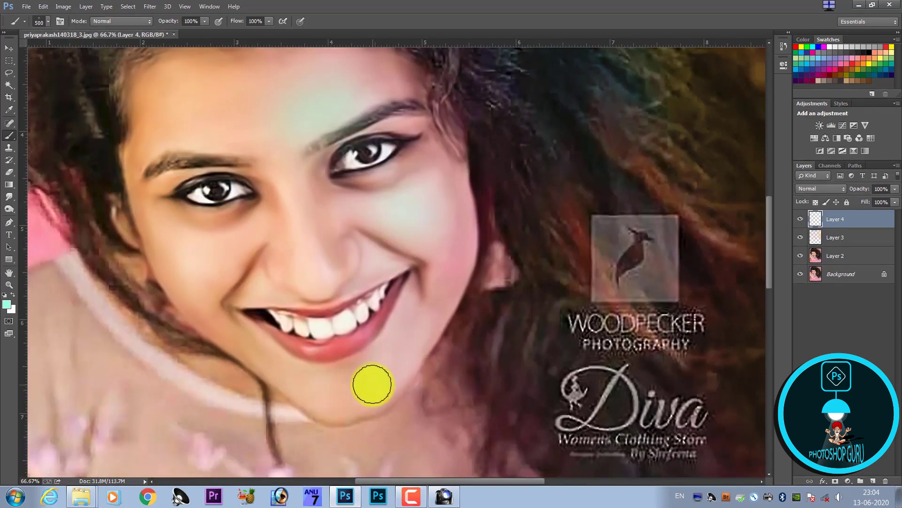
key("bracketleft")
key("bracketleft")
key("bracketleft")
left_click(381, 372)
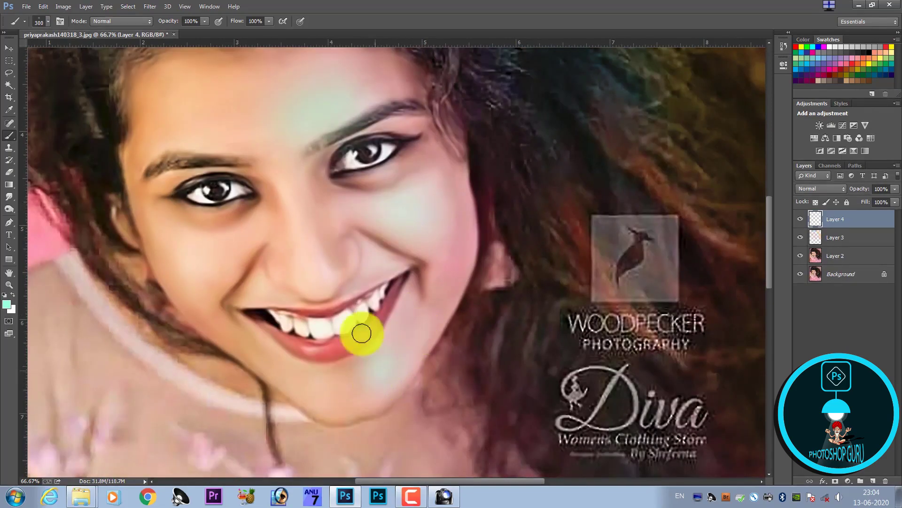
key("bracketleft")
key("bracketleft")
key("bracketleft")
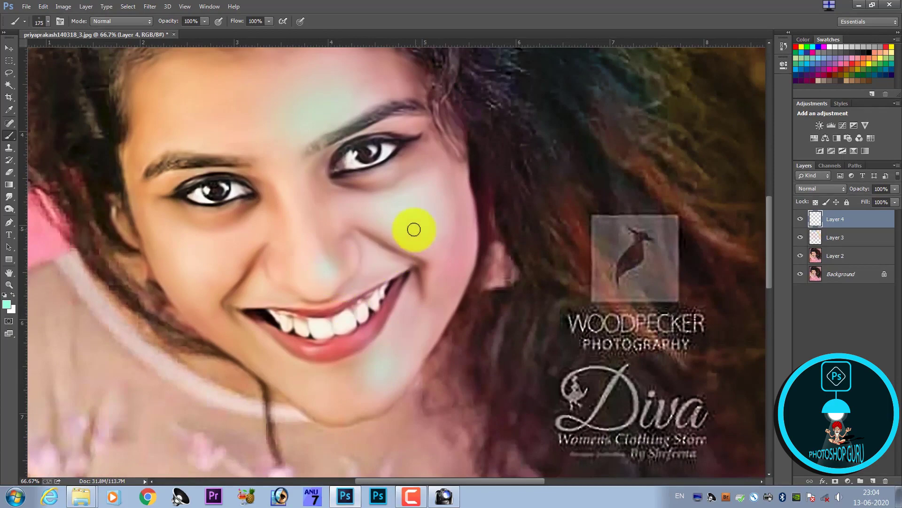
left_click(150, 6)
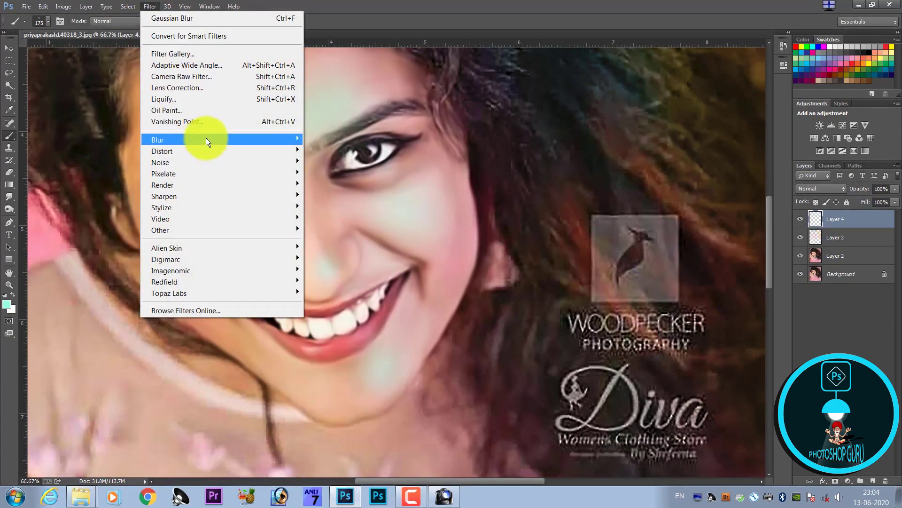
Apply a heavy Gaussian Blur, radius about 140 pixels, to Layer 4
mouse_move(183, 139)
left_click(332, 226)
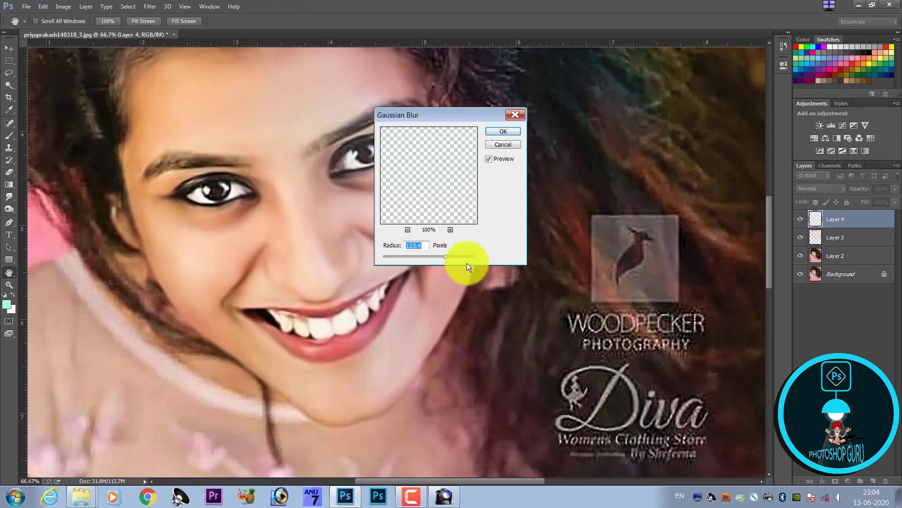
type("120.5")
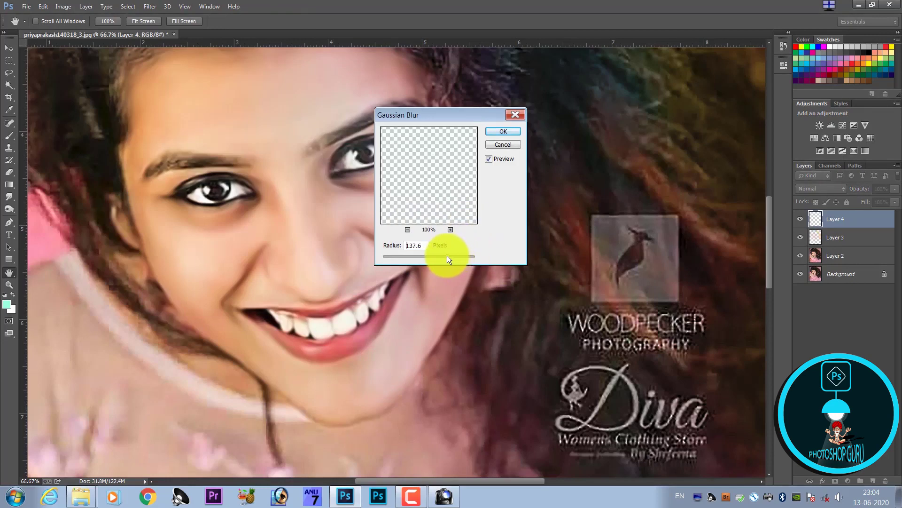
mouse_move(447, 257)
left_mouse_down()
mouse_move(435, 257)
mouse_move(449, 257)
left_mouse_up()
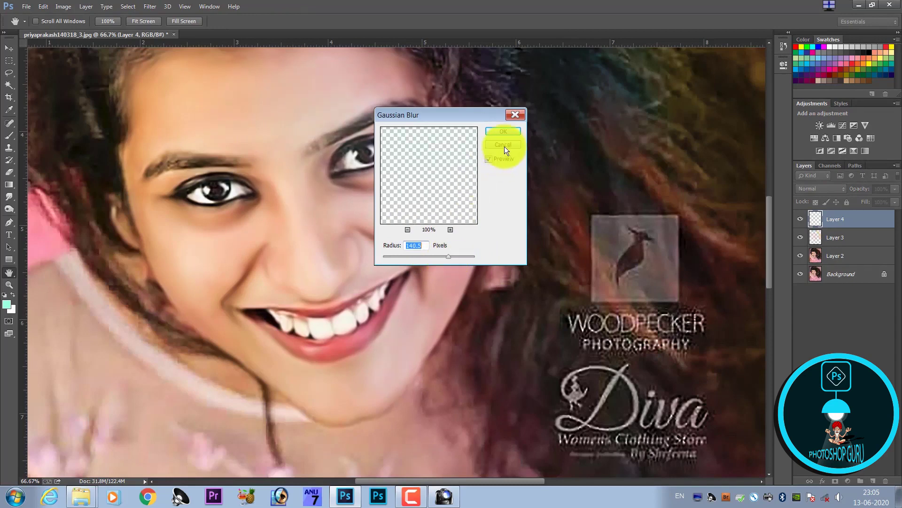
left_click(505, 132)
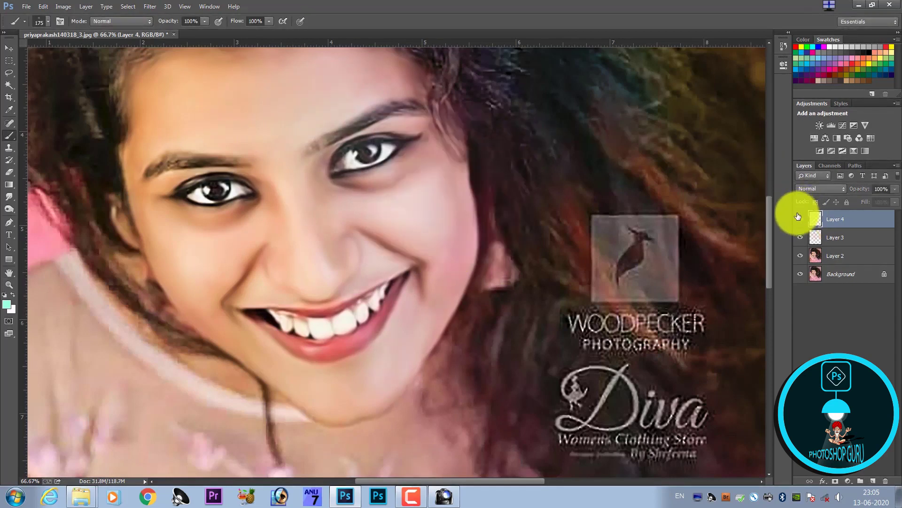
Erase the leftover tint beside the right-hand eye with a smaller eraser, then zoom out
key("ctrl+minus")
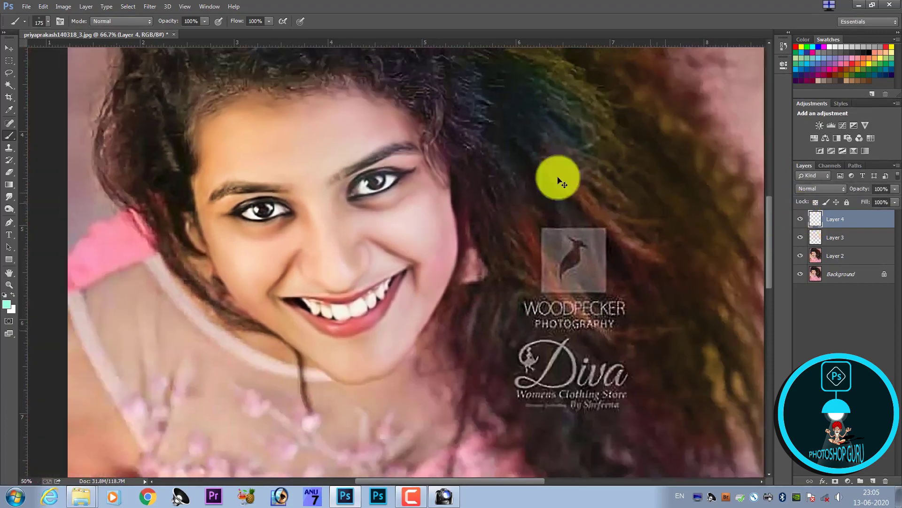
key("ctrl+minus")
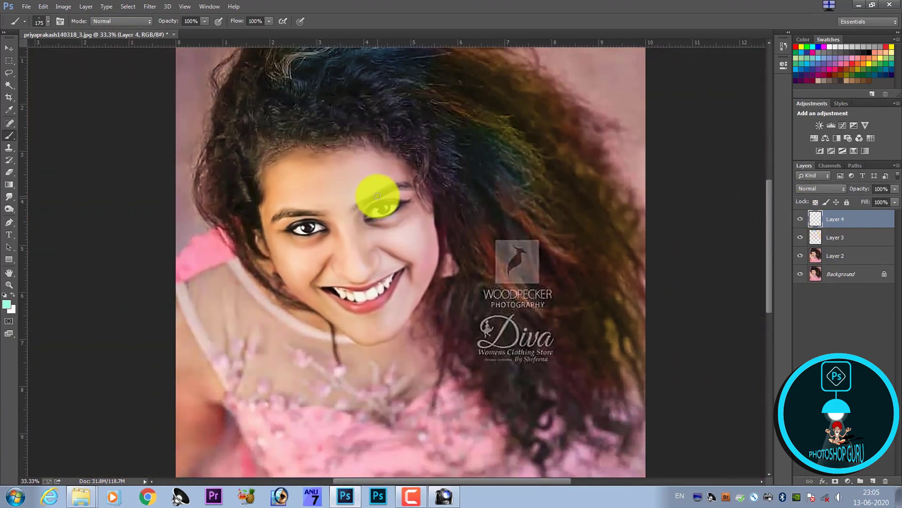
key("ctrl+plus")
key("ctrl+plus")
key("ctrl+plus")
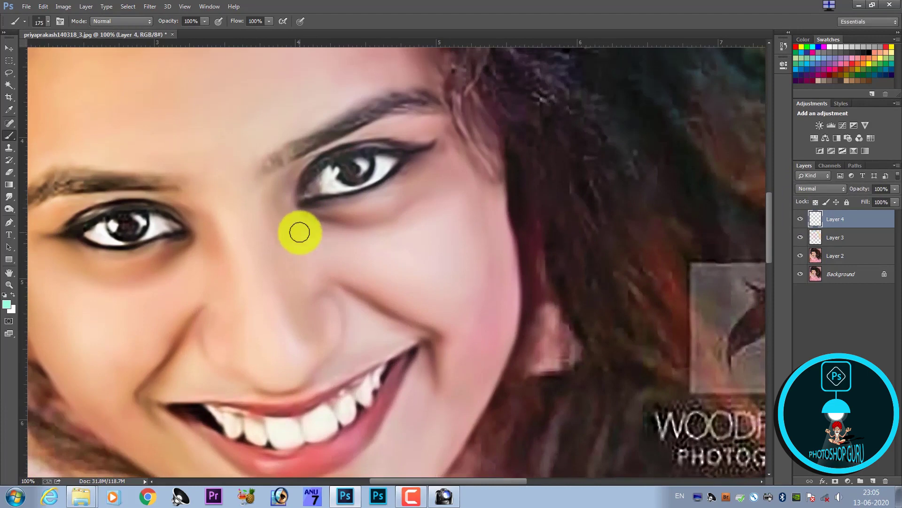
key("e")
key("bracketleft")
key("bracketleft")
key("bracketleft")
mouse_move(317, 212)
left_mouse_down()
mouse_move(322, 182)
mouse_move(379, 161)
mouse_move(296, 199)
mouse_move(362, 158)
left_mouse_up()
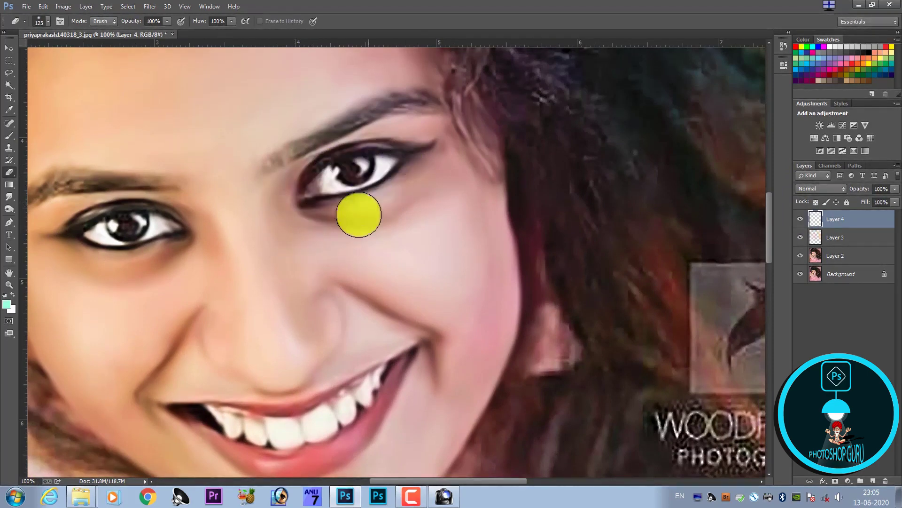
key("ctrl+minus")
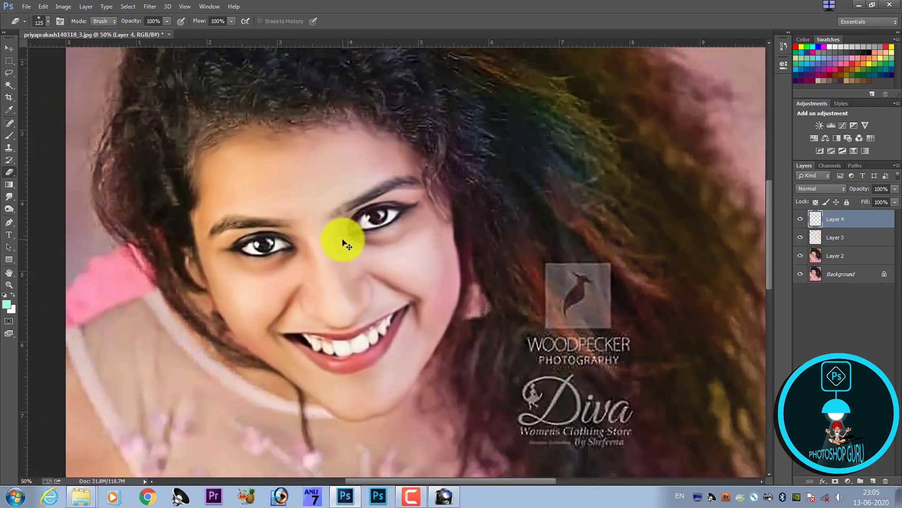
key("ctrl+minus")
key("ctrl+minus")
key("ctrl+minus")
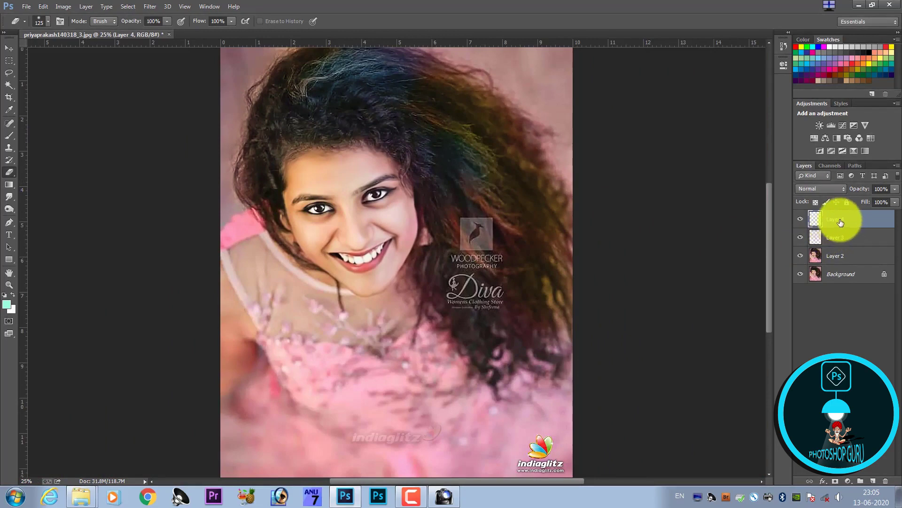
Duplicate then delete a Layer 3 copy, and stamp all visible layers into merged Layer 5
left_click(837, 238)
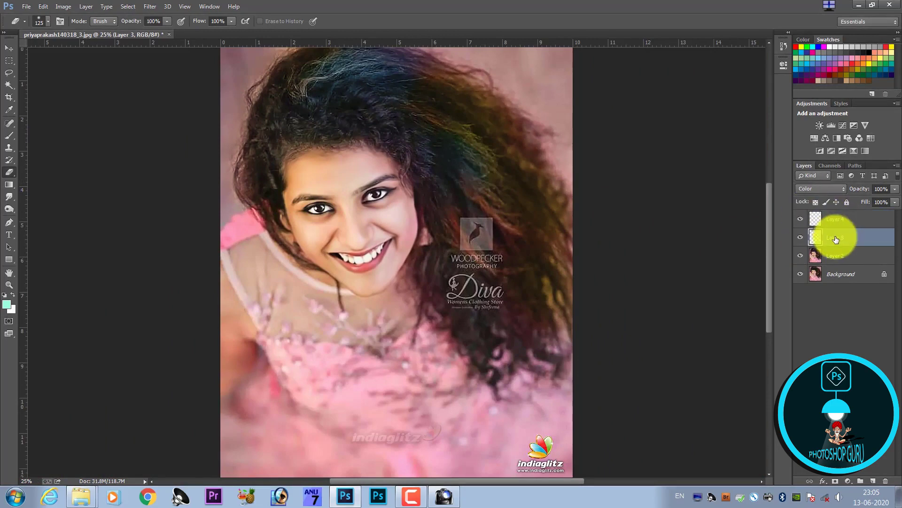
key("ctrl+j")
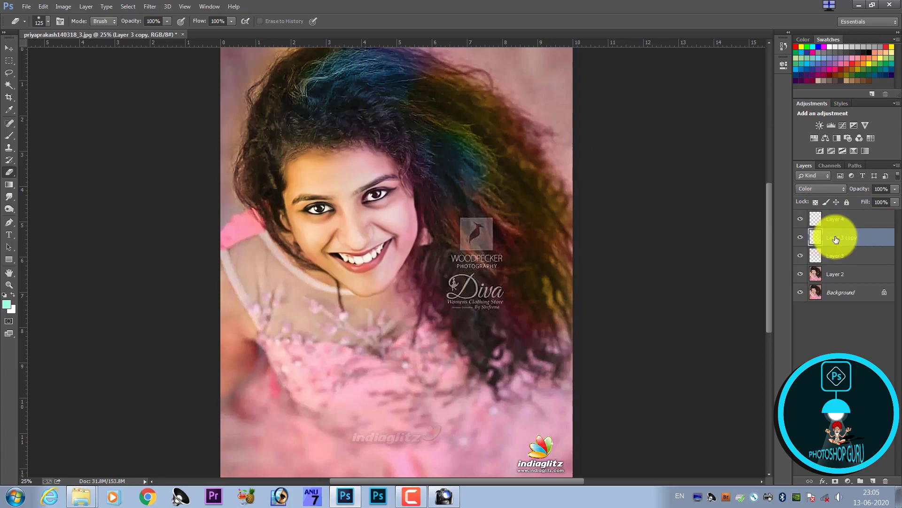
key("Delete")
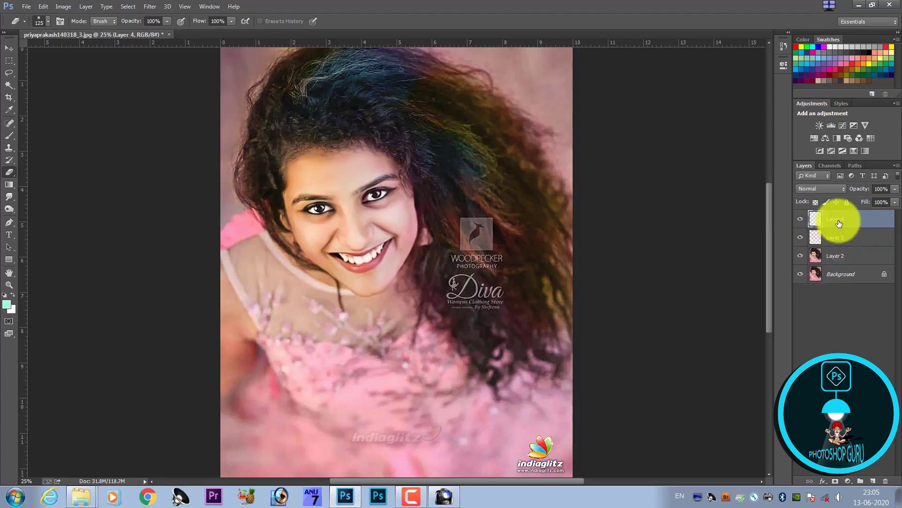
key("ctrl+alt+shift+e")
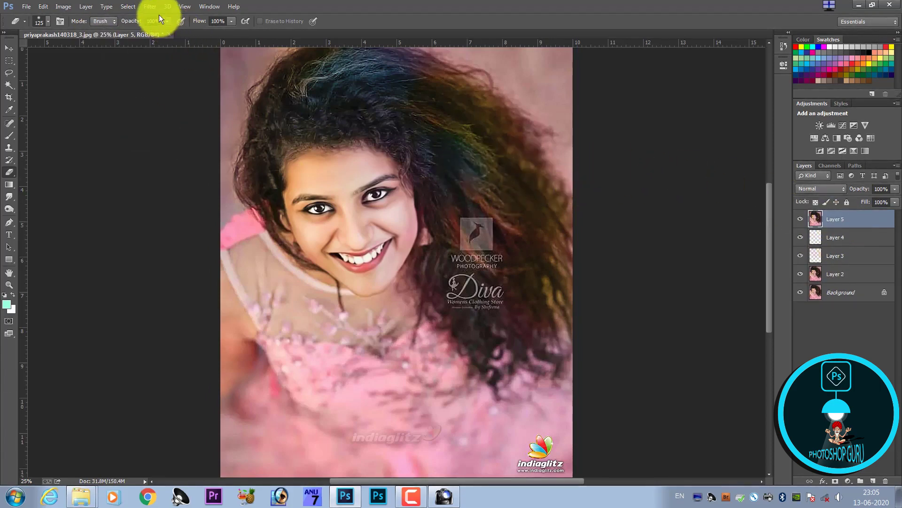
In Match Color, set Luminance to 110 and Color Intensity to 120
key("alt+i")
key("j")
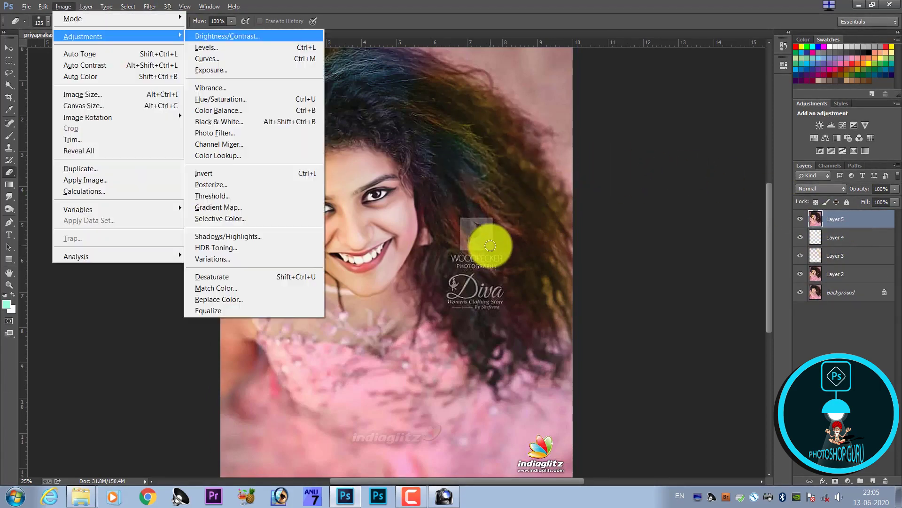
key("Up")
key("Up")
key("Up")
key("Return")
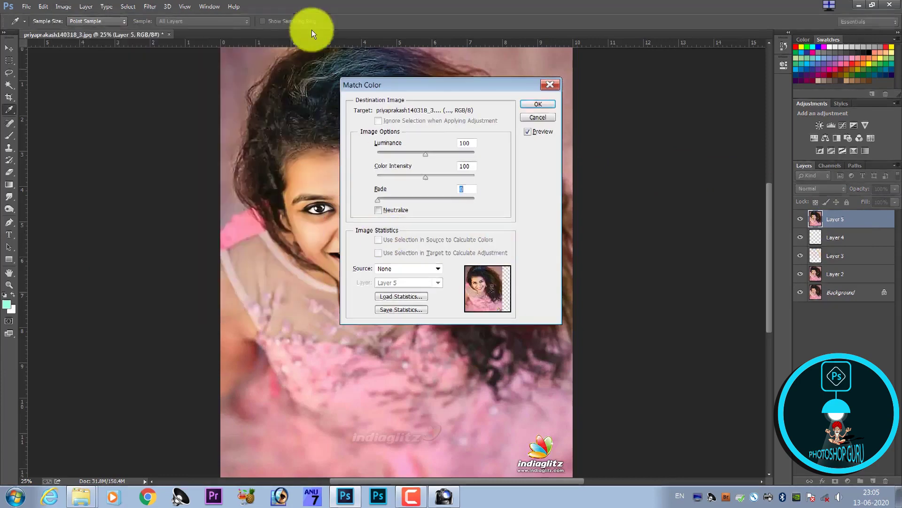
left_click_drag(451, 87, 569, 250)
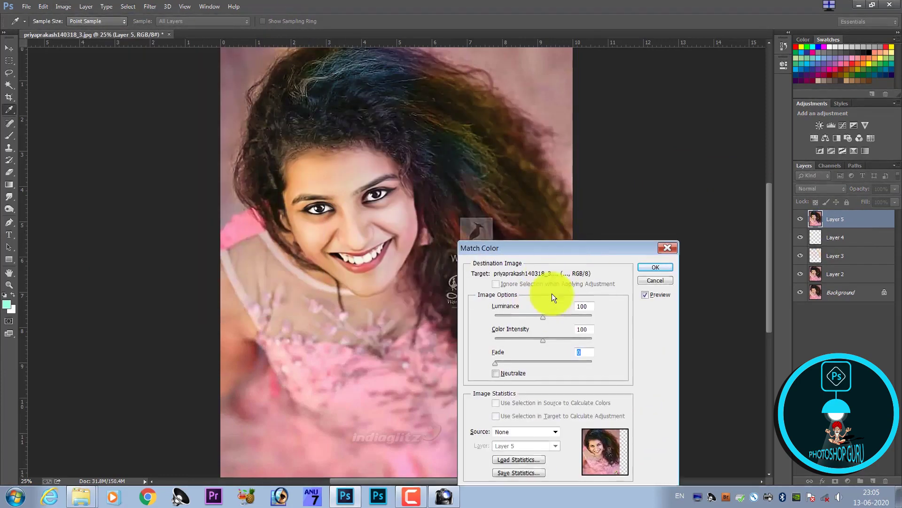
double_click(587, 306)
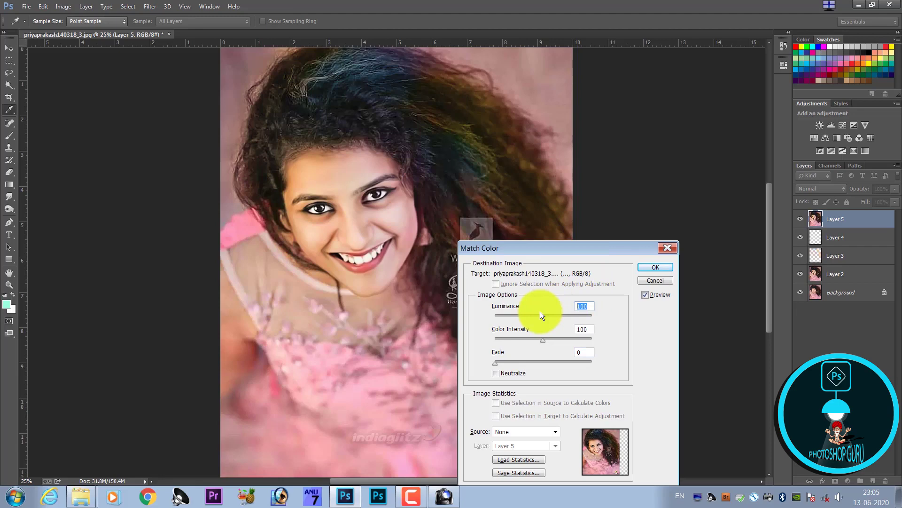
type("110")
key("Tab")
type("1")
type("20")
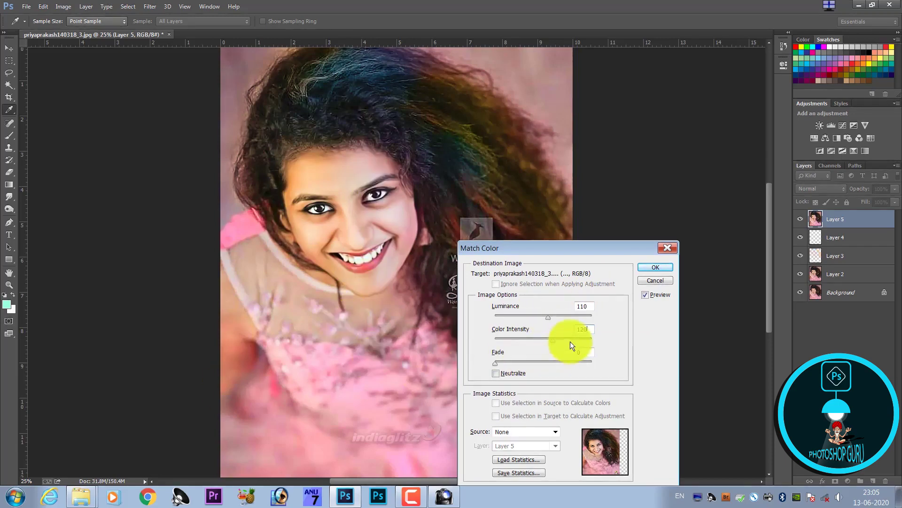
key("Up")
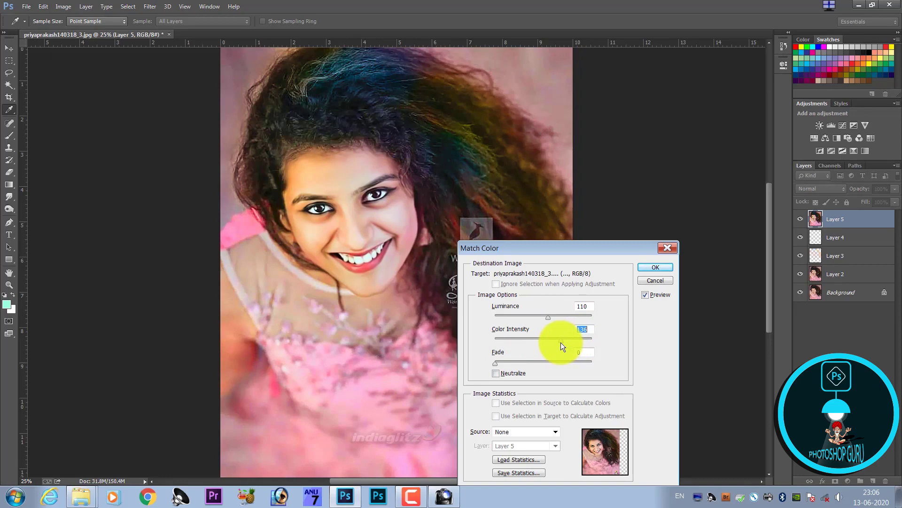
Apply the brighter, more saturated Match Color to merged Layer 5, then select the Eraser, zoomed in on the hair
left_click(655, 267)
key("e")
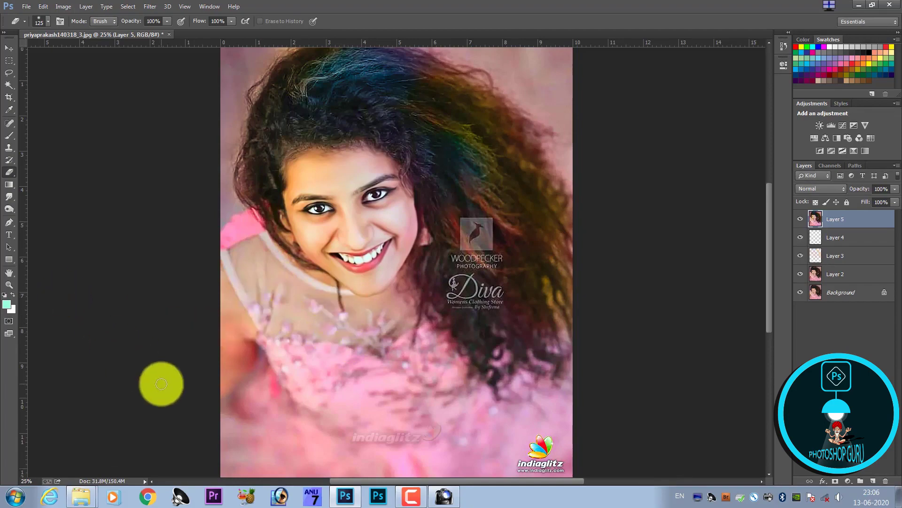
scroll(181, 377, "up", 1)
scroll(237, 217, "up", 1)
scroll(261, 200, "up", 1)
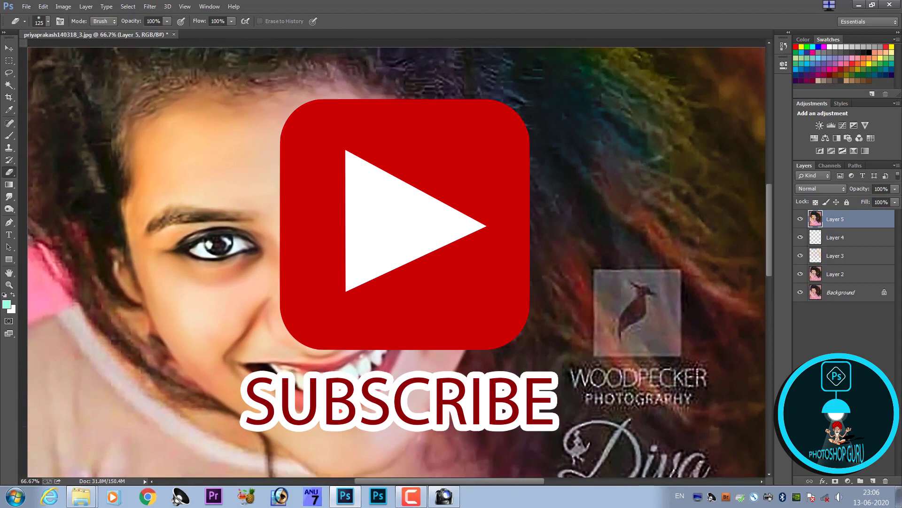
left_click_drag(260, 200, 296, 364)
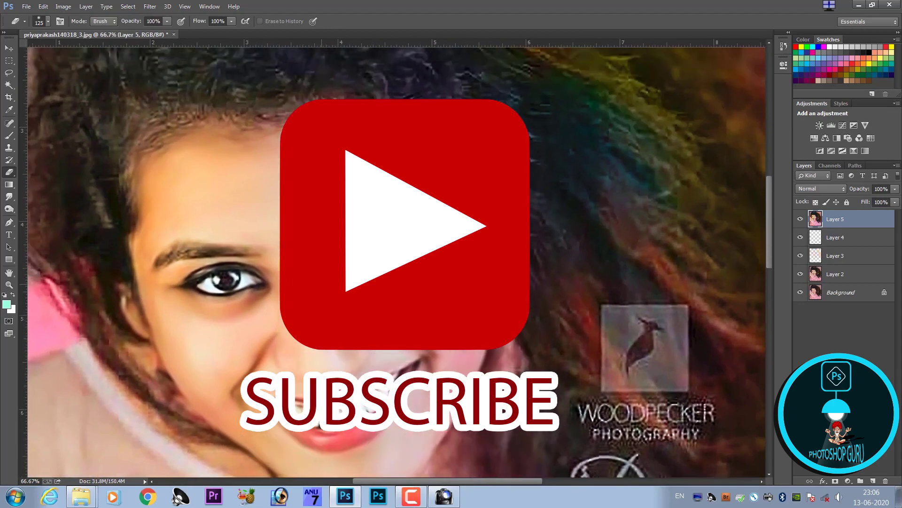
left_click_drag(270, 251, 289, 439)
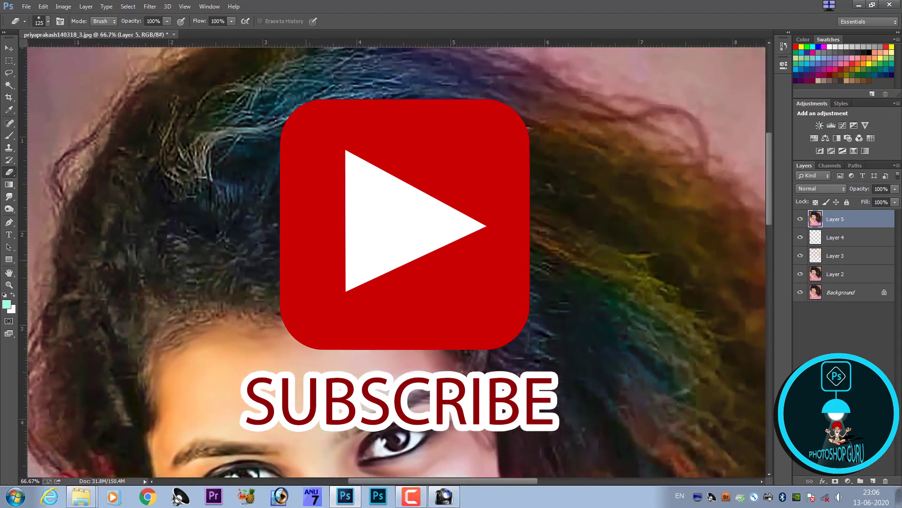
Merge Layers 5, 4 and 3 into a single Layer 5
scroll(587, 227, "down", 1)
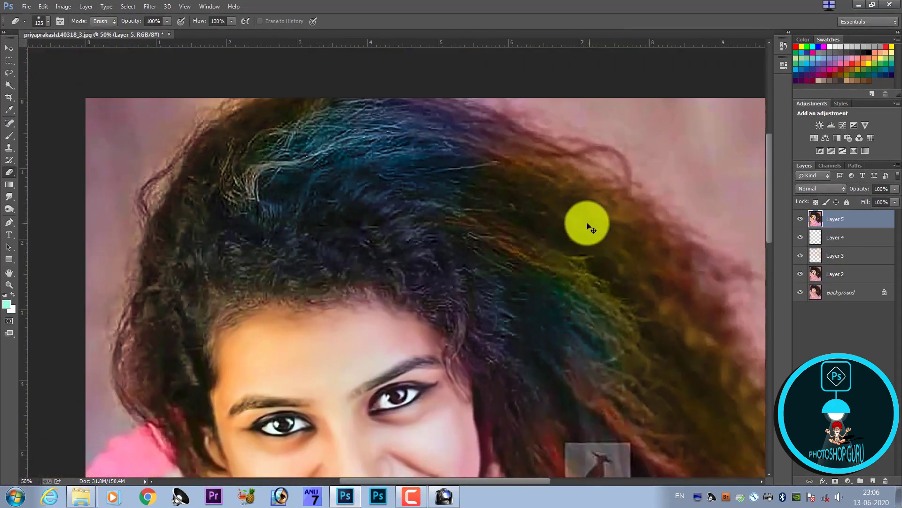
scroll(588, 227, "down", 1)
scroll(536, 220, "down", 1)
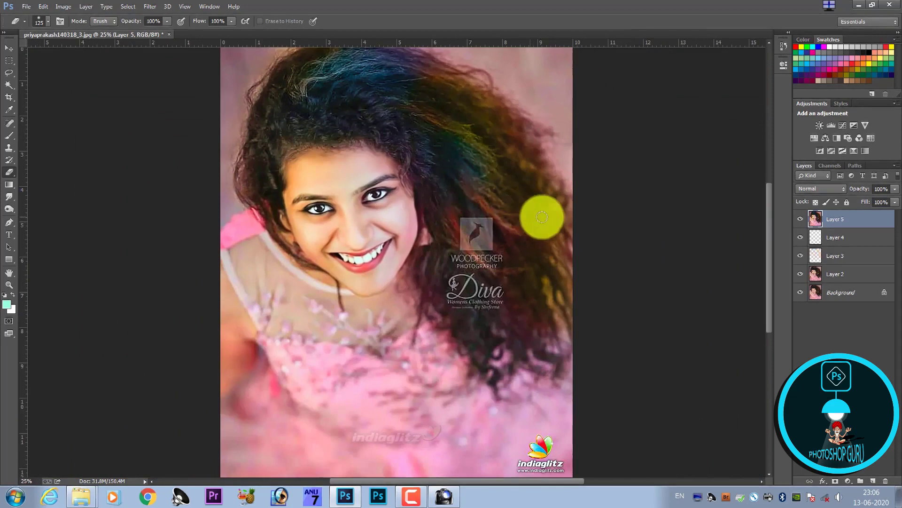
left_click(839, 254, "shift")
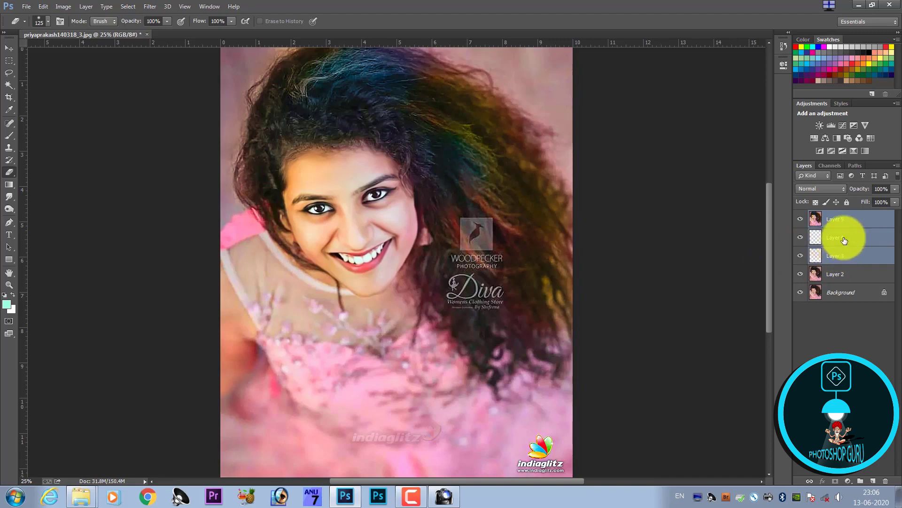
key("ctrl+e")
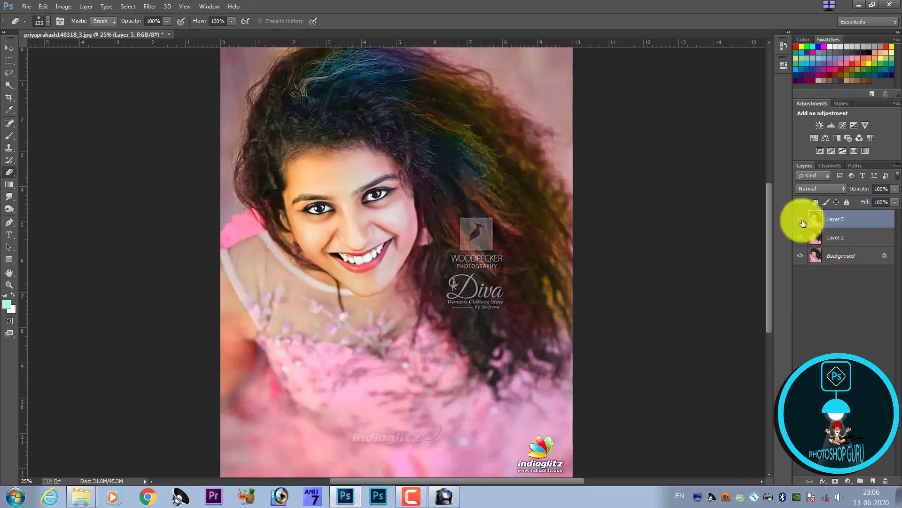
Toggle merged Layer 5's visibility to compare, then add an empty Layer 6 on top
left_click(802, 220)
left_click(802, 220)
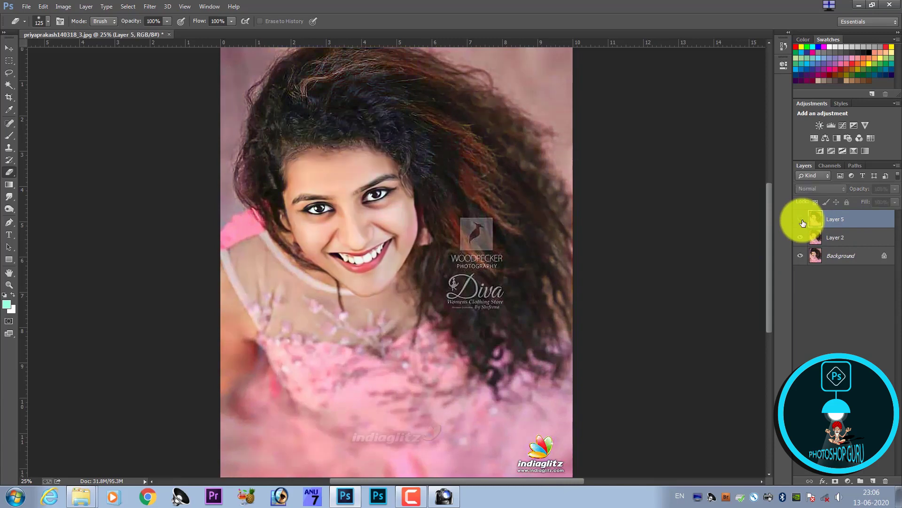
left_click(802, 219)
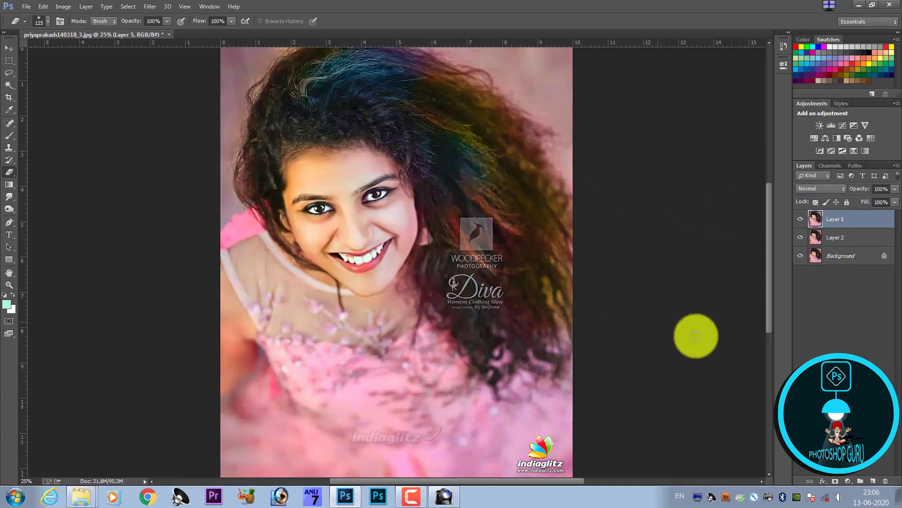
left_click(871, 480)
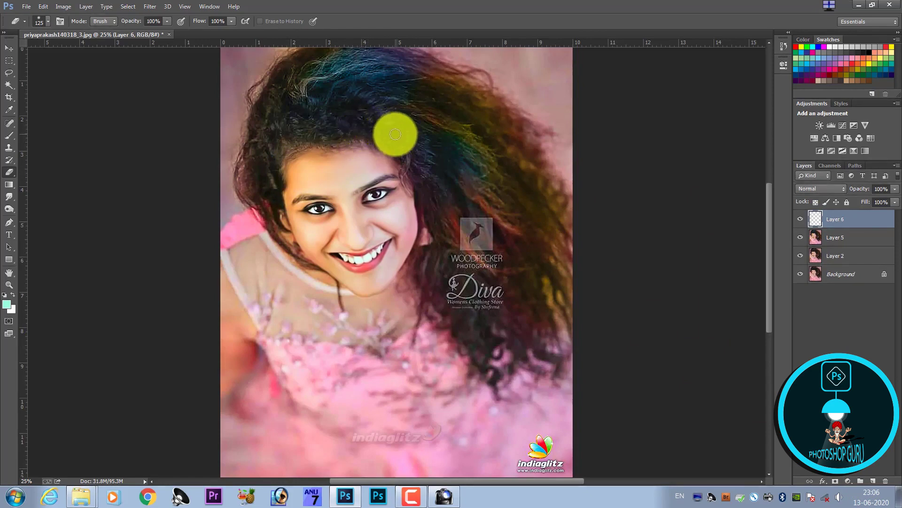
Paint wavy teal strokes across the hair on Layer 6 with a shrinking brush
key("b")
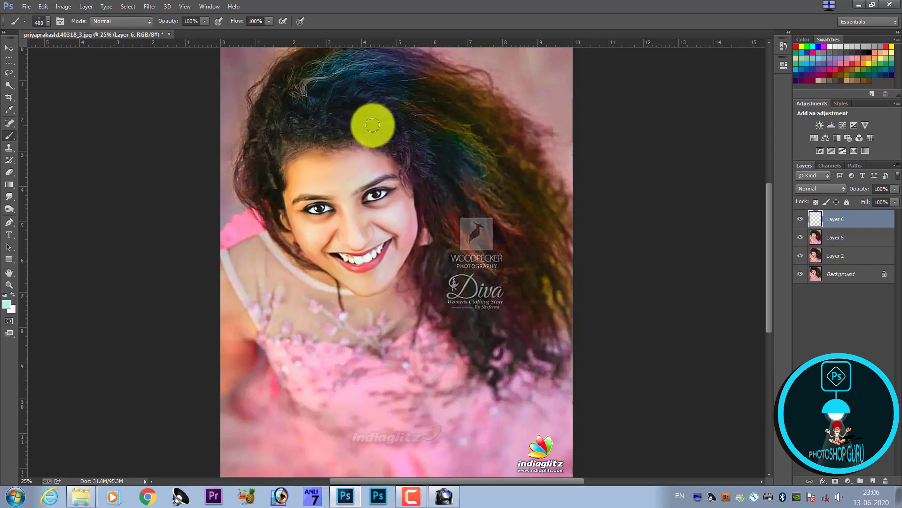
key("bracketright")
key("bracketright")
key("bracketright")
key("bracketleft")
key("bracketleft")
key("bracketleft")
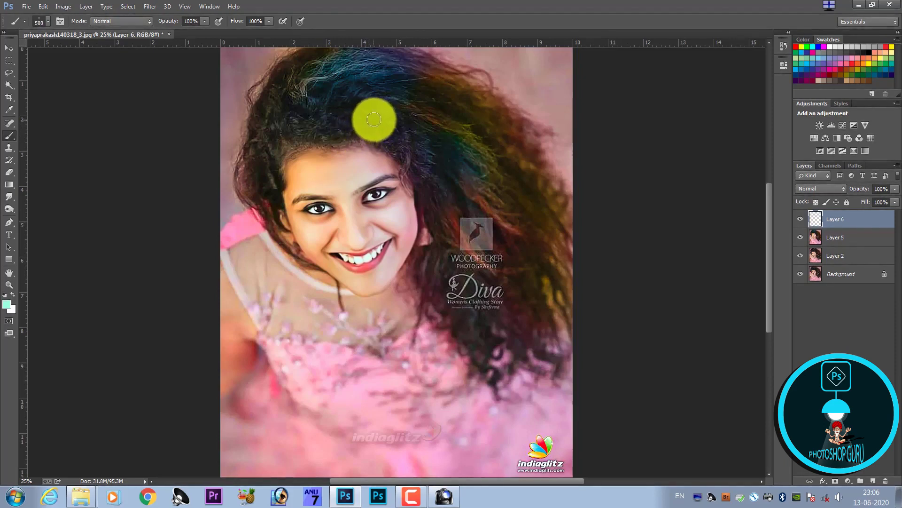
mouse_move(374, 103)
left_mouse_down()
mouse_move(417, 108)
mouse_move(512, 169)
left_mouse_up()
key("bracketleft")
key("bracketleft")
left_click_drag(437, 167, 554, 228)
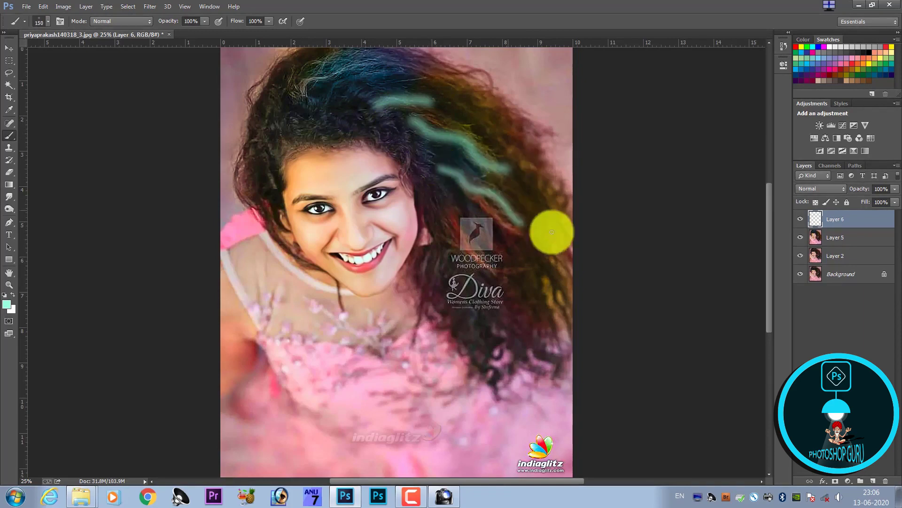
Add more wavy teal strokes over the upper, upper-left and right hair
key("bracketleft")
key("bracketleft")
mouse_move(461, 215)
left_mouse_down()
mouse_move(503, 273)
mouse_move(475, 316)
mouse_move(489, 288)
mouse_move(528, 302)
left_mouse_up()
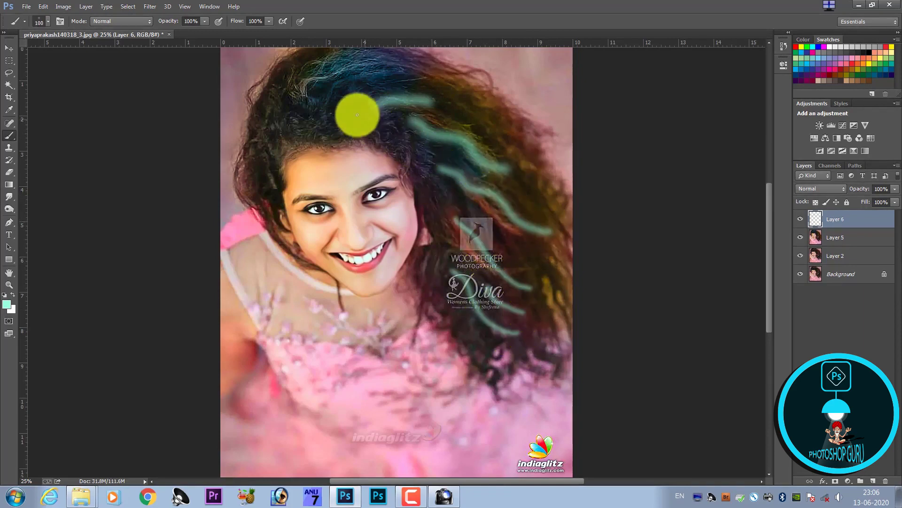
left_click_drag(339, 85, 388, 74)
mouse_move(300, 113)
left_mouse_down()
mouse_move(290, 94)
mouse_move(306, 62)
left_mouse_up()
mouse_move(417, 85)
left_mouse_down()
mouse_move(493, 104)
mouse_move(509, 147)
mouse_move(526, 150)
left_mouse_up()
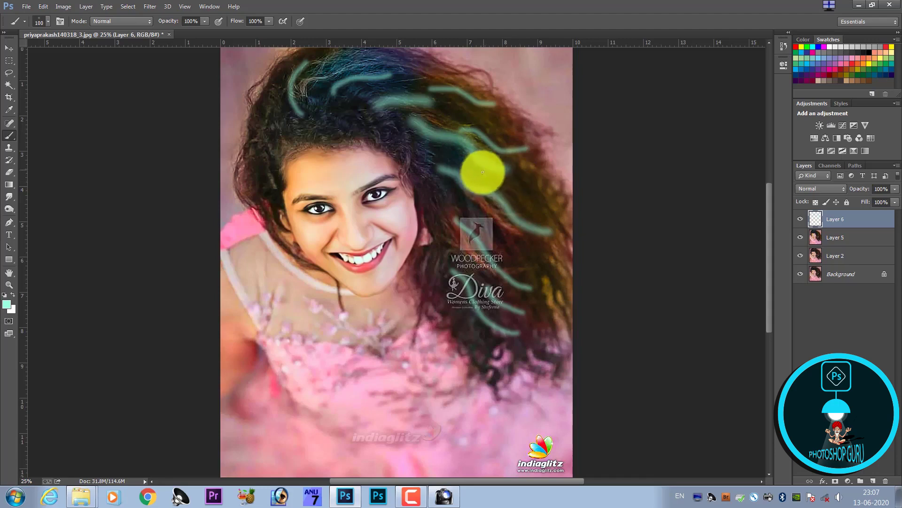
left_click_drag(467, 165, 572, 211)
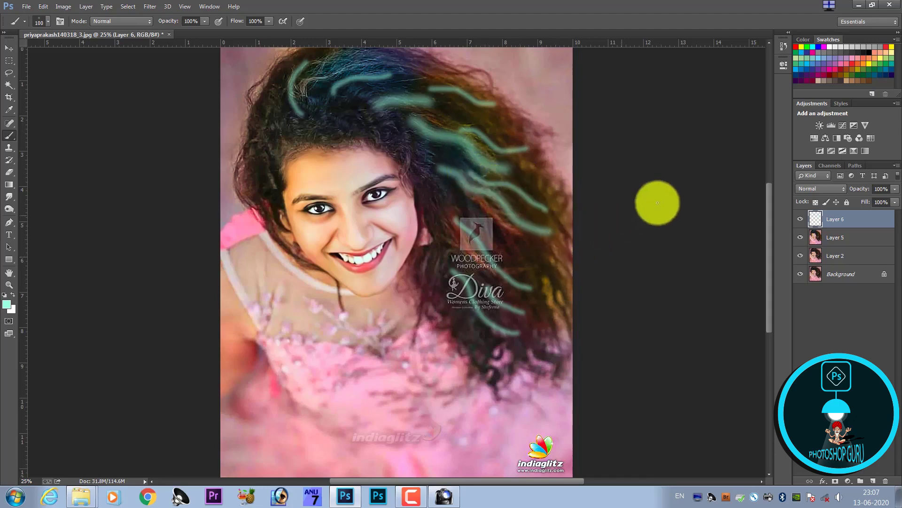
Set Layer 6 to Hard Light and Gaussian-blur its teal strokes, then delete it and recentre the portrait
left_click(811, 189)
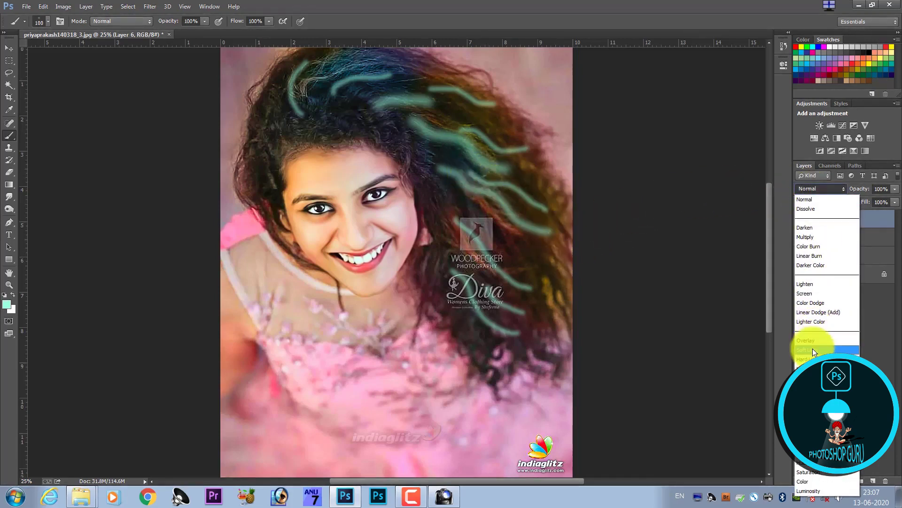
left_click(809, 359)
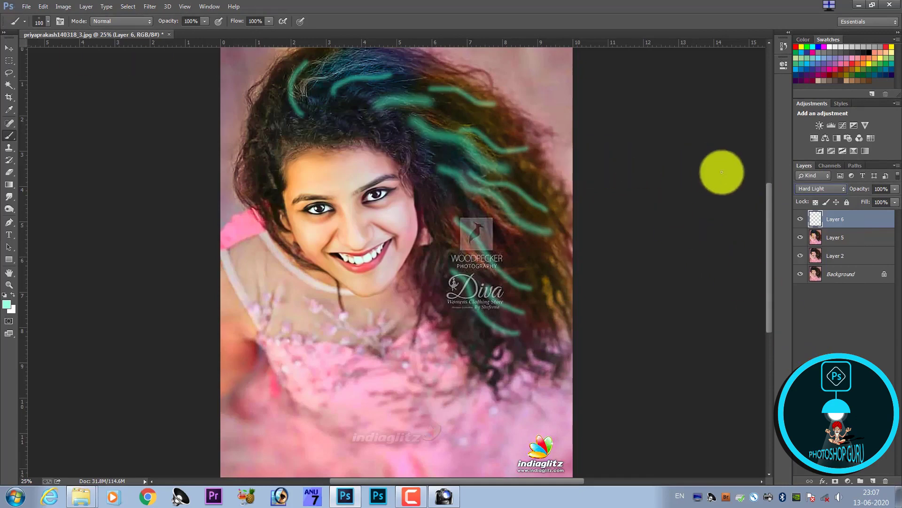
left_click(157, 7)
mouse_move(157, 140)
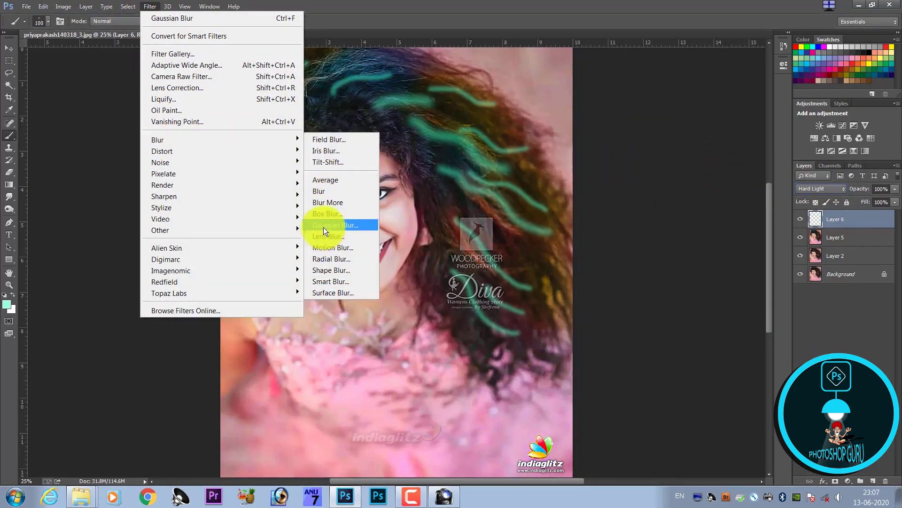
left_click(323, 226)
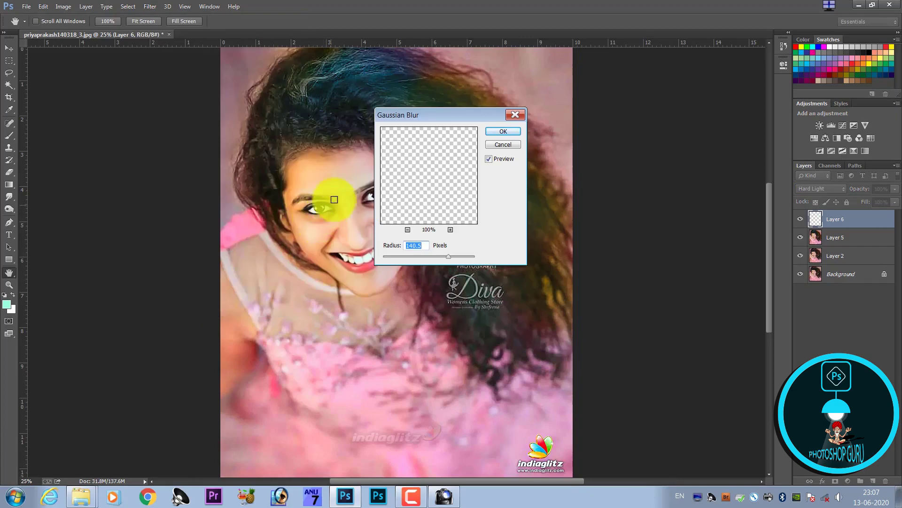
left_click(412, 256)
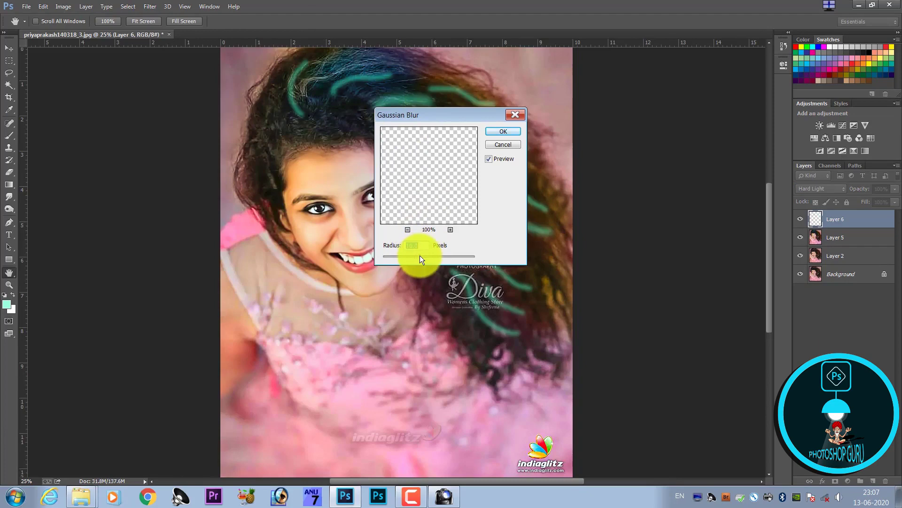
left_click_drag(420, 256, 433, 256)
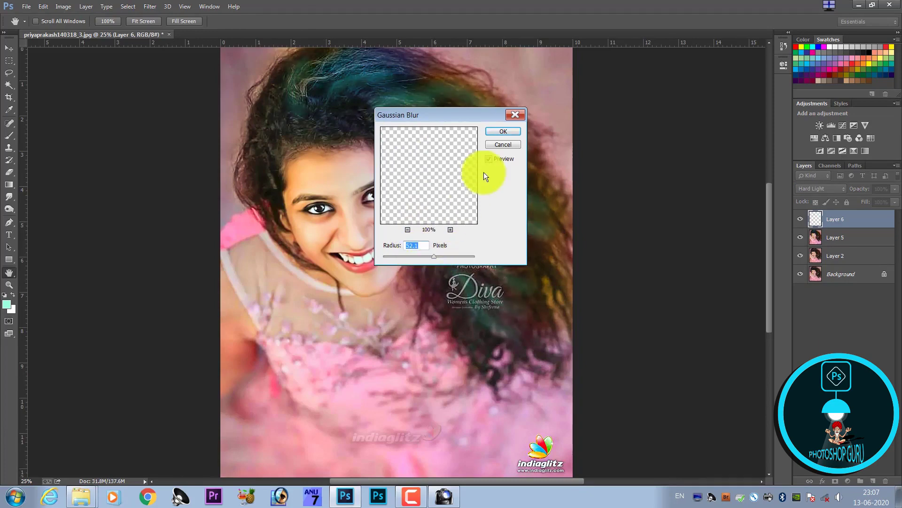
left_click(504, 134)
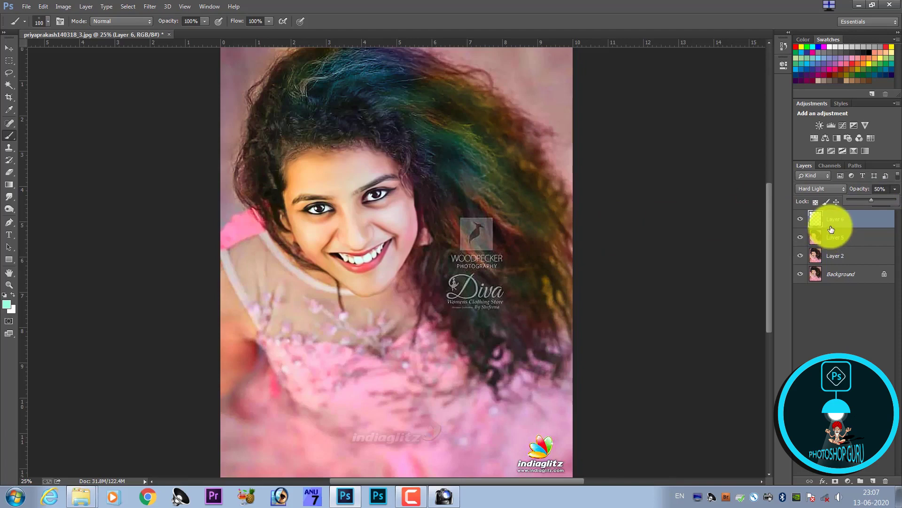
key("Delete")
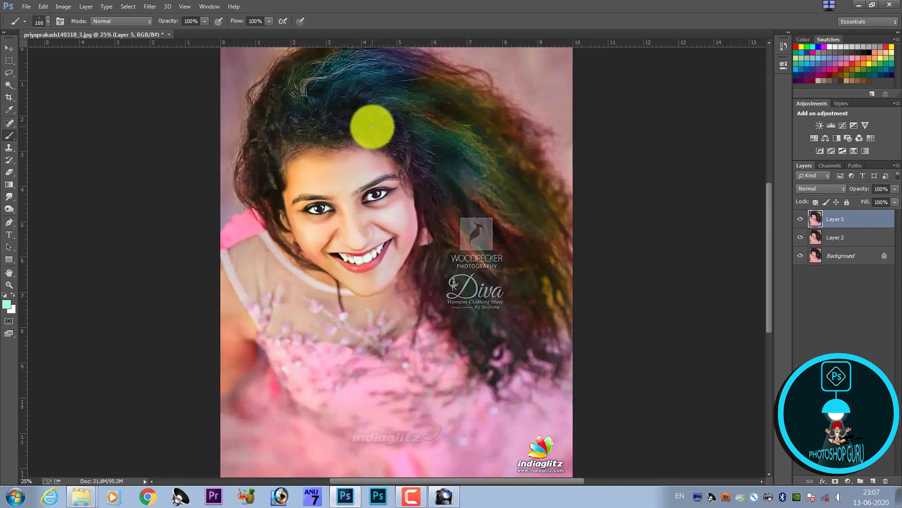
left_click_drag(372, 127, 354, 177)
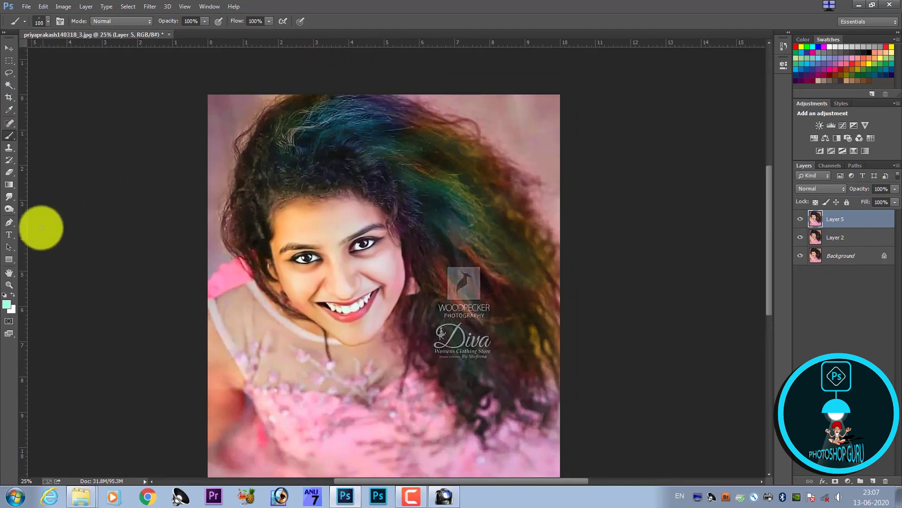
Apply Unsharp Mask to Layer 5 with Amount 237%, Radius about 78, Threshold 127
left_click(150, 7)
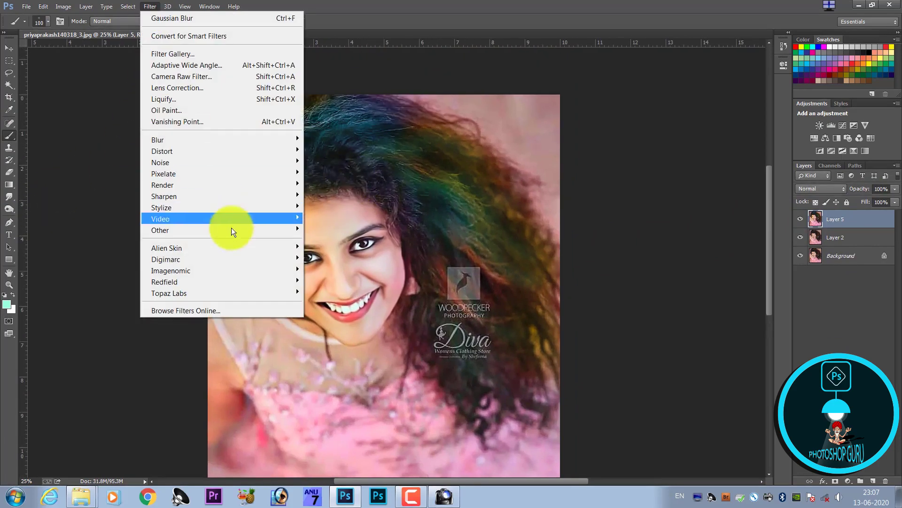
mouse_move(164, 196)
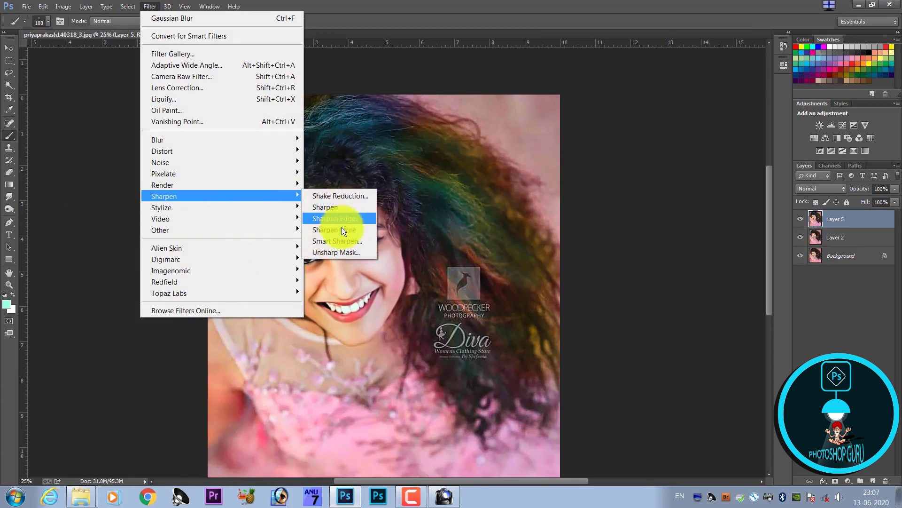
left_click(344, 252)
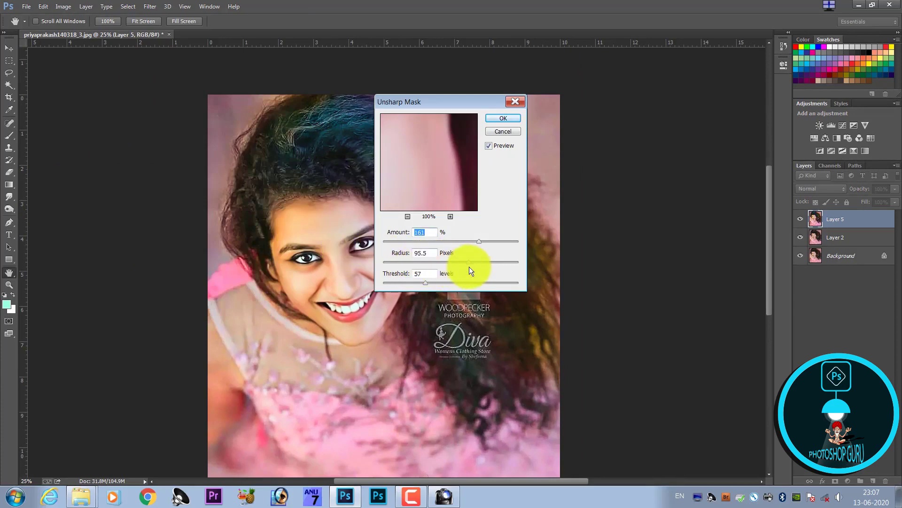
mouse_move(469, 266)
left_mouse_down()
mouse_move(436, 270)
mouse_move(474, 283)
left_mouse_up()
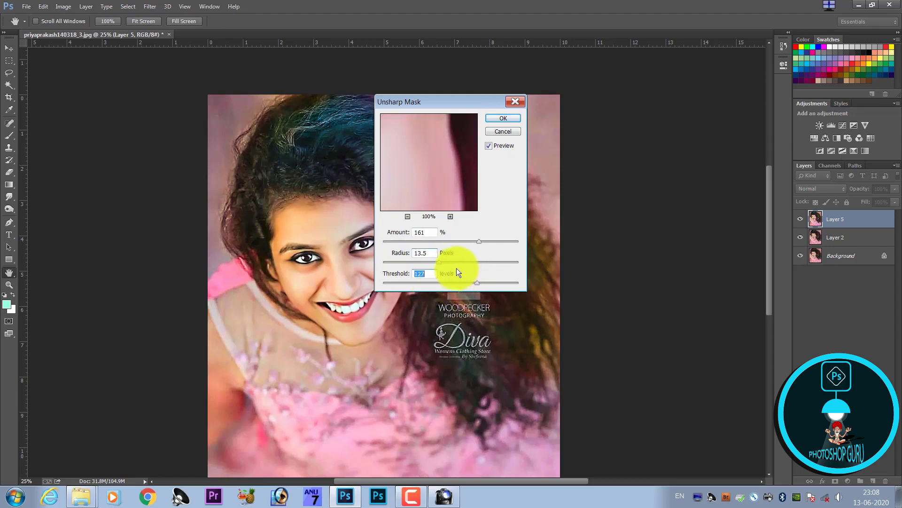
left_click_drag(479, 241, 500, 242)
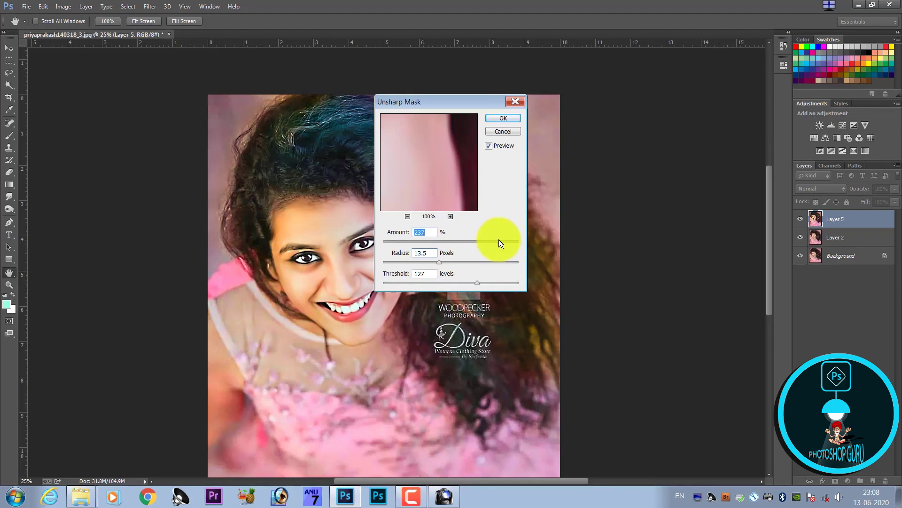
left_click_drag(444, 262, 477, 263)
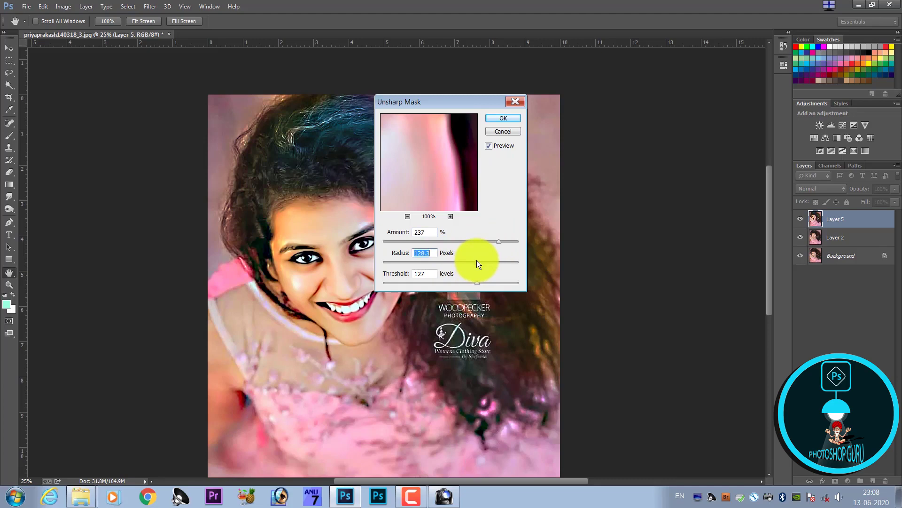
left_click_drag(477, 260, 463, 261)
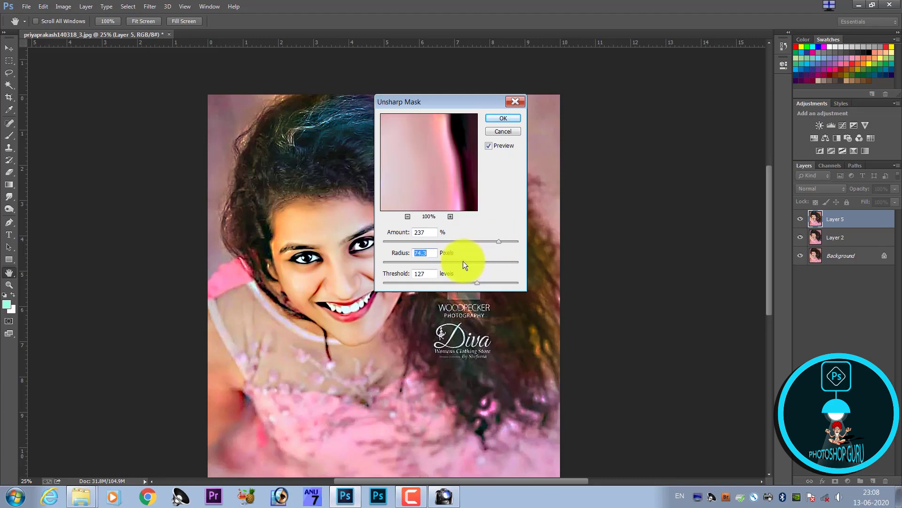
left_click(503, 118)
key("b")
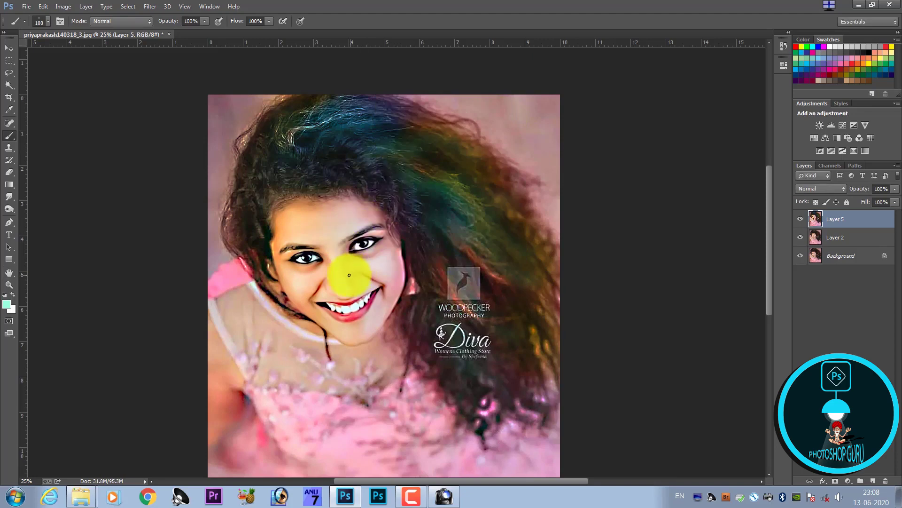
Zoom in on the face and undo the harsh Unsharp Mask
key("ctrl+plus")
key("ctrl+plus")
key("ctrl+plus")
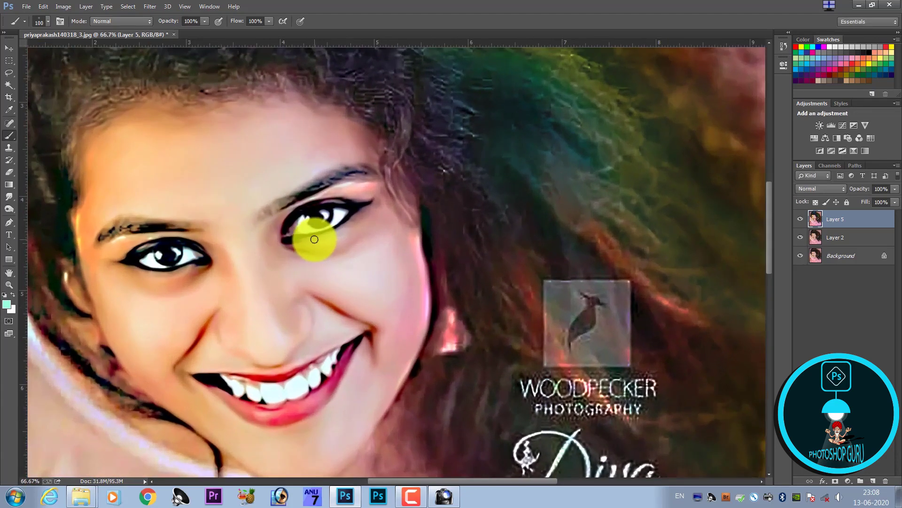
left_click_drag(314, 239, 386, 250)
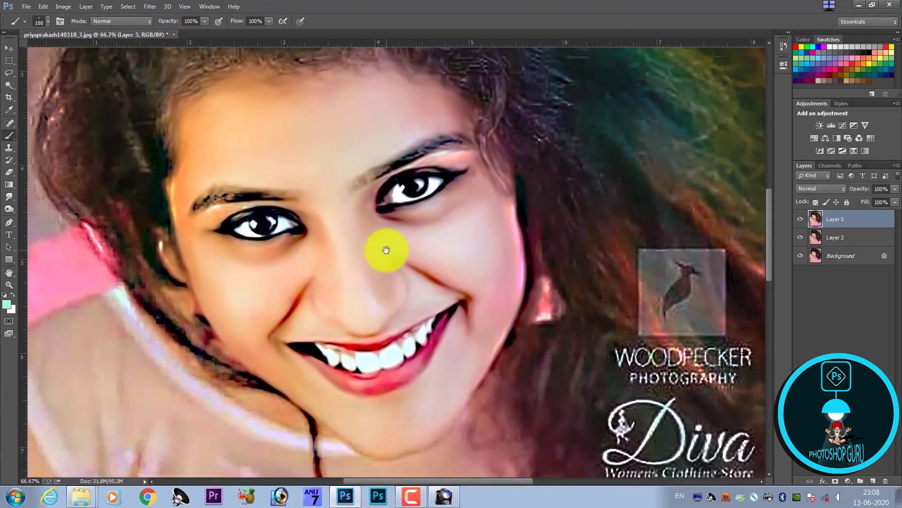
key("ctrl+z")
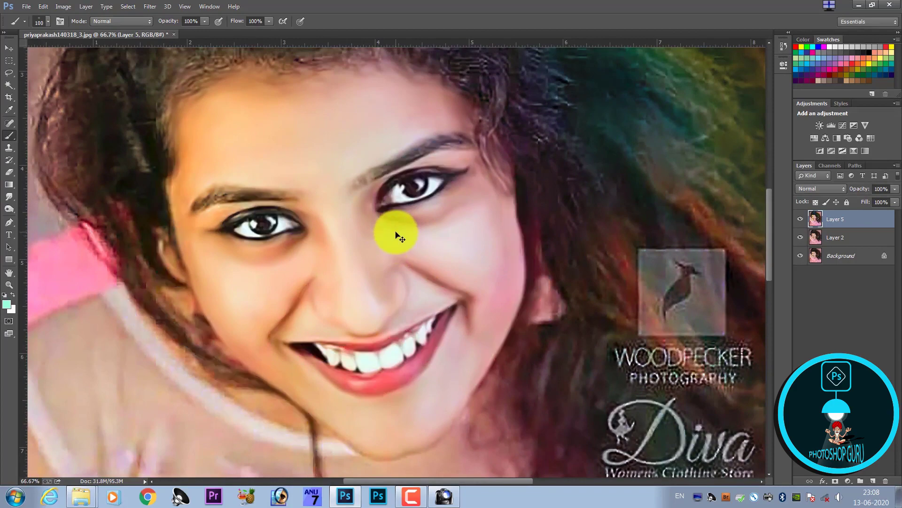
Reapply Unsharp Mask to Layer 5 with Amount 237%, Threshold 136 and a smaller radius
left_click(155, 6)
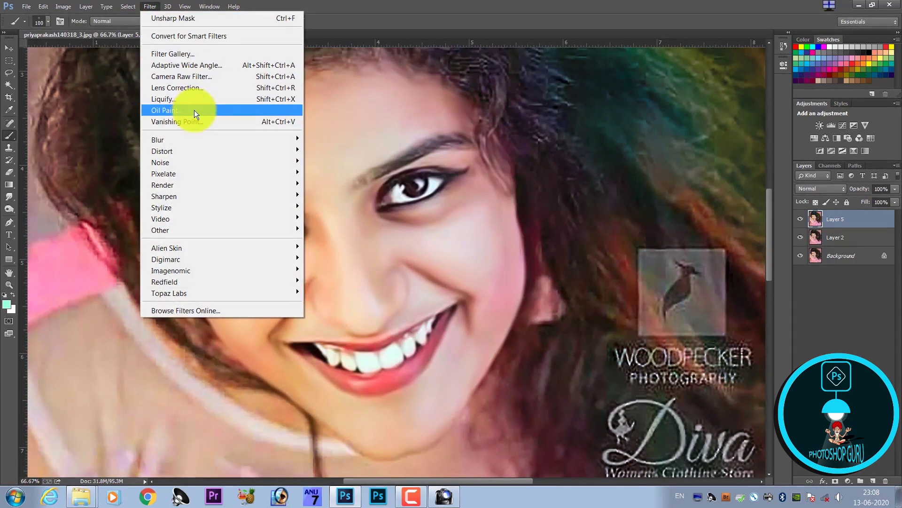
mouse_move(163, 196)
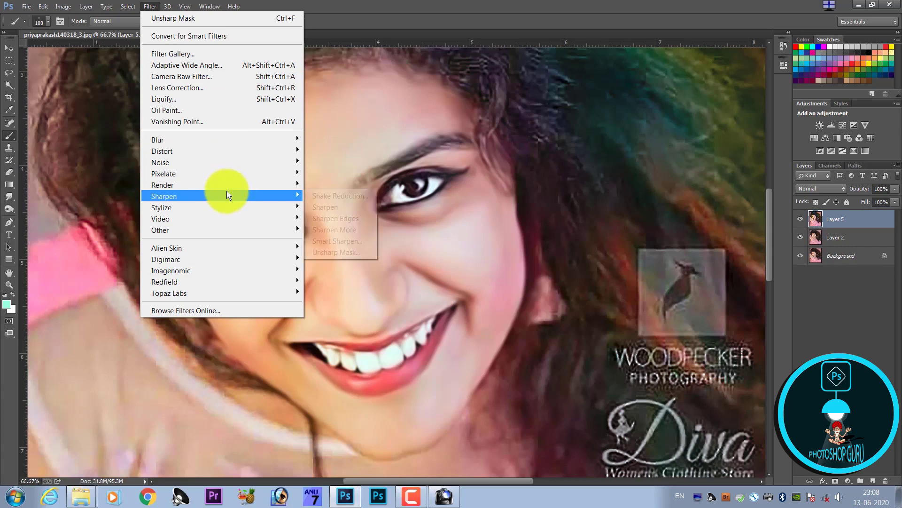
left_click(348, 251)
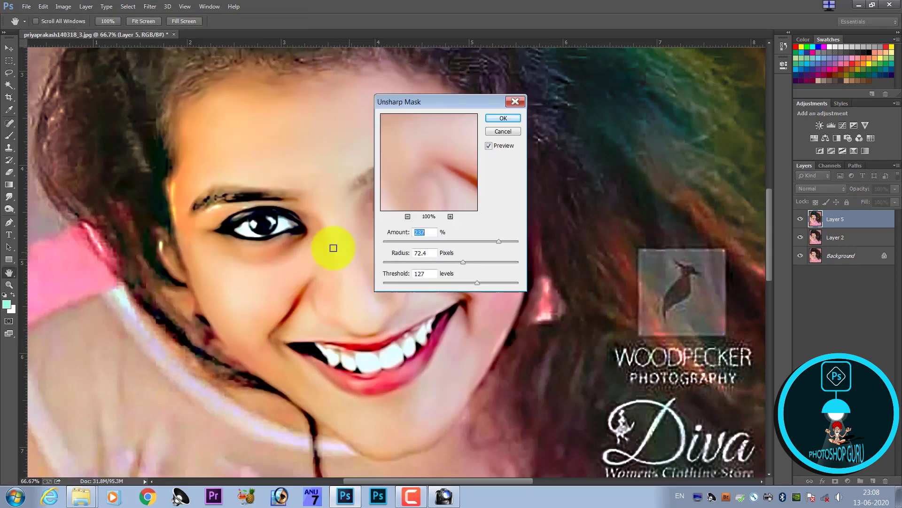
mouse_move(467, 282)
left_mouse_down()
mouse_move(451, 286)
mouse_move(472, 286)
left_mouse_up()
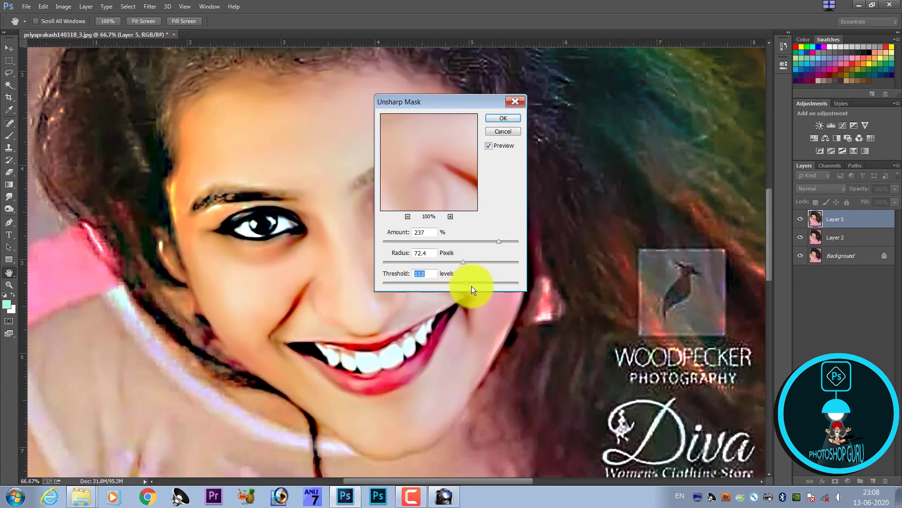
left_click_drag(485, 286, 441, 262)
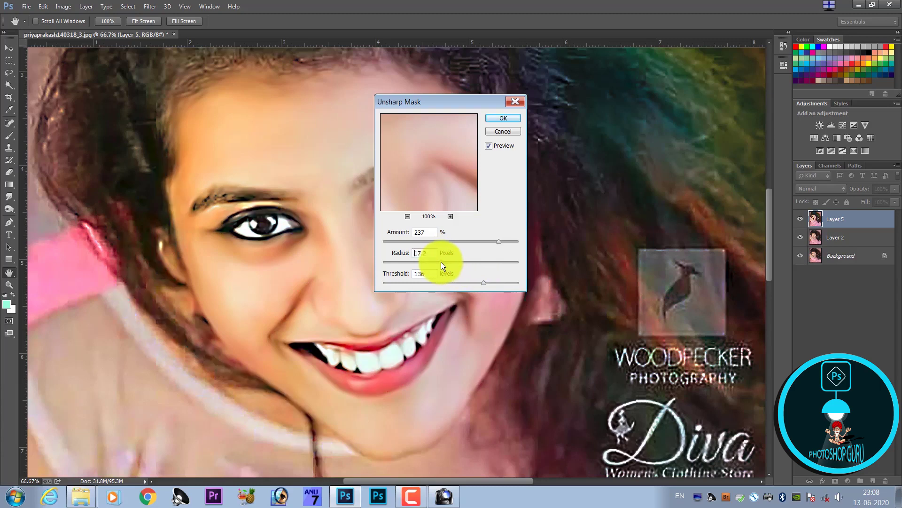
left_click(445, 262)
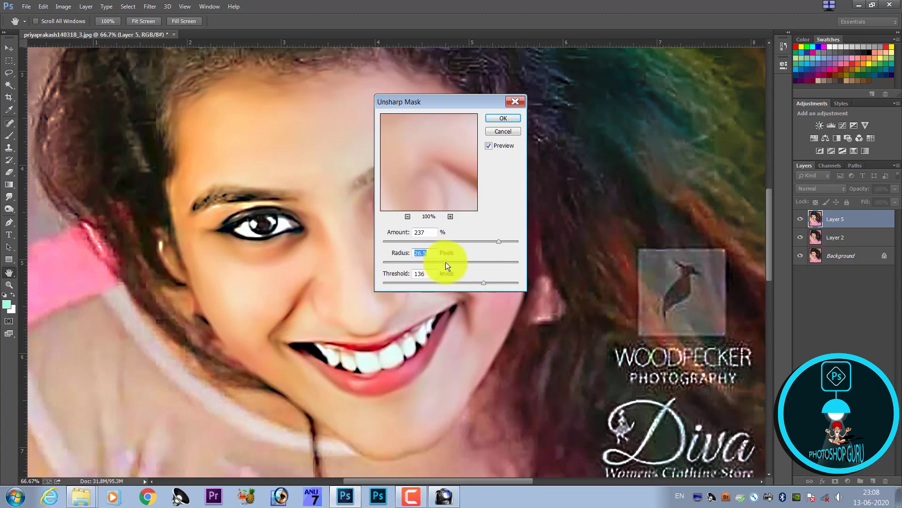
left_click_drag(439, 263, 432, 263)
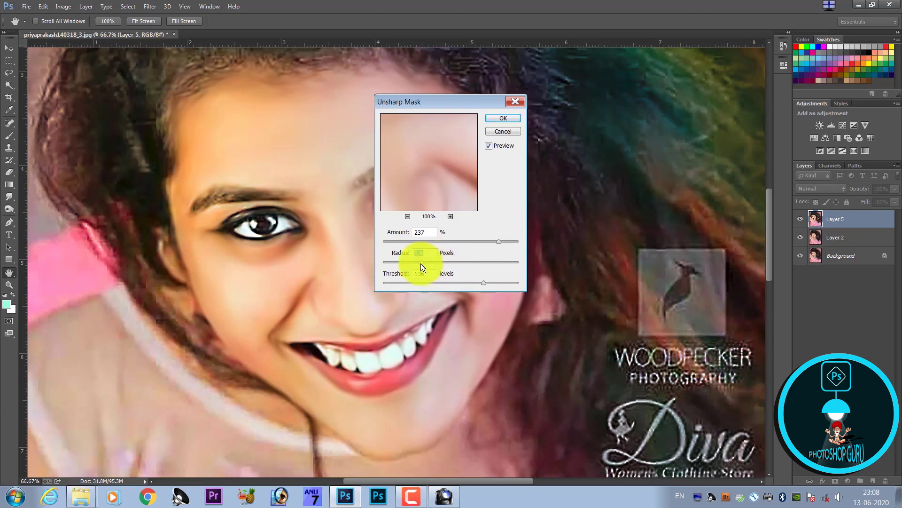
left_click(498, 115)
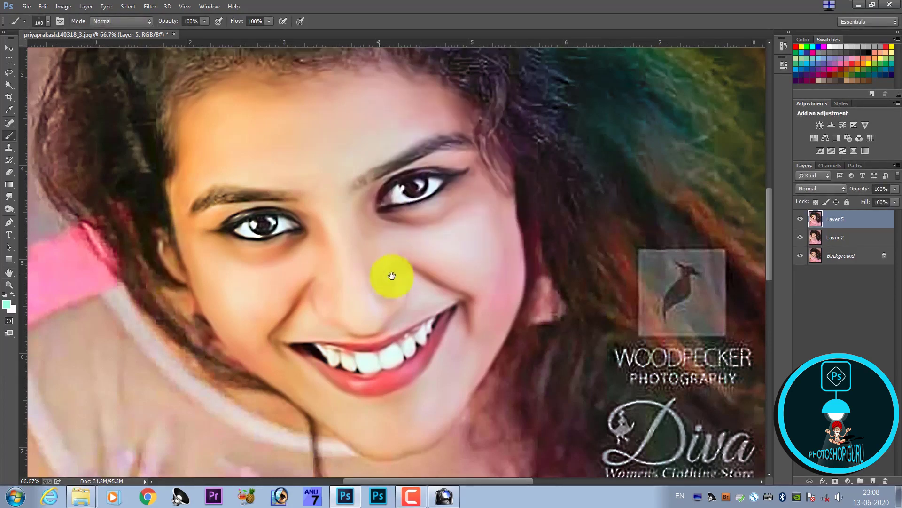
Reposition the view on the face and duplicate Layer 5
left_click_drag(392, 275, 425, 277)
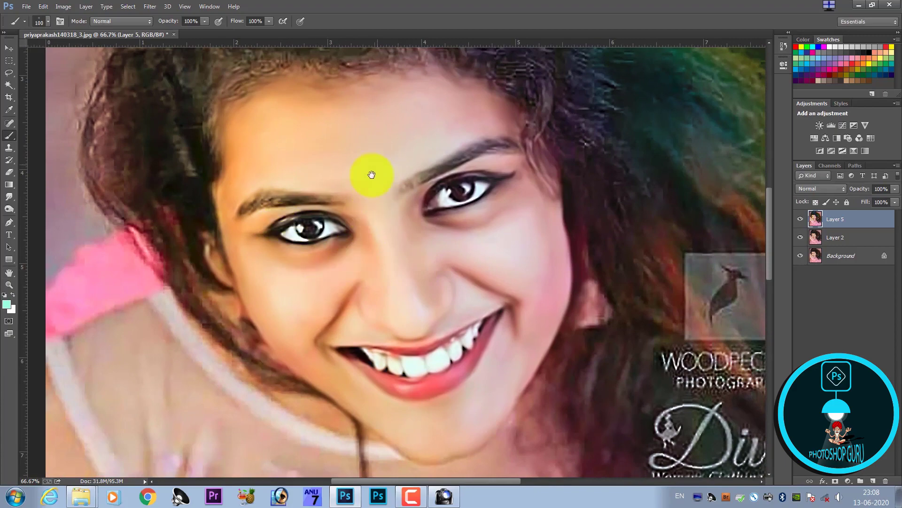
left_click_drag(372, 174, 350, 212)
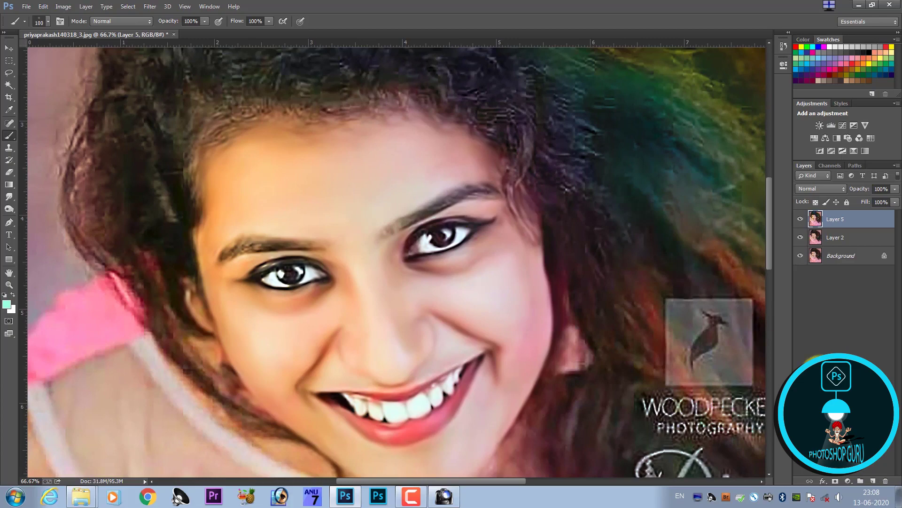
key("ctrl+j")
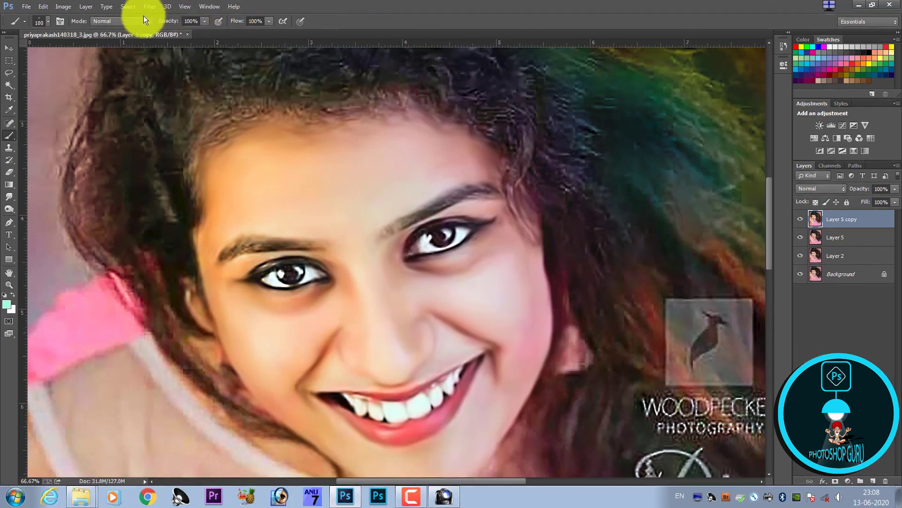
Apply a large-radius High Pass filter to the Layer 5 copy
left_click(150, 9)
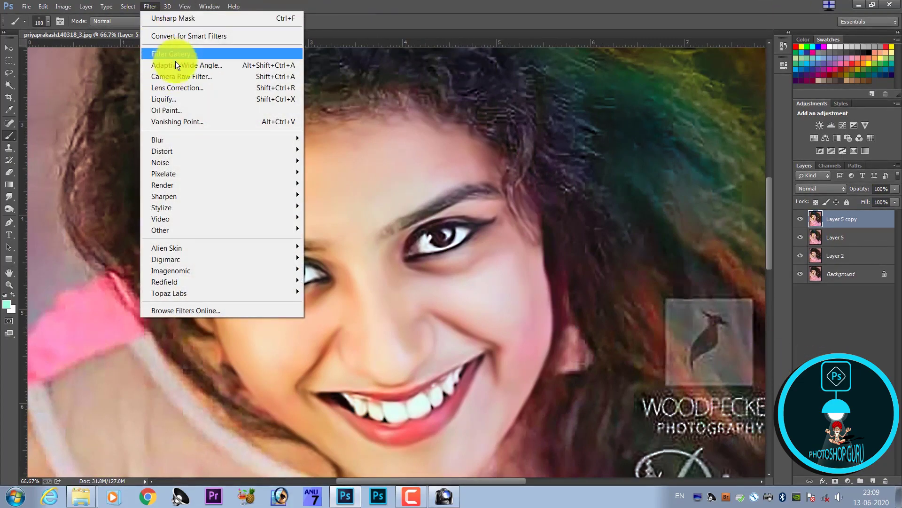
mouse_move(160, 230)
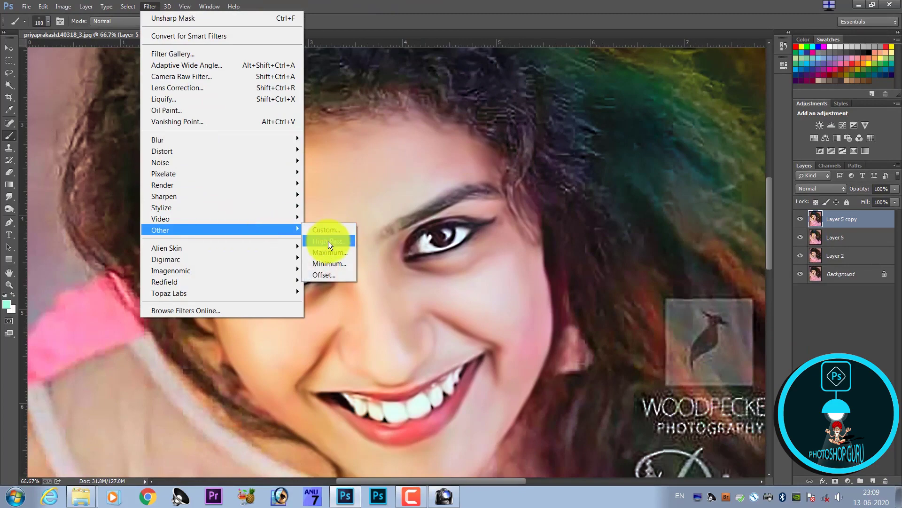
left_click(337, 241)
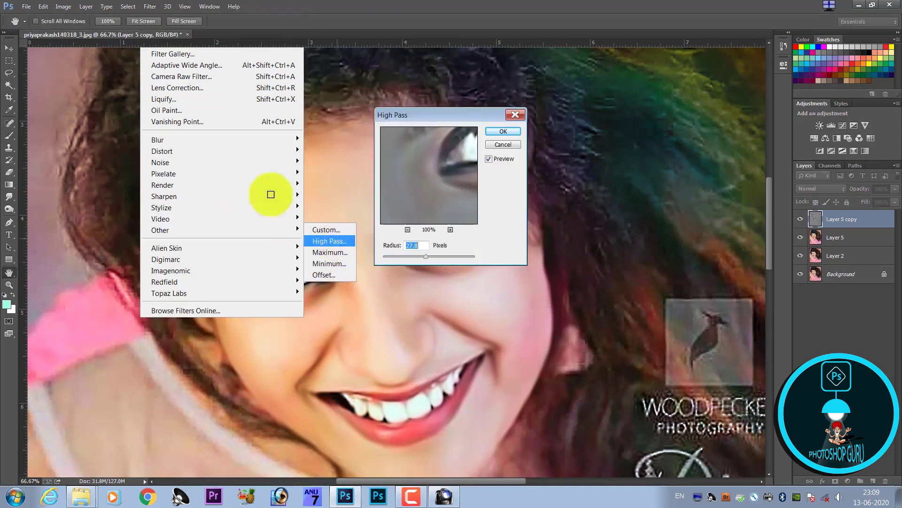
left_click_drag(412, 255, 427, 255)
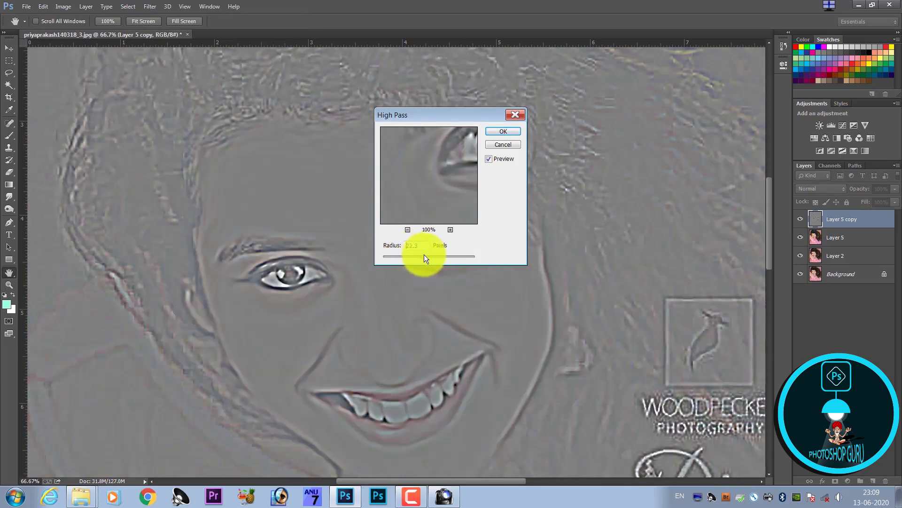
left_click_drag(421, 256, 432, 256)
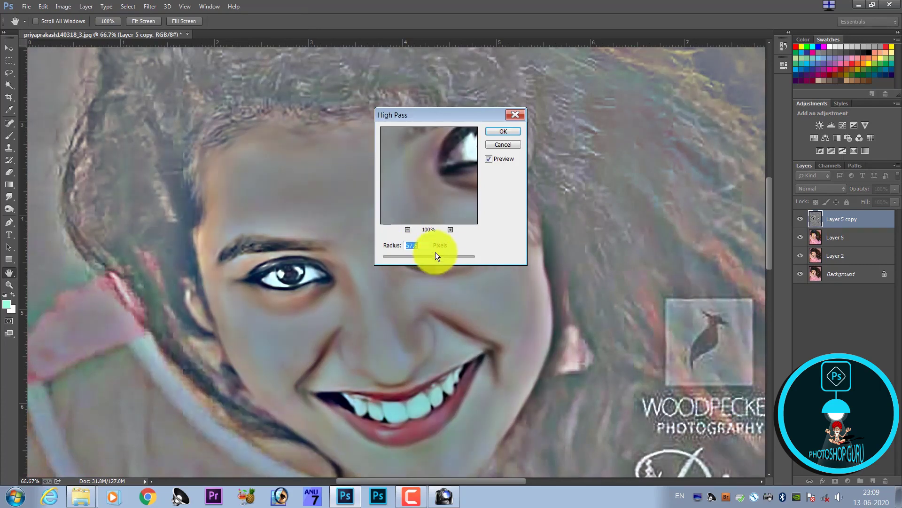
left_click(491, 133)
Blend the high-pass Layer 5 copy in Overlay with slightly reduced opacity
key("b")
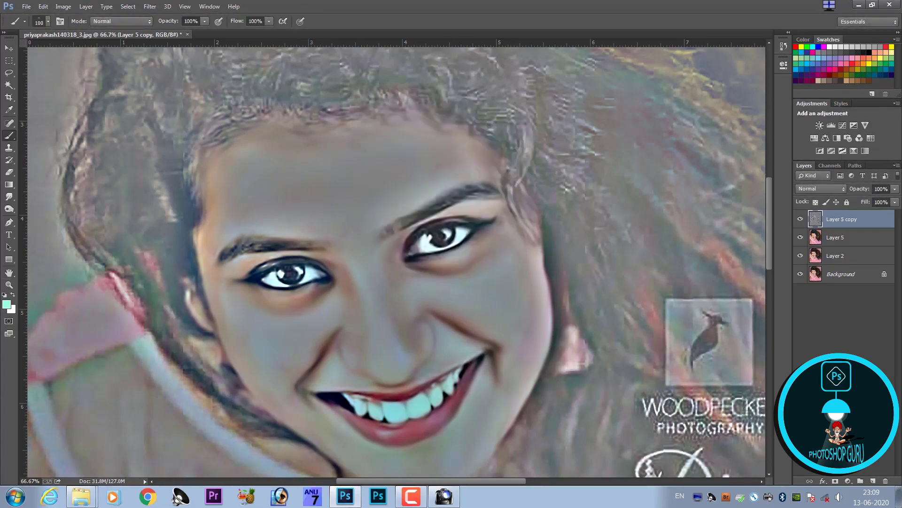
left_click(826, 189)
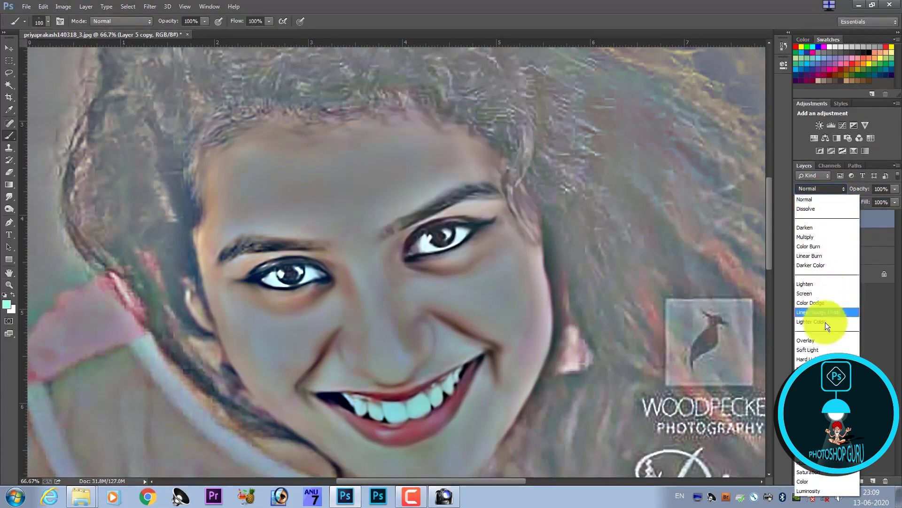
left_click(819, 350)
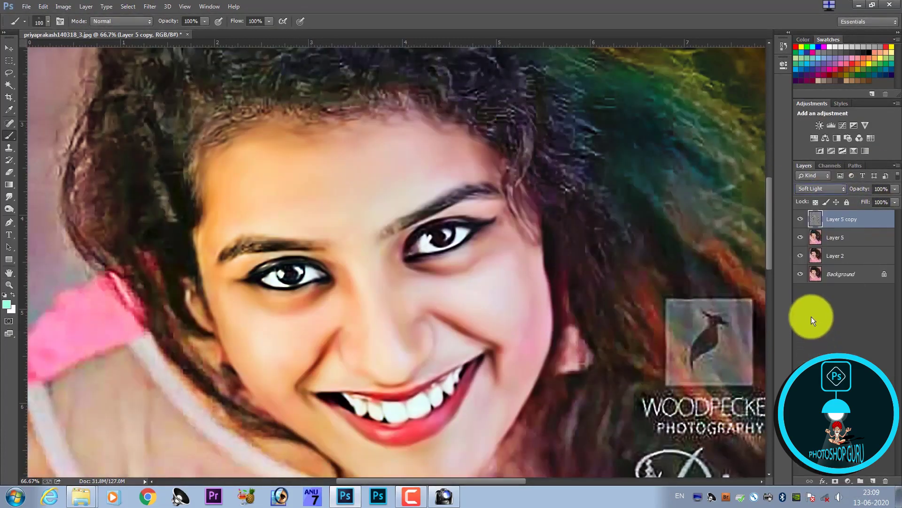
key("Up")
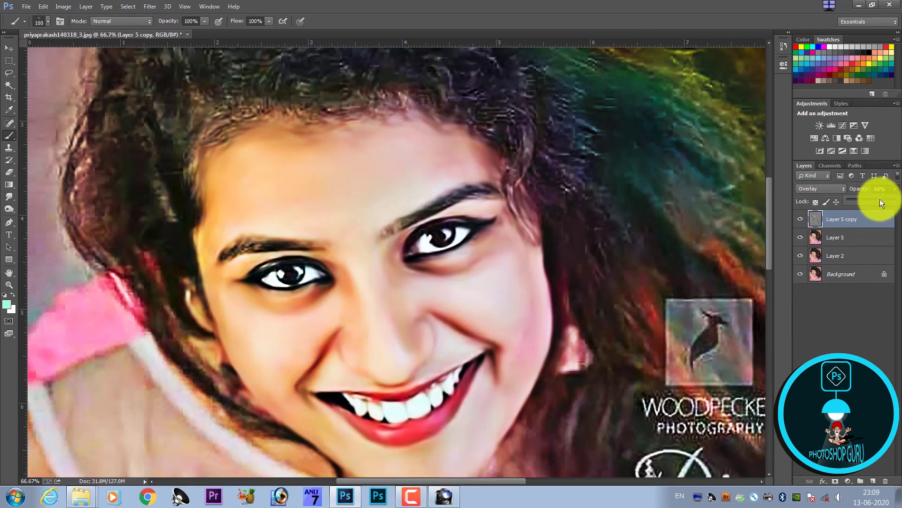
left_click_drag(880, 199, 879, 198)
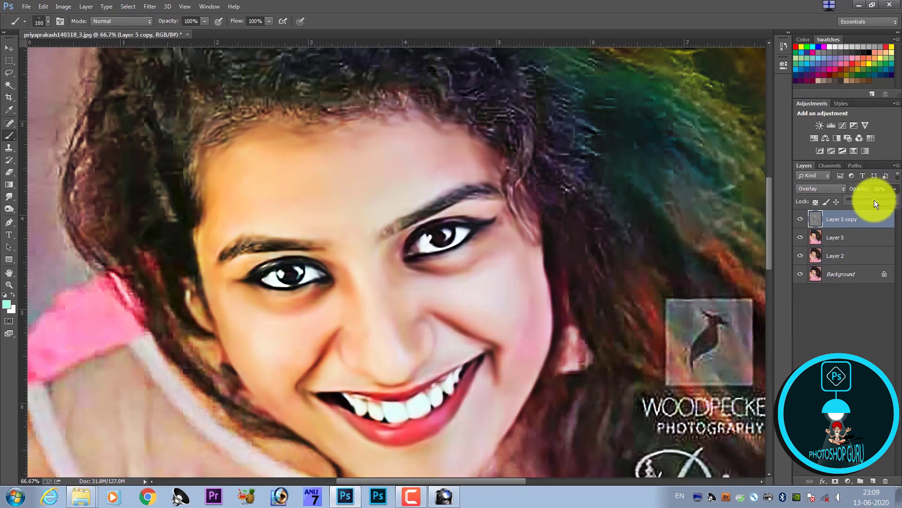
Stamp visible layers into Layer 6, delete both Layer 5 layers, and add an empty Layer 7
key("ctrl+shift+alt+e")
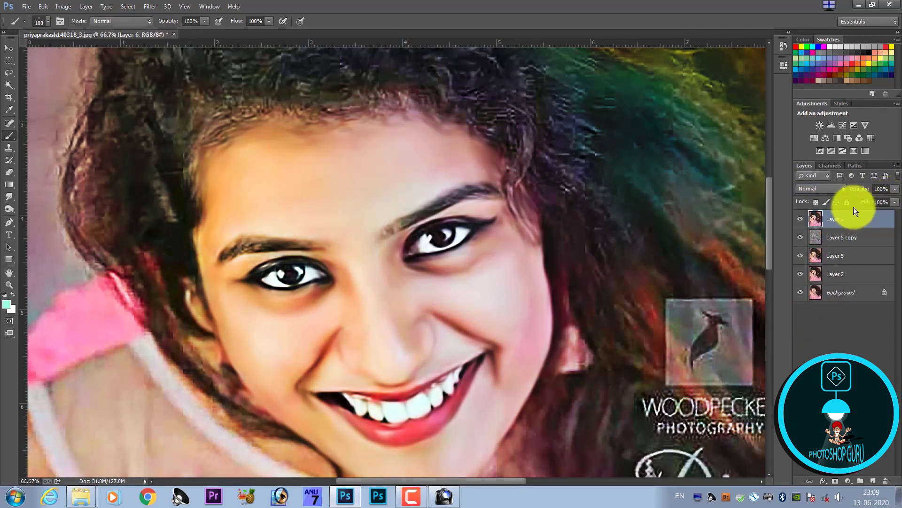
left_click(849, 253, "shift")
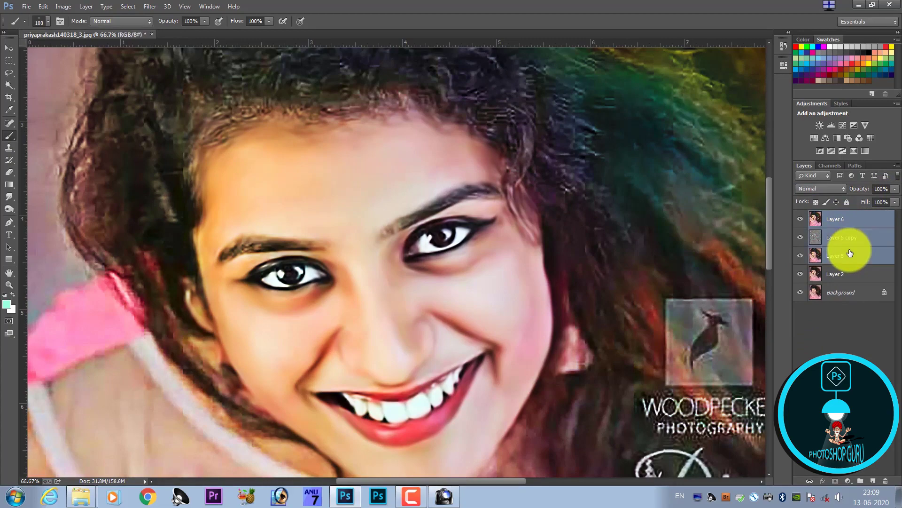
key("Delete")
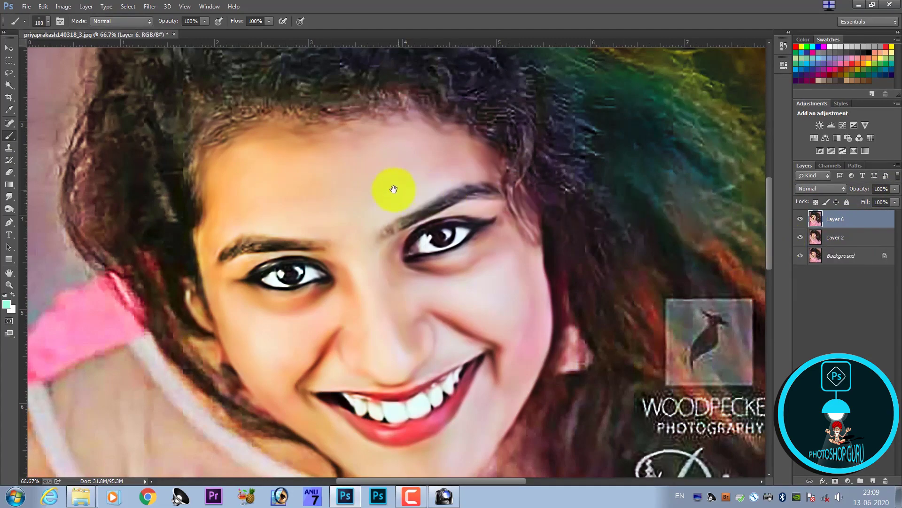
mouse_move(390, 185)
left_mouse_down()
mouse_move(390, 236)
mouse_move(429, 247)
mouse_move(452, 268)
mouse_move(459, 258)
left_mouse_up()
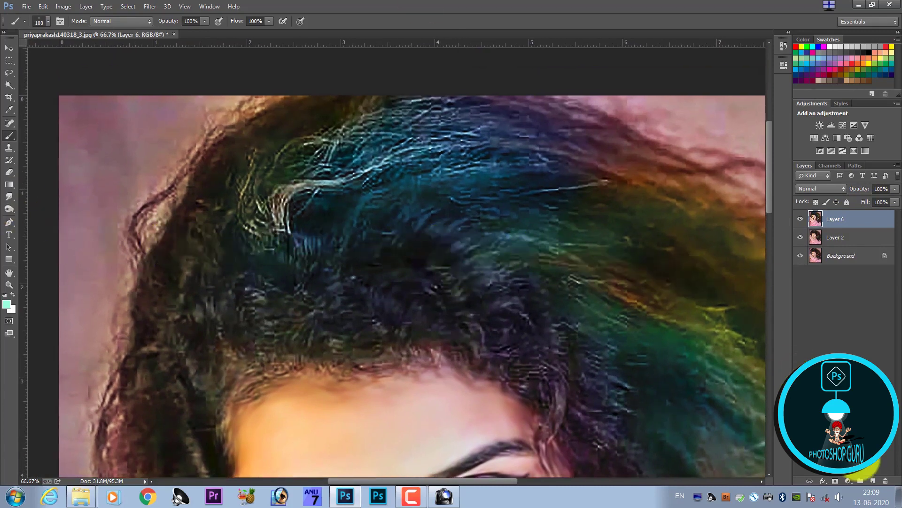
left_click(870, 482)
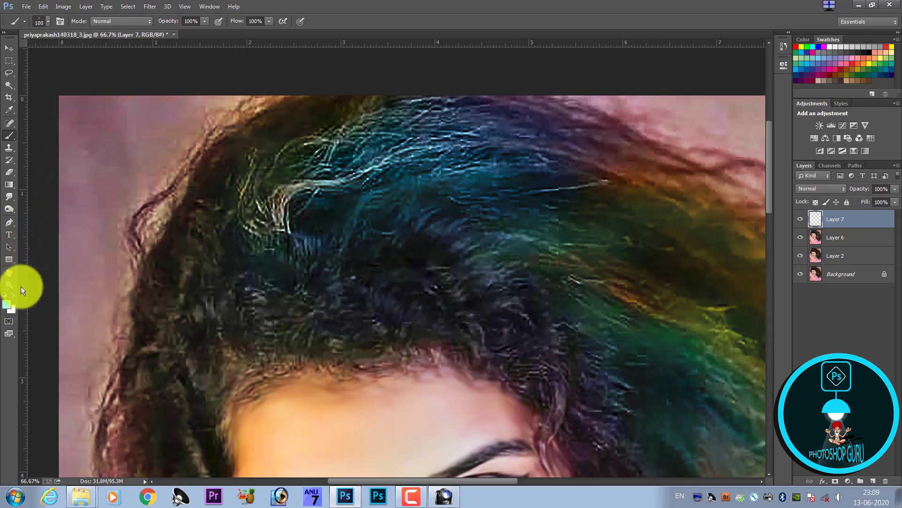
Set Layer 7 to Color blend mode and paint a first teal tint across the hair
left_click(830, 188)
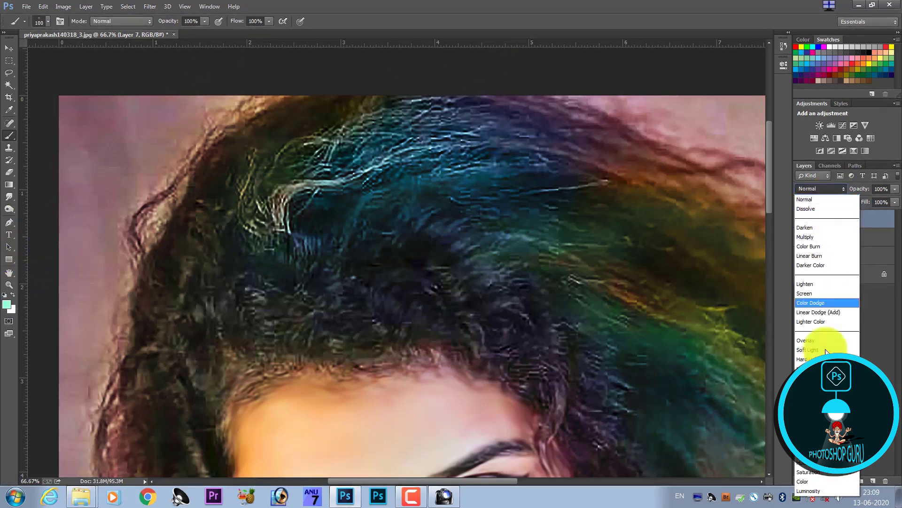
left_click(804, 480)
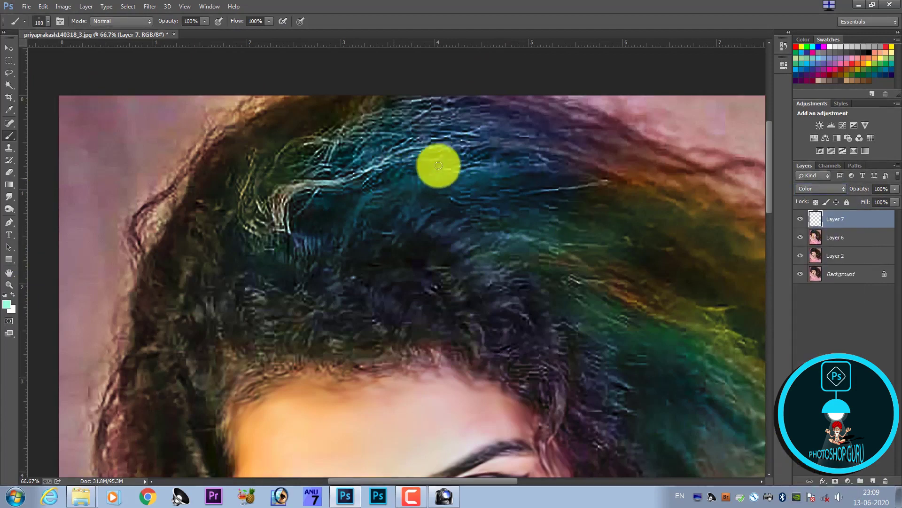
left_click_drag(438, 165, 507, 161)
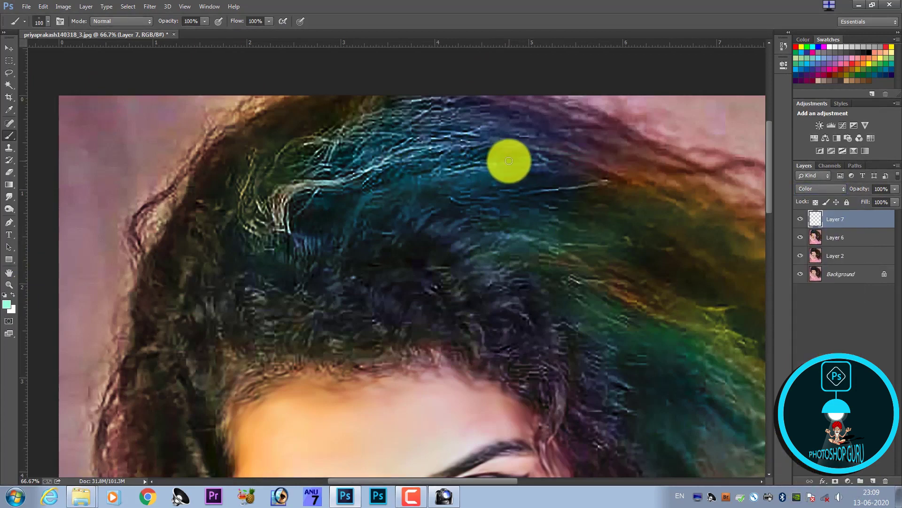
Paint red along the top and left edges of the hair with a larger brush
left_click(885, 47)
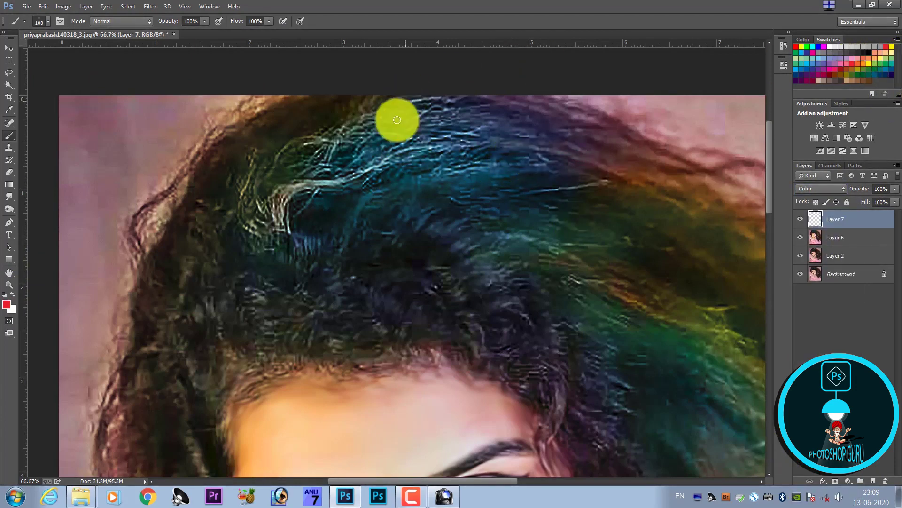
left_click_drag(346, 141, 554, 104)
key("ctrl+z")
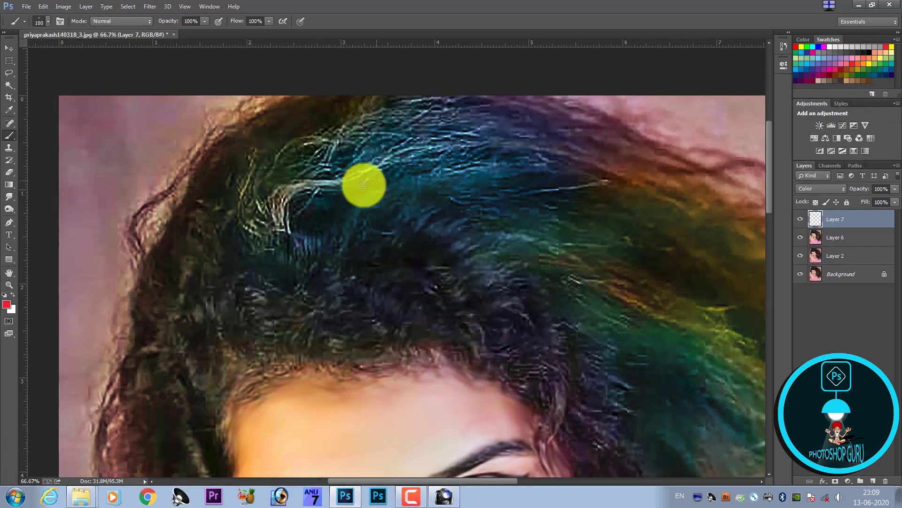
key("bracketright")
key("bracketright")
key("bracketright")
mouse_move(306, 101)
left_mouse_down()
mouse_move(246, 116)
mouse_move(181, 171)
mouse_move(191, 171)
mouse_move(144, 257)
left_mouse_up()
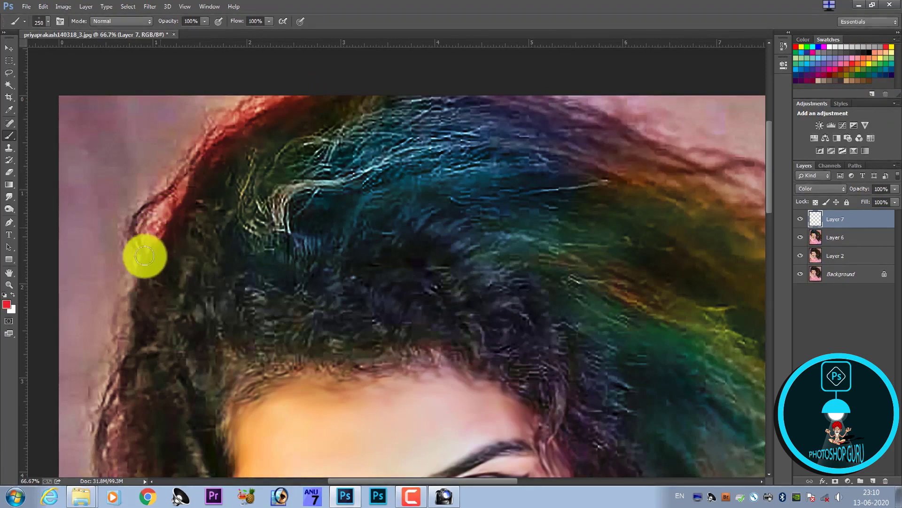
key("ctrl+minus")
key("ctrl+minus")
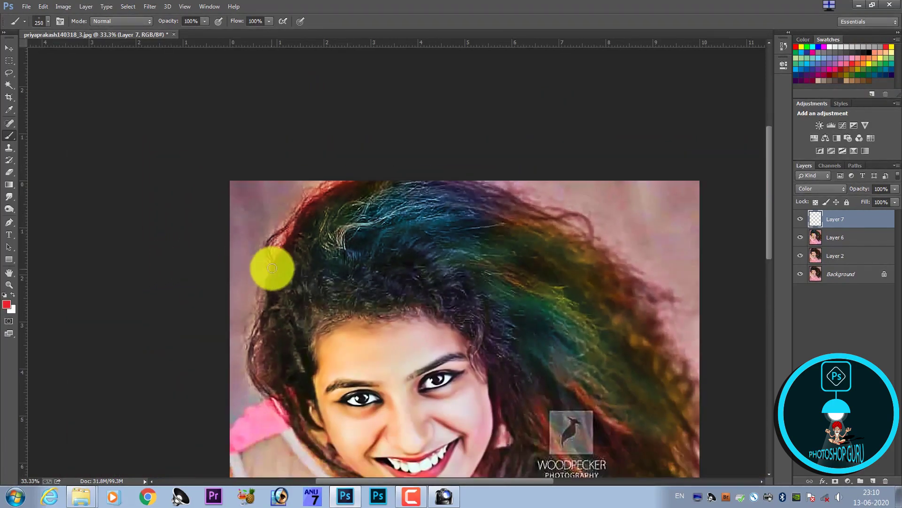
mouse_move(272, 268)
left_mouse_down()
mouse_move(248, 357)
mouse_move(266, 374)
mouse_move(268, 364)
mouse_move(262, 374)
mouse_move(278, 394)
mouse_move(315, 410)
left_mouse_up()
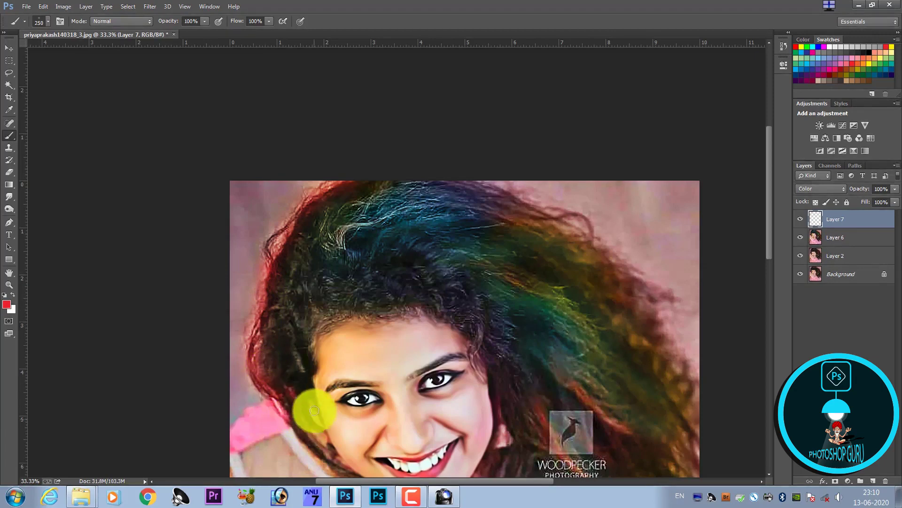
Tint the top-left and upper-right hair edges red with a much larger brush
key("bracketright")
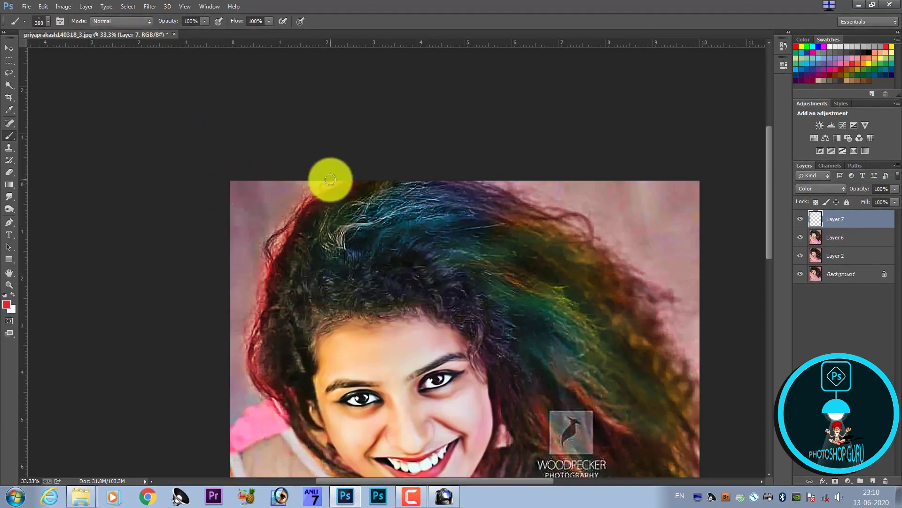
left_click_drag(335, 187, 490, 185)
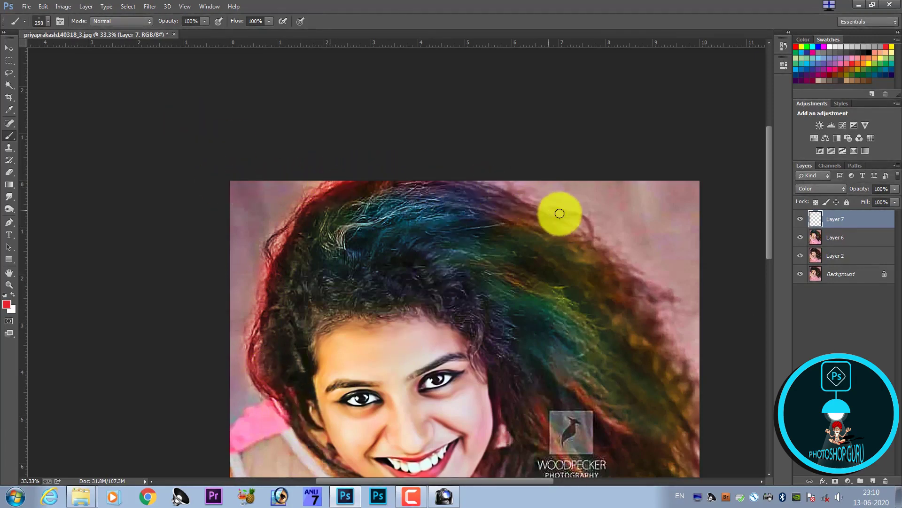
key("bracketleft")
key("bracketleft")
key("bracketleft")
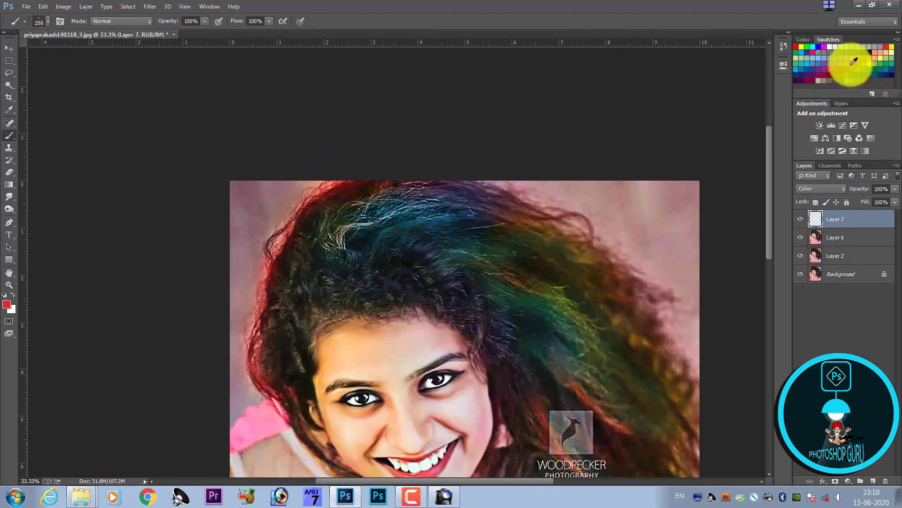
key("bracketright")
key("bracketright")
key("bracketright")
left_click_drag(433, 187, 568, 226)
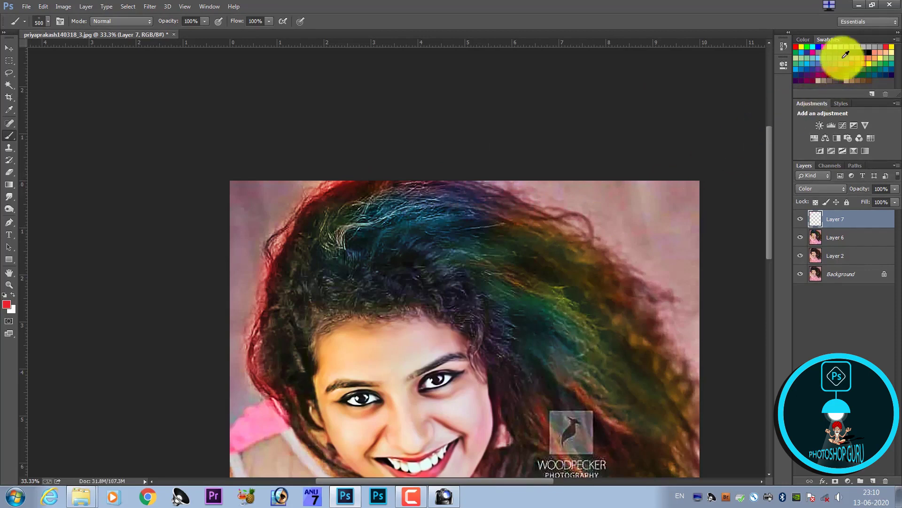
Tint the upper hair cyan, the right side yellow, and the top-right hair blue
left_click(813, 46)
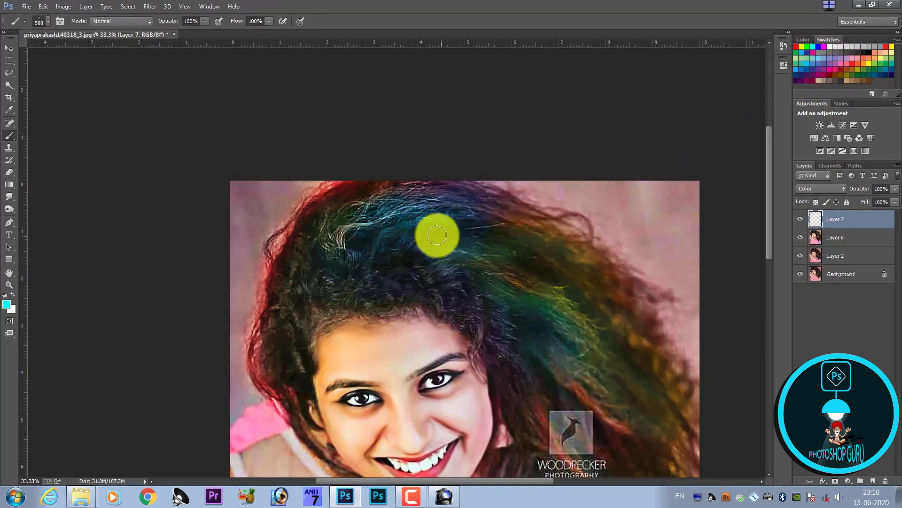
mouse_move(394, 245)
left_mouse_down()
mouse_move(433, 227)
mouse_move(415, 255)
mouse_move(472, 244)
mouse_move(452, 257)
mouse_move(494, 268)
mouse_move(447, 277)
mouse_move(494, 309)
mouse_move(504, 339)
left_mouse_up()
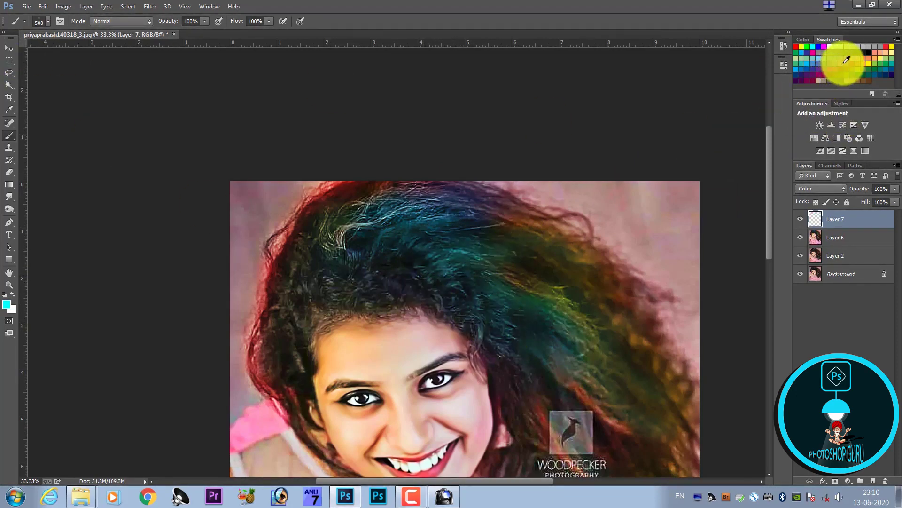
left_click(884, 56)
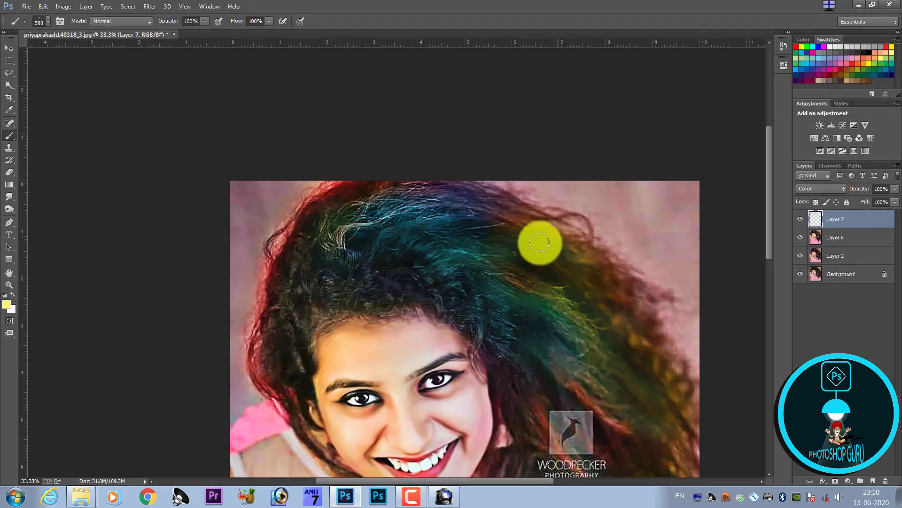
mouse_move(538, 242)
left_mouse_down()
mouse_move(490, 306)
mouse_move(445, 306)
mouse_move(471, 311)
mouse_move(375, 292)
mouse_move(597, 291)
mouse_move(697, 387)
mouse_move(578, 241)
mouse_move(482, 198)
left_mouse_up()
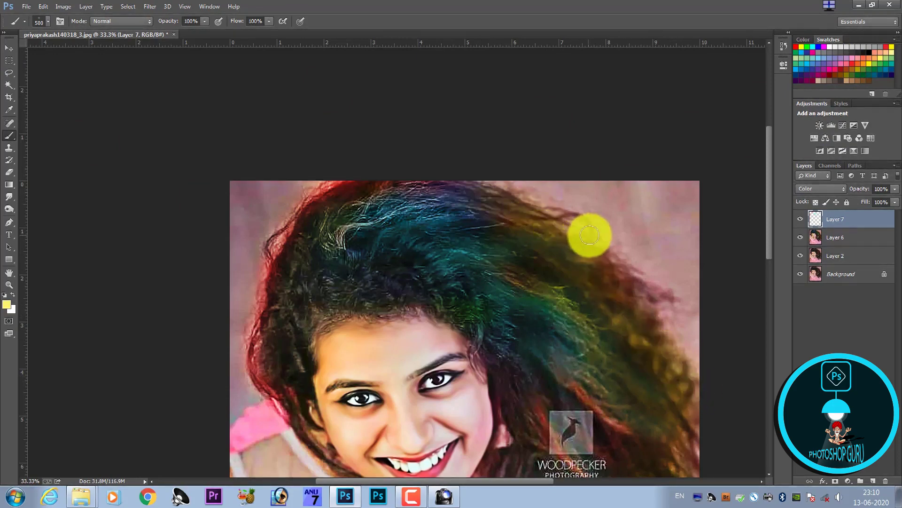
left_click(820, 46)
mouse_move(555, 177)
left_mouse_down()
mouse_move(467, 192)
mouse_move(583, 250)
left_mouse_up()
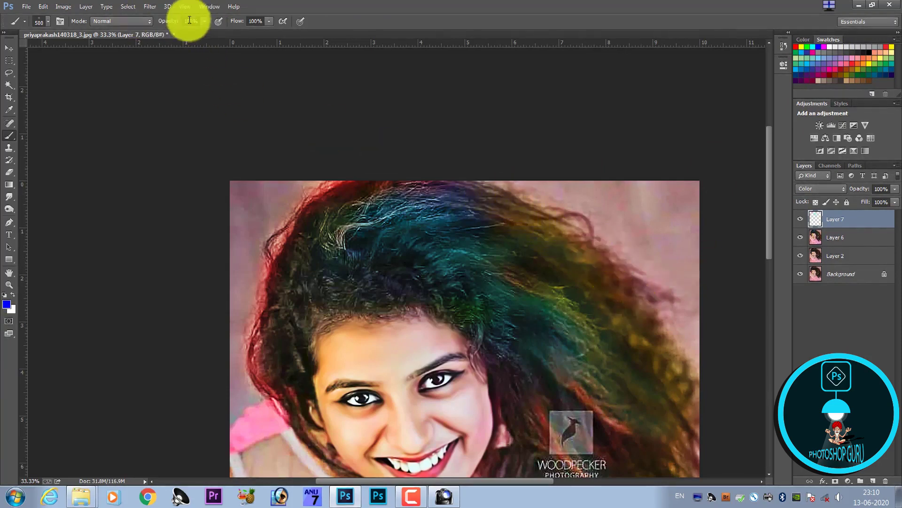
Set the brush to Multiply mode at 56% opacity, undoing a trial blue stroke on the top hair
left_click(114, 21)
left_click(113, 87)
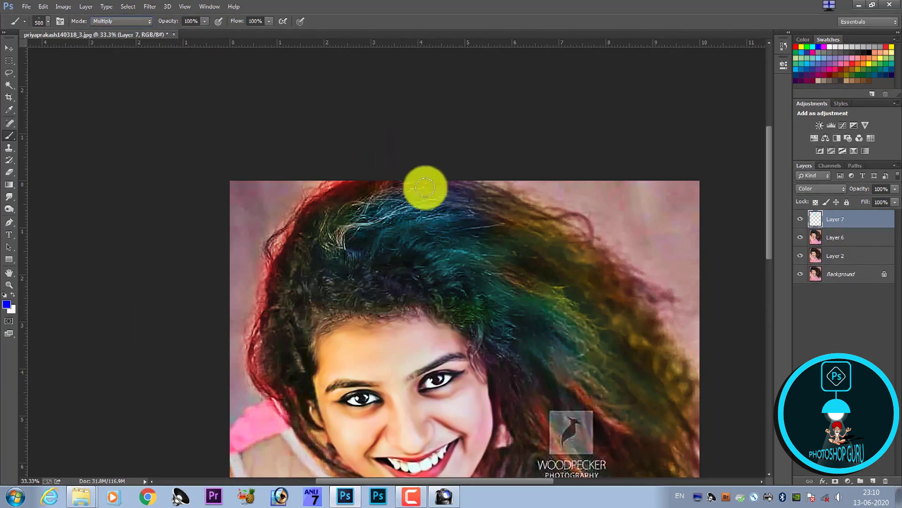
left_click_drag(423, 187, 470, 198)
left_click_drag(513, 220, 547, 235)
key("ctrl+z")
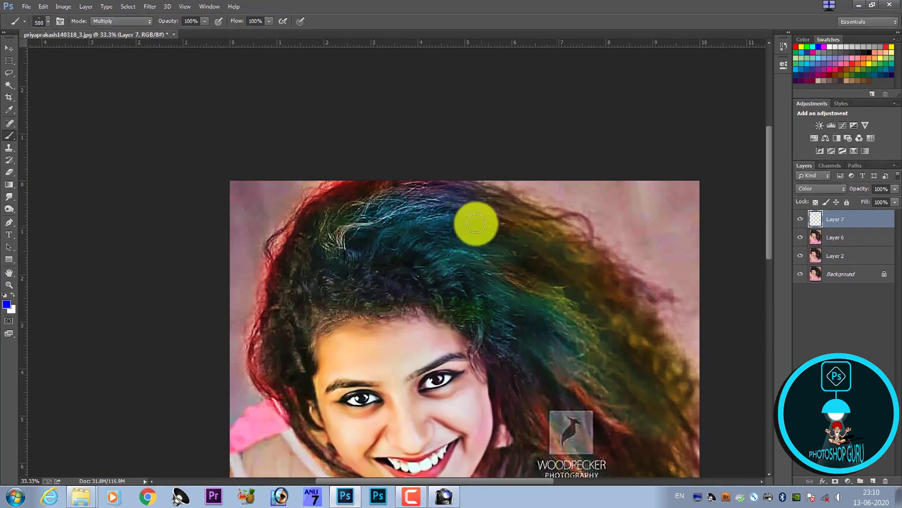
left_click(205, 22)
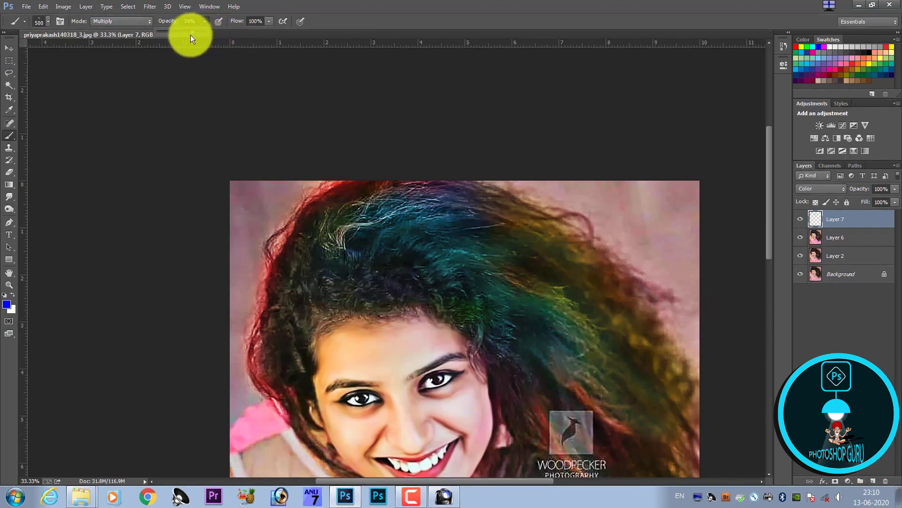
left_click_drag(191, 34, 182, 35)
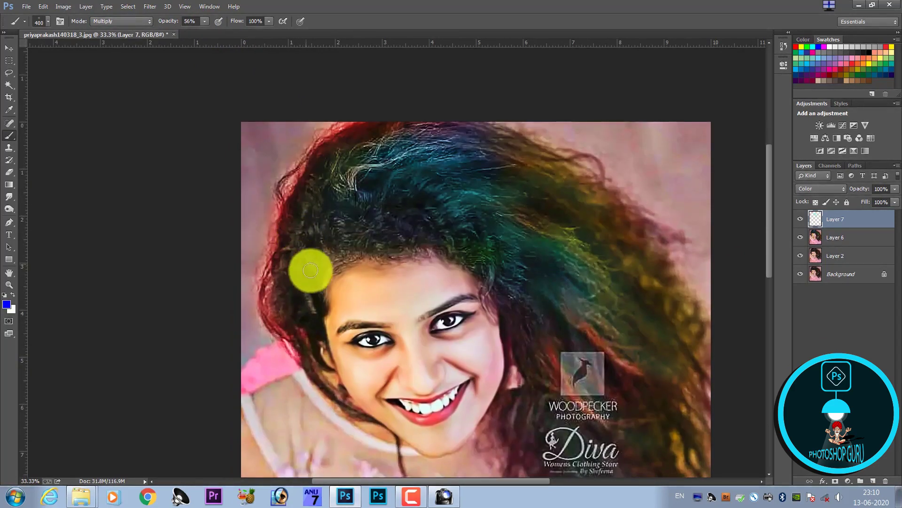
Streak blue through the left side of the hair, then tint the top of the hair pink
mouse_move(306, 286)
left_mouse_down()
mouse_move(313, 309)
mouse_move(305, 202)
mouse_move(286, 277)
left_mouse_up()
key("bracketleft")
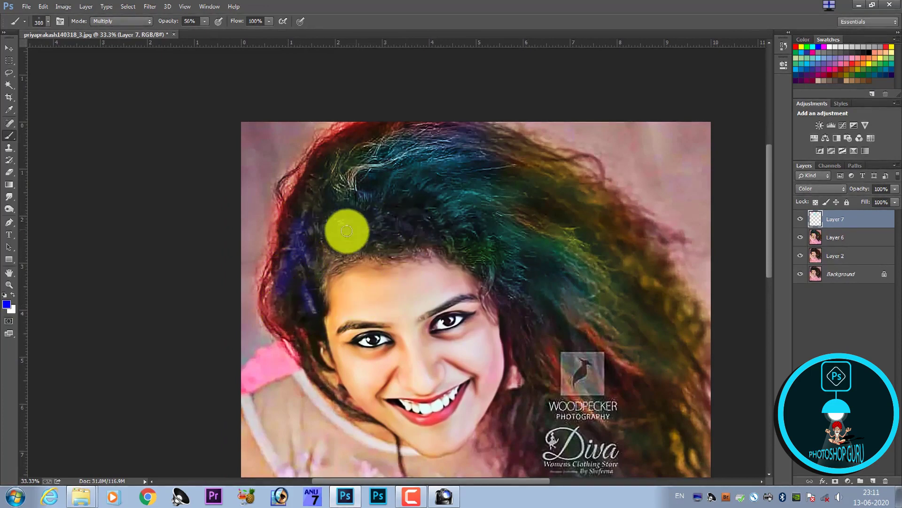
key("bracketright")
key("bracketright")
mouse_move(336, 226)
left_mouse_down()
mouse_move(351, 221)
mouse_move(344, 240)
mouse_move(352, 202)
mouse_move(338, 177)
mouse_move(403, 137)
mouse_move(465, 227)
left_mouse_up()
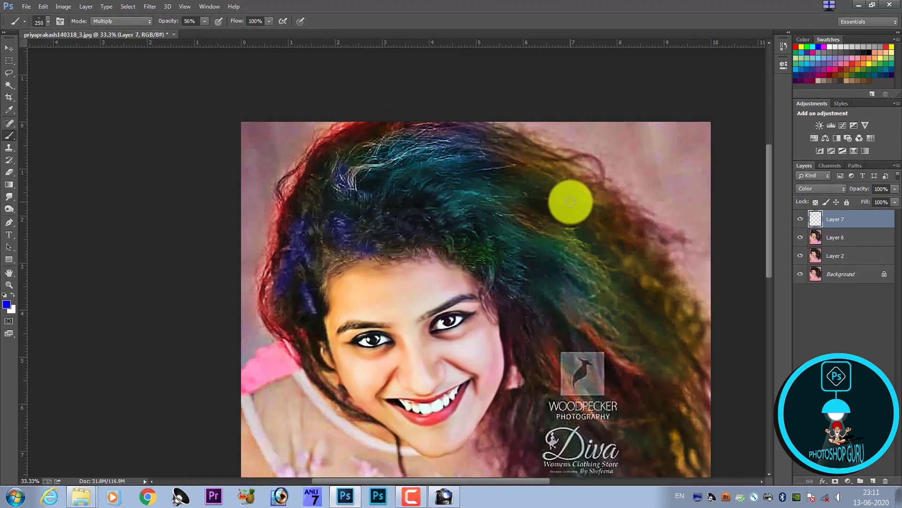
left_click(855, 63)
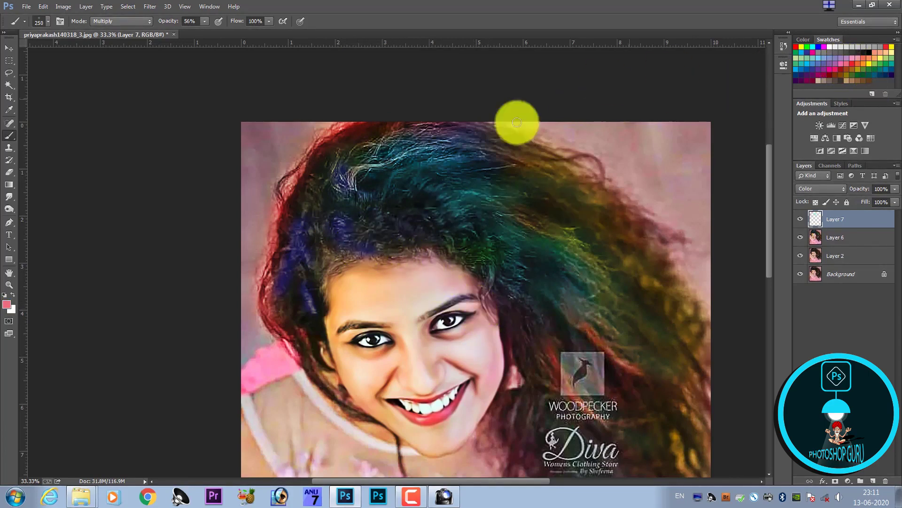
left_click_drag(364, 233, 452, 228)
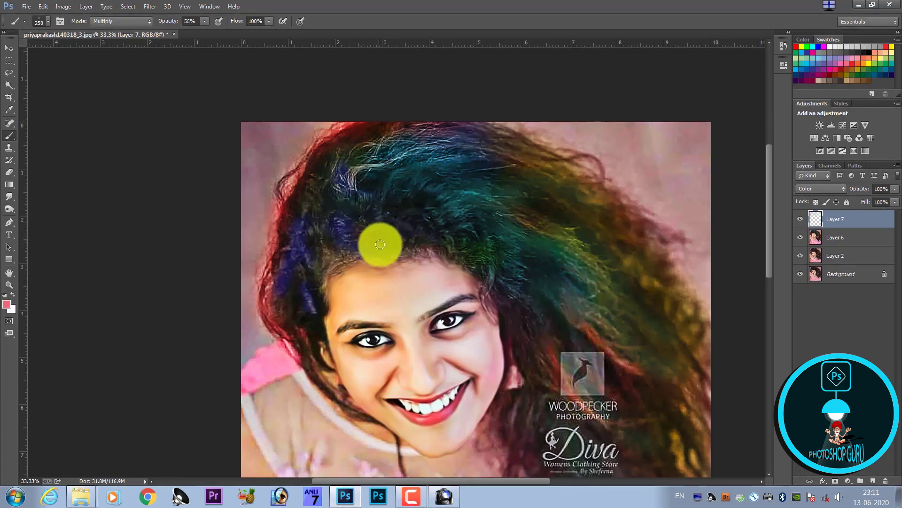
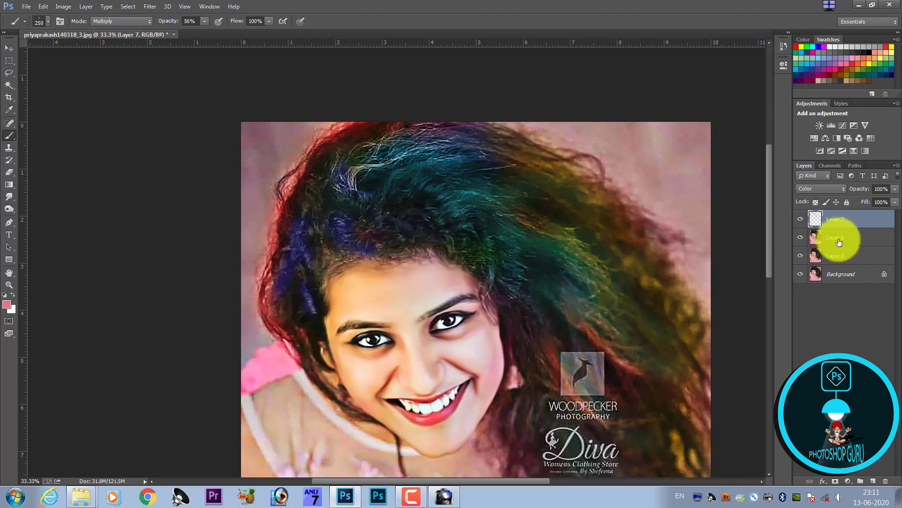
Stamp all visible layers into Layer 8, merge Layer 7 into it, and compare with the original
left_click(839, 239)
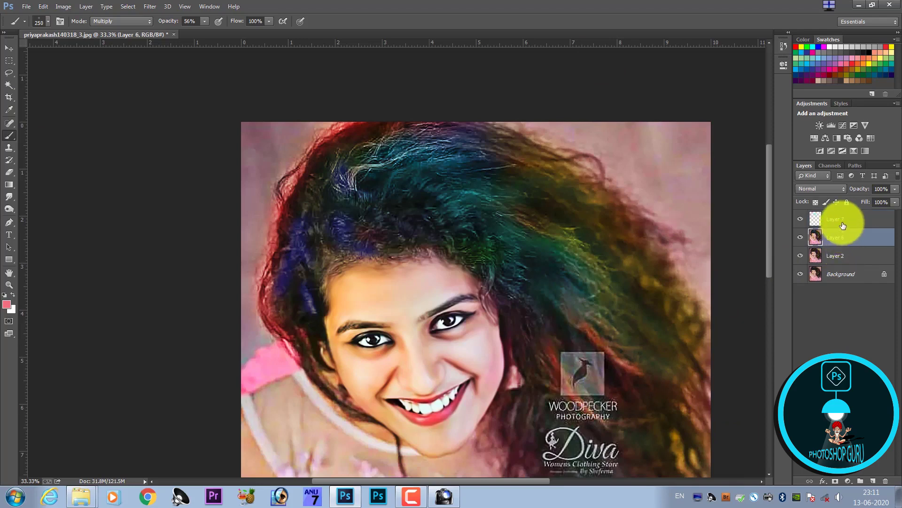
left_click(843, 226)
key("ctrl+shift+alt+e")
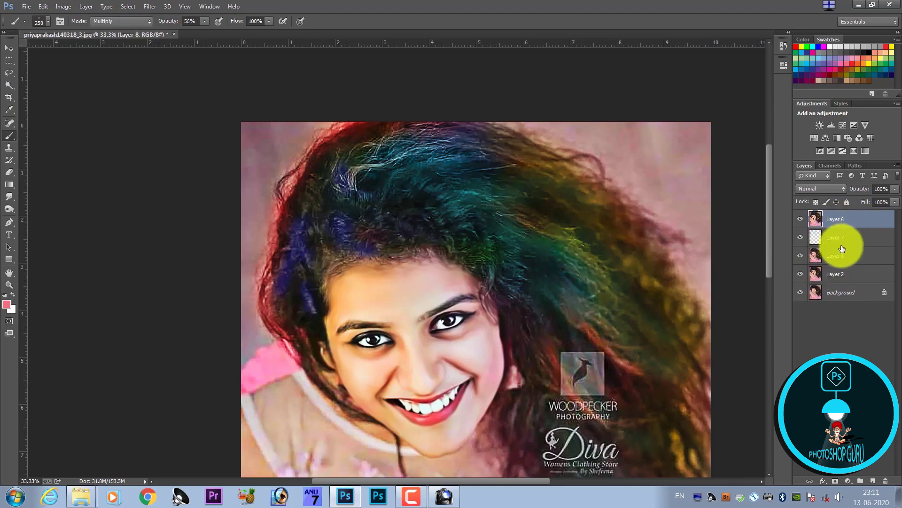
left_click(842, 245, "ctrl")
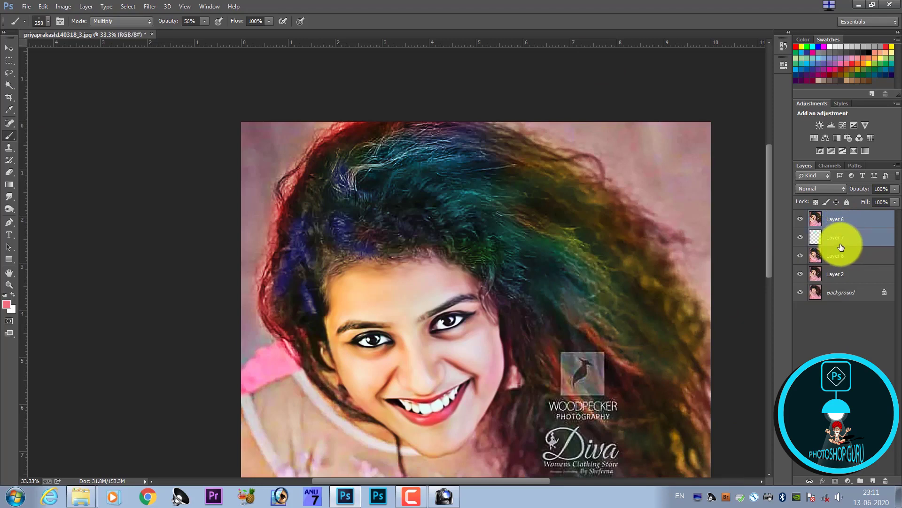
key("ctrl+e")
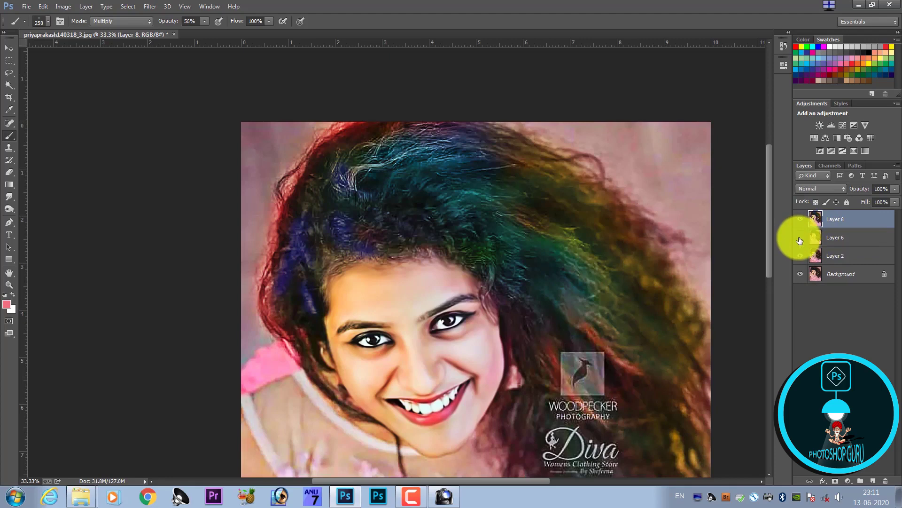
mouse_move(800, 219)
left_mouse_down()
mouse_move(802, 259)
mouse_move(800, 224)
left_mouse_up()
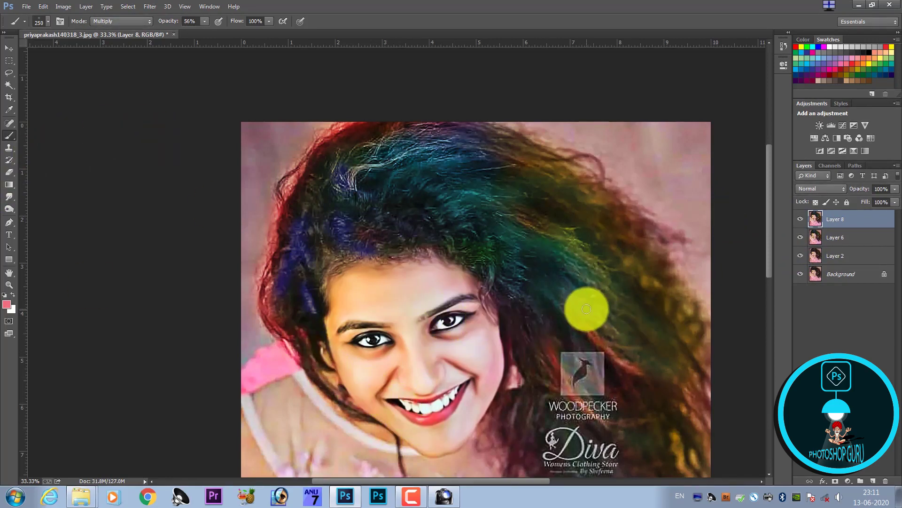
Create a new document from the Photo preset at 300 ppi, 8 inches wide with a custom height
key("ctrl+n")
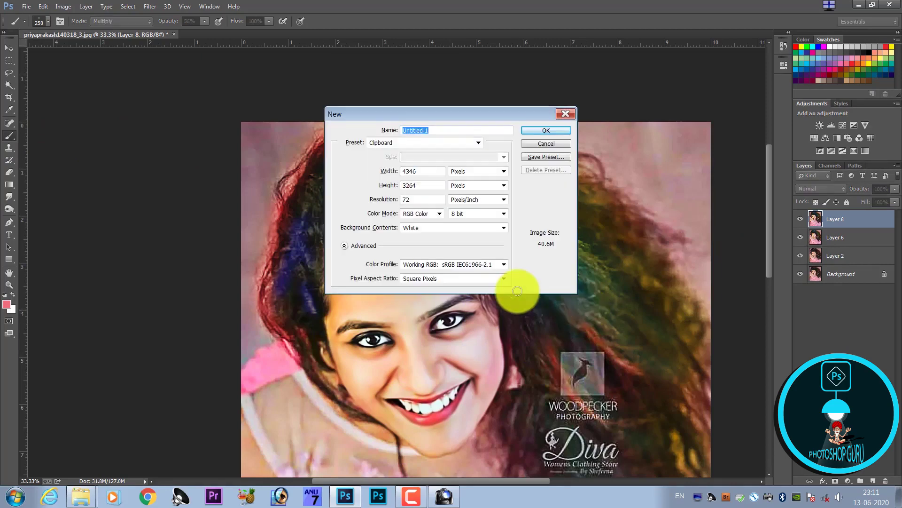
left_click(433, 143)
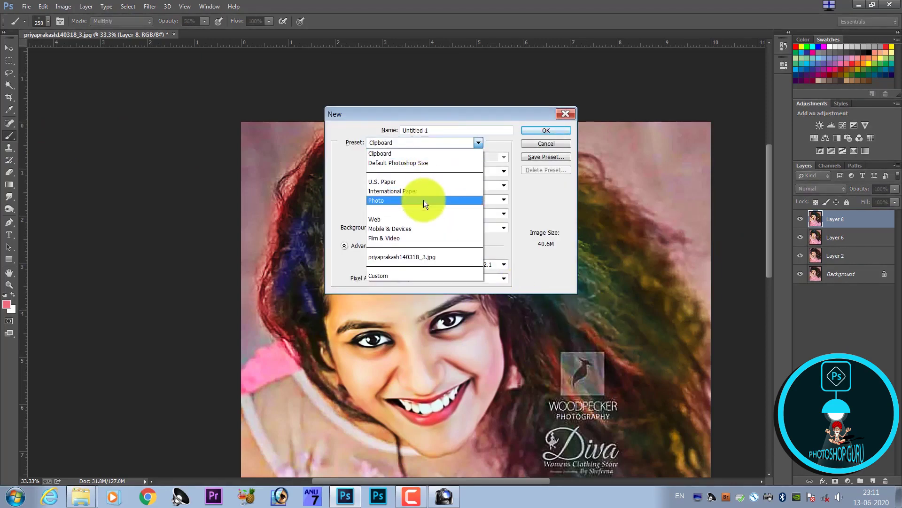
left_click(424, 199)
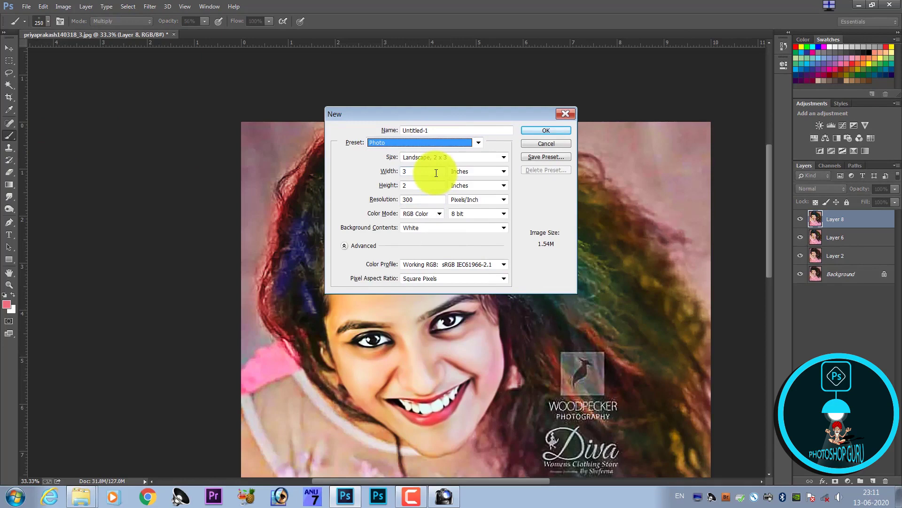
left_click(436, 173)
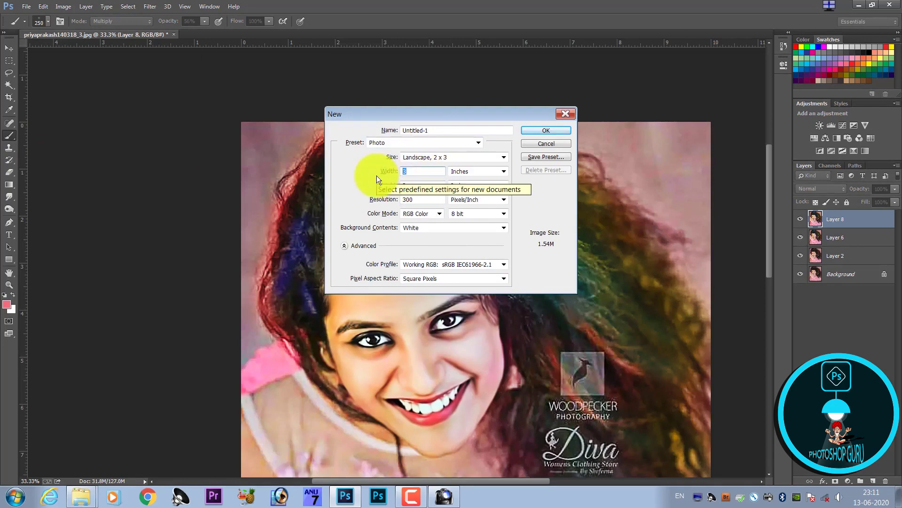
type("1")
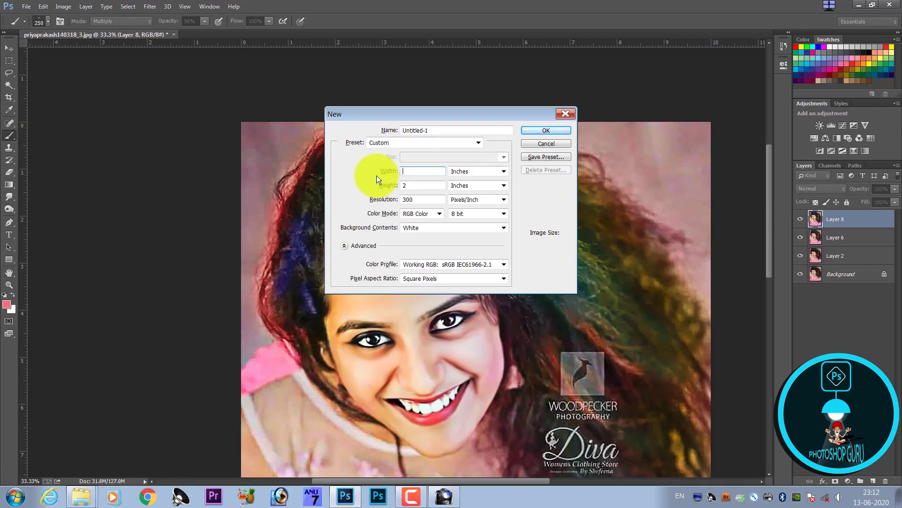
type("12")
key("Tab")
key("Tab")
key("shift+Tab")
key("shift+Tab")
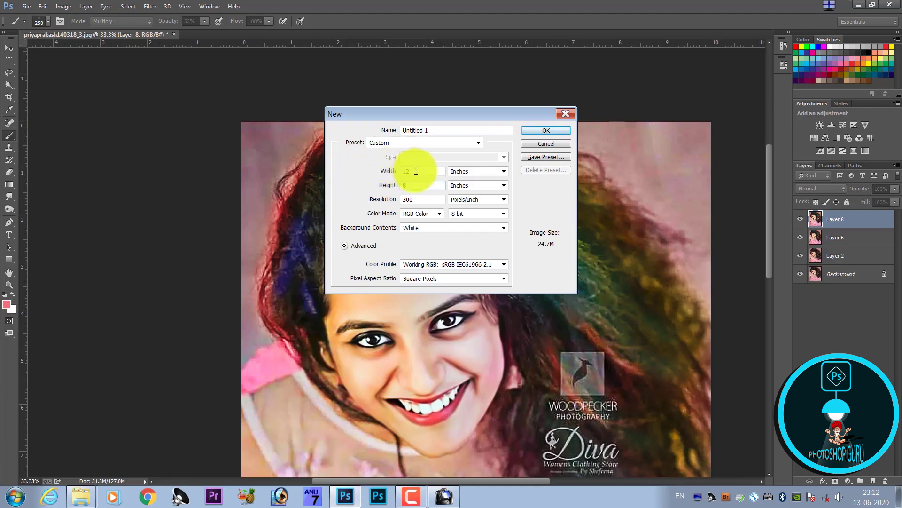
type("8")
key("Tab")
key("Tab")
type("1")
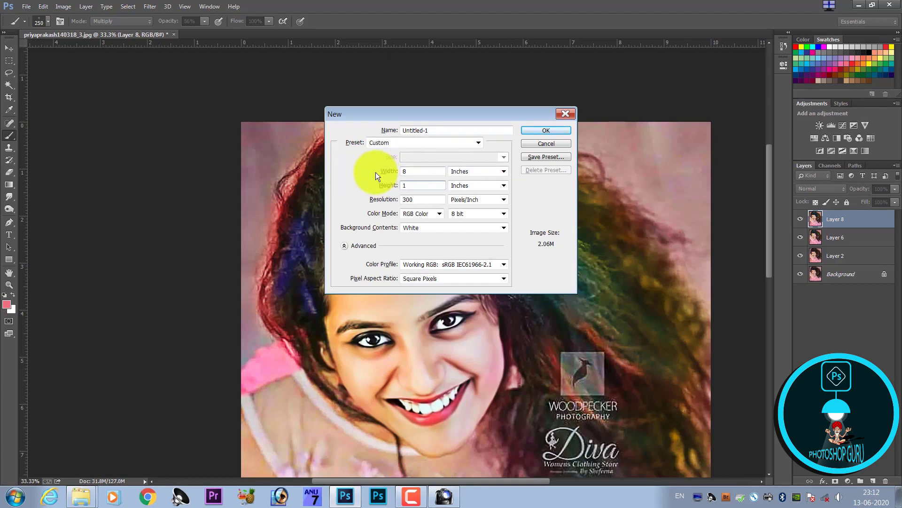
key("Return")
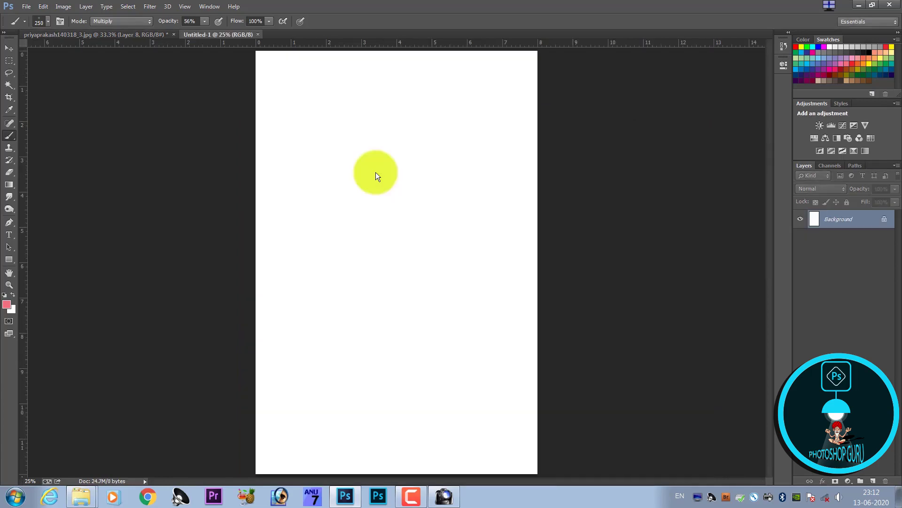
Copy the whole portrait and paste it into Untitled-1 as a new layer
key("ctrl+Tab")
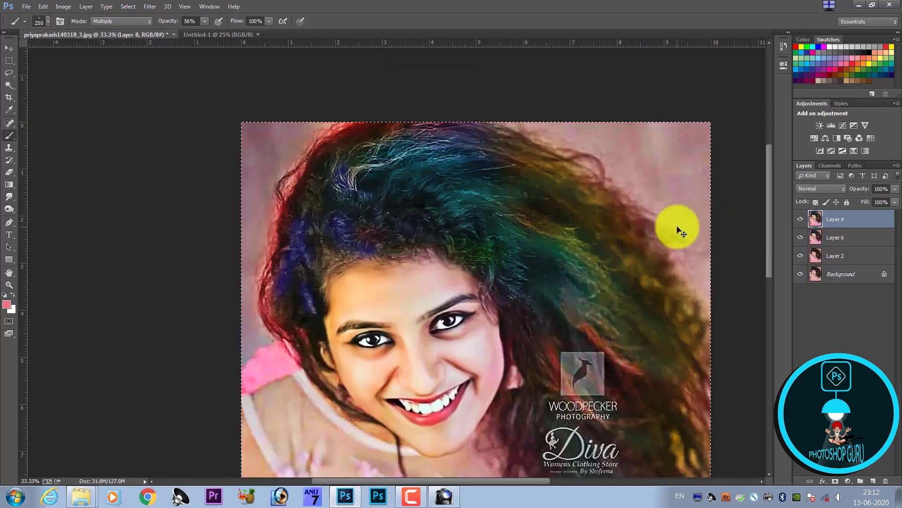
key("ctrl+a")
key("ctrl+Tab")
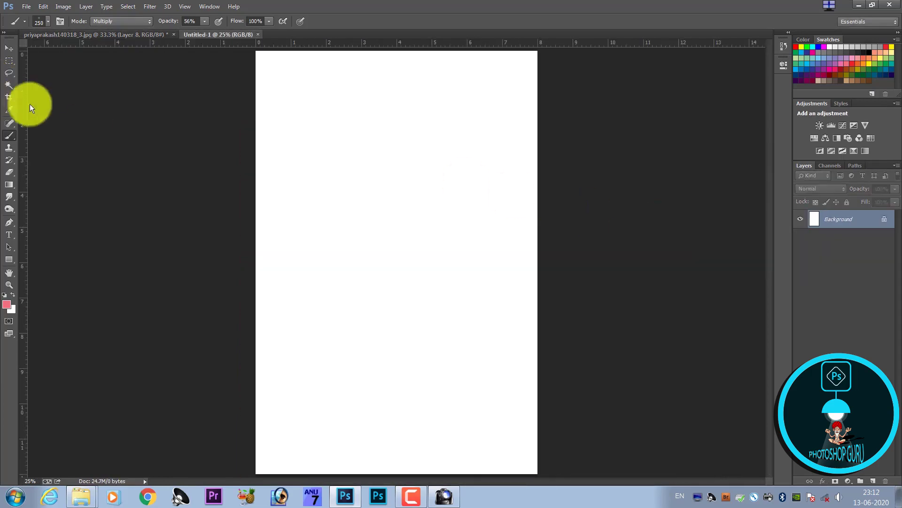
key("ctrl+minus")
key("ctrl+minus")
key("ctrl+v")
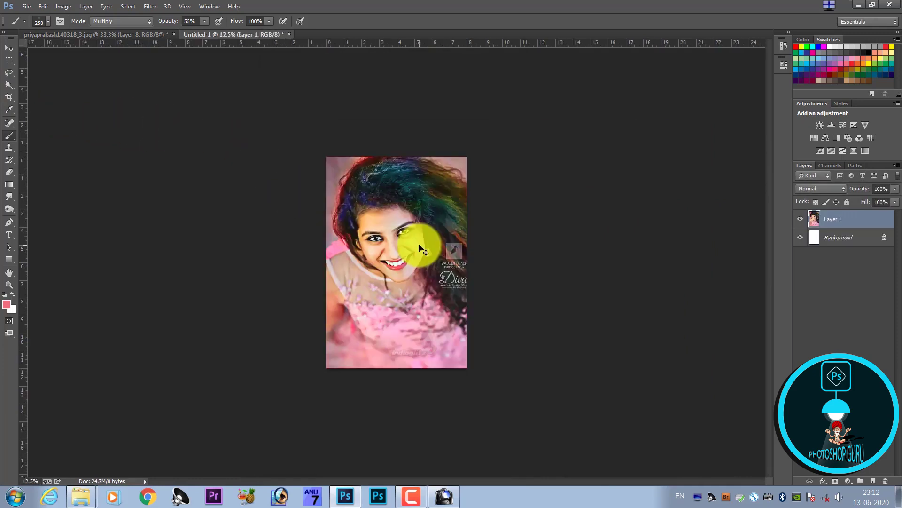
Keep the pasted portrait at full width and nudge it into place on the page
key("ctrl+t")
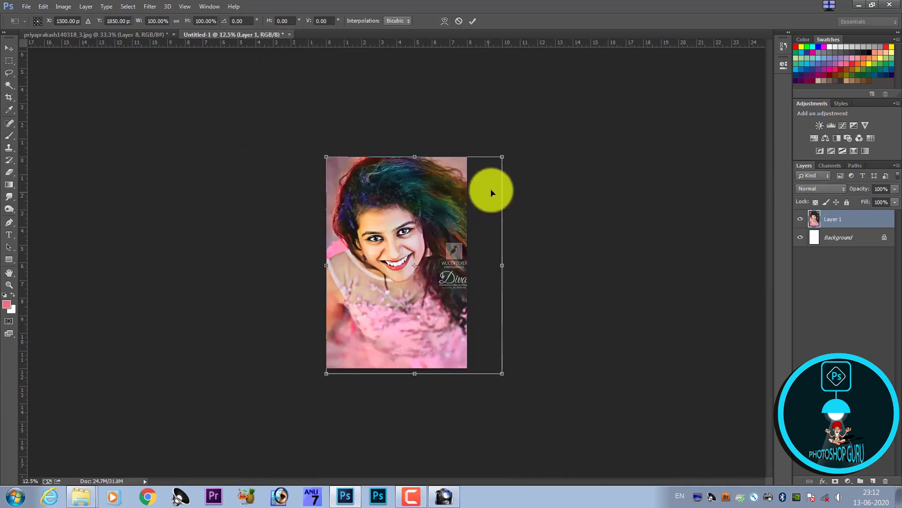
left_click_drag(503, 164, 485, 170)
key("ctrl+z")
key("Return")
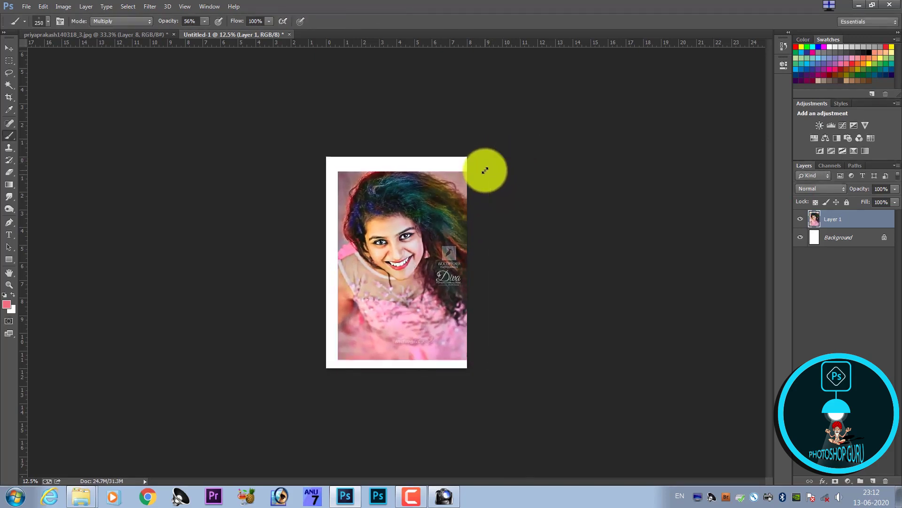
left_click_drag(356, 274, 360, 277)
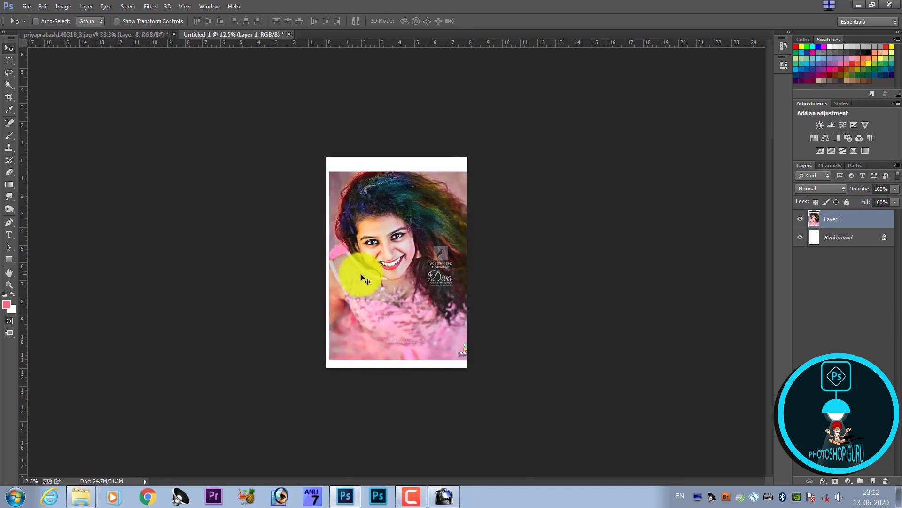
key("ctrl+plus")
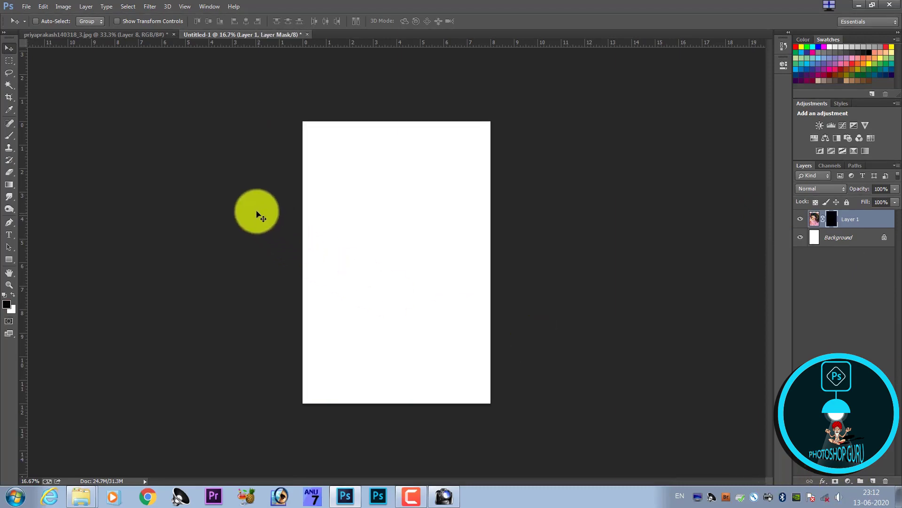
Set up a white brush in Normal mode at 100% opacity for the layer mask
key("b")
key("bracketright")
key("bracketright")
key("bracketright")
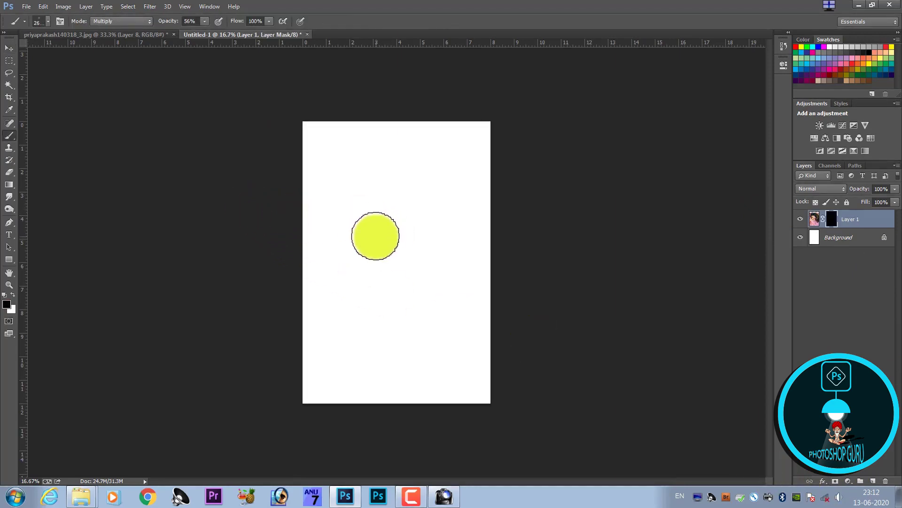
key("bracketright")
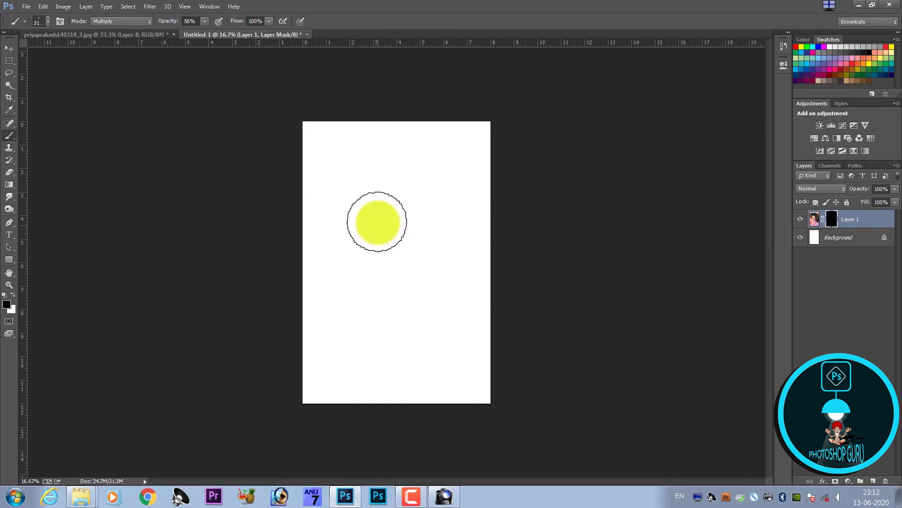
key("x")
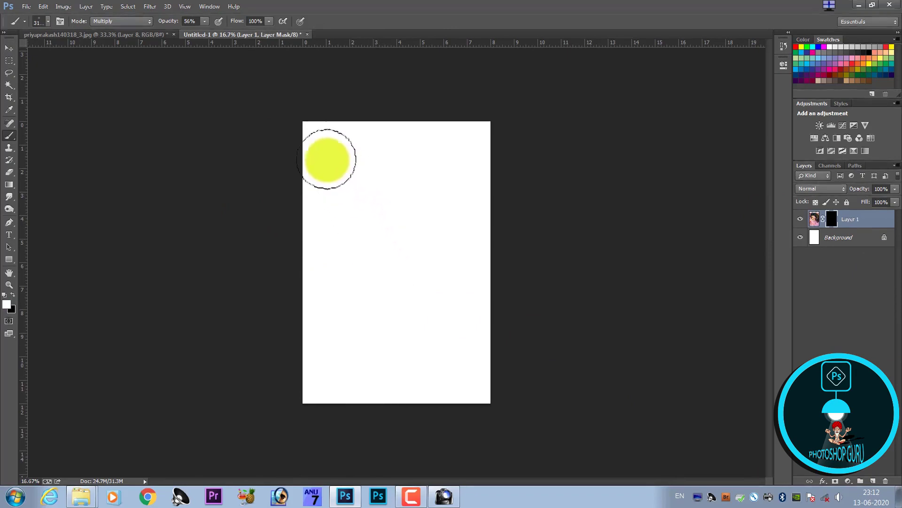
left_click(131, 23)
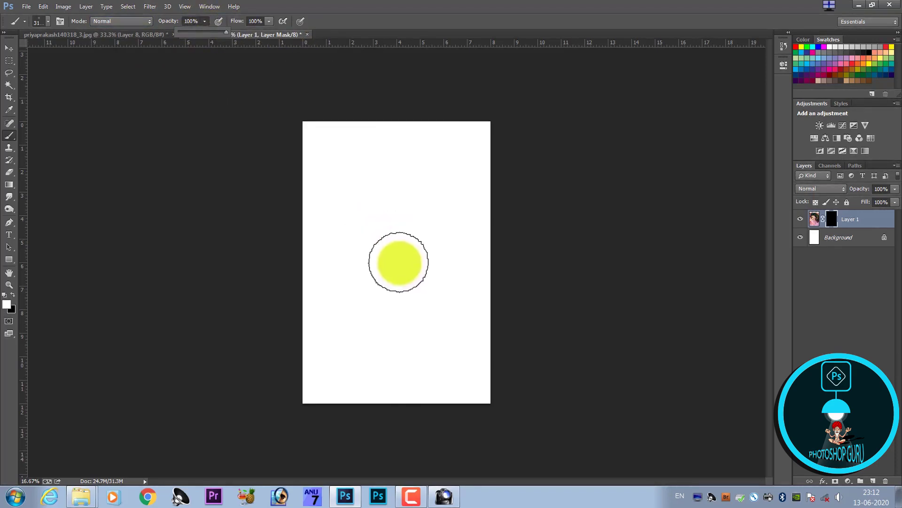
key("0")
Paint the face and hair back through the mask, then widen the canvas crop leftward
mouse_move(399, 258)
left_mouse_down()
mouse_move(384, 209)
mouse_move(391, 262)
mouse_move(385, 194)
mouse_move(401, 196)
mouse_move(363, 202)
mouse_move(399, 195)
mouse_move(396, 178)
mouse_move(397, 207)
mouse_move(375, 207)
mouse_move(375, 187)
mouse_move(362, 207)
mouse_move(373, 177)
mouse_move(404, 188)
mouse_move(388, 216)
mouse_move(367, 186)
mouse_move(384, 182)
mouse_move(352, 187)
mouse_move(352, 215)
mouse_move(352, 187)
mouse_move(389, 162)
mouse_move(376, 165)
mouse_move(429, 197)
mouse_move(393, 163)
mouse_move(414, 186)
mouse_move(423, 247)
mouse_move(442, 192)
mouse_move(453, 218)
mouse_move(447, 256)
mouse_move(461, 228)
mouse_move(464, 284)
mouse_move(447, 270)
mouse_move(456, 249)
mouse_move(465, 263)
mouse_move(429, 258)
left_mouse_up()
key("bracketleft")
key("bracketleft")
key("bracketleft")
key("bracketleft")
key("bracketleft")
key("bracketright")
key("bracketright")
key("bracketright")
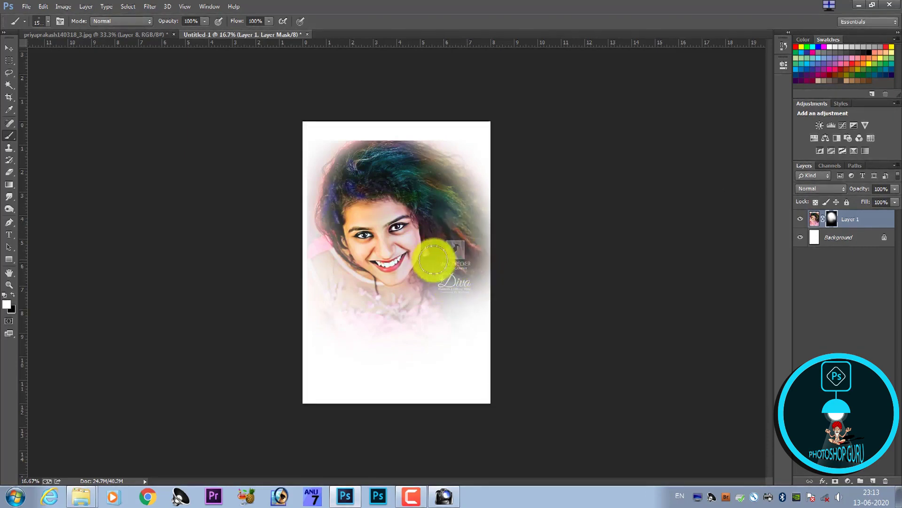
key("c")
mouse_move(300, 258)
left_mouse_down()
mouse_move(250, 264)
mouse_move(257, 262)
left_mouse_up()
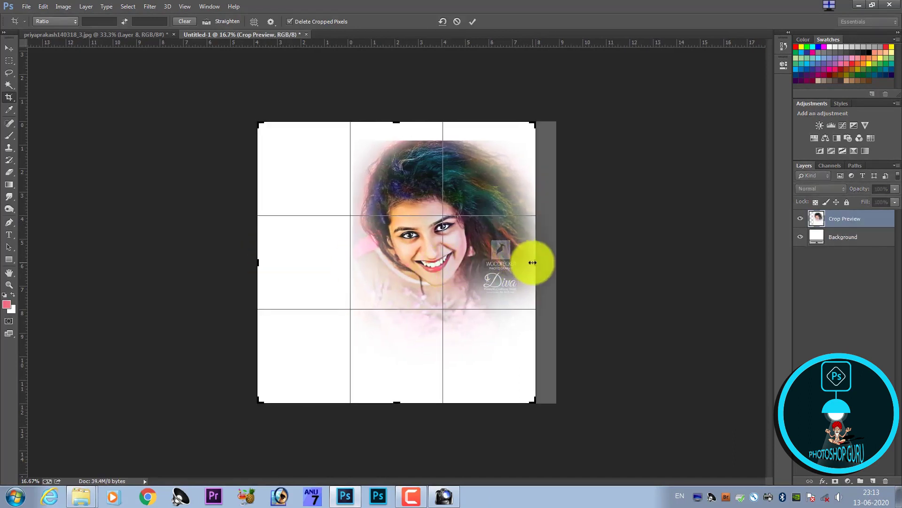
Widen the canvas crop to the right, then reveal more hair on the right through Layer 1's mask
left_click_drag(533, 262, 583, 260)
key("Return")
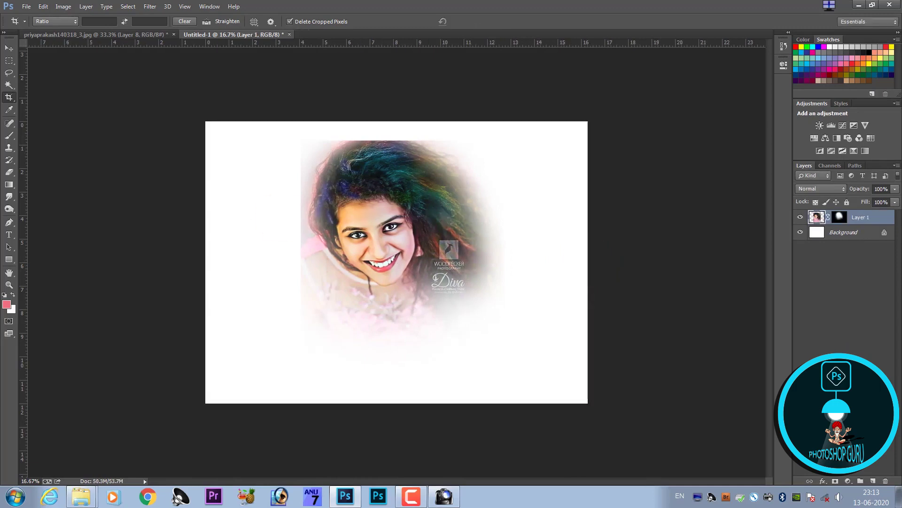
left_click(841, 217)
key("b")
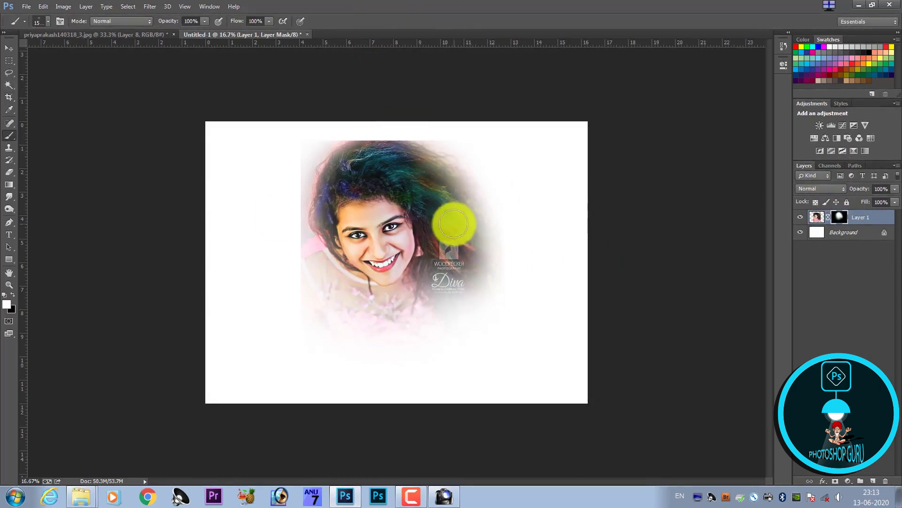
mouse_move(453, 224)
left_mouse_down()
mouse_move(494, 247)
mouse_move(468, 207)
left_mouse_up()
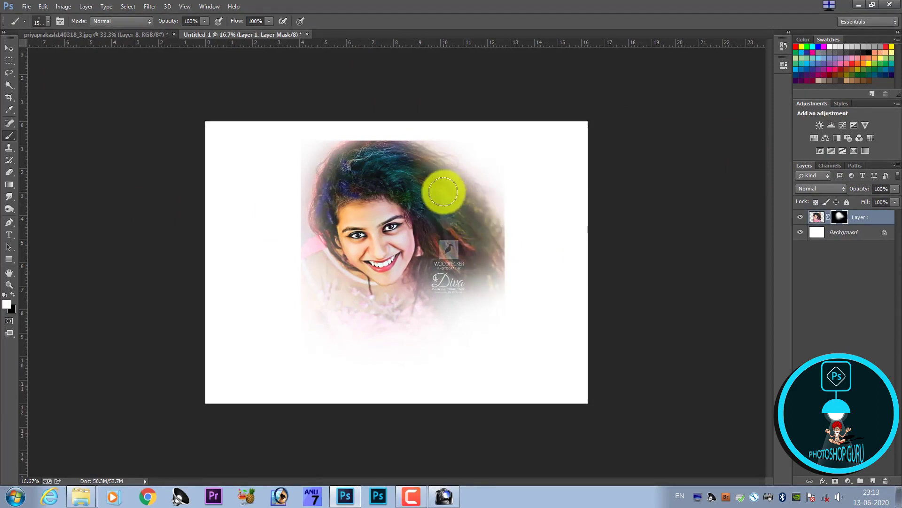
mouse_move(430, 175)
left_mouse_down()
mouse_move(469, 202)
mouse_move(455, 188)
mouse_move(491, 245)
mouse_move(475, 282)
mouse_move(492, 282)
mouse_move(492, 295)
left_mouse_up()
key("bracketleft")
key("bracketleft")
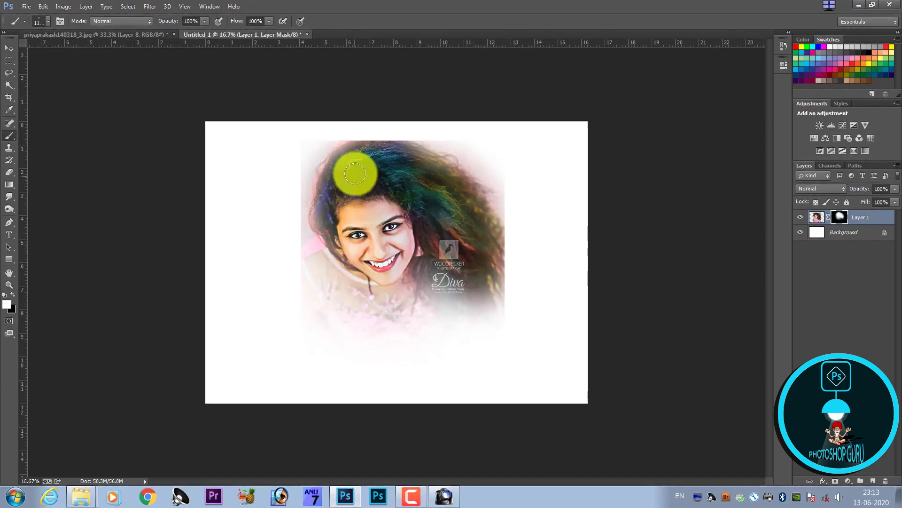
Paint more hair back into the mask at the top-left, adjusting brush size as needed
mouse_move(366, 149)
left_mouse_down()
mouse_move(328, 216)
mouse_move(332, 242)
mouse_move(352, 253)
mouse_move(338, 282)
mouse_move(379, 302)
mouse_move(399, 286)
mouse_move(390, 288)
mouse_move(447, 276)
mouse_move(445, 223)
mouse_move(452, 238)
mouse_move(425, 282)
mouse_move(461, 257)
mouse_move(401, 276)
mouse_move(445, 215)
mouse_move(397, 179)
mouse_move(425, 197)
mouse_move(334, 162)
mouse_move(343, 130)
mouse_move(314, 148)
left_mouse_up()
key("bracketright")
key("bracketleft")
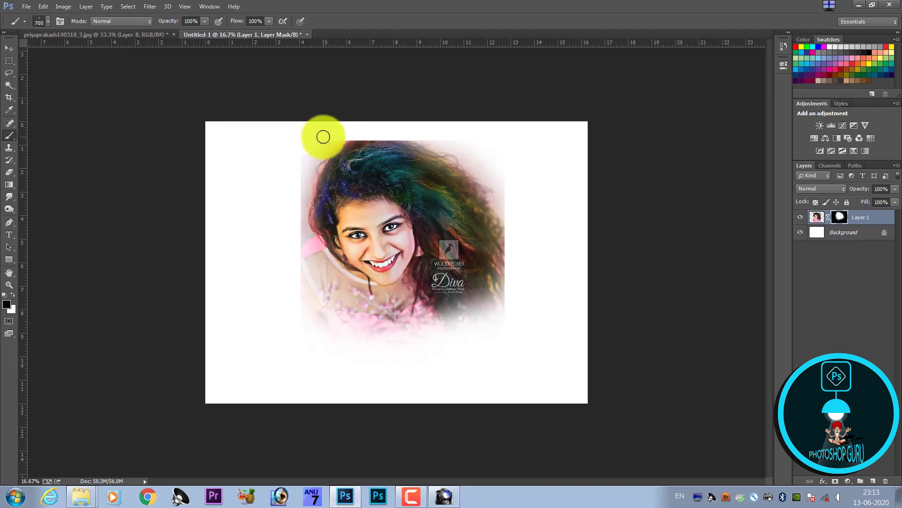
key("bracketleft")
key("bracketleft")
key("bracketleft")
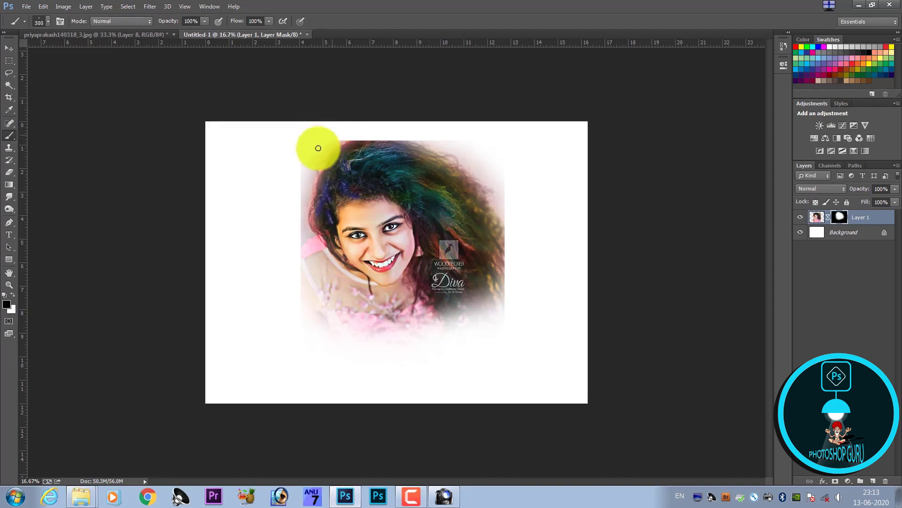
key("bracketright")
key("bracketright")
mouse_move(327, 145)
left_mouse_down()
mouse_move(302, 146)
mouse_move(291, 180)
mouse_move(300, 179)
mouse_move(298, 227)
mouse_move(302, 216)
mouse_move(308, 242)
mouse_move(342, 230)
mouse_move(254, 210)
mouse_move(497, 147)
mouse_move(440, 129)
mouse_move(439, 141)
mouse_move(423, 141)
mouse_move(439, 135)
mouse_move(501, 180)
mouse_move(501, 198)
mouse_move(524, 228)
mouse_move(423, 298)
mouse_move(423, 281)
left_mouse_up()
key("bracketright")
key("bracketleft")
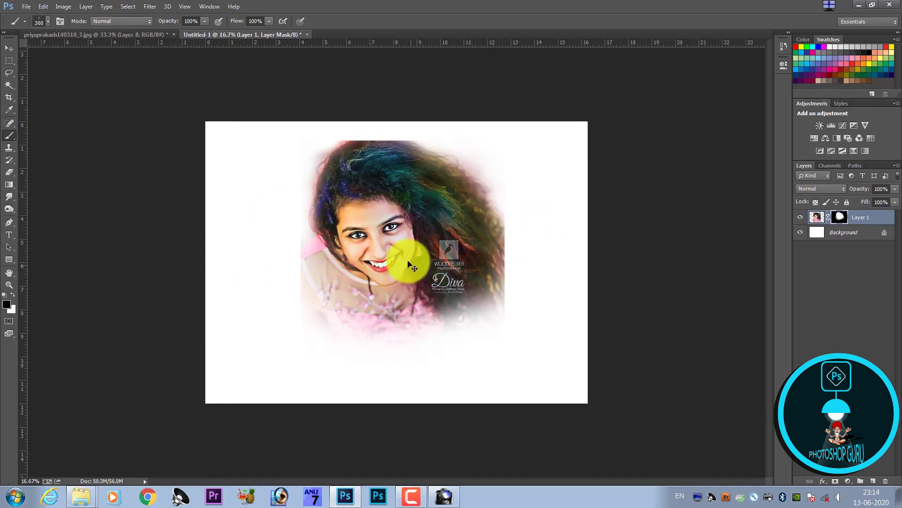
Scale the masked portrait up to about 124% and nudge it slightly down and left
key("ctrl+t")
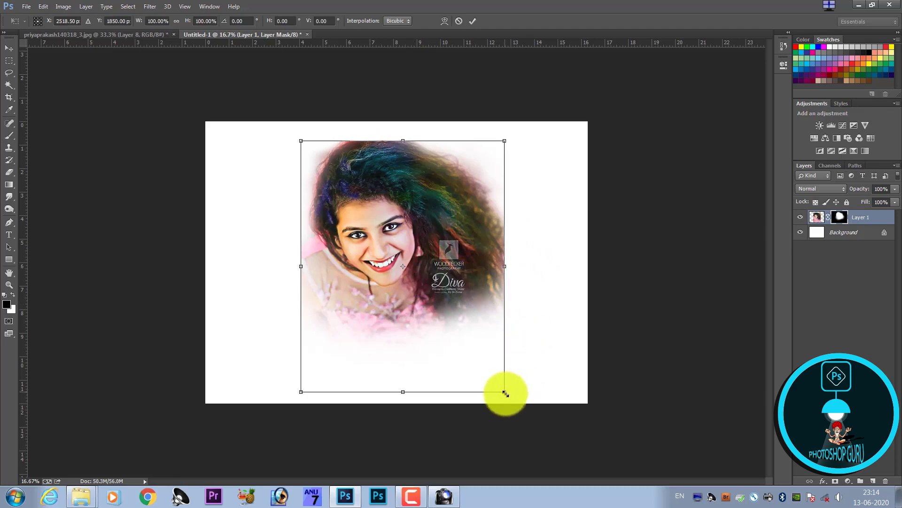
left_click_drag(505, 393, 544, 413)
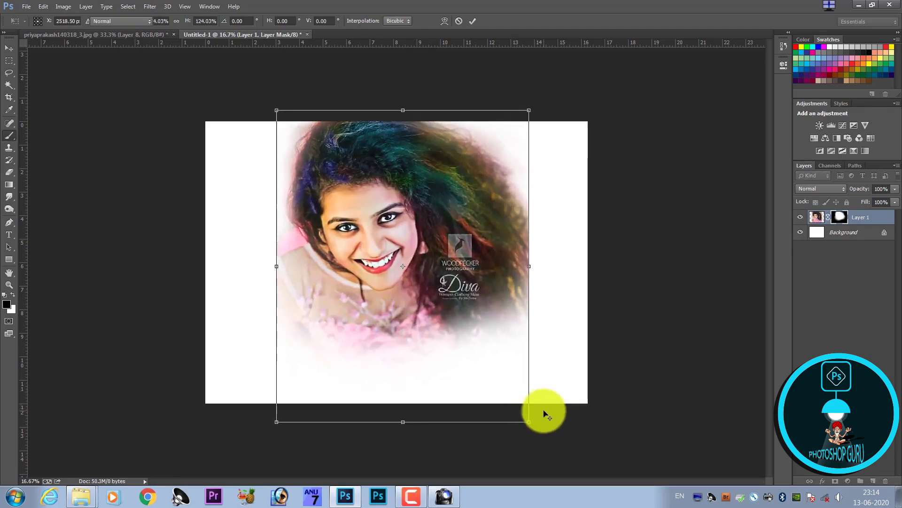
key("Return")
key("v")
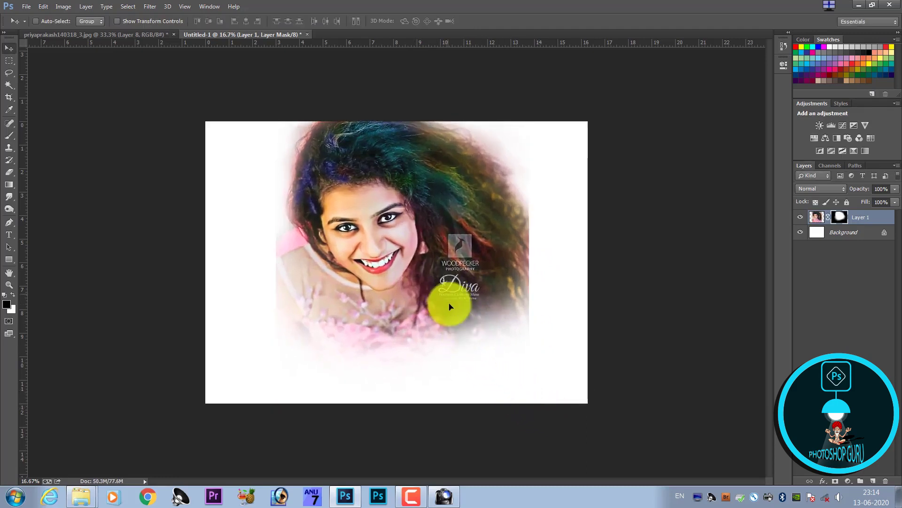
left_click_drag(450, 307, 444, 318)
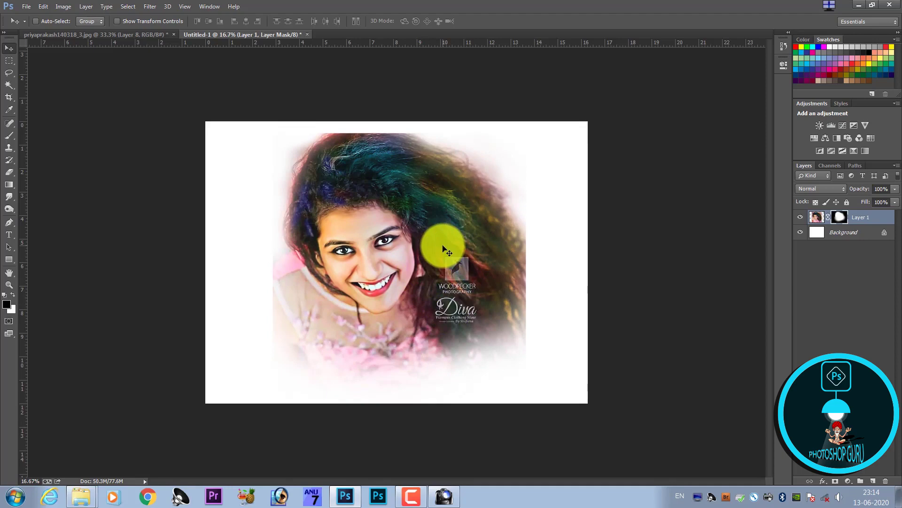
Browse in Explorer to E:\WORK\PSD COLLECTION PART 2\STUDIO BG 8X12\8x12
key("super+e")
double_click(503, 117)
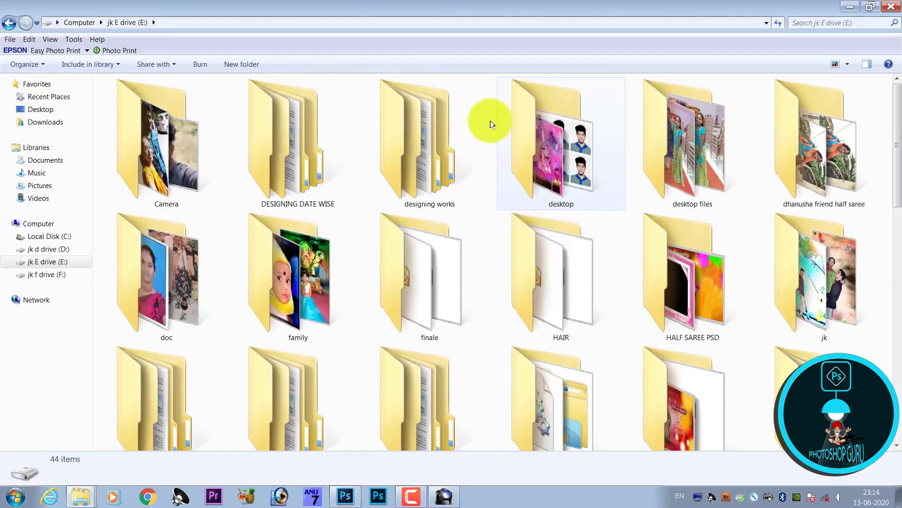
left_click(433, 130)
key("w")
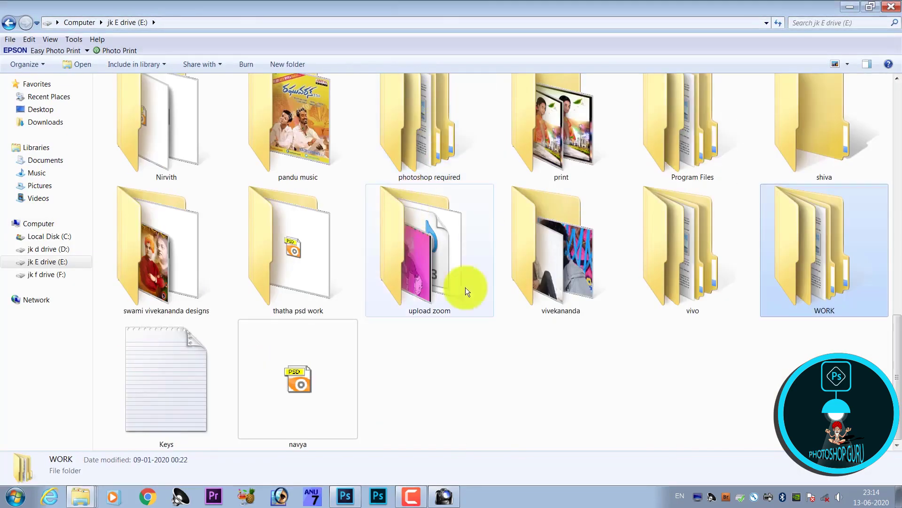
double_click(809, 247)
double_click(523, 176)
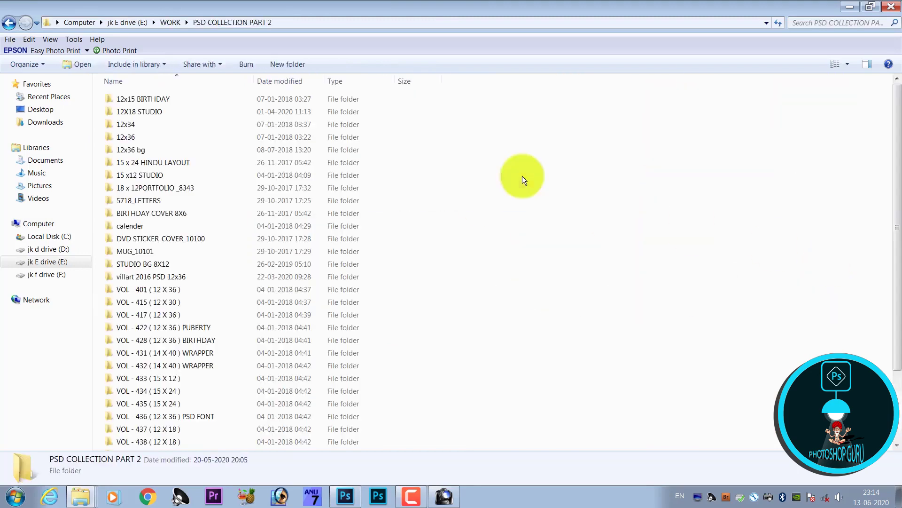
left_click(278, 175)
left_click(280, 263)
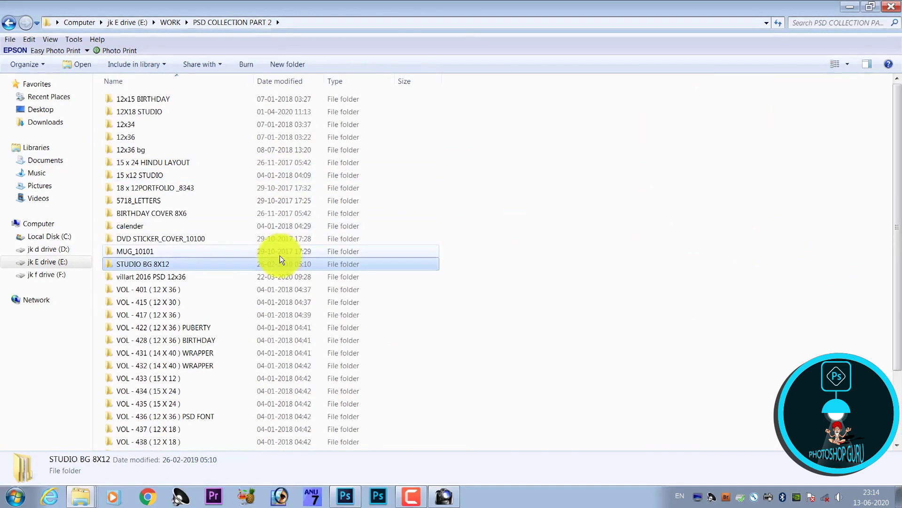
double_click(258, 264)
double_click(233, 98)
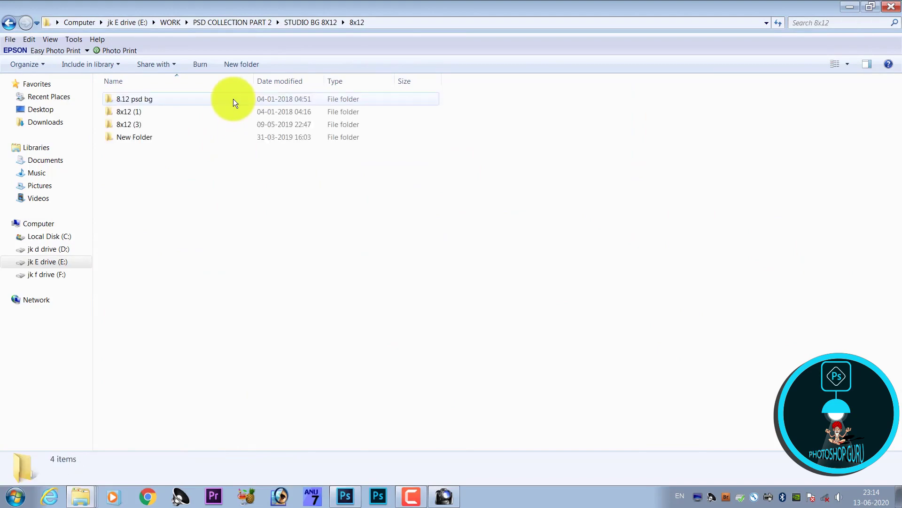
double_click(233, 99)
Preview a background file, then navigate into the 91 part 1 folder
double_click(228, 165)
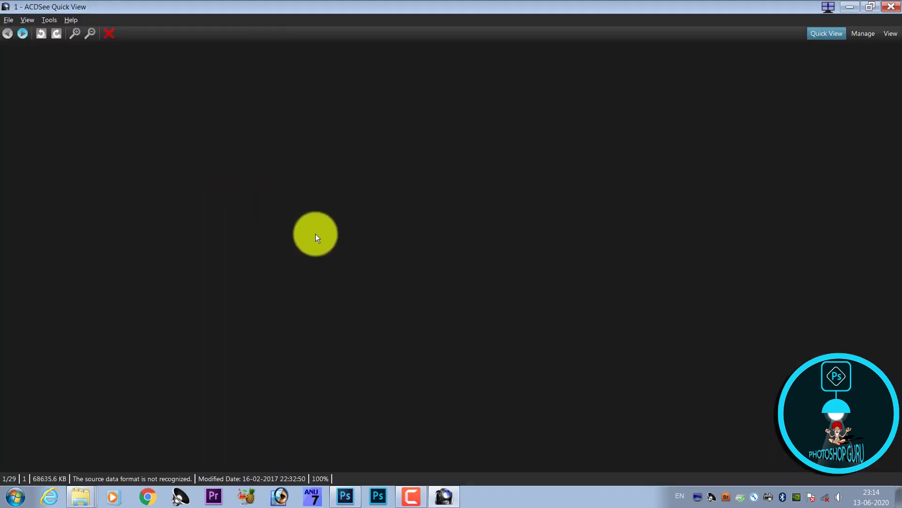
scroll(315, 233, "down", 1)
scroll(315, 233, "down", 1)
scroll(315, 233, "down", 1)
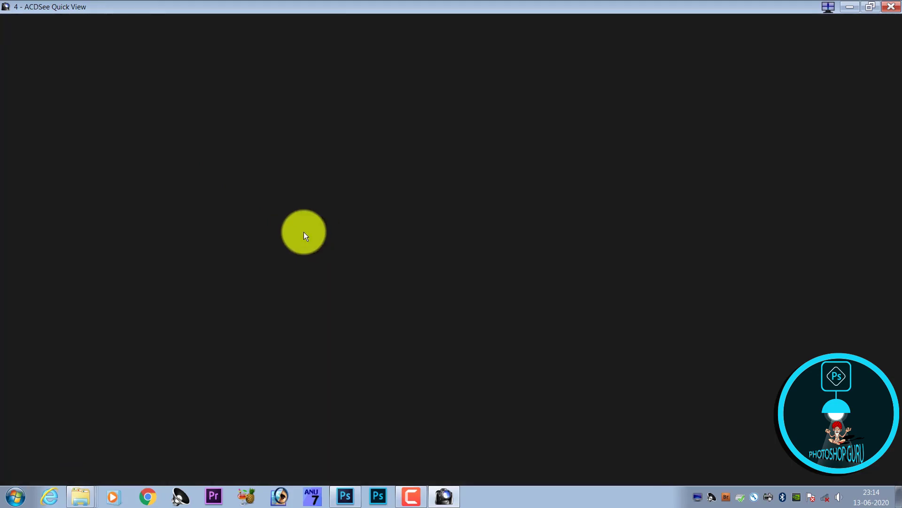
key("Escape")
key("BackSpace")
double_click(180, 110)
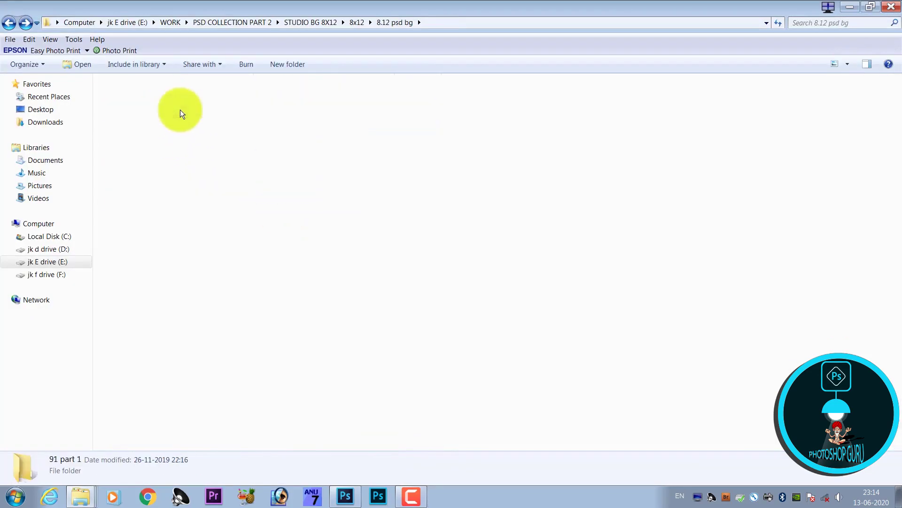
key("BackSpace")
double_click(178, 99)
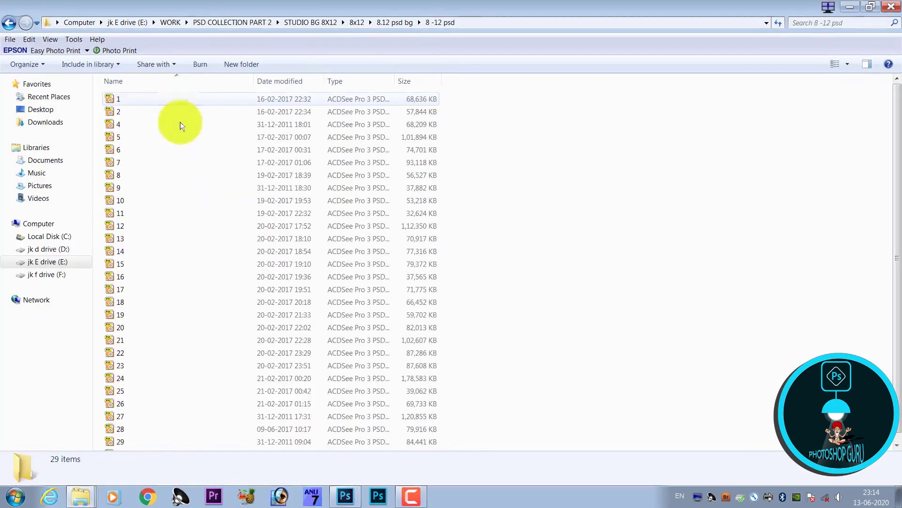
key("BackSpace")
double_click(192, 112)
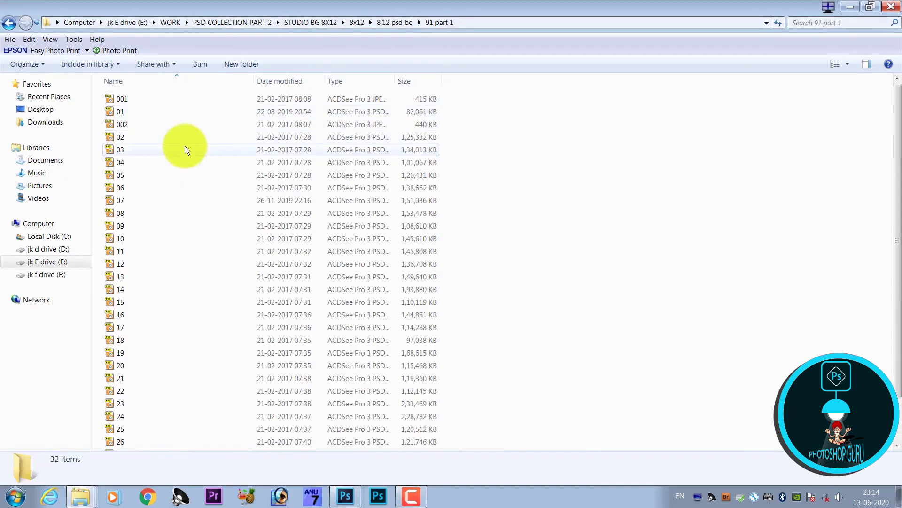
Preview background 04, then drag background 05 onto Photoshop to open it
double_click(184, 148)
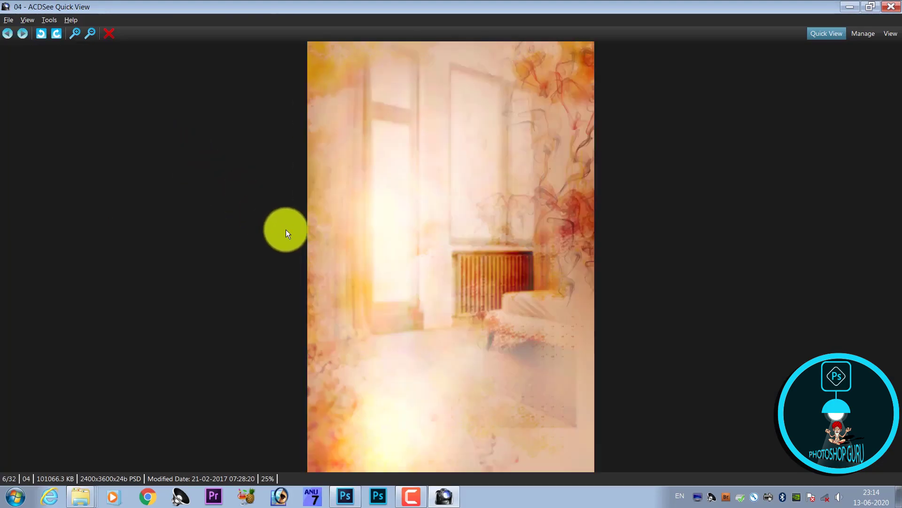
scroll(286, 229, "down", 1)
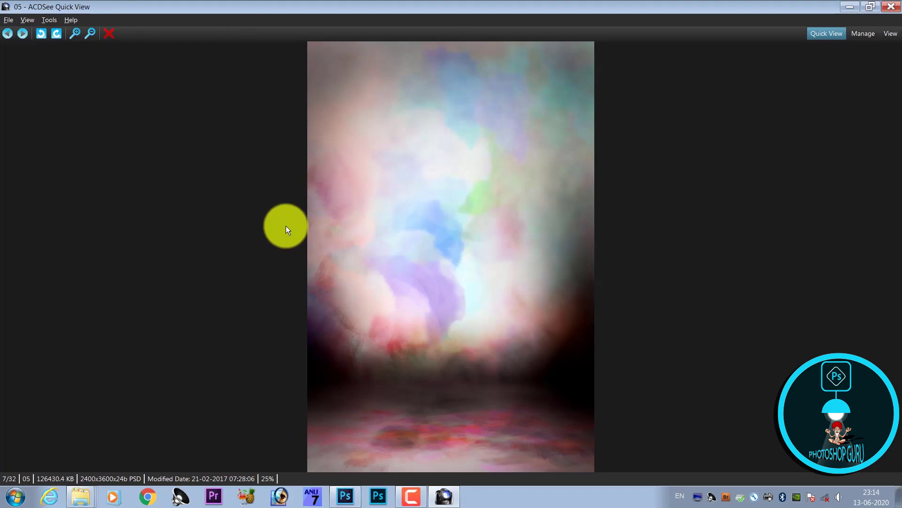
double_click(286, 230)
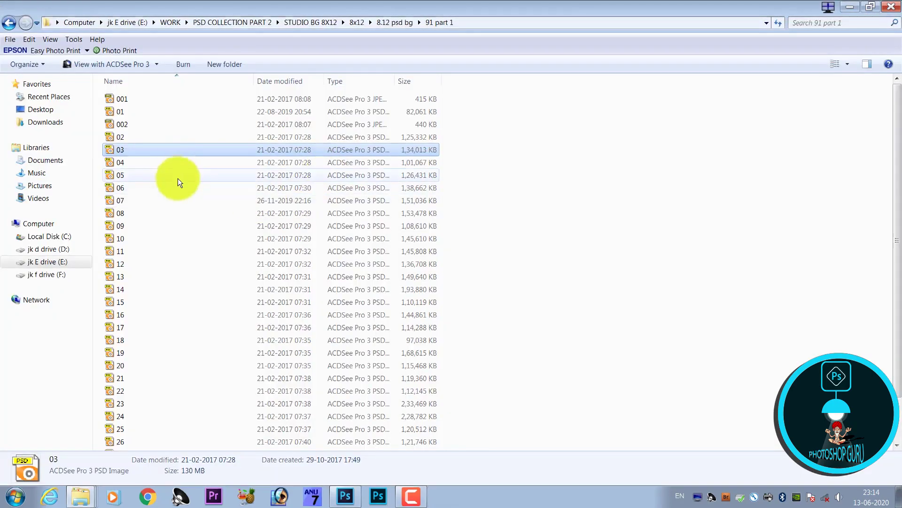
mouse_move(165, 175)
left_mouse_down()
mouse_move(421, 282)
mouse_move(637, 5)
left_mouse_up()
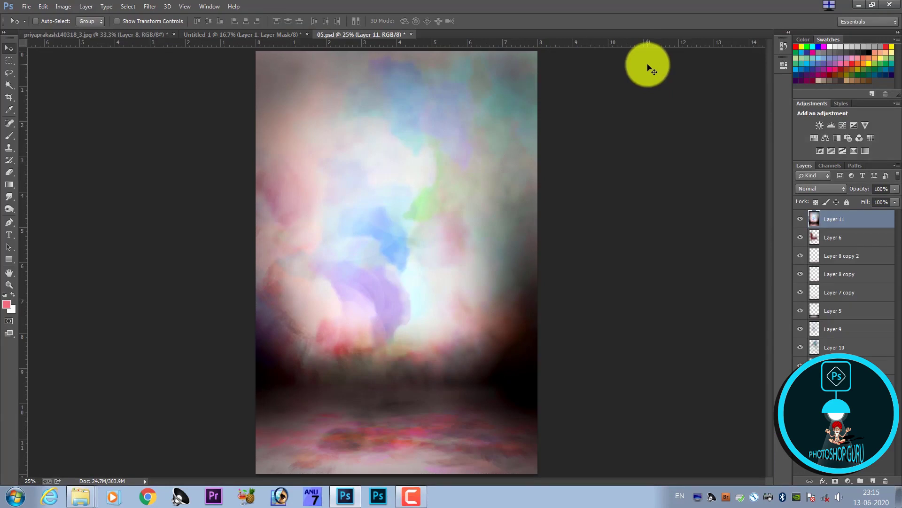
Paste the cloudy background into the portrait document and begin a free transform
key("ctrl+shift+Tab")
key("ctrl+v")
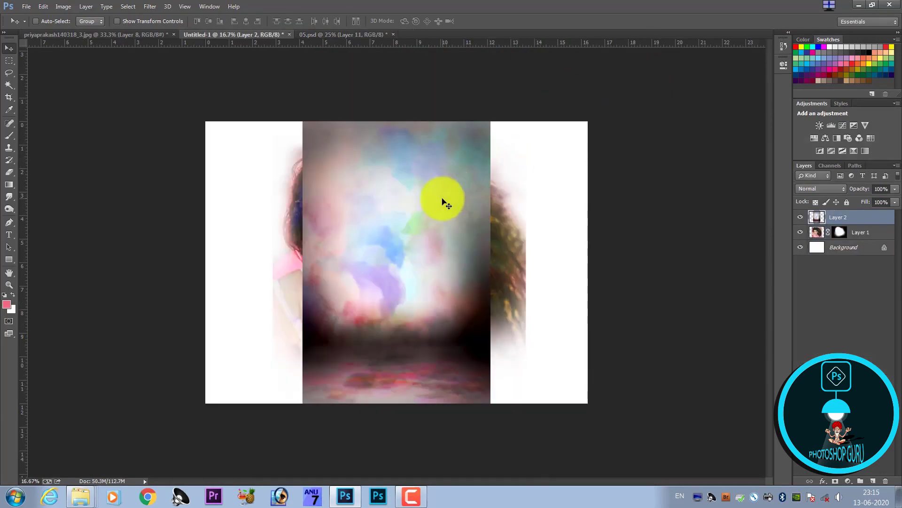
key("ctrl+t")
right_click(441, 195)
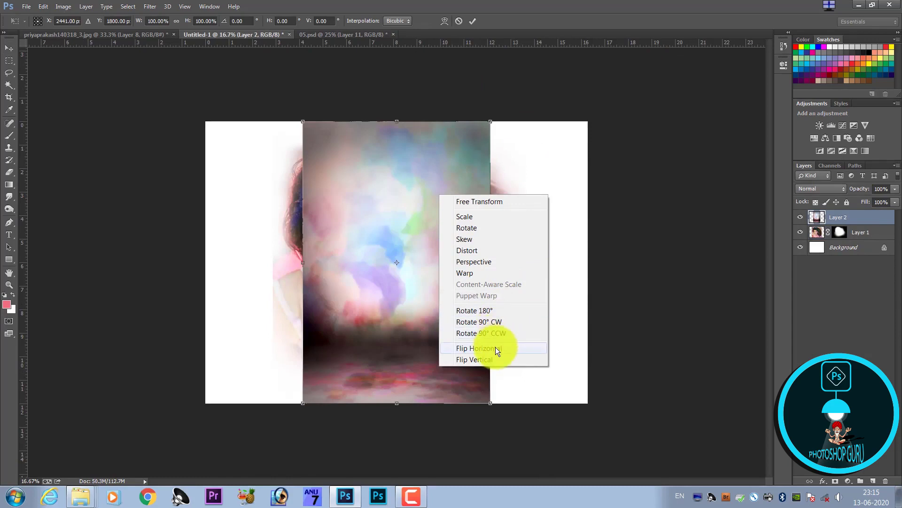
left_click(495, 347)
key("ctrl+z")
Rotate the background 90° clockwise, enlarge it to fill the canvas, and move it below the portrait
right_click(451, 237)
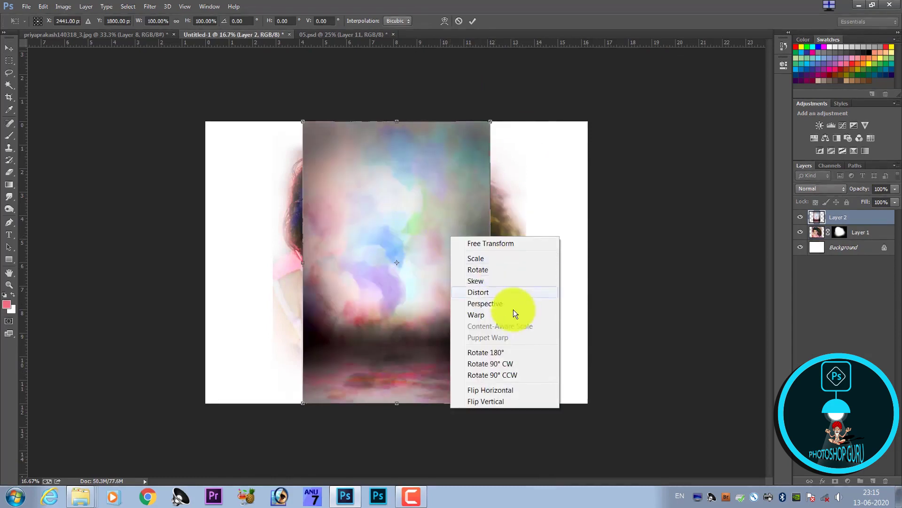
left_click(509, 363)
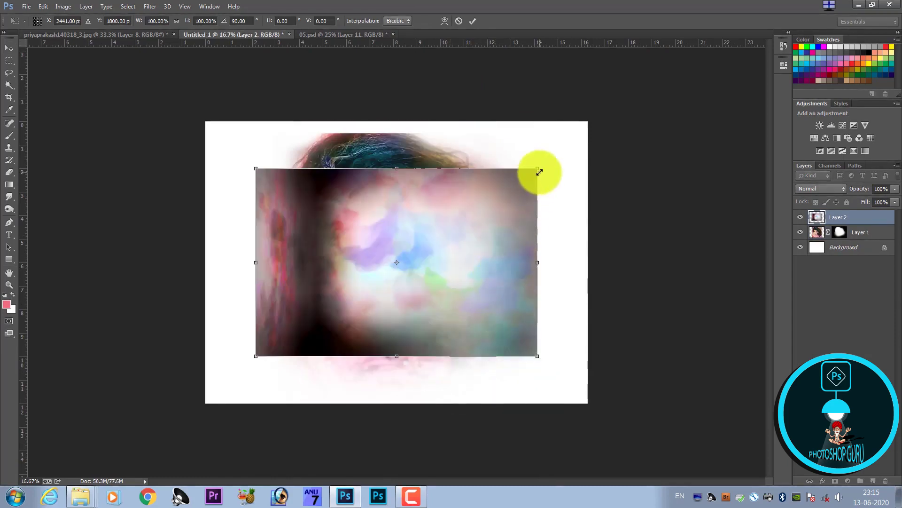
left_click_drag(539, 172, 637, 118)
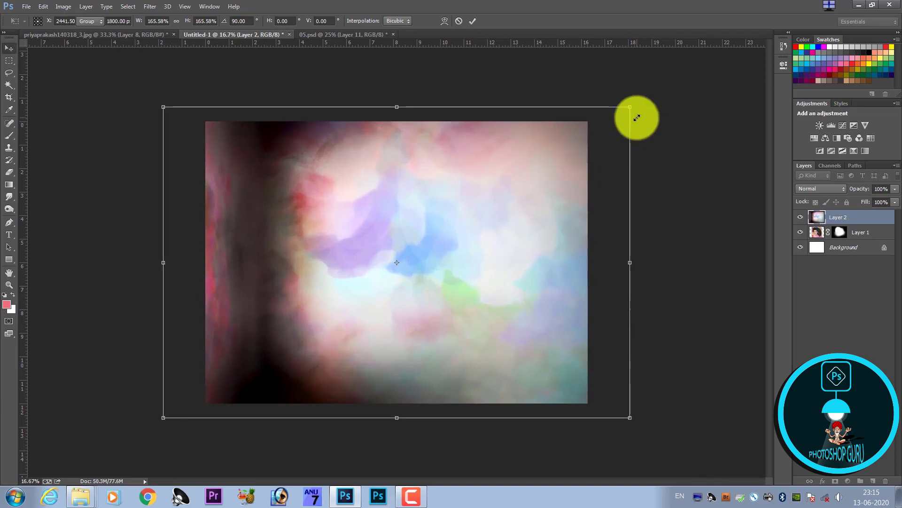
key("Return")
key("ctrl+bracketleft")
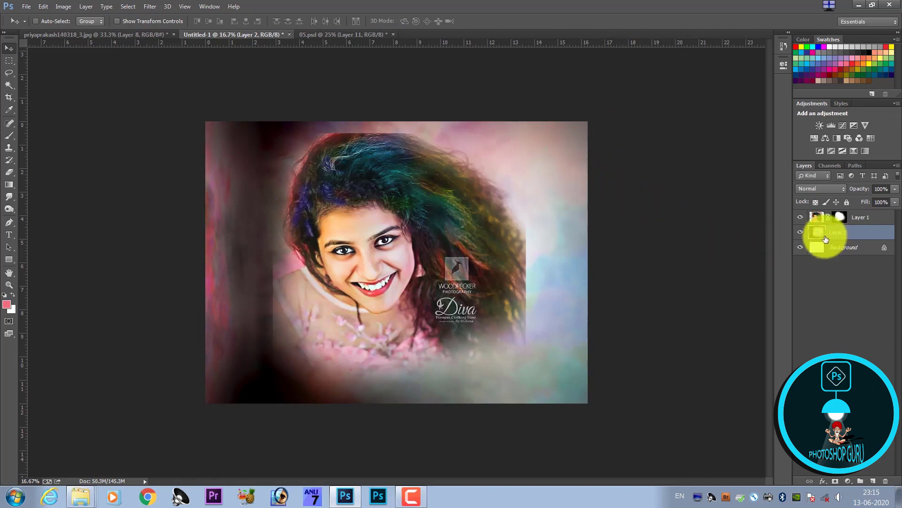
key("ctrl+u")
Boost the background's saturation and shift its hue toward green and purple, then apply
left_click_drag(453, 200, 467, 202)
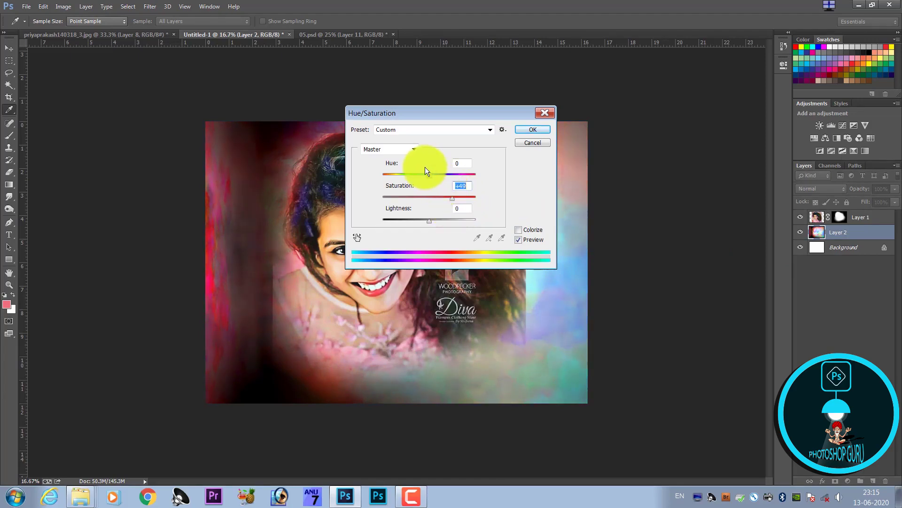
left_click_drag(430, 109, 614, 157)
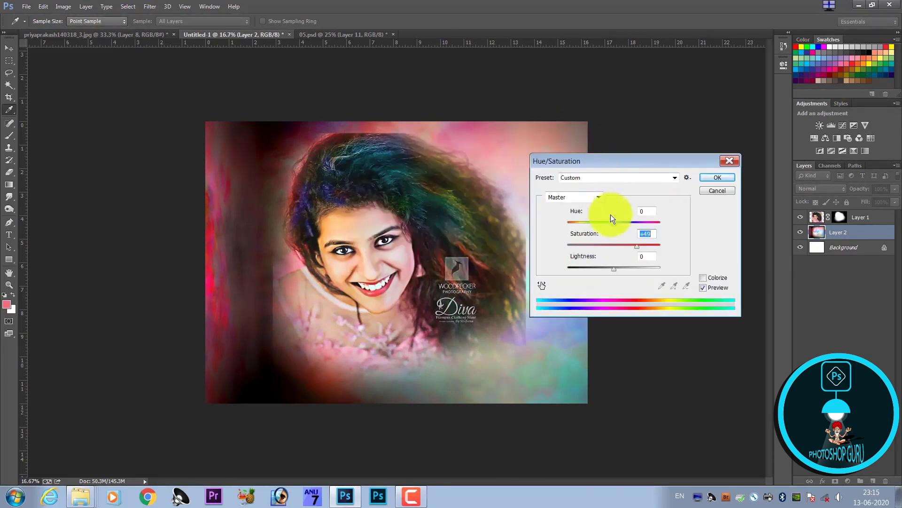
mouse_move(608, 225)
left_mouse_down()
mouse_move(642, 225)
mouse_move(590, 224)
mouse_move(636, 227)
left_mouse_up()
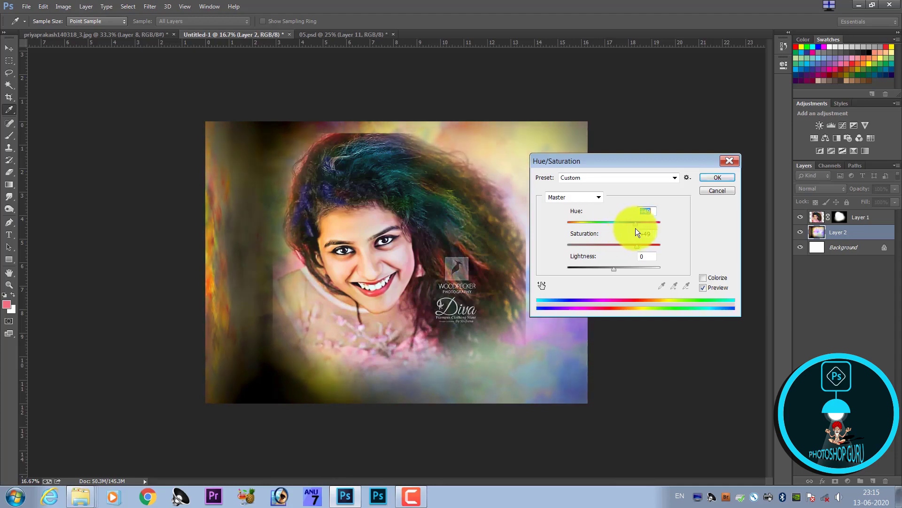
left_click(704, 178)
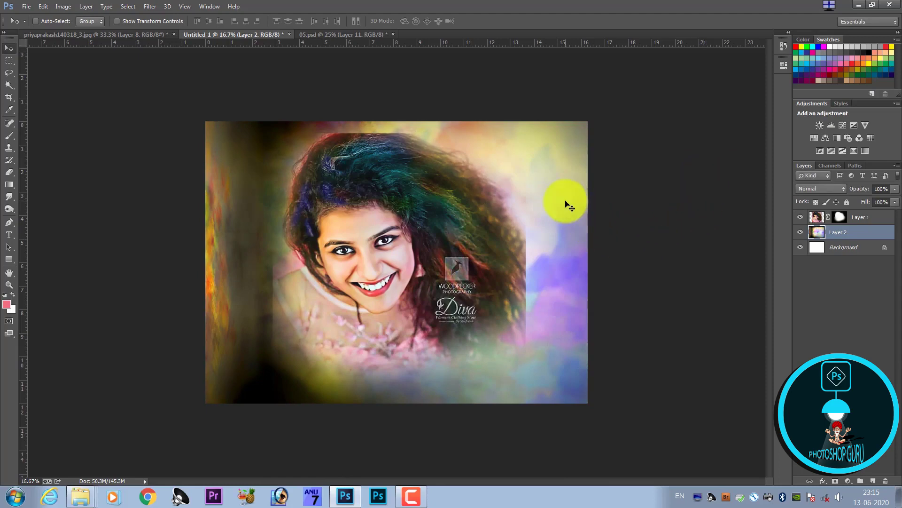
Select Layer 1 and scale the portrait up to about 108%
right_click(394, 247)
left_click(394, 249)
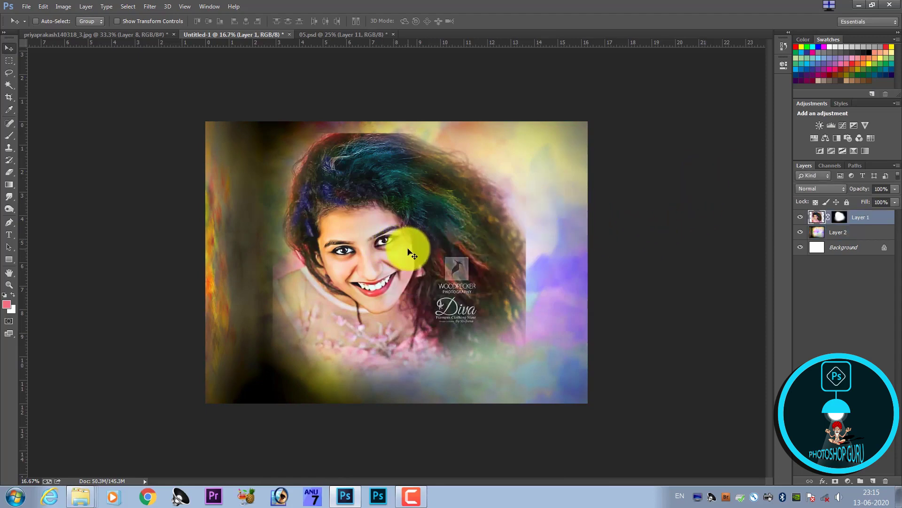
key("ctrl+t")
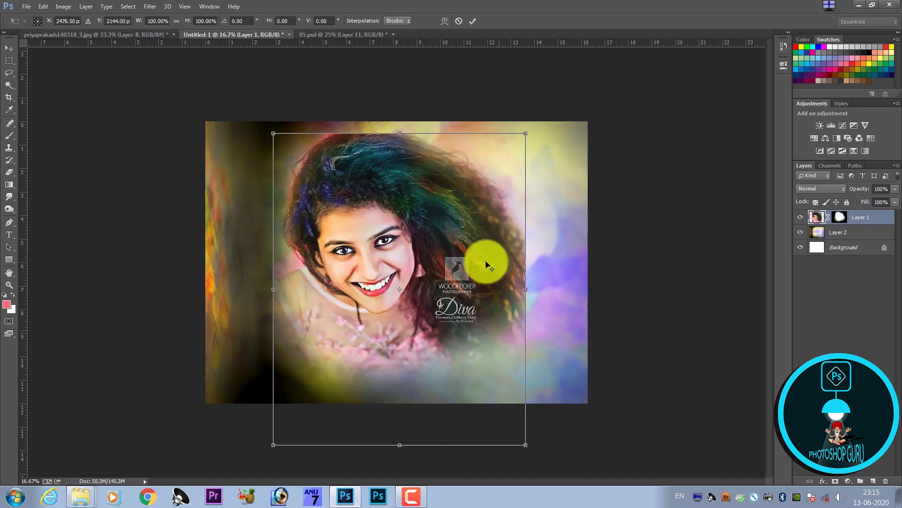
left_click_drag(527, 135, 542, 126)
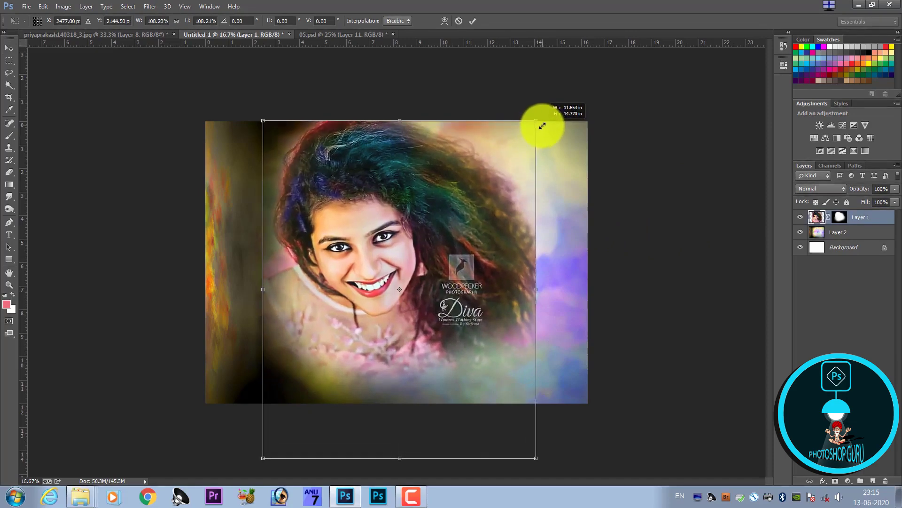
key("Return")
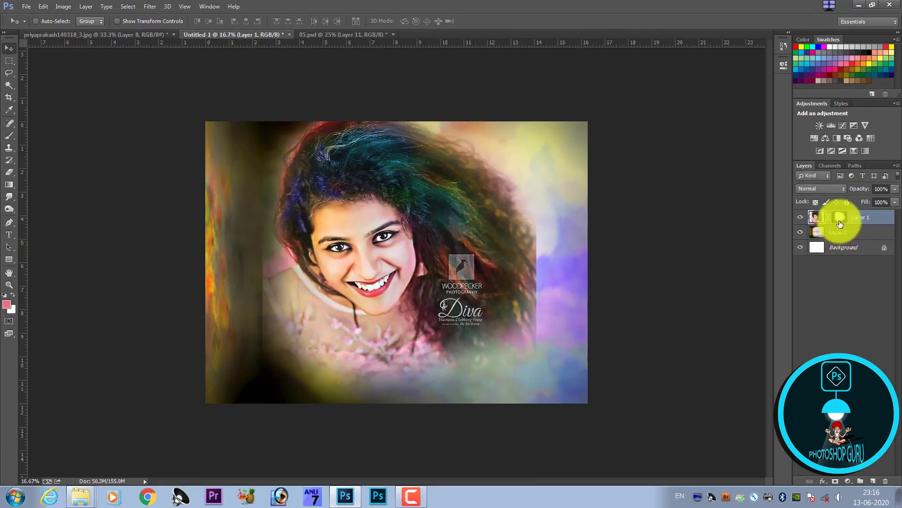
Erase on Layer 1's mask with a 700-size eraser, then merge Layer 1 with Layer 2
left_click(840, 217)
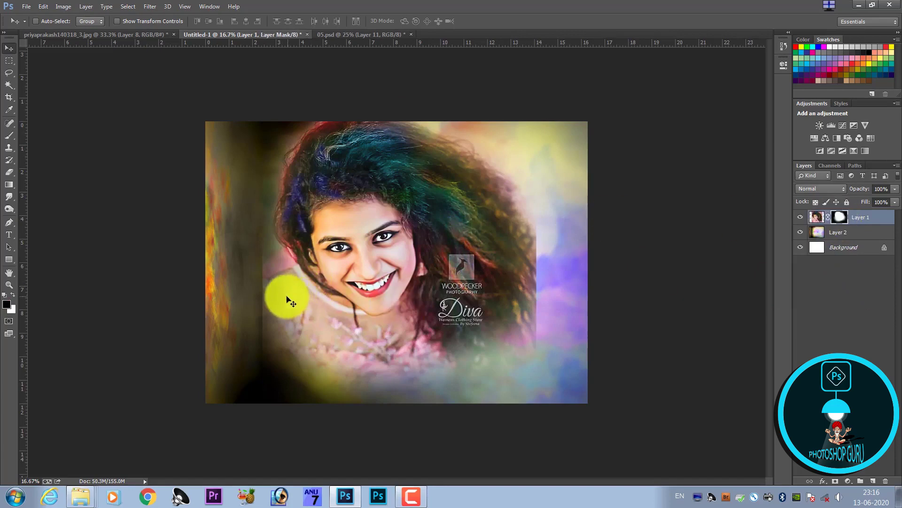
key("e")
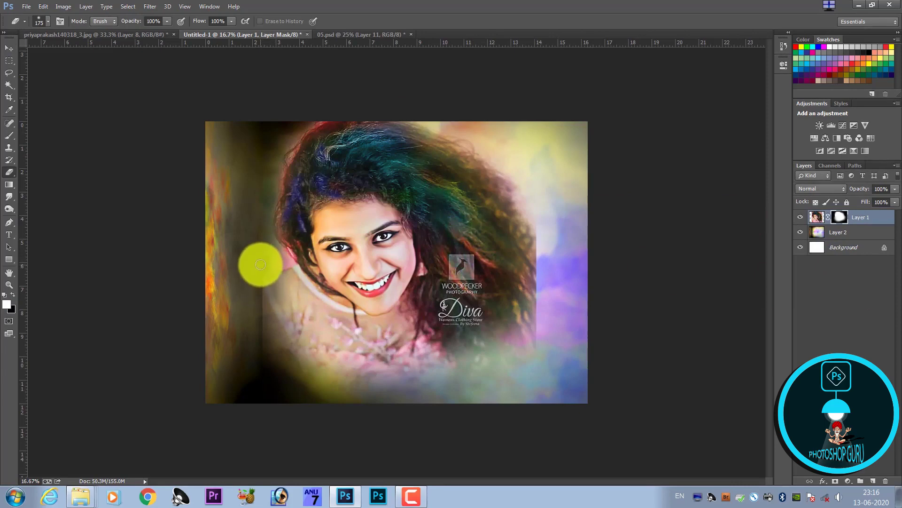
key("bracketright")
key("bracketright")
key("bracketright")
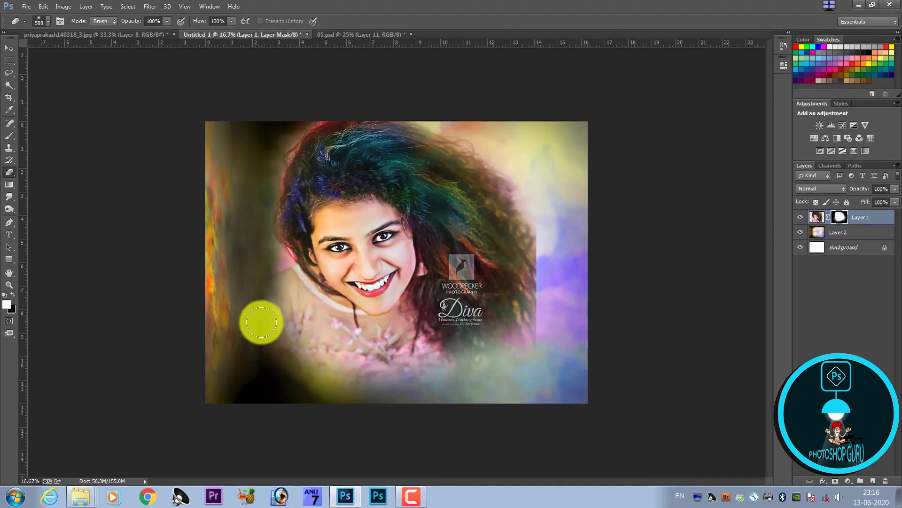
key("bracketright")
key("bracketright")
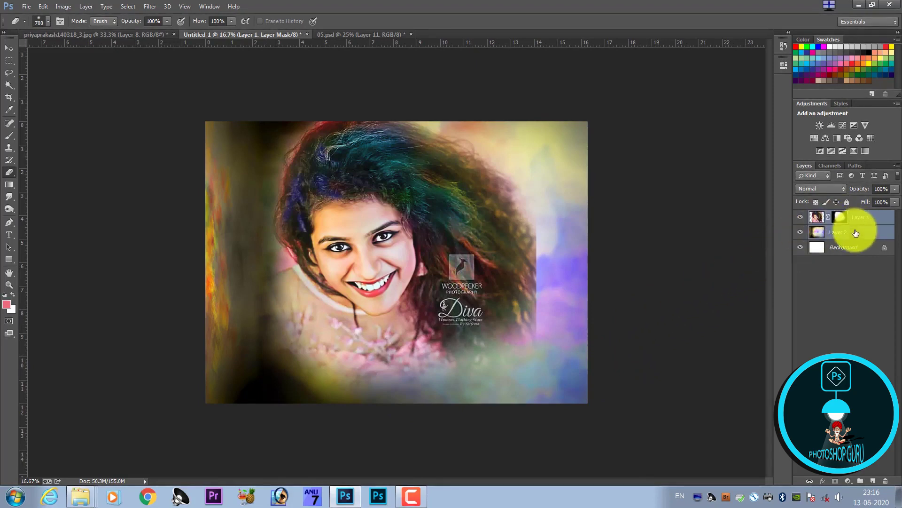
left_click(829, 232, "shift")
key("ctrl+e")
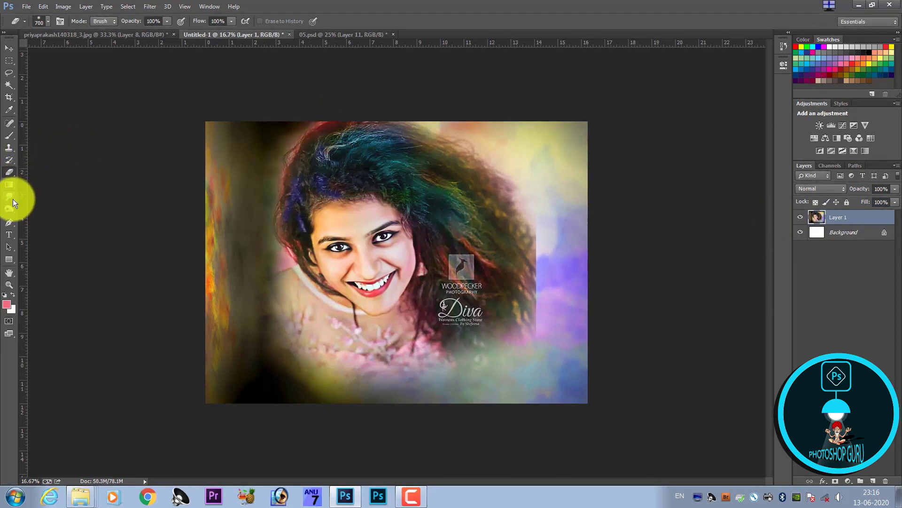
Duplicate the portrait layer as a Soft Light copy at 30% opacity
left_click_drag(10, 197, 61, 213)
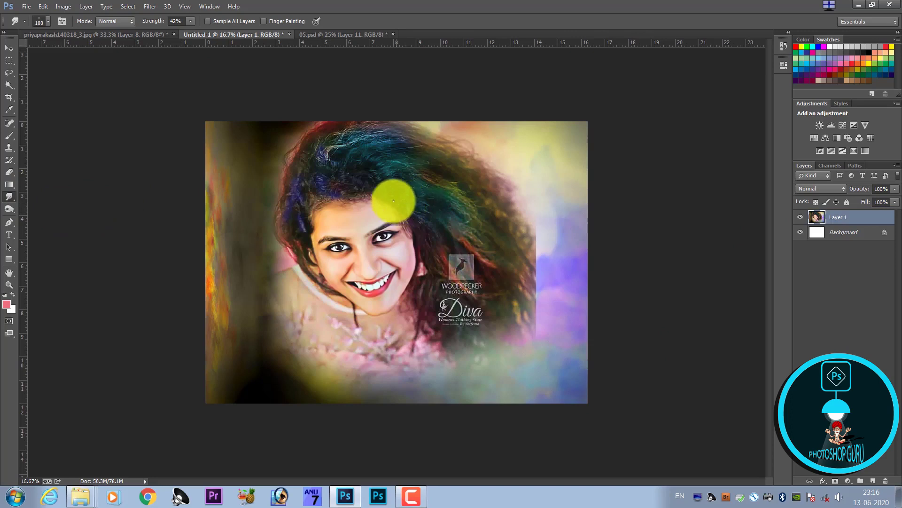
key("ctrl+j")
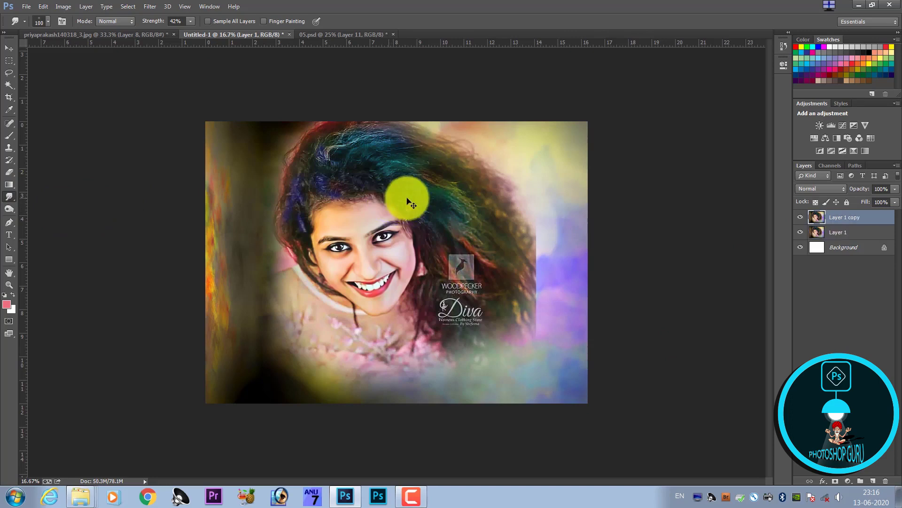
left_click(823, 191)
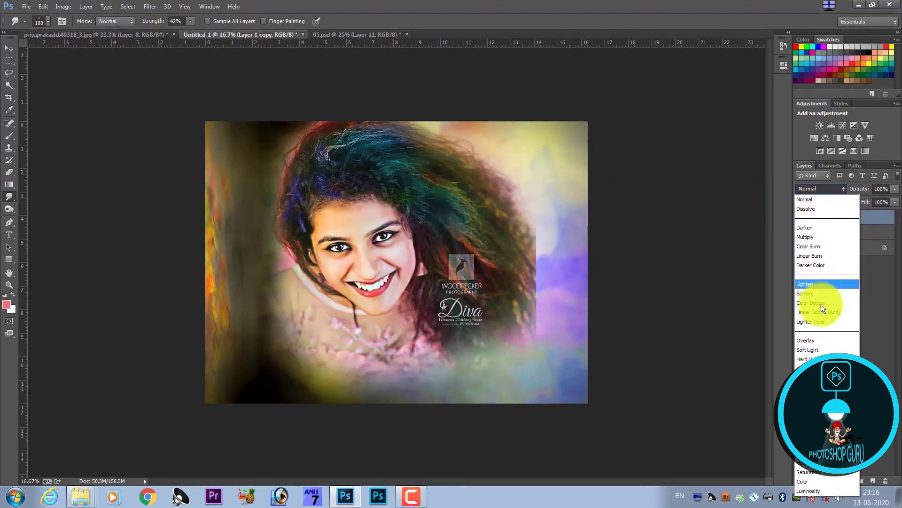
left_click(820, 349)
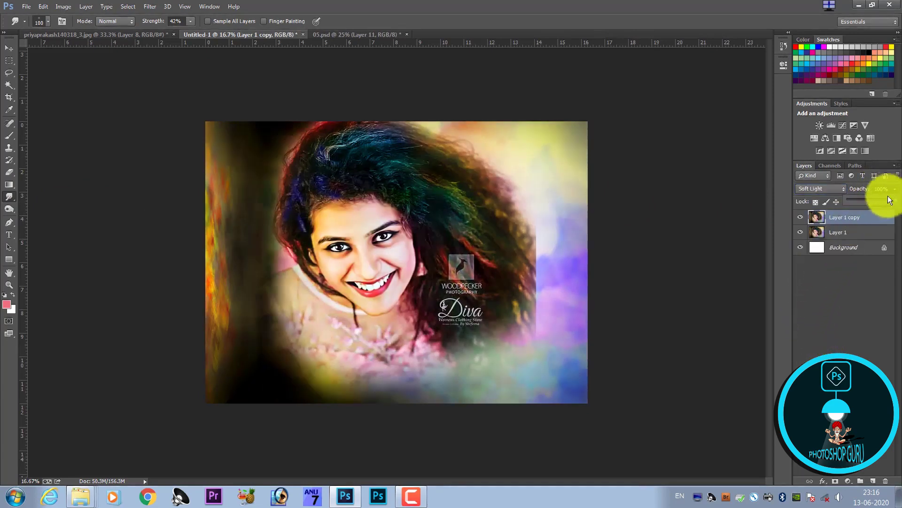
left_click_drag(871, 201, 868, 200)
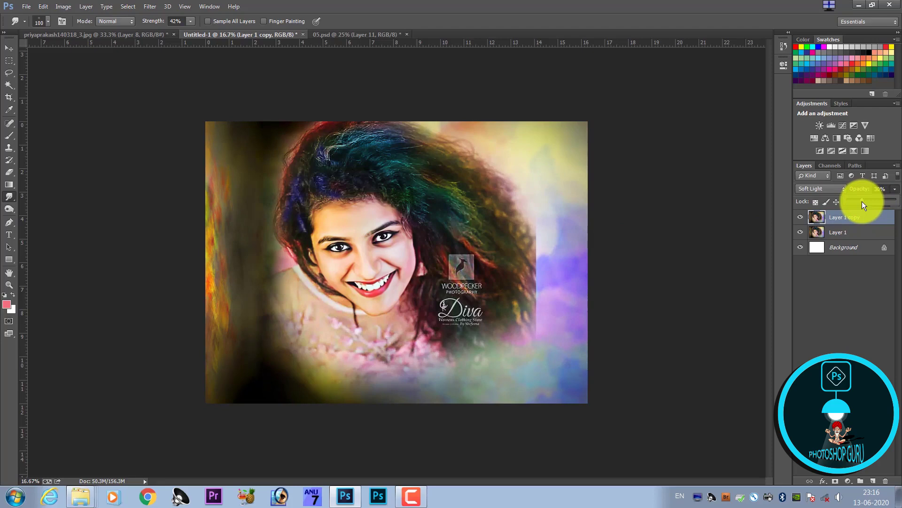
left_click(845, 218)
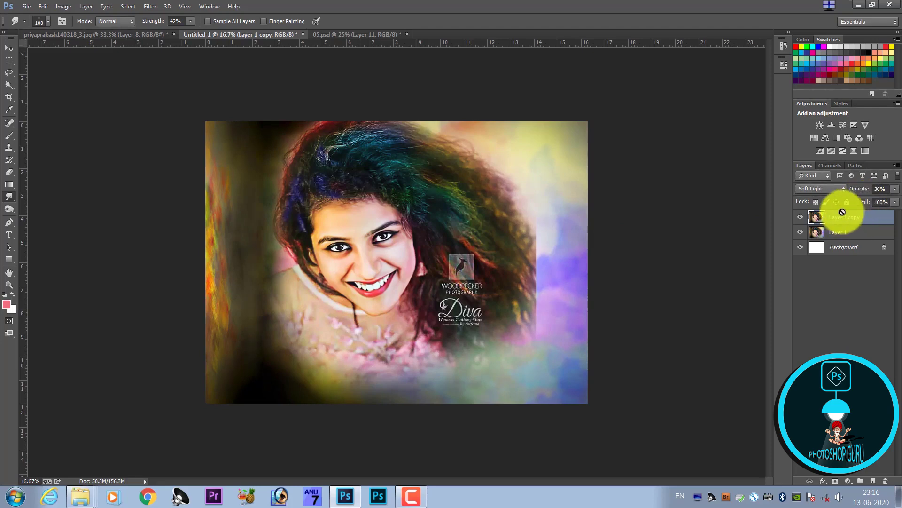
Merge the Soft Light copy into a new Layer 2
key("ctrl+shift+alt+e")
left_click(839, 233, "ctrl")
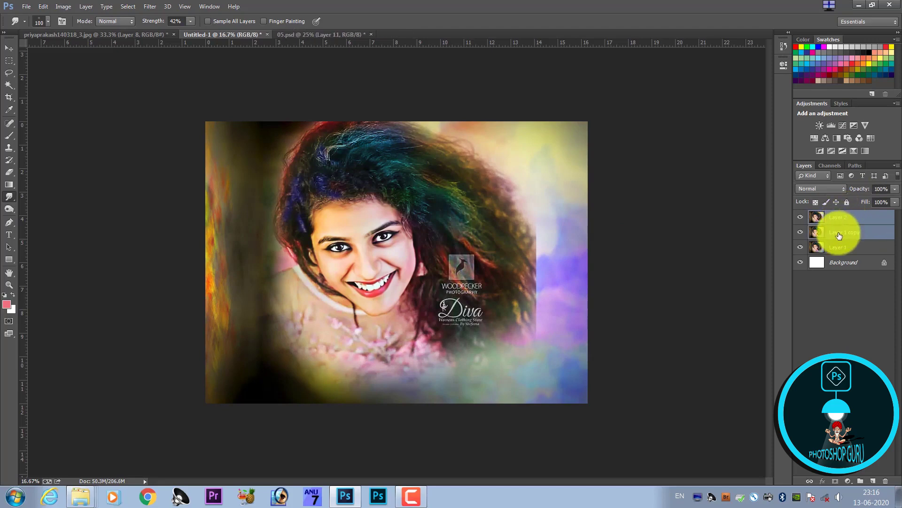
key("ctrl+e")
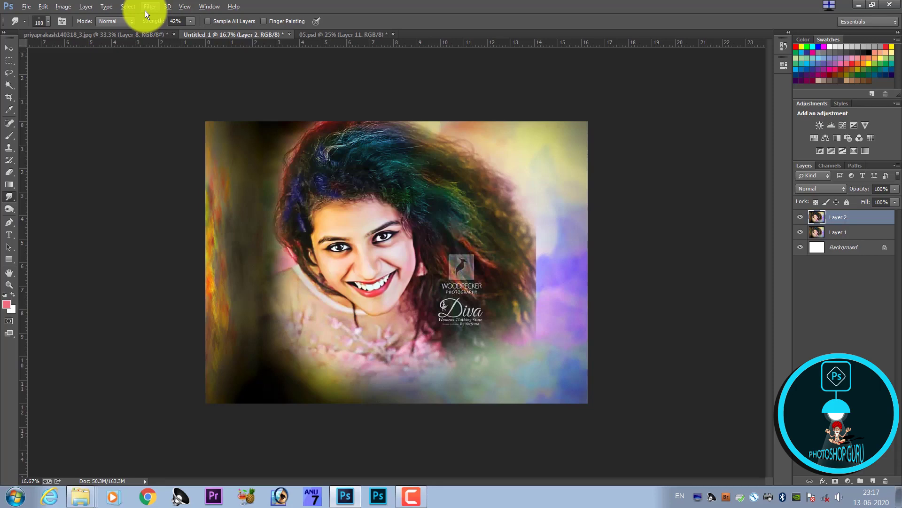
Apply Match Color to Layer 2 with Luminance 110 and Color Intensity 120
key("alt+i")
key("j")
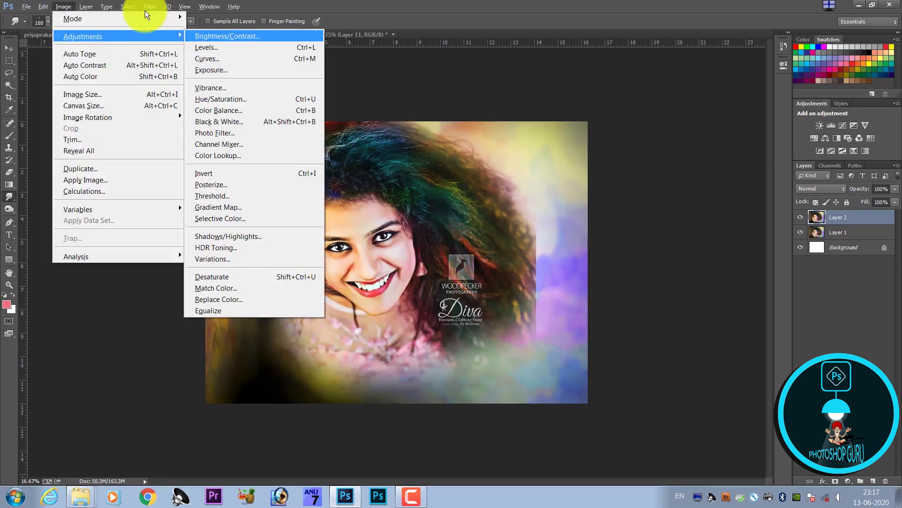
left_click(639, 165)
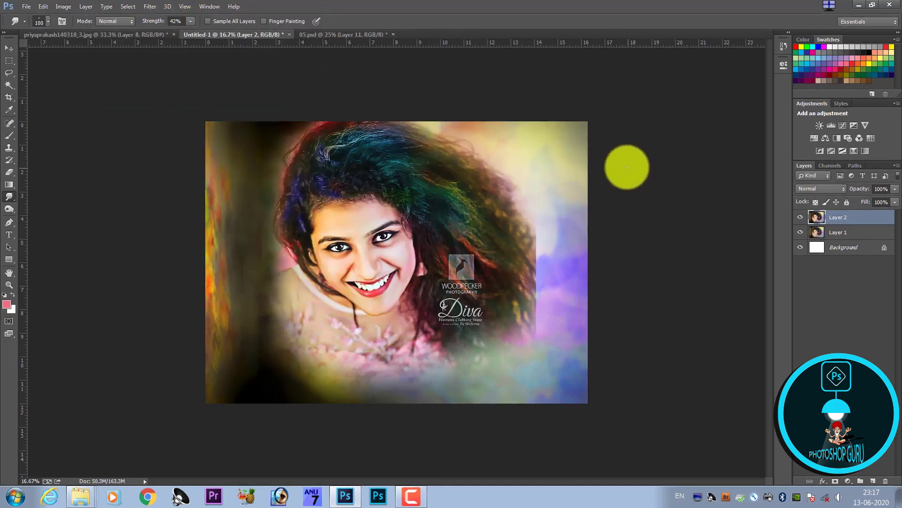
key("alt+i")
key("j")
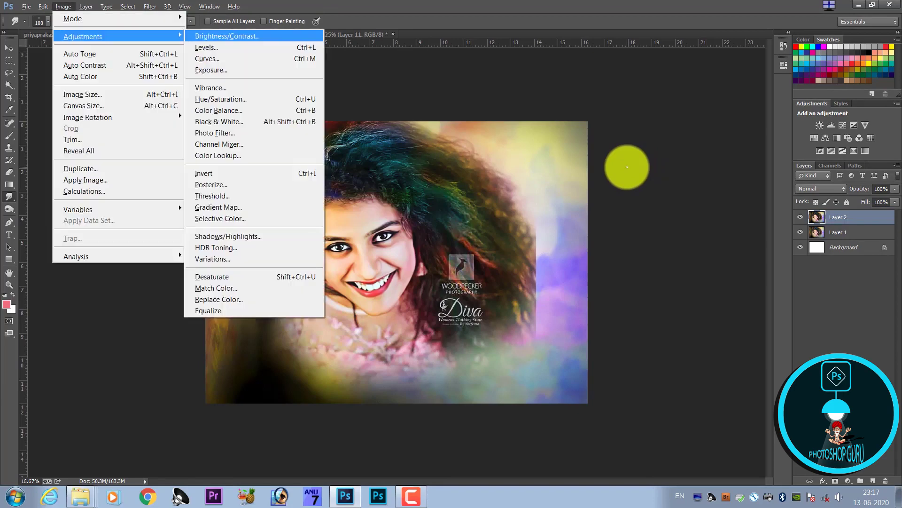
key("m")
left_click_drag(586, 305, 563, 302)
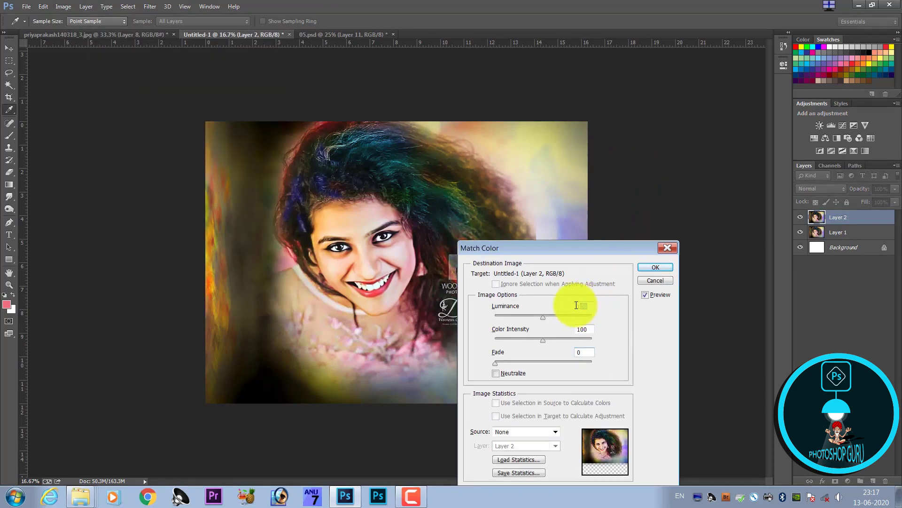
type("10")
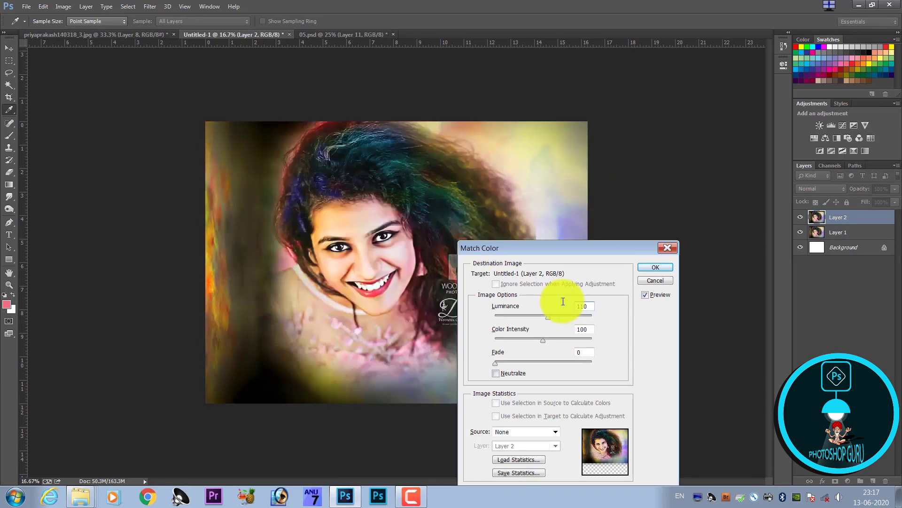
type("1")
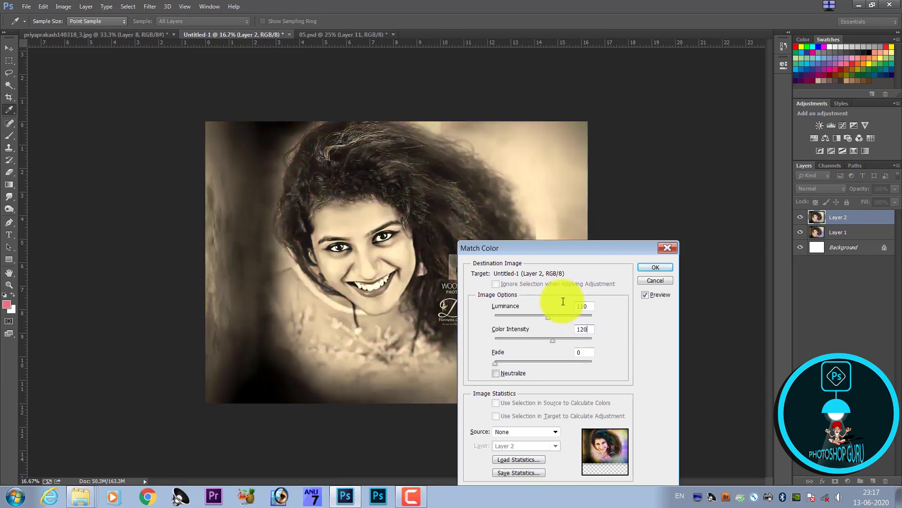
key("Return")
key("shift+r")
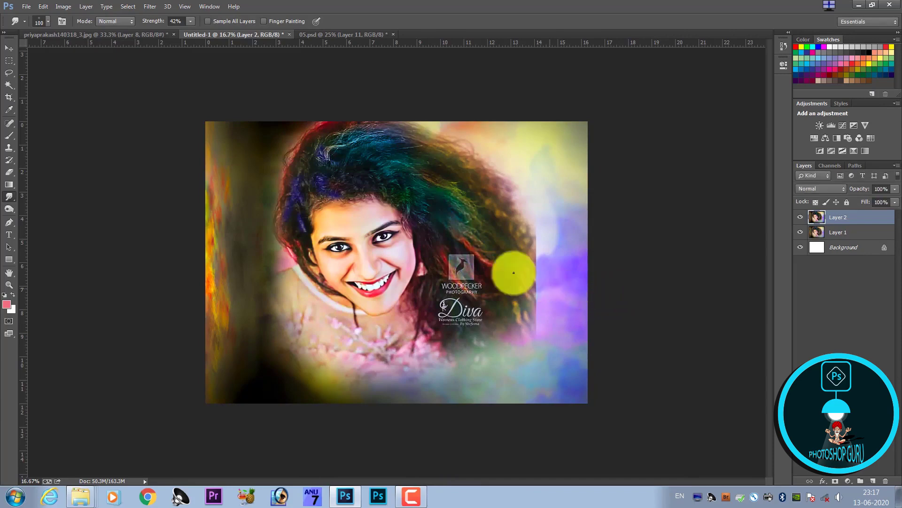
Fade the Match Color adjustment to 55% and zoom in to 33%
key("ctrl+shift+f")
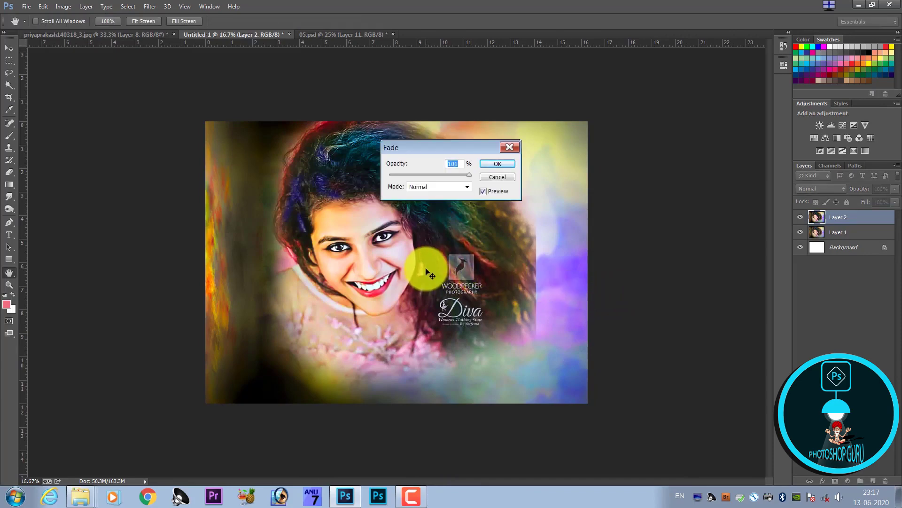
key("Return")
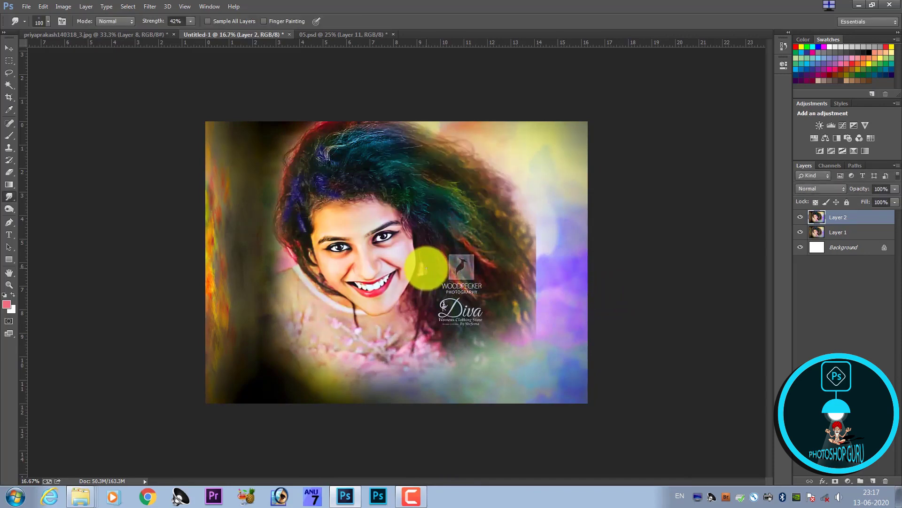
key("ctrl+plus")
key("ctrl+plus")
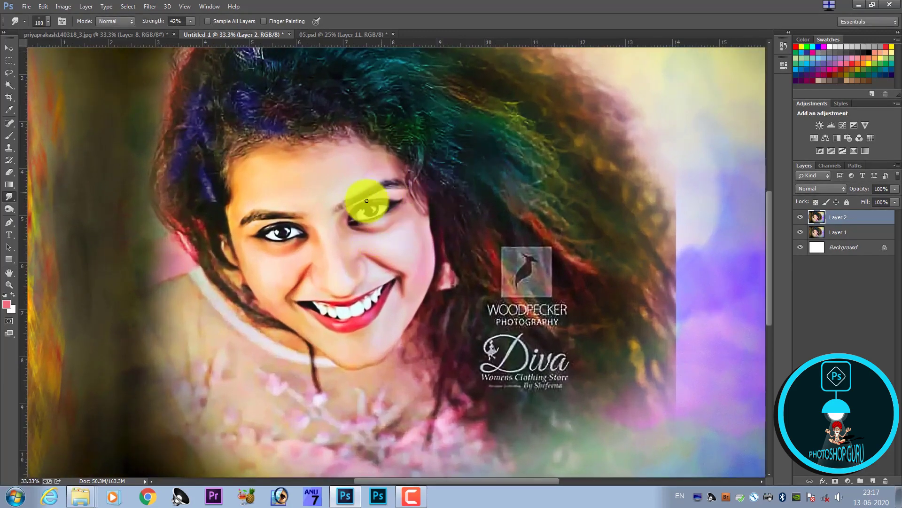
Bring the top of the hair into view and choose the soft 61 px brush preset
mouse_move(373, 203)
left_mouse_down()
mouse_move(337, 261)
mouse_move(348, 326)
left_mouse_up()
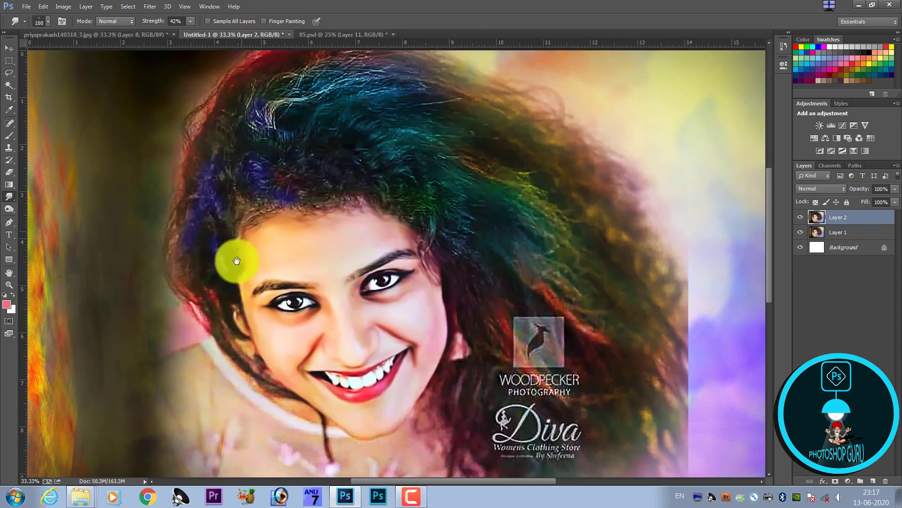
left_click_drag(232, 258, 229, 311)
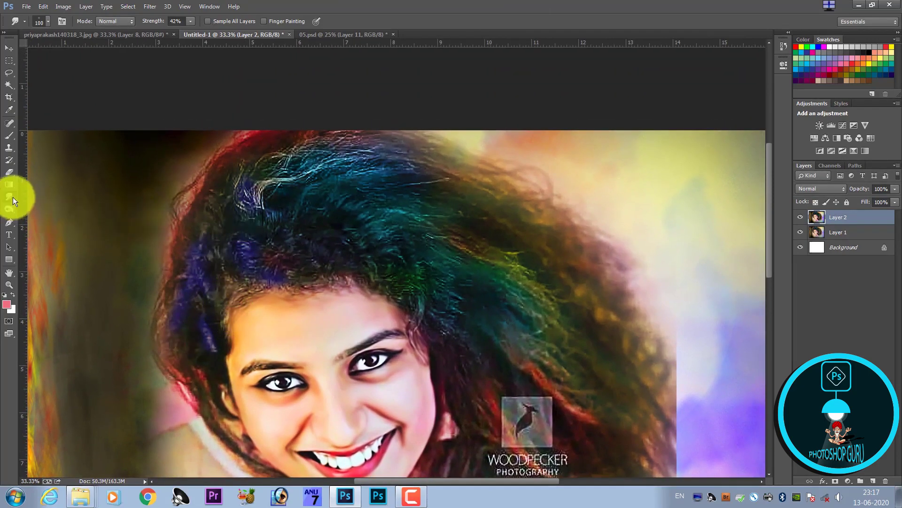
left_click(39, 22)
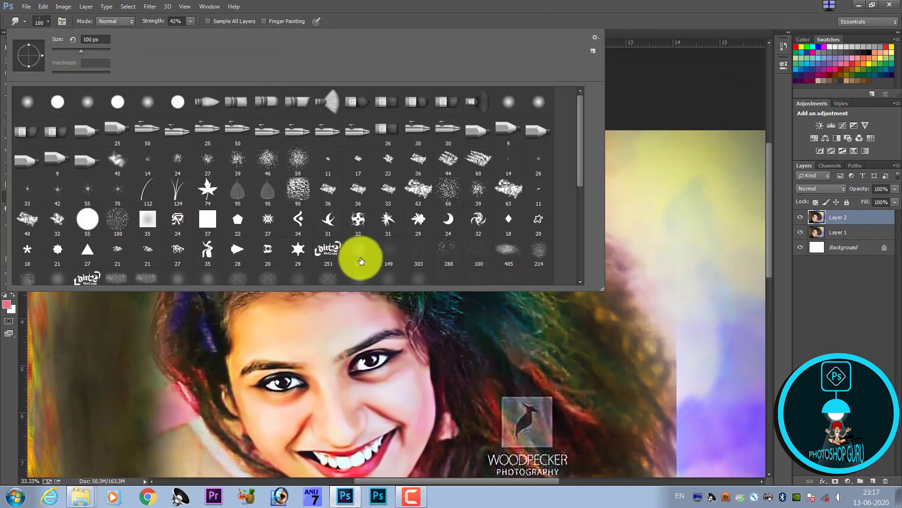
scroll(434, 206, "down", 2)
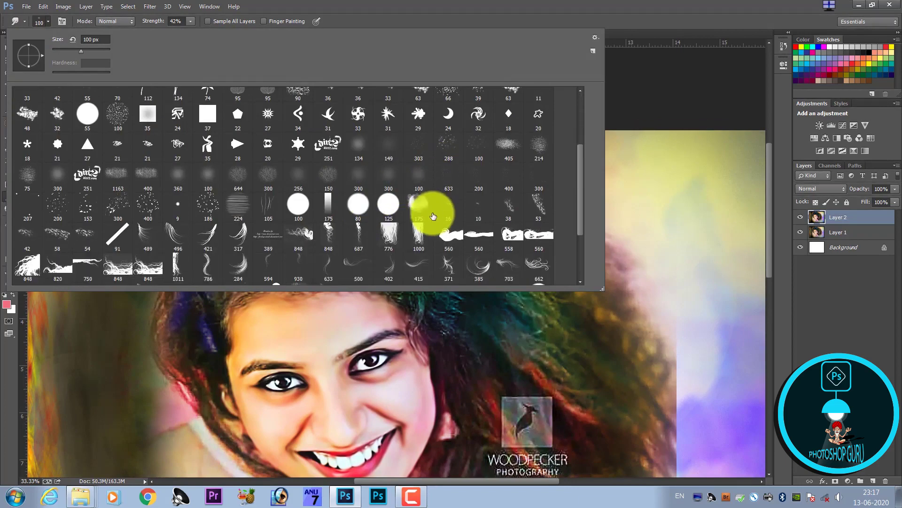
scroll(423, 217, "down", 1)
scroll(419, 221, "down", 1)
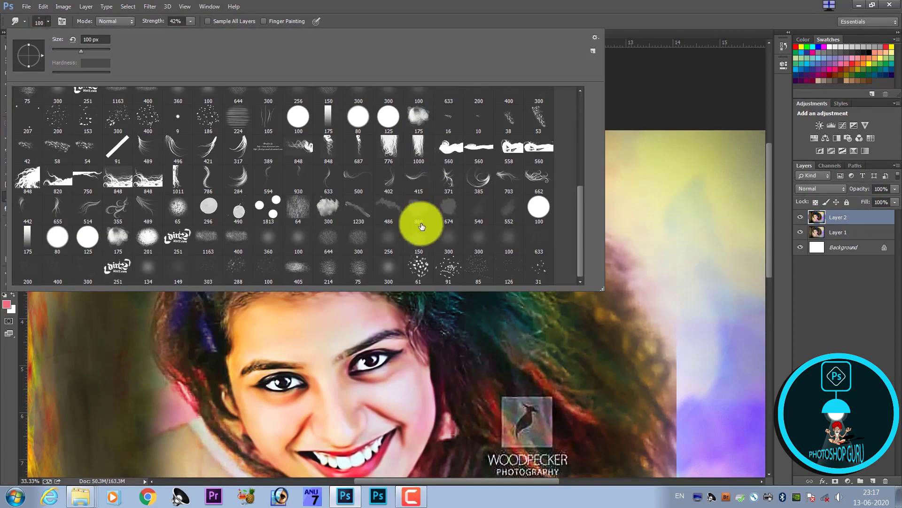
double_click(419, 271)
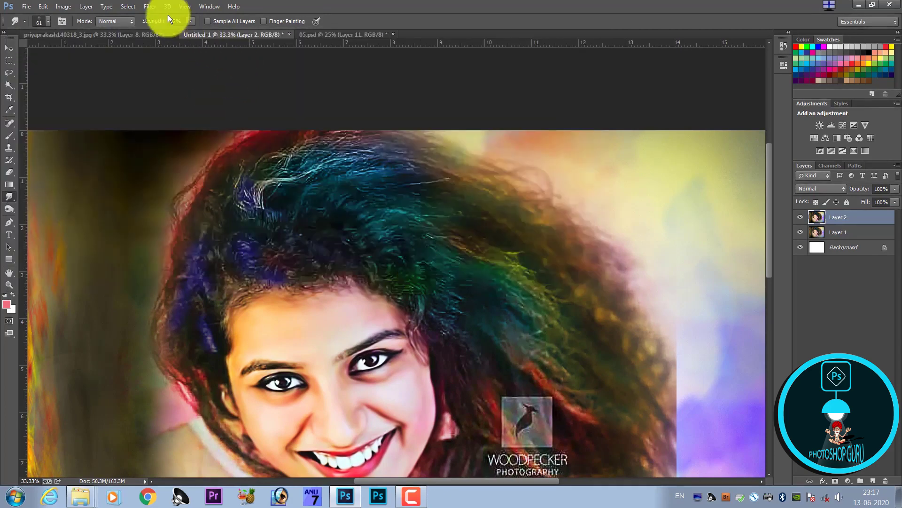
Reduce the smudge brush spacing to 1% in Brush settings, then close the panel
left_click(151, 9)
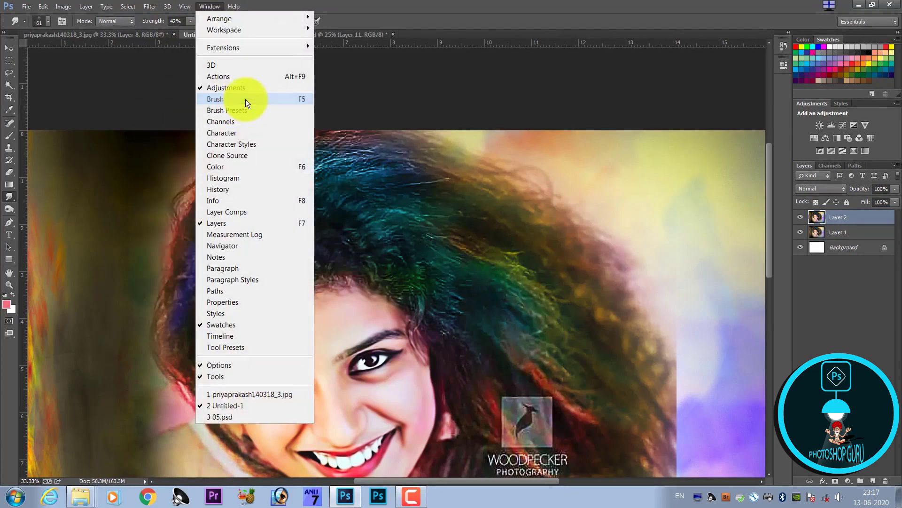
left_click(242, 100)
left_click_drag(672, 258, 658, 261)
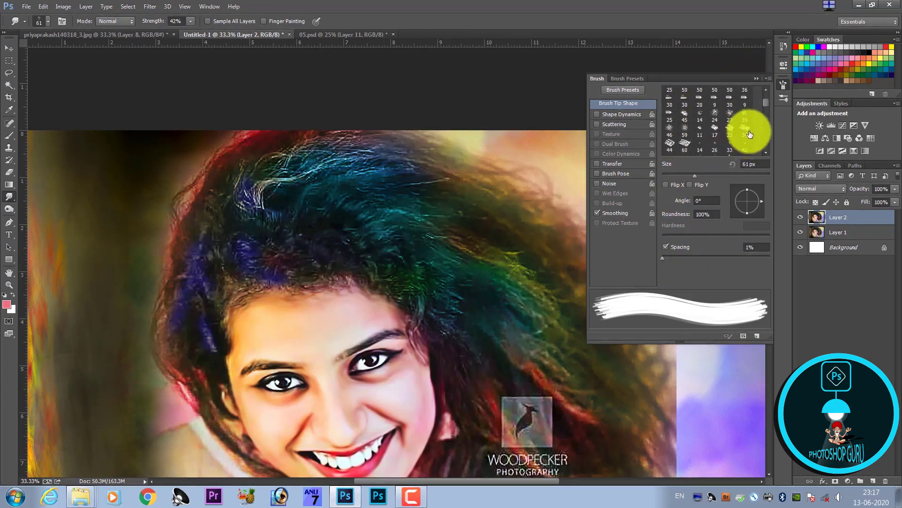
left_click(757, 79)
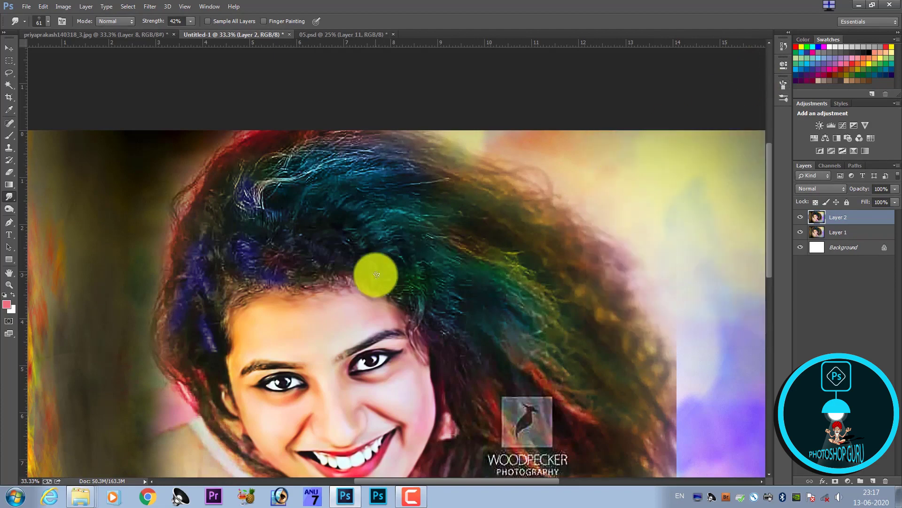
Zoom to the watermark and set Smudge Strength 80% with an 80 px brush
left_click_drag(348, 251, 361, 190)
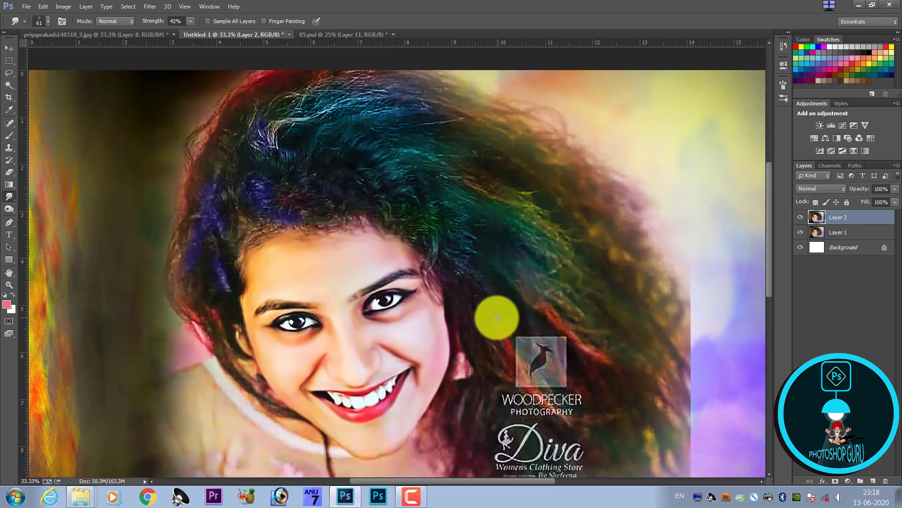
key("ctrl+plus")
left_click_drag(505, 340, 417, 258)
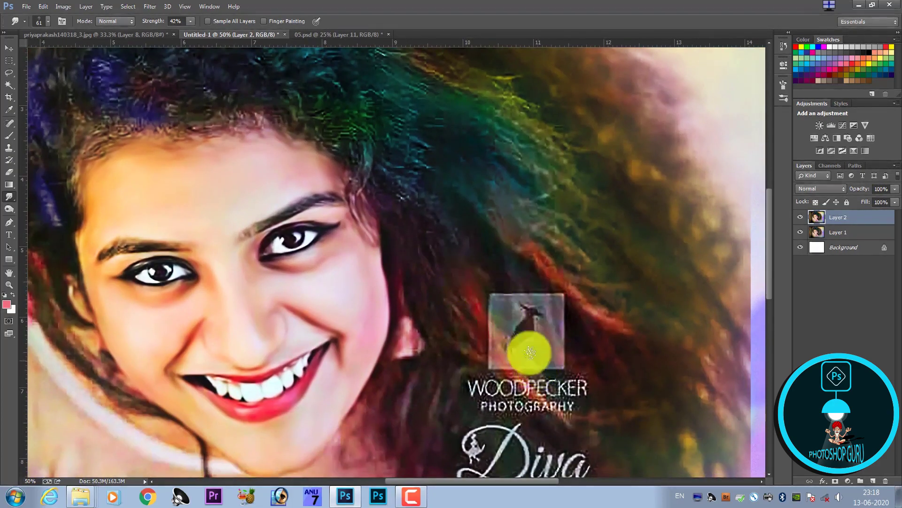
left_click(191, 21)
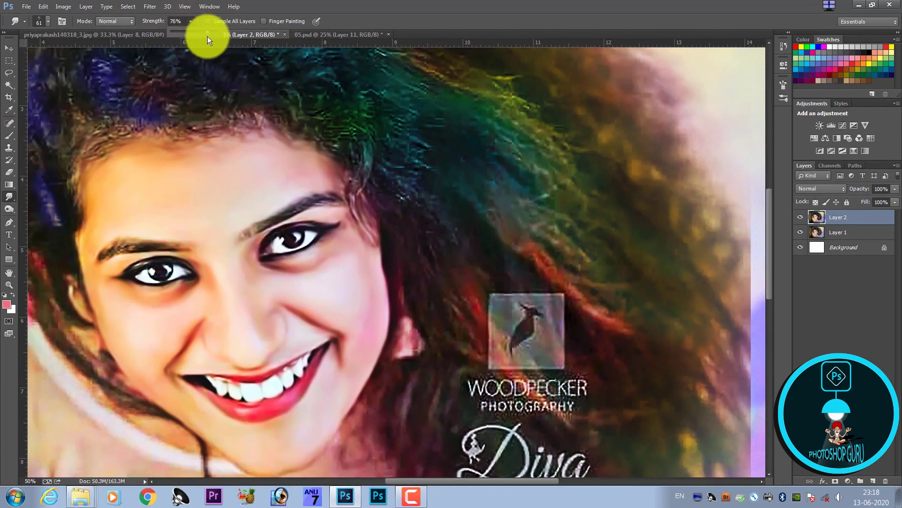
left_click_drag(207, 37, 210, 37)
left_click(291, 212)
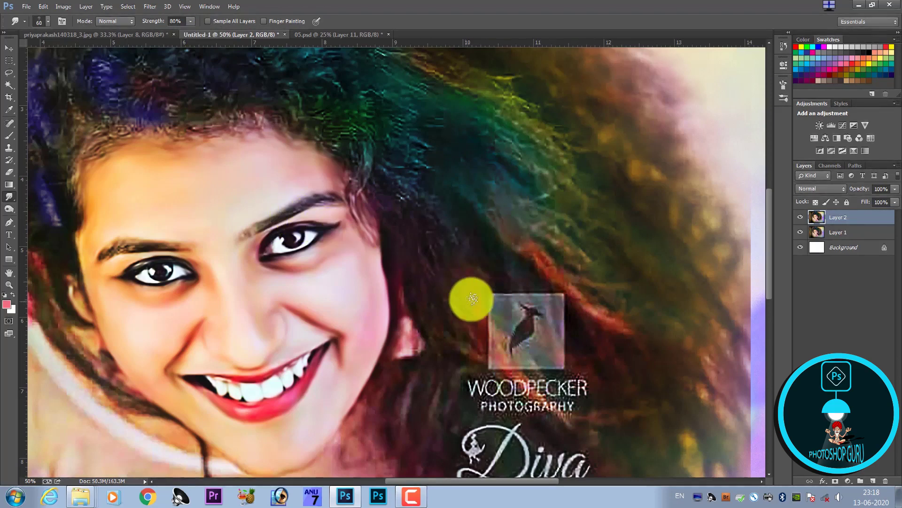
key("bracketright")
key("bracketright")
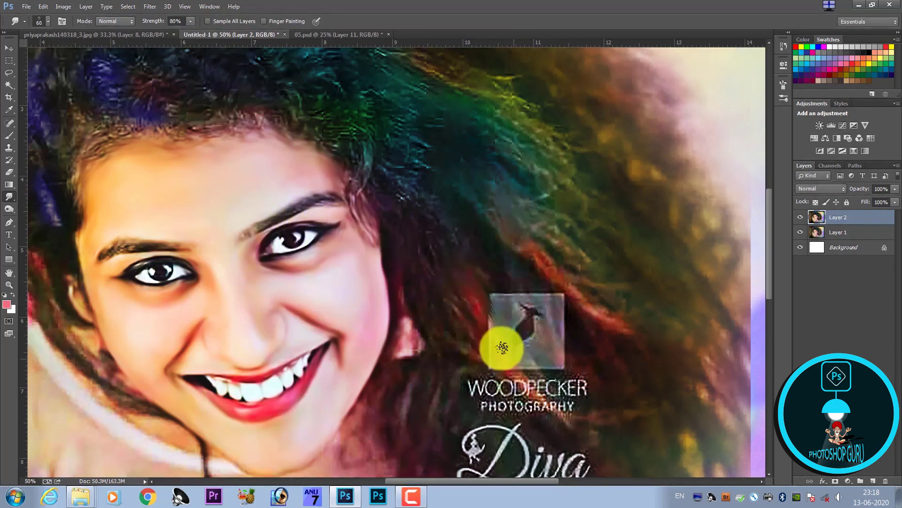
Smudge dark hair down over the bird logo and WOODPECKER PHOTOGRAPHY lettering
left_click_drag(491, 334, 545, 409)
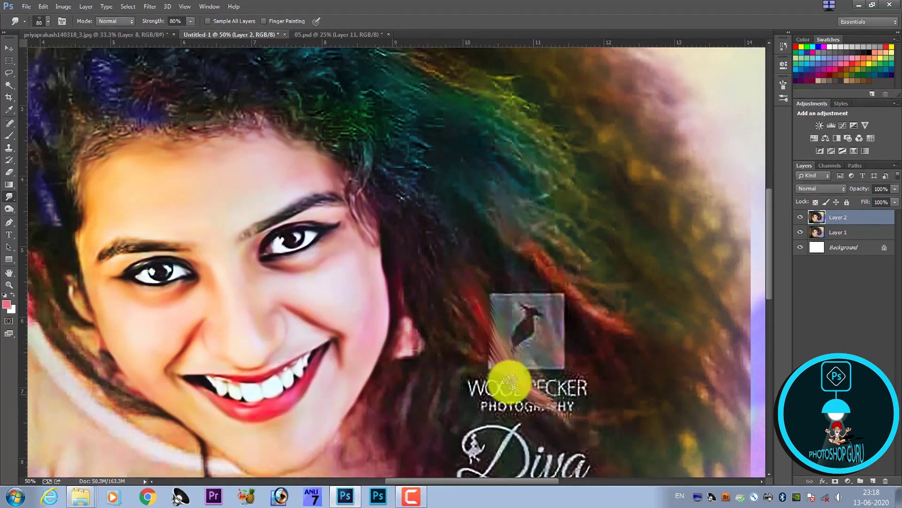
left_click_drag(497, 379, 545, 423)
left_click_drag(466, 372, 514, 426)
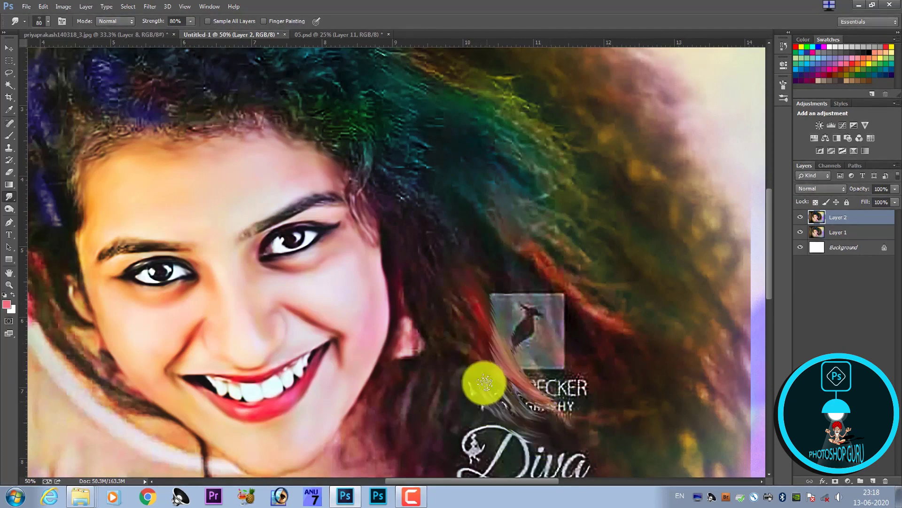
left_click_drag(479, 379, 530, 424)
left_click_drag(461, 376, 534, 435)
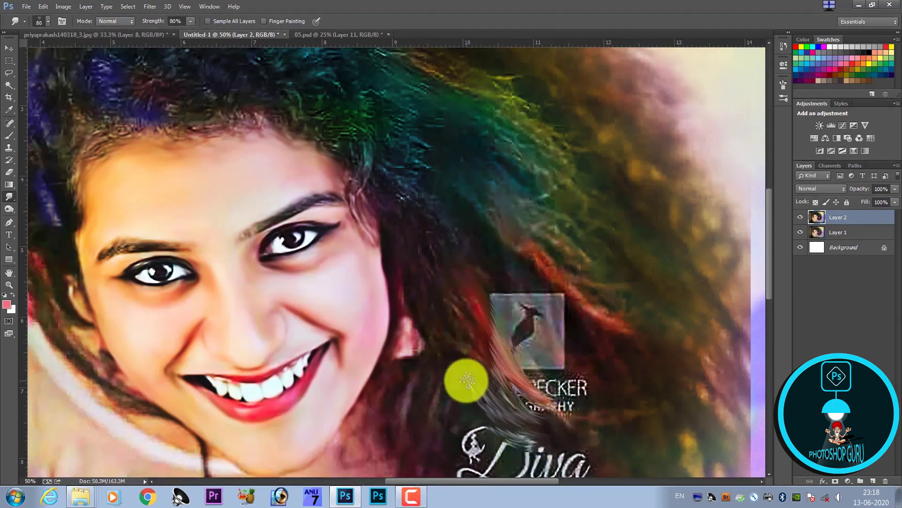
left_click_drag(463, 377, 565, 438)
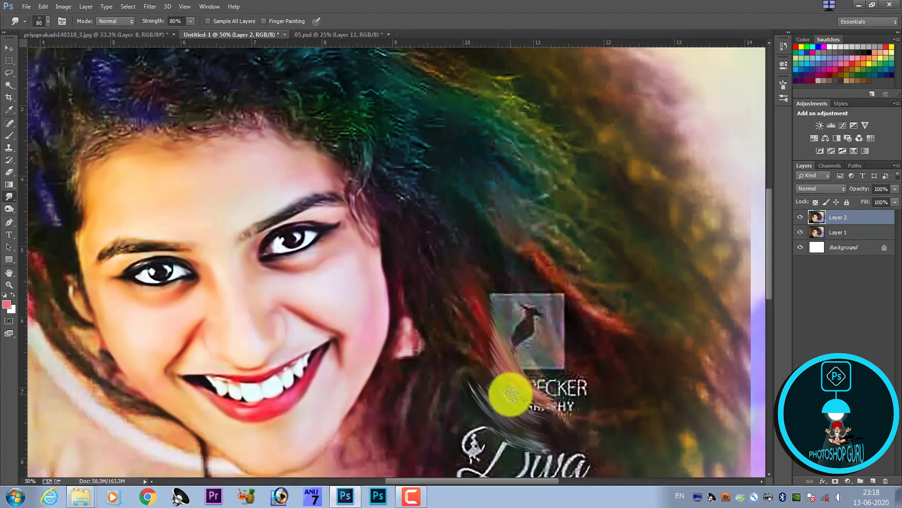
left_click_drag(511, 394, 578, 419)
left_click_drag(520, 390, 660, 399)
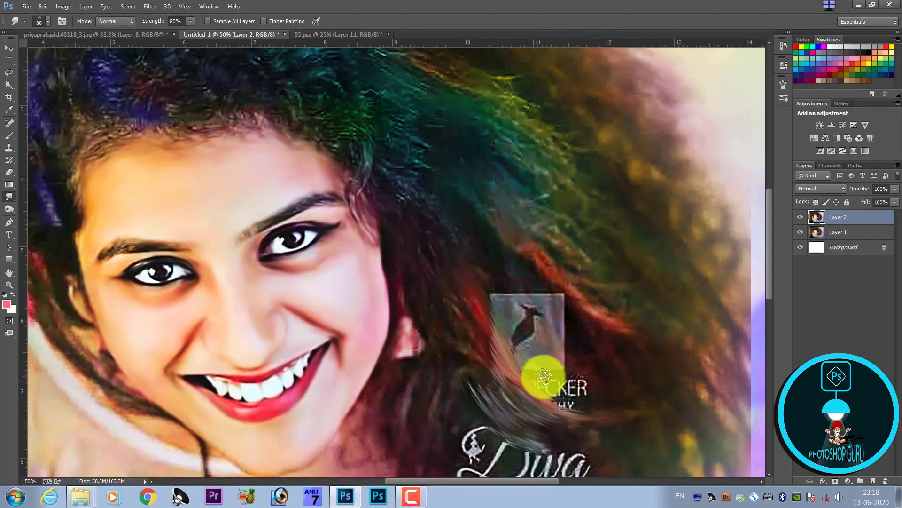
left_click_drag(544, 376, 651, 413)
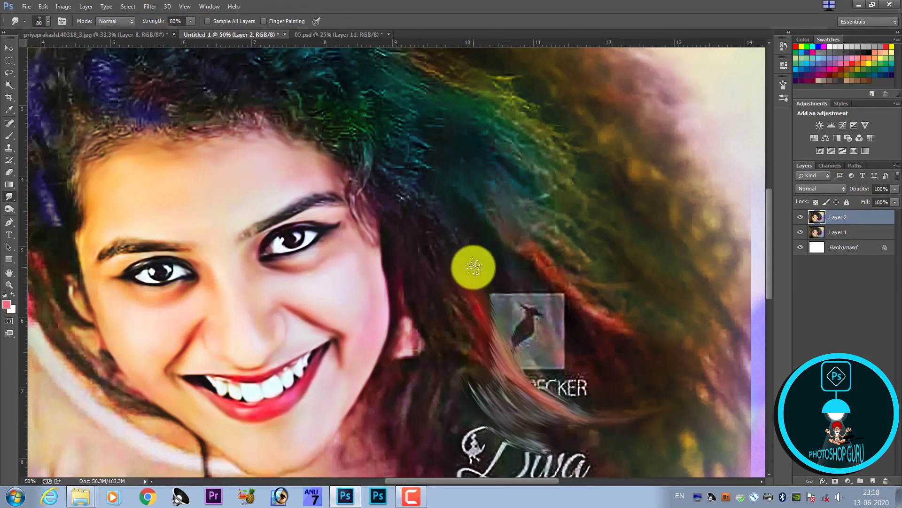
With a 150 px brush, smear the leftover bird image away and sweep strands right
key("bracketright")
key("bracketright")
key("bracketright")
left_click_drag(477, 296, 554, 388)
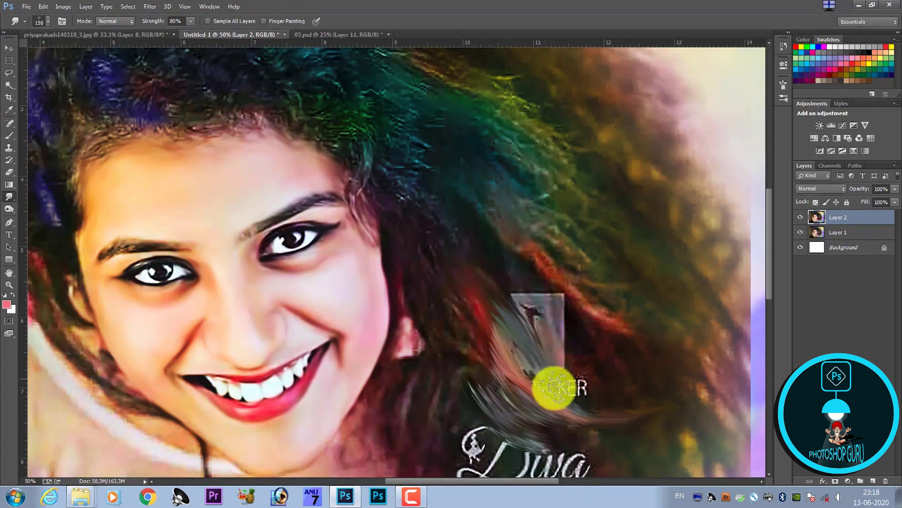
left_click_drag(500, 347, 624, 417)
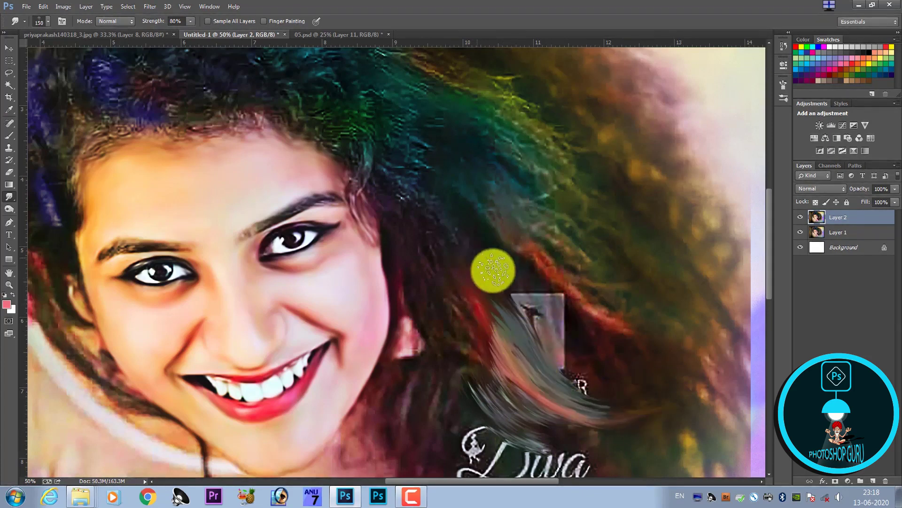
left_click_drag(493, 270, 597, 399)
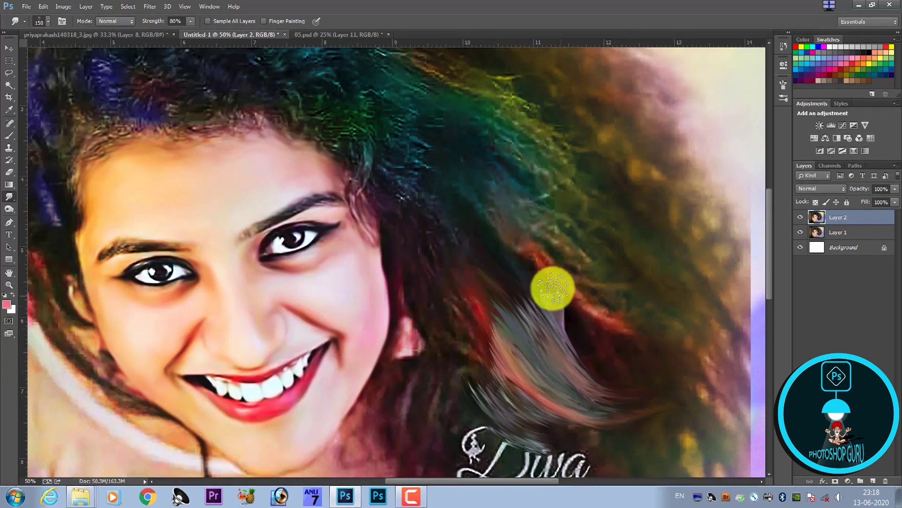
left_click_drag(559, 310, 648, 397)
left_click_drag(589, 346, 754, 413)
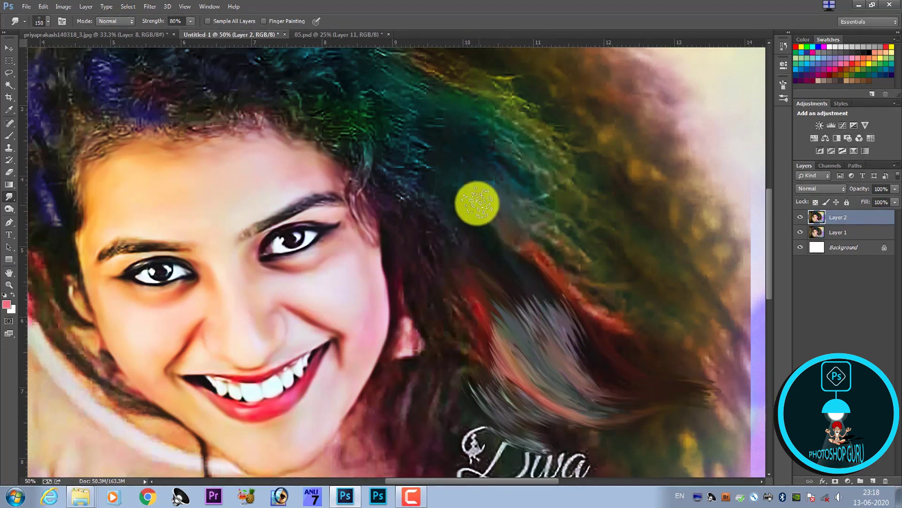
left_click_drag(395, 137, 523, 237)
left_click_drag(618, 329, 758, 407)
Zoom out and streak the hair tips into the purple background
key("ctrl+minus")
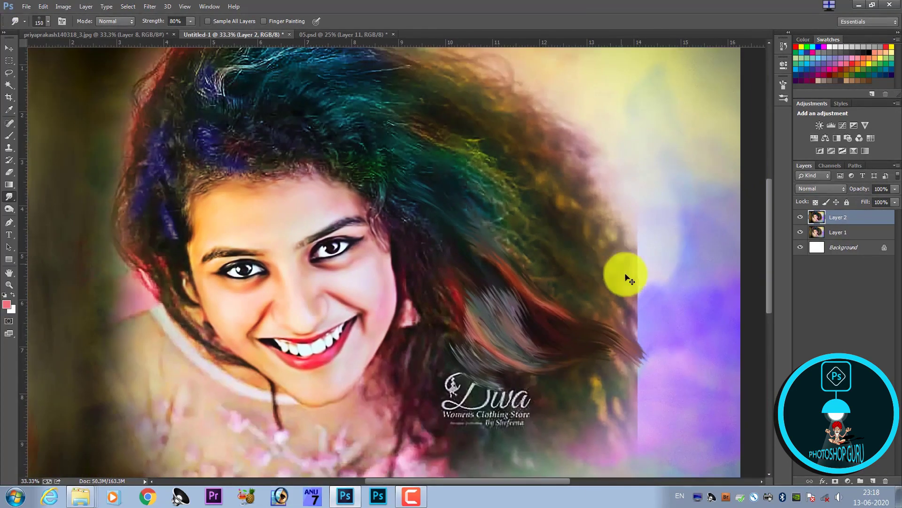
left_click_drag(678, 385, 706, 374)
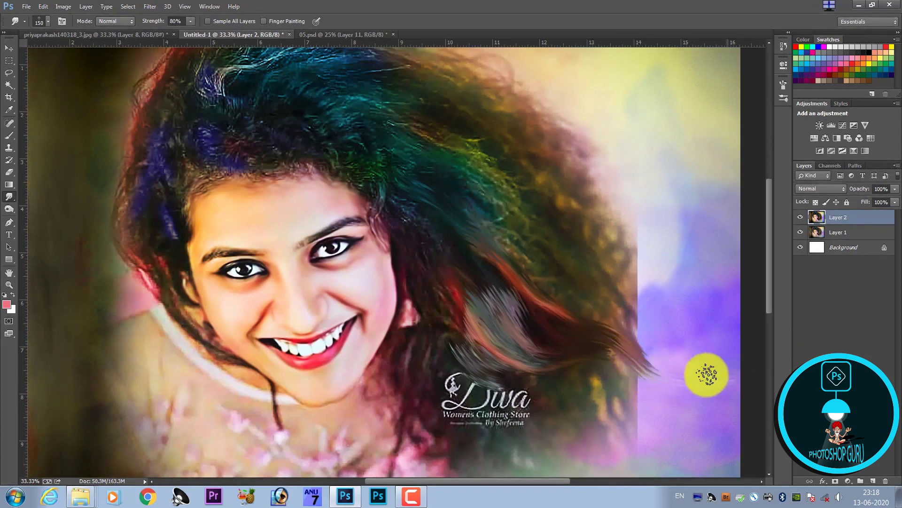
left_click_drag(622, 368, 728, 386)
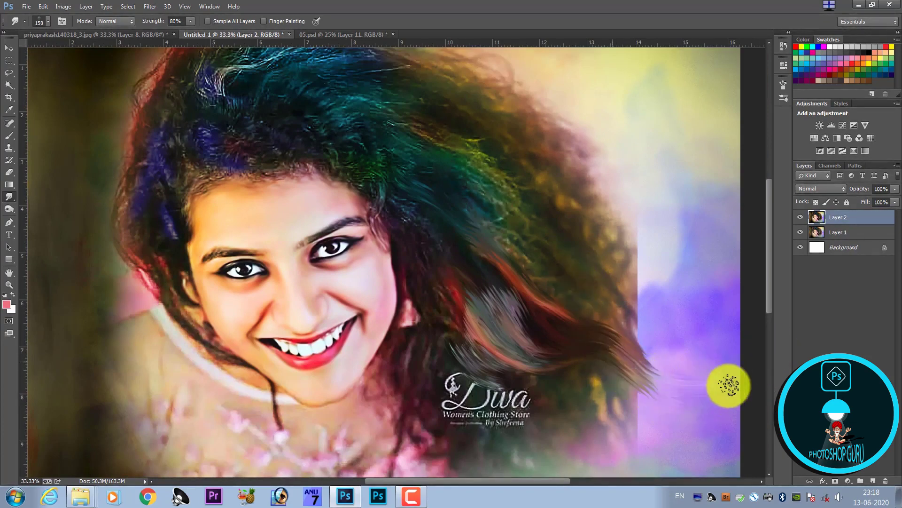
left_click_drag(504, 263, 523, 337)
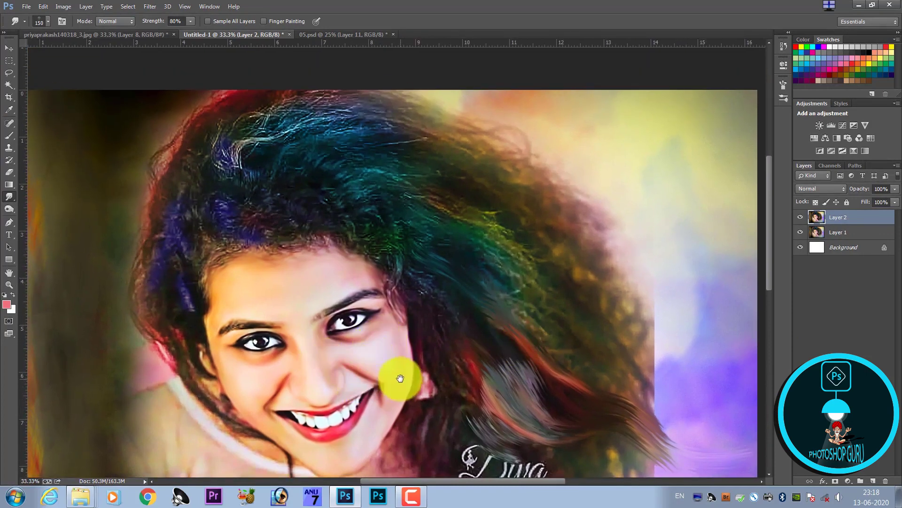
left_click_drag(400, 378, 461, 359)
mouse_move(306, 244)
left_mouse_down()
mouse_move(333, 302)
mouse_move(294, 343)
mouse_move(250, 328)
left_mouse_up()
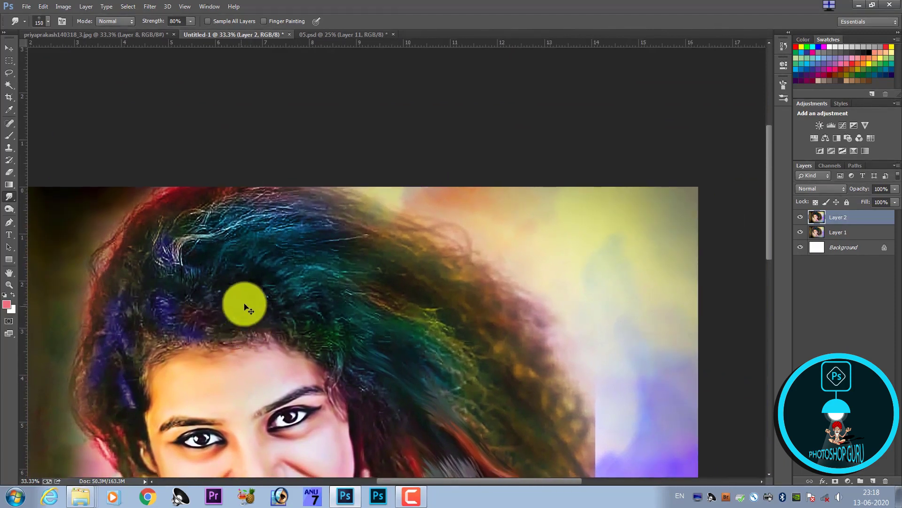
Switch to a scattered brush tip at 250 px and smudge strands near the top of the head
scroll(248, 308, "up", 1)
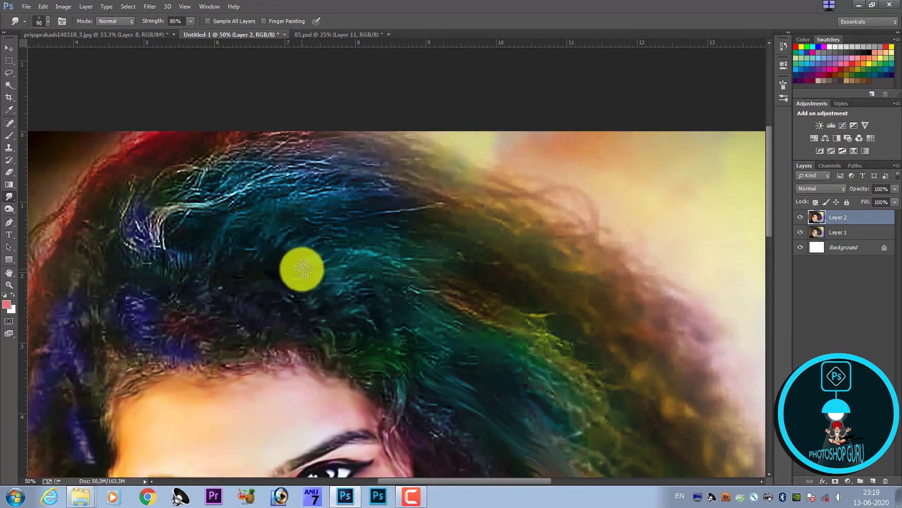
left_click(36, 24)
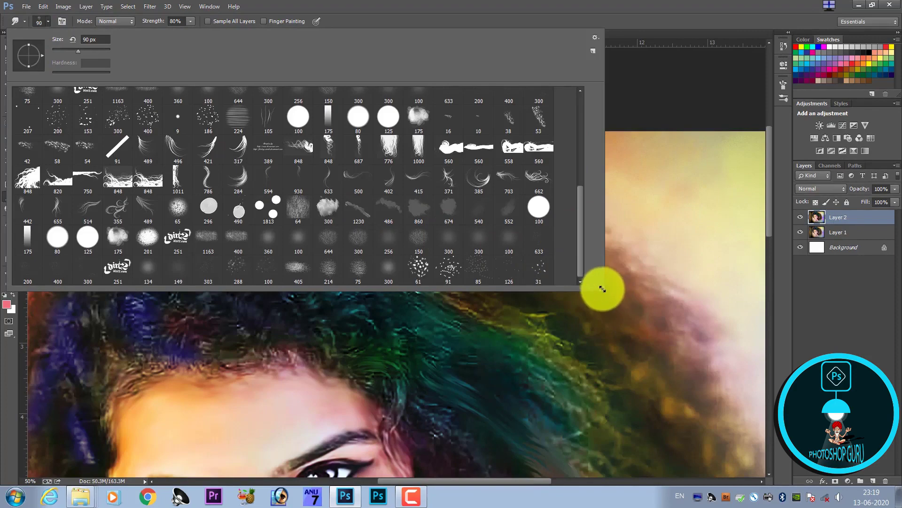
left_click_drag(602, 289, 746, 360)
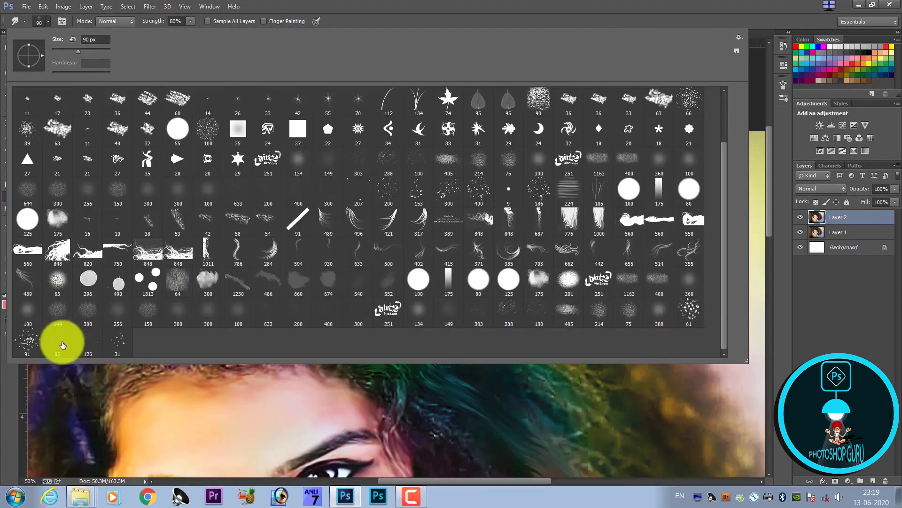
scroll(414, 207, "up", 1)
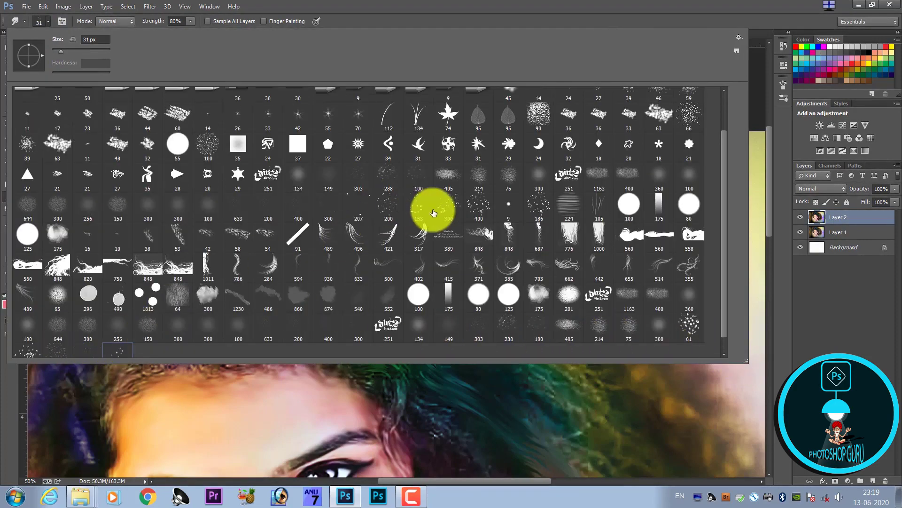
key("Return")
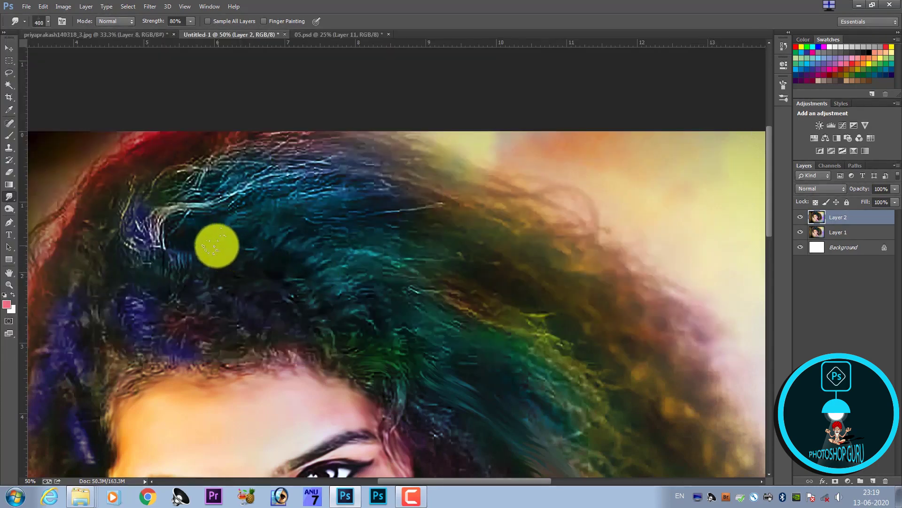
key("bracketleft")
key("bracketleft")
mouse_move(159, 217)
left_mouse_down()
mouse_move(243, 229)
mouse_move(211, 224)
left_mouse_up()
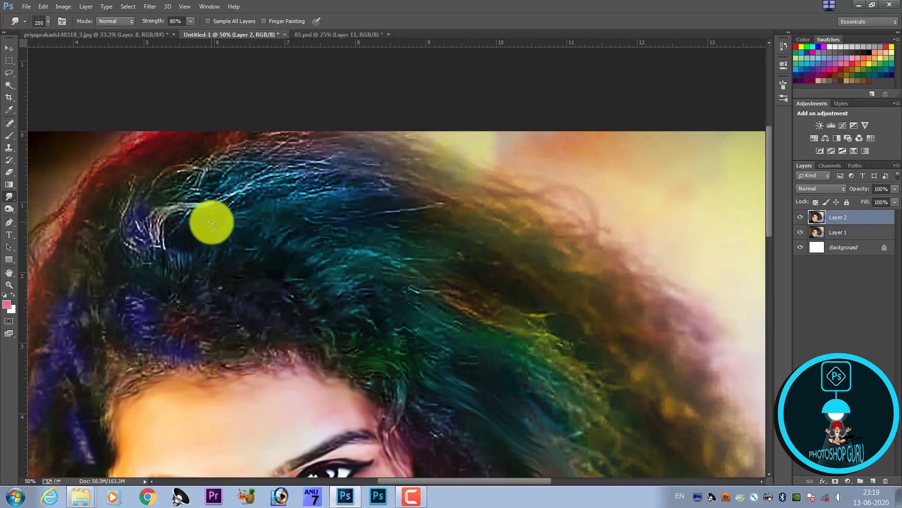
left_click(217, 7)
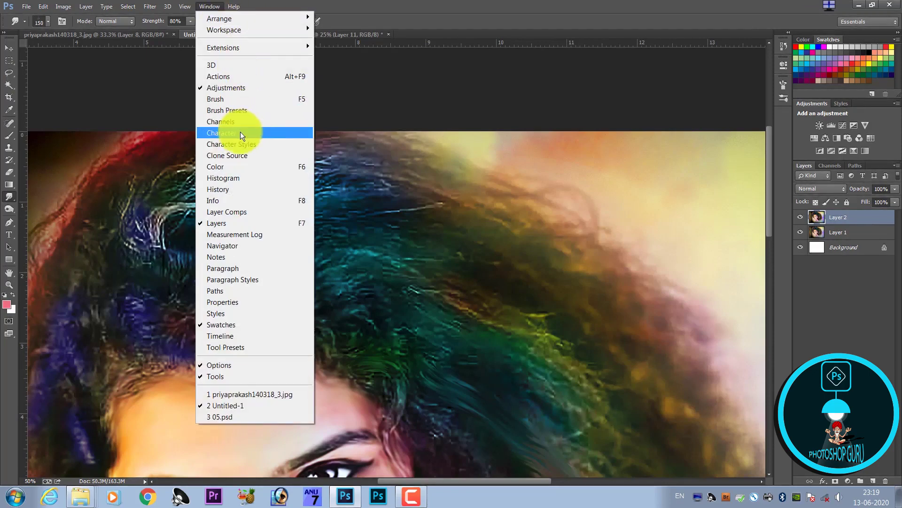
Set the textured tip's spacing to 1%, turn off Scattering, and close brush settings
left_click(261, 99)
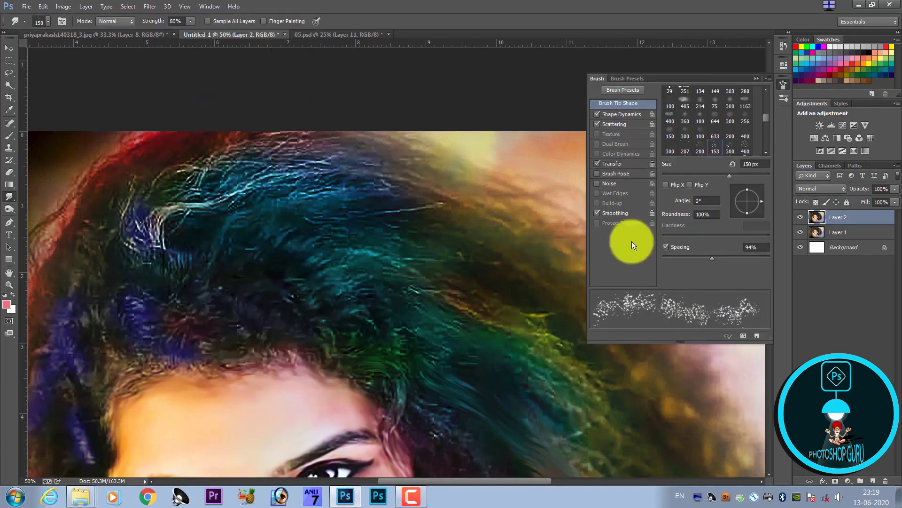
left_click_drag(676, 257, 624, 261)
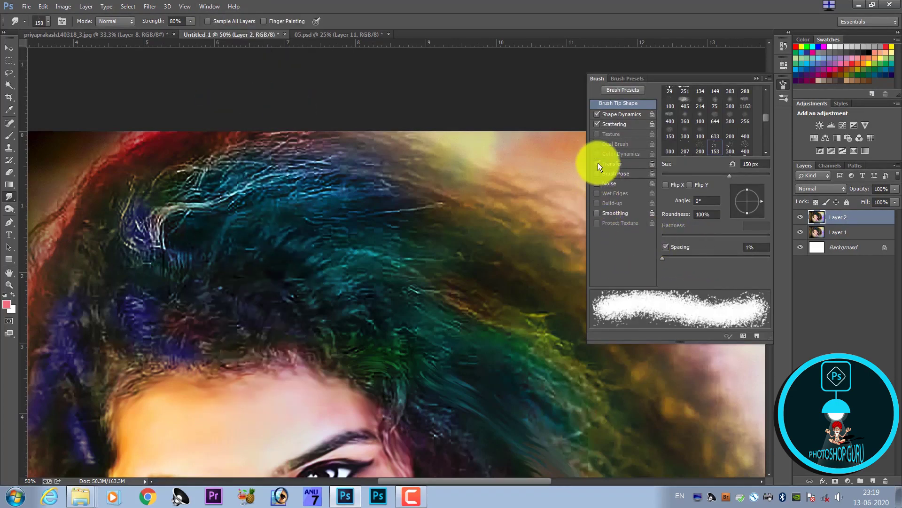
left_click(602, 126)
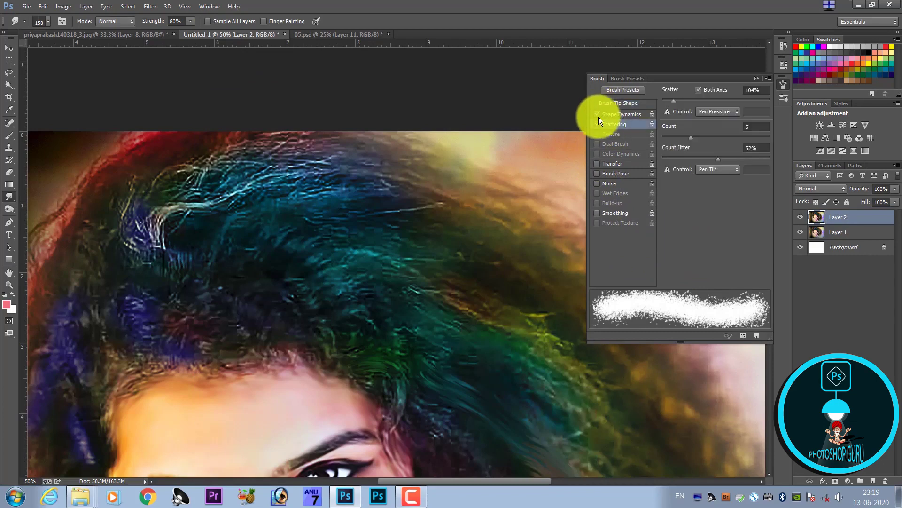
left_click(597, 118)
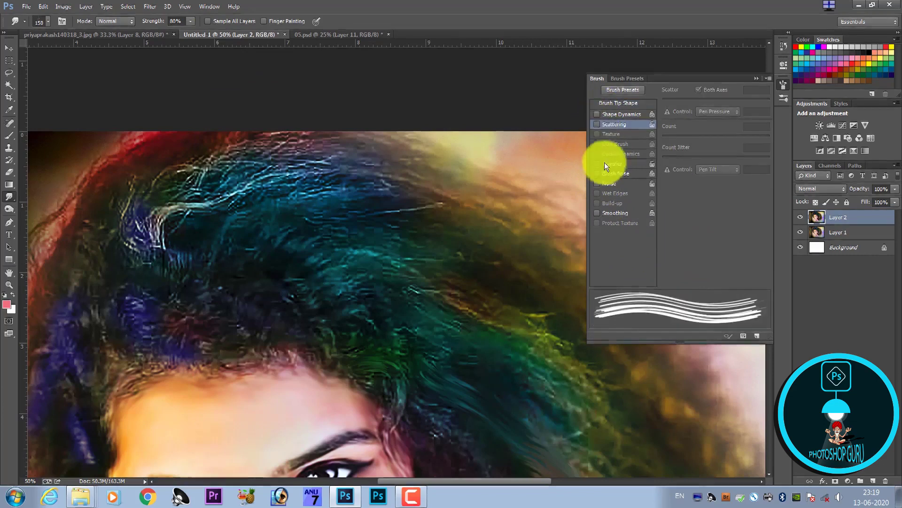
left_click(755, 78)
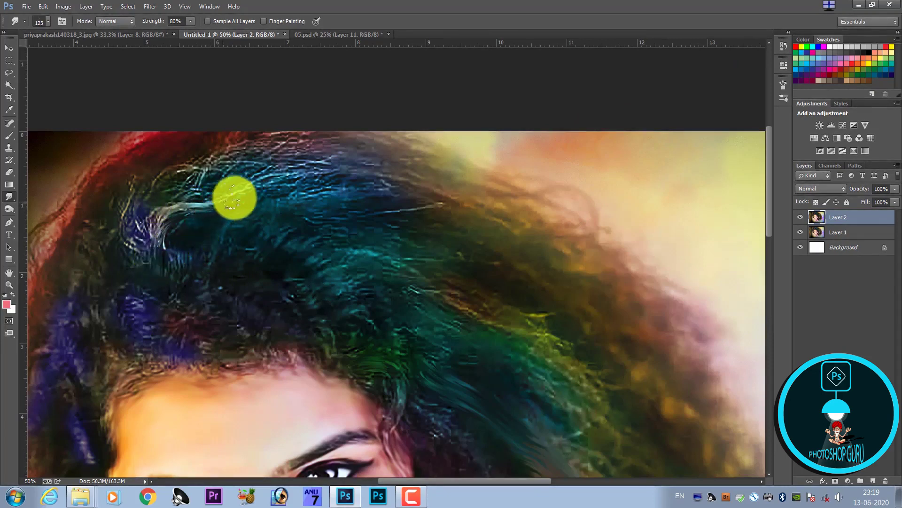
Enlarge the smudge brush and pull upper hair strands rightward past the edge into the purple
key("bracketright")
mouse_move(268, 208)
left_mouse_down()
mouse_move(315, 203)
mouse_move(599, 284)
left_mouse_up()
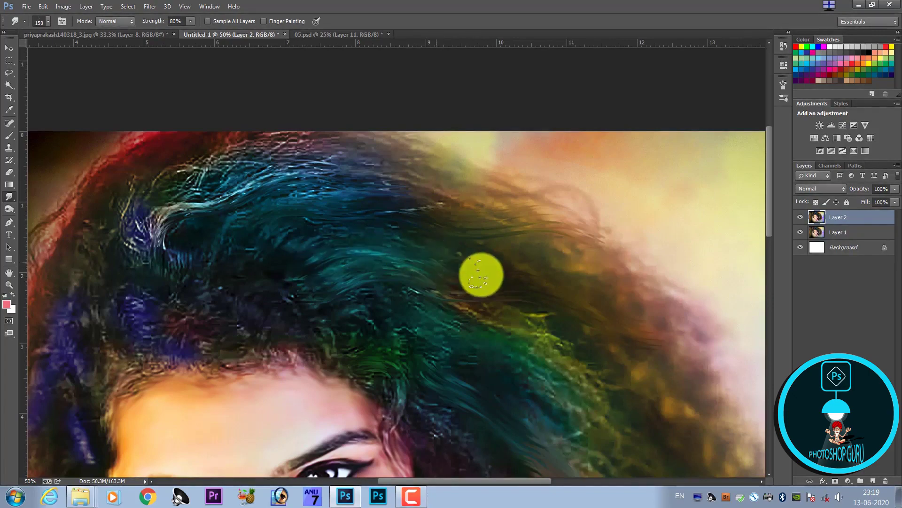
left_click_drag(491, 264, 728, 330)
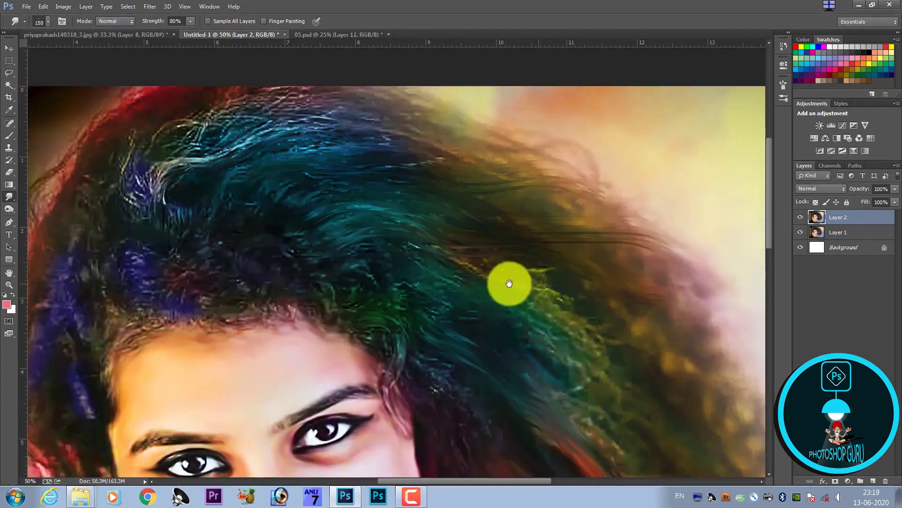
mouse_move(508, 283)
left_mouse_down()
mouse_move(206, 230)
mouse_move(262, 232)
mouse_move(355, 266)
mouse_move(605, 379)
left_mouse_up()
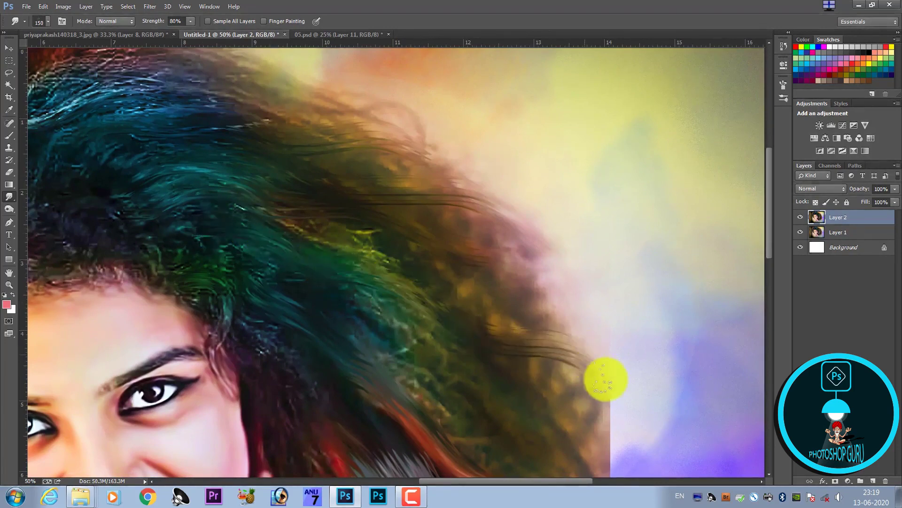
mouse_move(282, 217)
left_mouse_down()
mouse_move(455, 279)
mouse_move(610, 318)
left_mouse_up()
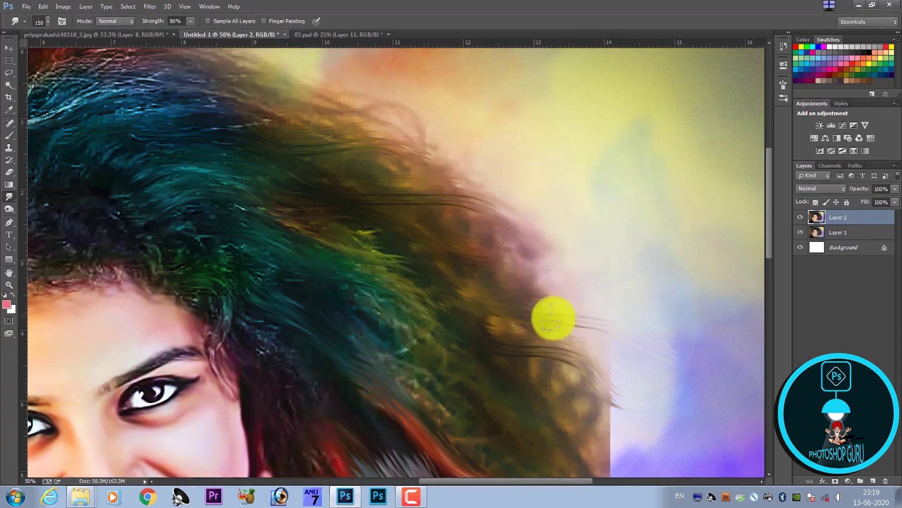
scroll(496, 304, "down", 2)
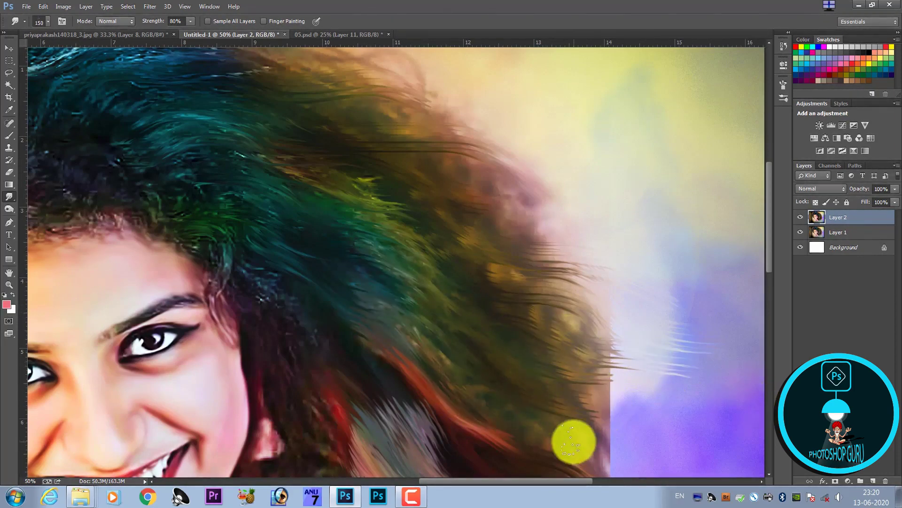
left_click_drag(572, 439, 487, 322)
left_click_drag(417, 285, 589, 329)
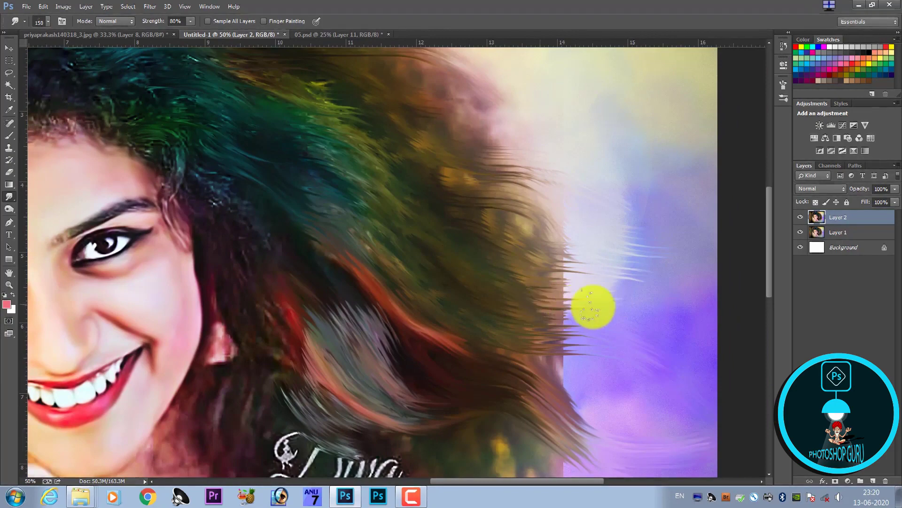
left_click_drag(540, 306, 615, 313)
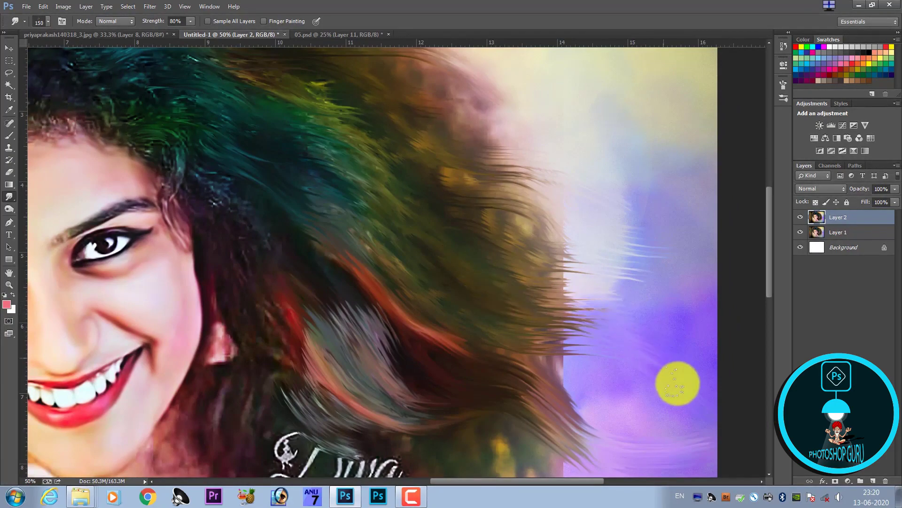
scroll(570, 338, "down", 3)
Smear the Diva logo lettering into horizontal hair-like streaks
scroll(432, 289, "down", 5)
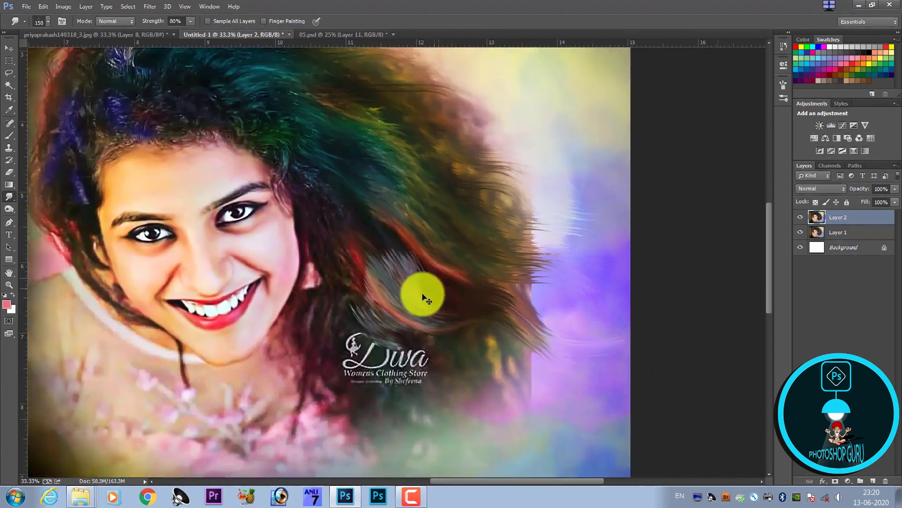
scroll(484, 324, "up", 5)
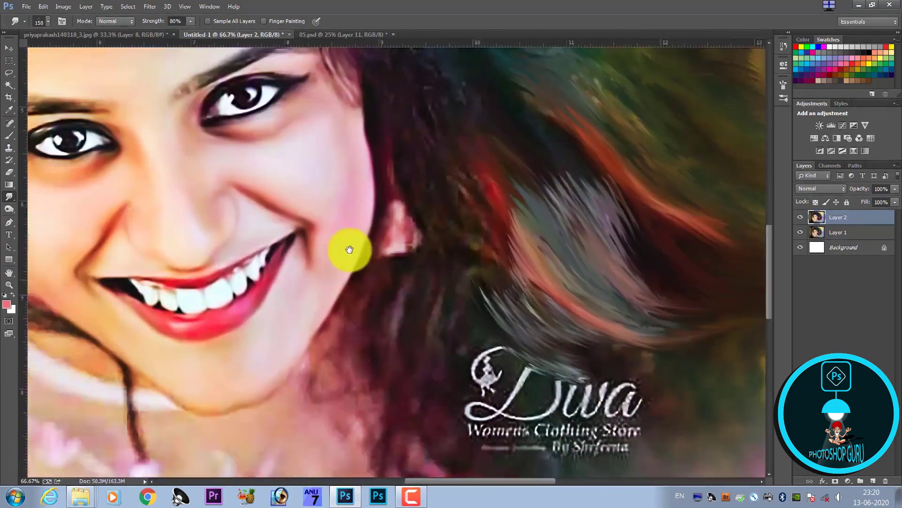
scroll(323, 256, "up", 3)
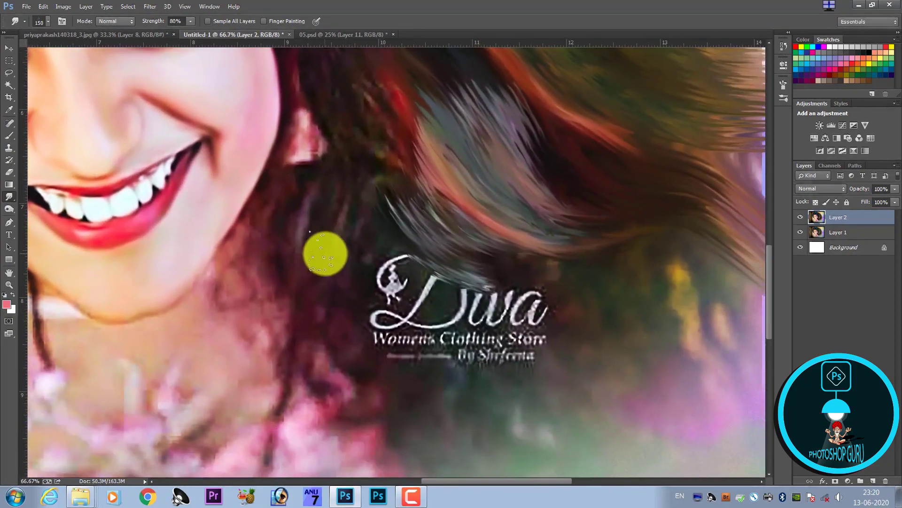
mouse_move(371, 217)
left_mouse_down()
mouse_move(412, 282)
mouse_move(412, 258)
mouse_move(467, 306)
mouse_move(383, 261)
mouse_move(520, 318)
mouse_move(365, 262)
mouse_move(469, 340)
mouse_move(379, 286)
mouse_move(507, 362)
mouse_move(379, 327)
mouse_move(420, 332)
left_mouse_up()
key("bracketright")
key("bracketright")
key("bracketright")
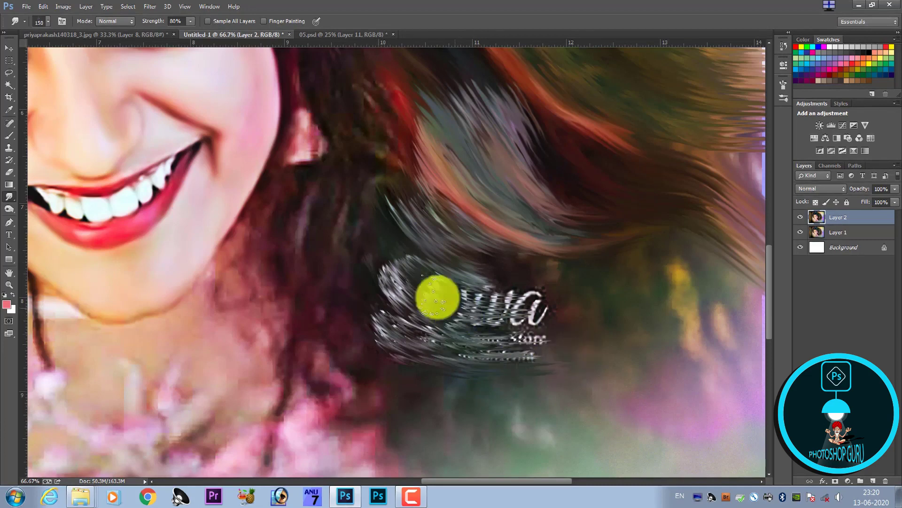
mouse_move(427, 296)
left_mouse_down()
mouse_move(640, 312)
mouse_move(477, 278)
mouse_move(641, 284)
mouse_move(522, 294)
mouse_move(738, 336)
mouse_move(671, 332)
left_mouse_up()
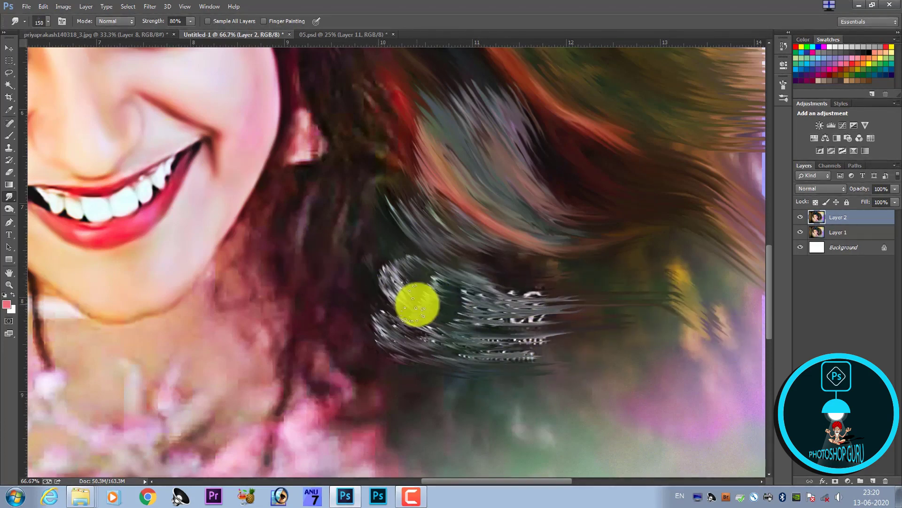
left_click_drag(366, 271, 549, 352)
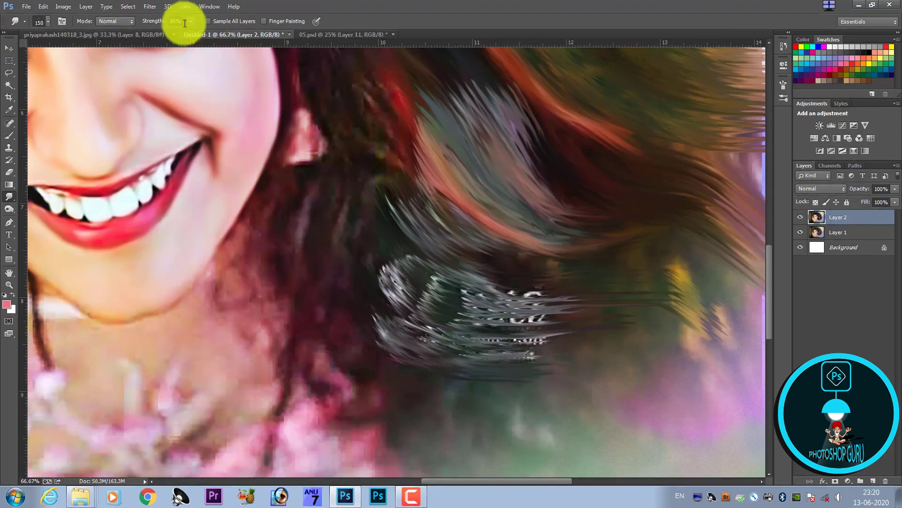
With an enlarged scattered-dot tip, smooth away the grey hair swirl and white streaks
left_click(46, 21)
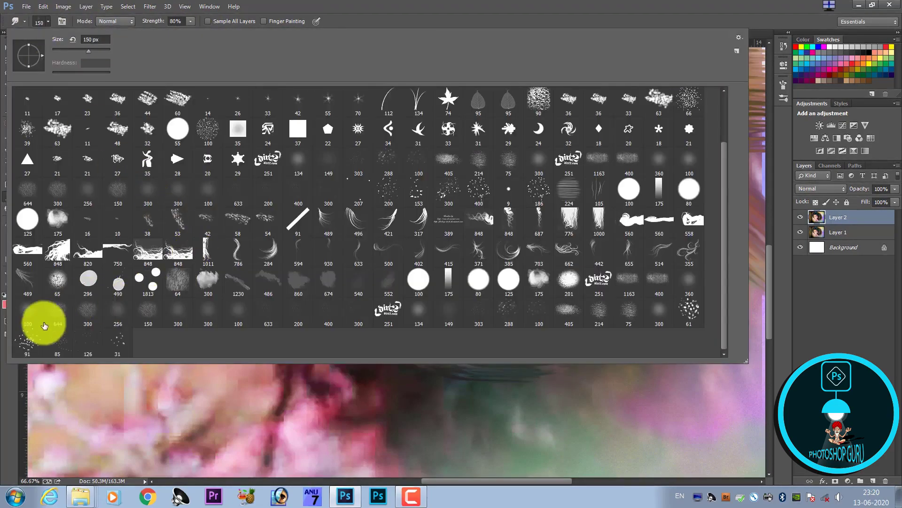
double_click(30, 342)
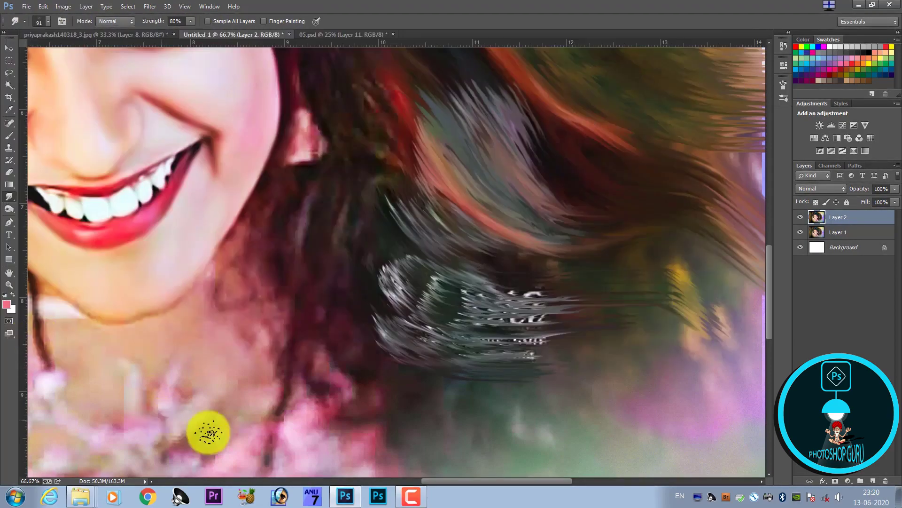
key("bracketright")
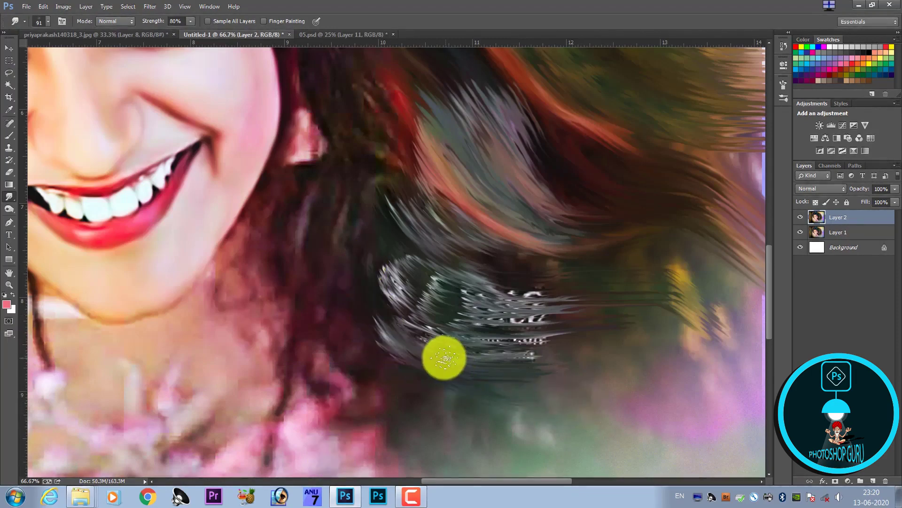
key("bracketright")
key("bracketright")
left_click_drag(498, 383, 723, 371)
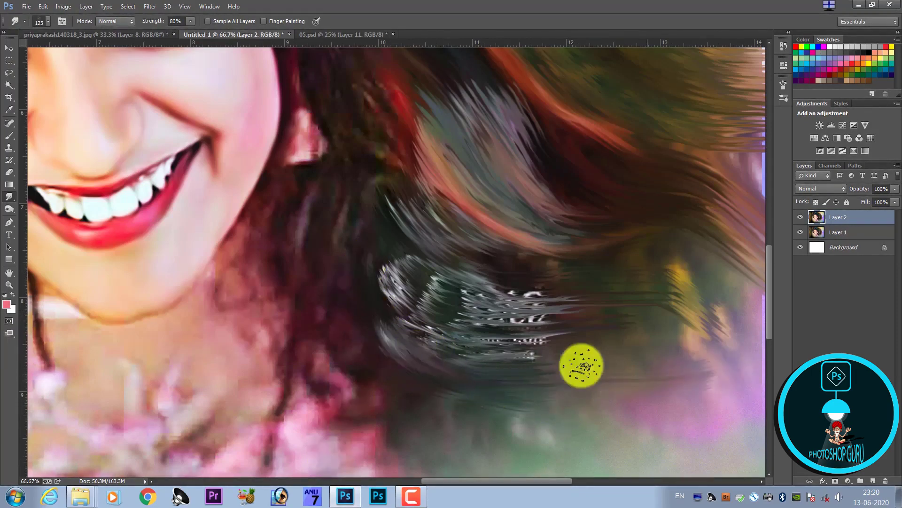
mouse_move(517, 325)
left_mouse_down()
mouse_move(376, 227)
mouse_move(549, 343)
mouse_move(374, 244)
mouse_move(471, 331)
mouse_move(368, 260)
mouse_move(401, 227)
mouse_move(375, 135)
mouse_move(435, 196)
mouse_move(397, 126)
left_mouse_up()
mouse_move(392, 92)
left_mouse_down()
mouse_move(437, 256)
mouse_move(550, 316)
mouse_move(560, 302)
mouse_move(527, 290)
mouse_move(630, 292)
mouse_move(494, 246)
mouse_move(685, 262)
mouse_move(700, 291)
left_mouse_up()
key("ctrl+minus")
key("ctrl+minus")
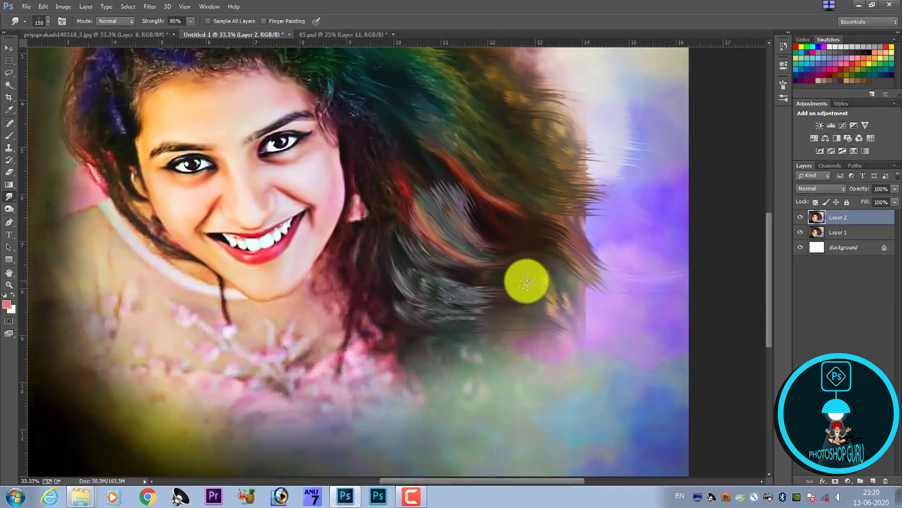
Smear the lower right hair ends outward into the purple background in five strokes
mouse_move(517, 273)
left_mouse_down()
mouse_move(615, 318)
mouse_move(532, 262)
mouse_move(604, 314)
left_mouse_up()
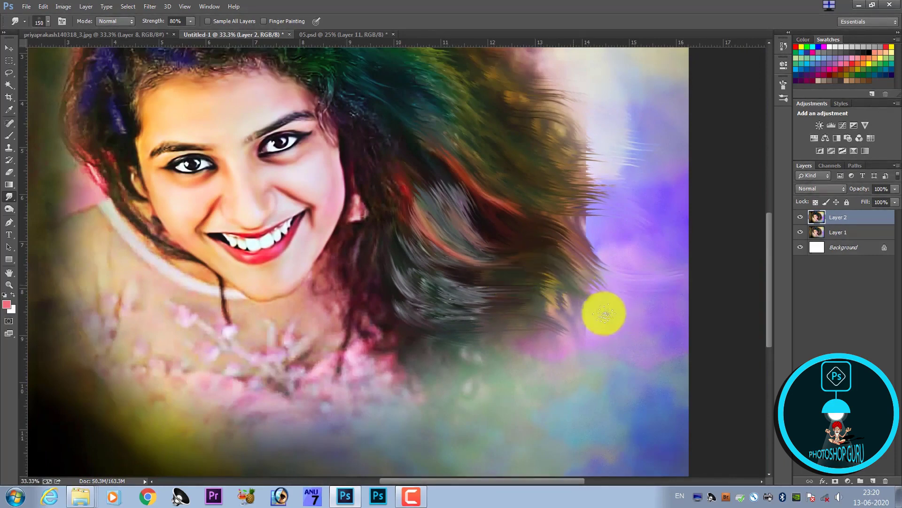
mouse_move(565, 278)
left_mouse_down()
mouse_move(651, 306)
mouse_move(548, 302)
mouse_move(607, 301)
left_mouse_up()
mouse_move(542, 280)
left_mouse_down()
mouse_move(614, 312)
mouse_move(540, 296)
mouse_move(592, 328)
mouse_move(544, 313)
mouse_move(628, 327)
left_mouse_up()
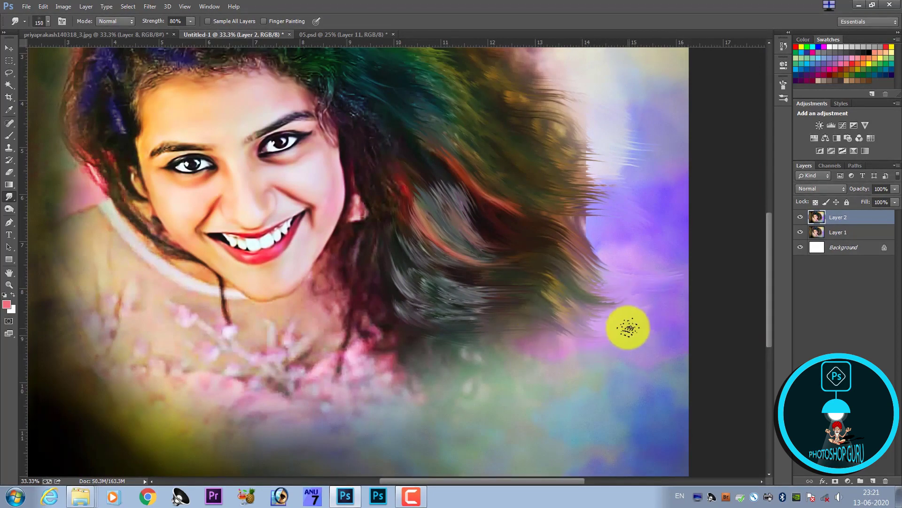
left_click_drag(555, 308, 638, 304)
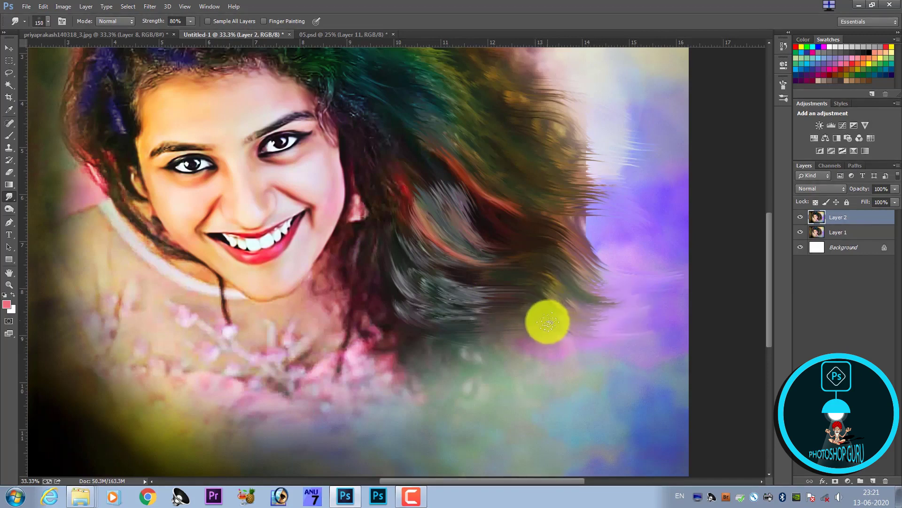
mouse_move(548, 322)
left_mouse_down()
mouse_move(641, 329)
mouse_move(435, 333)
mouse_move(419, 368)
mouse_move(538, 393)
mouse_move(487, 340)
left_mouse_up()
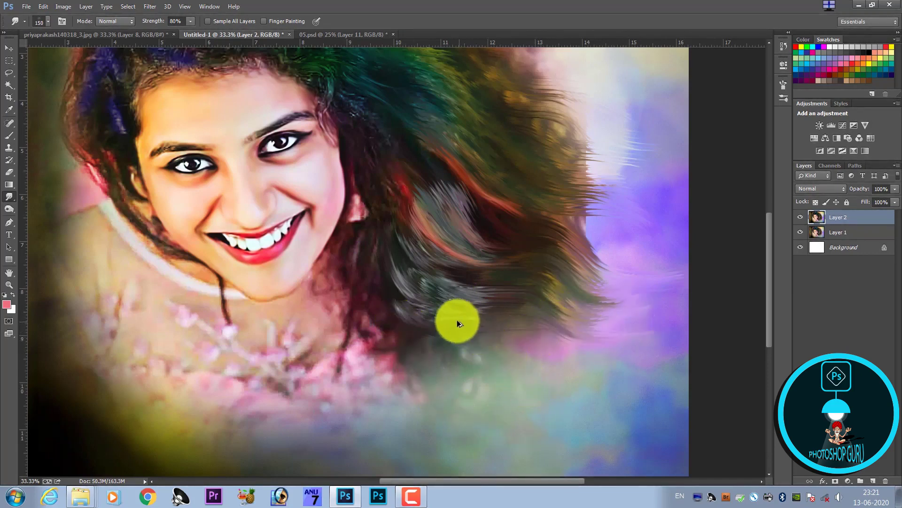
Zoom and pan from the top of the hair down to the face and lower hair
scroll(429, 317, "up", 6)
scroll(423, 278, "left", 3)
scroll(423, 278, "up", 3)
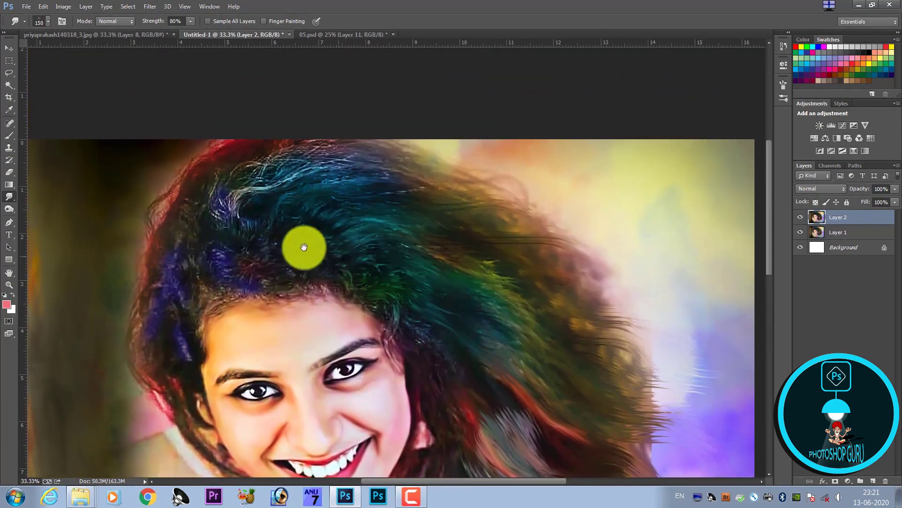
scroll(272, 268, "up", 1)
scroll(238, 290, "up", 1)
key("ctrl+plus")
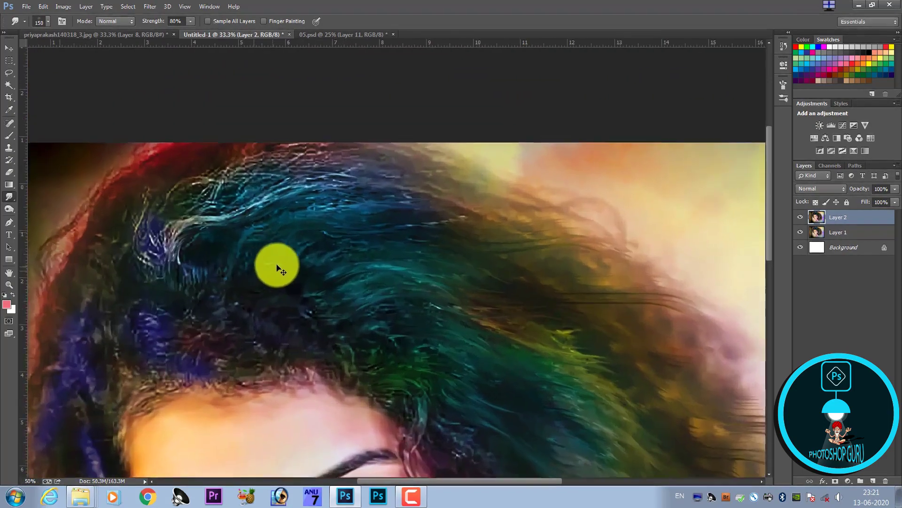
key("ctrl+plus")
scroll(307, 262, "up", 1)
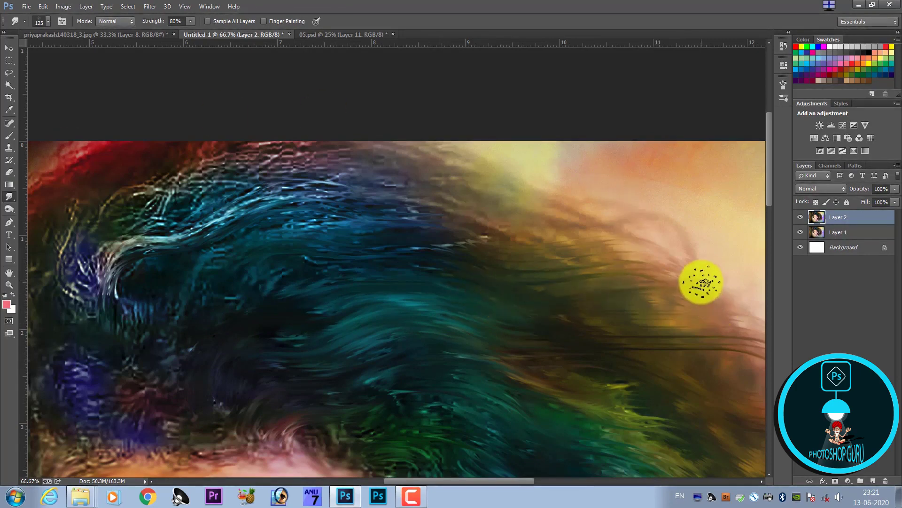
key("ctrl+minus")
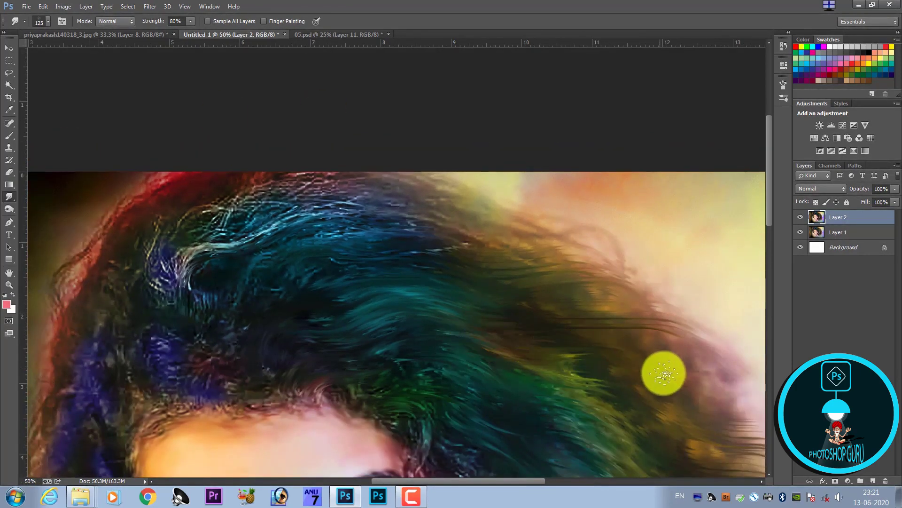
key("ctrl+minus")
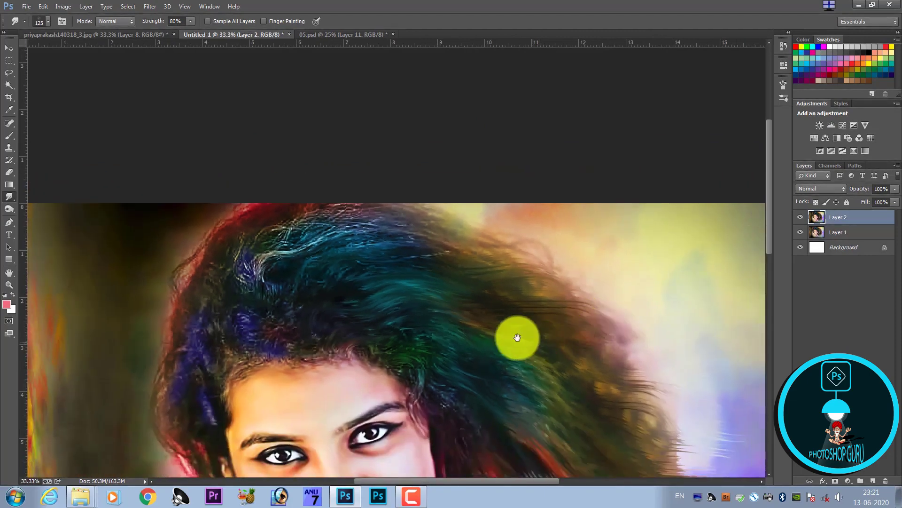
left_click_drag(517, 337, 428, 273)
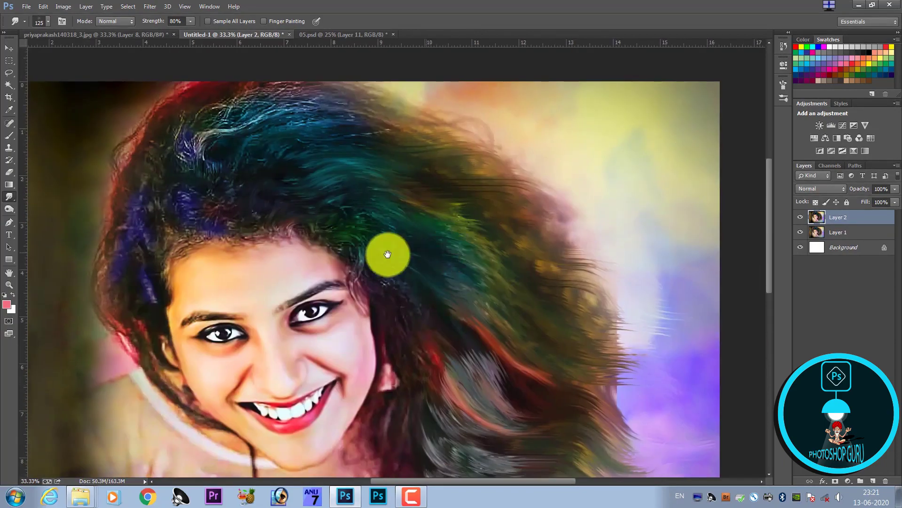
left_click_drag(433, 311, 496, 218)
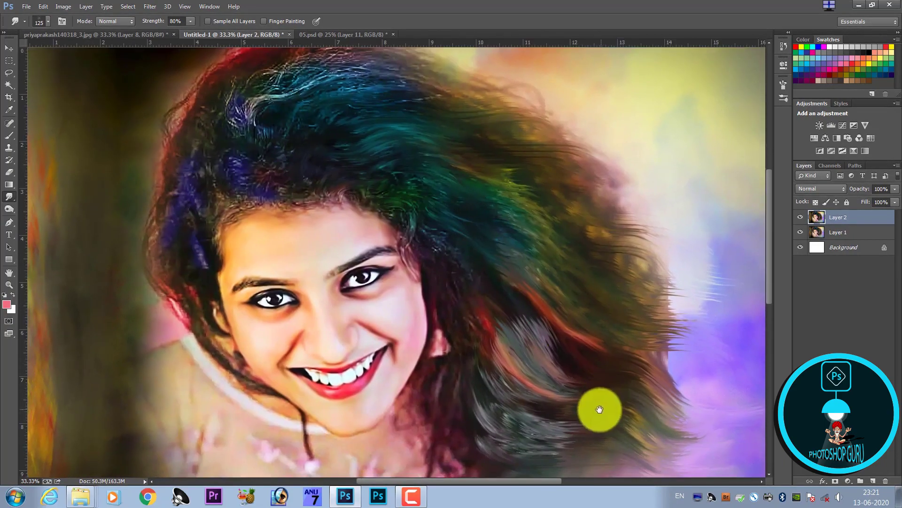
left_click_drag(599, 409, 453, 269)
Enlarge the smudge brush, smear the lower hair ends softly downward, and review the portrait
key("bracketright")
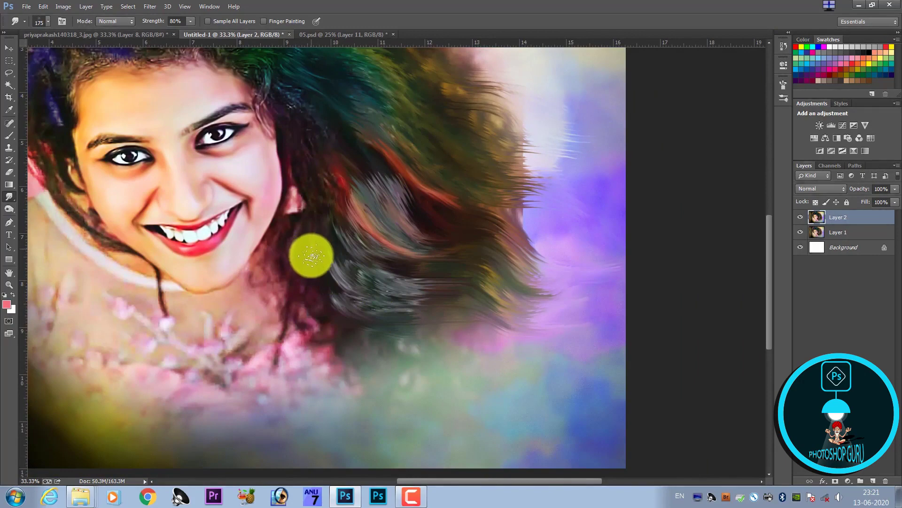
mouse_move(312, 256)
left_mouse_down()
mouse_move(370, 320)
mouse_move(329, 294)
mouse_move(391, 343)
mouse_move(368, 326)
mouse_move(423, 336)
mouse_move(372, 318)
mouse_move(391, 312)
mouse_move(339, 288)
mouse_move(379, 318)
mouse_move(333, 292)
left_mouse_up()
mouse_move(462, 328)
left_mouse_down()
mouse_move(332, 302)
mouse_move(419, 401)
left_mouse_up()
mouse_move(347, 345)
left_mouse_down()
mouse_move(389, 403)
mouse_move(363, 352)
mouse_move(399, 377)
mouse_move(409, 402)
mouse_move(382, 358)
mouse_move(388, 439)
mouse_move(379, 373)
mouse_move(362, 418)
left_mouse_up()
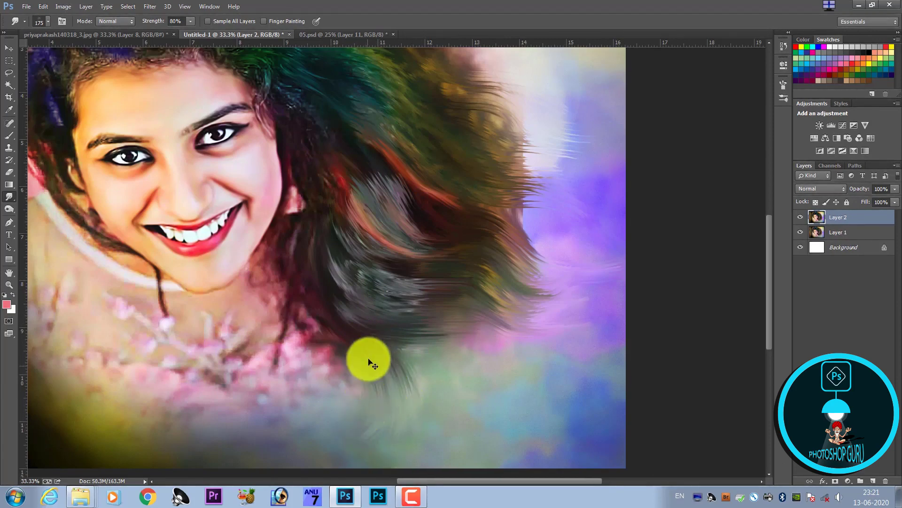
key("ctrl+minus")
key("ctrl+minus")
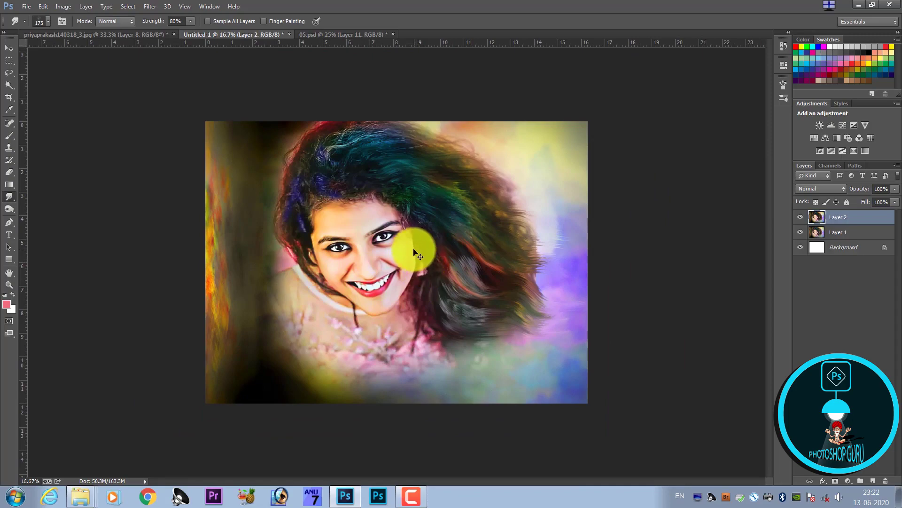
Zoom in on the crown and, with a smaller Smudge brush, sweep the teal and blue strands up and right
key("ctrl+plus")
key("ctrl+plus")
key("ctrl+plus")
left_click_drag(212, 157, 375, 418)
key("bracketleft")
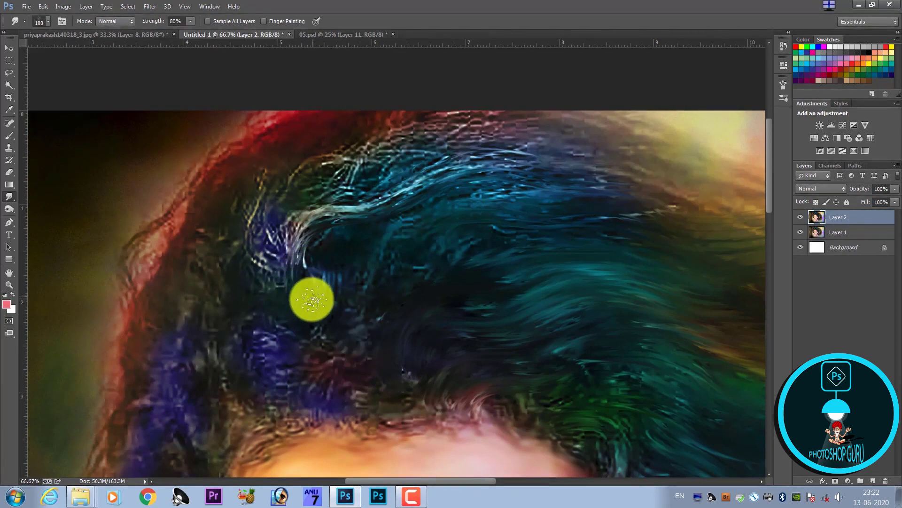
left_click_drag(323, 279, 334, 293)
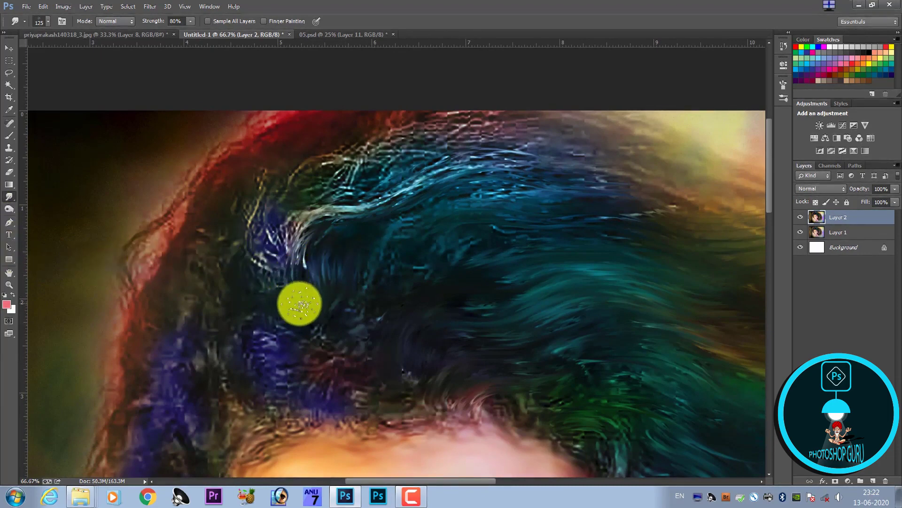
left_click_drag(304, 290, 423, 187)
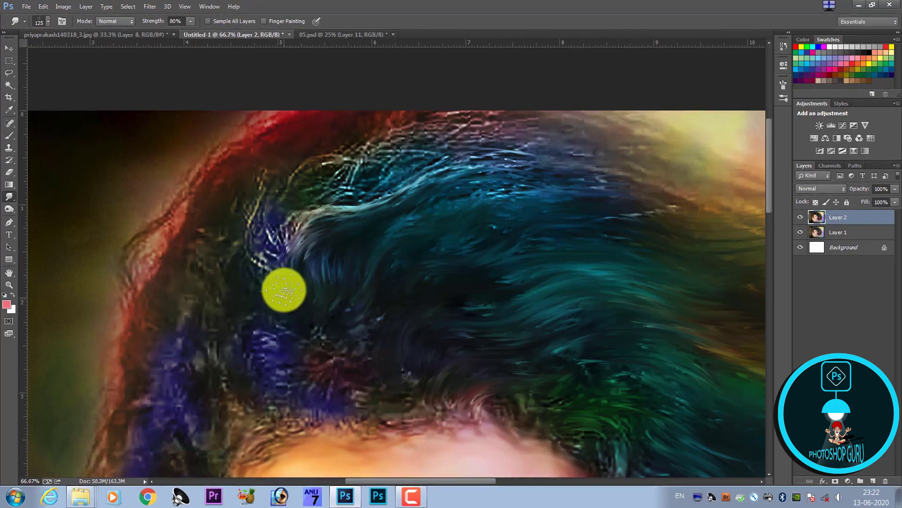
mouse_move(284, 290)
left_mouse_down()
mouse_move(267, 242)
mouse_move(300, 191)
mouse_move(284, 236)
mouse_move(329, 194)
mouse_move(308, 209)
mouse_move(379, 196)
mouse_move(431, 167)
mouse_move(486, 167)
mouse_move(433, 181)
mouse_move(540, 169)
mouse_move(441, 210)
mouse_move(574, 179)
mouse_move(483, 222)
mouse_move(496, 208)
mouse_move(631, 179)
mouse_move(596, 213)
mouse_move(435, 301)
mouse_move(487, 368)
mouse_move(432, 408)
mouse_move(471, 357)
mouse_move(540, 339)
mouse_move(562, 318)
mouse_move(496, 335)
mouse_move(538, 295)
mouse_move(611, 263)
mouse_move(551, 316)
left_mouse_up()
Smudge the strands along the cheek, the dark hair beside the eye and the purple hair into soft streaks
scroll(497, 335, "down", 1)
scroll(453, 322, "down", 1)
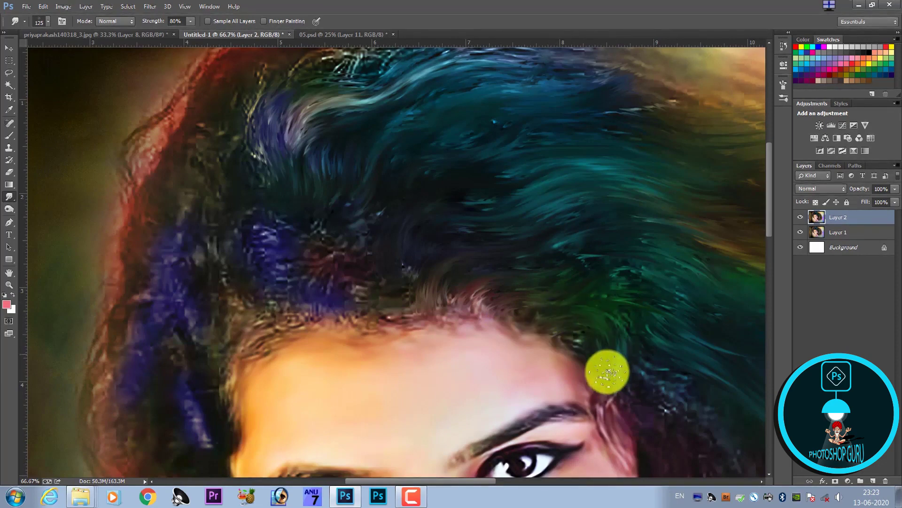
scroll(644, 357, "down", 2)
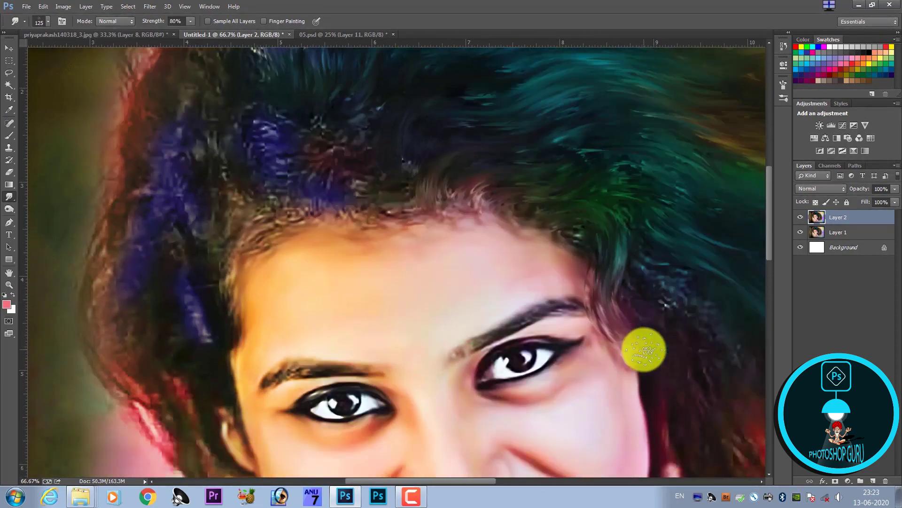
mouse_move(645, 350)
left_mouse_down()
mouse_move(620, 343)
mouse_move(689, 354)
mouse_move(750, 386)
left_mouse_up()
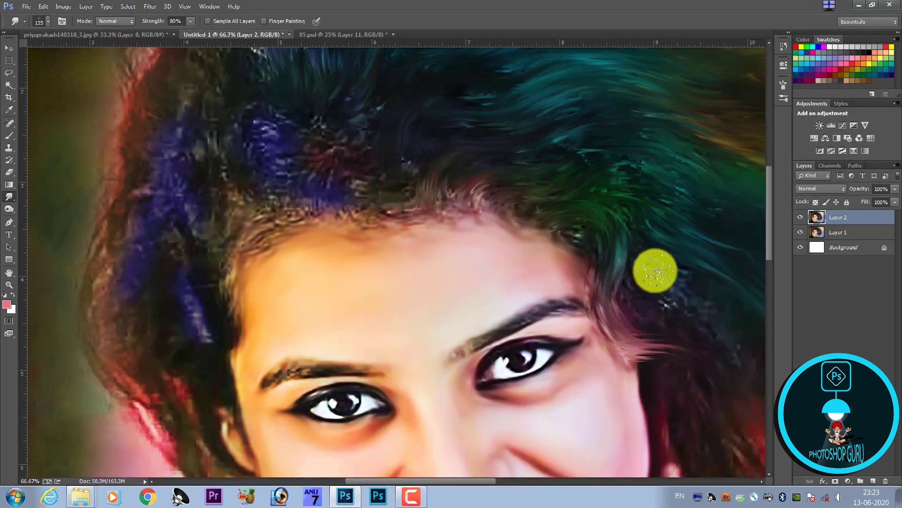
mouse_move(653, 282)
left_mouse_down()
mouse_move(679, 292)
mouse_move(665, 302)
mouse_move(667, 316)
mouse_move(732, 343)
mouse_move(630, 212)
mouse_move(679, 244)
mouse_move(635, 207)
mouse_move(588, 191)
mouse_move(644, 187)
mouse_move(729, 244)
left_mouse_up()
scroll(358, 188, "up", 1)
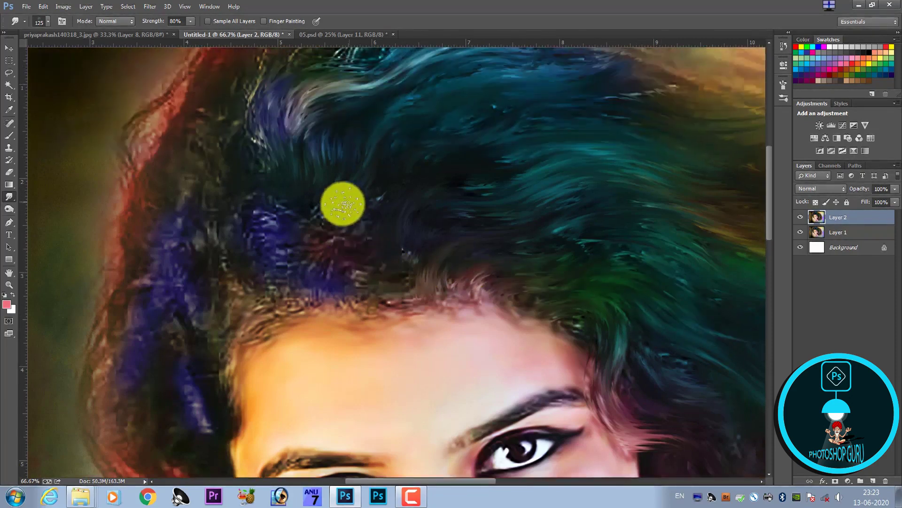
scroll(305, 230, "up", 3)
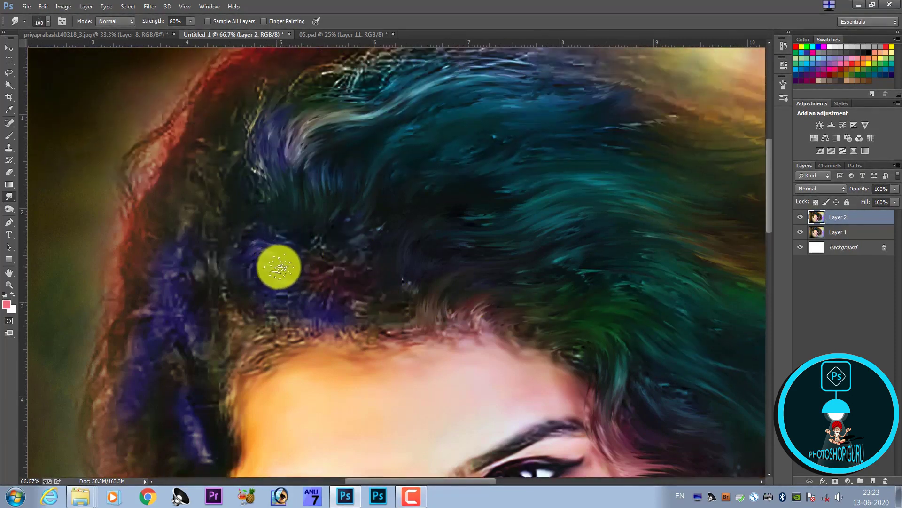
mouse_move(278, 267)
left_mouse_down()
mouse_move(250, 280)
mouse_move(276, 282)
mouse_move(237, 323)
mouse_move(306, 290)
mouse_move(235, 326)
mouse_move(296, 248)
mouse_move(256, 112)
mouse_move(266, 214)
mouse_move(333, 177)
mouse_move(379, 167)
mouse_move(337, 189)
mouse_move(487, 172)
mouse_move(379, 165)
mouse_move(518, 169)
mouse_move(308, 174)
mouse_move(220, 205)
mouse_move(409, 146)
mouse_move(292, 161)
mouse_move(428, 133)
left_mouse_up()
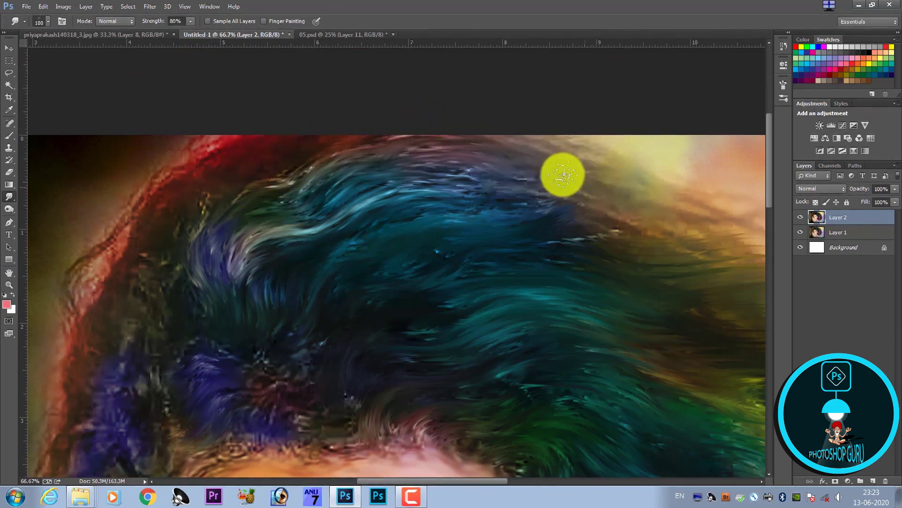
left_click_drag(602, 206, 358, 213)
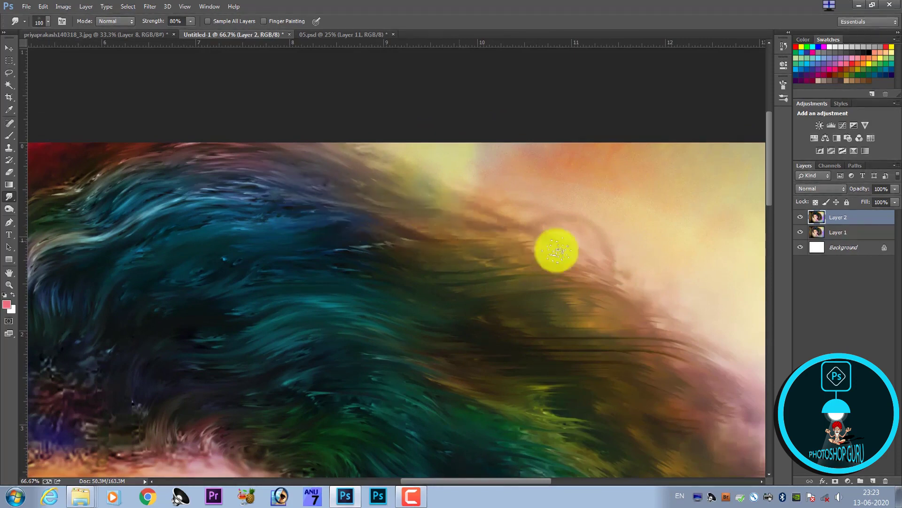
mouse_move(241, 243)
left_mouse_down()
mouse_move(396, 192)
mouse_move(337, 252)
left_mouse_up()
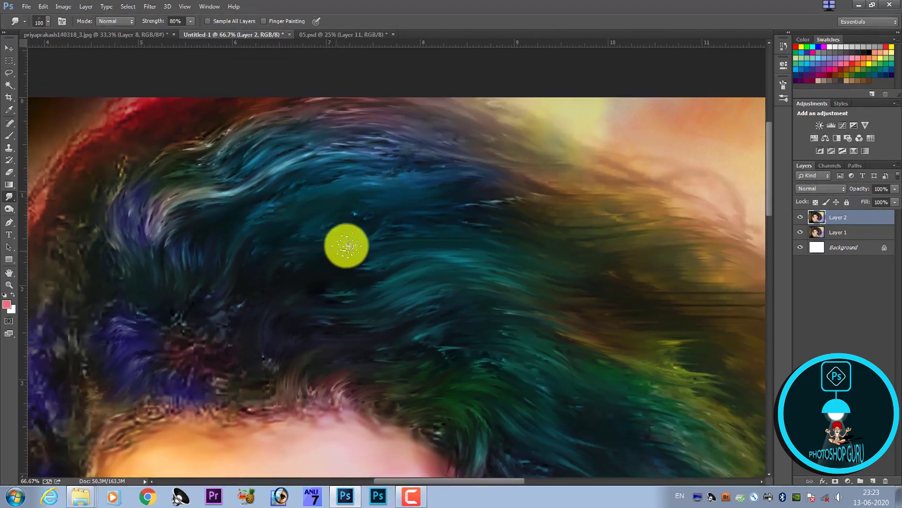
With an enlarged Smudge brush, pull the blue hair beside the face into feathery smears
key("bracketright")
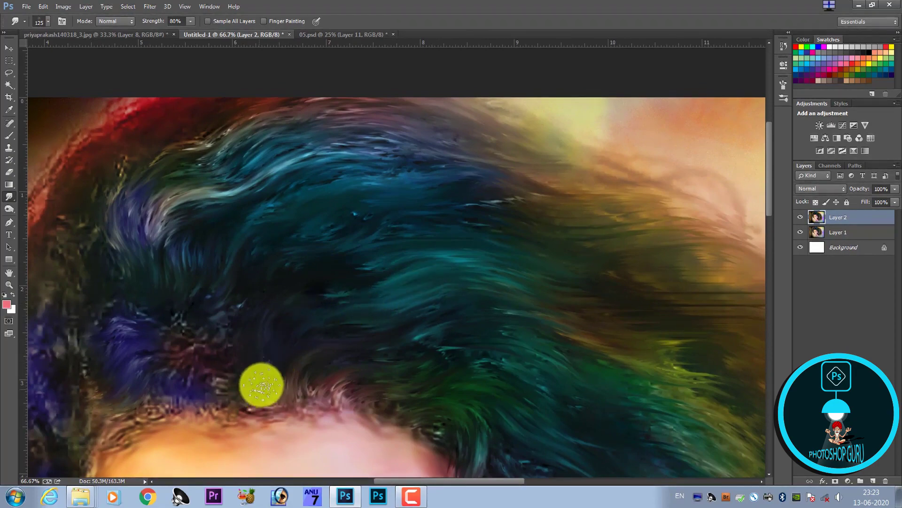
scroll(209, 357, "down", 3)
scroll(282, 306, "left", 6)
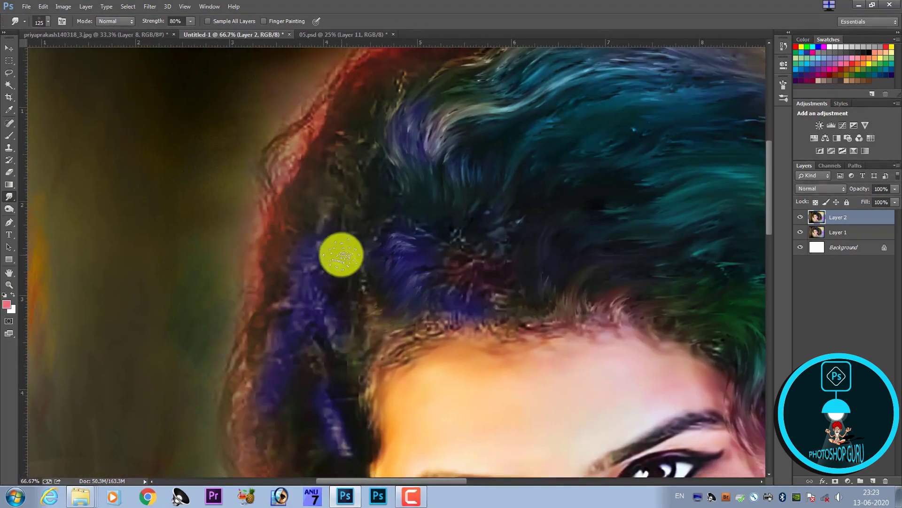
scroll(326, 287, "down", 3)
scroll(363, 209, "left", 1)
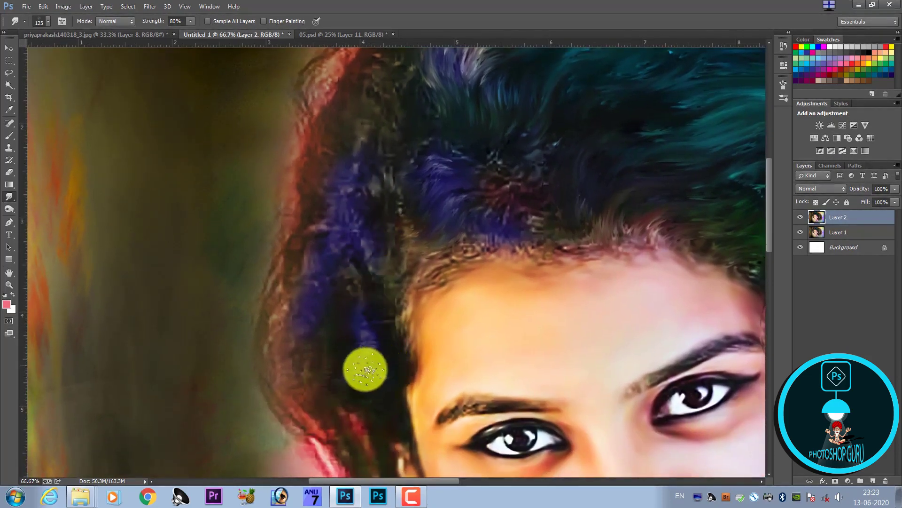
mouse_move(366, 370)
left_mouse_down()
mouse_move(298, 375)
mouse_move(382, 336)
mouse_move(327, 355)
mouse_move(381, 356)
mouse_move(302, 362)
mouse_move(373, 316)
mouse_move(308, 330)
mouse_move(374, 328)
left_mouse_up()
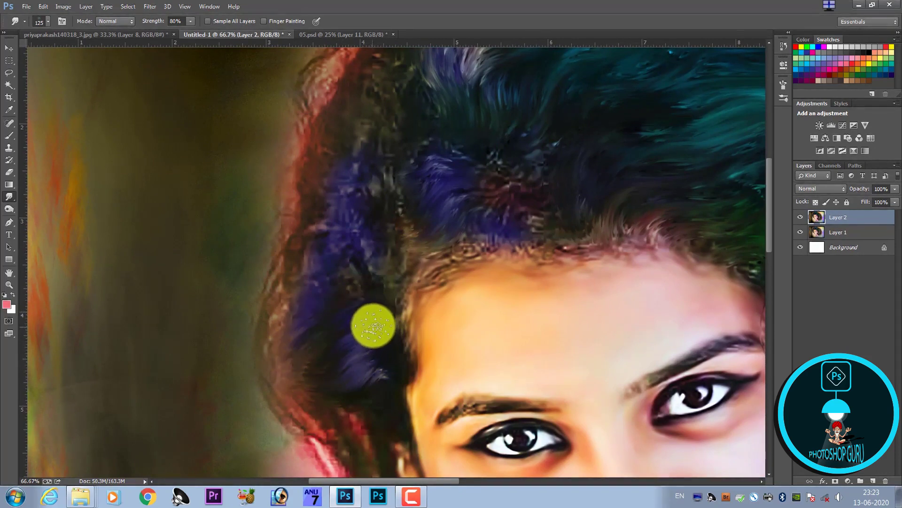
mouse_move(375, 314)
left_mouse_down()
mouse_move(328, 329)
mouse_move(381, 294)
left_mouse_up()
mouse_move(357, 235)
left_mouse_down()
mouse_move(380, 245)
mouse_move(367, 275)
left_mouse_up()
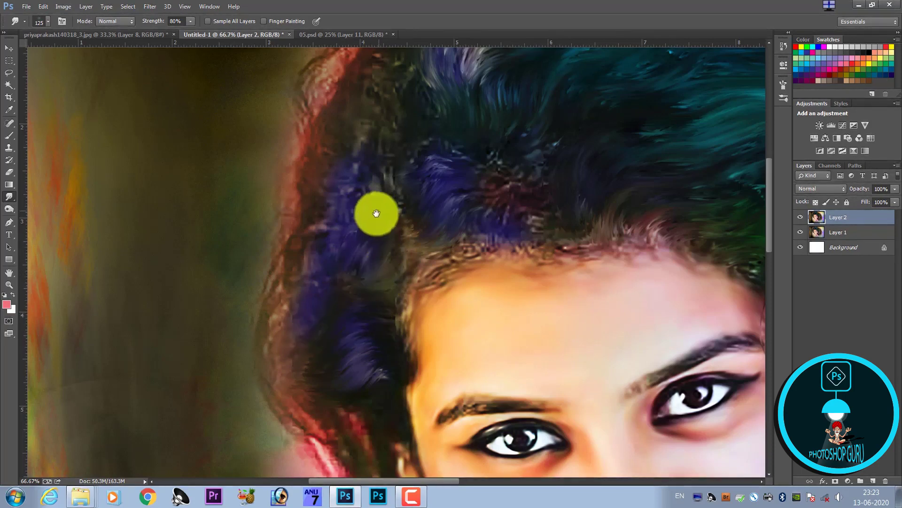
left_click_drag(375, 210, 348, 255)
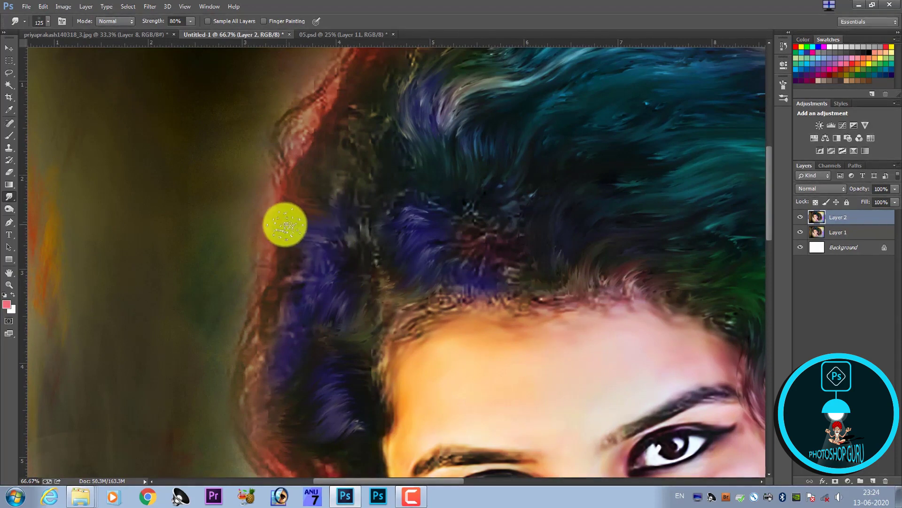
mouse_move(296, 251)
left_mouse_down()
mouse_move(346, 254)
mouse_move(277, 258)
mouse_move(312, 279)
mouse_move(349, 261)
mouse_move(312, 292)
mouse_move(334, 266)
left_mouse_up()
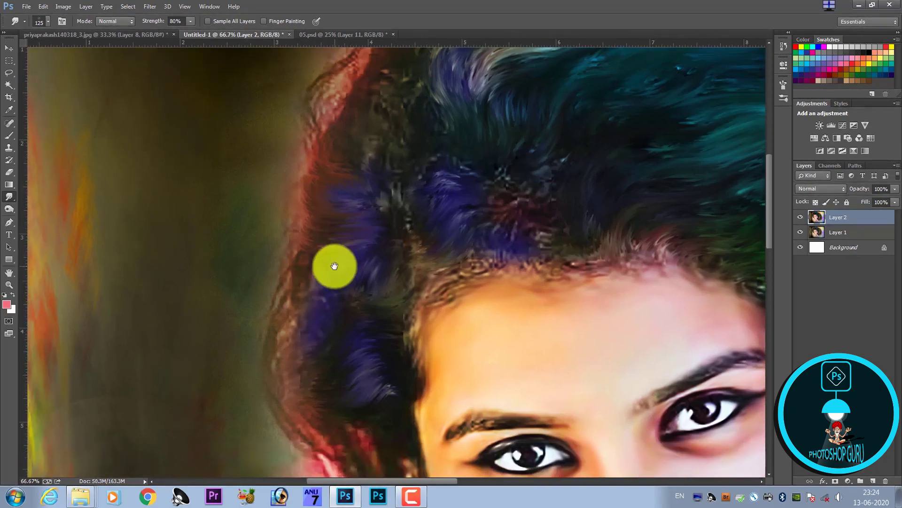
Zoom to 100% and, with Smudge size 90, smear the strands along the hair's outer edge
key("ctrl+plus")
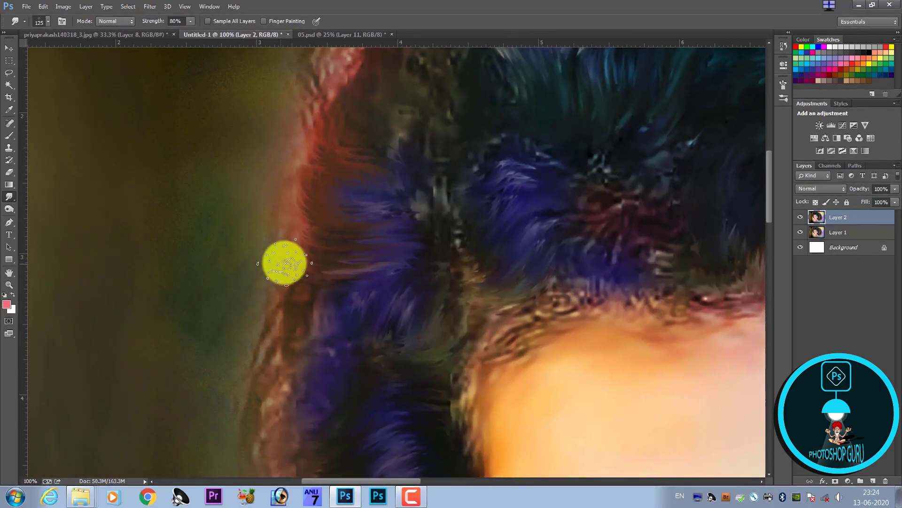
key("bracketright")
mouse_move(296, 275)
left_mouse_down()
mouse_move(347, 298)
mouse_move(379, 294)
mouse_move(296, 303)
mouse_move(318, 332)
mouse_move(312, 316)
mouse_move(397, 291)
mouse_move(335, 332)
mouse_move(291, 334)
mouse_move(353, 342)
mouse_move(296, 373)
mouse_move(379, 326)
mouse_move(351, 356)
left_mouse_up()
scroll(332, 246, "down", 3)
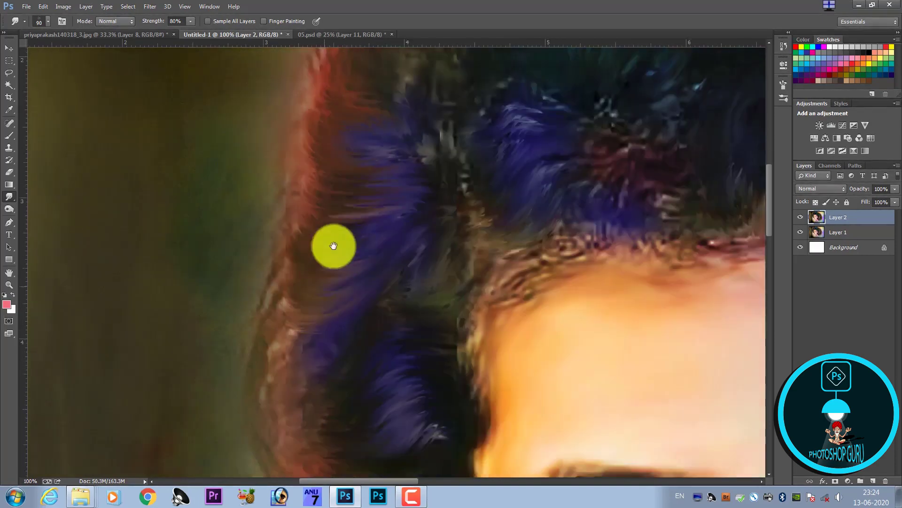
scroll(298, 276, "down", 2)
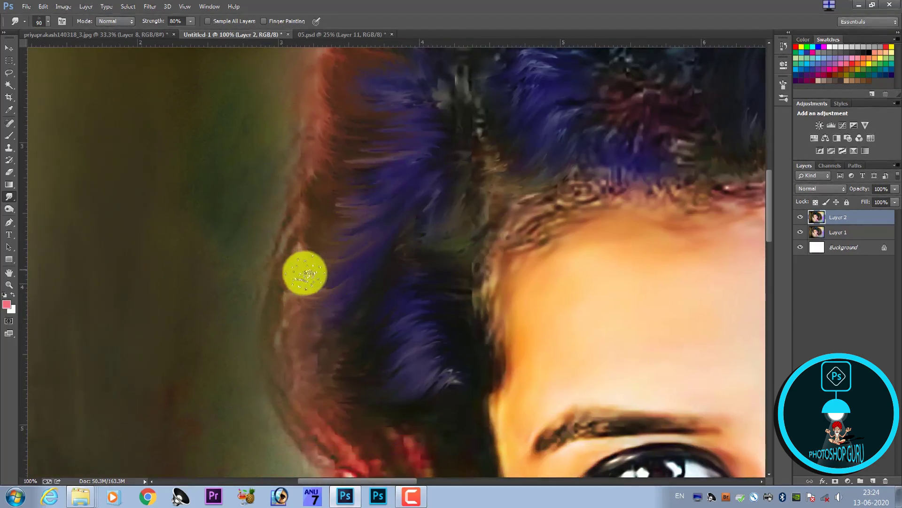
mouse_move(322, 316)
left_mouse_down()
mouse_move(435, 208)
mouse_move(391, 264)
mouse_move(445, 247)
left_mouse_up()
scroll(390, 240, "down", 3)
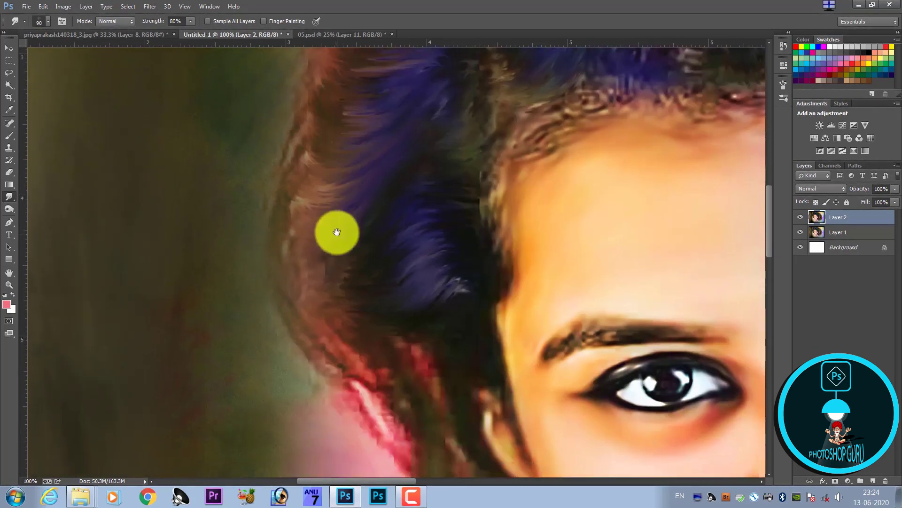
mouse_move(324, 252)
left_mouse_down()
mouse_move(395, 185)
mouse_move(314, 208)
mouse_move(389, 153)
mouse_move(298, 196)
mouse_move(389, 132)
mouse_move(331, 171)
mouse_move(403, 135)
mouse_move(326, 241)
mouse_move(319, 288)
mouse_move(388, 268)
mouse_move(322, 302)
mouse_move(395, 290)
mouse_move(312, 319)
mouse_move(407, 312)
mouse_move(374, 333)
mouse_move(455, 302)
mouse_move(323, 296)
mouse_move(379, 280)
mouse_move(323, 284)
mouse_move(380, 234)
mouse_move(376, 278)
mouse_move(399, 225)
mouse_move(415, 269)
mouse_move(353, 298)
mouse_move(441, 254)
mouse_move(360, 320)
mouse_move(450, 263)
left_mouse_up()
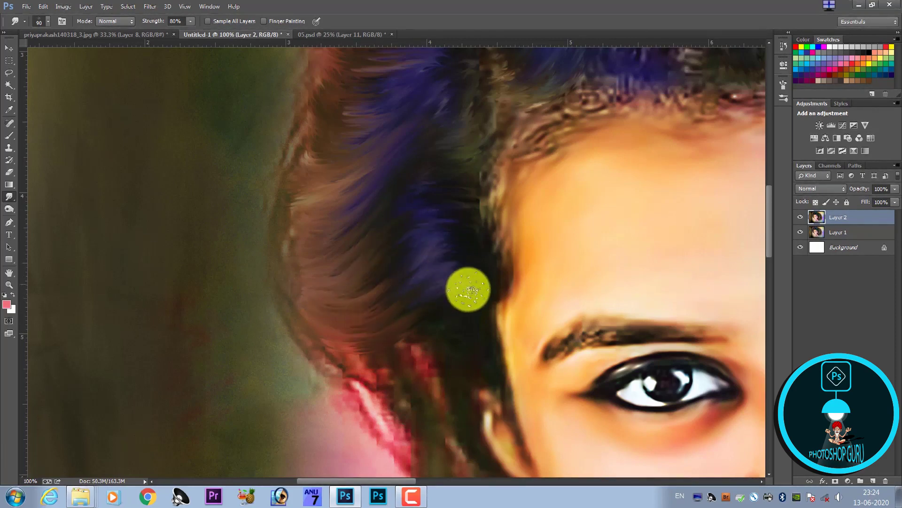
Streak the blue strand upward and blend the red outer edge into the dark hair
left_click_drag(439, 217, 362, 352)
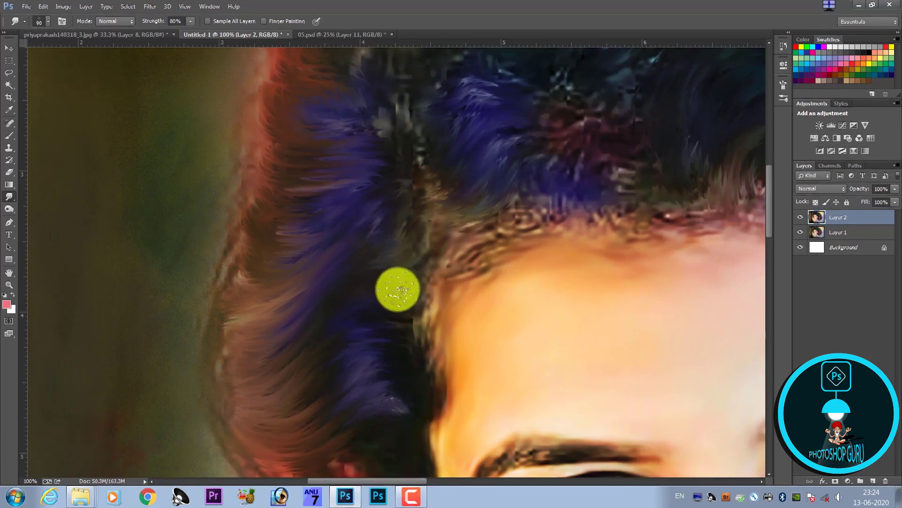
mouse_move(415, 263)
left_mouse_down()
mouse_move(396, 258)
mouse_move(393, 238)
mouse_move(406, 194)
mouse_move(338, 278)
left_mouse_up()
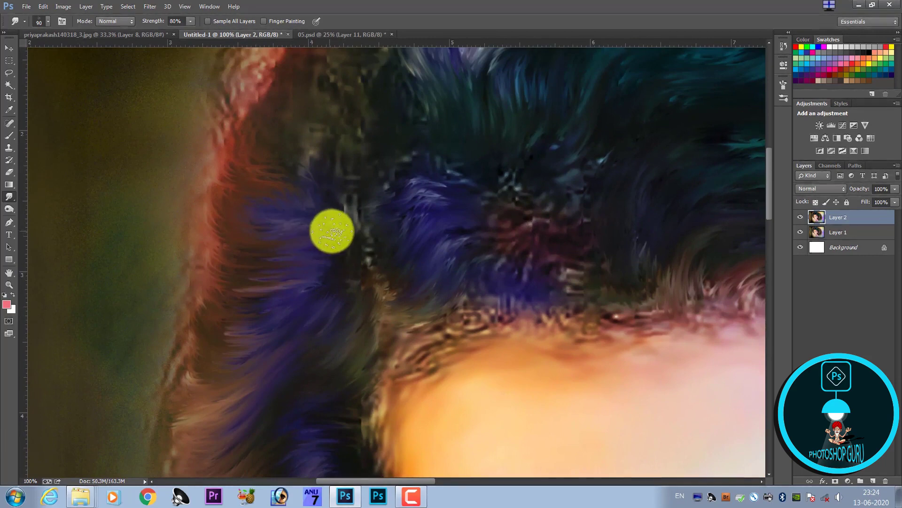
scroll(329, 249, "up", 2)
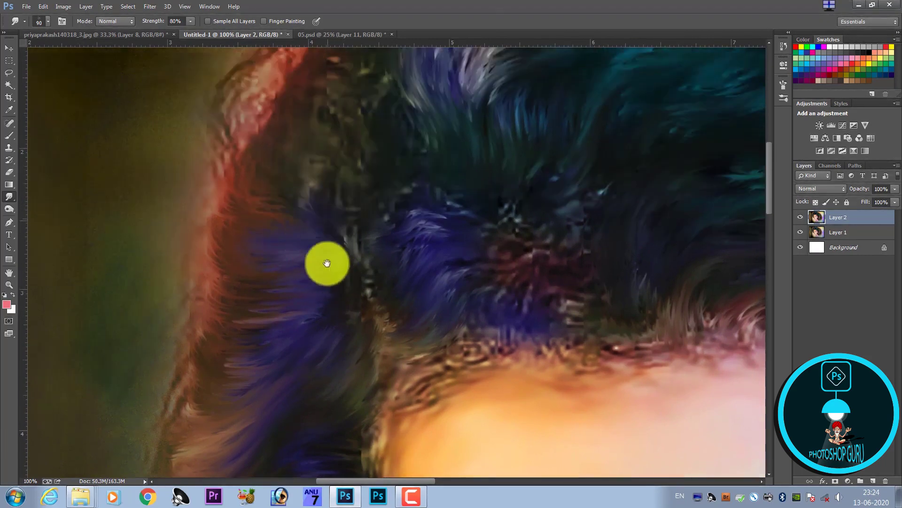
scroll(324, 263, "up", 2)
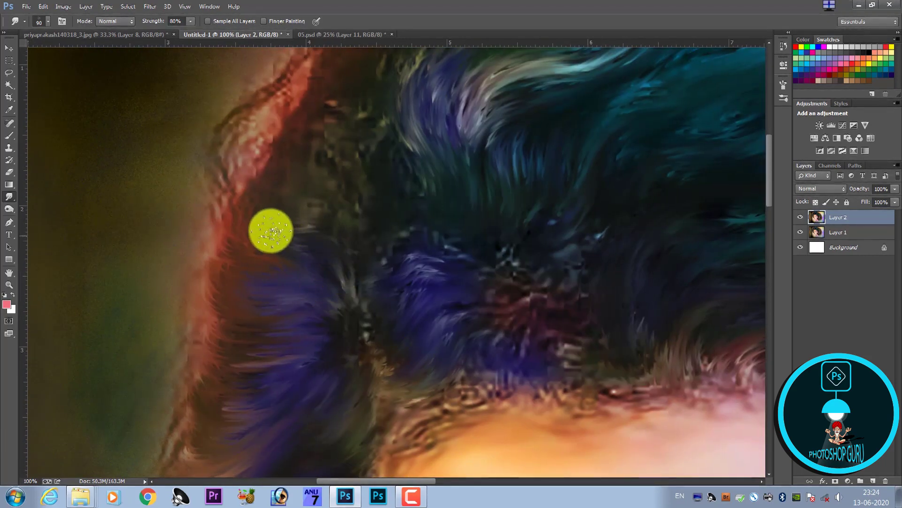
mouse_move(271, 230)
left_mouse_down()
mouse_move(247, 186)
mouse_move(294, 228)
mouse_move(252, 201)
mouse_move(232, 230)
left_mouse_up()
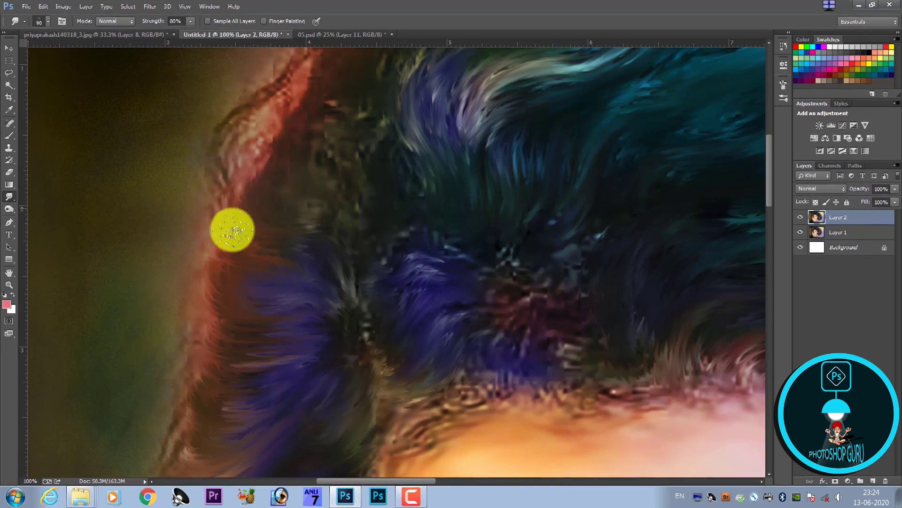
scroll(268, 254, "up", 3)
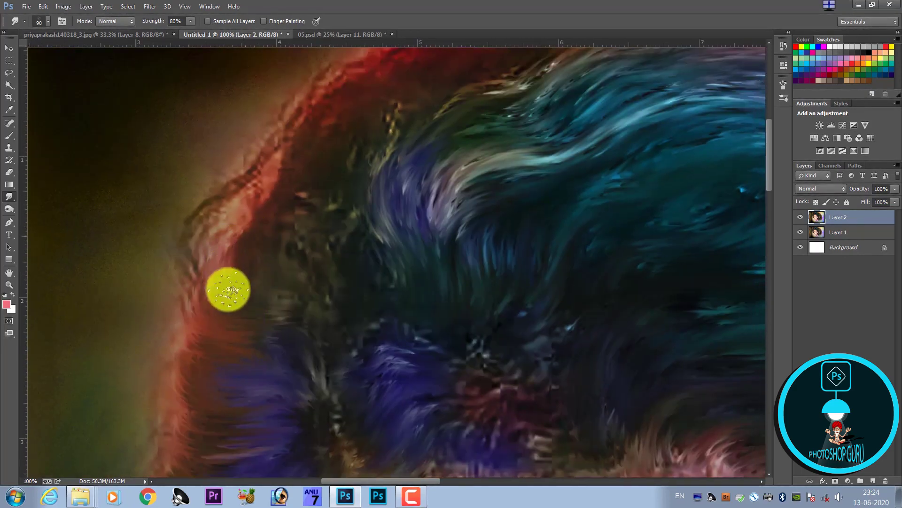
mouse_move(228, 289)
left_mouse_down()
mouse_move(288, 258)
mouse_move(246, 282)
mouse_move(278, 241)
mouse_move(312, 336)
mouse_move(292, 326)
mouse_move(322, 306)
mouse_move(277, 201)
mouse_move(272, 258)
mouse_move(324, 314)
mouse_move(280, 185)
mouse_move(334, 278)
mouse_move(340, 313)
left_mouse_up()
key("ctrl+minus")
key("ctrl+minus")
key("ctrl+minus")
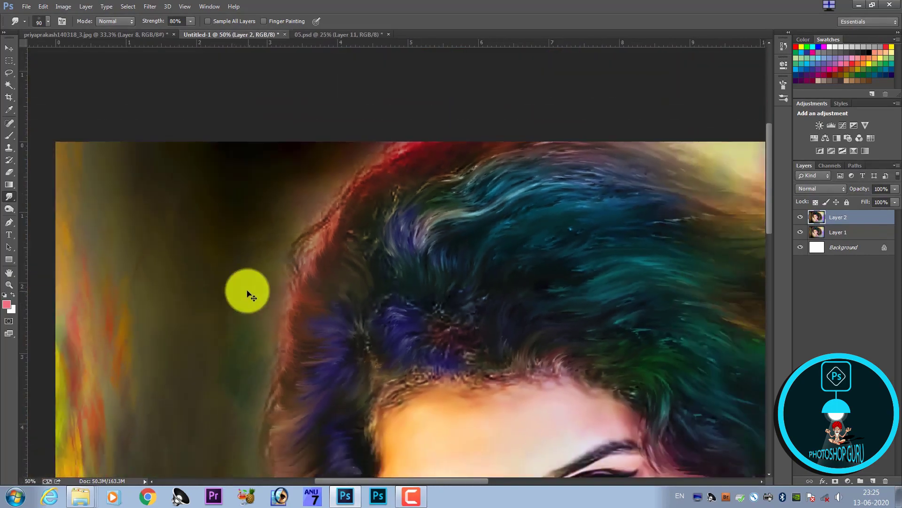
Smear the red hair edge toward the lower left and push strands up and to the left
key("ctrl+plus")
key("ctrl+plus")
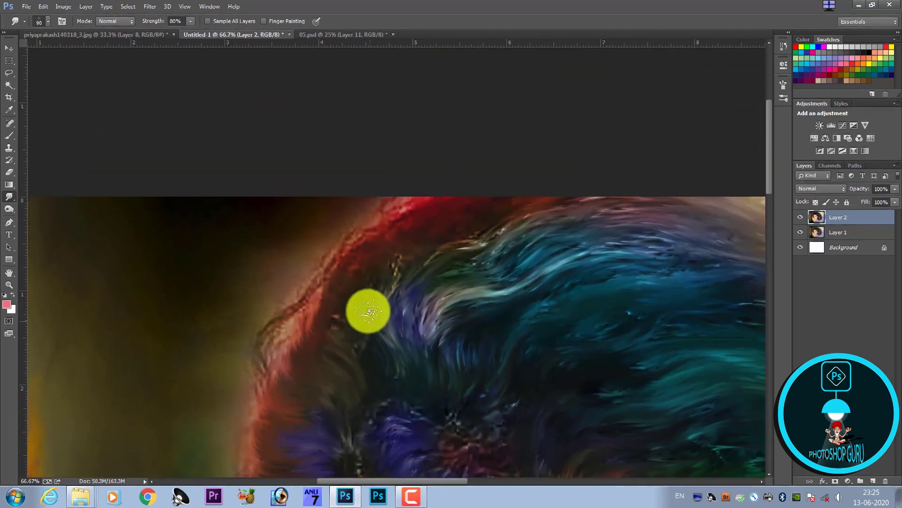
left_click_drag(411, 256, 377, 322)
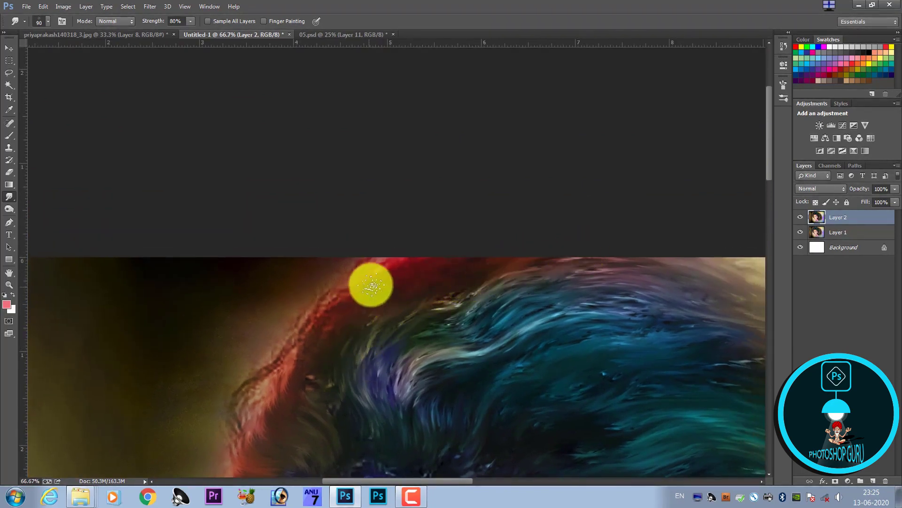
left_click_drag(353, 299, 312, 330)
left_click_drag(311, 390, 317, 302)
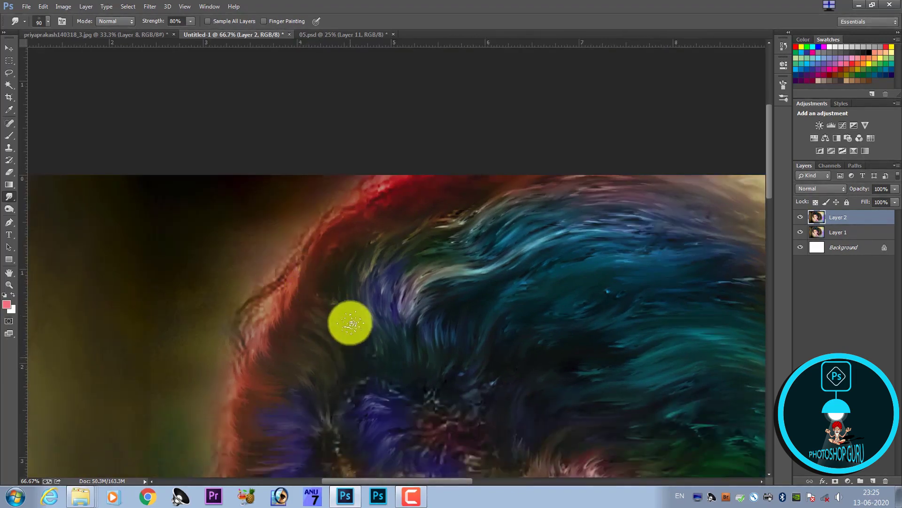
left_click_drag(349, 318, 321, 284)
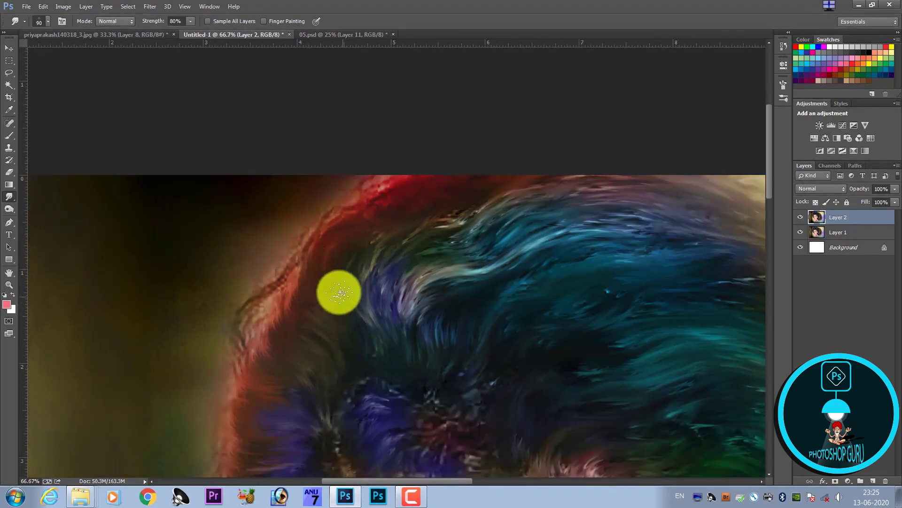
mouse_move(337, 342)
left_mouse_down()
mouse_move(309, 296)
mouse_move(315, 338)
left_mouse_up()
left_click_drag(329, 382, 352, 254)
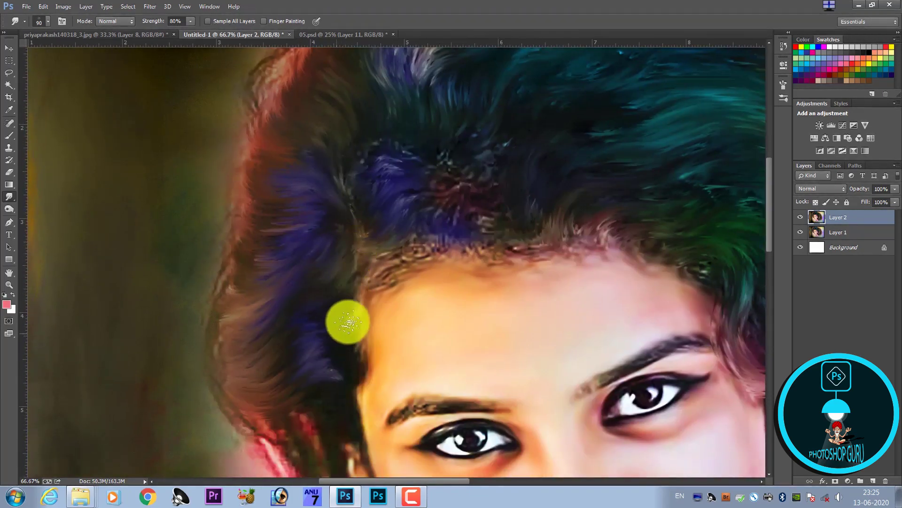
left_click_drag(346, 313, 324, 266)
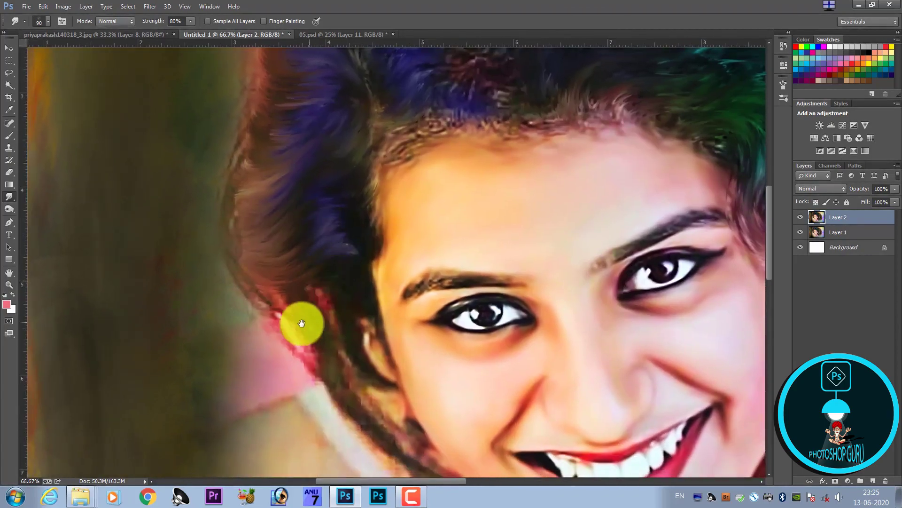
left_click_drag(298, 319, 286, 268)
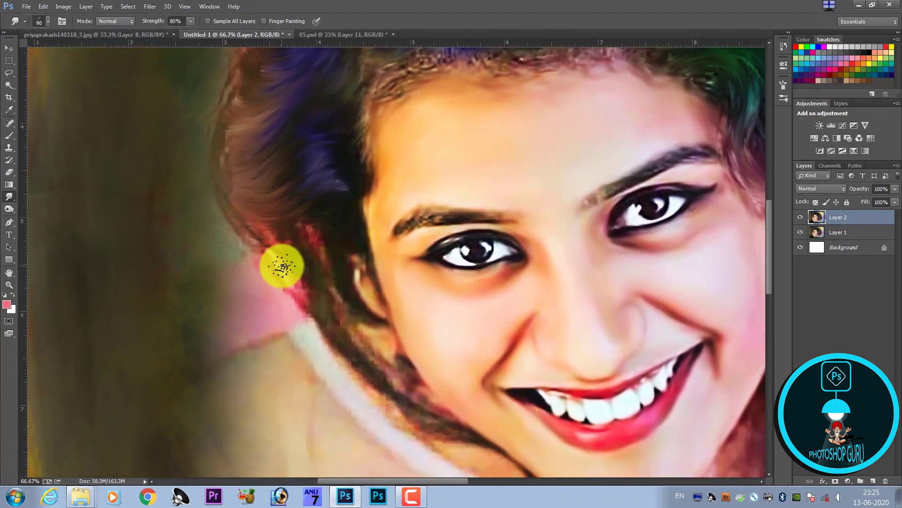
Zoom in closer and smear the hair edge beside the forehead with a resized brush
key("ctrl+plus")
left_click_drag(237, 225, 228, 286)
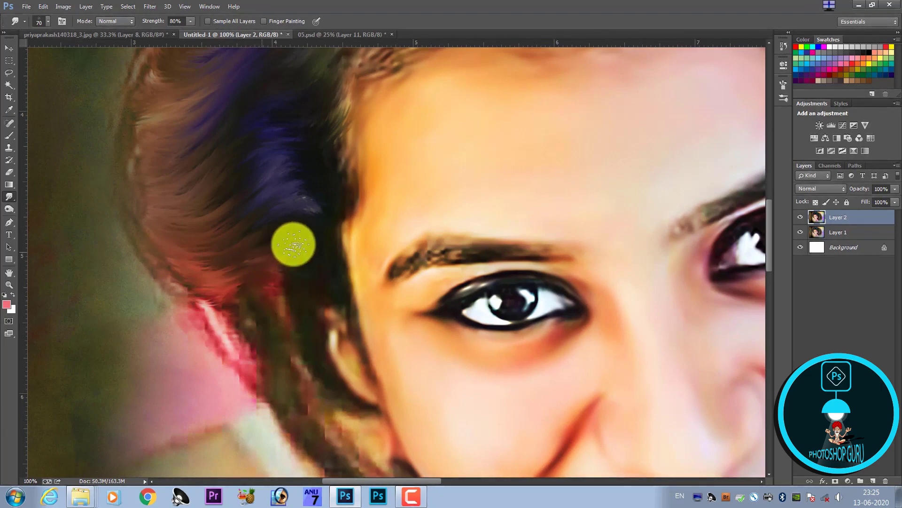
key("bracketleft")
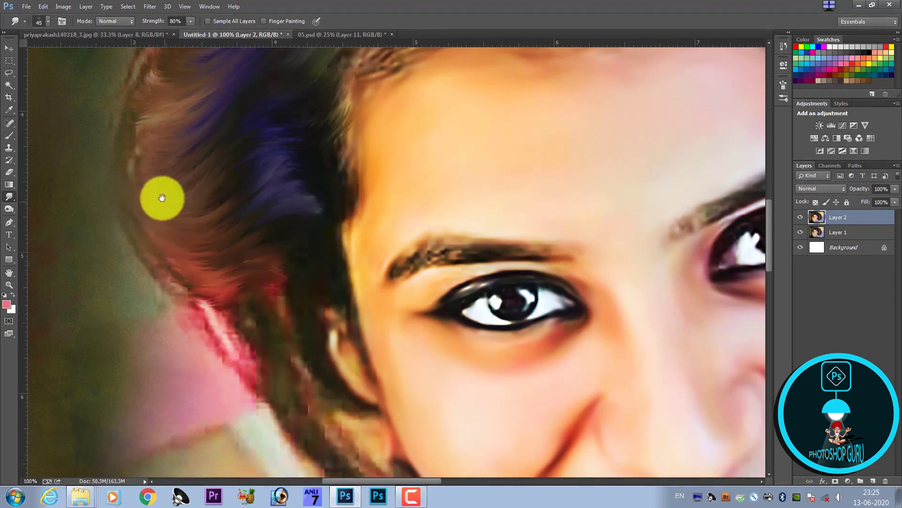
left_click_drag(161, 197, 181, 278)
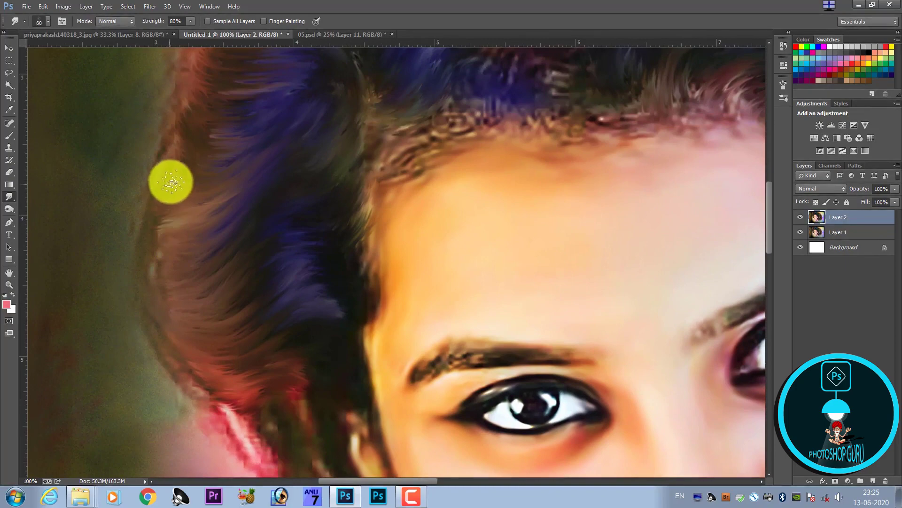
key("bracketright")
key("bracketright")
mouse_move(203, 208)
left_mouse_down()
mouse_move(162, 207)
mouse_move(226, 197)
mouse_move(173, 230)
mouse_move(273, 171)
left_mouse_up()
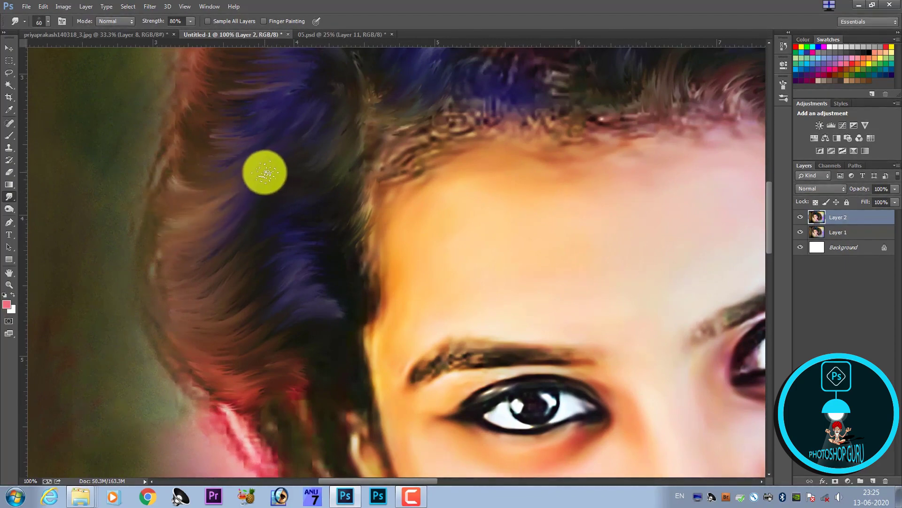
key("ctrl+minus")
key("ctrl+minus")
key("ctrl+minus")
key("ctrl+minus")
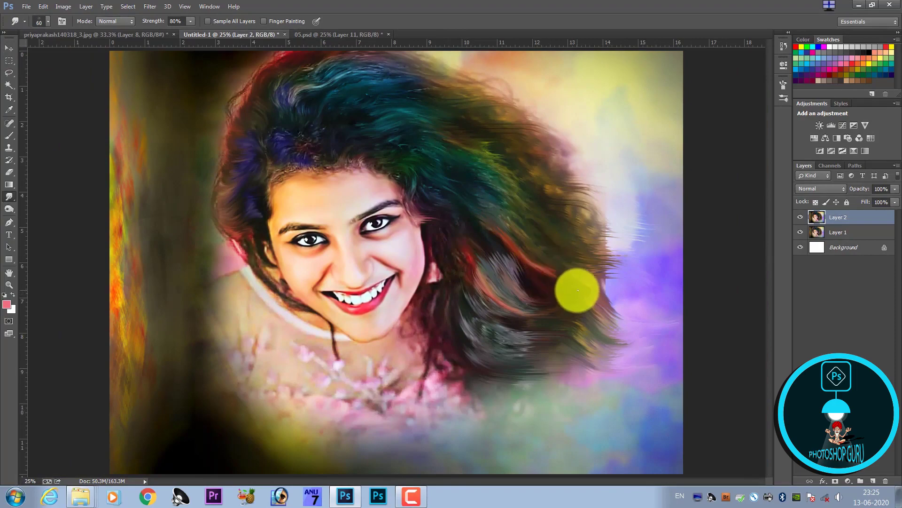
Frame the right-side hair edge, enlarge the Smudge brush in stages, and review the whole portrait
key("ctrl+plus")
key("ctrl+plus")
left_click_drag(579, 277, 409, 297)
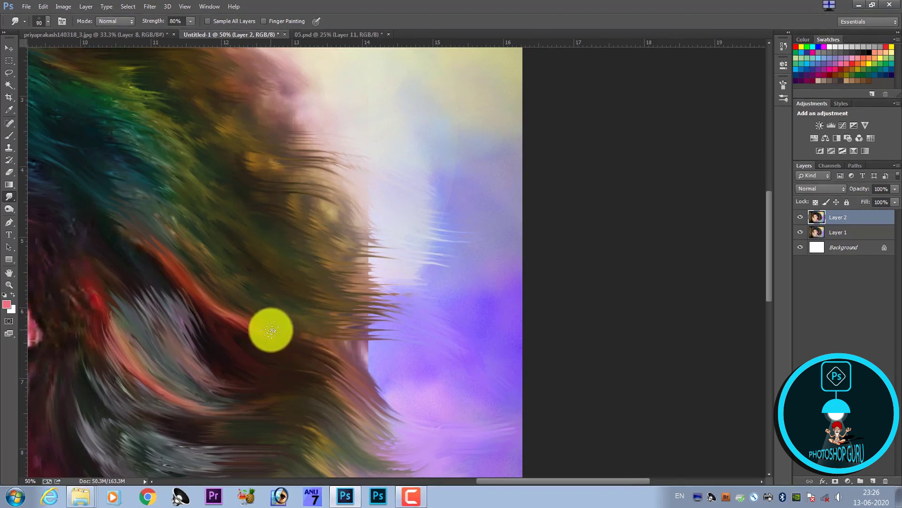
key("bracketright")
key("bracketright")
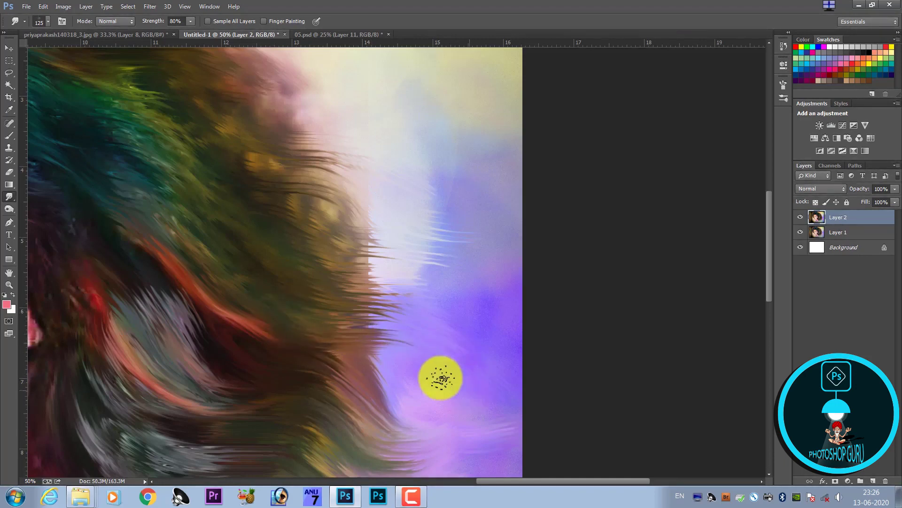
key("bracketright")
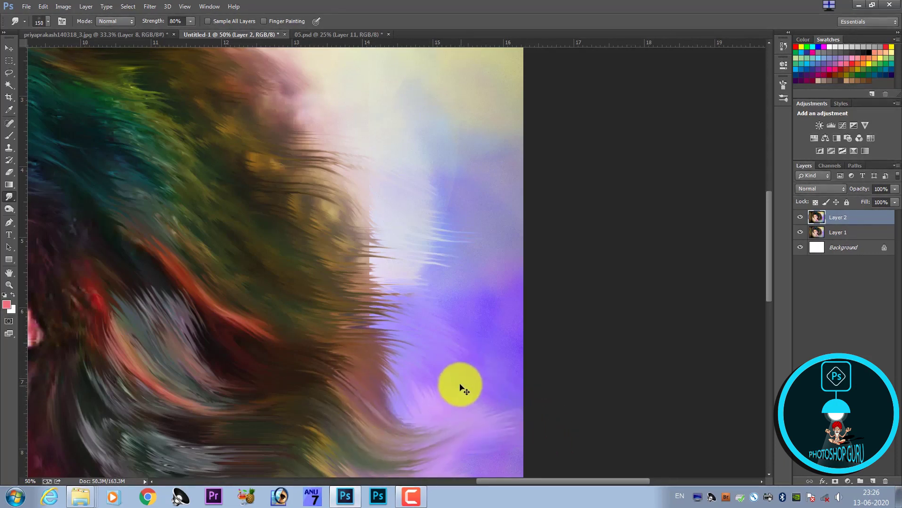
key("ctrl+minus")
key("ctrl+minus")
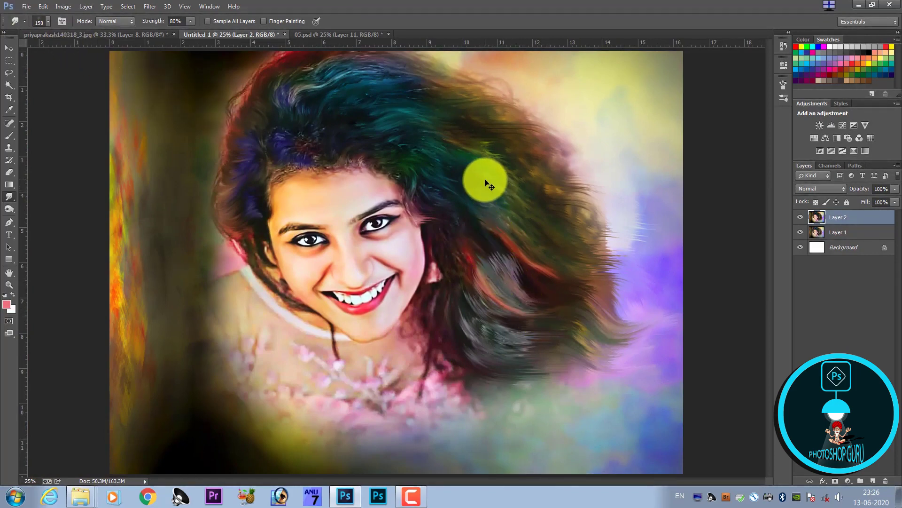
key("ctrl+plus")
key("ctrl+plus")
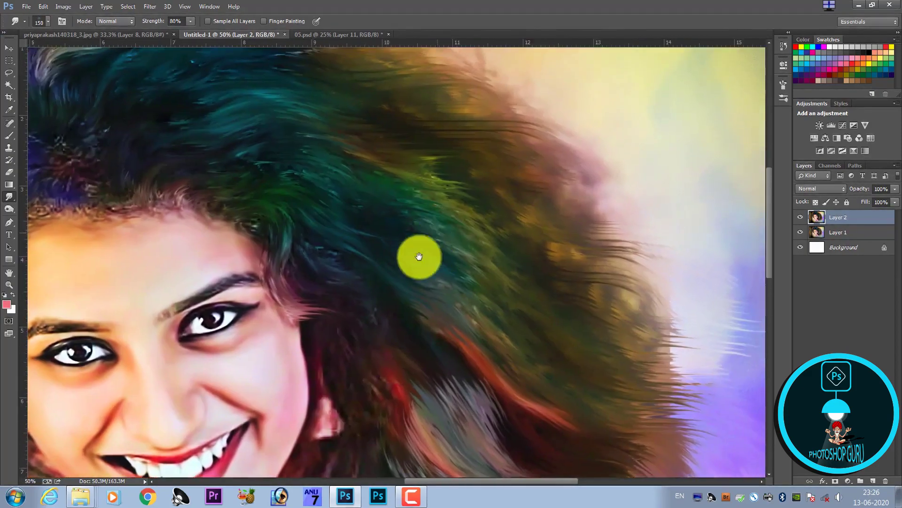
left_click_drag(419, 256, 400, 273)
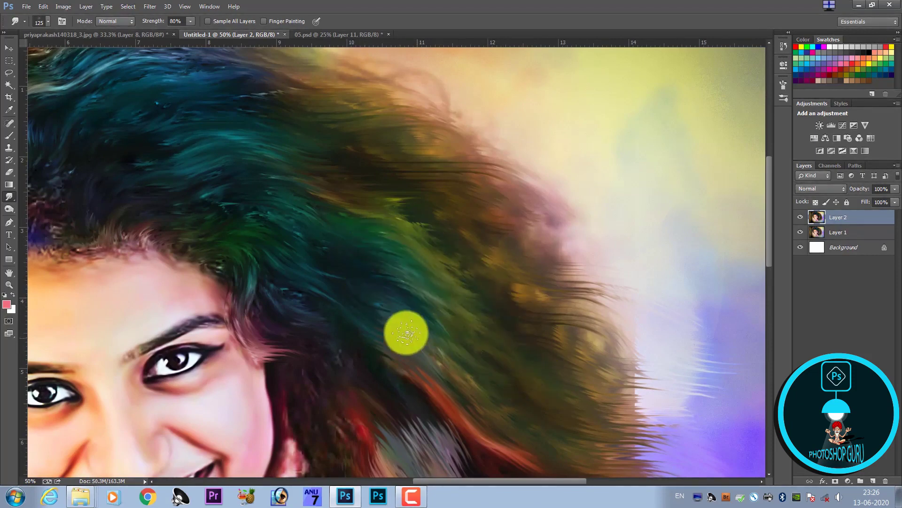
key("bracketright")
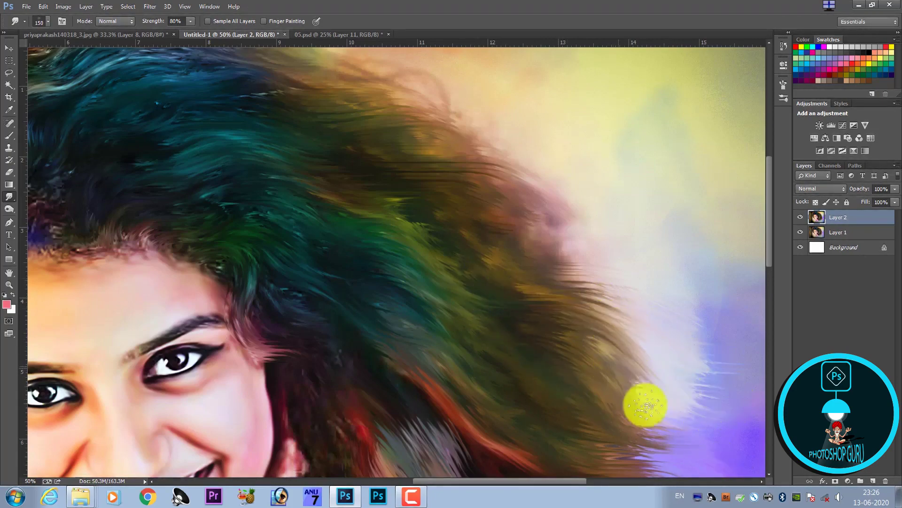
key("ctrl+minus")
key("ctrl+minus")
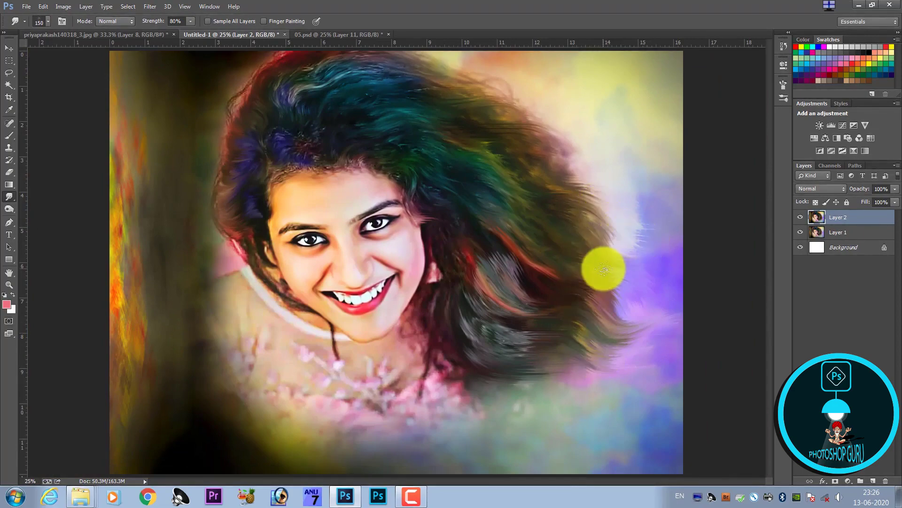
Push the purple background into the hair edge and smear the outer strands
scroll(590, 262, "up", 2)
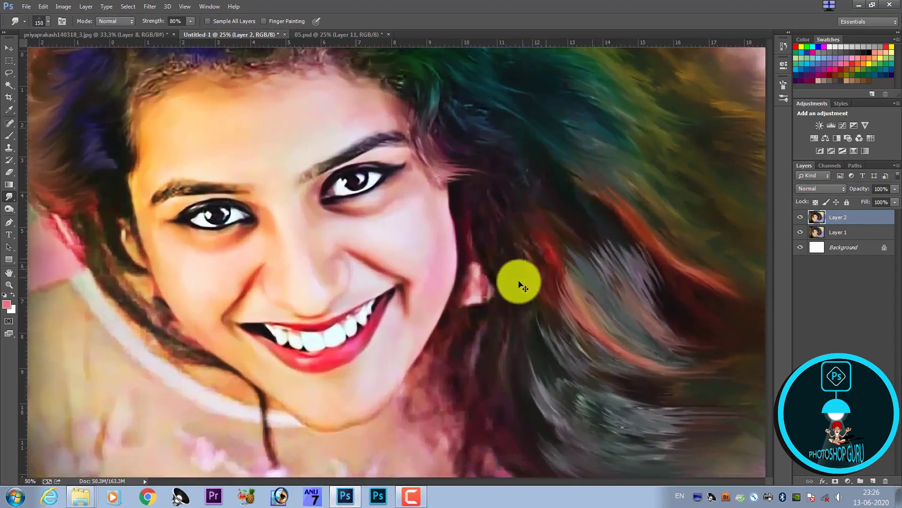
scroll(520, 277, "up", 1)
key("ctrl+r")
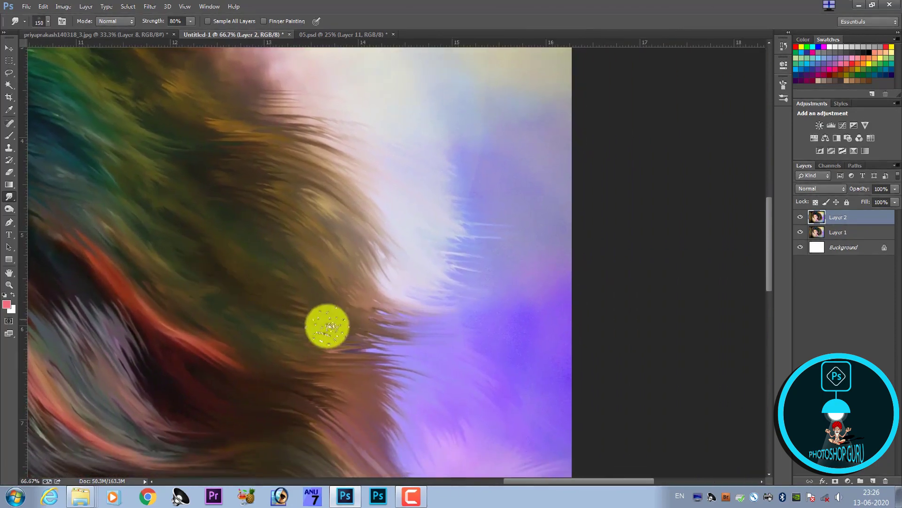
mouse_move(322, 324)
left_mouse_down()
mouse_move(429, 413)
mouse_move(328, 329)
mouse_move(406, 423)
mouse_move(322, 214)
mouse_move(342, 310)
left_mouse_up()
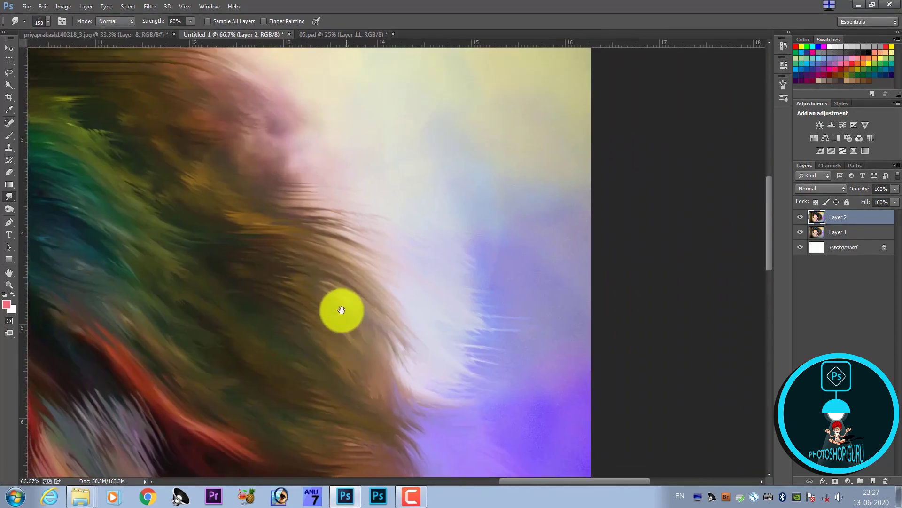
scroll(343, 290, "up", 3)
scroll(347, 292, "left", 3)
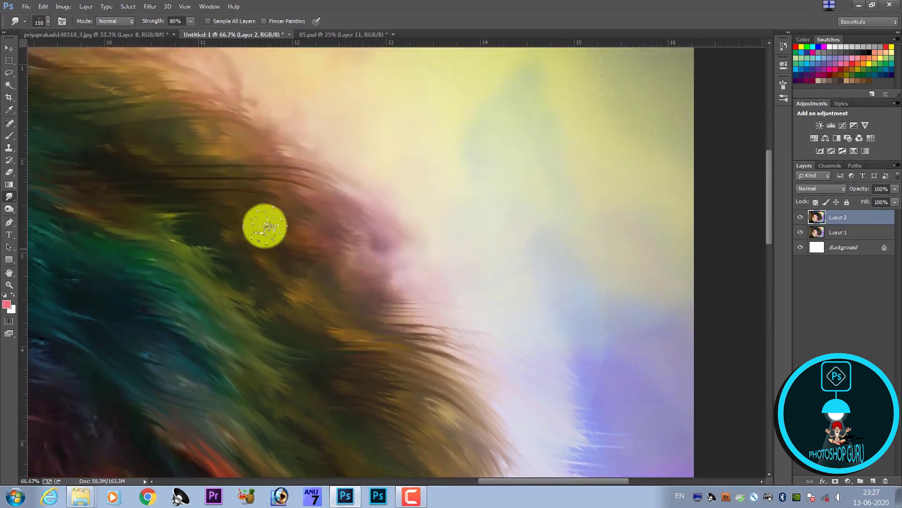
mouse_move(411, 286)
left_mouse_down()
mouse_move(302, 258)
mouse_move(443, 316)
mouse_move(306, 266)
mouse_move(436, 312)
left_mouse_up()
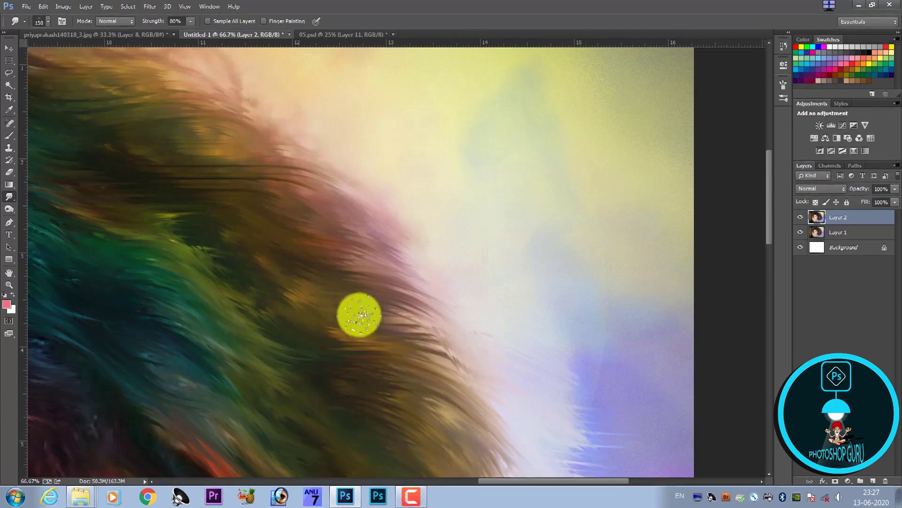
Smear the lower right hair edge and streak the top hair with horizontal smears
left_click_drag(477, 401, 478, 308)
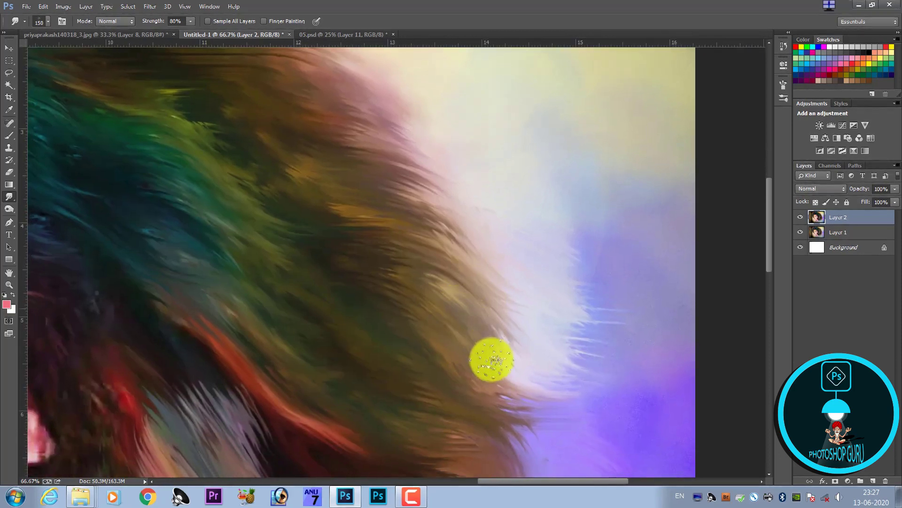
left_click_drag(540, 453, 463, 324)
mouse_move(435, 274)
left_mouse_down()
mouse_move(483, 409)
mouse_move(478, 419)
mouse_move(401, 318)
mouse_move(519, 397)
mouse_move(447, 343)
mouse_move(464, 369)
left_mouse_up()
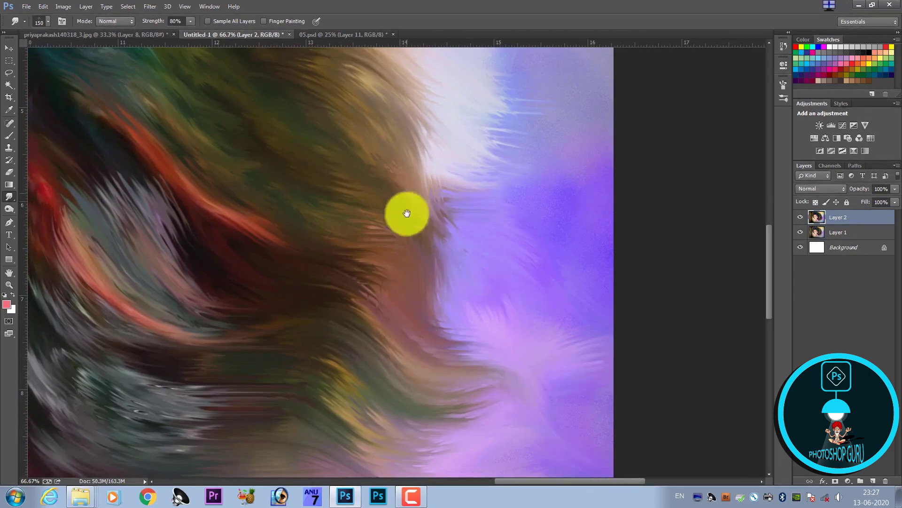
left_click_drag(405, 212, 429, 303)
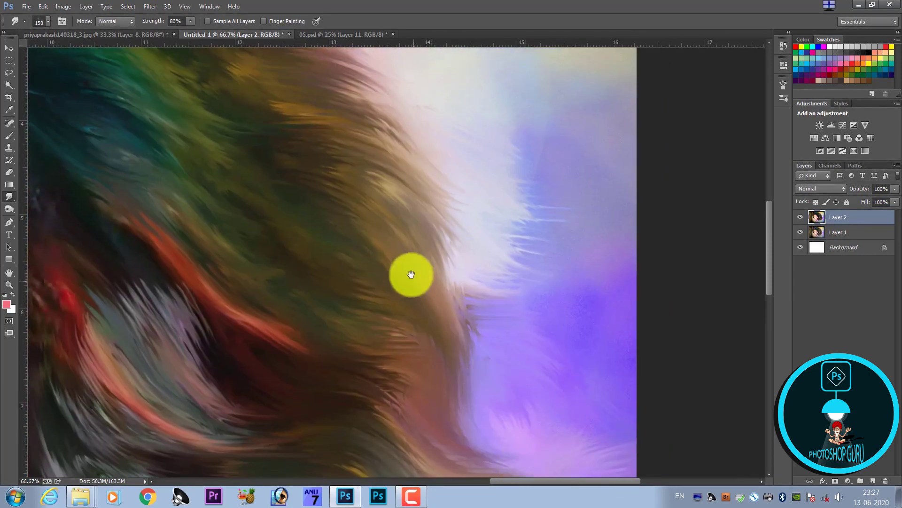
left_click_drag(409, 272, 427, 379)
mouse_move(346, 352)
left_mouse_down()
mouse_move(312, 314)
mouse_move(302, 278)
left_mouse_up()
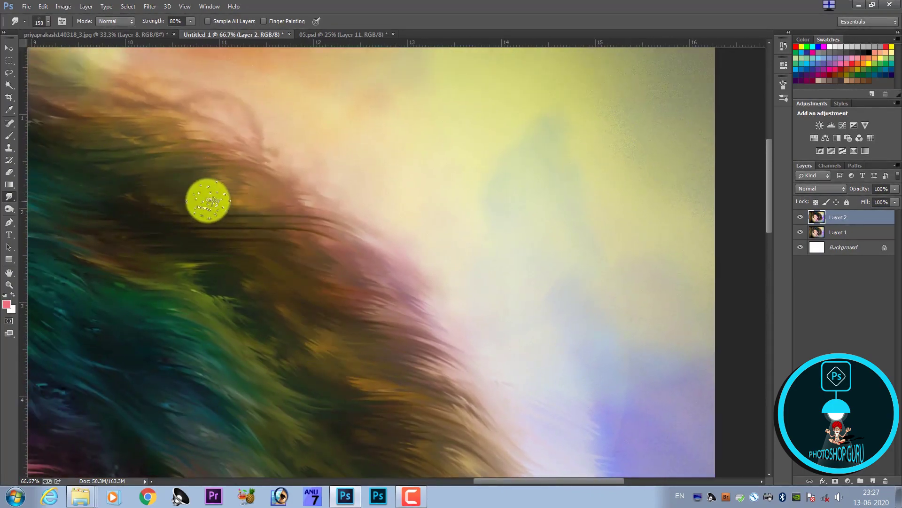
left_click_drag(207, 219, 326, 221)
Smear flowing strands back and forth and work pale yellow tones into the top hair
key("bracketleft")
key("bracketleft")
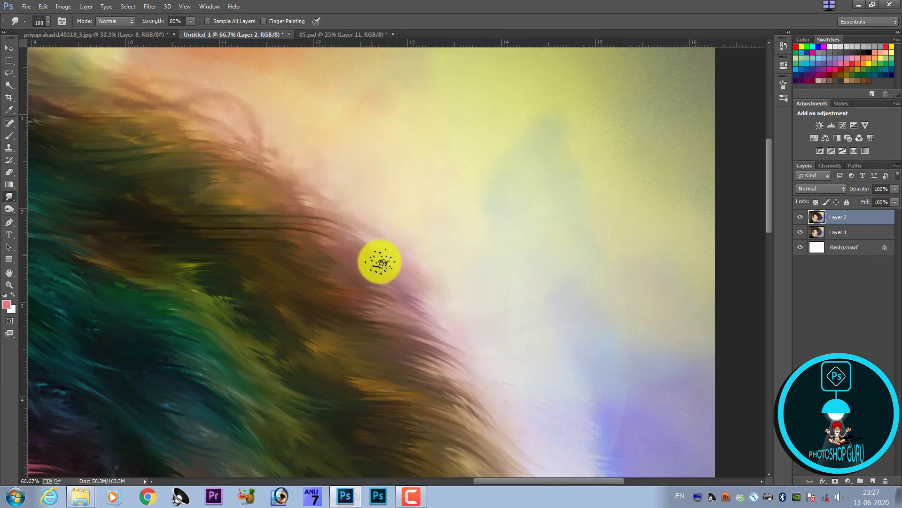
key("bracketright")
key("bracketright")
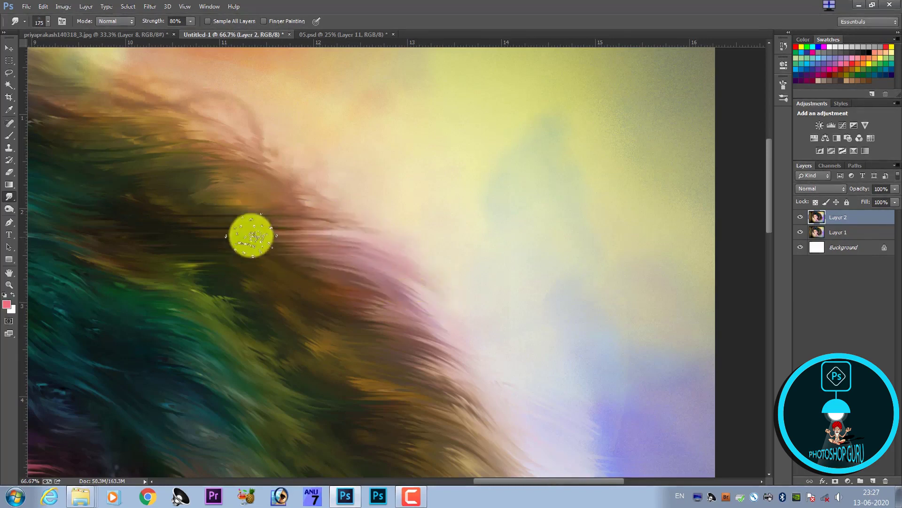
mouse_move(250, 236)
left_mouse_down()
mouse_move(354, 208)
mouse_move(202, 210)
left_mouse_up()
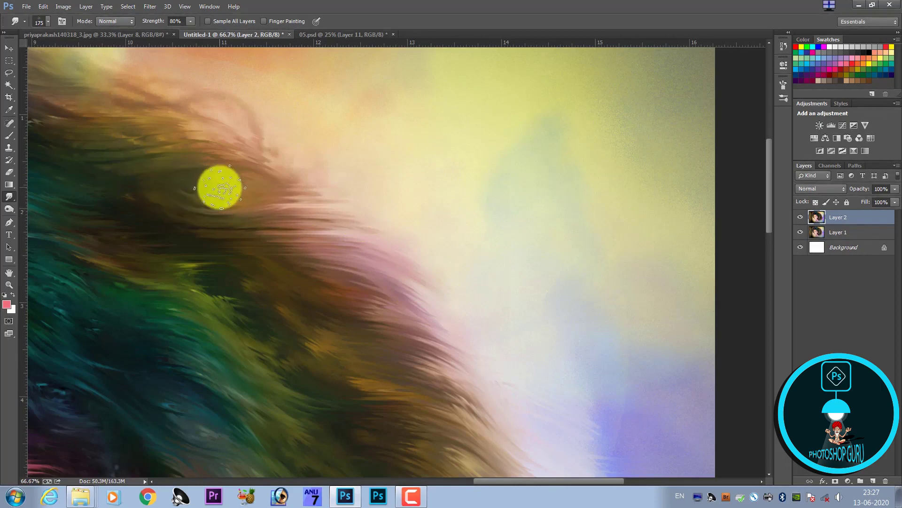
mouse_move(201, 179)
left_mouse_down()
mouse_move(313, 176)
mouse_move(147, 179)
left_mouse_up()
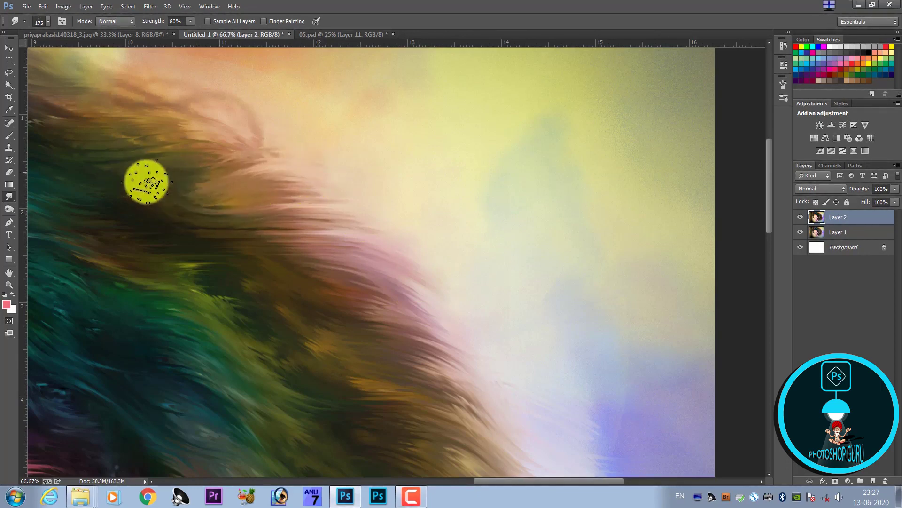
left_click_drag(246, 223, 477, 273)
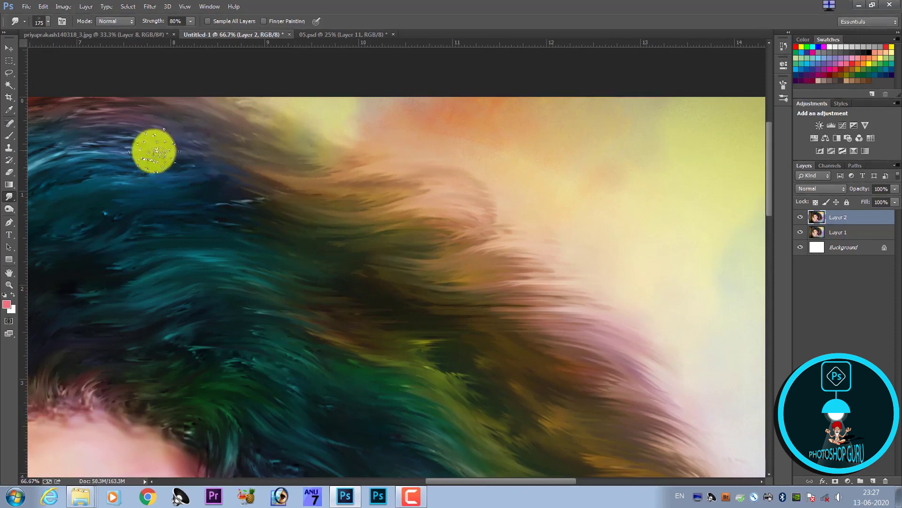
mouse_move(361, 140)
left_mouse_down()
mouse_move(252, 147)
mouse_move(182, 127)
mouse_move(309, 111)
mouse_move(173, 121)
mouse_move(244, 155)
mouse_move(419, 181)
mouse_move(277, 182)
mouse_move(435, 177)
mouse_move(419, 218)
mouse_move(368, 221)
mouse_move(519, 258)
left_mouse_up()
scroll(517, 252, "down", 1)
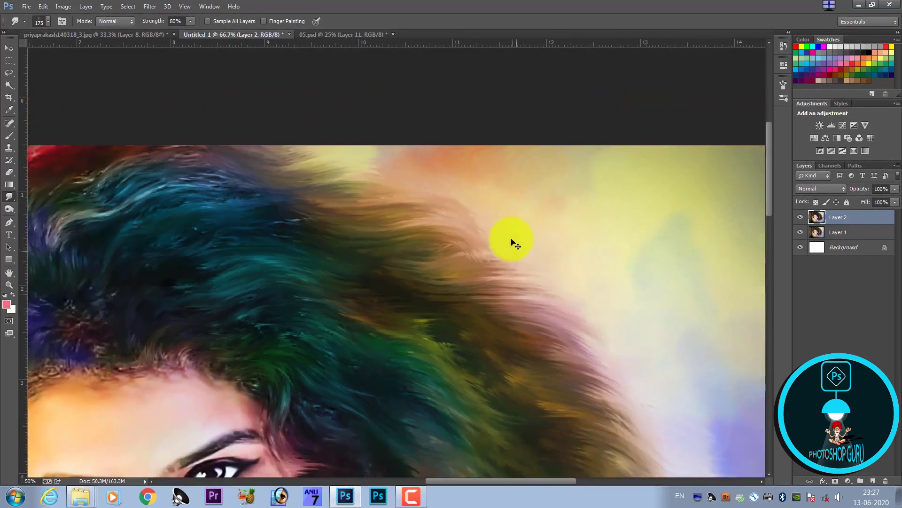
scroll(507, 247, "down", 1)
scroll(498, 242, "down", 2)
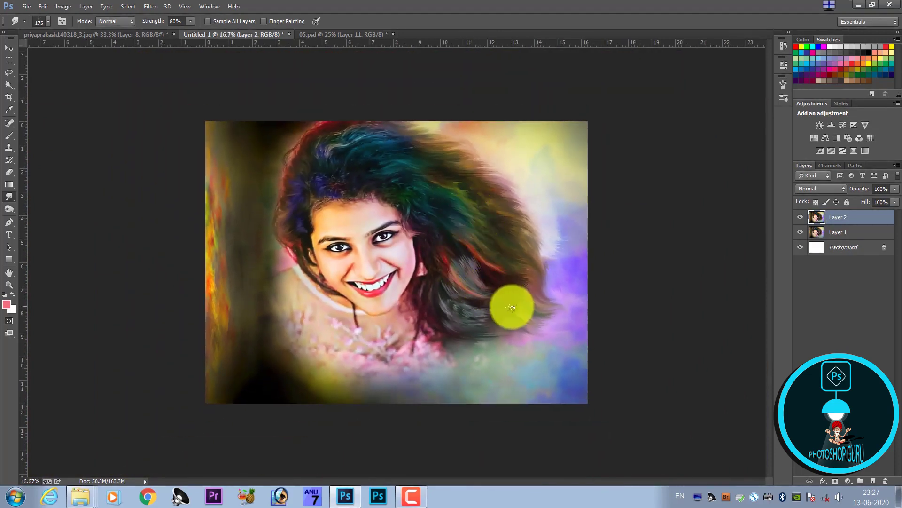
Smear the dark lower strands diagonally downward and streak the red hair strands
scroll(477, 295, "up", 1)
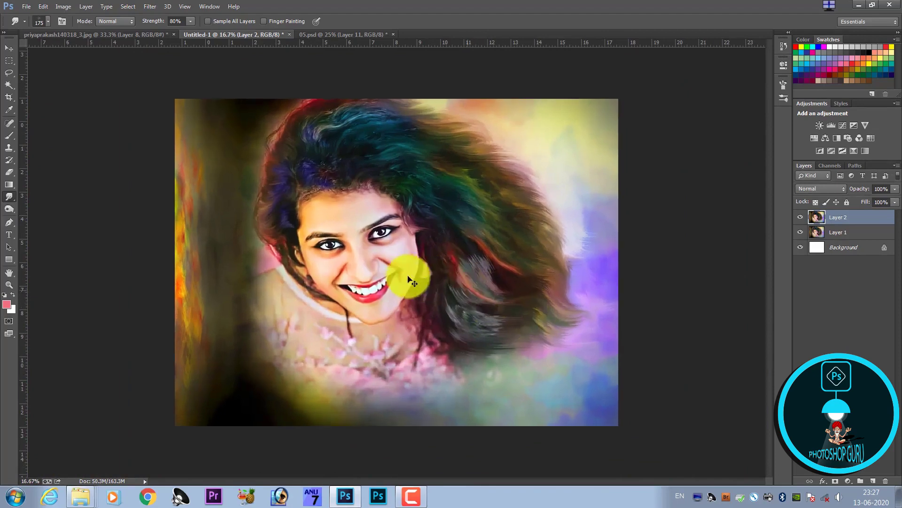
scroll(414, 274, "up", 2)
left_click_drag(415, 272, 342, 278)
left_click_drag(416, 314, 347, 312)
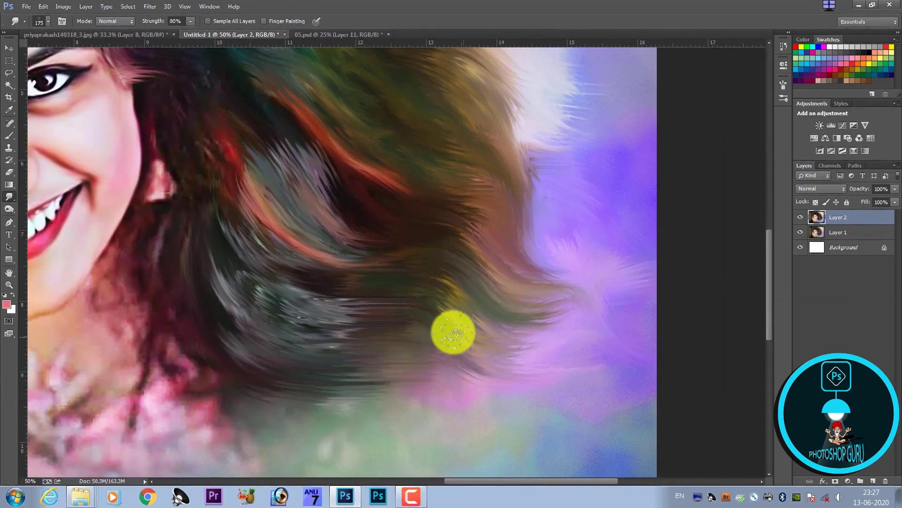
key("bracketleft")
key("bracketleft")
key("bracketleft")
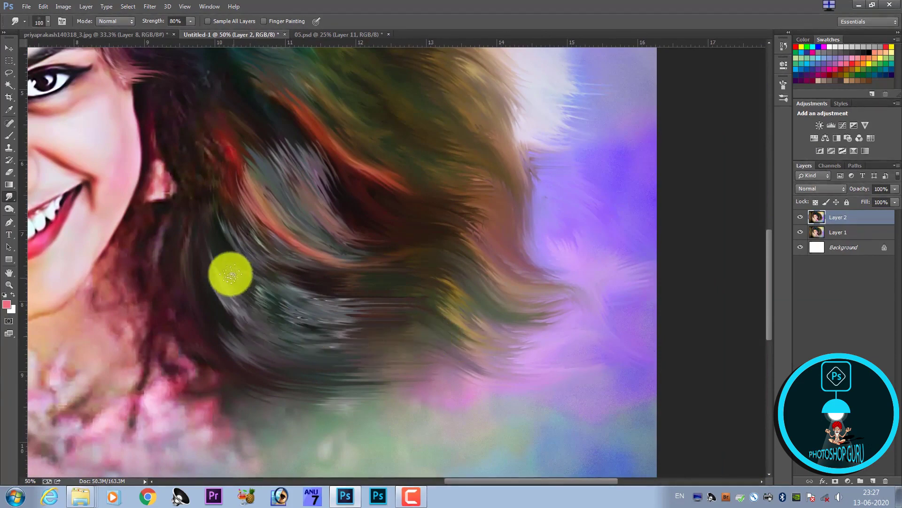
key("bracketright")
key("bracketright")
key("bracketright")
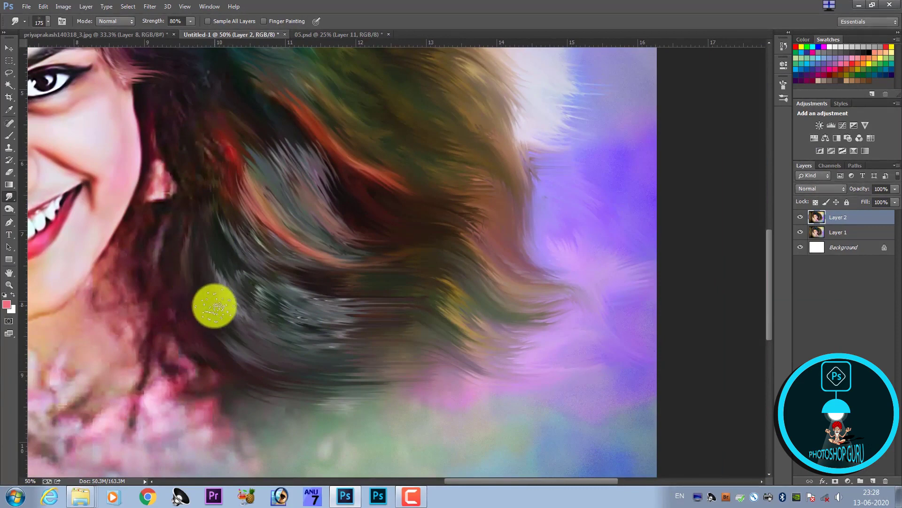
left_click_drag(219, 309, 283, 347)
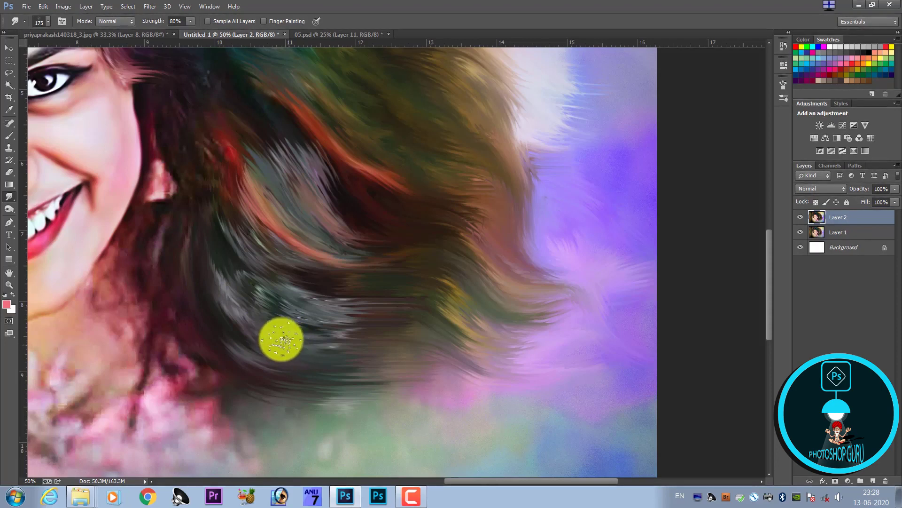
mouse_move(282, 339)
left_mouse_down()
mouse_move(261, 342)
mouse_move(389, 373)
mouse_move(302, 362)
mouse_move(450, 372)
mouse_move(383, 381)
mouse_move(520, 427)
mouse_move(212, 354)
mouse_move(395, 413)
mouse_move(235, 296)
mouse_move(336, 437)
left_mouse_up()
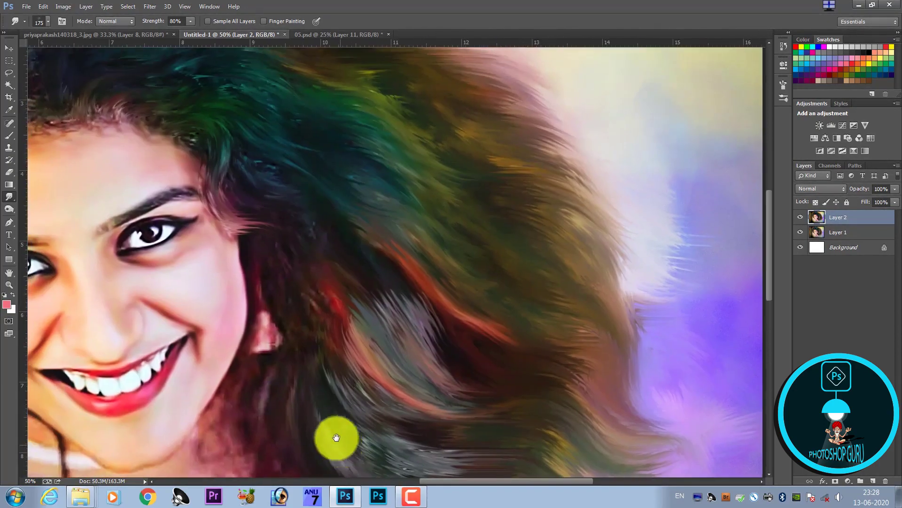
left_click_drag(332, 351, 355, 408)
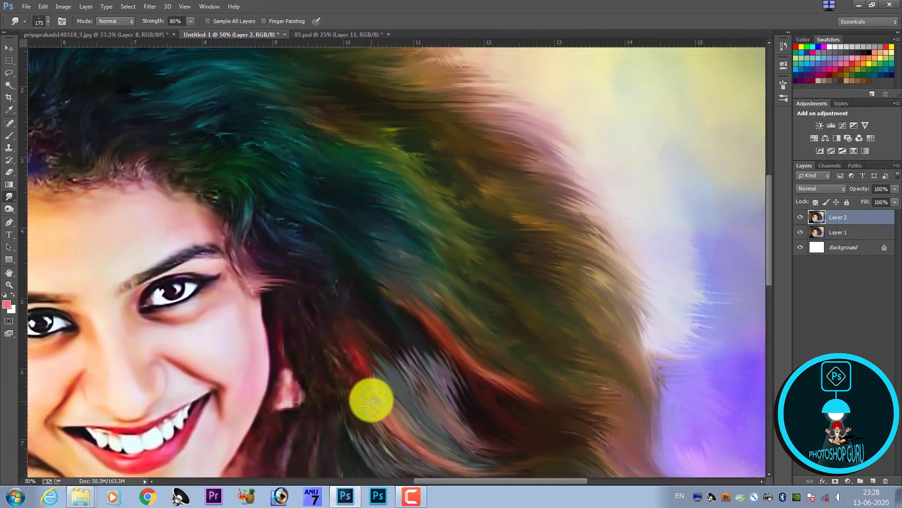
mouse_move(370, 391)
left_mouse_down()
mouse_move(322, 312)
mouse_move(377, 393)
mouse_move(292, 306)
mouse_move(402, 386)
mouse_move(323, 312)
mouse_move(417, 364)
mouse_move(409, 328)
left_mouse_up()
Choose a scatter brush tip from the preset picker and enlarge the Smudge brush
key("bracketright")
key("bracketright")
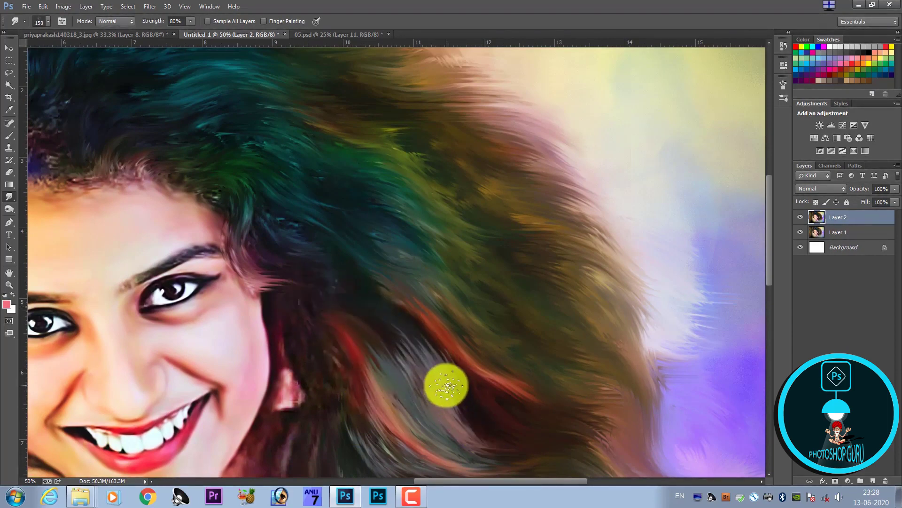
left_click(37, 20)
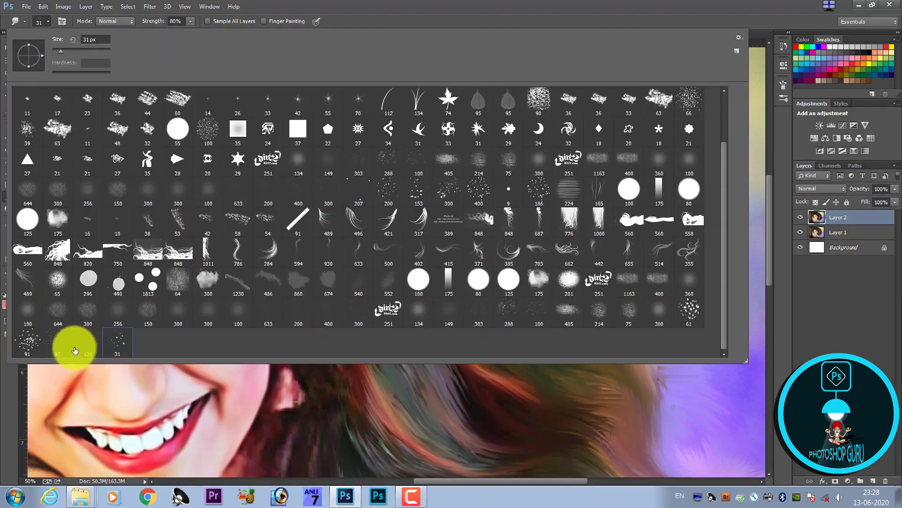
double_click(59, 345)
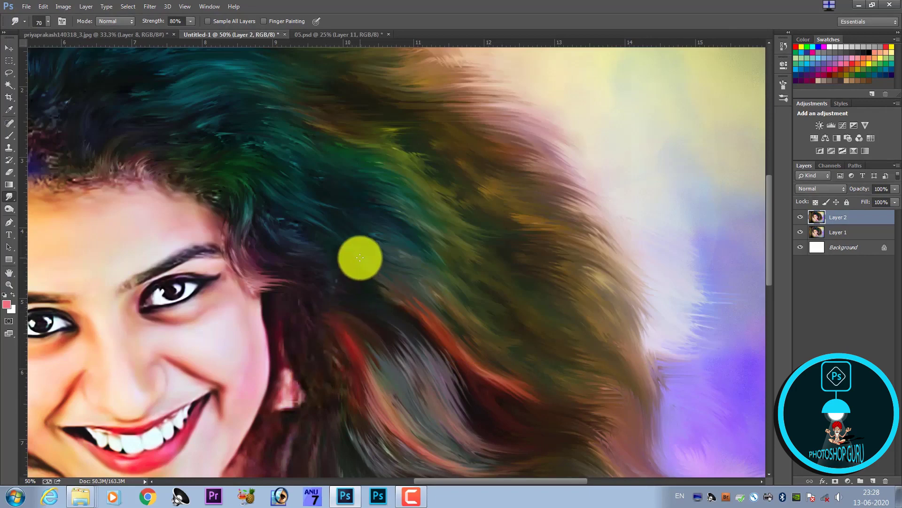
key("bracketright")
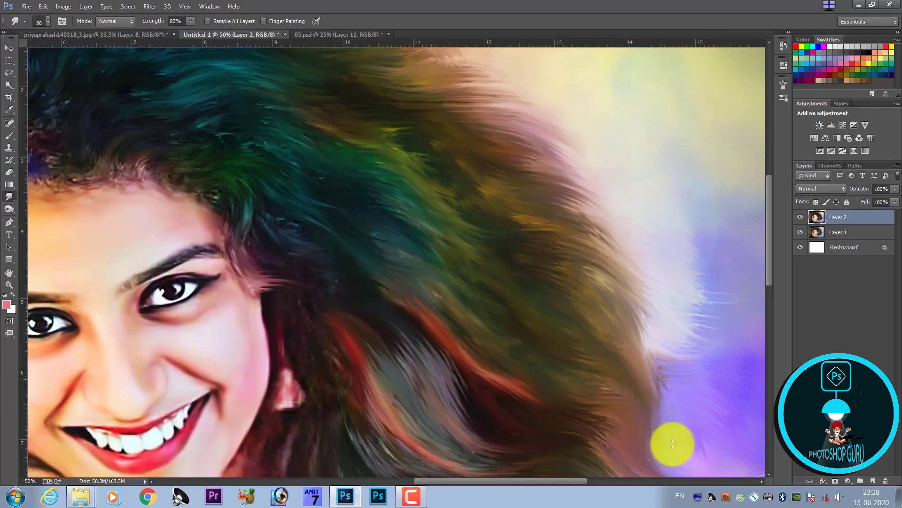
key("bracketright")
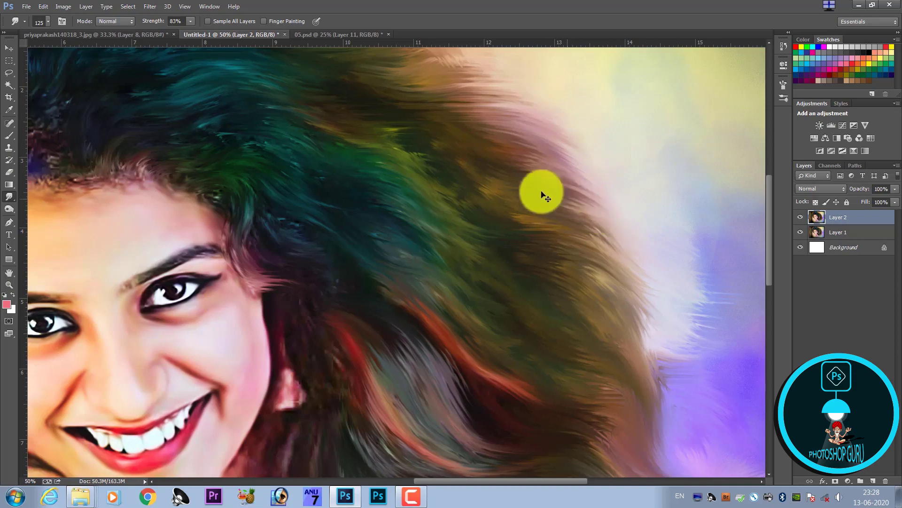
key("ctrl+minus")
key("ctrl+minus")
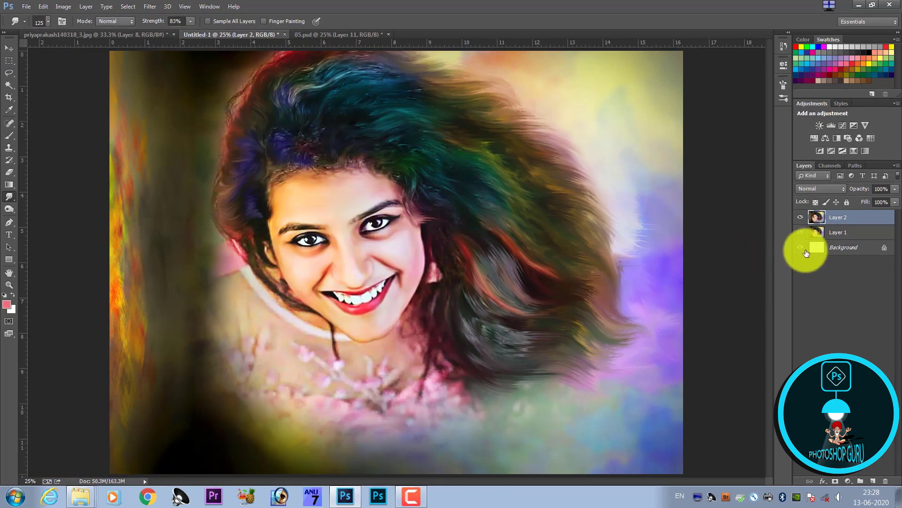
Restore the lower layers' visibility, add a new layer, and paint yellow over the upper hair
left_click(800, 247)
left_click(800, 232)
key("ctrl+shift+alt+n")
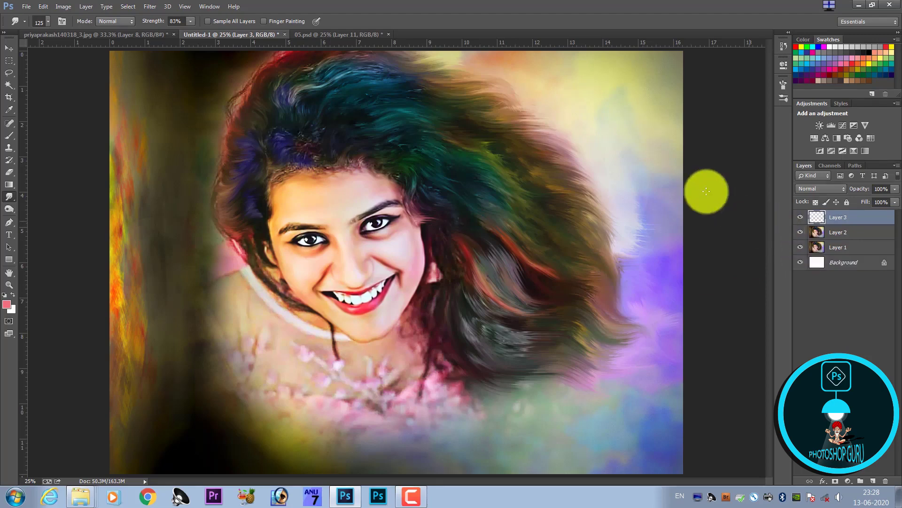
key("b")
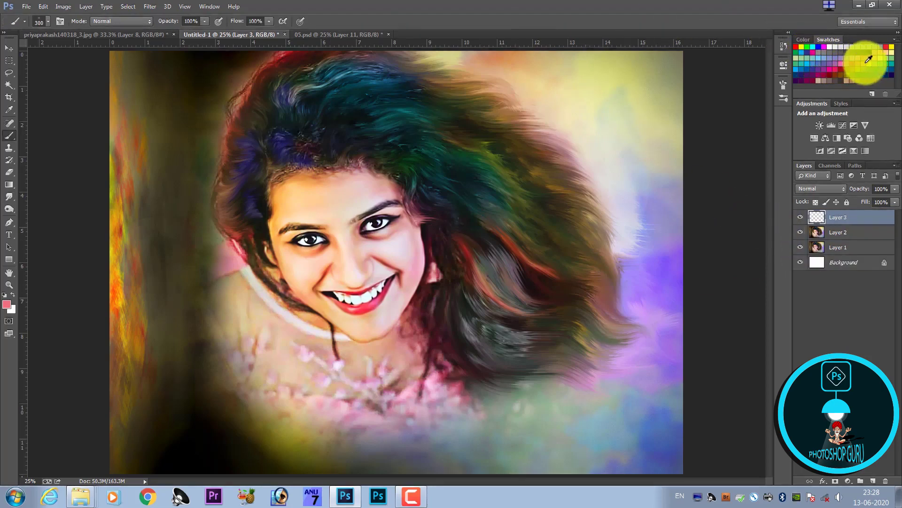
left_click(869, 59)
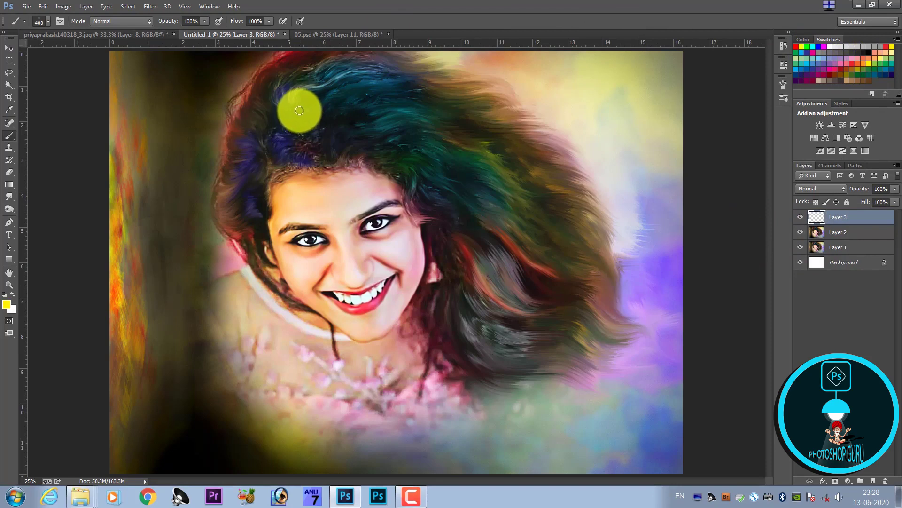
mouse_move(299, 100)
left_mouse_down()
mouse_move(540, 180)
mouse_move(247, 178)
left_mouse_up()
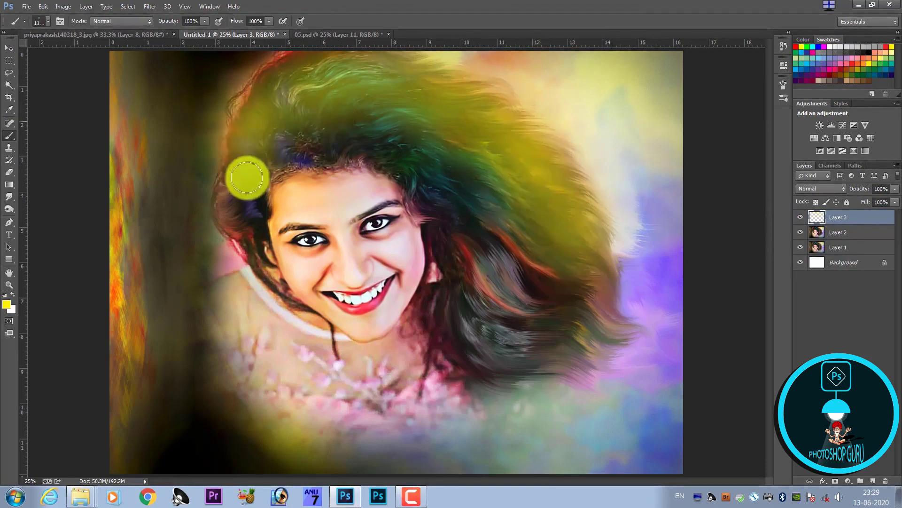
Set the yellow layer to Hard Light and begin shifting its hue toward red-orange
left_click(814, 190)
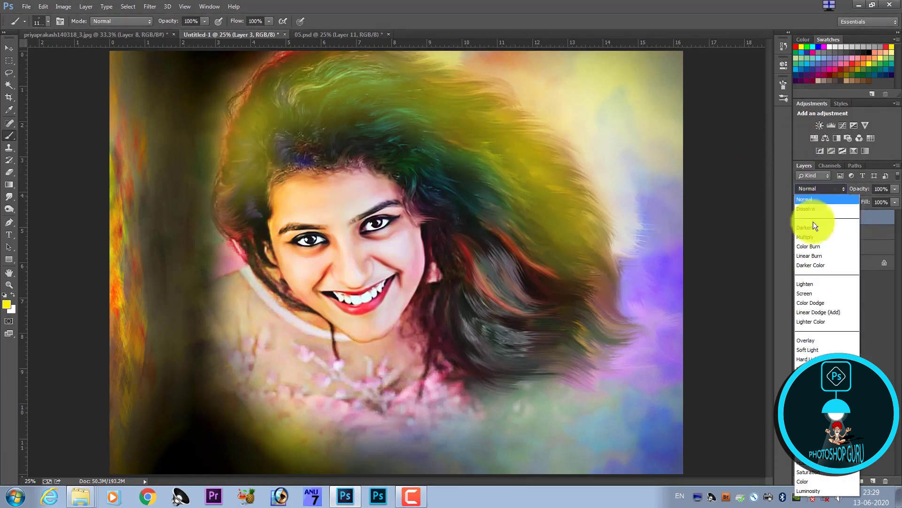
left_click(803, 359)
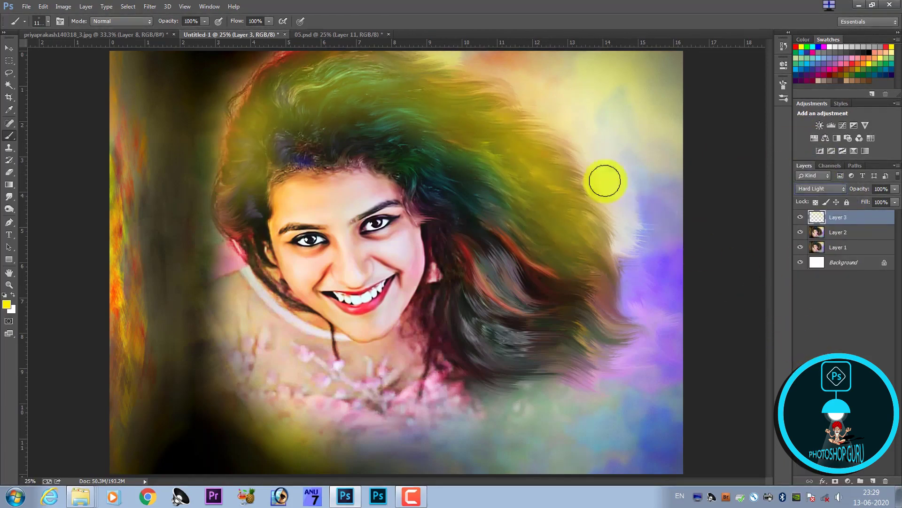
left_click(800, 217)
left_click(800, 218)
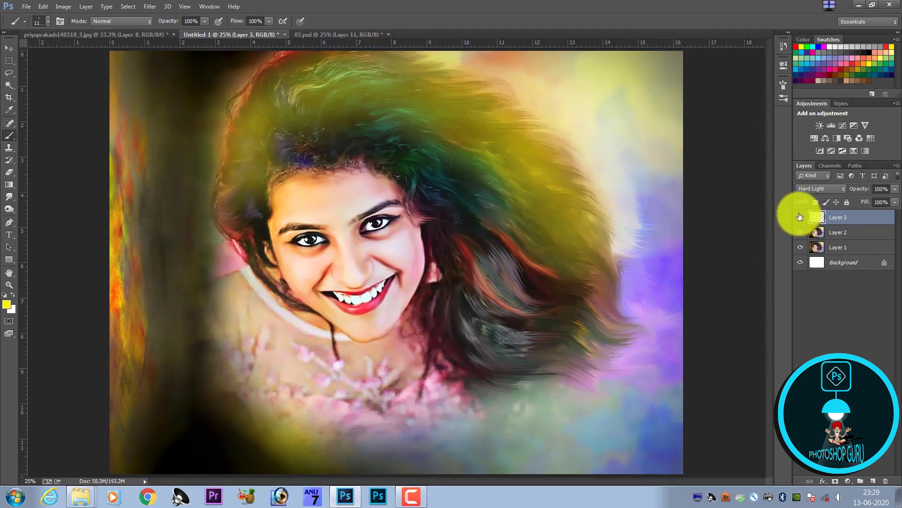
key("ctrl+u")
mouse_move(611, 222)
left_mouse_down()
mouse_move(578, 223)
mouse_move(611, 241)
left_mouse_up()
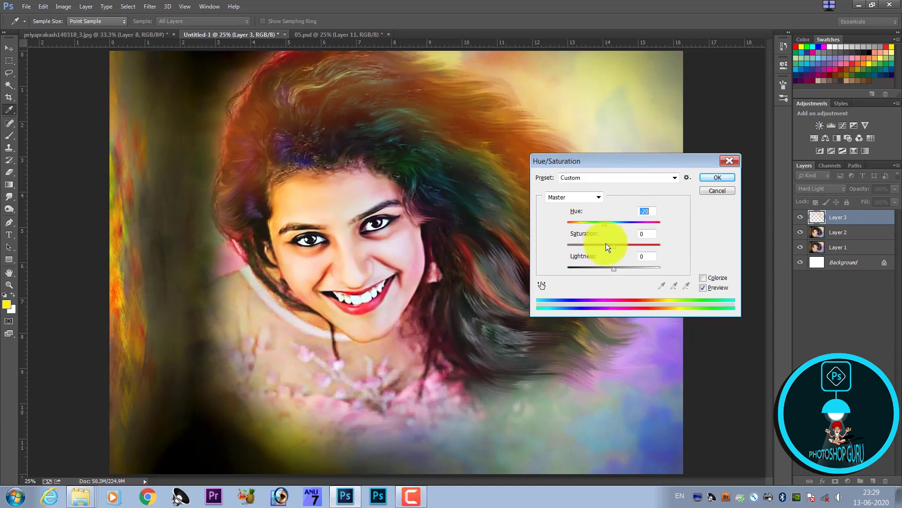
Boost the tint's saturation, nudge its hue toward orange, and Gaussian-blur it at radius about 115
left_click_drag(605, 244, 647, 248)
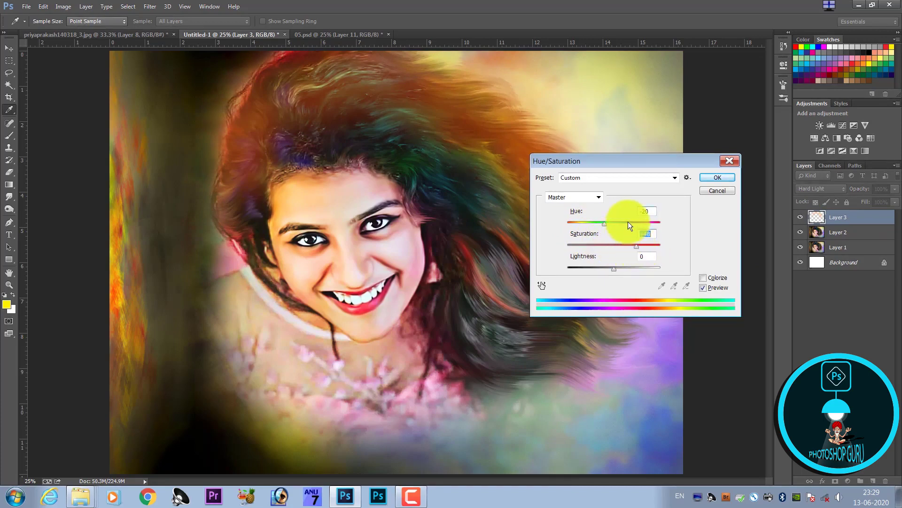
left_click_drag(602, 223, 608, 237)
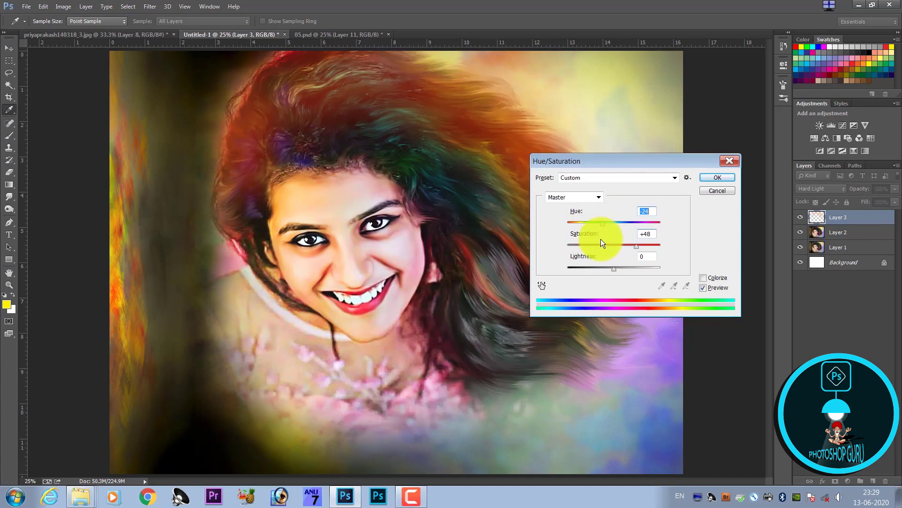
key("Return")
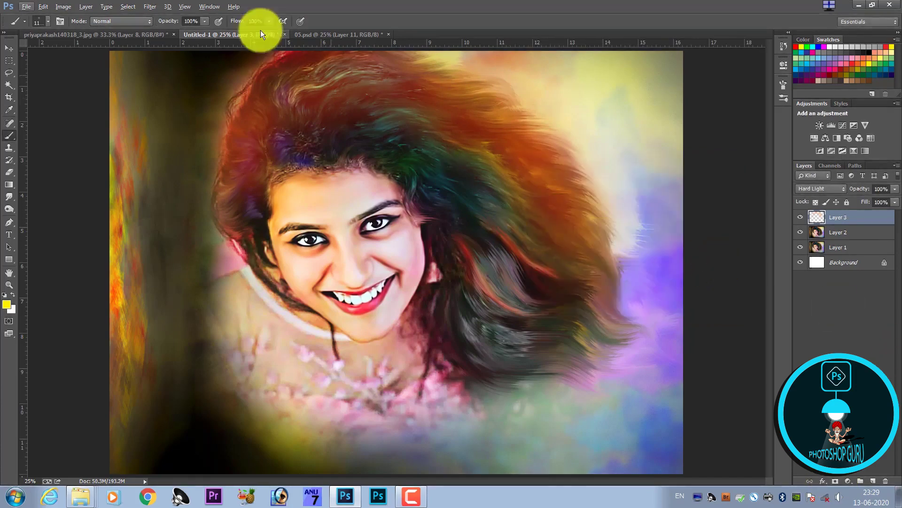
left_click(150, 7)
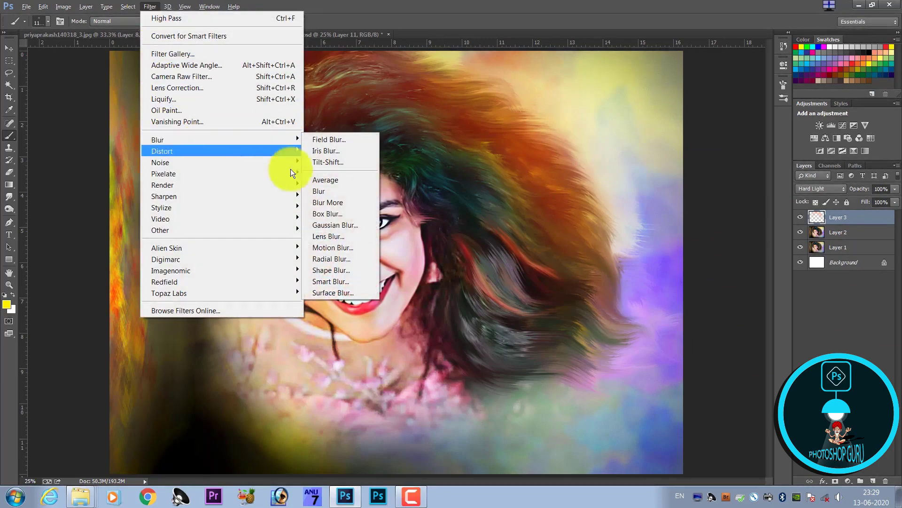
left_click(317, 227)
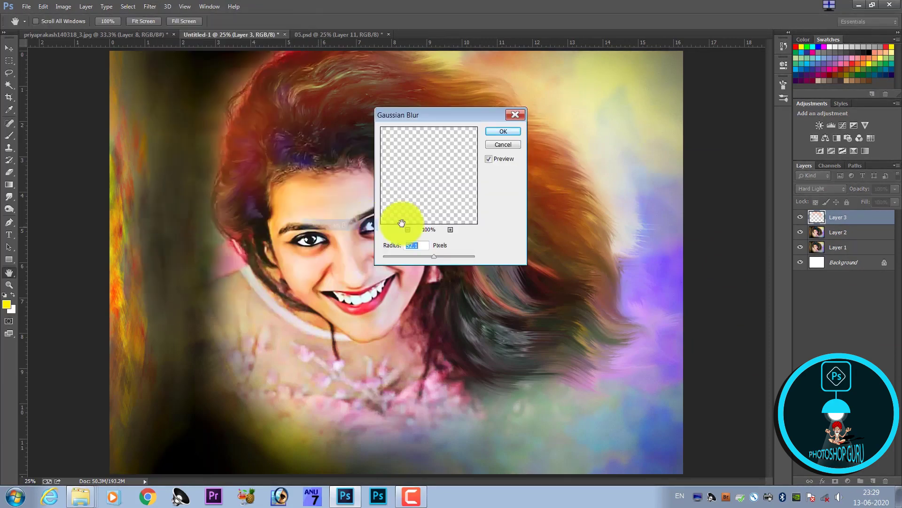
left_click(444, 255)
key("Return")
key("b")
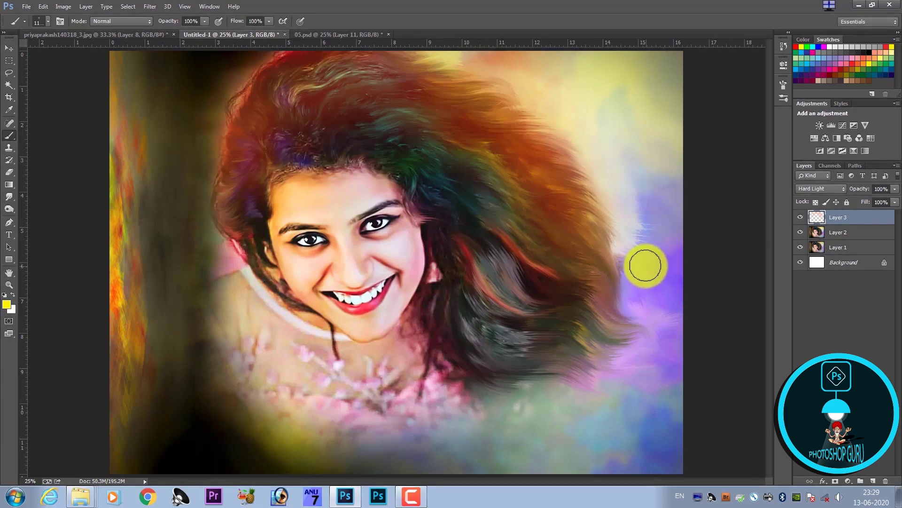
Squash the colour layer to about 59% height and toggle it off and on to compare
key("ctrl+t")
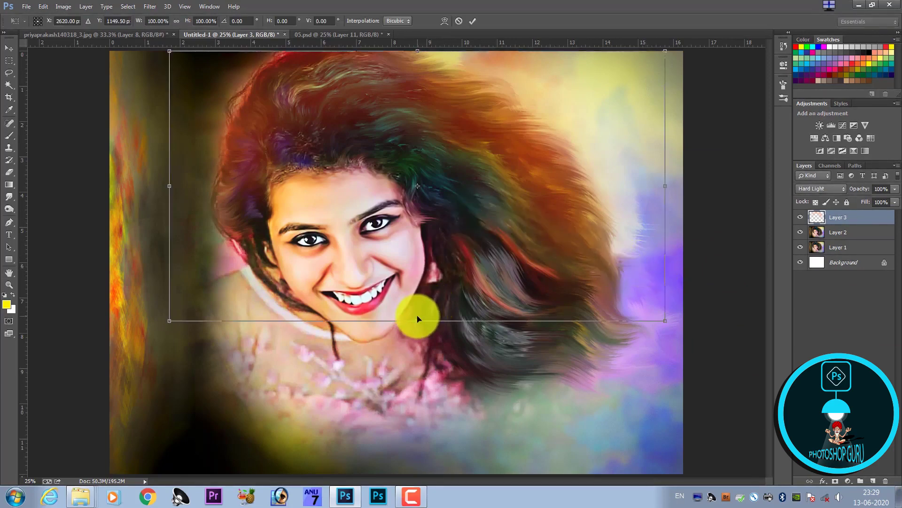
mouse_move(417, 321)
left_mouse_down()
mouse_move(424, 210)
mouse_move(421, 238)
left_mouse_up()
key("Return")
key("b")
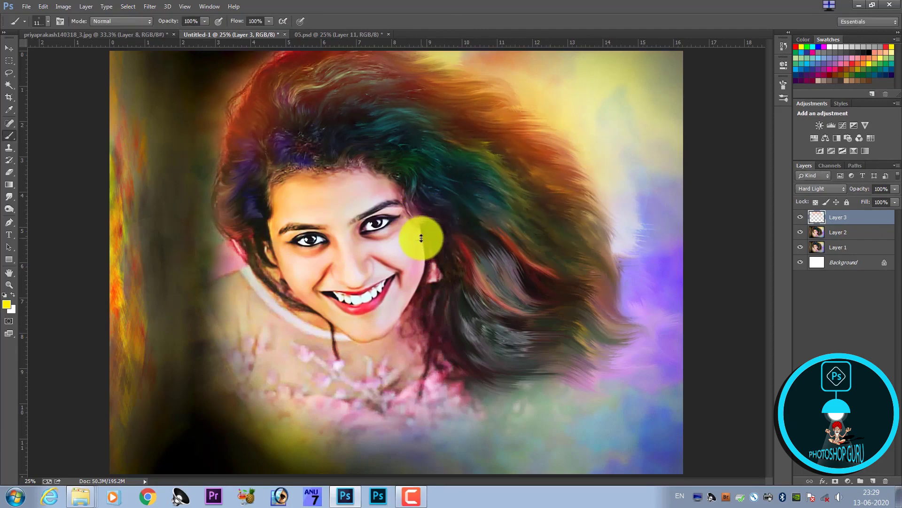
left_click(799, 218)
left_click(799, 218)
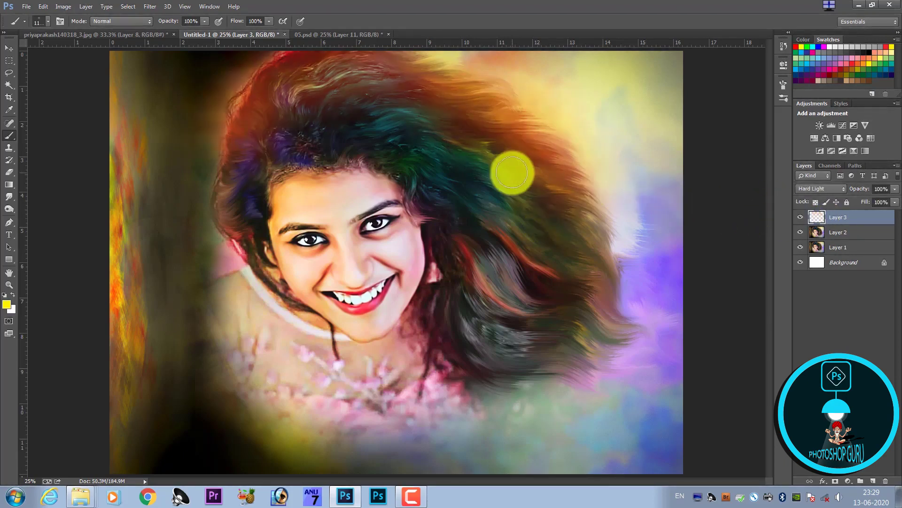
Lasso and feather the upper-left hair, then shift its hue to about -37 for purple
key("l")
mouse_move(524, 66)
left_mouse_down()
mouse_move(308, 181)
mouse_move(228, 29)
left_mouse_up()
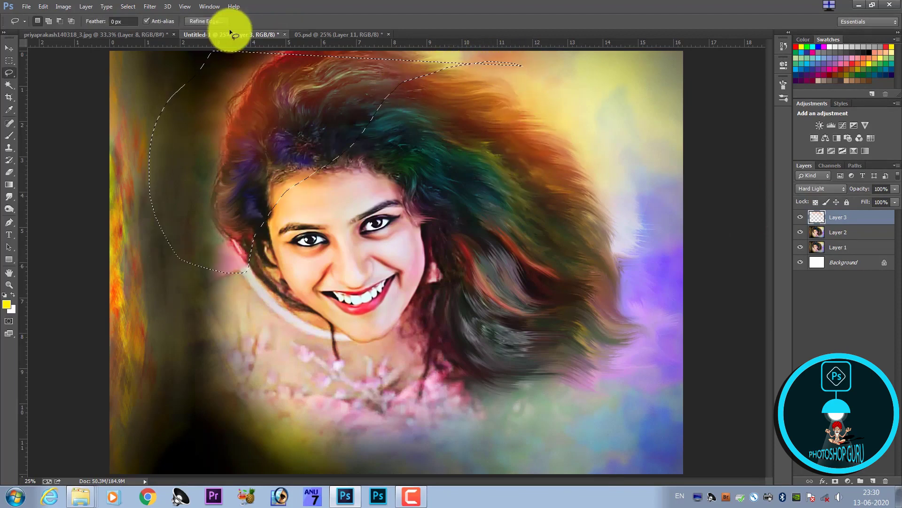
key("shift+F6")
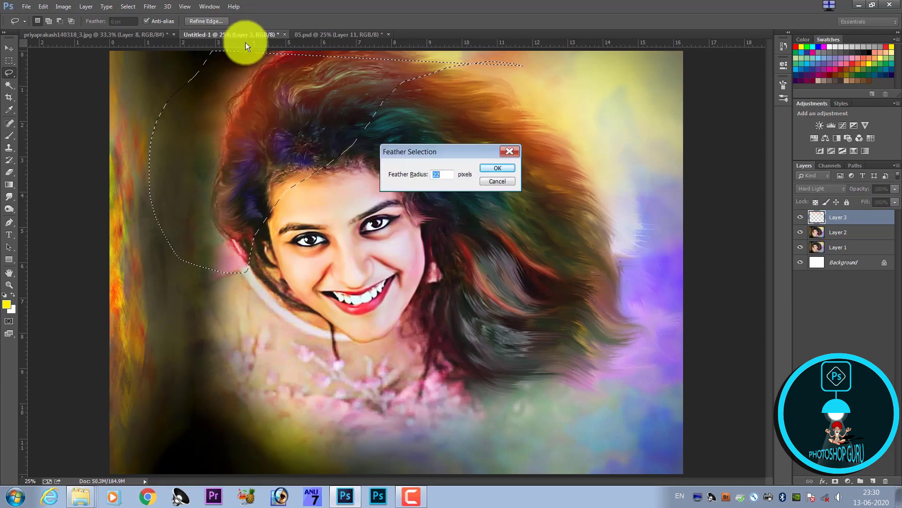
key("Return")
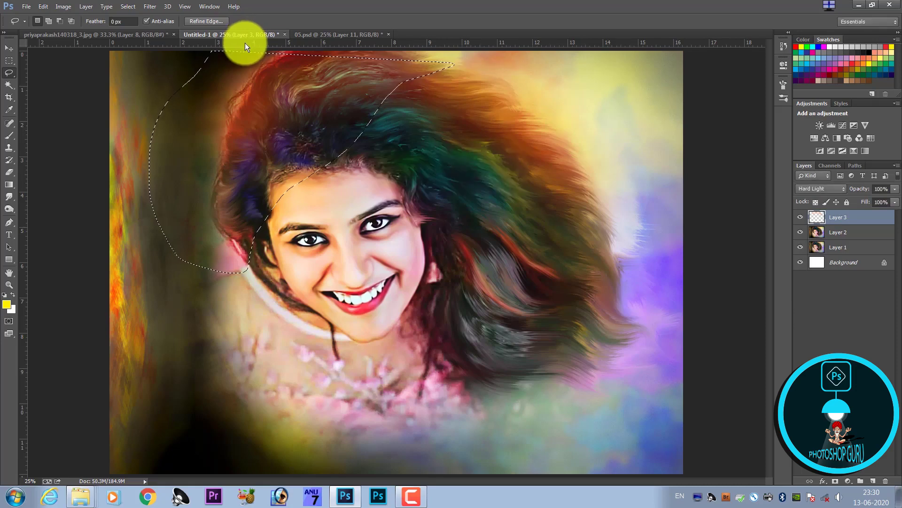
key("ctrl+u")
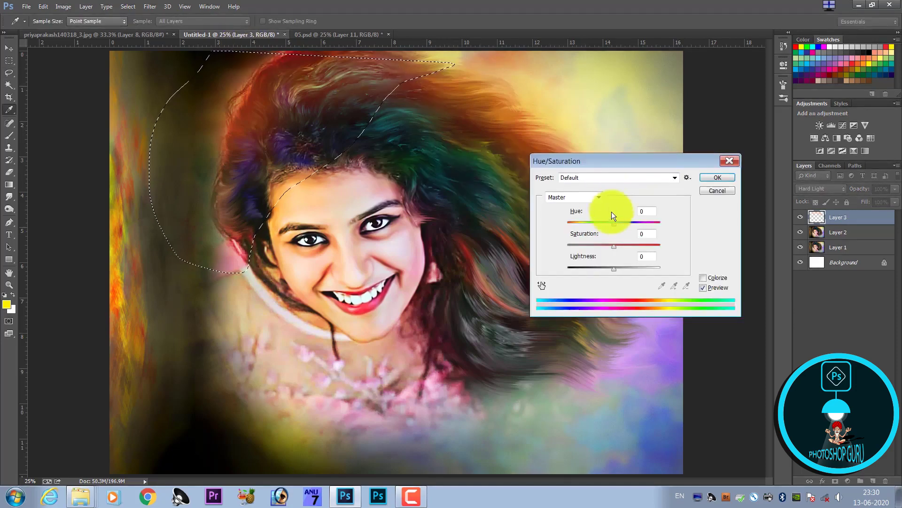
mouse_move(612, 222)
left_mouse_down()
mouse_move(582, 232)
mouse_move(636, 241)
mouse_move(584, 241)
left_mouse_up()
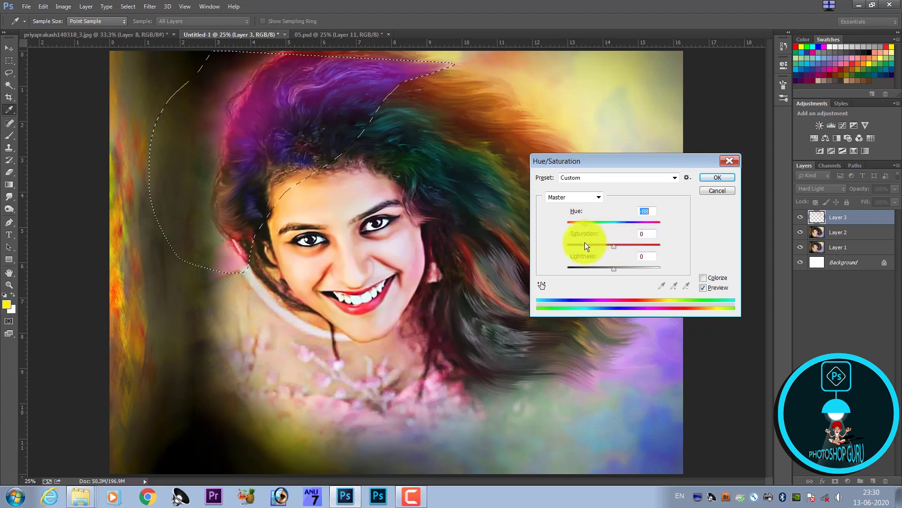
key("Return")
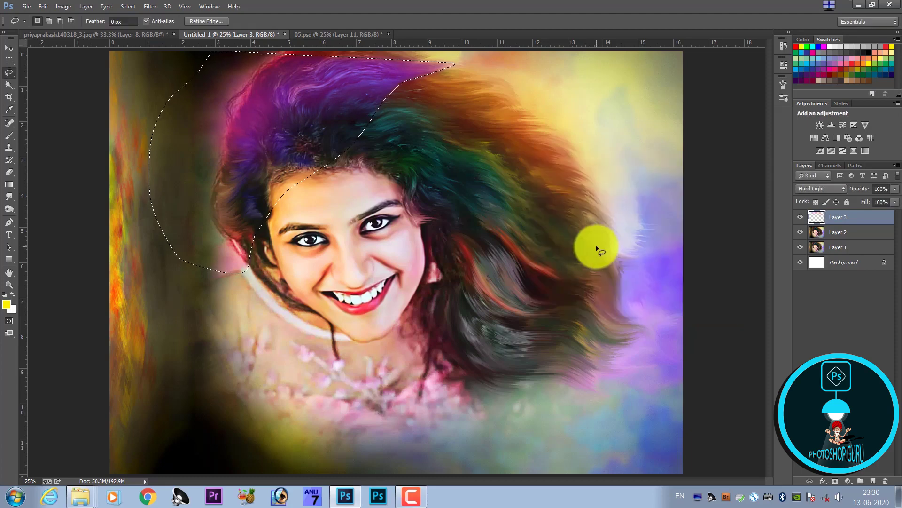
key("ctrl+d")
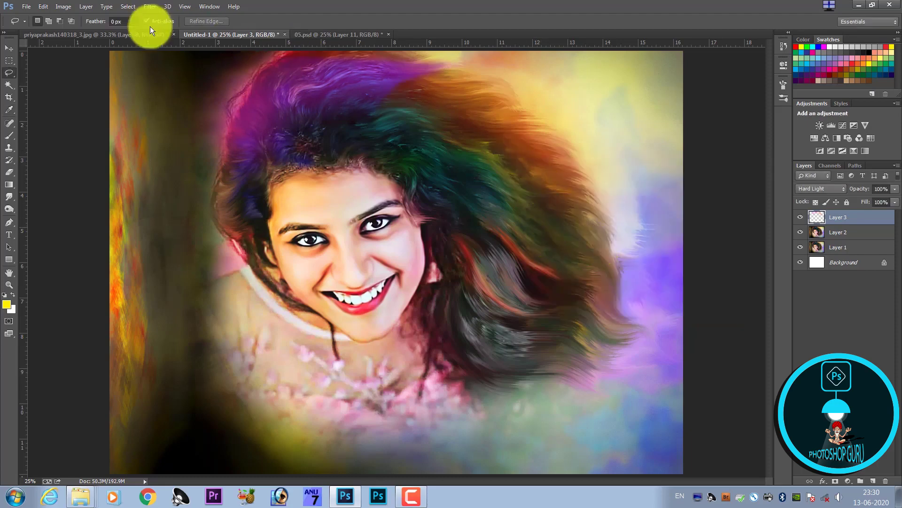
Apply a Gaussian Blur of radius 114.8 to the hair colour layer
left_click(148, 6)
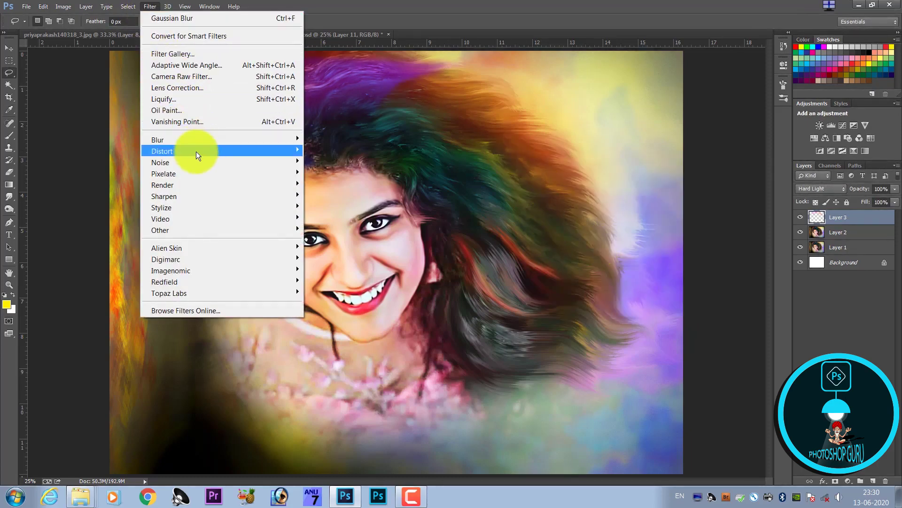
mouse_move(157, 140)
left_click(349, 222)
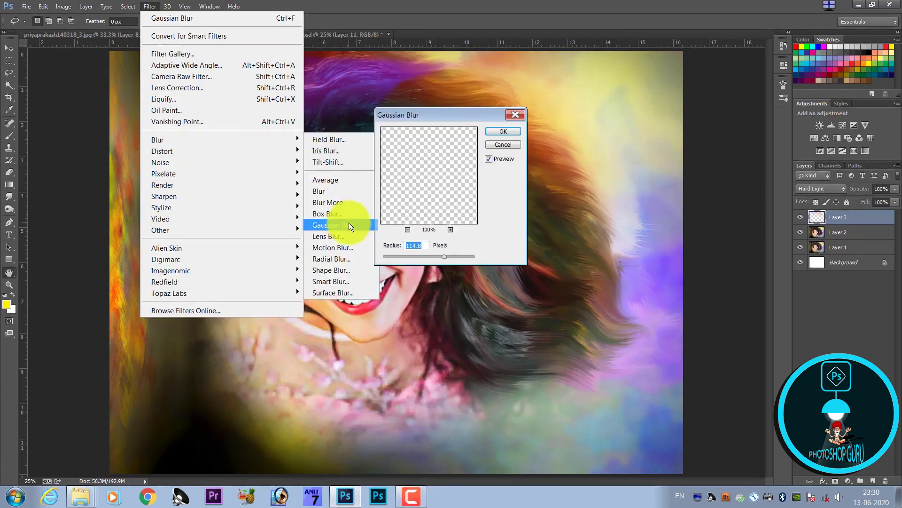
left_click(499, 134)
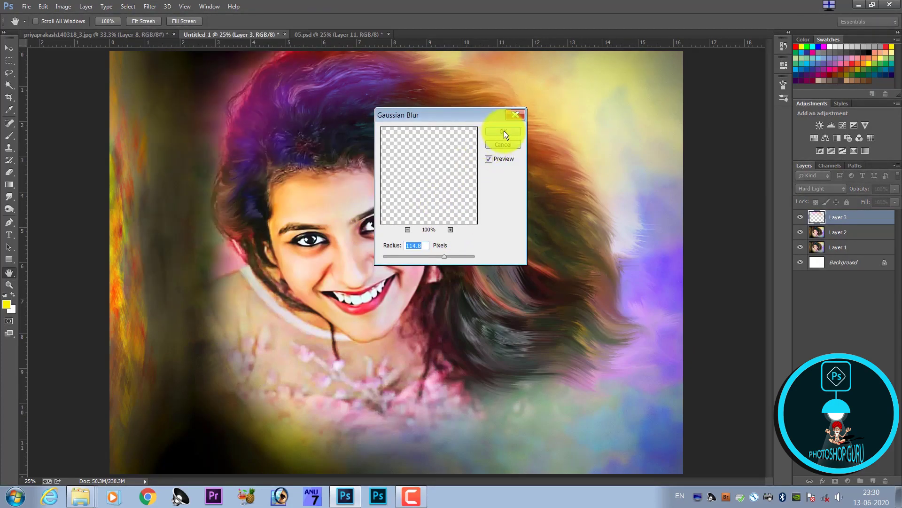
Erase the purple tint across the top of the hair with a resized eraser
key("e")
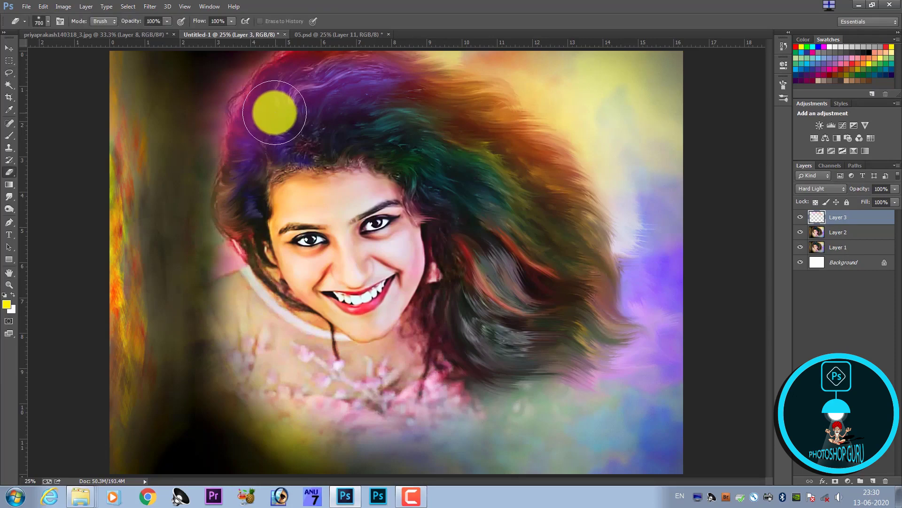
key("bracketleft")
key("bracketleft")
key("bracketleft")
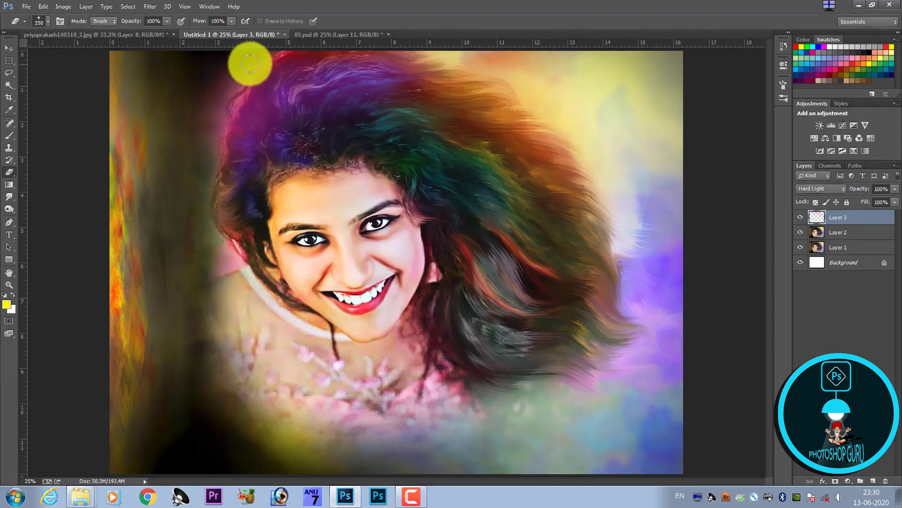
key("bracketright")
key("bracketright")
key("bracketright")
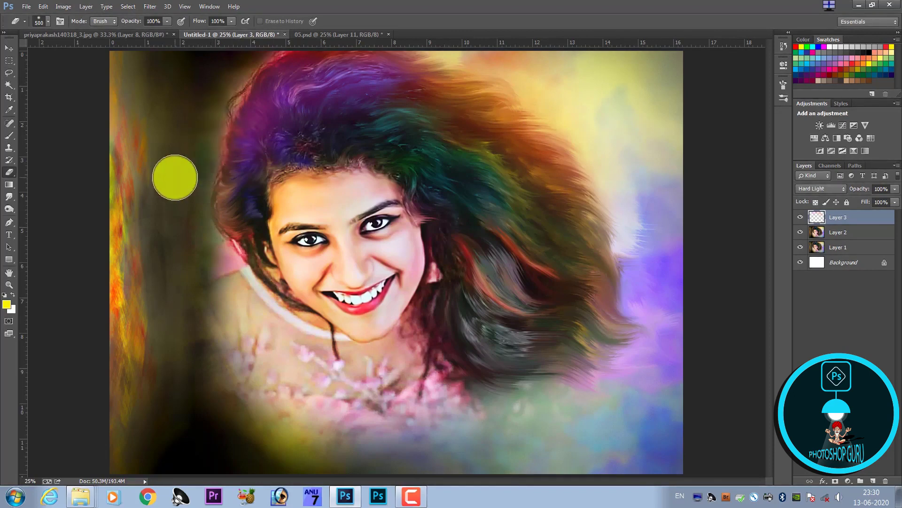
left_click_drag(300, 113, 349, 101)
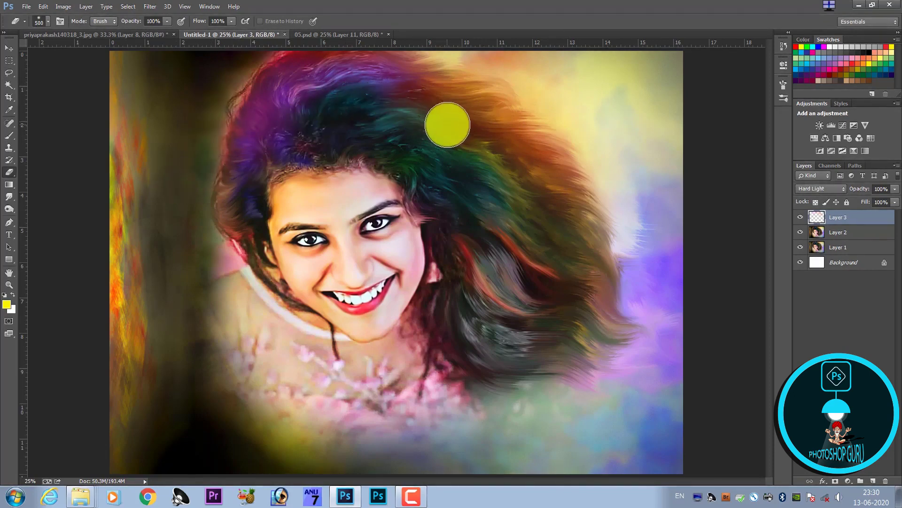
key("bracketleft")
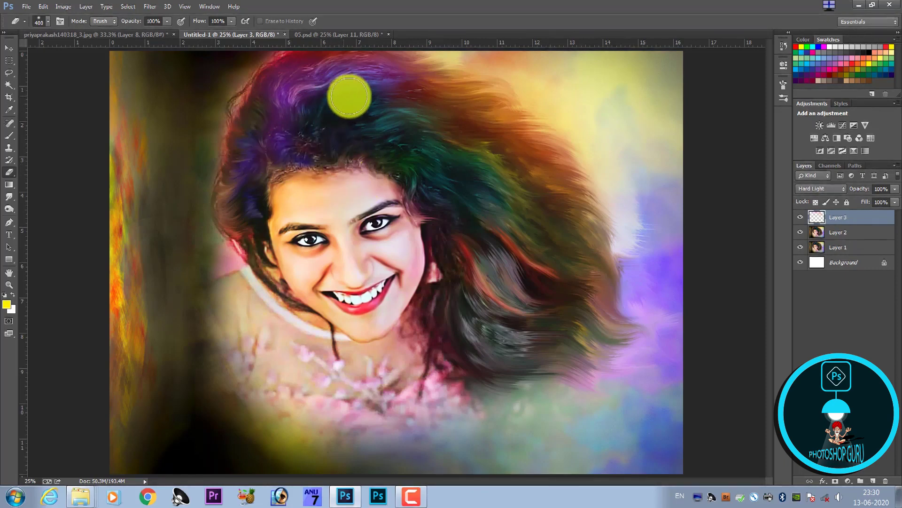
left_click_drag(349, 97, 510, 190)
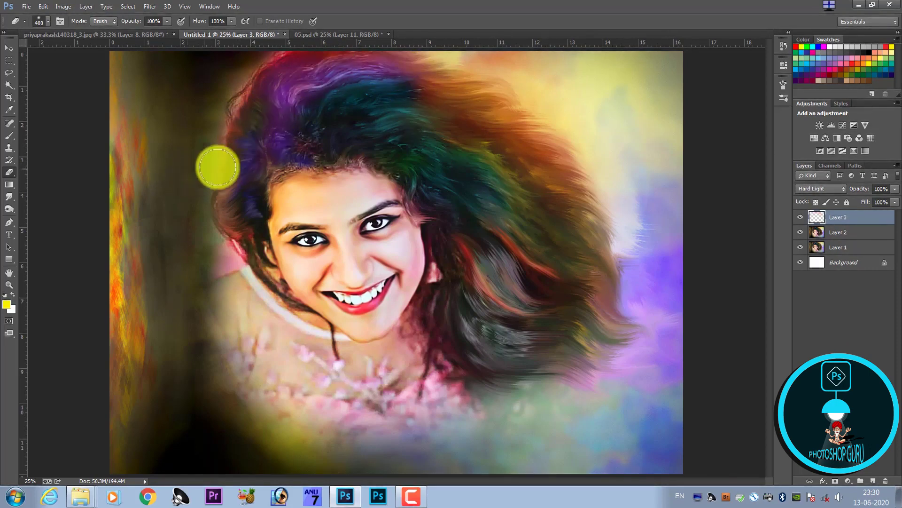
left_click_drag(312, 144, 405, 137)
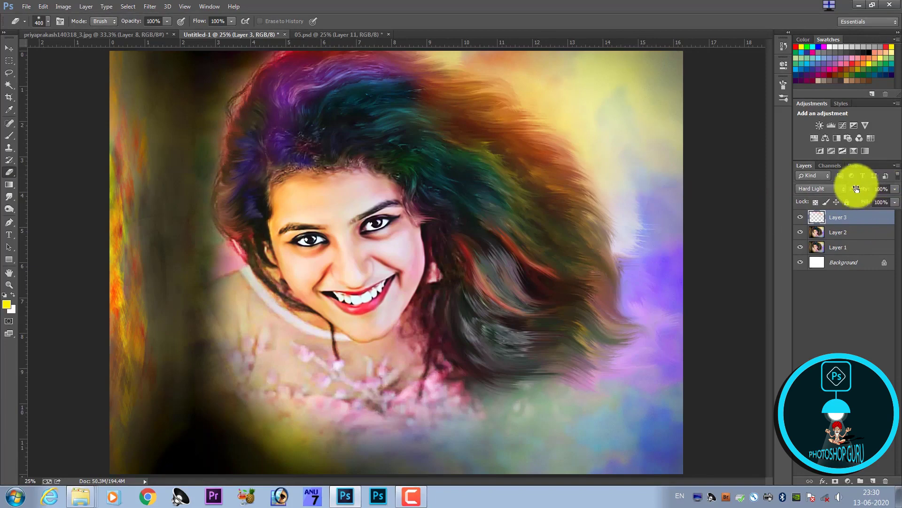
Try Color and Screen blend modes on Layer 3, then return it to Hard Light
left_click(825, 189)
left_click(798, 481)
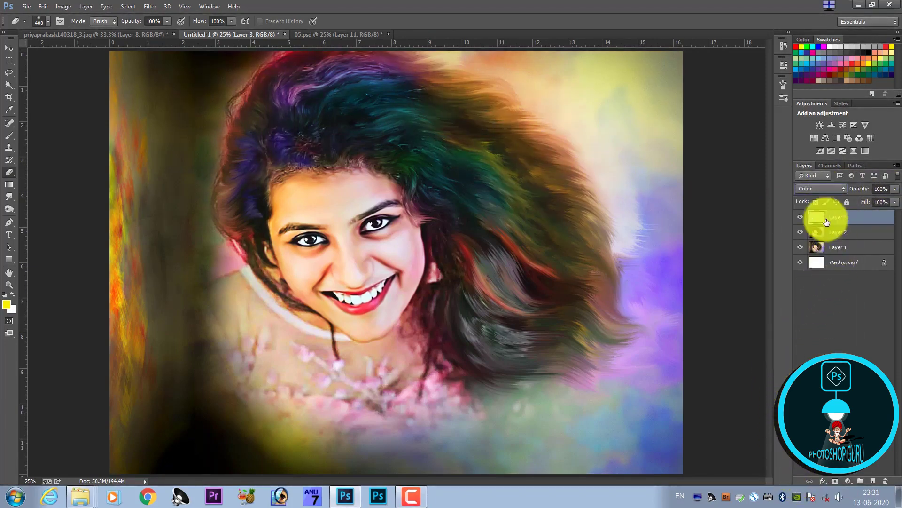
left_click(818, 188)
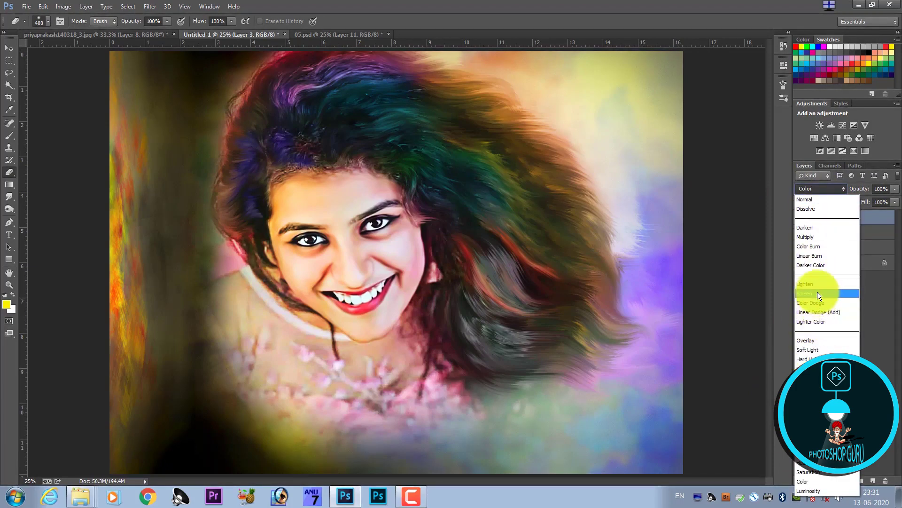
left_click(816, 292)
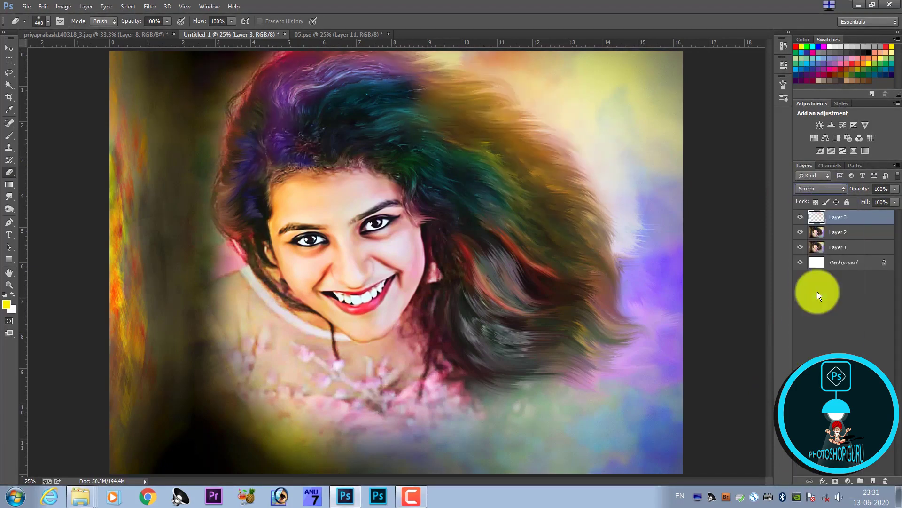
left_click(830, 190)
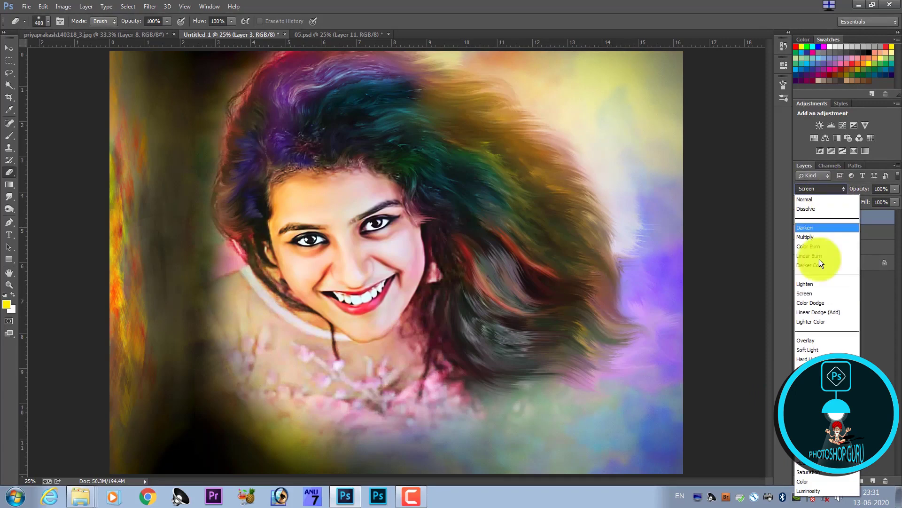
left_click(813, 359)
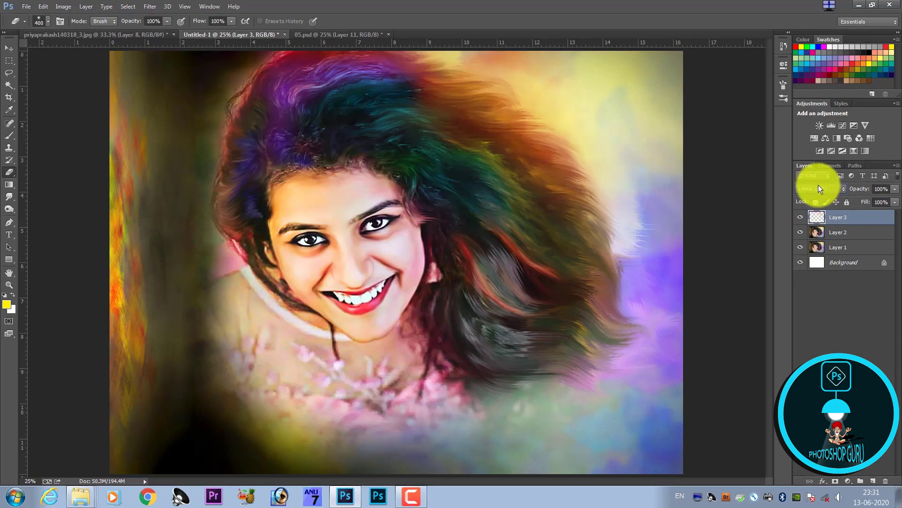
Cycle Layer 3 through further blend modes such as Linear Light and Pin Light
scroll(819, 186, "up", 1)
scroll(818, 187, "up", 1)
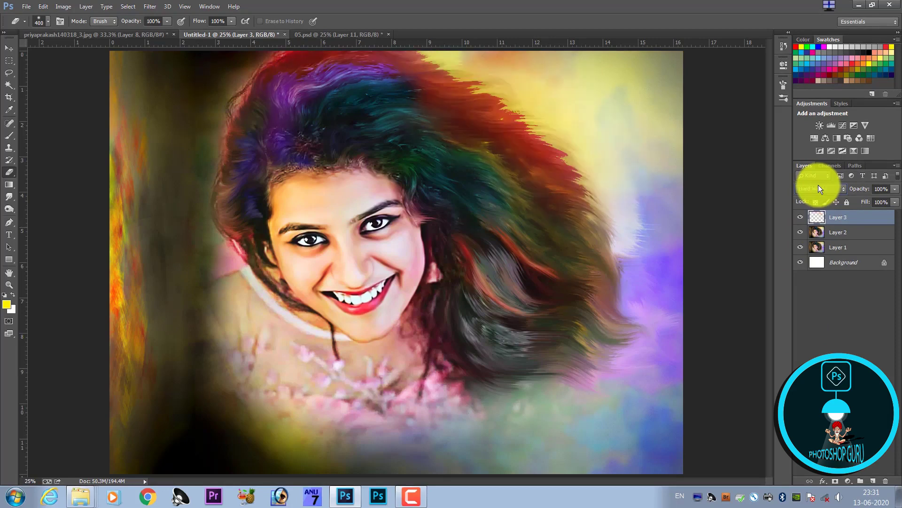
scroll(819, 187, "down", 3)
scroll(819, 188, "up", 3)
scroll(818, 189, "up", 1)
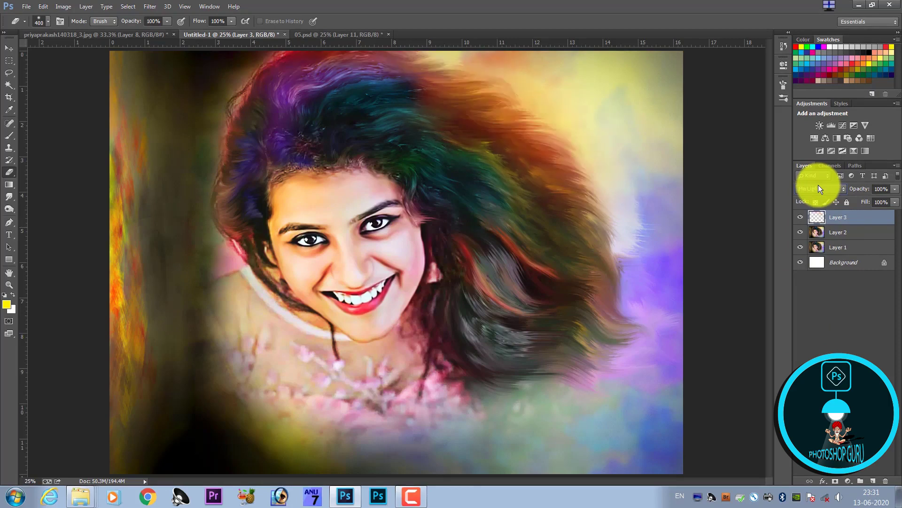
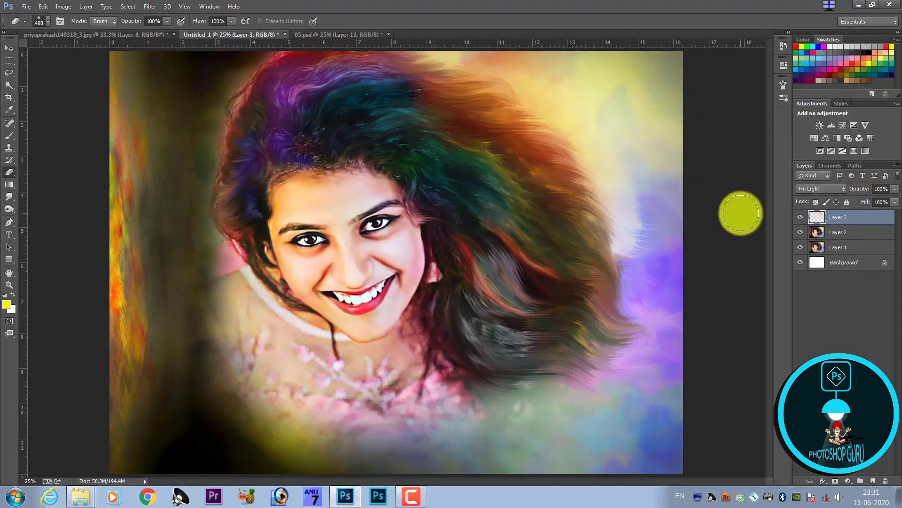
Stamp all visible layers into a new Layer 4 and delete the old Layer 3
key("ctrl+alt+shift+e")
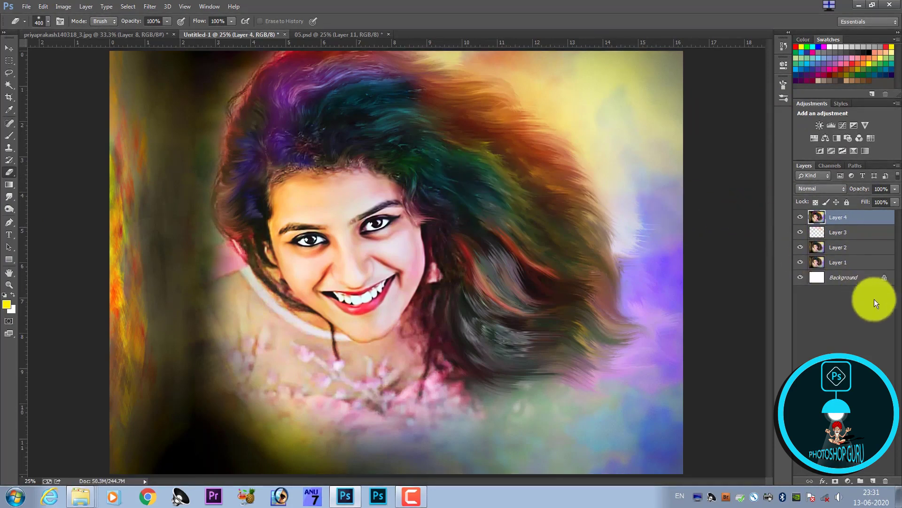
left_click(842, 232)
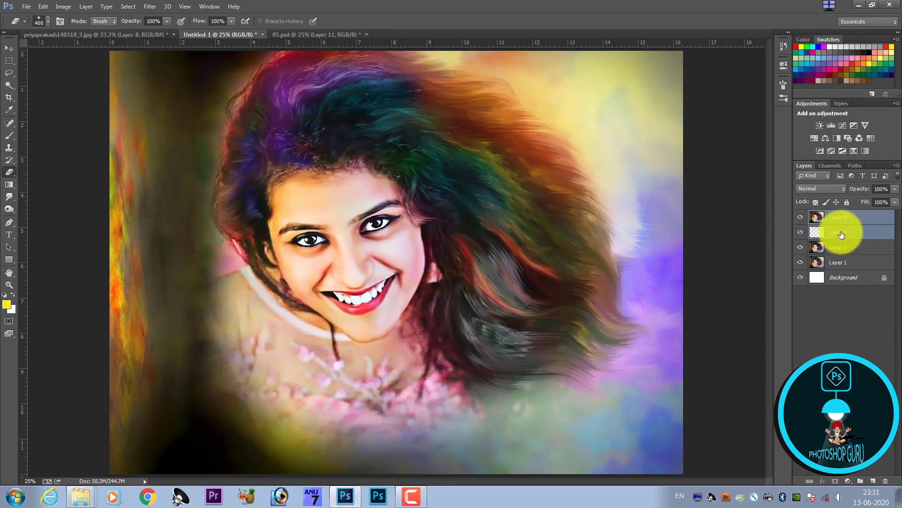
key("Delete")
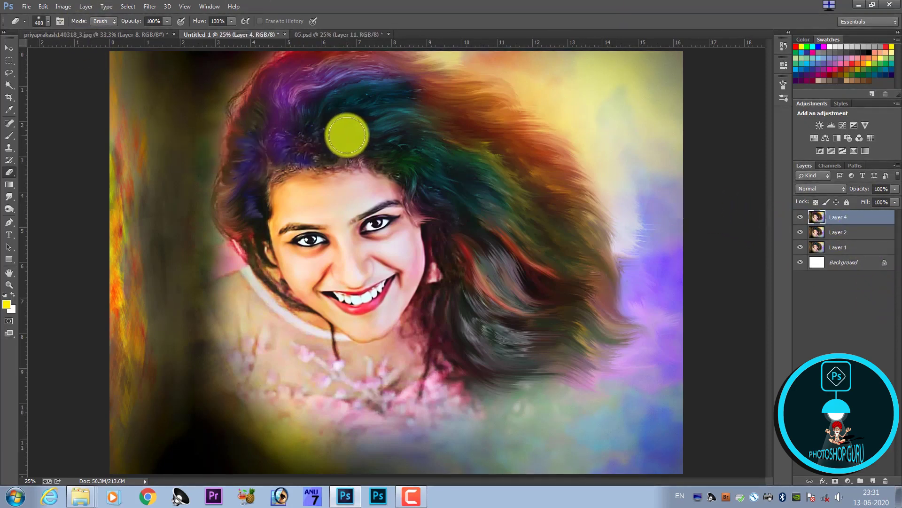
key("ctrl+plus")
key("ctrl+plus")
key("ctrl+plus")
Load the Smudge Tool with a large bristle brush tip, about 186 px at 80% strength
mouse_move(452, 146)
left_mouse_down()
mouse_move(439, 192)
mouse_move(376, 268)
left_mouse_up()
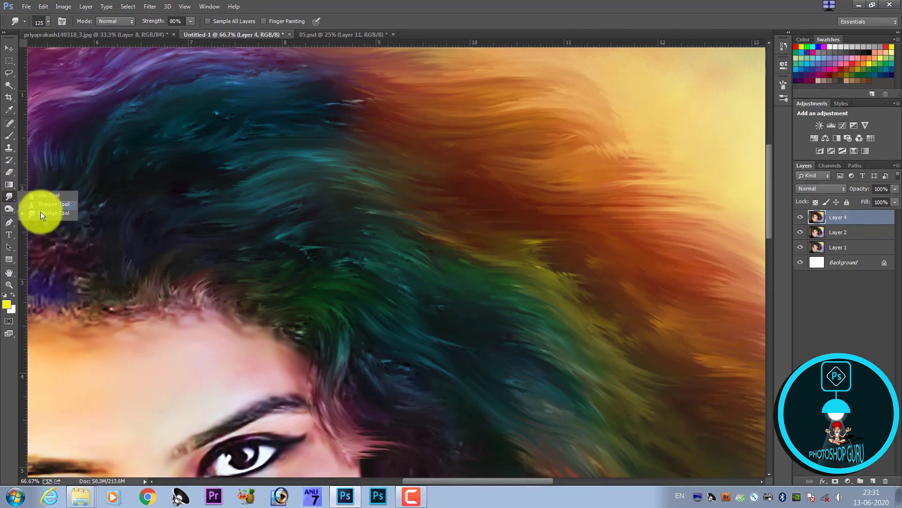
left_click(42, 214)
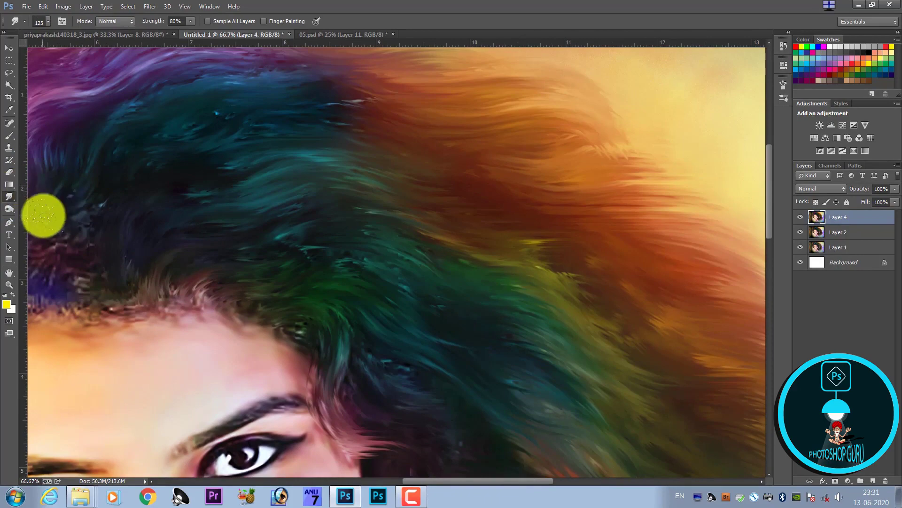
left_click(38, 23)
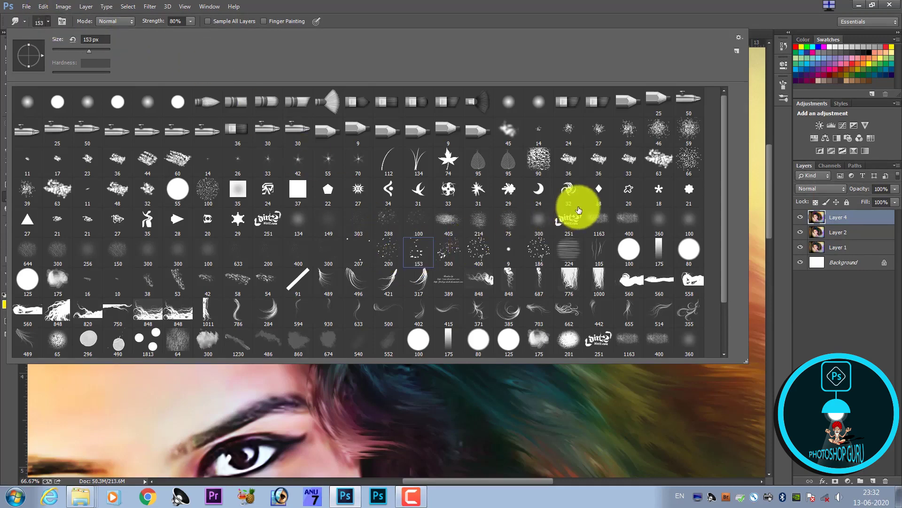
double_click(534, 255)
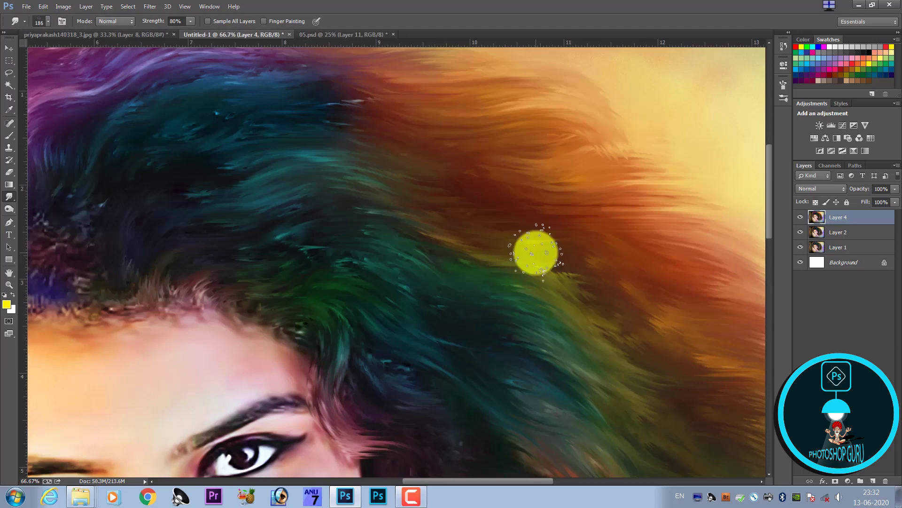
Smear the crown hair into long flowing streaks, growing the smudge brush from 70 to 150 px
left_click_drag(268, 207, 234, 251)
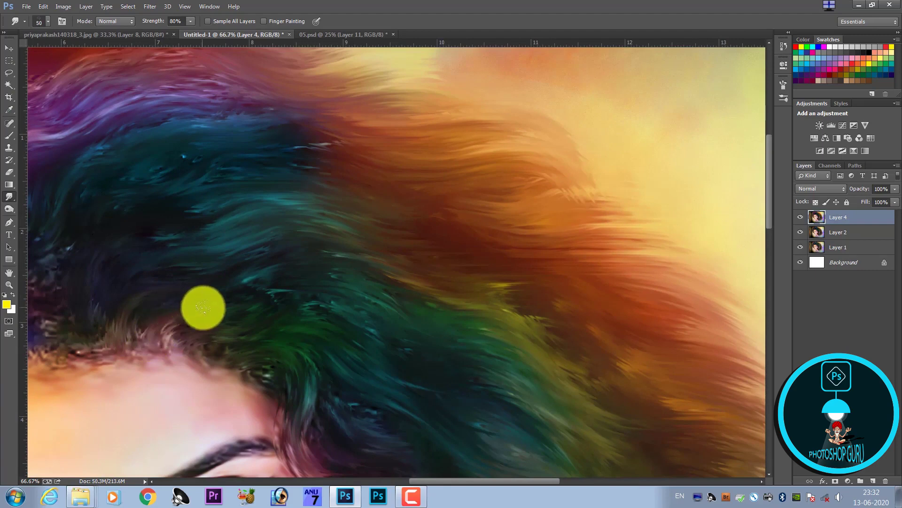
key("bracketright")
key("bracketright")
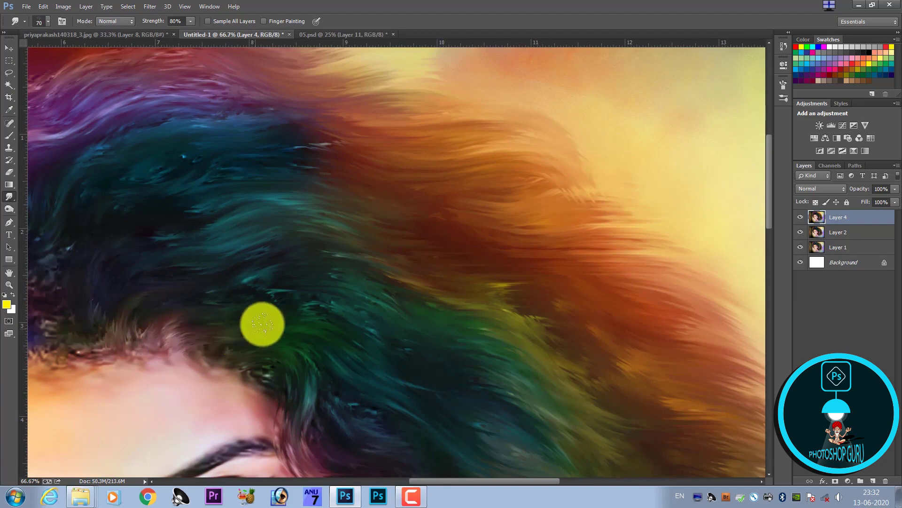
key("bracketright")
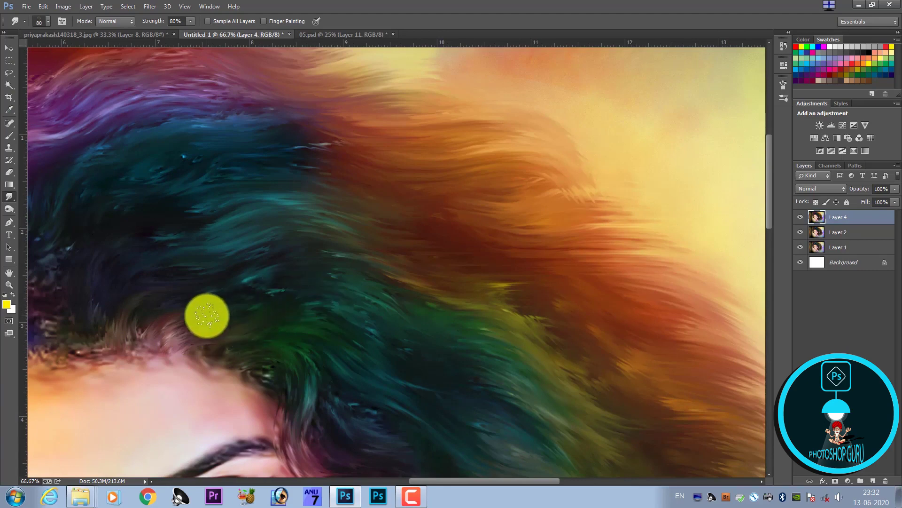
key("bracketright")
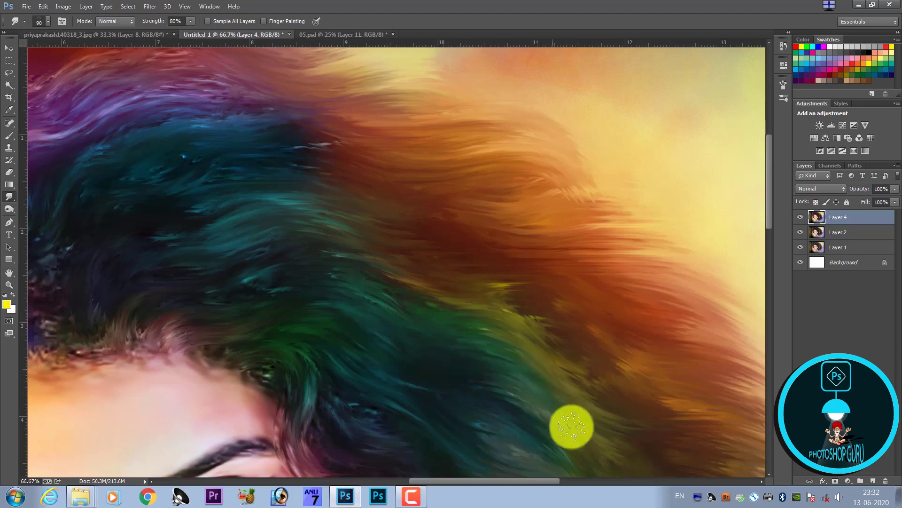
key("bracketright")
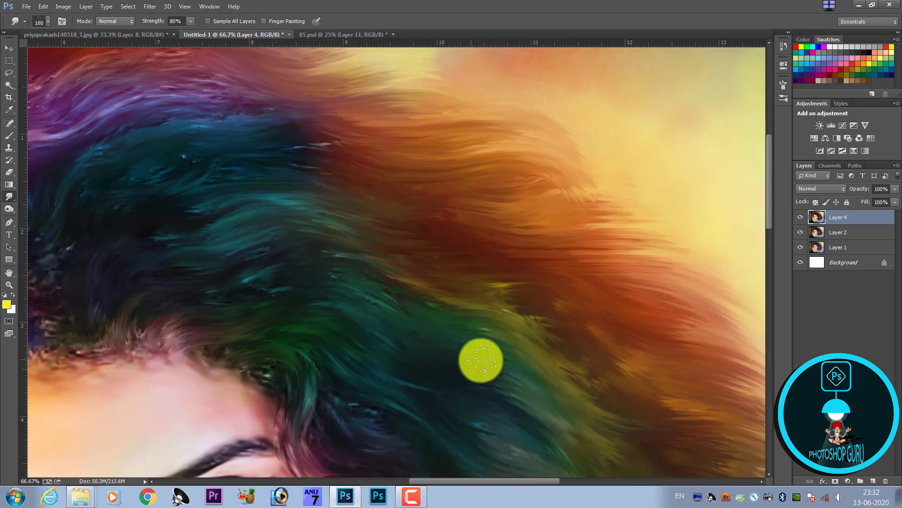
key("bracketright")
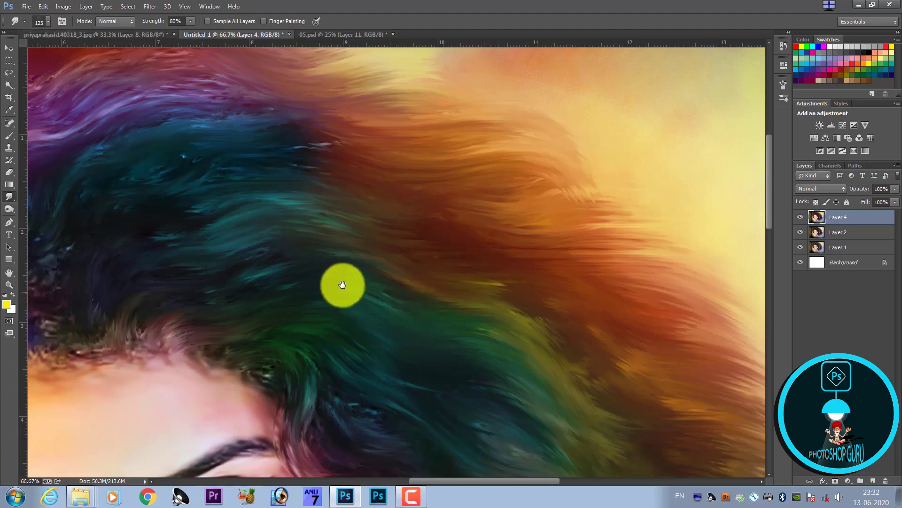
left_click_drag(343, 285, 328, 200)
key("bracketleft")
key("bracketleft")
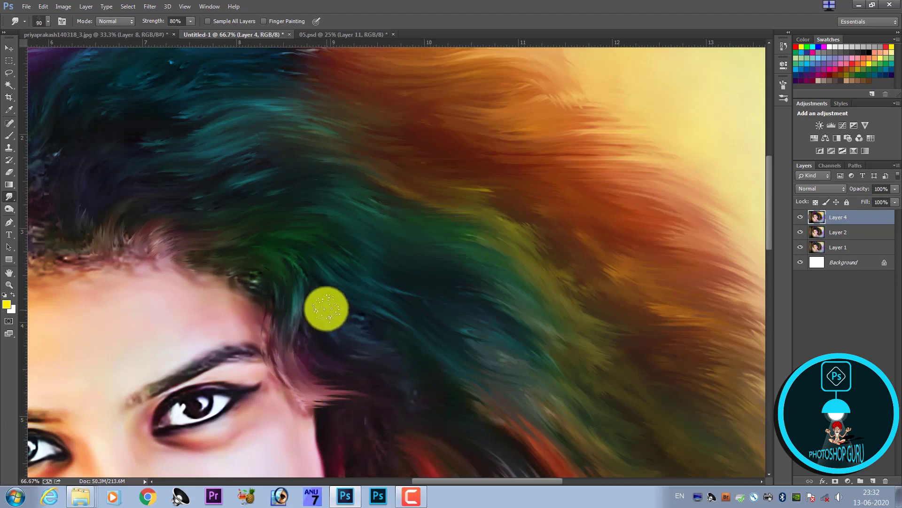
key("bracketright")
key("bracketright")
key("bracketright")
key("bracketright")
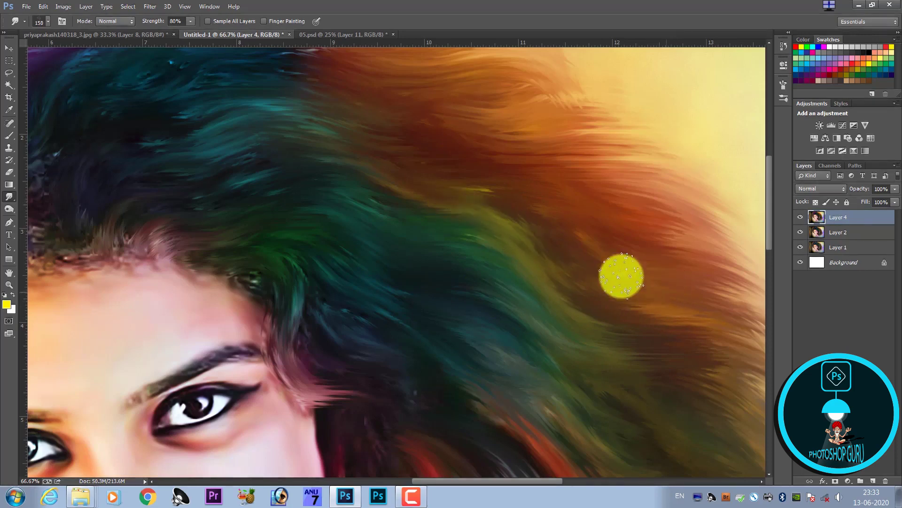
key("bracketright")
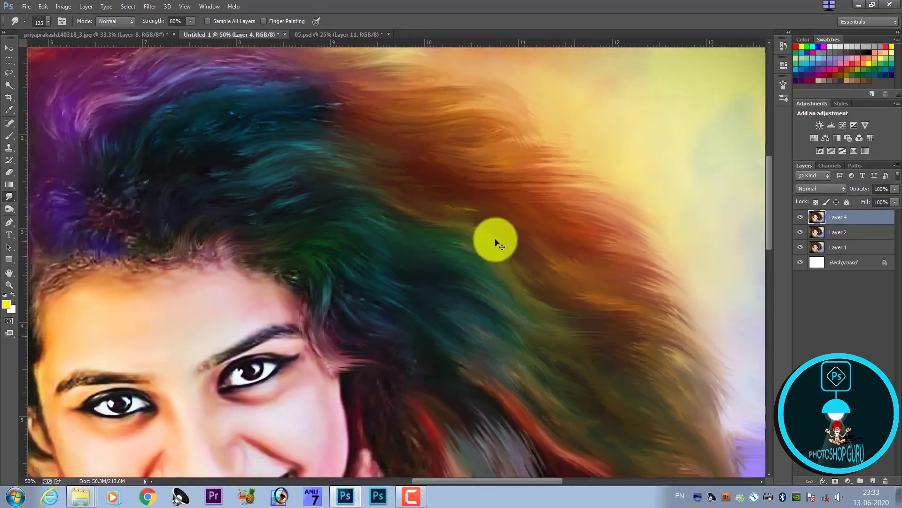
Smudge the right-side hair and its trailing tips into streaks blending with the purple background
scroll(494, 241, "down", 2)
scroll(479, 208, "up", 1)
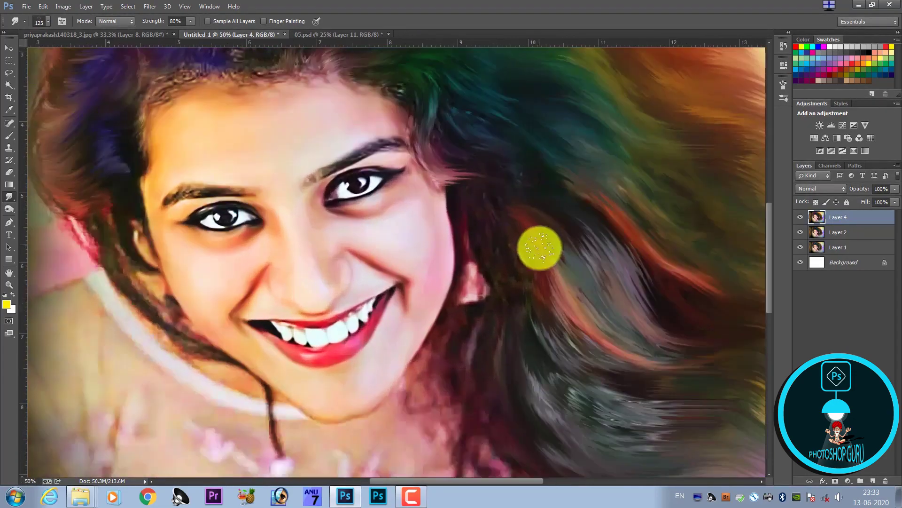
mouse_move(540, 246)
left_mouse_down()
mouse_move(449, 265)
mouse_move(433, 246)
left_mouse_up()
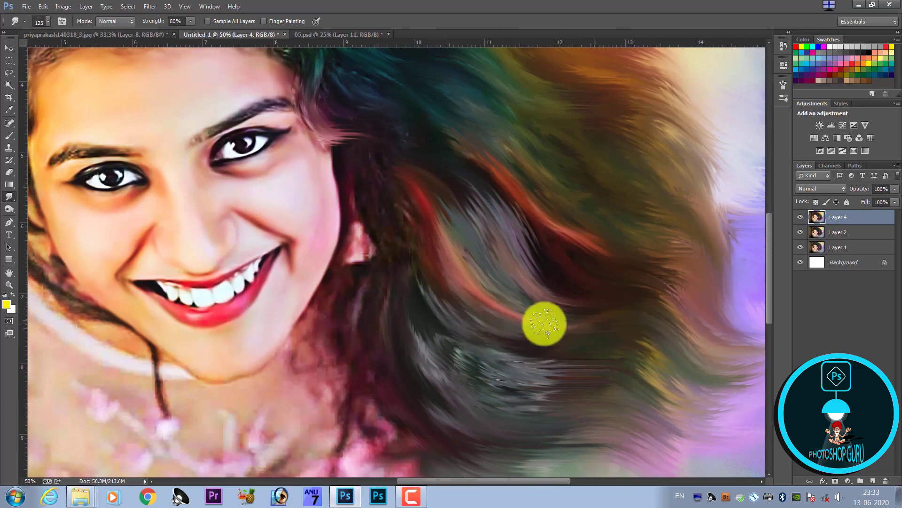
left_click_drag(661, 364, 342, 317)
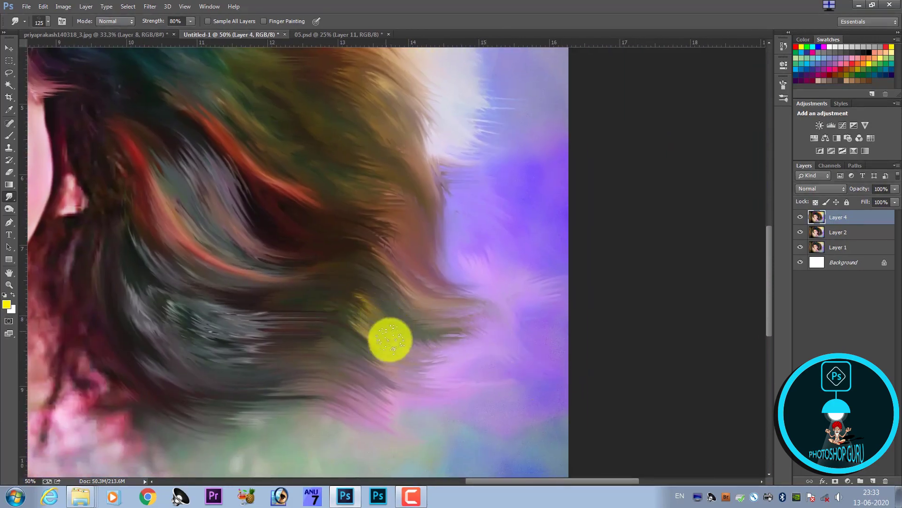
left_click_drag(292, 306, 312, 258)
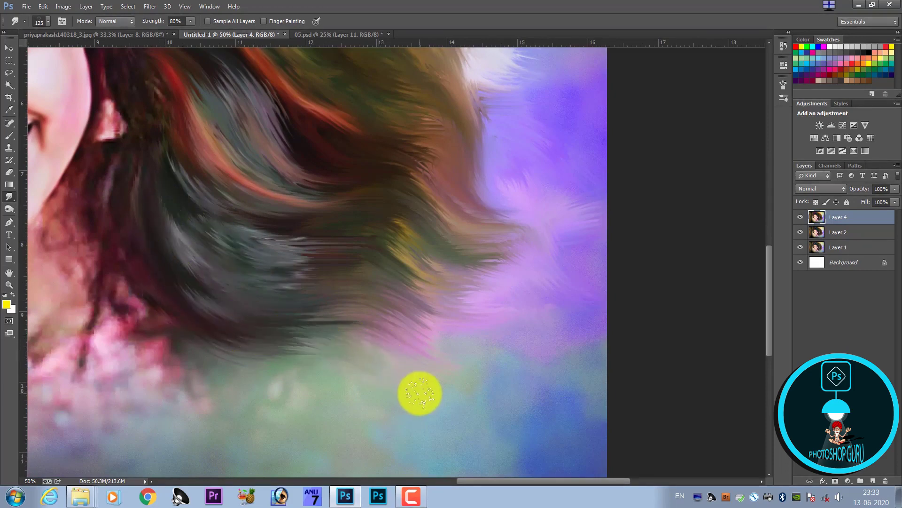
mouse_move(354, 353)
left_mouse_down()
mouse_move(288, 261)
mouse_move(389, 343)
mouse_move(441, 347)
left_mouse_up()
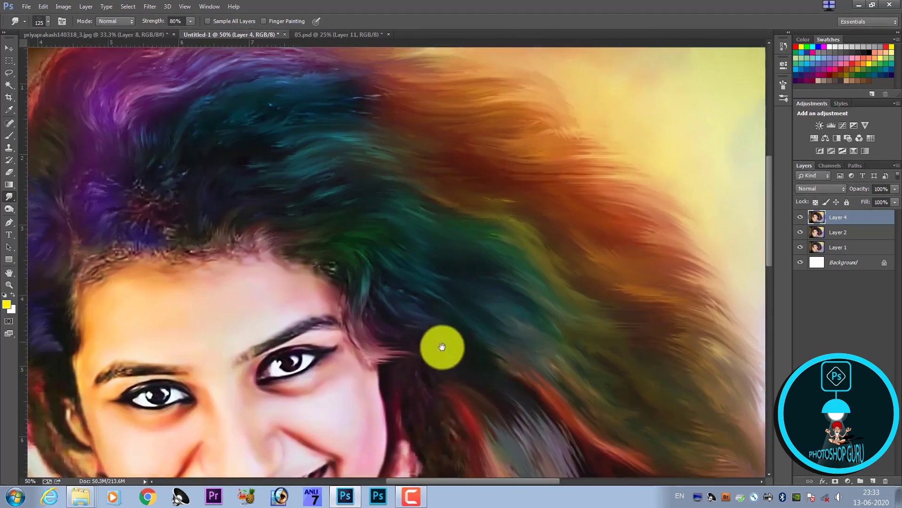
Zoom in on the purple hairline and set the smudge brush to about 70 px
left_click_drag(181, 250, 302, 260)
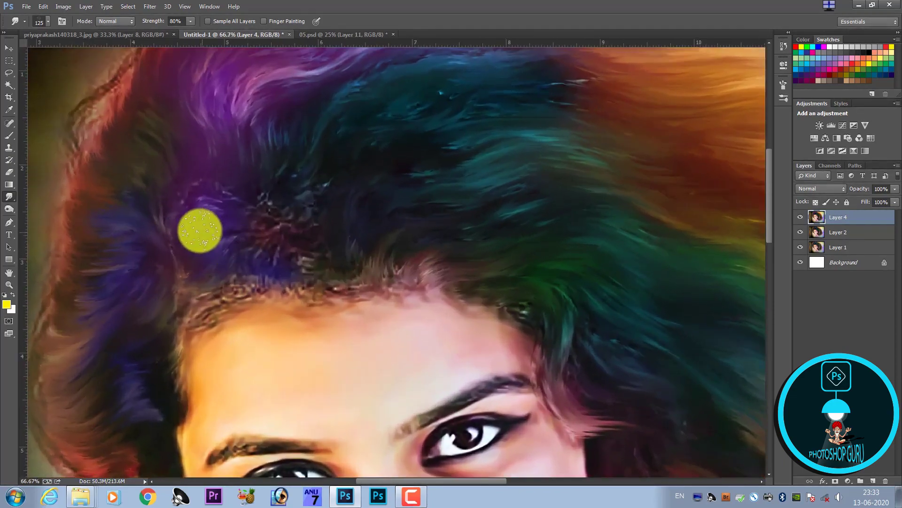
scroll(199, 227, "up", 1)
left_click_drag(199, 228, 343, 248)
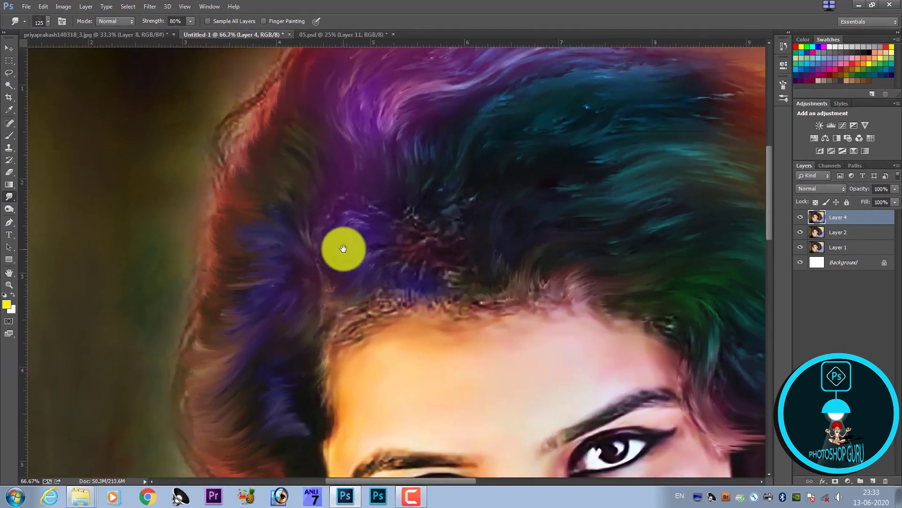
key("bracketleft")
key("bracketleft")
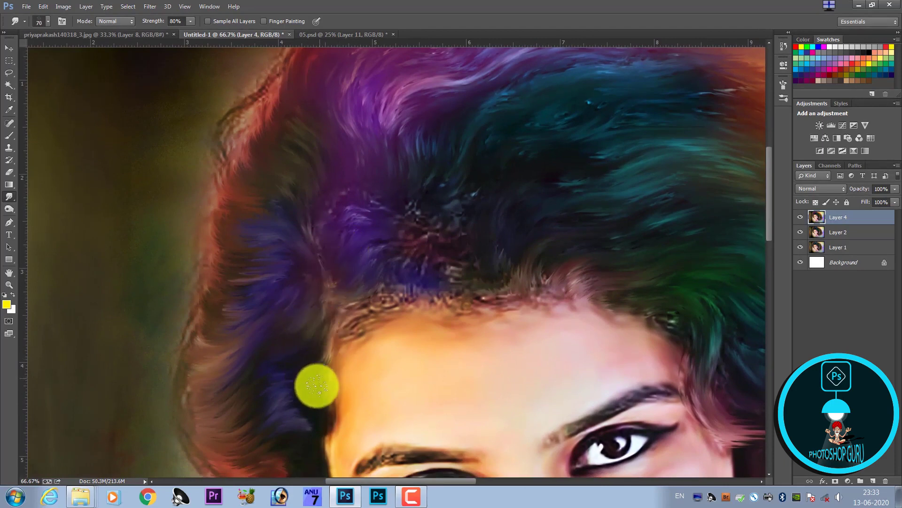
key("bracketleft")
key("bracketleft")
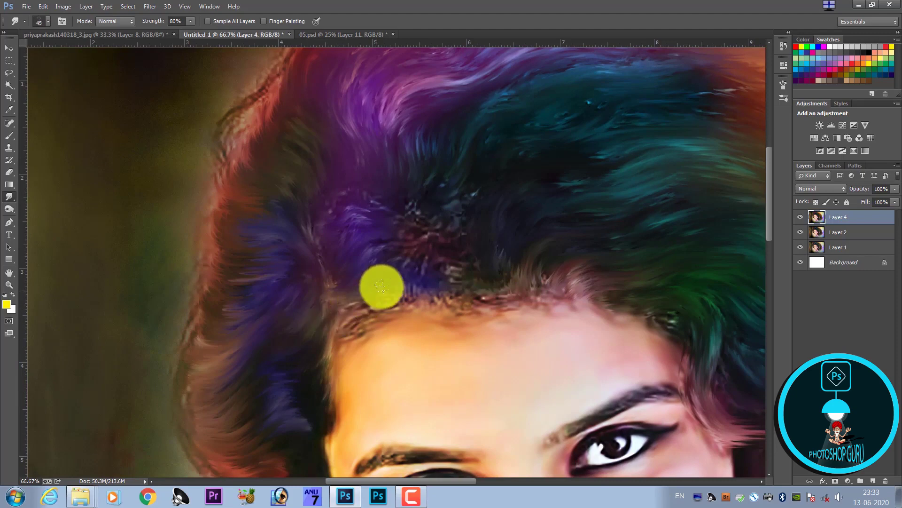
key("bracketright")
key("bracketright")
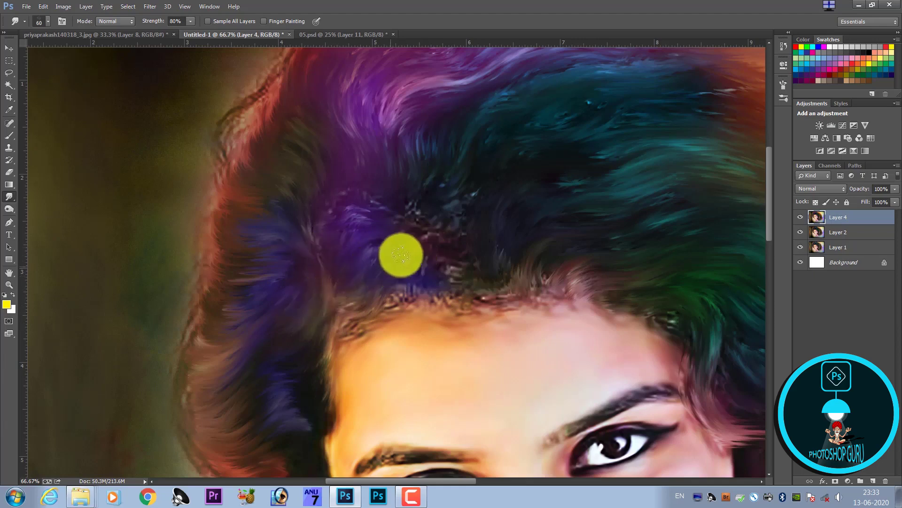
key("bracketright")
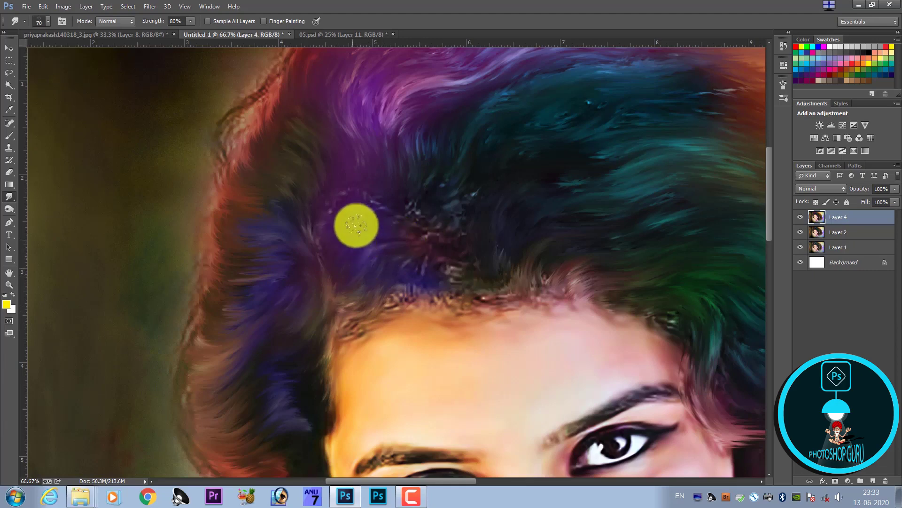
Smear the purple-blue hair along the hairline into soft blended strands
mouse_move(356, 226)
left_mouse_down()
mouse_move(348, 227)
mouse_move(399, 228)
mouse_move(375, 254)
mouse_move(427, 241)
mouse_move(421, 234)
left_mouse_up()
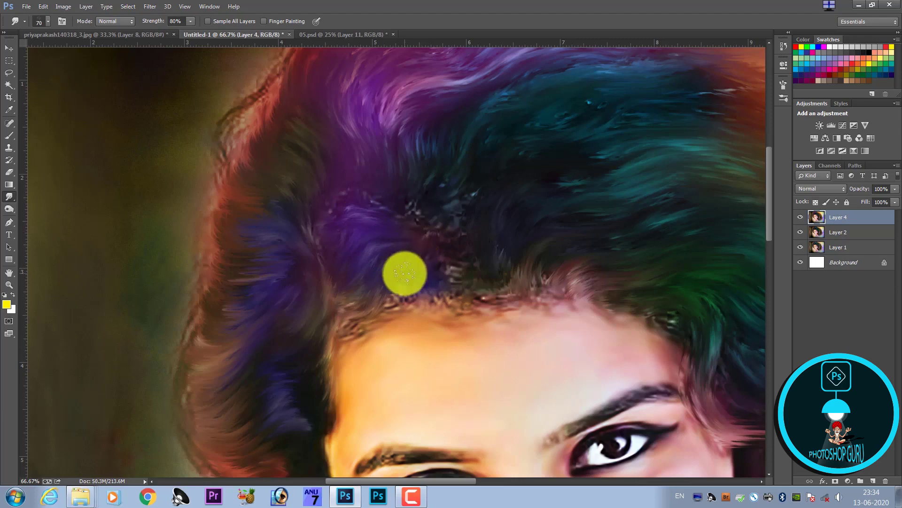
left_click_drag(405, 273, 369, 322)
left_click_drag(386, 285, 377, 292)
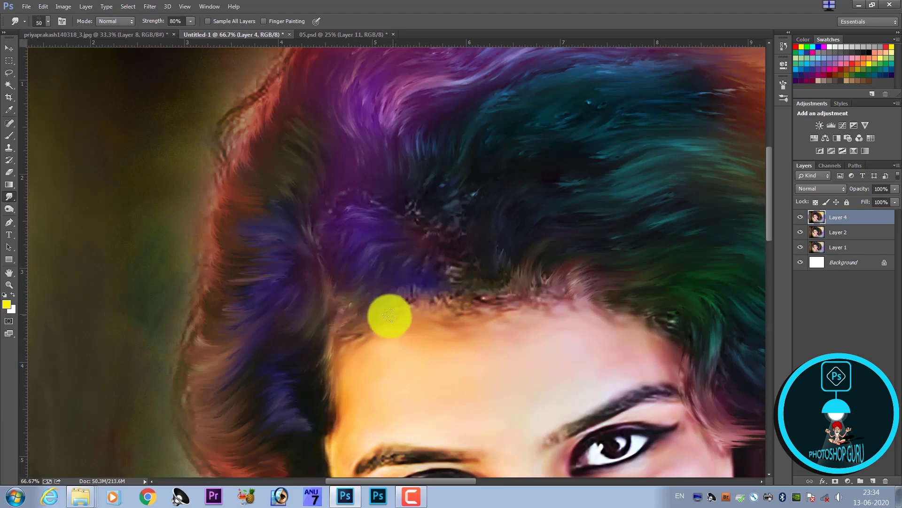
left_click_drag(434, 285, 456, 205)
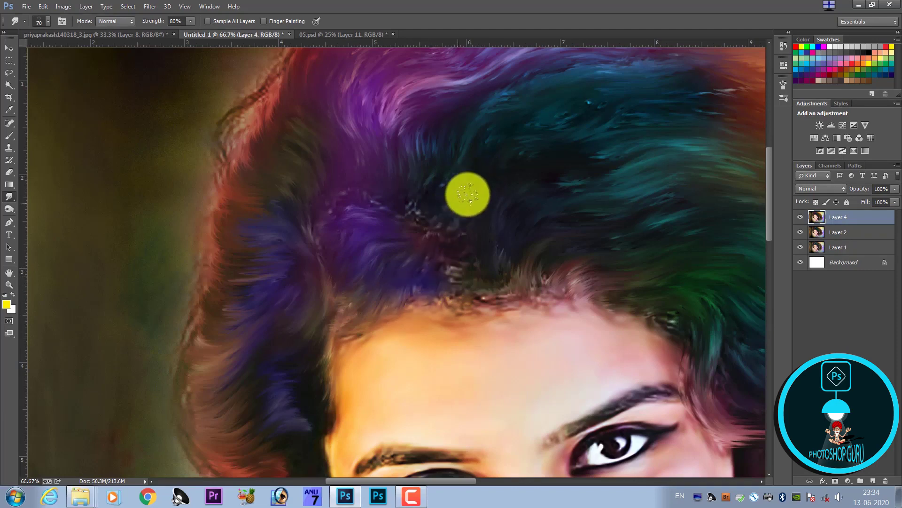
mouse_move(465, 239)
left_mouse_down()
mouse_move(467, 260)
mouse_move(459, 252)
mouse_move(455, 261)
mouse_move(474, 287)
mouse_move(515, 263)
left_mouse_up()
Zoom in close and push hair strands upward into painterly streaks with a smaller brush
key("ctrl+minus")
key("ctrl+minus")
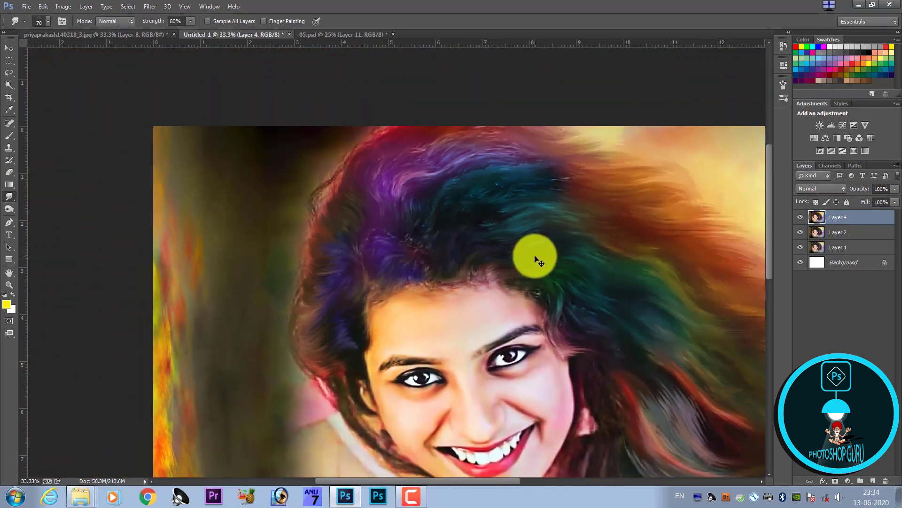
key("ctrl+plus")
key("ctrl+plus")
key("ctrl+plus")
key("ctrl+plus")
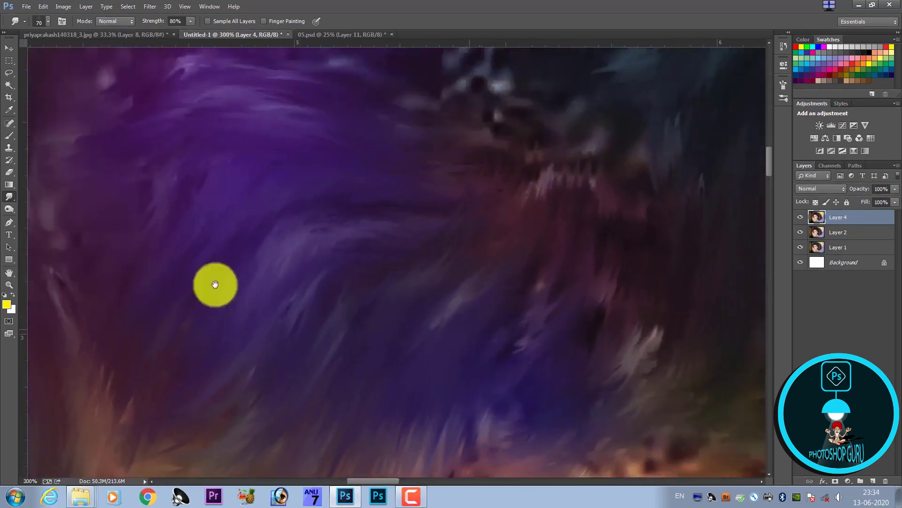
left_click_drag(215, 284, 253, 308)
key("bracketleft")
key("bracketleft")
key("bracketleft")
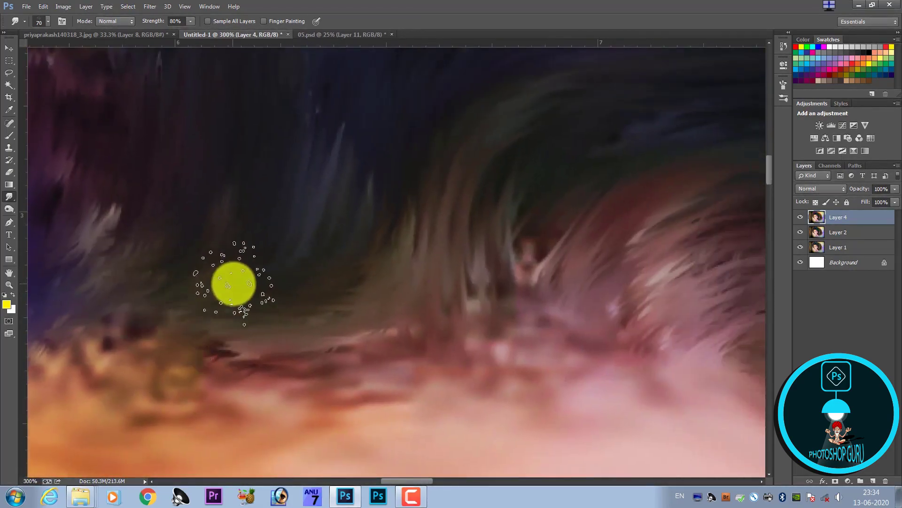
left_click_drag(167, 338, 233, 254)
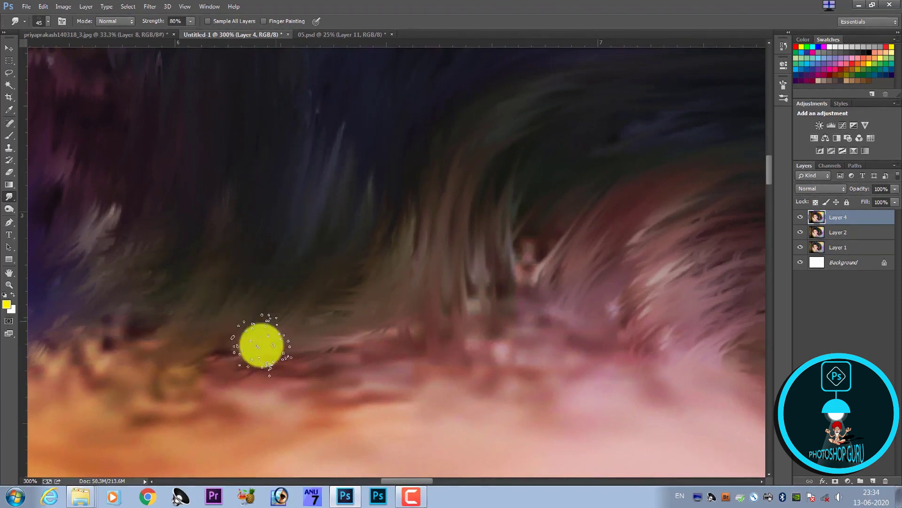
left_click_drag(262, 343, 353, 224)
left_click_drag(304, 354, 395, 189)
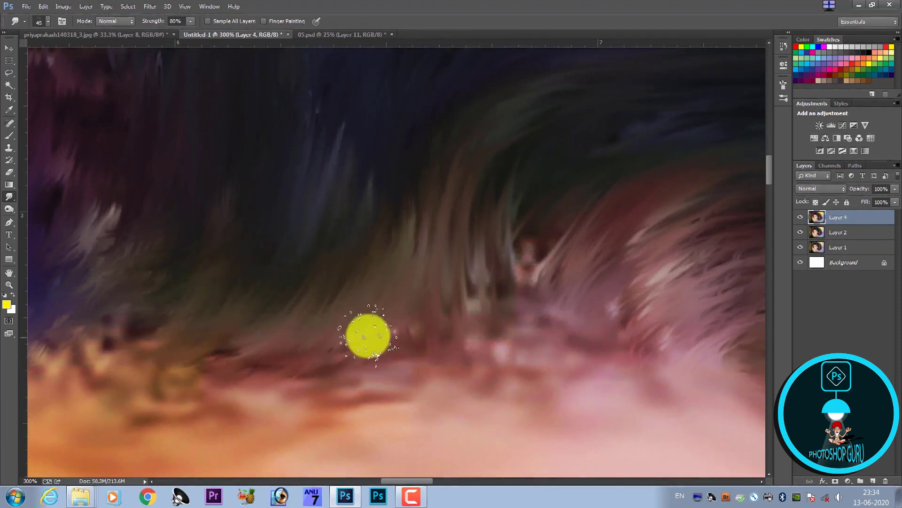
left_click_drag(367, 334, 417, 182)
Blend the central hairline strands upward into the dark hair above the forehead
key("ctrl+1")
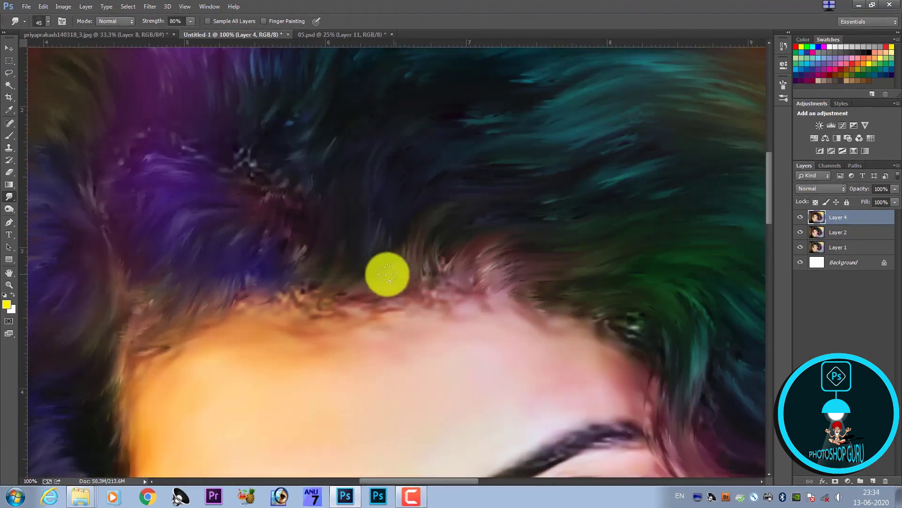
left_click_drag(376, 293, 407, 241)
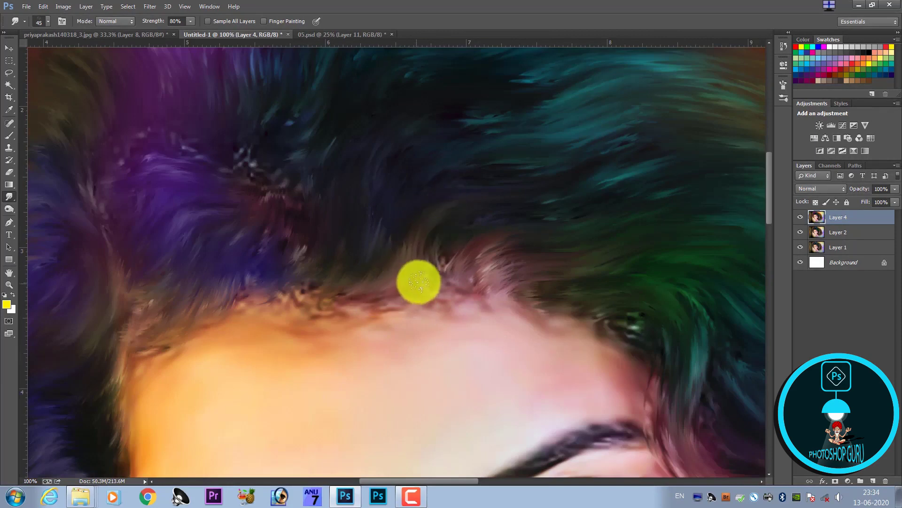
left_click_drag(417, 282, 467, 215)
left_click_drag(437, 270, 484, 213)
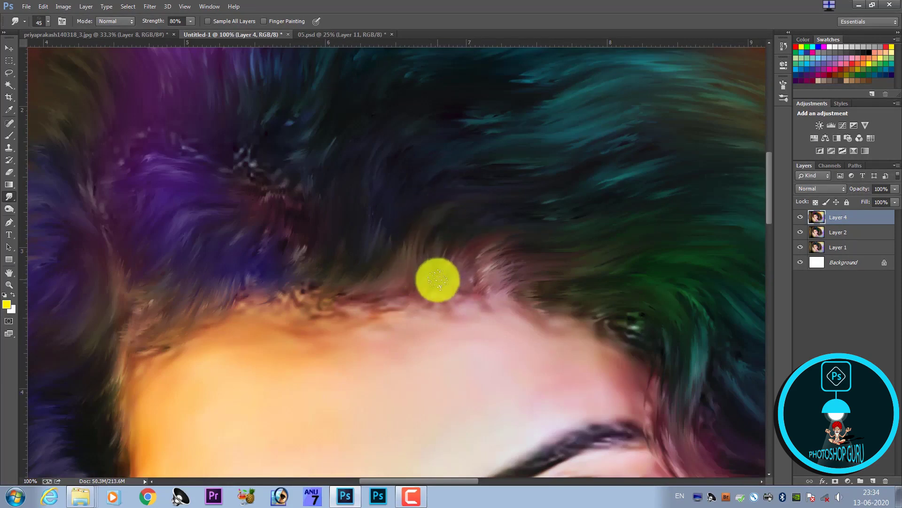
left_click_drag(437, 278, 516, 242)
left_click_drag(464, 286, 535, 254)
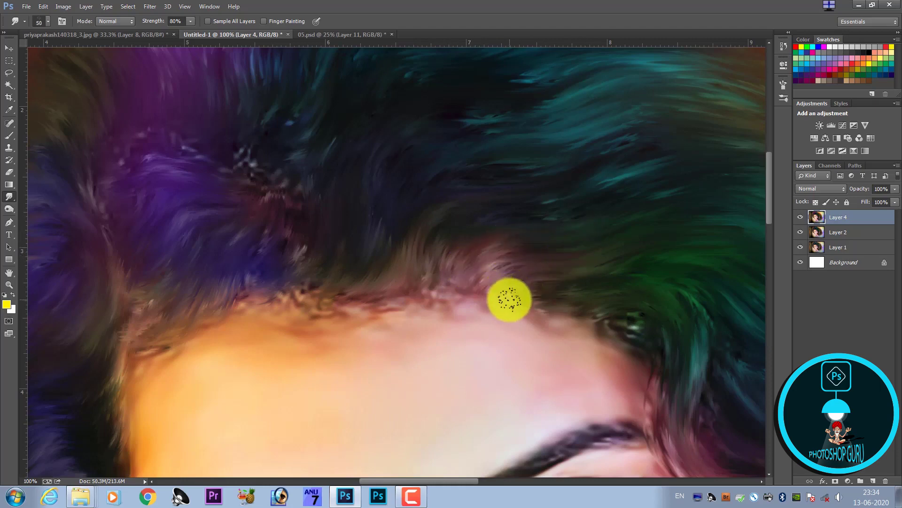
Sweep the hairline strands up and to the right into the hair
mouse_move(484, 278)
left_mouse_down()
mouse_move(517, 255)
mouse_move(578, 250)
left_mouse_up()
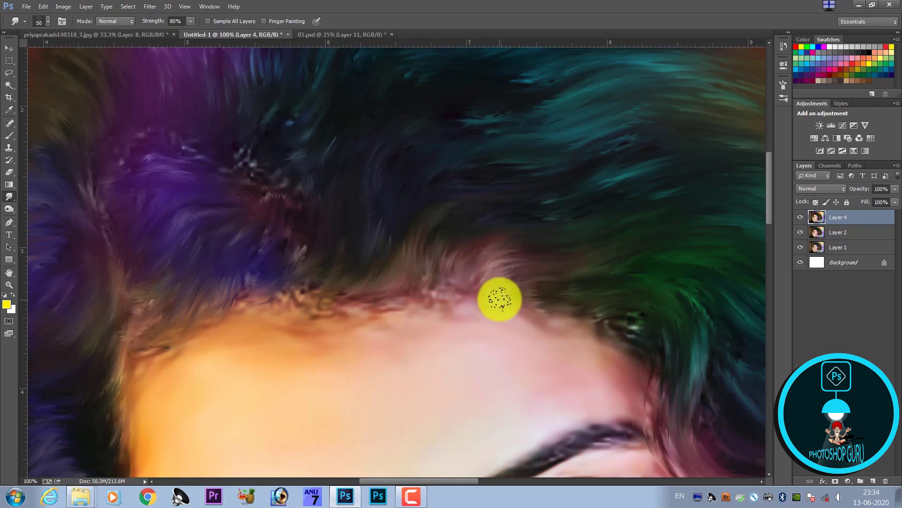
left_click_drag(498, 298, 611, 261)
left_click_drag(509, 292, 614, 250)
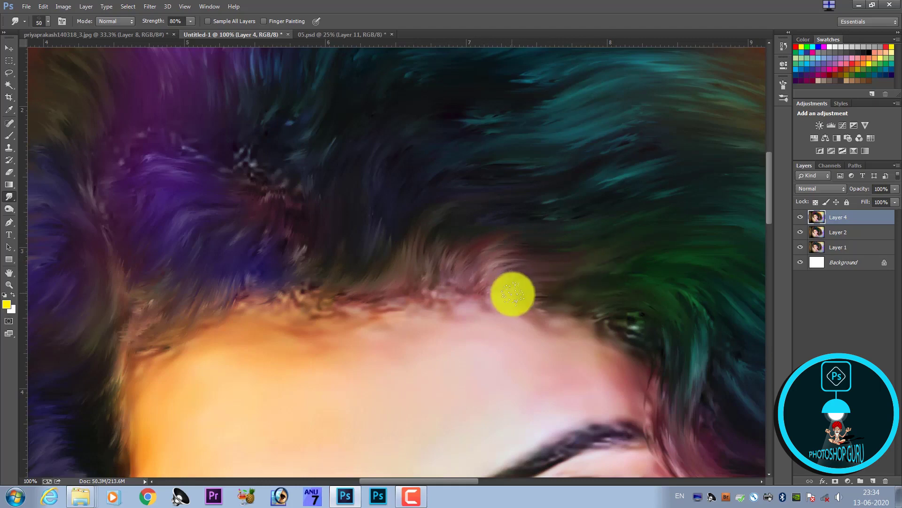
left_click_drag(509, 292, 639, 244)
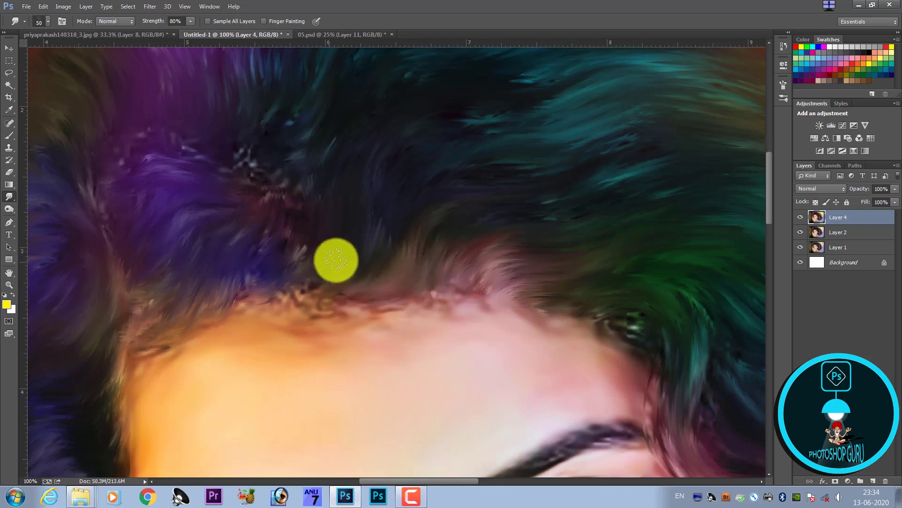
scroll(423, 244, "down", 1)
scroll(376, 207, "up", 2)
Enlarge the smudge brush and pan across the hair on top of the head
key("bracketleft")
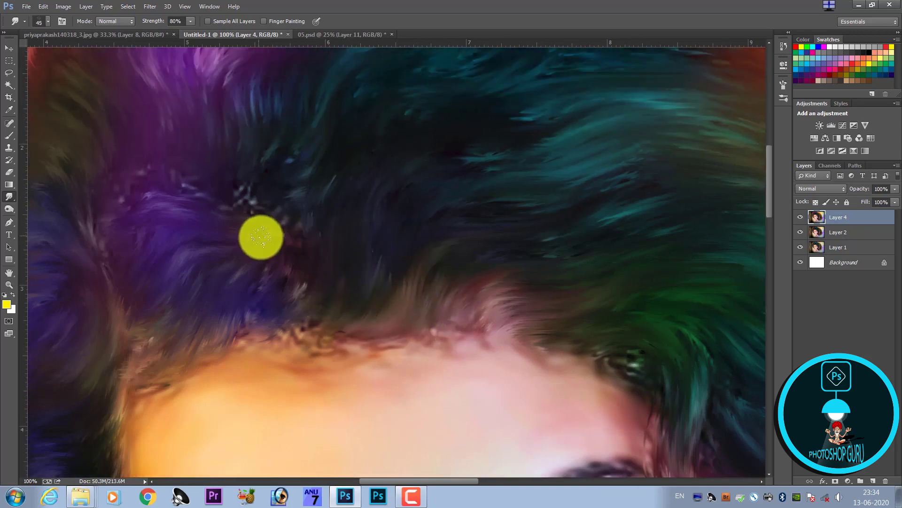
key("bracketright")
key("bracketright")
key("bracketright")
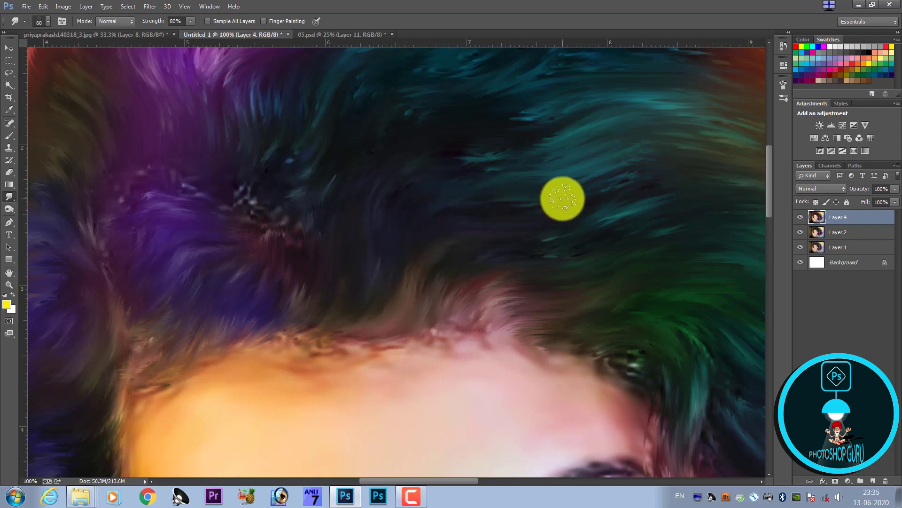
left_click_drag(541, 210, 423, 334)
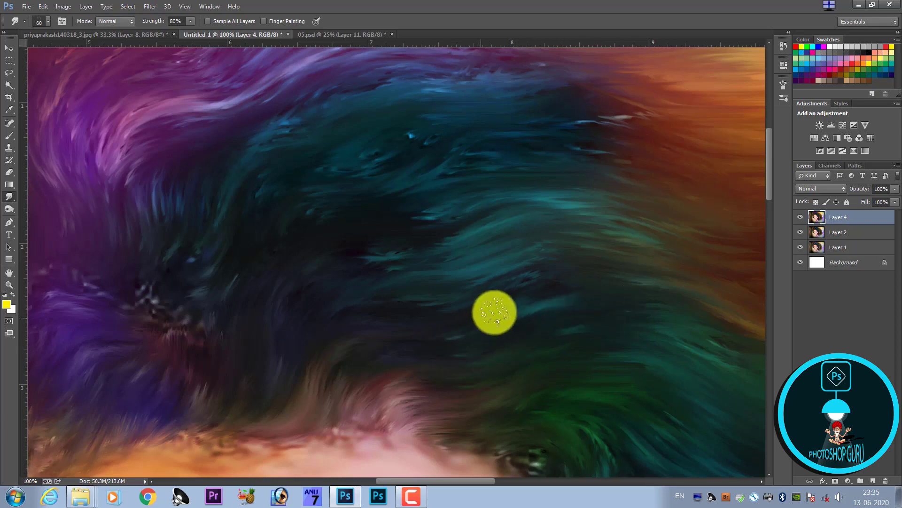
left_click_drag(519, 322, 471, 343)
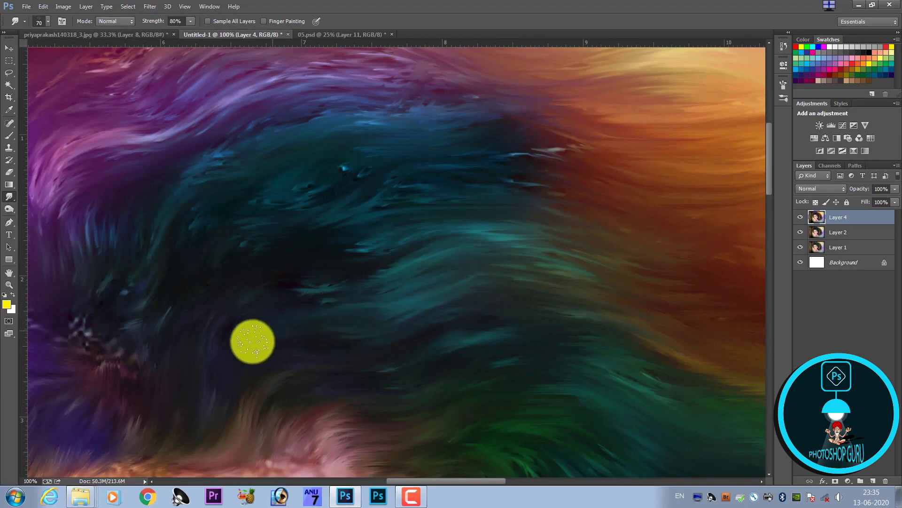
key("bracketright")
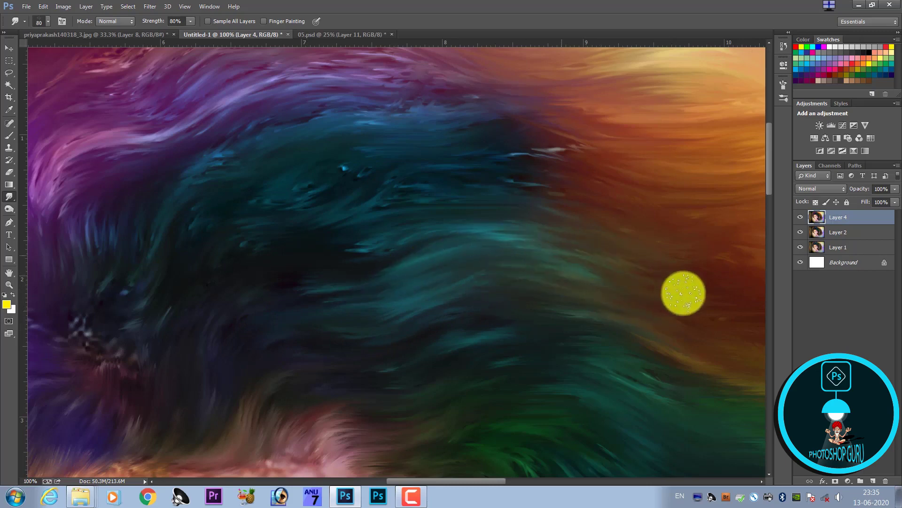
scroll(675, 268, "down", 1)
Smooth the purple crown strands into a lighter flowing streak and view the whole portrait
left_click_drag(530, 272, 283, 281)
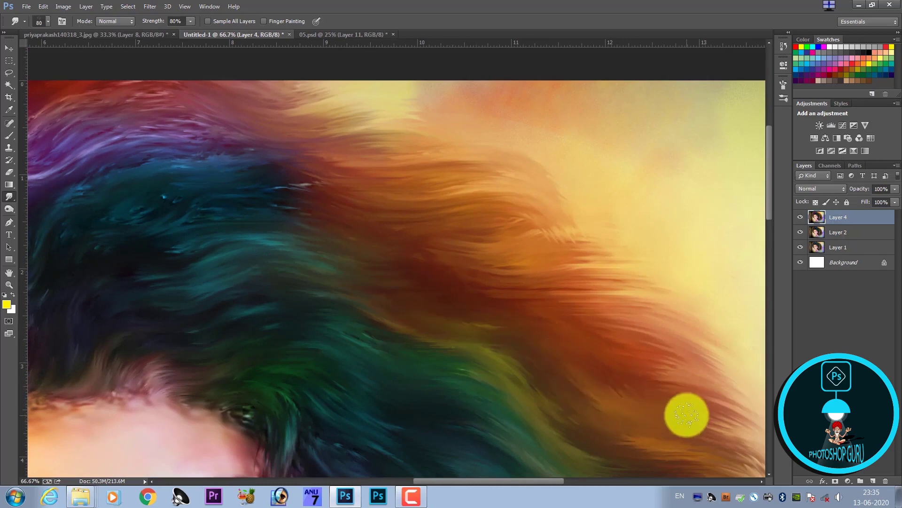
left_click_drag(653, 406, 572, 390)
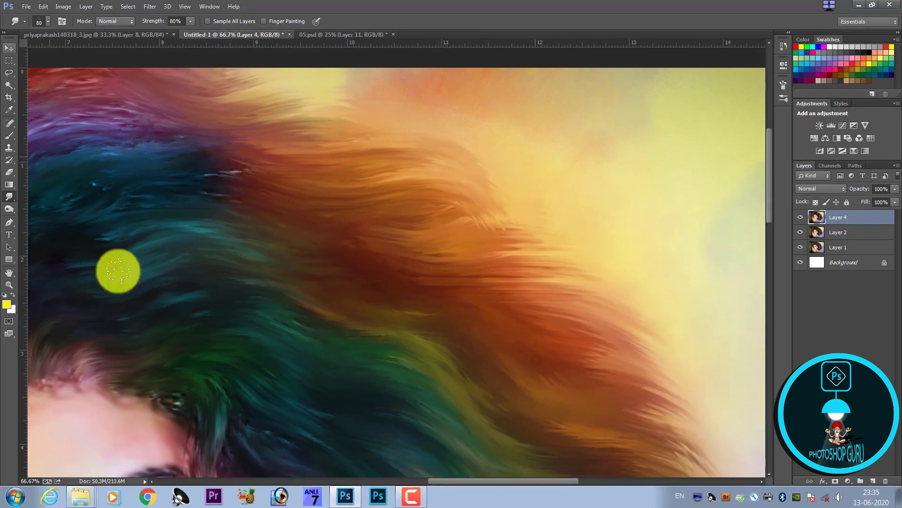
scroll(248, 336, "up", 5)
scroll(240, 254, "left", 3)
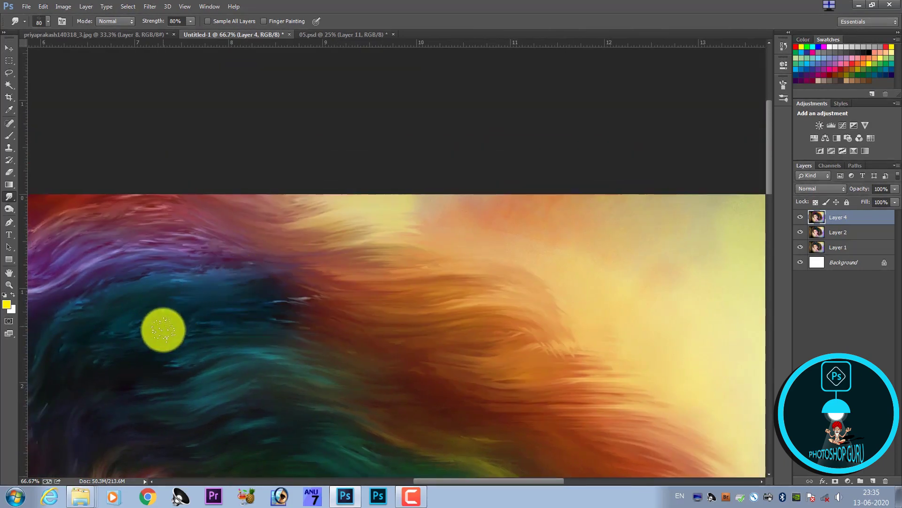
left_click_drag(181, 319, 288, 255)
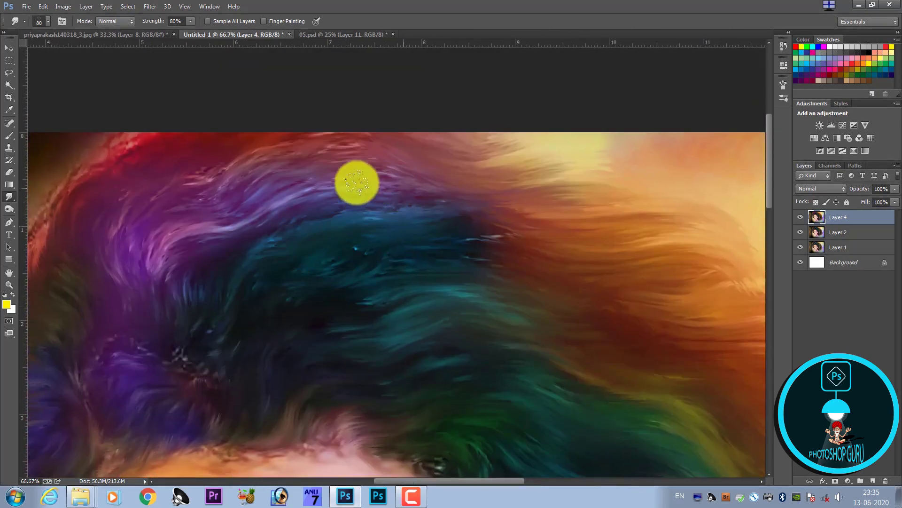
mouse_move(351, 182)
left_mouse_down()
mouse_move(158, 253)
mouse_move(167, 268)
left_mouse_up()
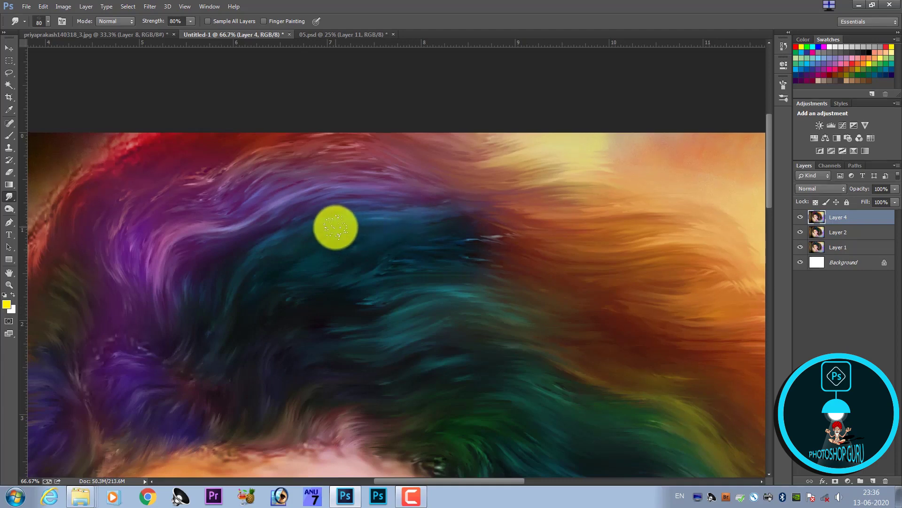
key("ctrl+minus")
key("ctrl+minus")
key("ctrl+minus")
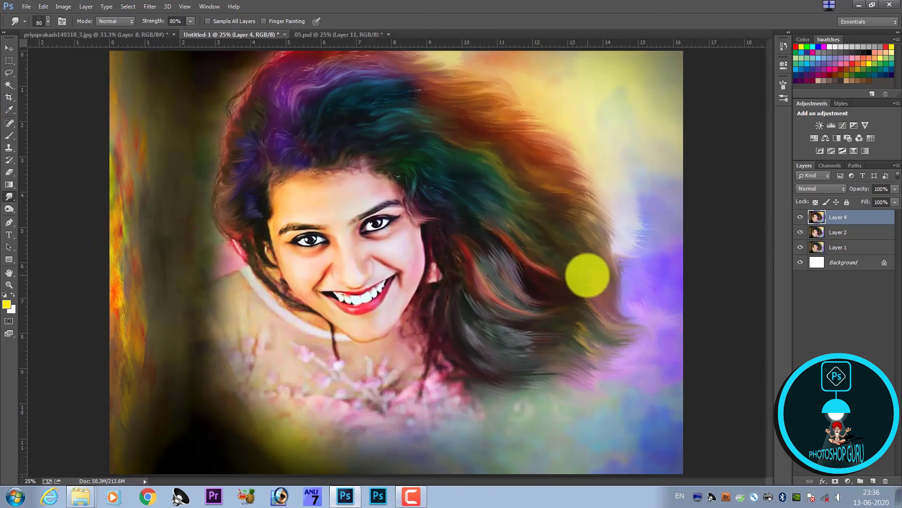
Sweep the brown and rose right-side strands outward into the purple background with a larger brush
key("ctrl+plus")
key("ctrl+plus")
key("ctrl+plus")
left_click_drag(598, 262, 338, 220)
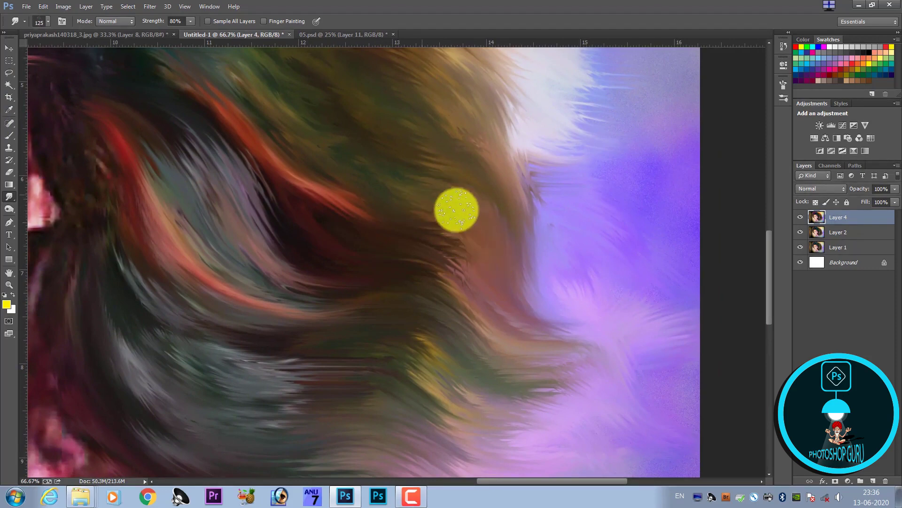
key("bracketright")
left_click_drag(467, 231, 523, 304)
mouse_move(440, 235)
left_mouse_down()
mouse_move(486, 308)
mouse_move(606, 319)
left_mouse_up()
left_click_drag(434, 247, 558, 319)
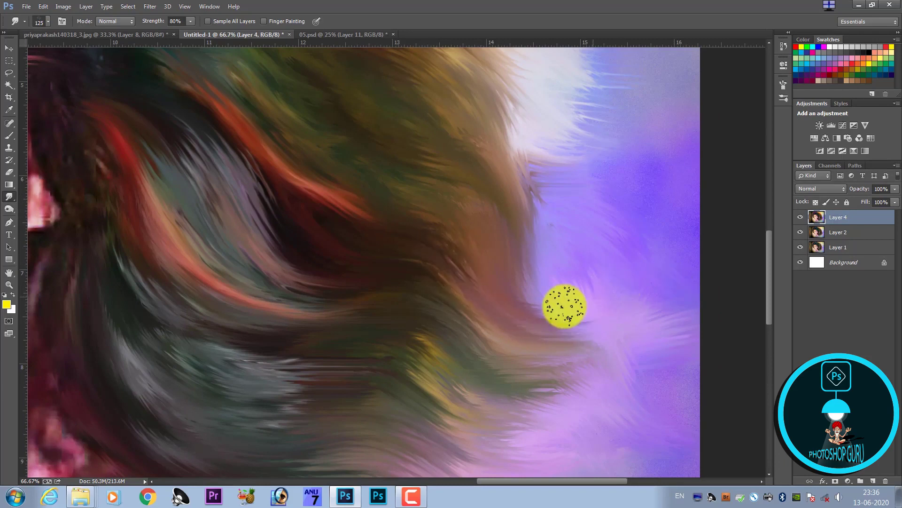
left_click_drag(489, 316, 629, 310)
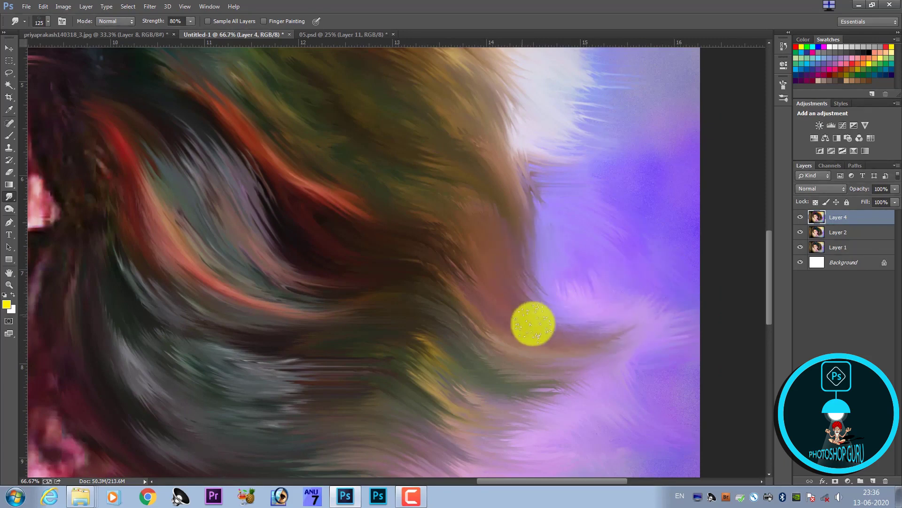
Check the whole portrait, then zoom back in on the orange hair at top right
key("ctrl+minus")
key("ctrl+minus")
key("ctrl+minus")
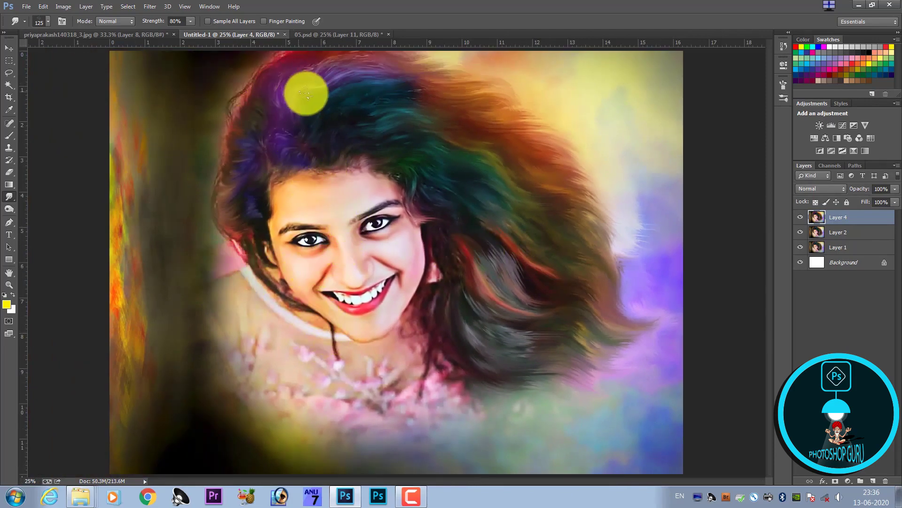
key("ctrl+plus")
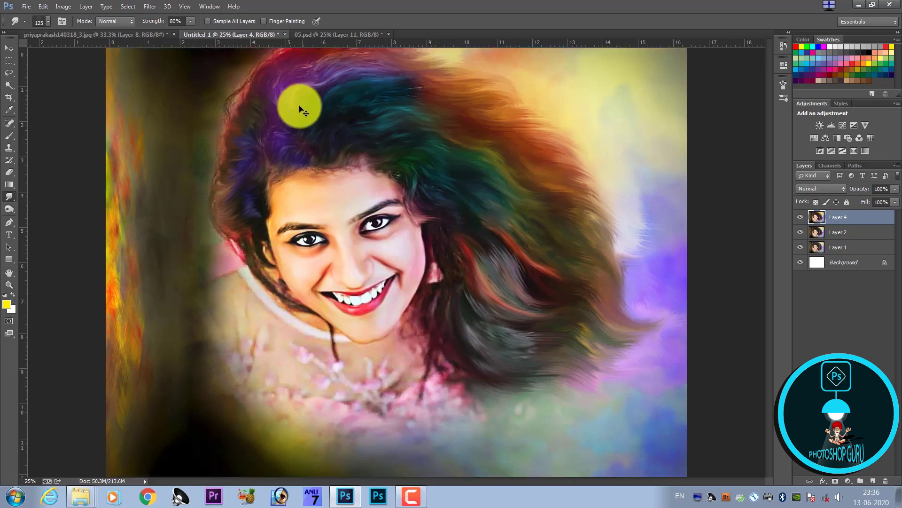
key("ctrl+plus")
key("ctrl+plus")
key("ctrl+plus")
mouse_move(300, 193)
left_mouse_down()
mouse_move(324, 254)
mouse_move(355, 246)
left_mouse_up()
left_click_drag(355, 123, 354, 197)
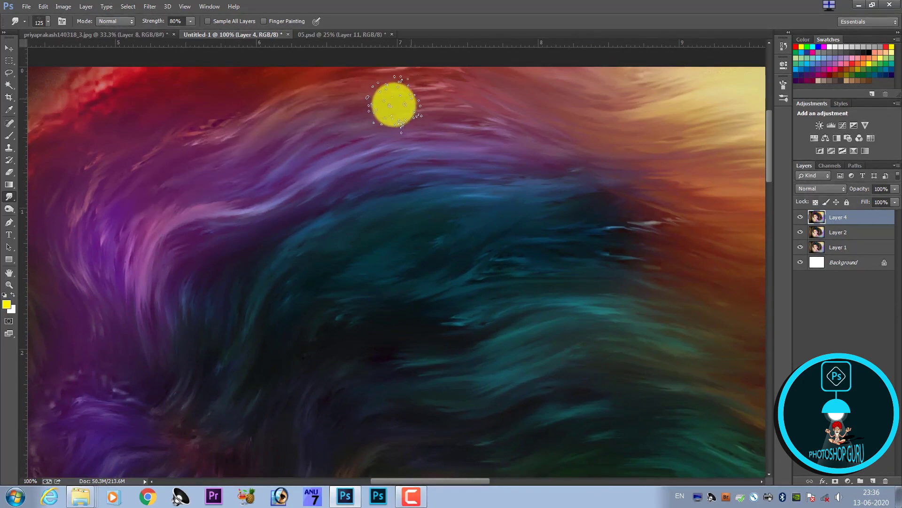
left_click_drag(594, 142, 391, 201)
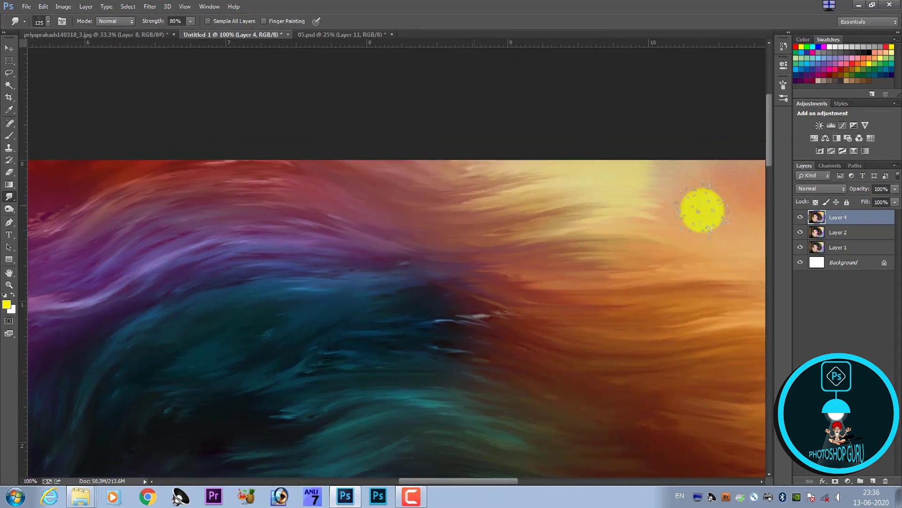
left_click_drag(605, 212, 384, 202)
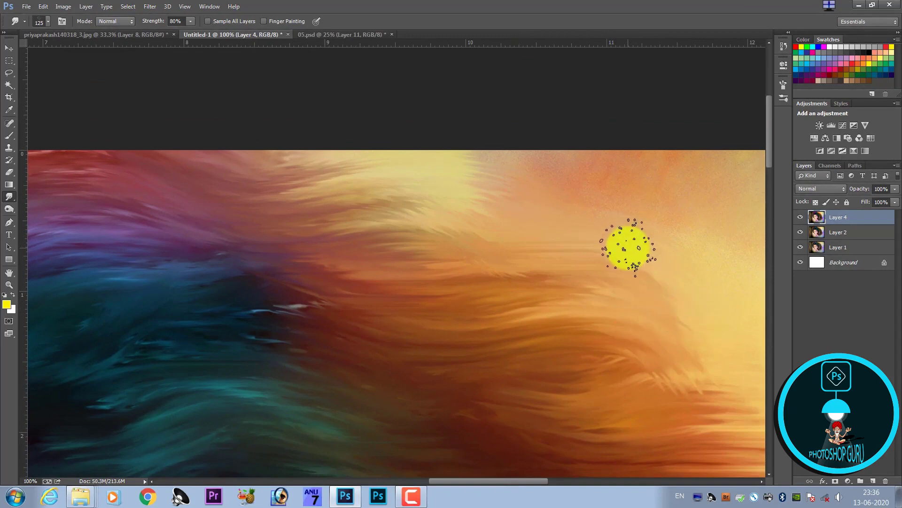
scroll(545, 216, "down", 1)
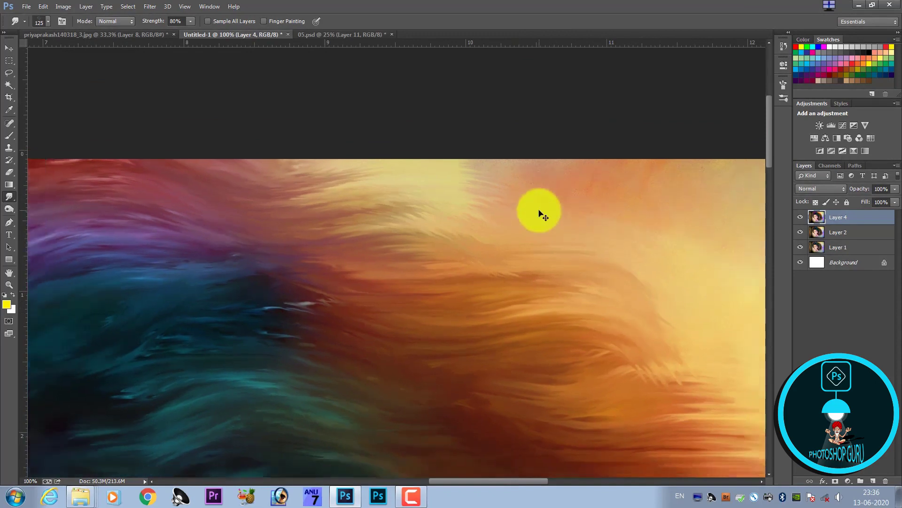
scroll(541, 212, "down", 2)
scroll(540, 212, "down", 2)
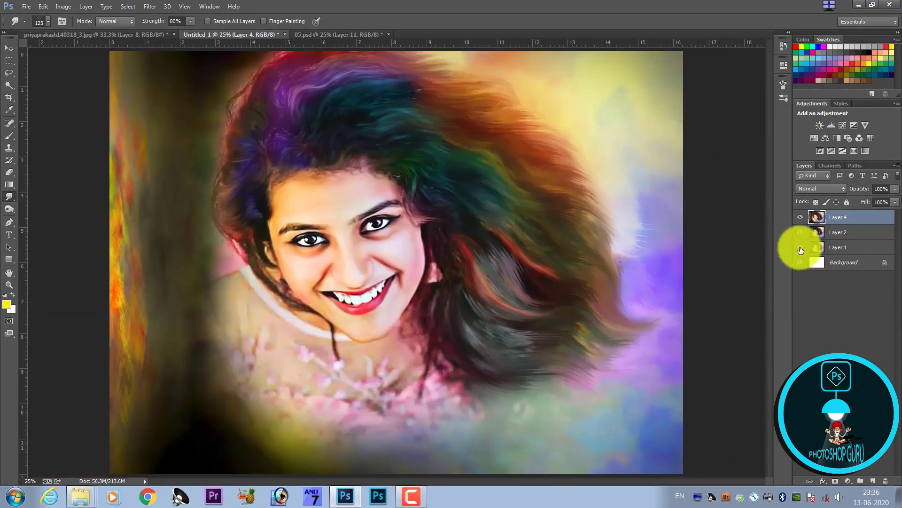
Toggle Layer 4 to compare against the original, then hide Layer 2
left_click(800, 218)
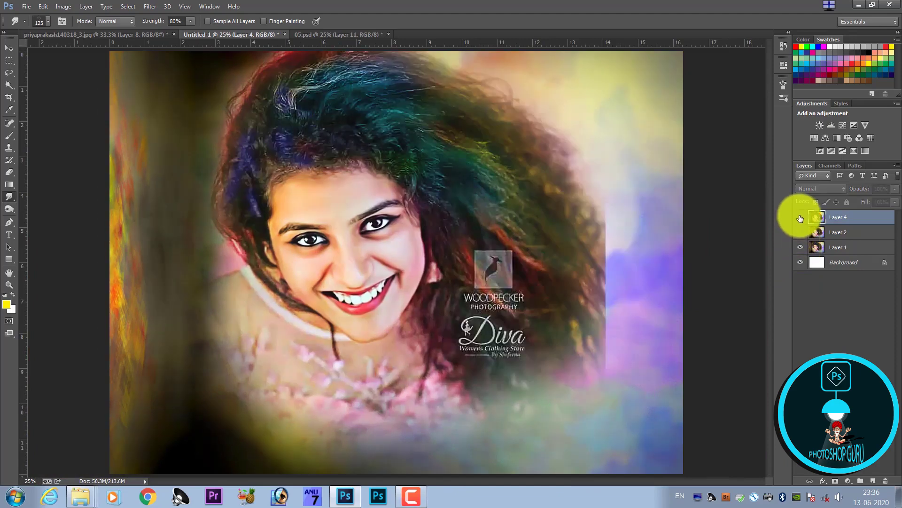
left_click(800, 218)
left_click(800, 231)
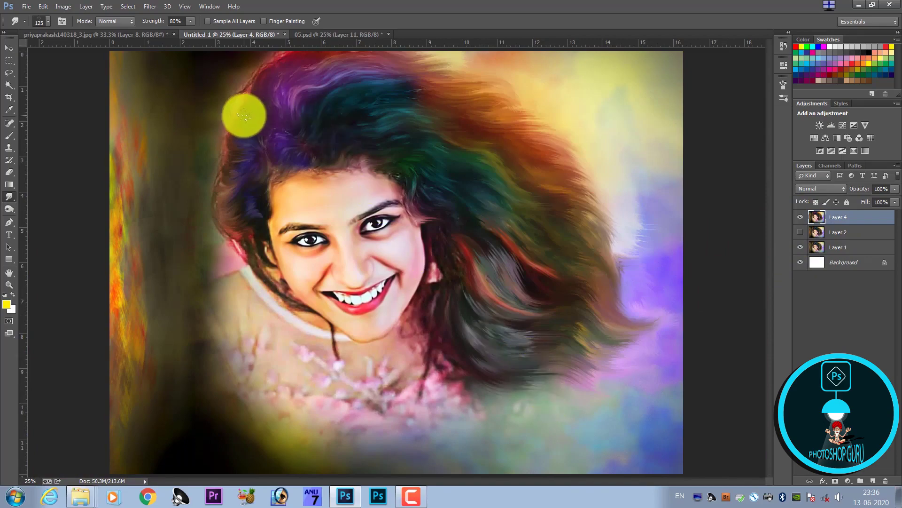
Zoom to 100% on the purple hair's left edge and bring up the Dodge tool flyout
key("ctrl+plus")
key("ctrl+plus")
key("ctrl+plus")
key("ctrl+plus")
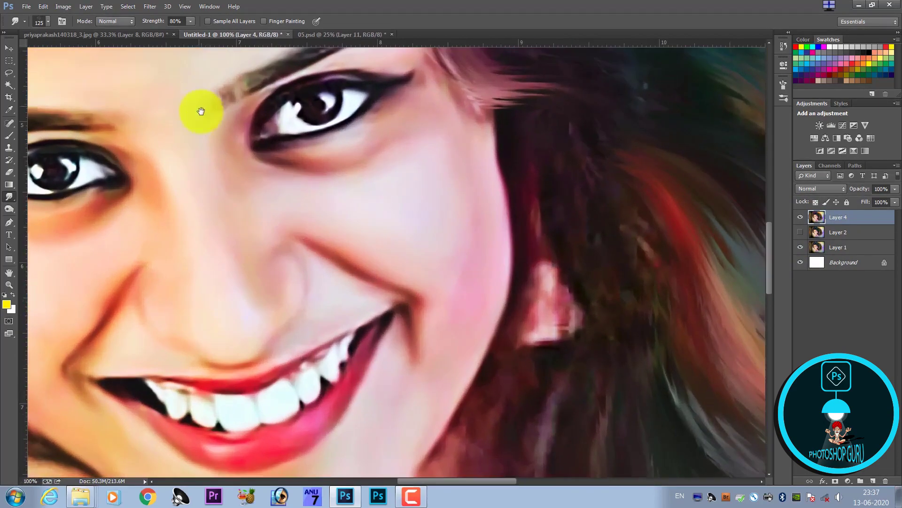
mouse_move(201, 111)
left_mouse_down()
mouse_move(363, 244)
mouse_move(705, 404)
left_mouse_up()
left_click_drag(258, 228, 306, 320)
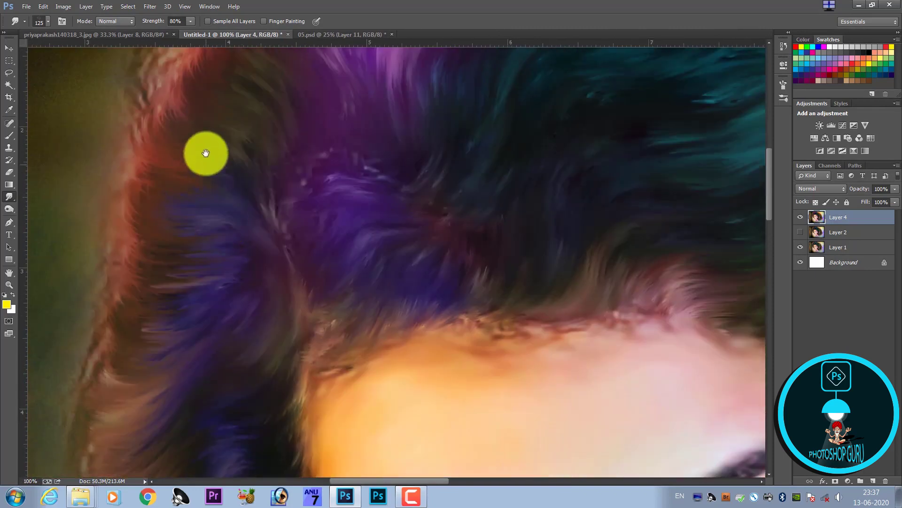
left_click_drag(208, 152, 213, 165)
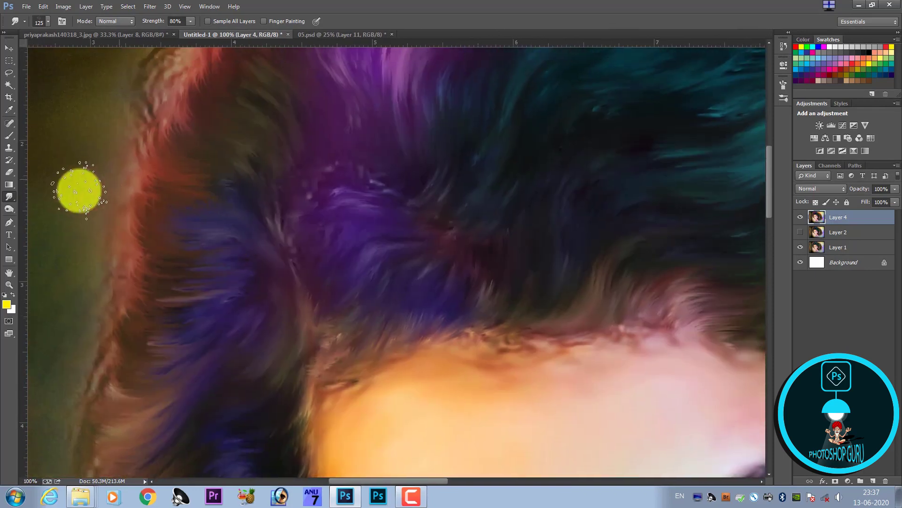
right_click(12, 210)
Dodge the orange left hair edge with a larger Midtones, 50% exposure brush
left_click(64, 208)
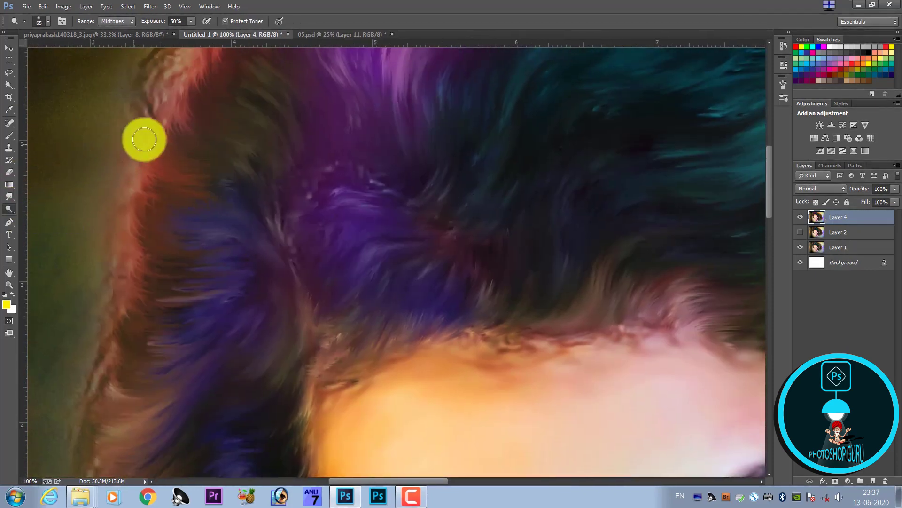
mouse_move(144, 140)
left_mouse_down()
mouse_move(202, 85)
mouse_move(147, 202)
mouse_move(191, 101)
mouse_move(133, 277)
mouse_move(173, 167)
mouse_move(167, 278)
mouse_move(157, 228)
mouse_move(122, 377)
mouse_move(138, 266)
left_mouse_up()
key("bracketright")
key("bracketright")
key("bracketright")
left_click_drag(139, 267, 121, 402)
scroll(126, 375, "down", 1)
scroll(141, 343, "down", 1)
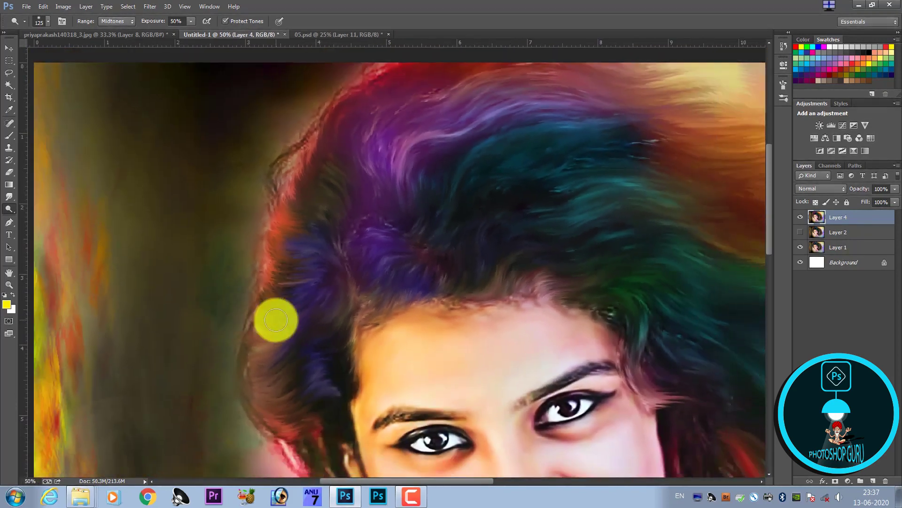
Brighten the hair near the left temple and the purple and blue strands toward the crown
mouse_move(256, 354)
left_mouse_down()
mouse_move(267, 419)
mouse_move(312, 121)
mouse_move(311, 145)
mouse_move(319, 148)
mouse_move(282, 232)
mouse_move(271, 313)
mouse_move(312, 284)
mouse_move(316, 266)
mouse_move(304, 323)
mouse_move(317, 371)
mouse_move(375, 229)
mouse_move(367, 157)
mouse_move(388, 125)
mouse_move(328, 181)
mouse_move(335, 168)
mouse_move(332, 188)
mouse_move(303, 221)
mouse_move(339, 170)
mouse_move(306, 258)
mouse_move(304, 346)
left_mouse_up()
mouse_move(301, 378)
left_mouse_down()
mouse_move(304, 401)
mouse_move(278, 365)
mouse_move(323, 395)
mouse_move(282, 298)
mouse_move(267, 374)
mouse_move(288, 309)
mouse_move(323, 353)
mouse_move(333, 270)
mouse_move(347, 394)
left_mouse_up()
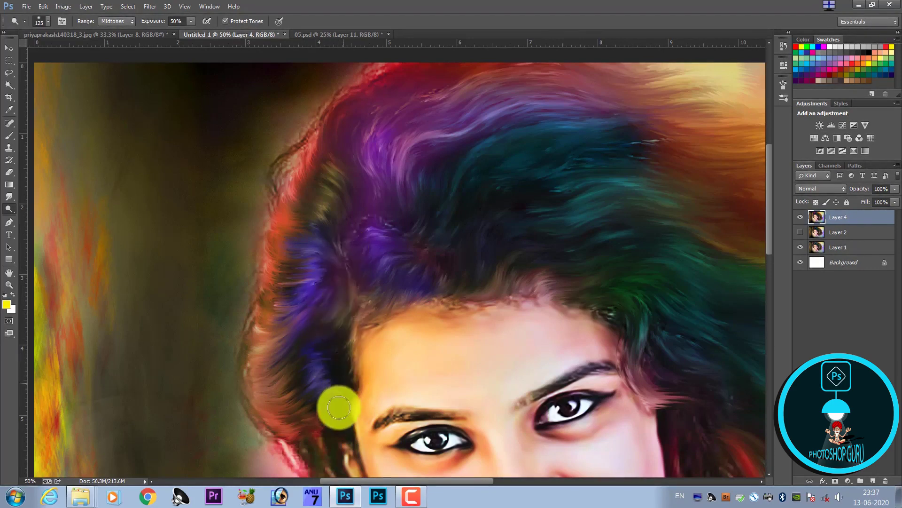
mouse_move(351, 344)
left_mouse_down()
mouse_move(396, 270)
mouse_move(383, 185)
mouse_move(423, 136)
mouse_move(354, 154)
mouse_move(328, 204)
mouse_move(323, 176)
mouse_move(316, 248)
mouse_move(291, 322)
mouse_move(275, 332)
left_mouse_up()
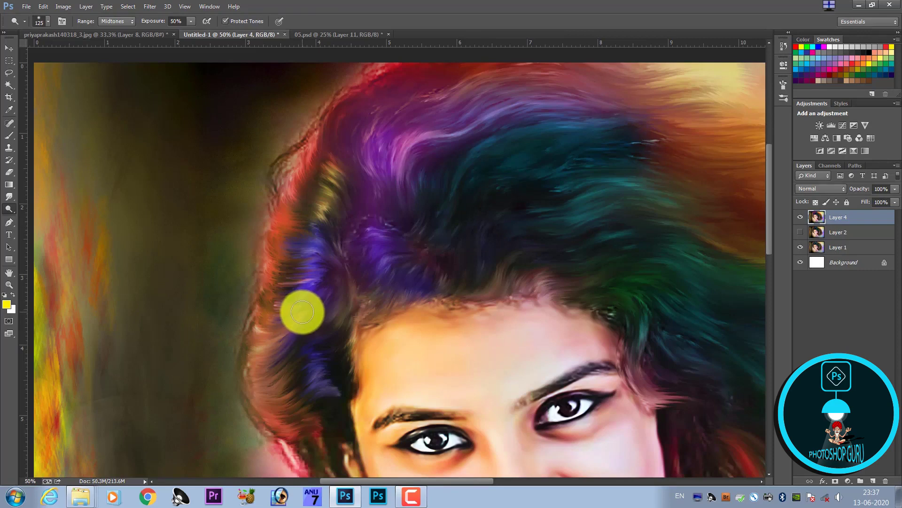
mouse_move(302, 312)
left_mouse_down()
mouse_move(411, 242)
mouse_move(311, 241)
mouse_move(292, 334)
mouse_move(312, 228)
mouse_move(301, 261)
left_mouse_up()
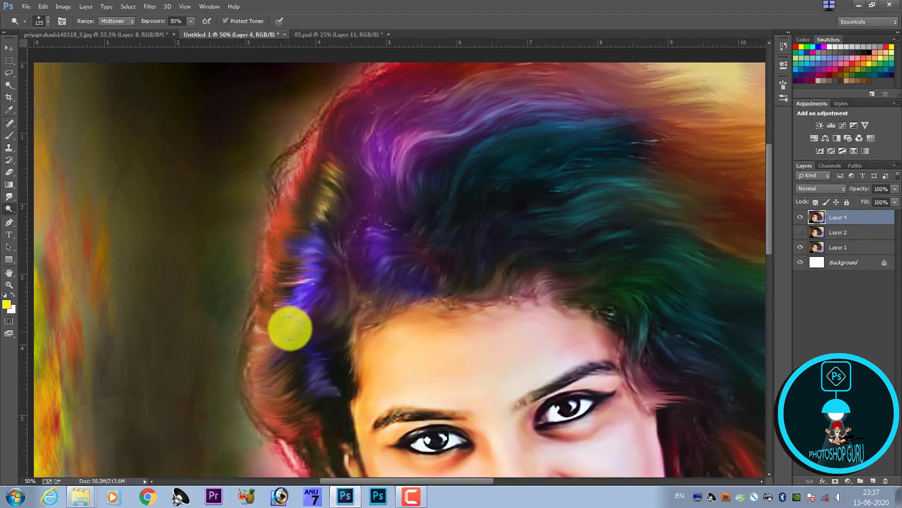
left_click_drag(290, 328, 357, 294)
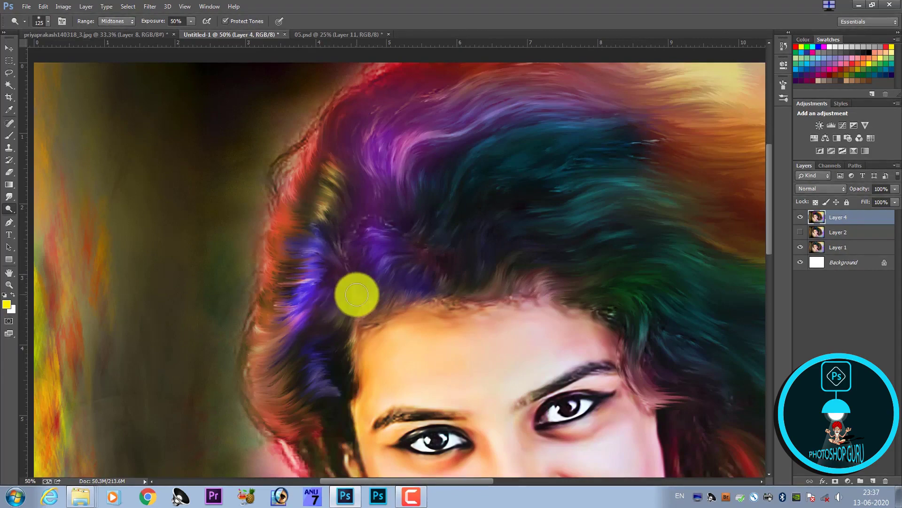
Dodge the dark strands across the top of the hair, adjusting brush size between strokes
key("ctrl+minus")
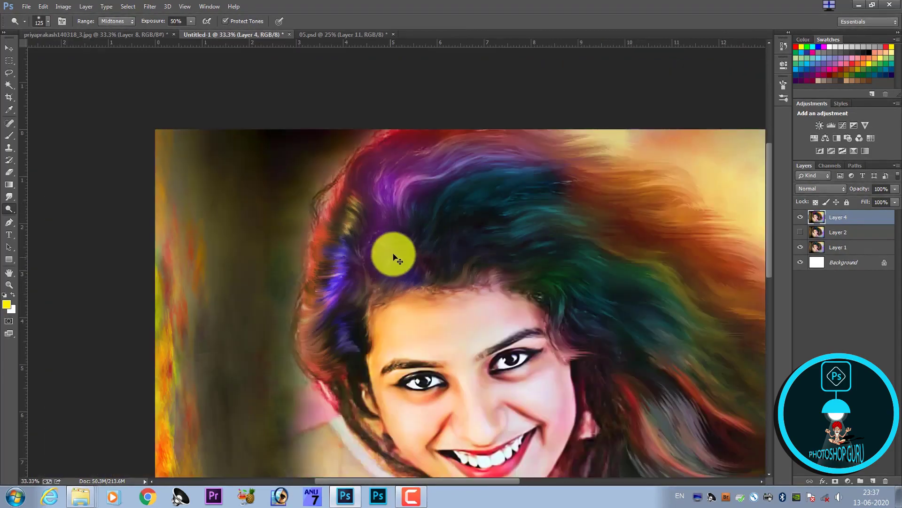
key("ctrl+plus")
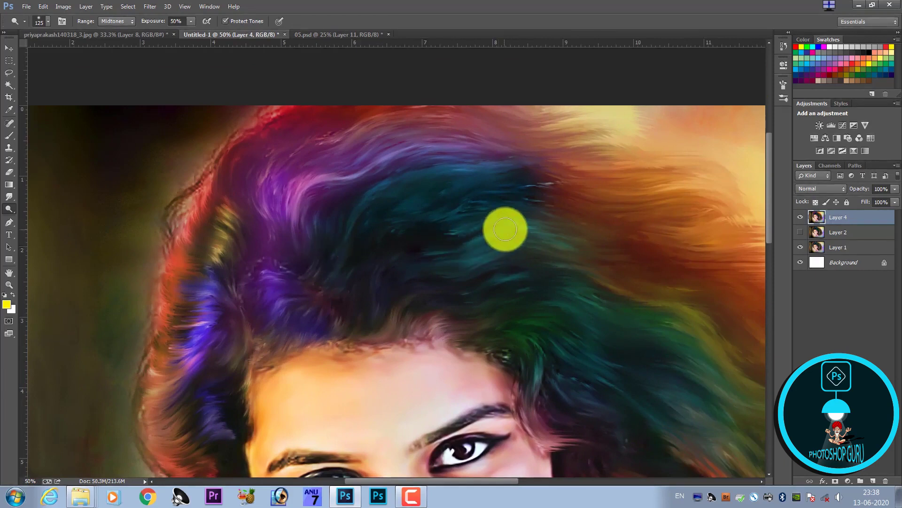
mouse_move(494, 232)
left_mouse_down()
mouse_move(460, 262)
mouse_move(538, 238)
mouse_move(526, 240)
mouse_move(507, 218)
mouse_move(545, 248)
mouse_move(521, 221)
left_mouse_up()
mouse_move(492, 176)
left_mouse_down()
mouse_move(402, 151)
mouse_move(481, 161)
mouse_move(388, 139)
mouse_move(520, 185)
mouse_move(607, 315)
mouse_move(595, 302)
mouse_move(584, 344)
mouse_move(536, 357)
mouse_move(534, 393)
mouse_move(553, 358)
mouse_move(554, 246)
mouse_move(509, 205)
mouse_move(435, 189)
mouse_move(292, 181)
mouse_move(270, 204)
mouse_move(277, 287)
mouse_move(332, 318)
mouse_move(413, 303)
mouse_move(398, 307)
mouse_move(396, 327)
mouse_move(405, 243)
left_mouse_up()
key("bracketleft")
key("bracketright")
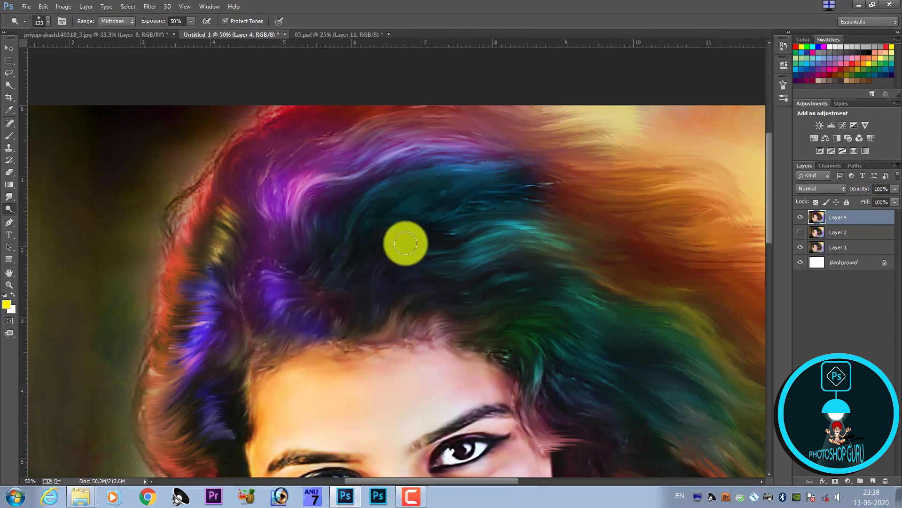
mouse_move(458, 252)
left_mouse_down()
mouse_move(409, 262)
mouse_move(455, 252)
mouse_move(388, 220)
mouse_move(350, 242)
mouse_move(443, 193)
mouse_move(529, 206)
mouse_move(585, 272)
mouse_move(590, 298)
mouse_move(536, 312)
mouse_move(578, 298)
mouse_move(576, 323)
mouse_move(464, 282)
left_mouse_up()
key("bracketleft")
key("bracketleft")
key("bracketright")
key("bracketleft")
Dodge the green and yellow strands on the right side of the hair
scroll(464, 282, "down", 3)
mouse_move(570, 282)
left_mouse_down()
mouse_move(601, 310)
mouse_move(597, 285)
left_mouse_up()
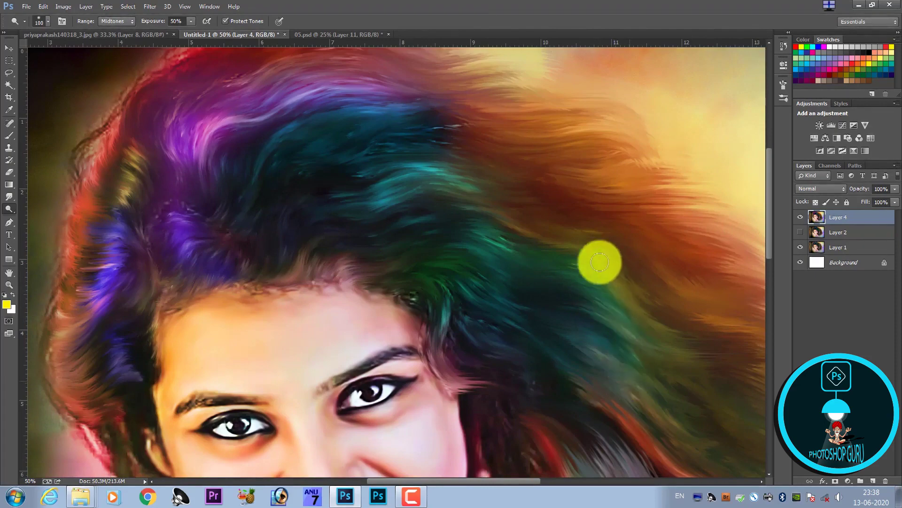
left_click_drag(582, 357, 481, 246)
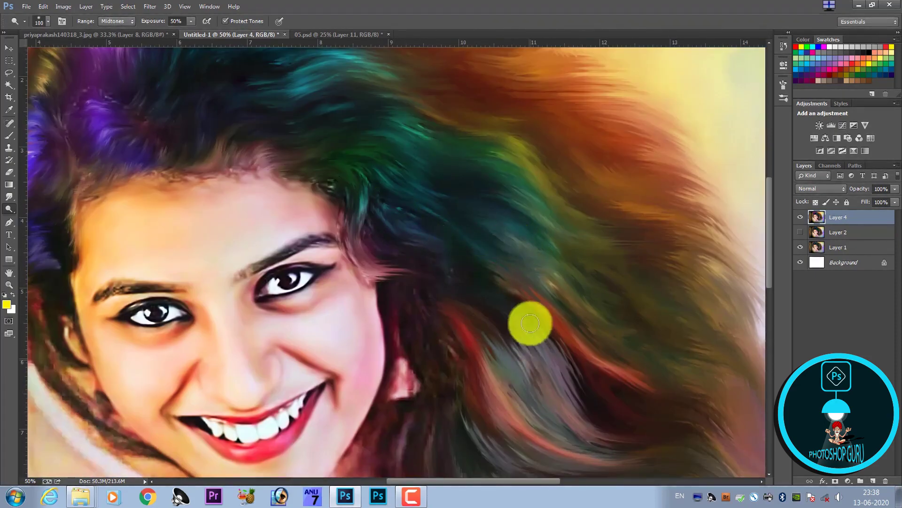
left_click_drag(573, 452, 504, 306)
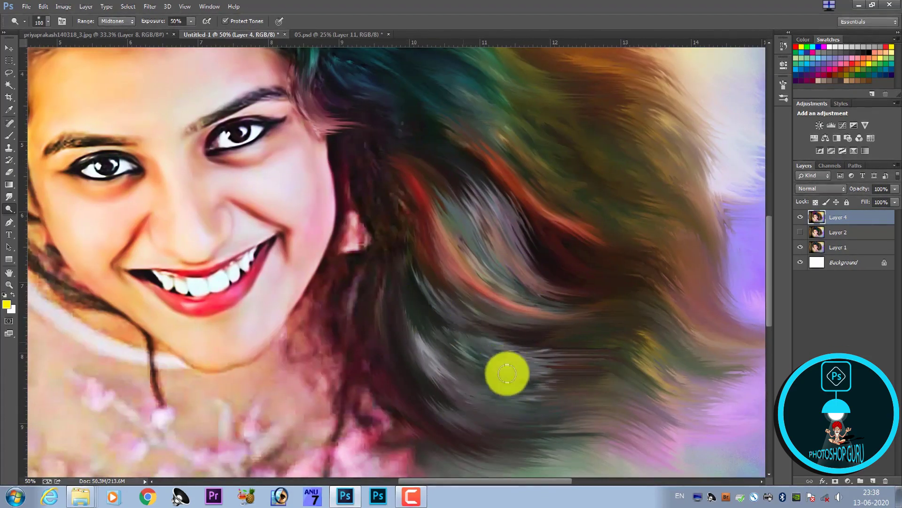
left_click_drag(492, 376, 491, 380)
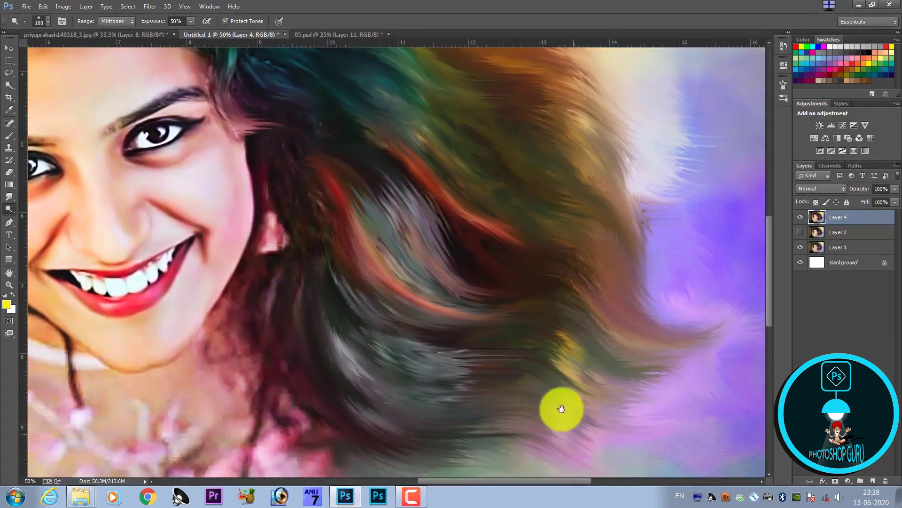
scroll(487, 357, "up", 3)
scroll(439, 312, "up", 2)
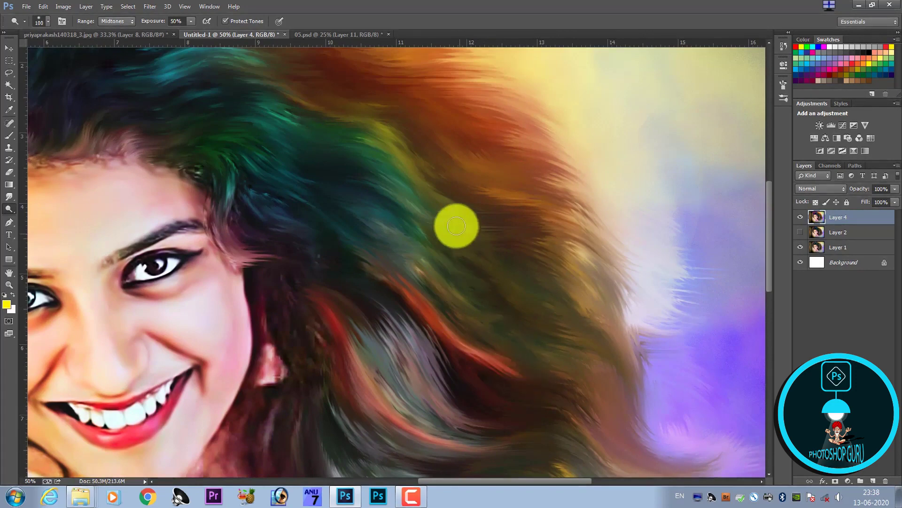
mouse_move(413, 212)
left_mouse_down()
mouse_move(423, 272)
mouse_move(383, 145)
mouse_move(421, 273)
left_mouse_up()
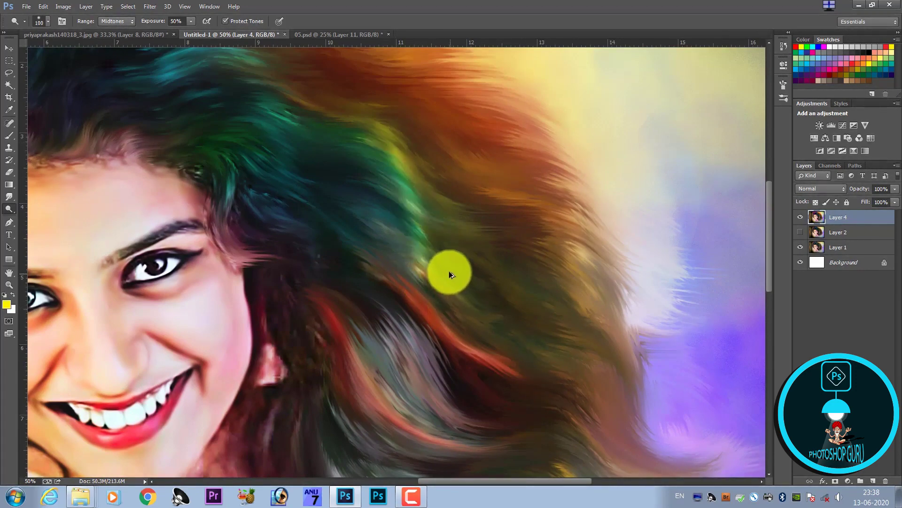
mouse_move(365, 162)
left_mouse_down()
mouse_move(393, 241)
mouse_move(423, 247)
mouse_move(418, 260)
mouse_move(393, 258)
mouse_move(400, 294)
left_mouse_up()
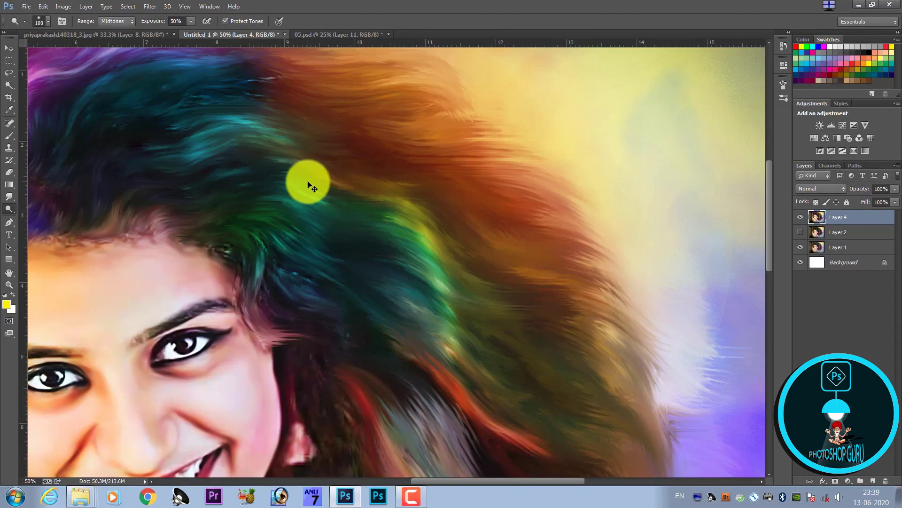
Zoom out, resize the dodge brush, and center the face and upper hair in view
key("ctrl+minus")
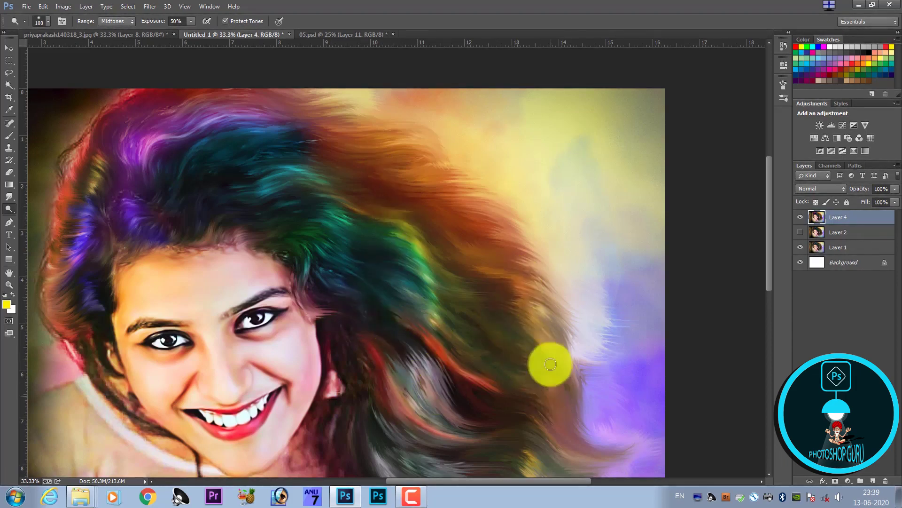
left_click_drag(540, 366, 523, 339)
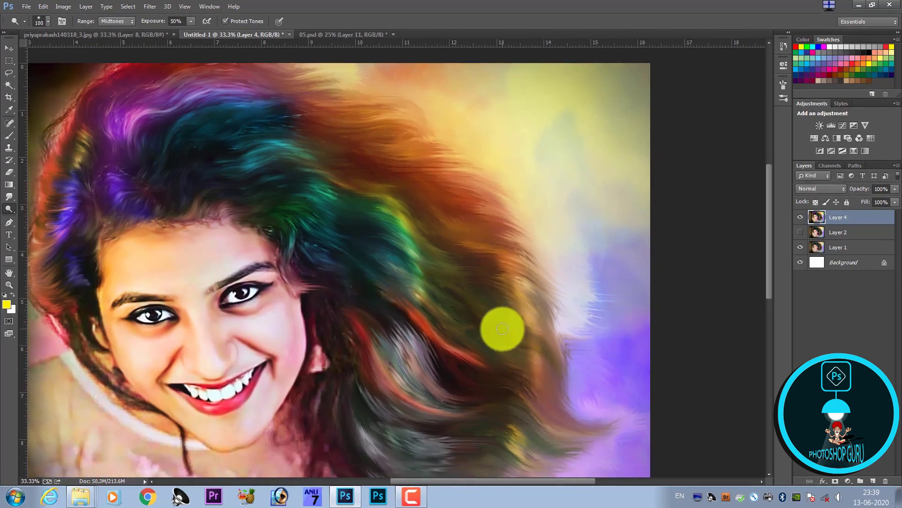
key("bracketright")
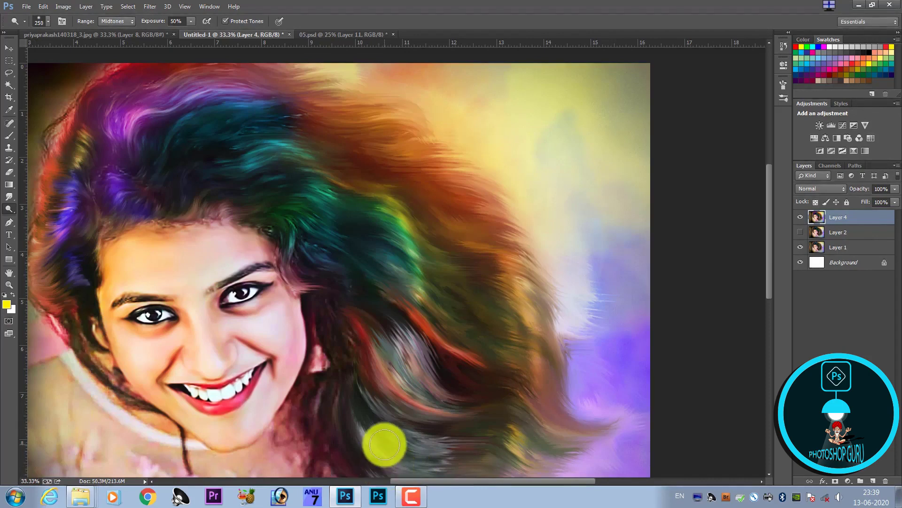
key("bracketleft")
key("bracketleft")
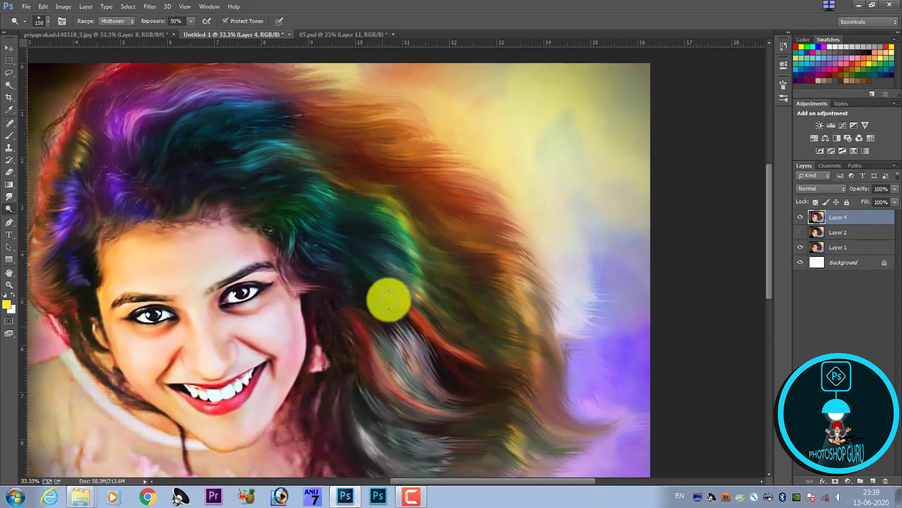
left_click_drag(276, 162, 318, 198)
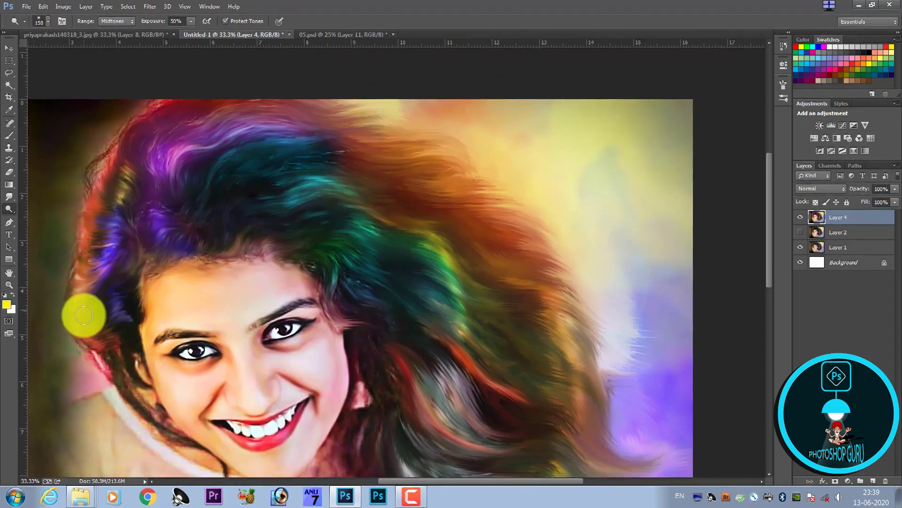
left_click_drag(162, 262, 181, 326)
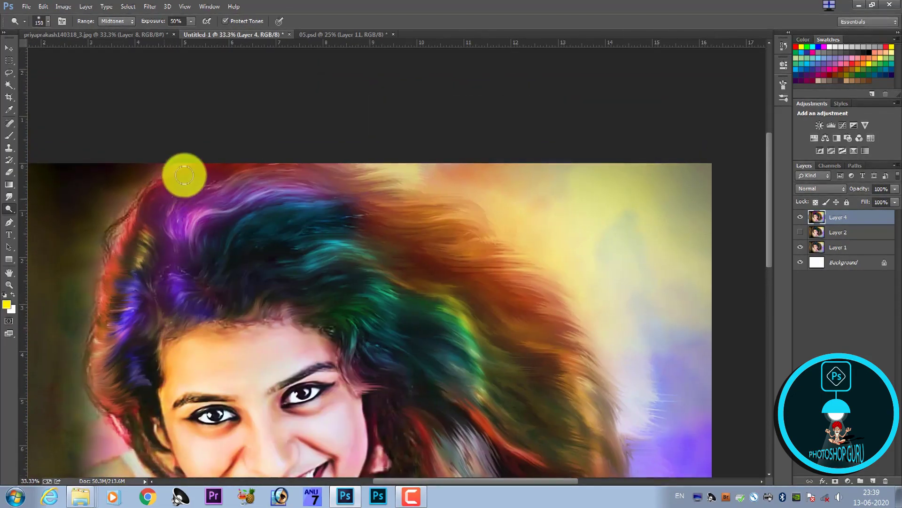
left_click_drag(306, 207, 369, 132)
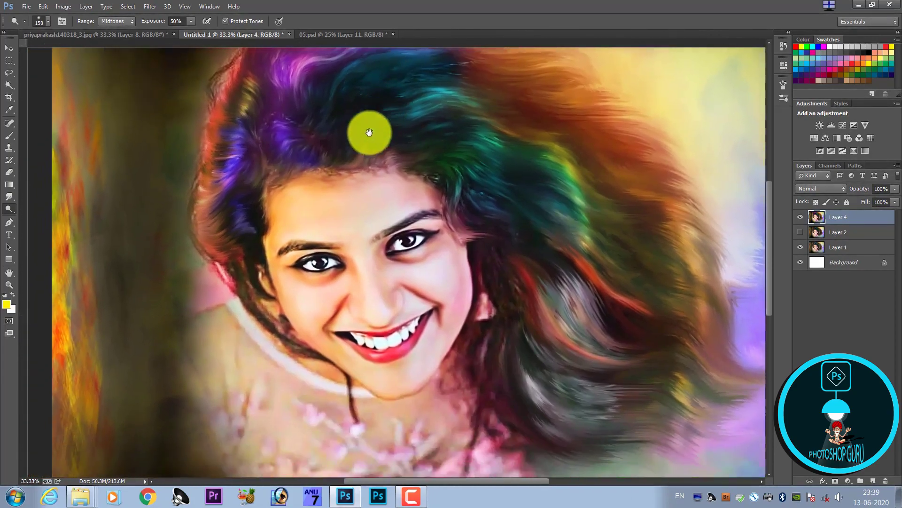
Zoom to 100% and dodge along the cyan strand in the upper hair
scroll(369, 132, "up", 3)
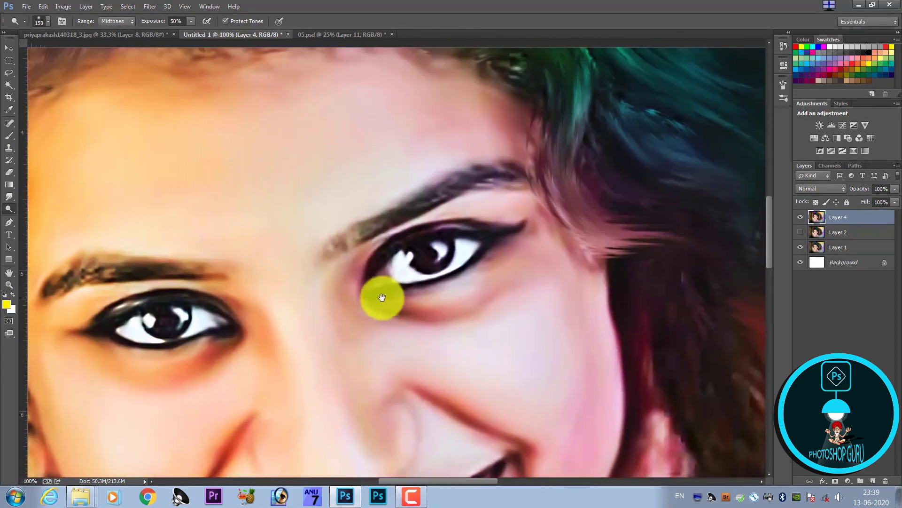
scroll(382, 297, "up", 3)
scroll(382, 298, "up", 4)
scroll(365, 286, "up", 3)
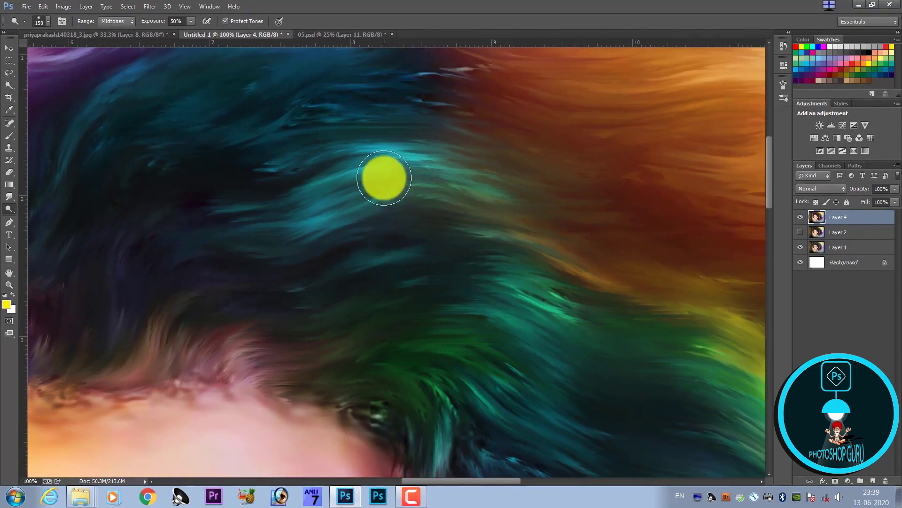
mouse_move(384, 178)
left_mouse_down()
mouse_move(434, 192)
mouse_move(410, 388)
mouse_move(262, 342)
mouse_move(306, 365)
mouse_move(286, 286)
mouse_move(218, 282)
mouse_move(260, 296)
left_mouse_up()
left_click_drag(436, 217, 479, 211)
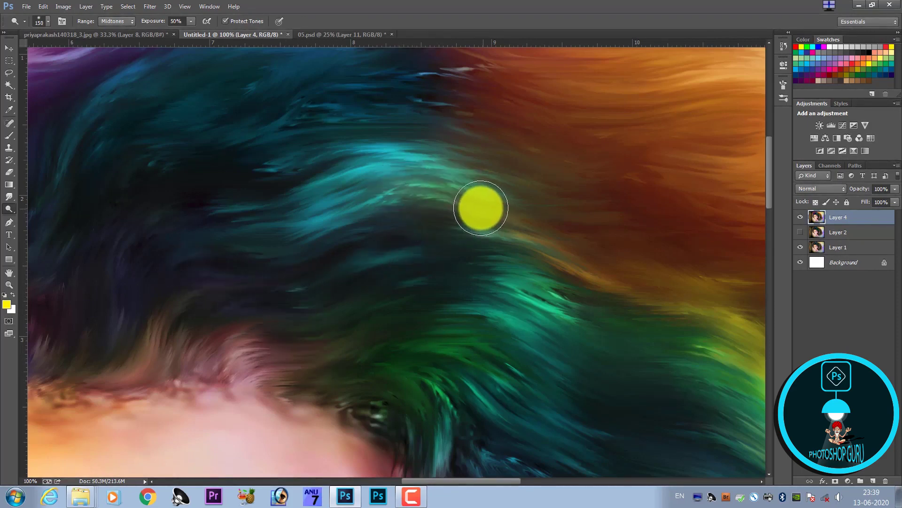
key("ctrl+minus")
key("ctrl+minus")
key("ctrl+minus")
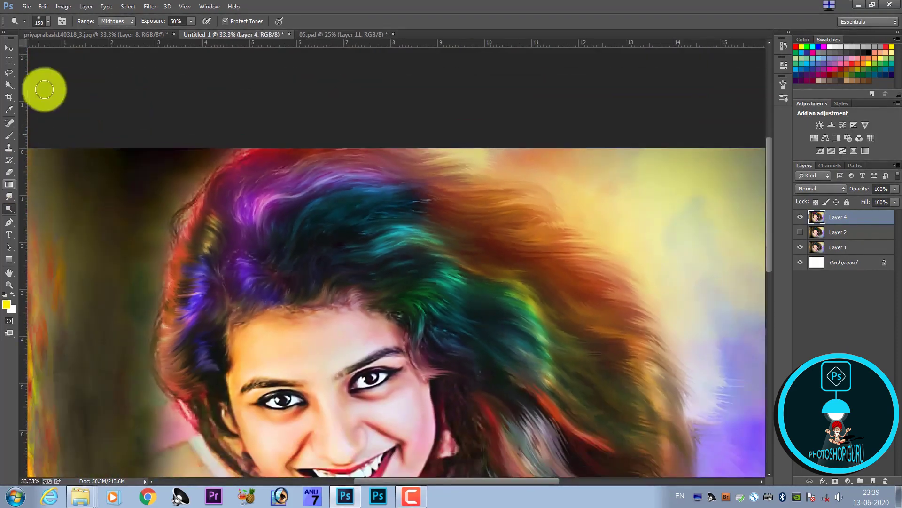
Switch to the Smudge Tool with a 200 px brush tip preset
left_click(11, 195)
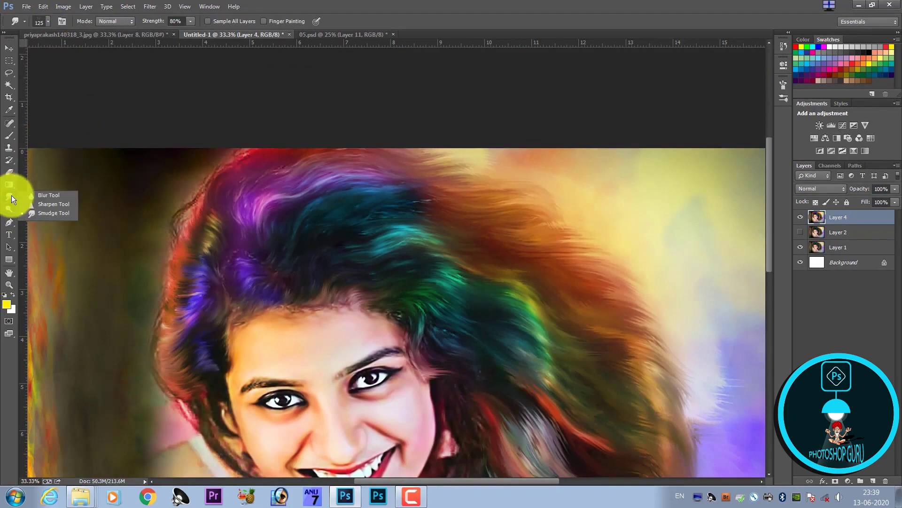
left_click(38, 22)
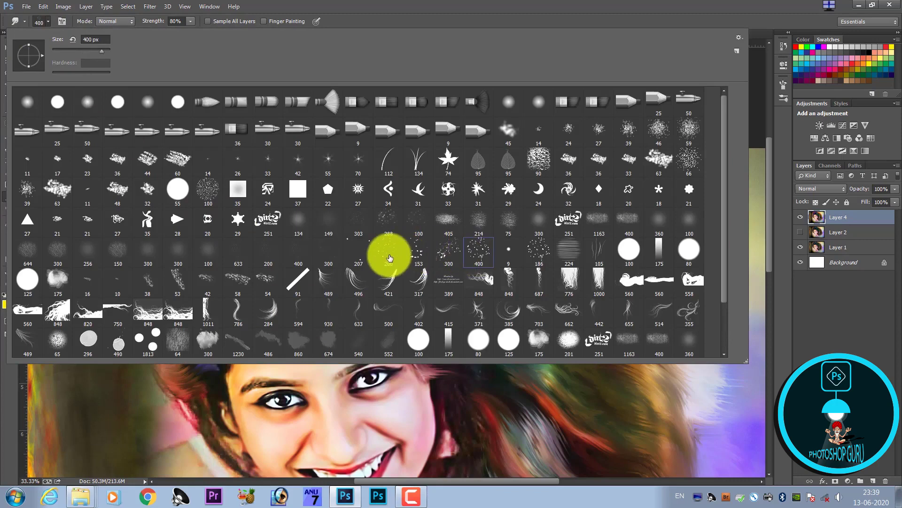
double_click(389, 256)
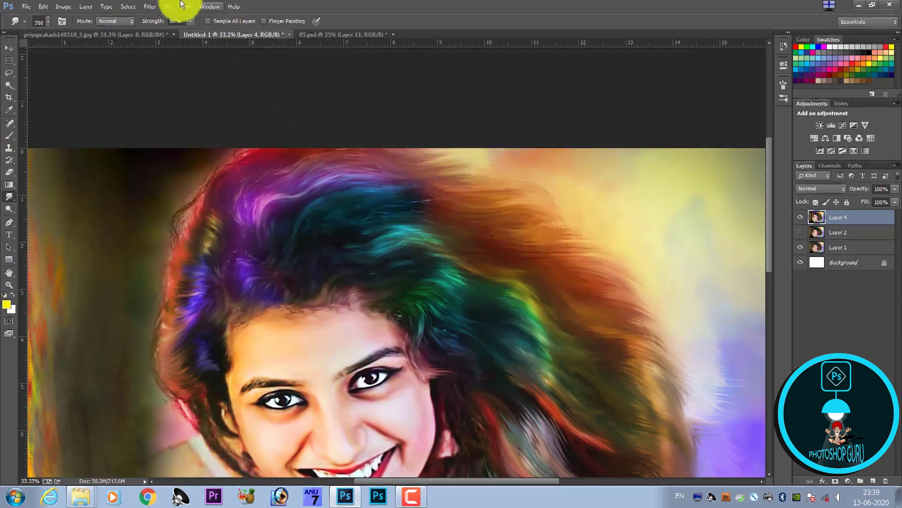
In the Brush panel, turn off Scattering and enable Shape Dynamics and Brush Tip Shape
left_click(202, 6)
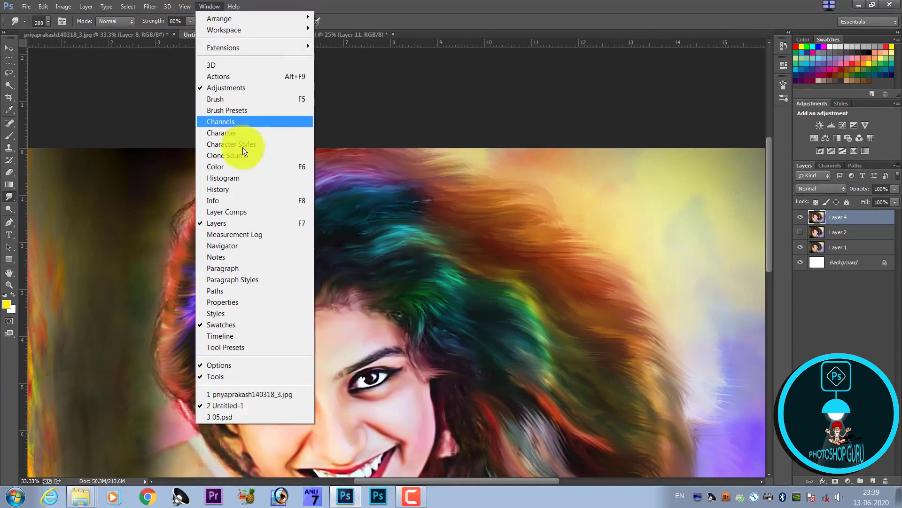
left_click(275, 98)
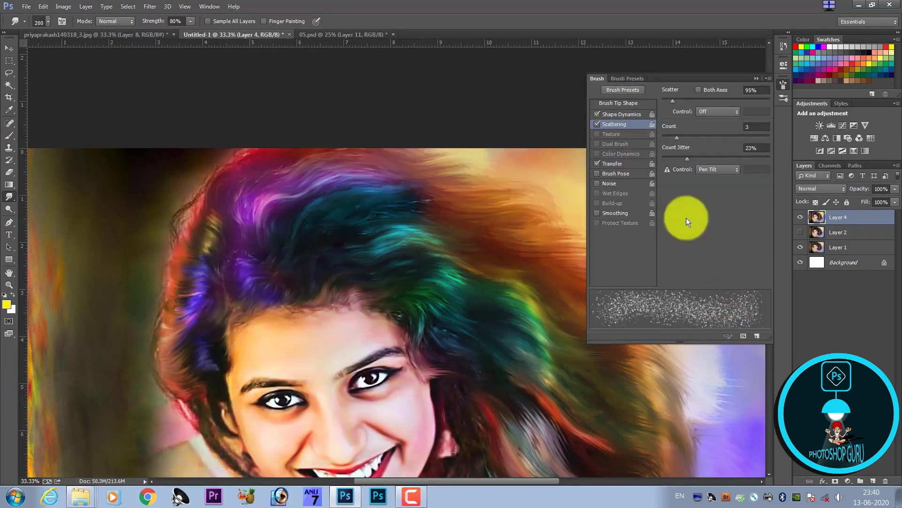
left_click(597, 125)
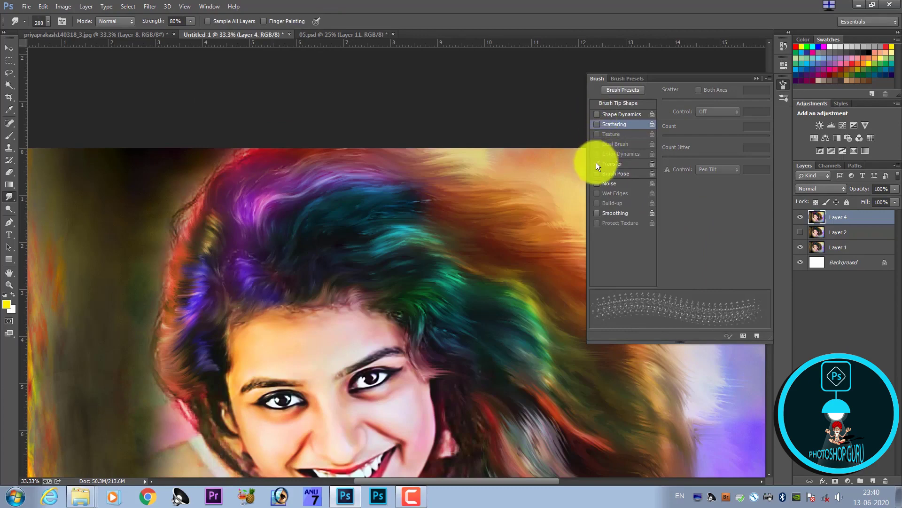
left_click(611, 113)
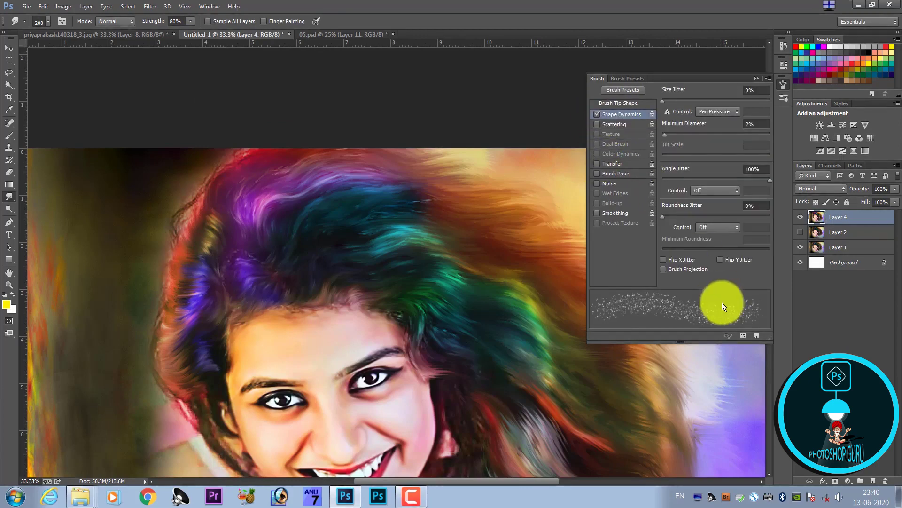
left_click(632, 104)
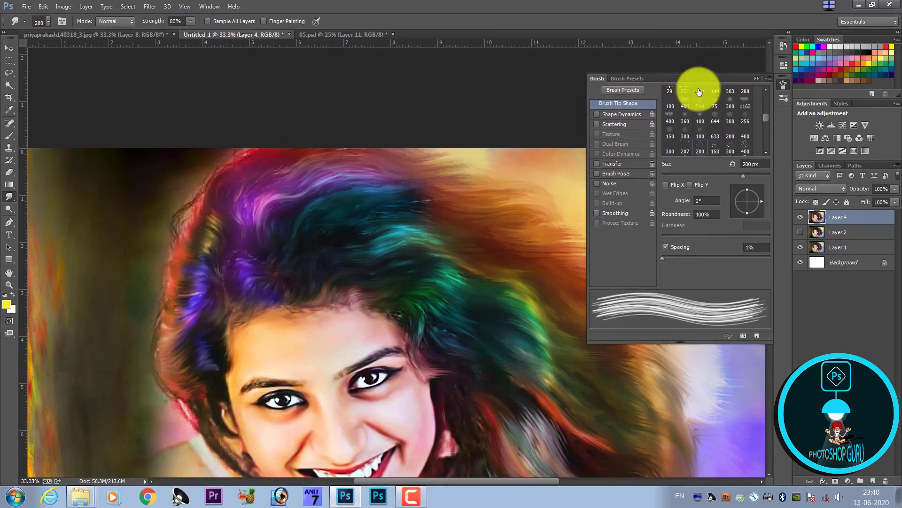
left_click(755, 78)
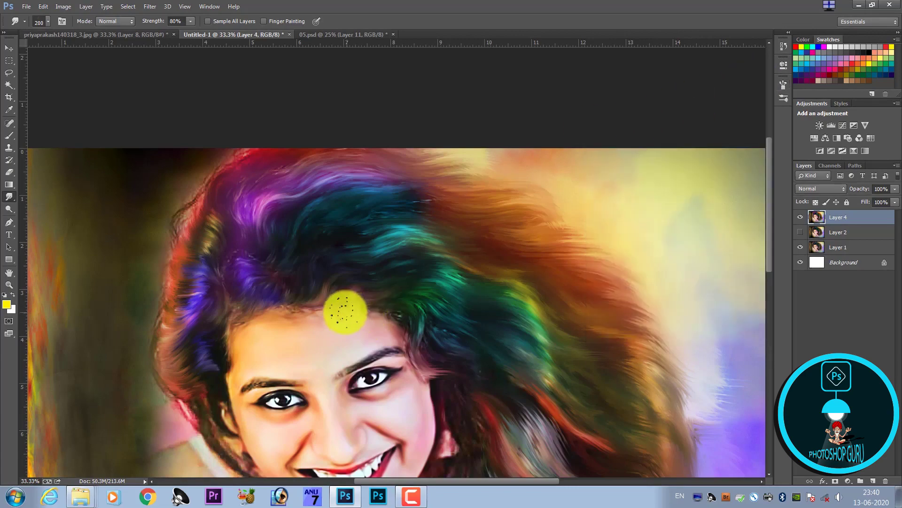
Zoom to 200% on the hair, shrink the smudge brush to 50 px, and set Strength to 85%
scroll(221, 202, "up", 5)
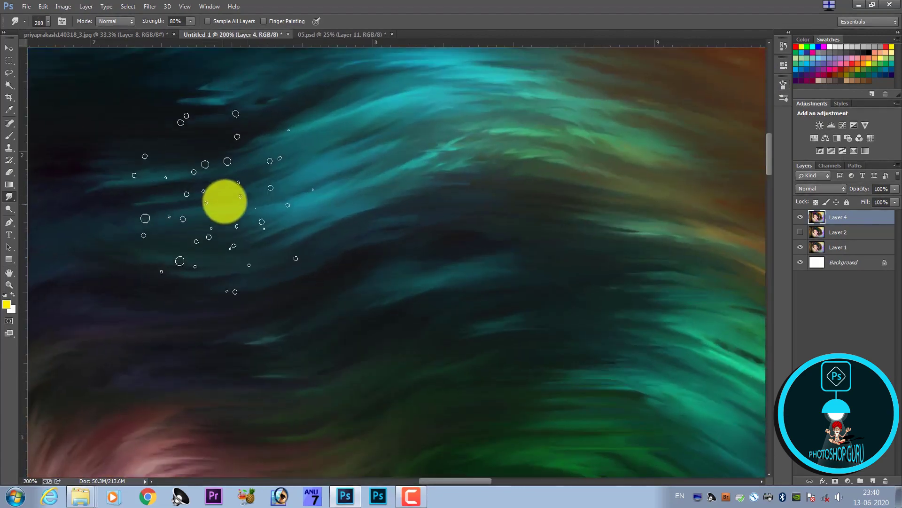
mouse_move(705, 237)
left_mouse_down()
mouse_move(372, 297)
mouse_move(349, 202)
mouse_move(337, 245)
left_mouse_up()
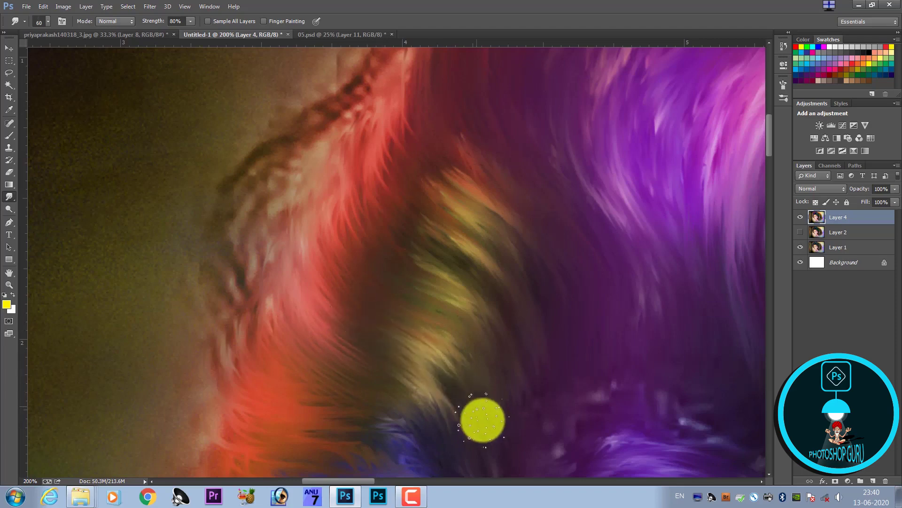
key("bracketleft")
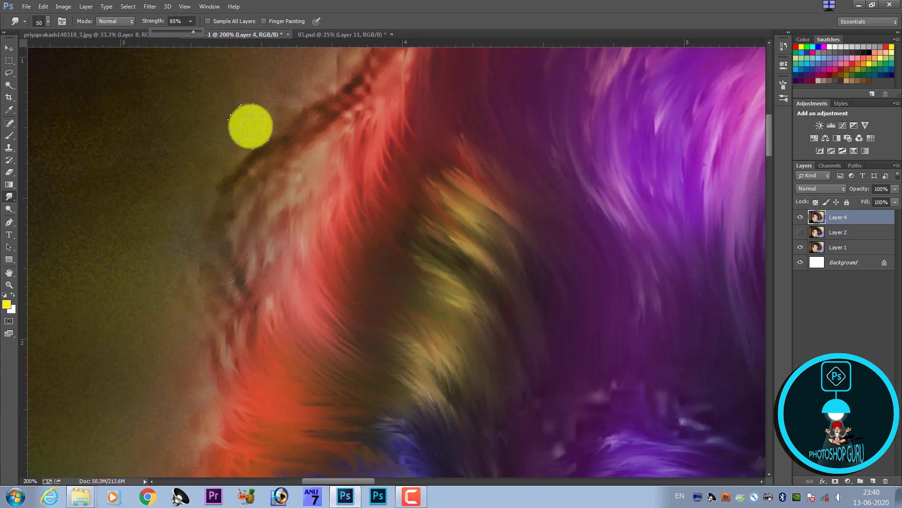
left_click(334, 232)
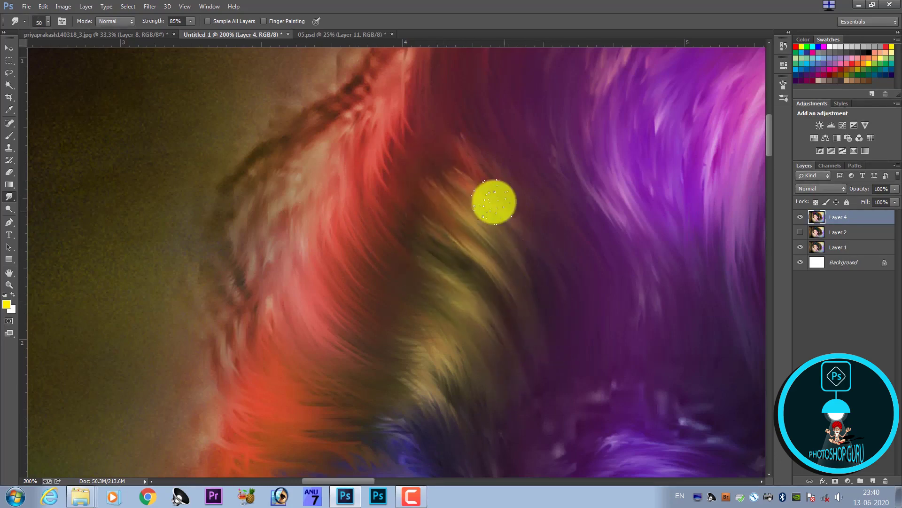
Smudge the blue hair strands on the left side into long wisps
scroll(541, 312, "down", 5)
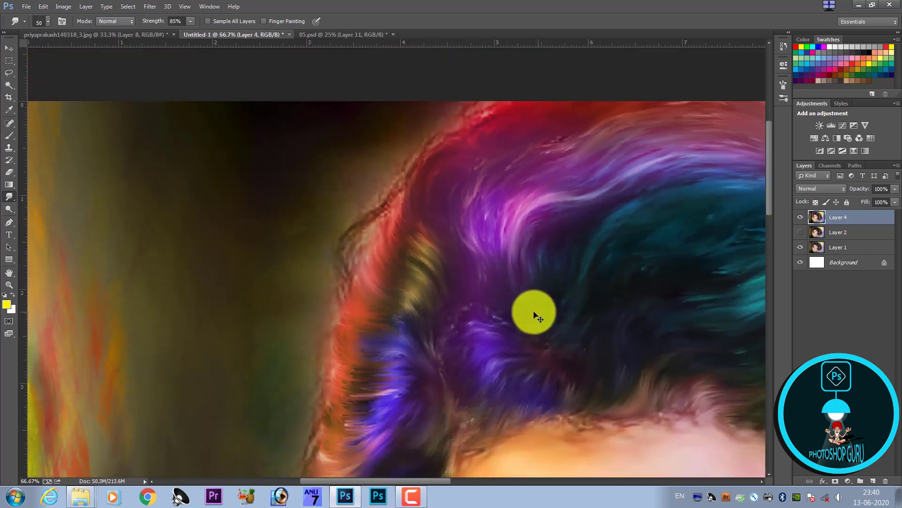
scroll(463, 337, "up", 3)
scroll(368, 343, "up", 2)
scroll(385, 362, "up", 2)
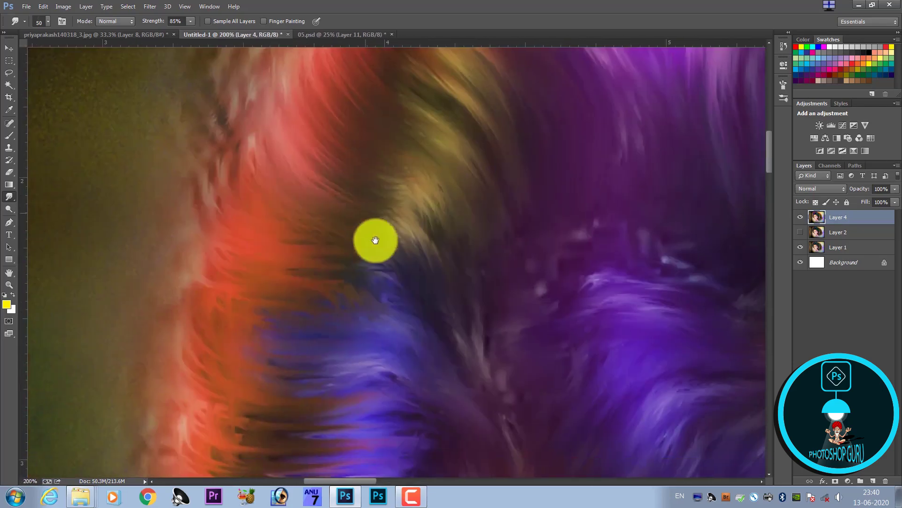
mouse_move(370, 278)
left_mouse_down()
mouse_move(422, 316)
mouse_move(277, 266)
mouse_move(401, 326)
mouse_move(281, 303)
mouse_move(389, 327)
mouse_move(423, 359)
mouse_move(346, 298)
mouse_move(428, 338)
mouse_move(294, 237)
mouse_move(386, 275)
mouse_move(296, 249)
mouse_move(263, 207)
mouse_move(430, 324)
mouse_move(401, 282)
mouse_move(238, 260)
mouse_move(276, 296)
mouse_move(317, 282)
mouse_move(407, 326)
mouse_move(212, 196)
mouse_move(325, 246)
mouse_move(224, 225)
left_mouse_up()
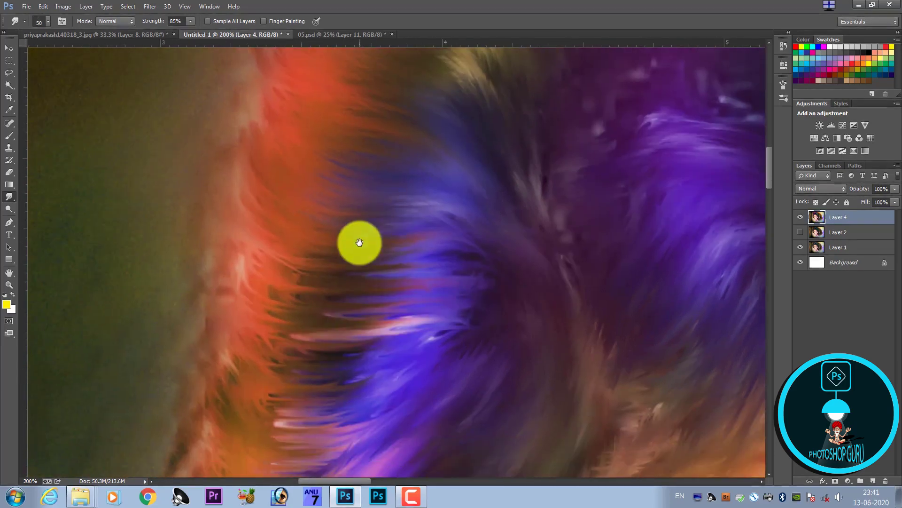
left_click_drag(275, 317, 359, 242)
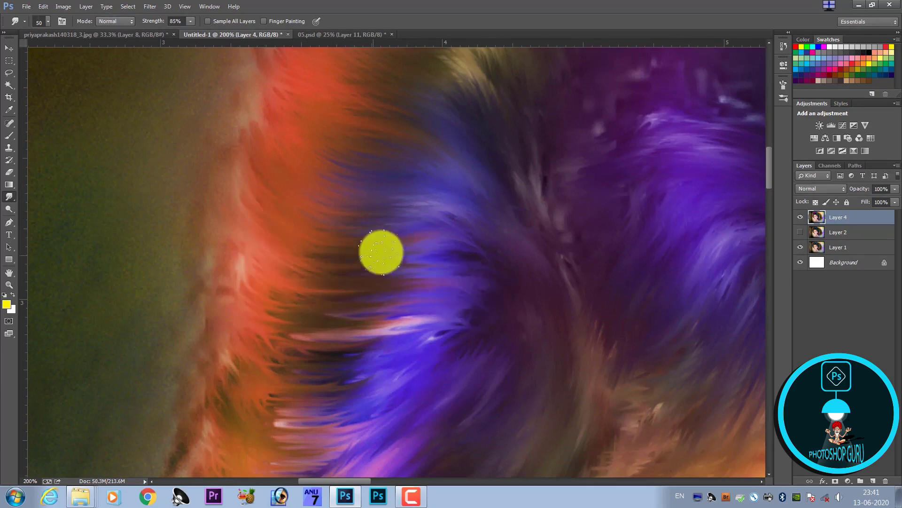
left_click_drag(416, 252, 453, 206)
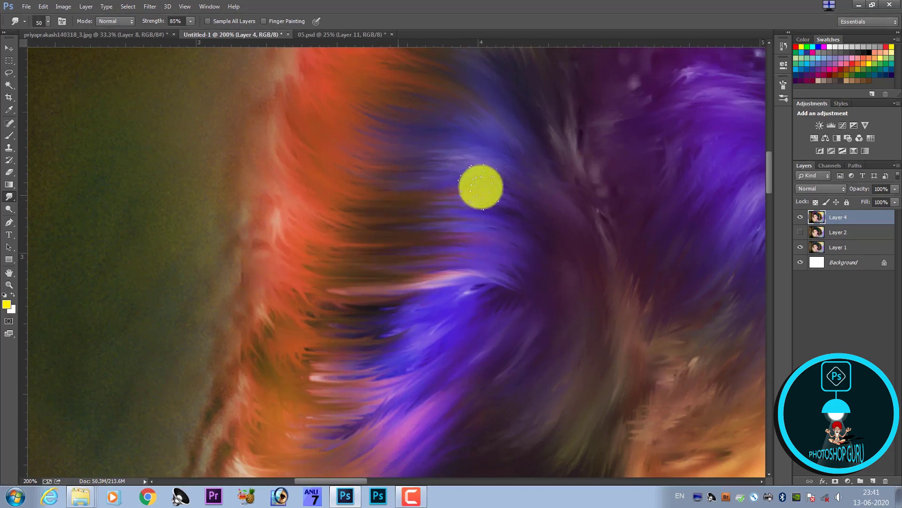
left_click_drag(562, 284, 451, 245)
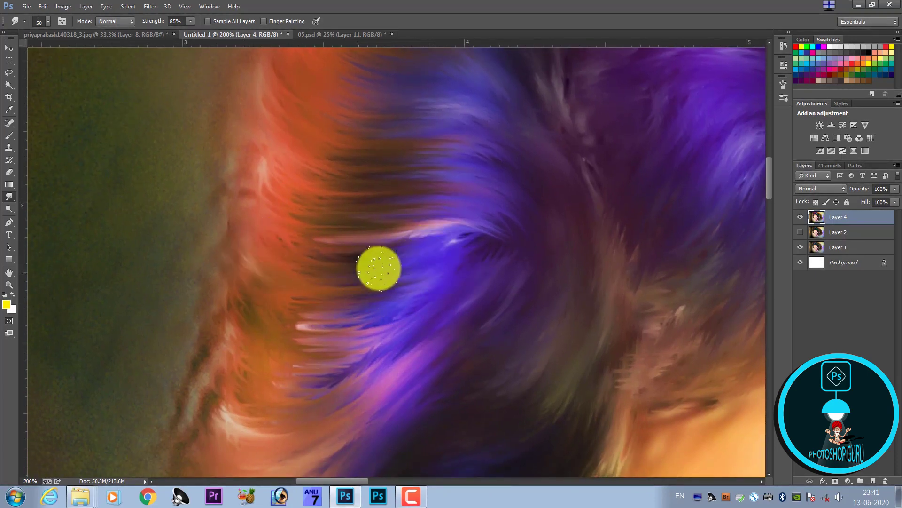
Keep smudging the lower and upper-left hair along its flow into painterly streaks
scroll(421, 274, "down", 3)
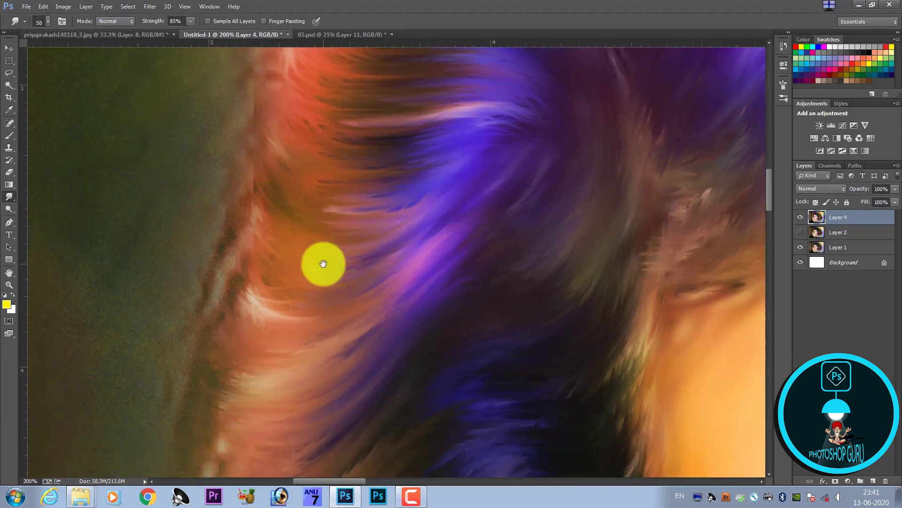
left_click_drag(313, 302, 322, 262)
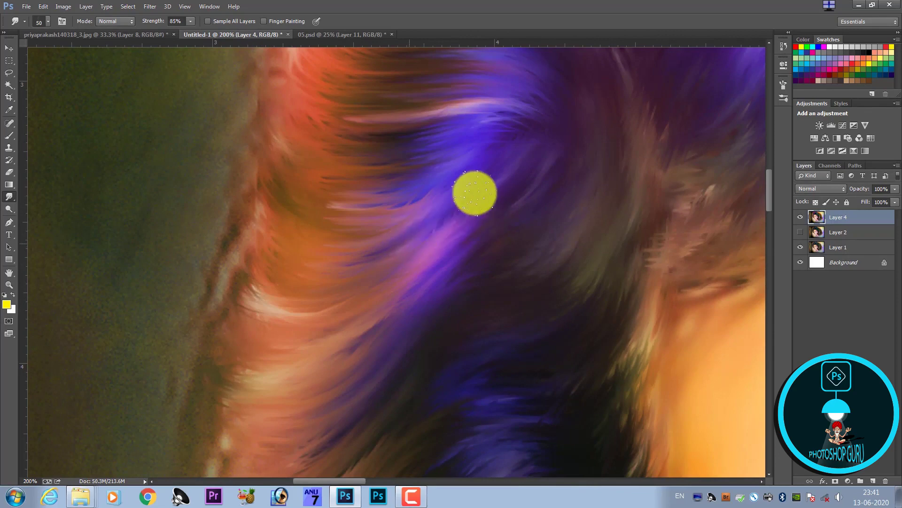
scroll(373, 298, "down", 3)
scroll(363, 319, "left", 3)
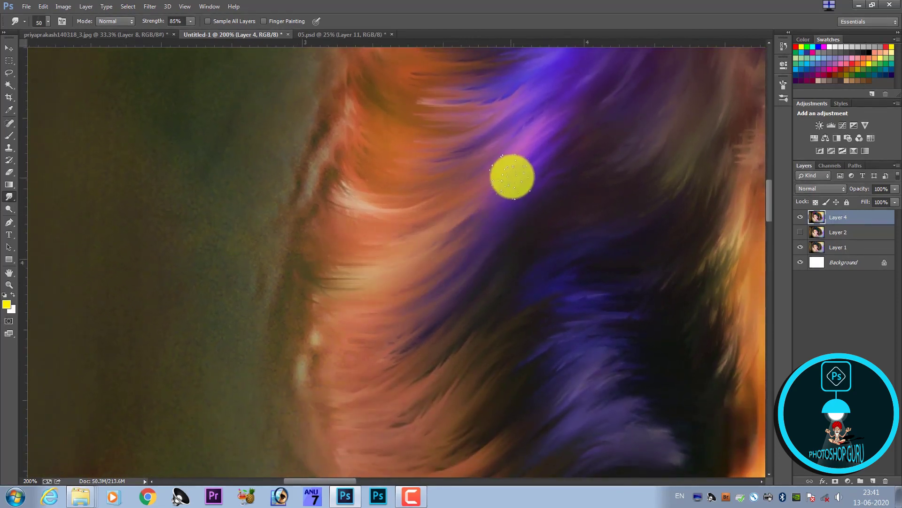
left_click_drag(458, 220, 384, 266)
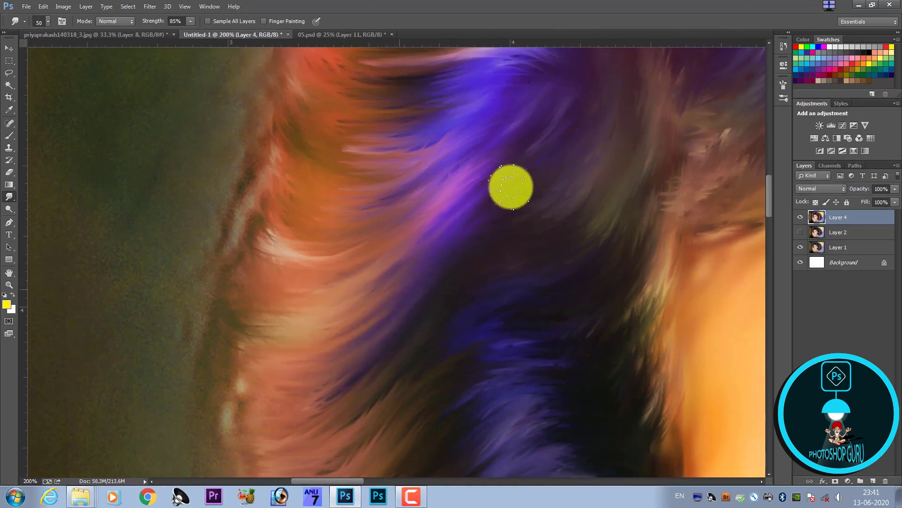
scroll(346, 327, "down", 3)
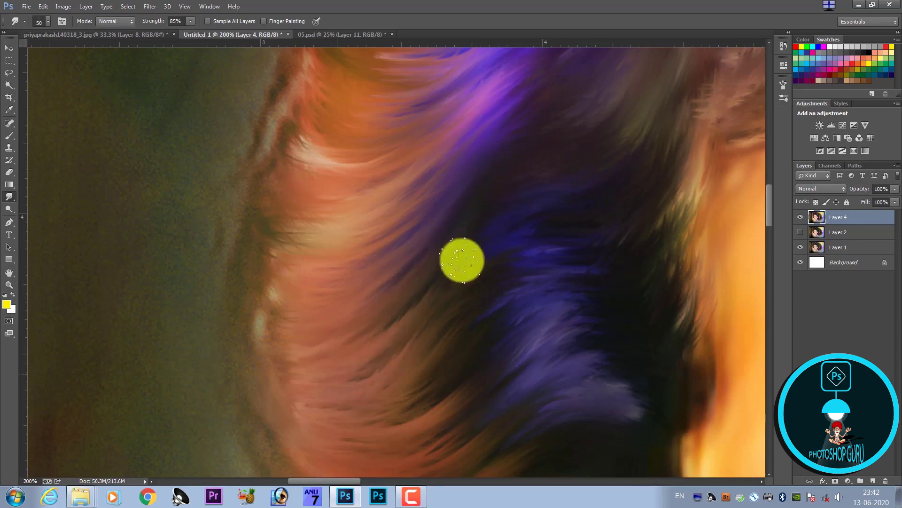
left_click_drag(385, 385, 365, 304)
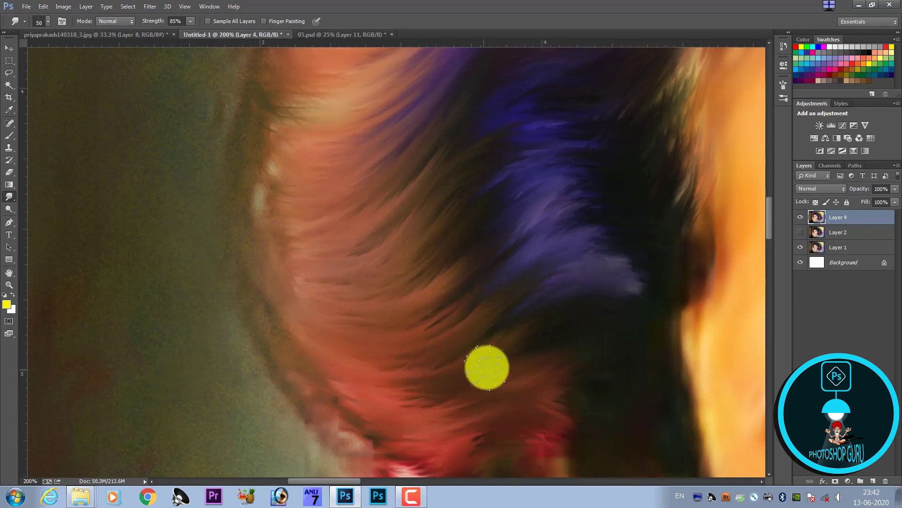
scroll(77, 307, "down", 2)
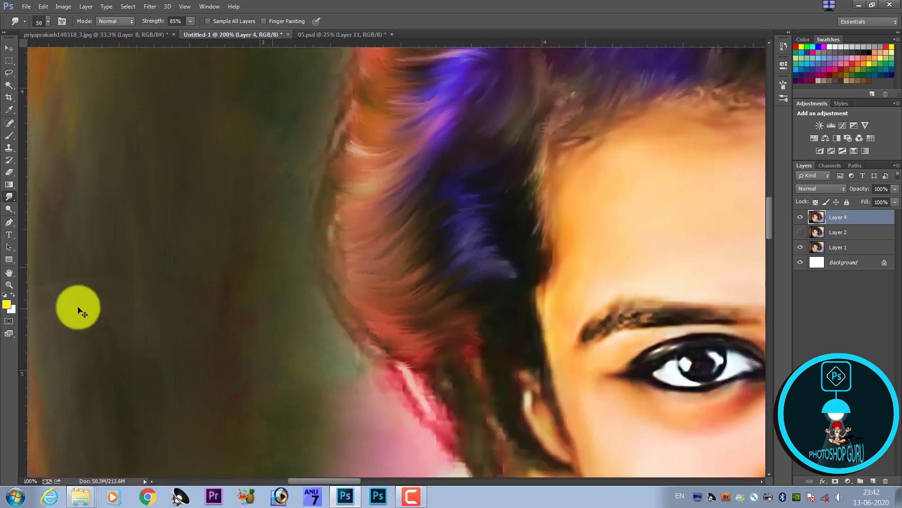
scroll(161, 337, "down", 2)
scroll(449, 200, "up", 2)
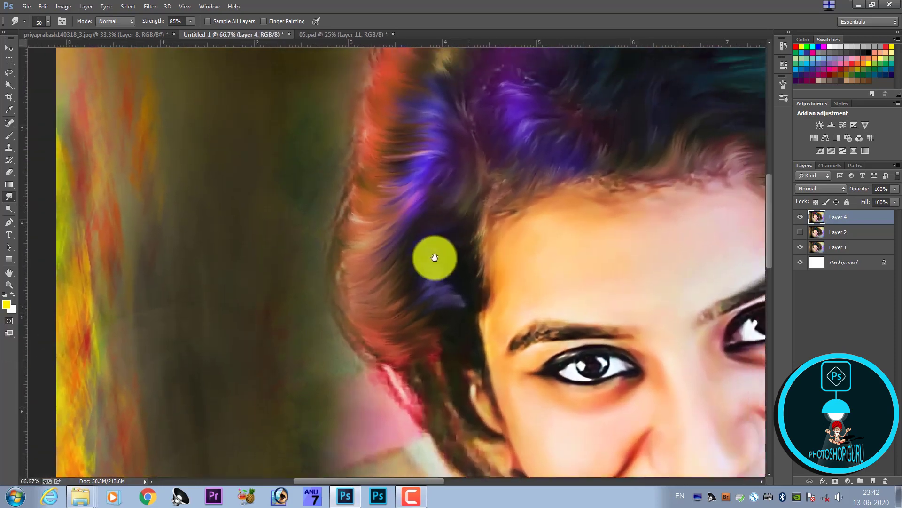
mouse_move(449, 200)
left_mouse_down()
mouse_move(351, 277)
mouse_move(379, 282)
mouse_move(360, 298)
mouse_move(320, 305)
mouse_move(334, 330)
left_mouse_up()
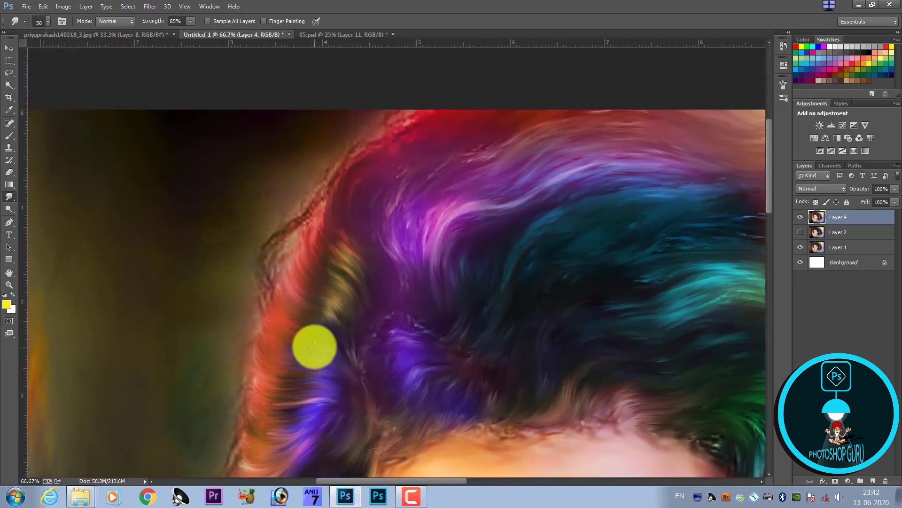
Shrink the smudge brush to 45 px and smear the purple hair into fine vertical streaks at 300%
scroll(313, 340, "up", 4)
mouse_move(244, 304)
left_mouse_down()
mouse_move(446, 365)
mouse_move(469, 304)
left_mouse_up()
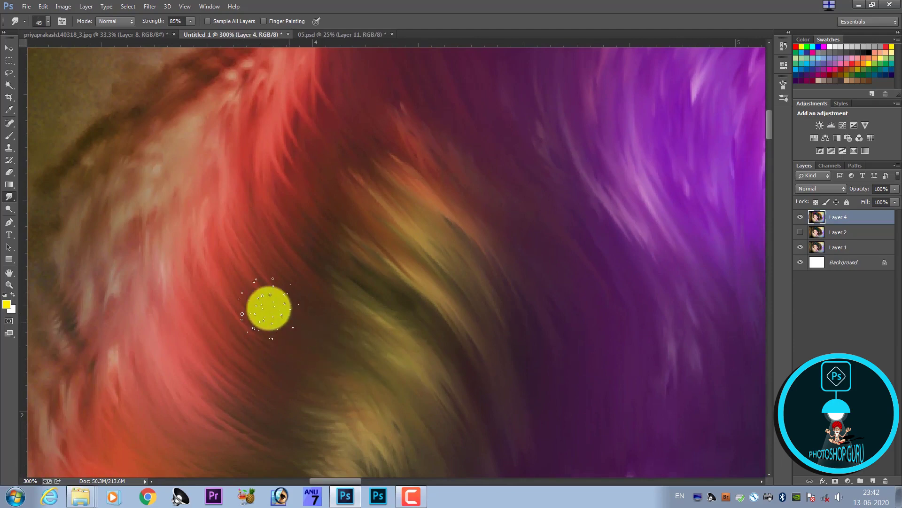
key("bracketleft")
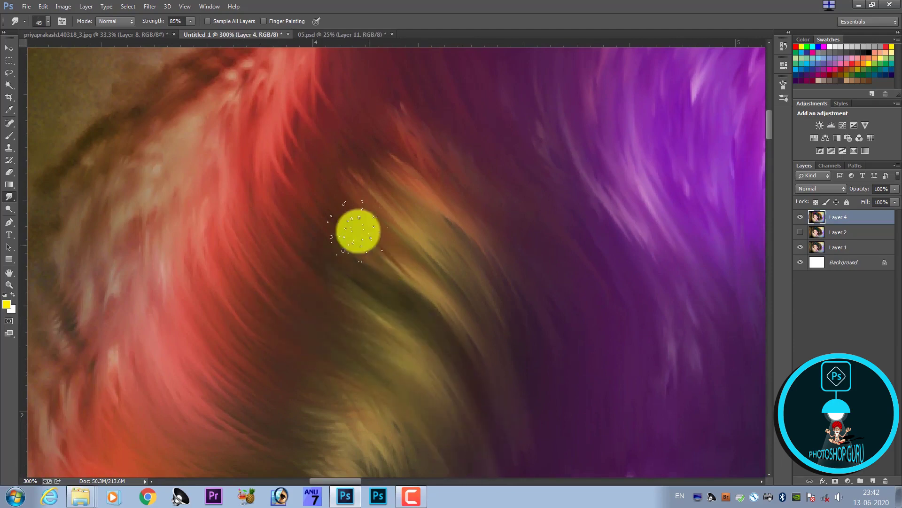
scroll(467, 370, "down", 2)
scroll(438, 329, "down", 2)
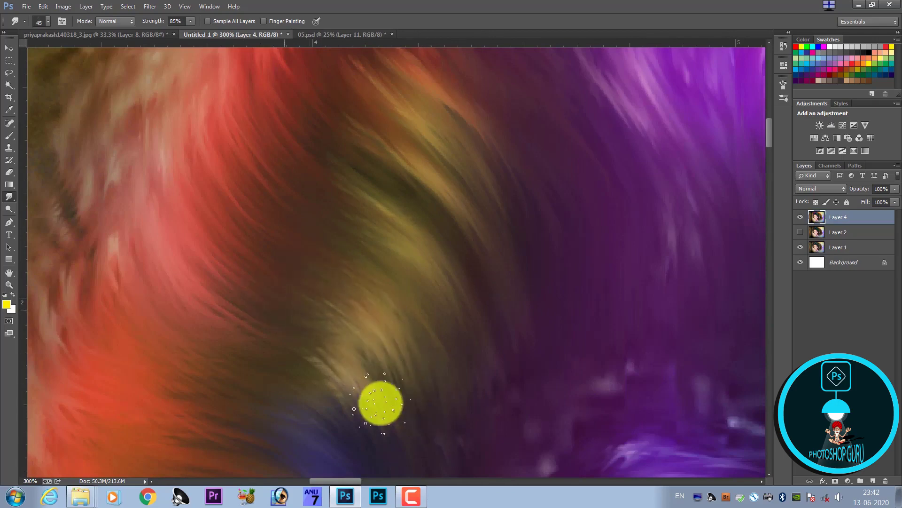
mouse_move(385, 433)
left_mouse_down()
mouse_move(361, 234)
mouse_move(276, 197)
mouse_move(403, 367)
mouse_move(411, 312)
mouse_move(393, 140)
left_mouse_up()
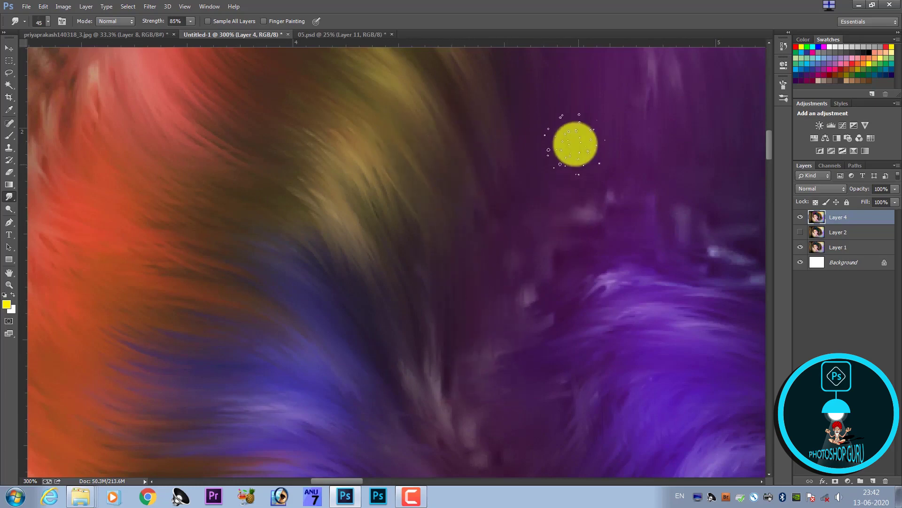
left_click_drag(625, 282, 544, 453)
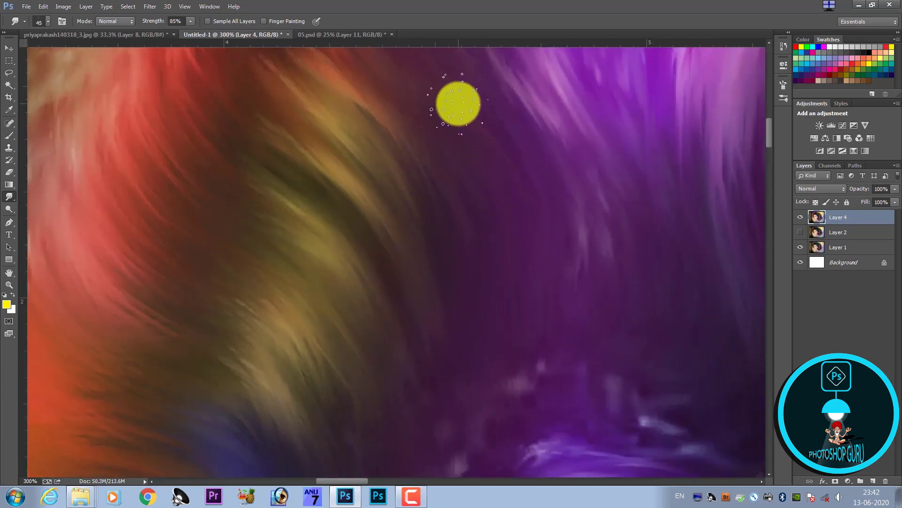
left_click_drag(435, 214, 407, 265)
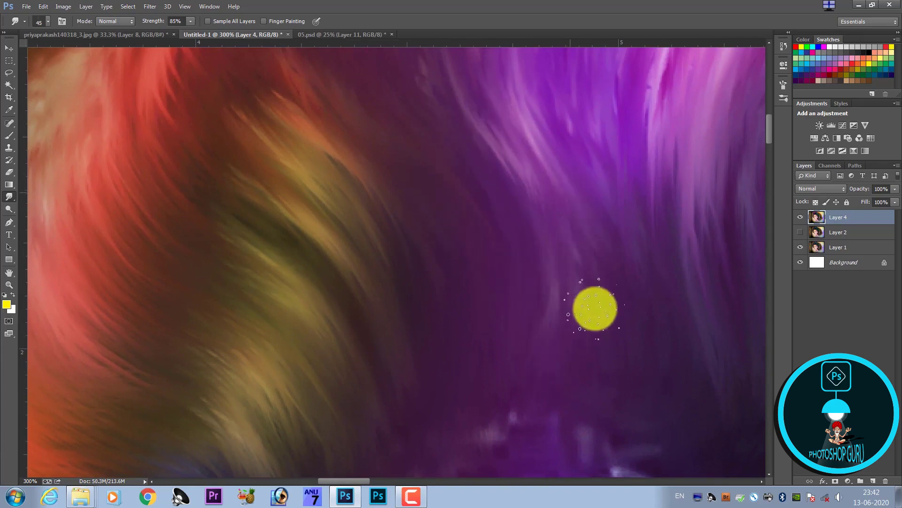
key("ctrl+minus")
key("ctrl+minus")
key("ctrl+minus")
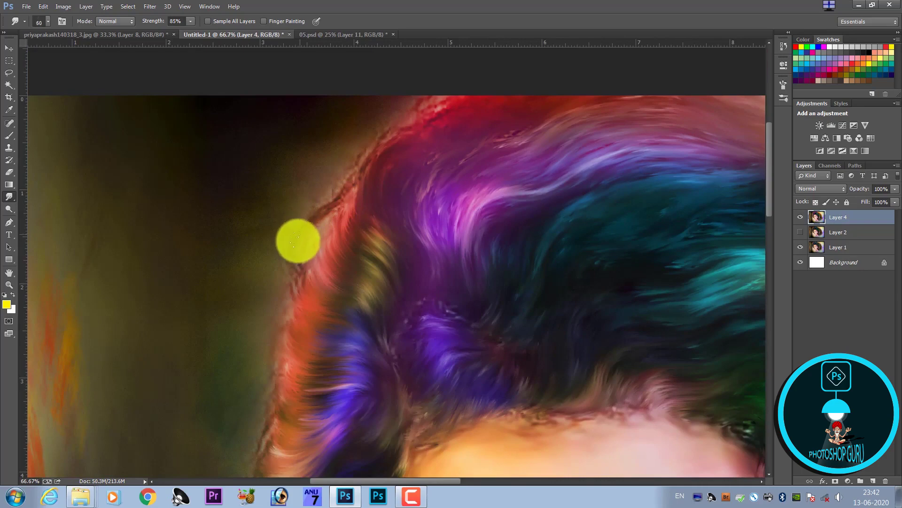
Enlarge the smudge brush and smear the red-purple top hair edge into flowing strands with a pink streak
key("bracketleft")
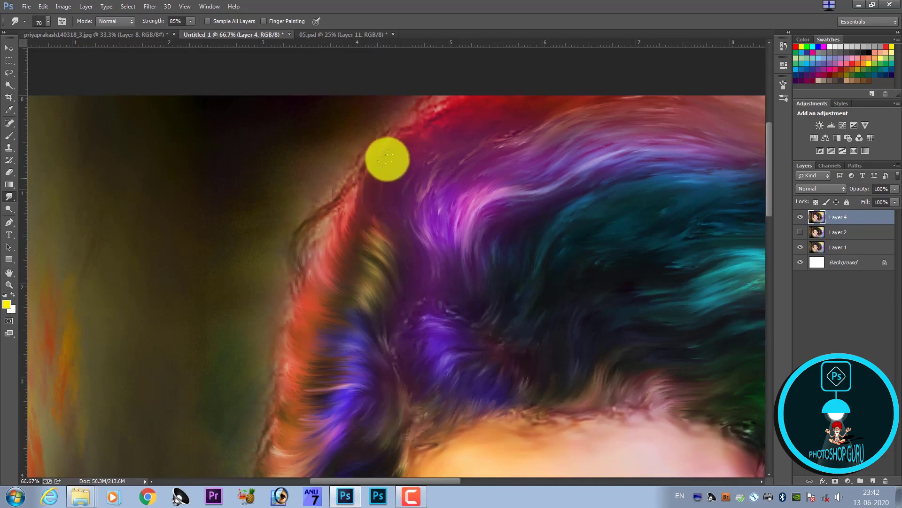
key("bracketleft")
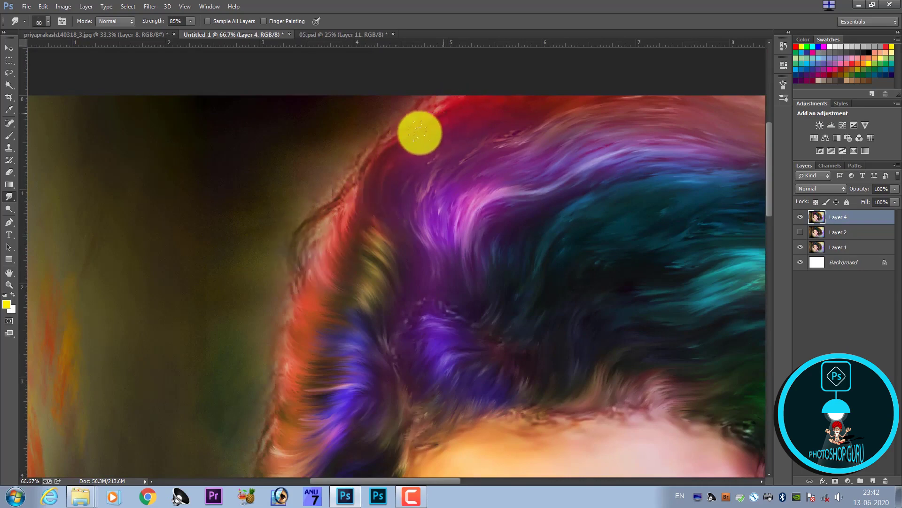
left_click_drag(372, 165, 397, 151)
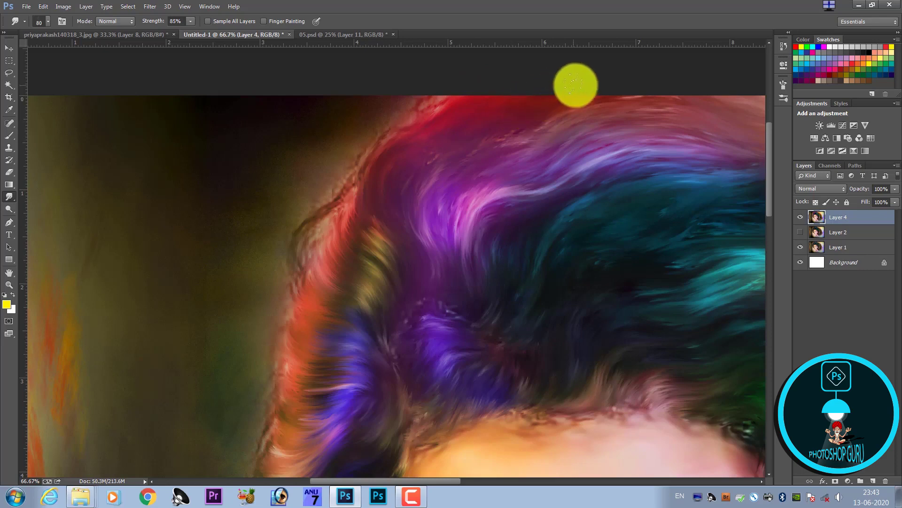
key("bracketright")
left_click_drag(487, 247, 577, 189)
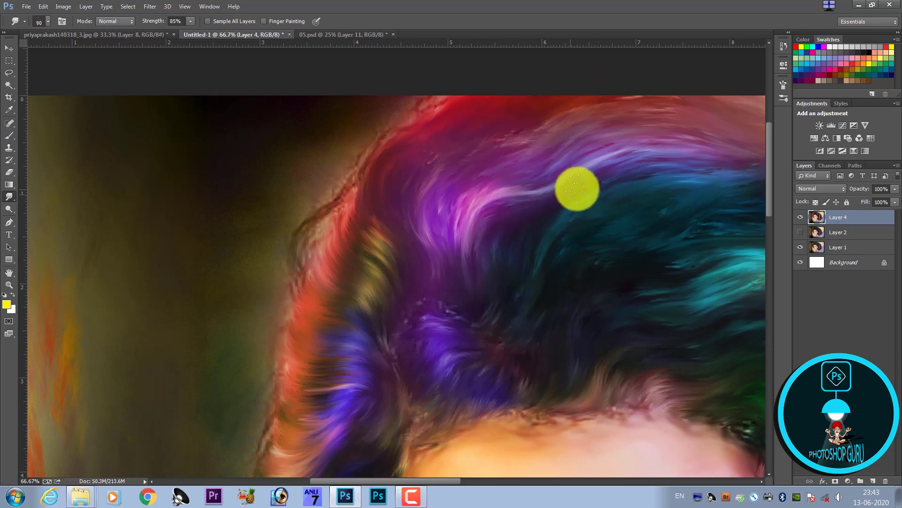
key("bracketright")
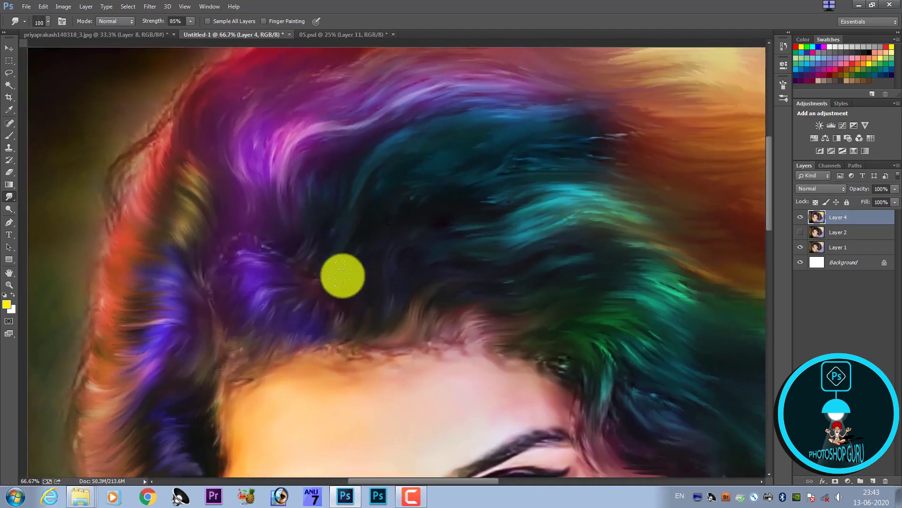
key("ctrl+r")
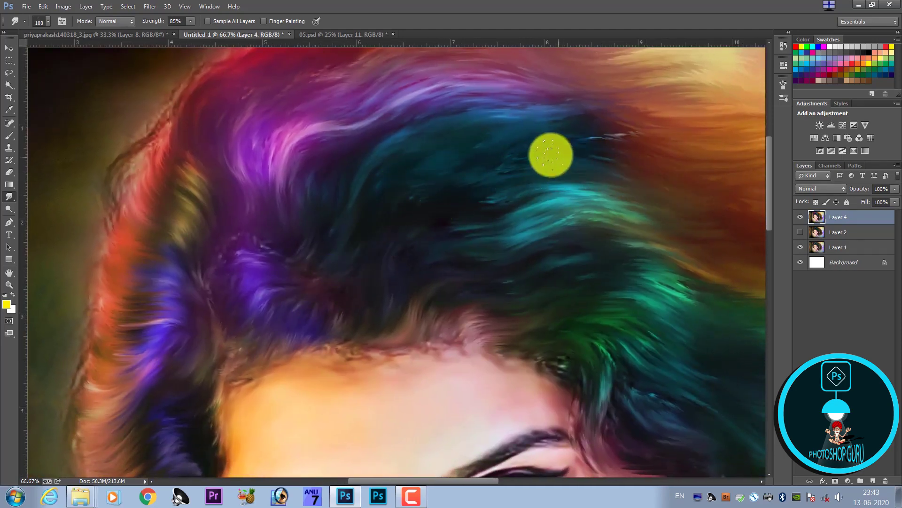
left_click_drag(667, 202, 498, 293)
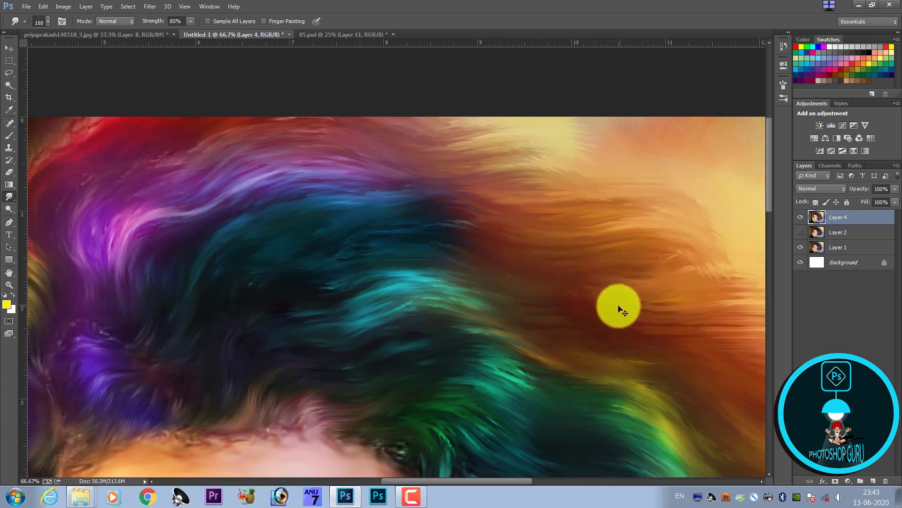
key("ctrl+0")
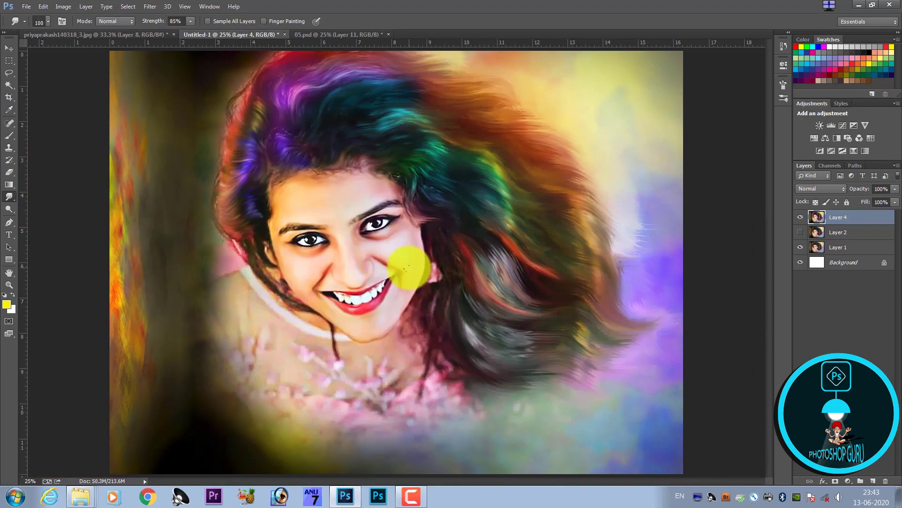
Smudge the loose hair tips on the right out into the purple background
scroll(298, 280, "up", 4)
left_click_drag(288, 279, 328, 297)
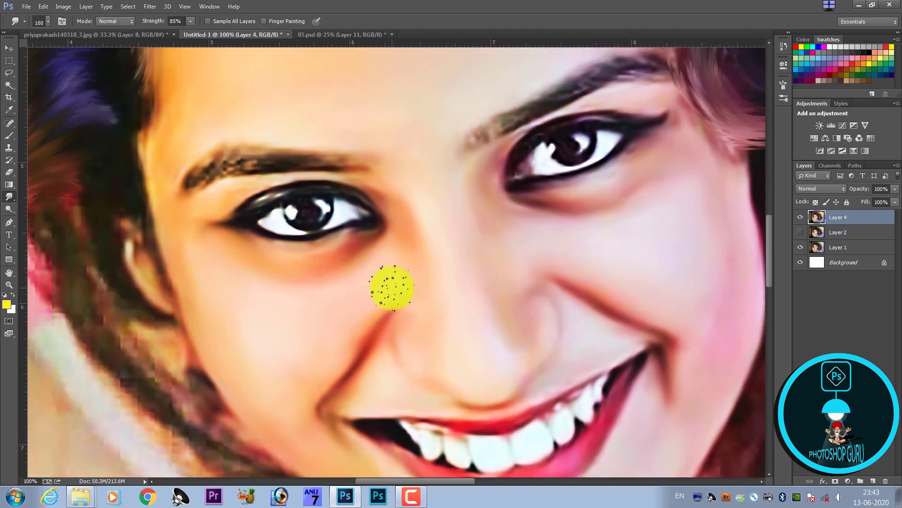
left_click_drag(434, 286, 394, 299)
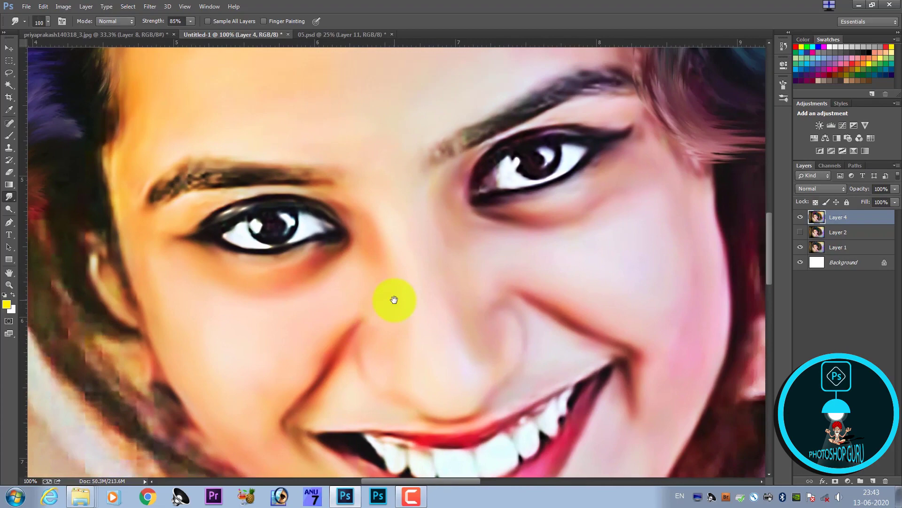
key("ctrl+minus")
key("ctrl+minus")
left_click_drag(490, 296, 358, 260)
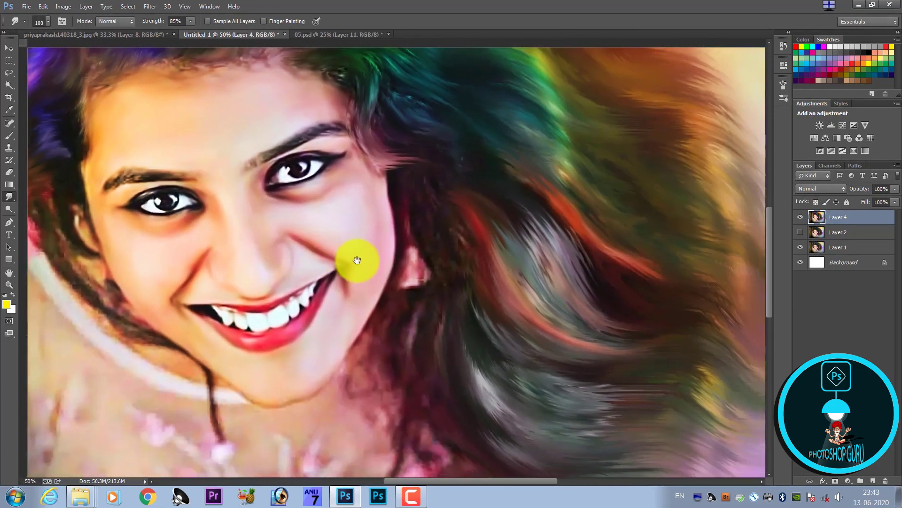
left_click_drag(455, 251, 364, 228)
key("ctrl+r")
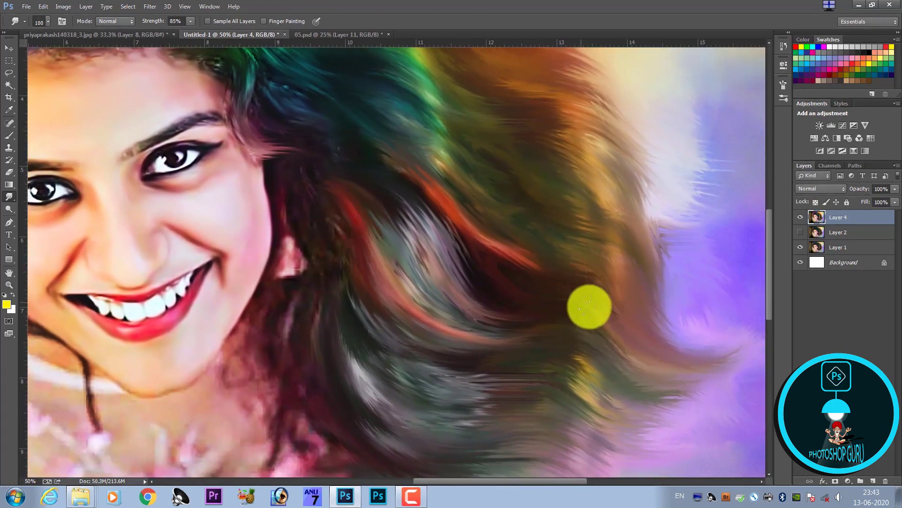
left_click_drag(589, 306, 733, 356)
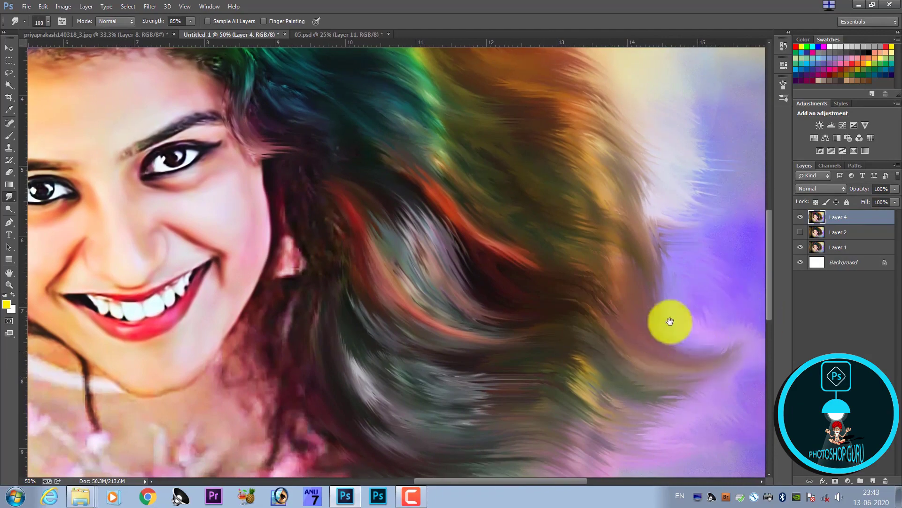
Blend the dark lower hair edge down into the green area and zoom out to check
key("ctrl+r")
mouse_move(664, 318)
left_mouse_down()
mouse_move(529, 289)
mouse_move(418, 298)
left_mouse_up()
key("ctrl+r")
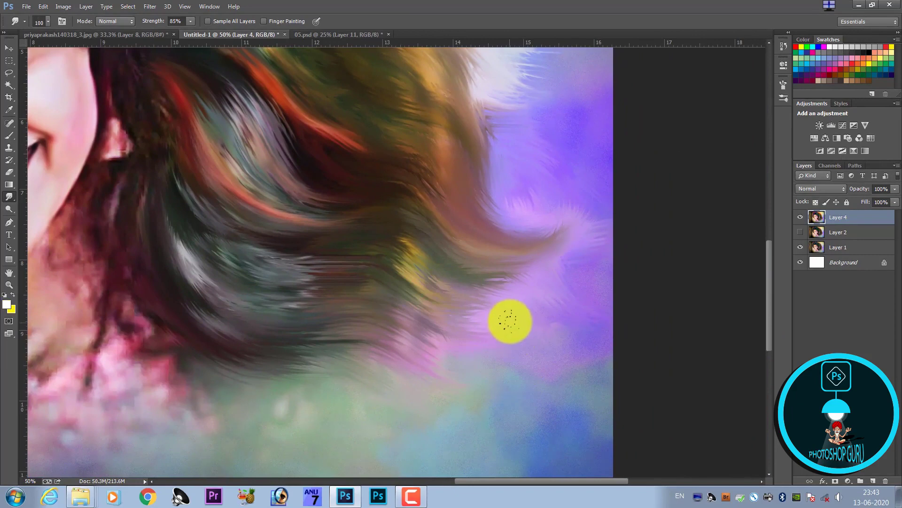
left_click_drag(326, 359, 407, 429)
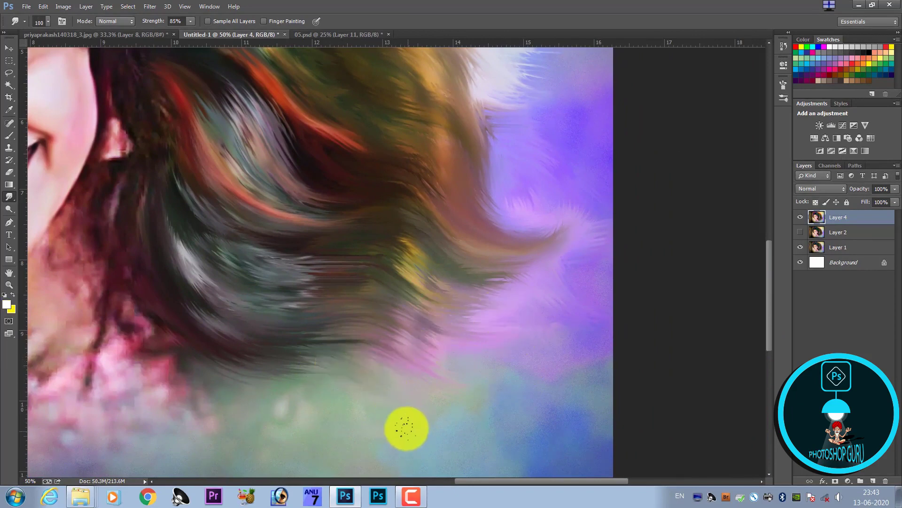
mouse_move(364, 376)
left_mouse_down()
mouse_move(268, 364)
mouse_move(167, 320)
mouse_move(185, 375)
mouse_move(244, 418)
mouse_move(188, 355)
mouse_move(312, 447)
mouse_move(216, 367)
mouse_move(327, 419)
mouse_move(268, 381)
mouse_move(372, 403)
mouse_move(524, 413)
mouse_move(446, 355)
left_mouse_up()
key("bracketright")
key("bracketright")
key("ctrl+minus")
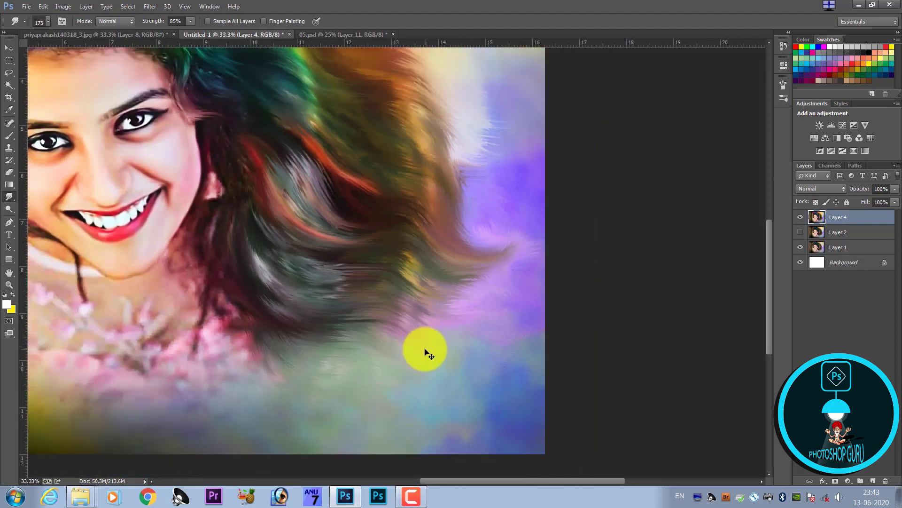
key("ctrl+minus")
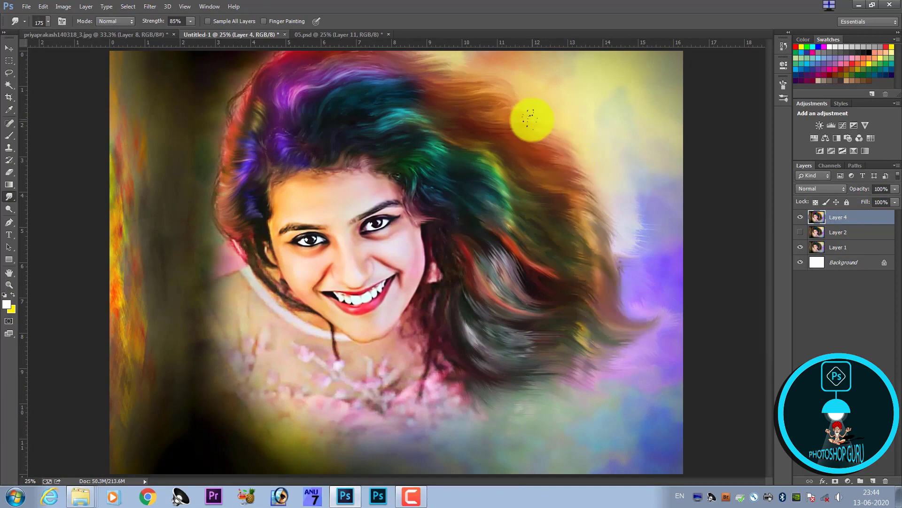
key("ctrl+plus")
key("ctrl+plus")
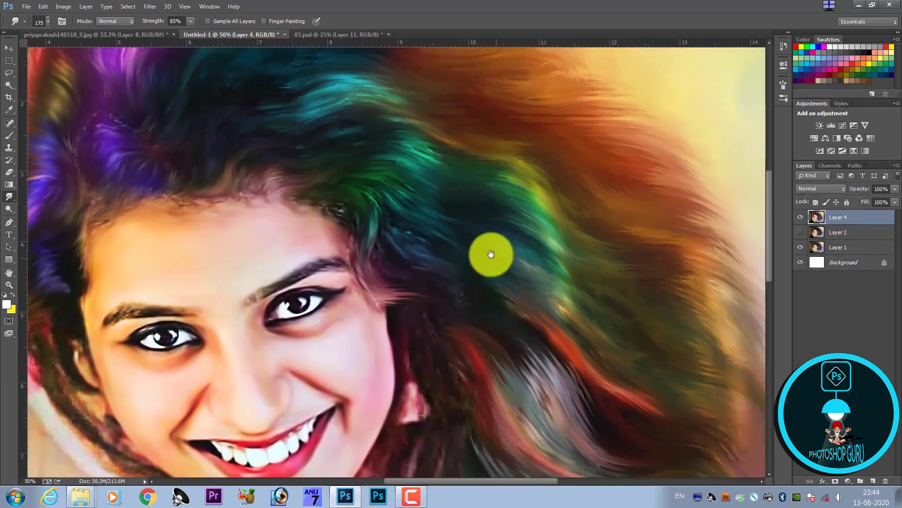
left_click_drag(540, 133, 508, 235)
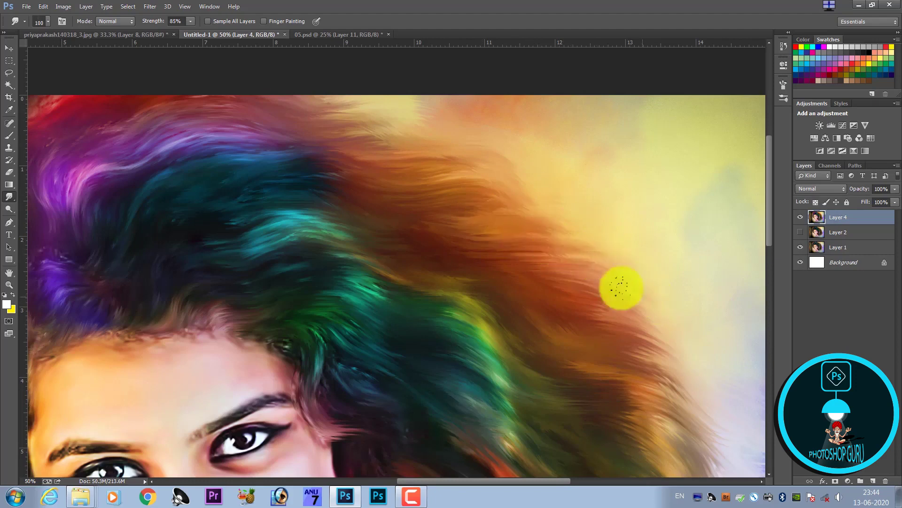
scroll(588, 271, "down", 2)
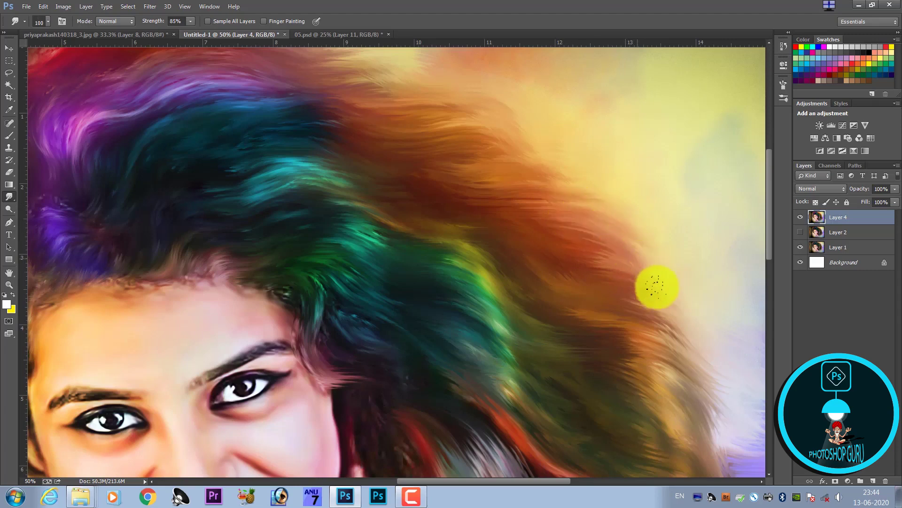
scroll(656, 284, "down", 5)
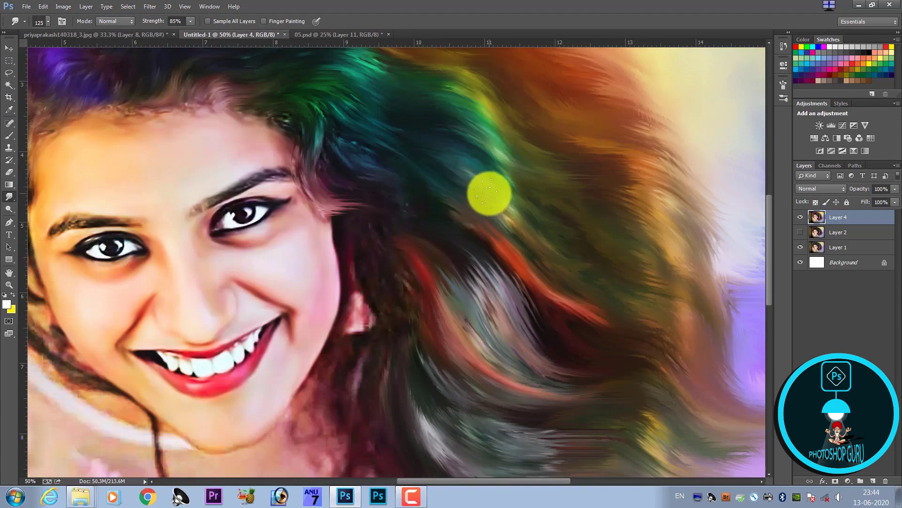
key("bracketright")
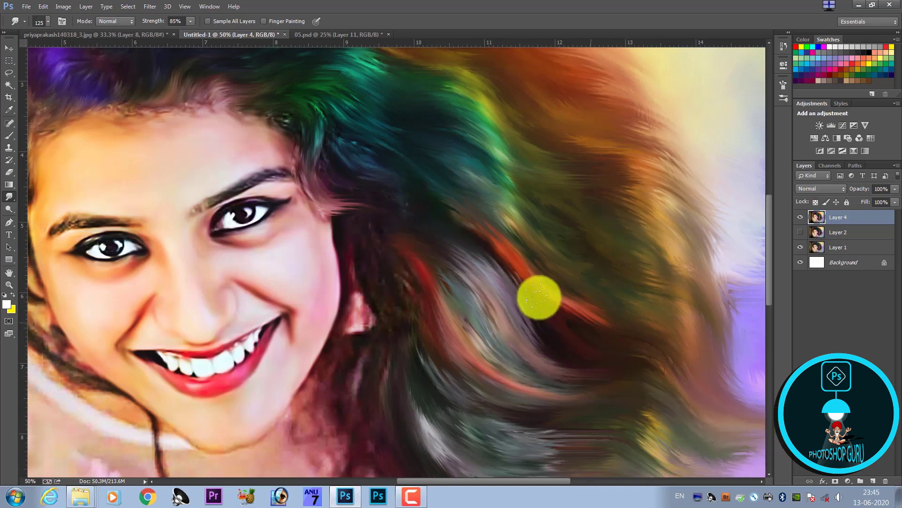
scroll(502, 277, "down", 2)
scroll(484, 275, "down", 1)
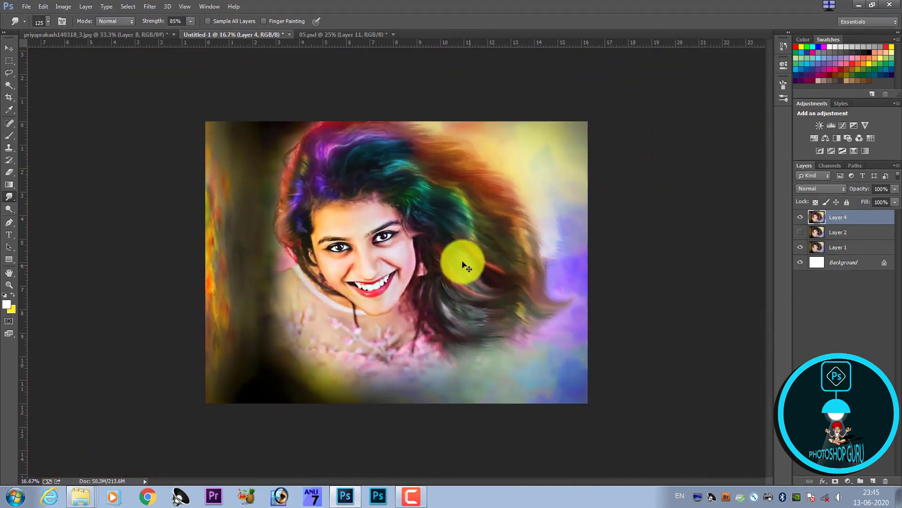
scroll(353, 242, "up", 1)
scroll(316, 282, "up", 1)
scroll(312, 303, "up", 1)
scroll(248, 334, "up", 2)
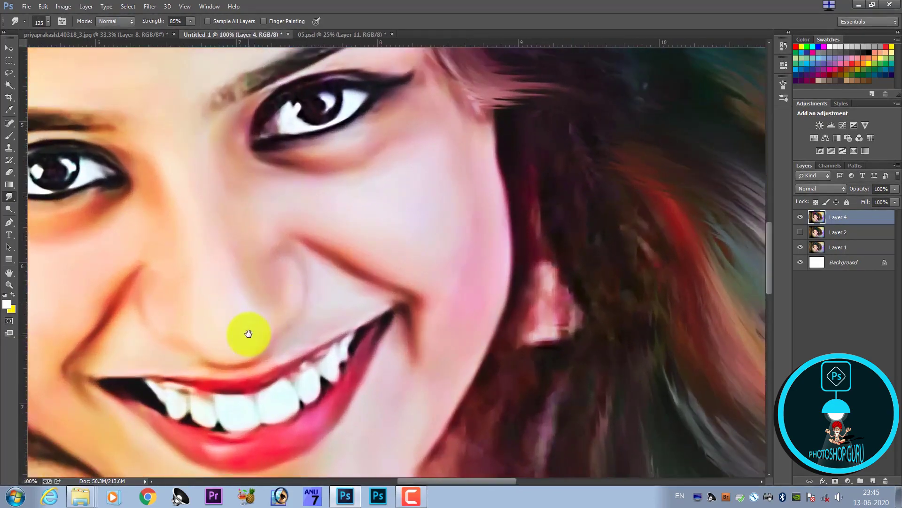
left_click_drag(248, 334, 407, 301)
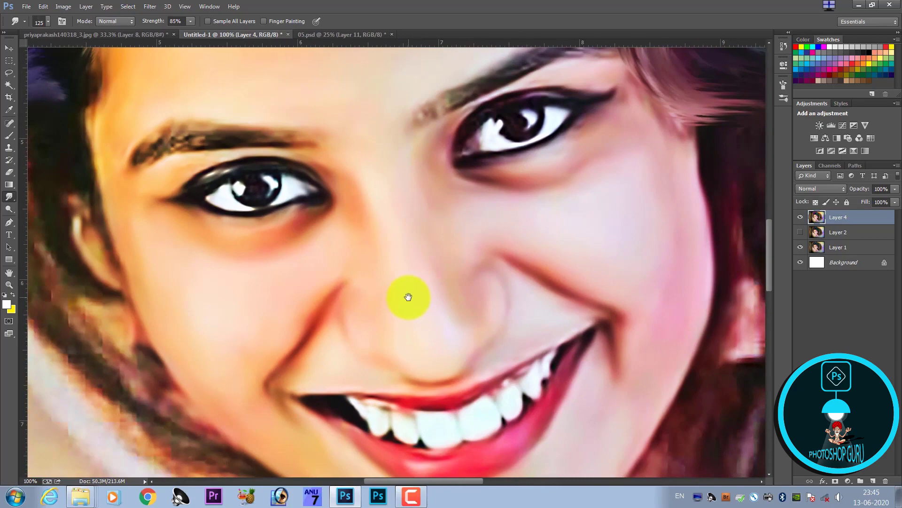
left_click_drag(413, 262, 417, 284)
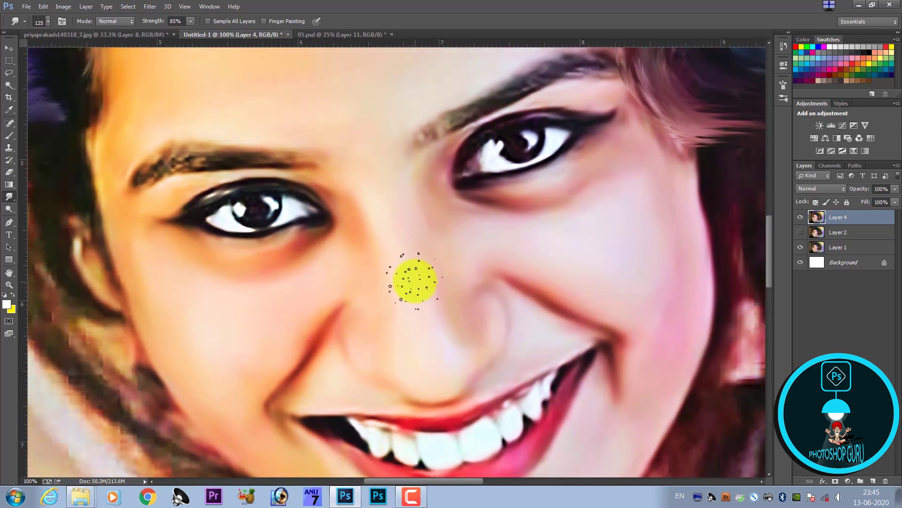
scroll(413, 281, "down", 2)
scroll(412, 278, "down", 1)
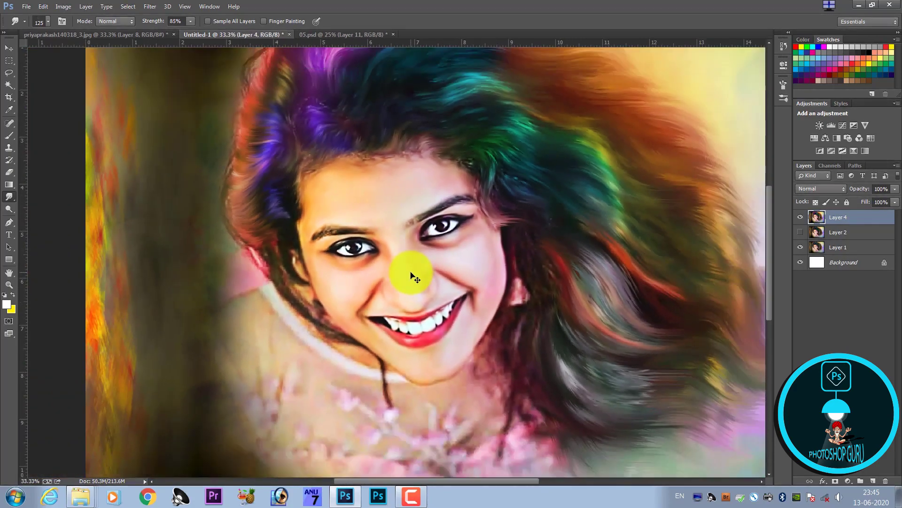
scroll(412, 271, "up", 1)
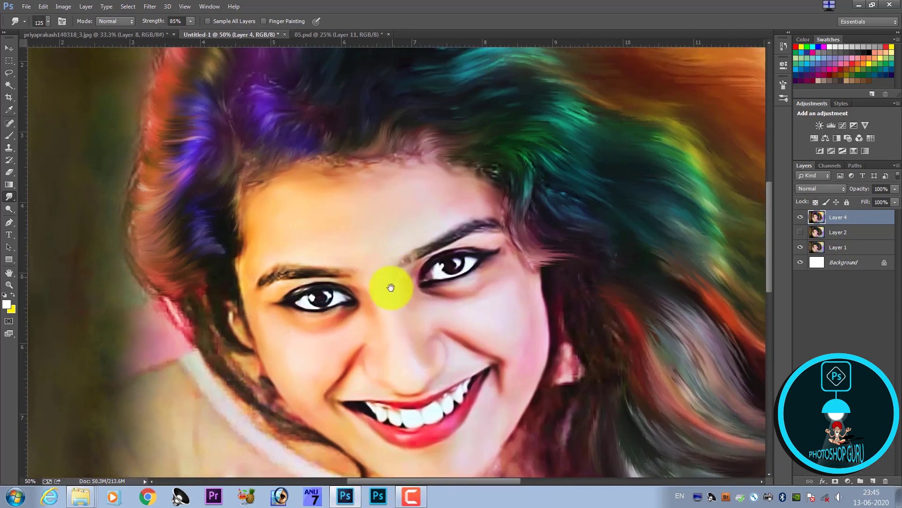
Add a new layer and set the Brush tool's foreground colour to red (ff4542)
left_click(872, 481)
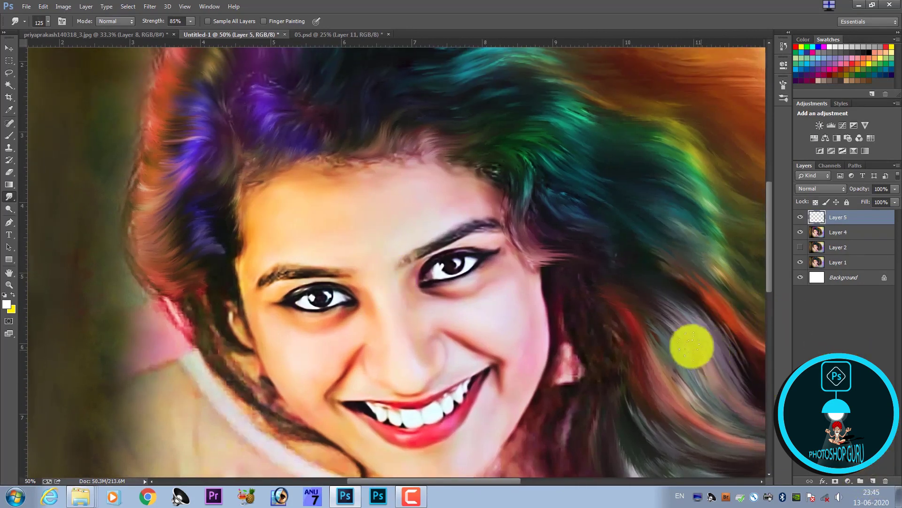
key("b")
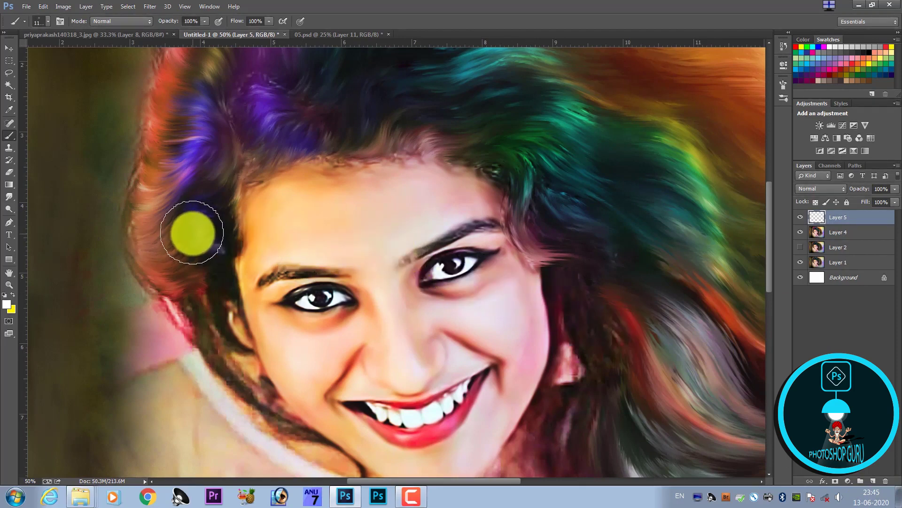
key("x")
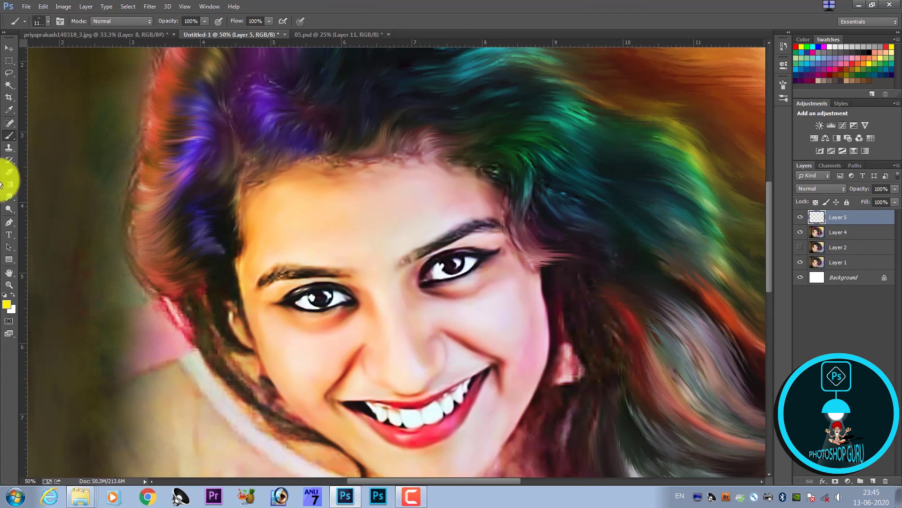
left_click(7, 304)
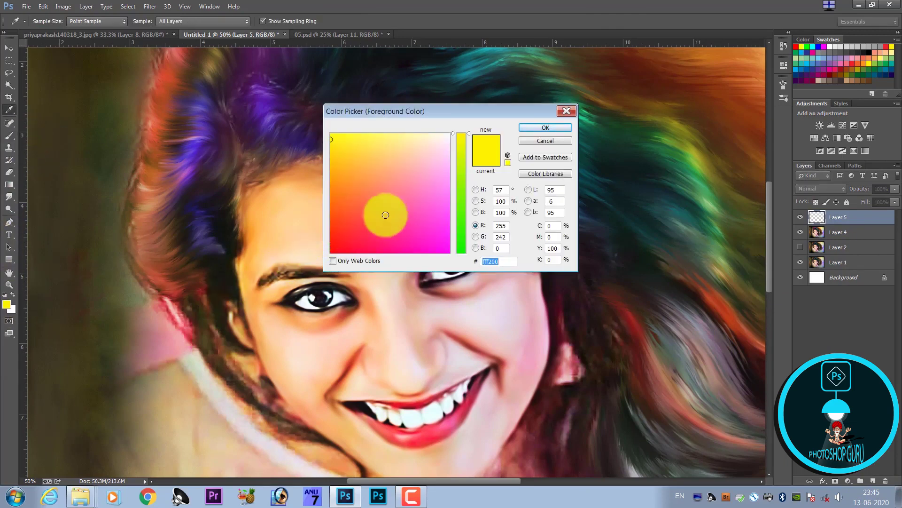
left_click(395, 205)
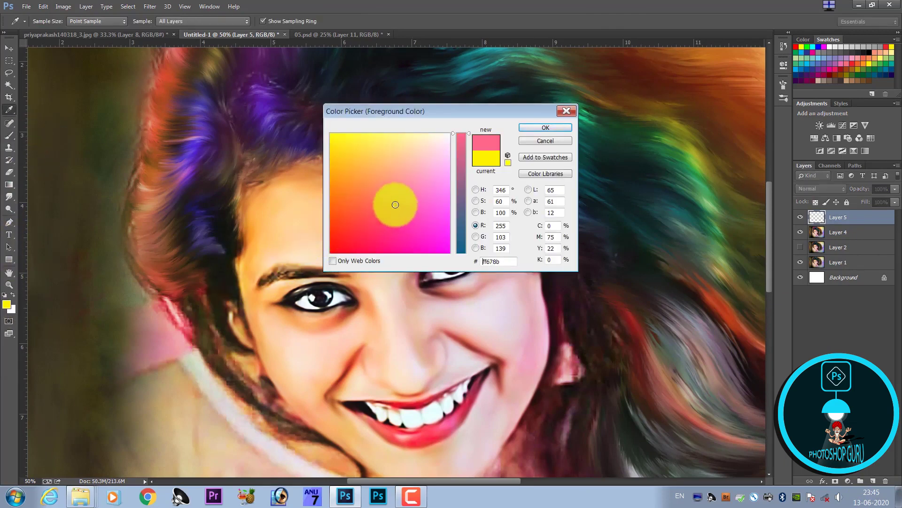
left_click(361, 220)
left_click(528, 128)
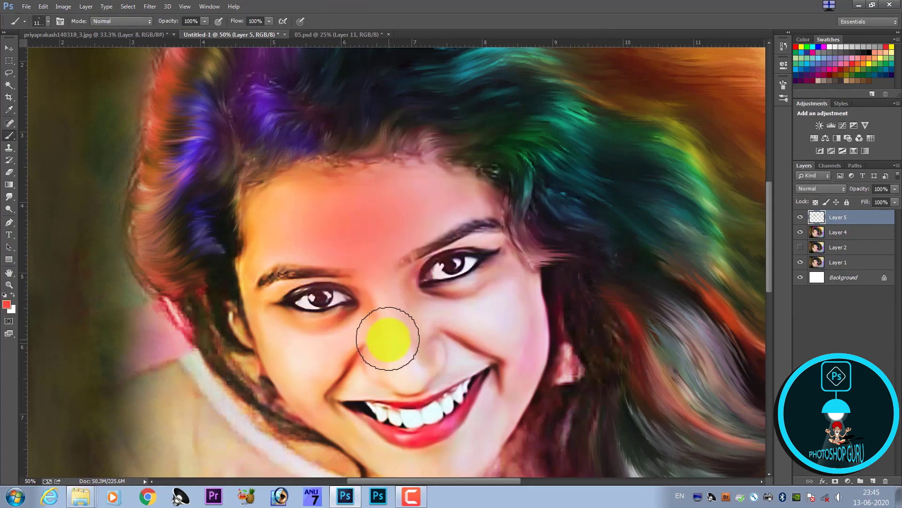
Paint red blush strokes on the nose and both cheeks, adjusting brush size
key("bracketleft")
left_click_drag(382, 302, 402, 359)
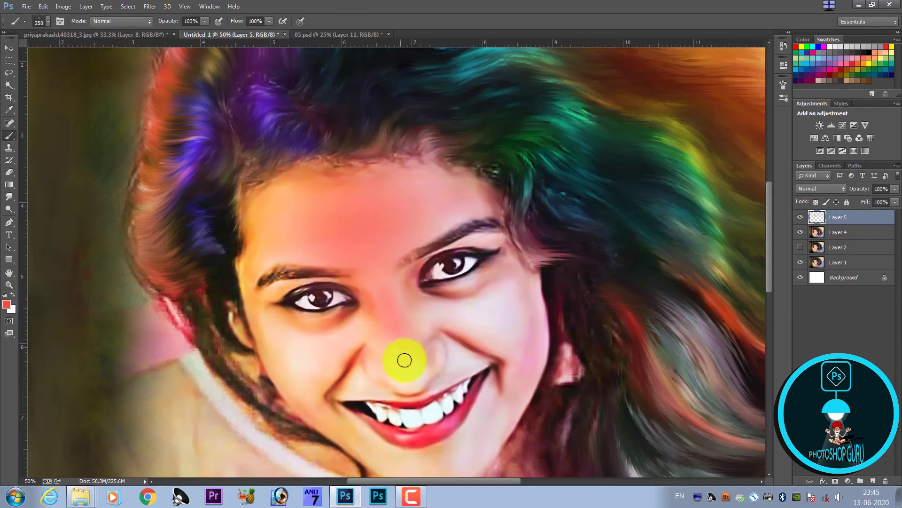
key("bracketleft")
key("bracketleft")
left_click_drag(306, 354, 306, 359)
key("bracketright")
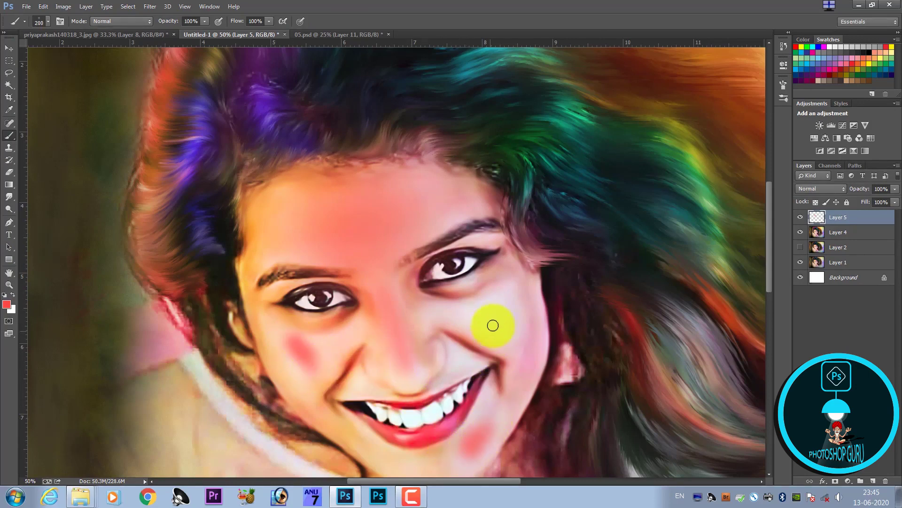
left_click_drag(490, 323, 513, 299)
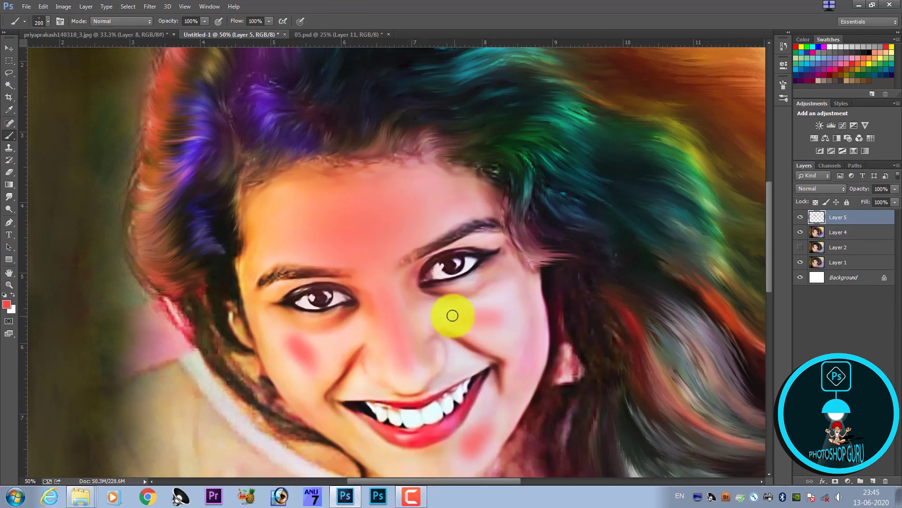
Apply a Gaussian Blur of about 129 px radius to the blush strokes
left_click(151, 8)
mouse_move(158, 139)
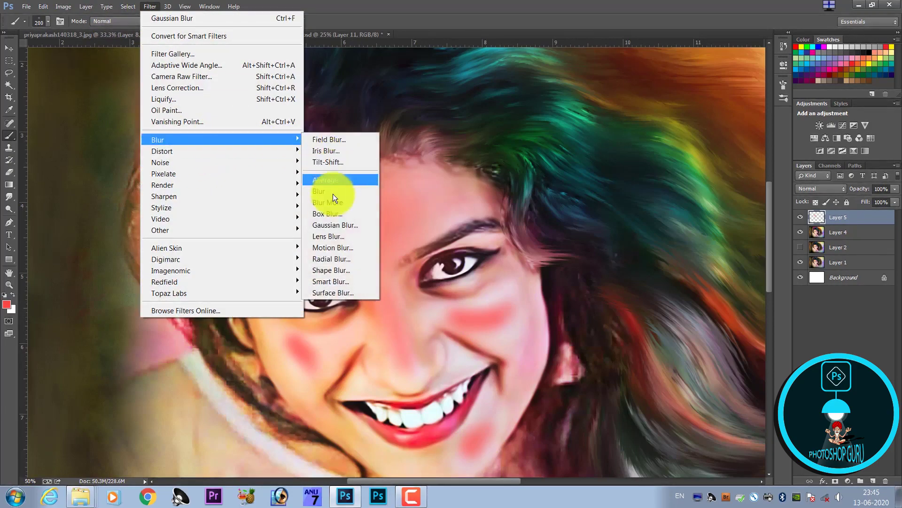
left_click(336, 225)
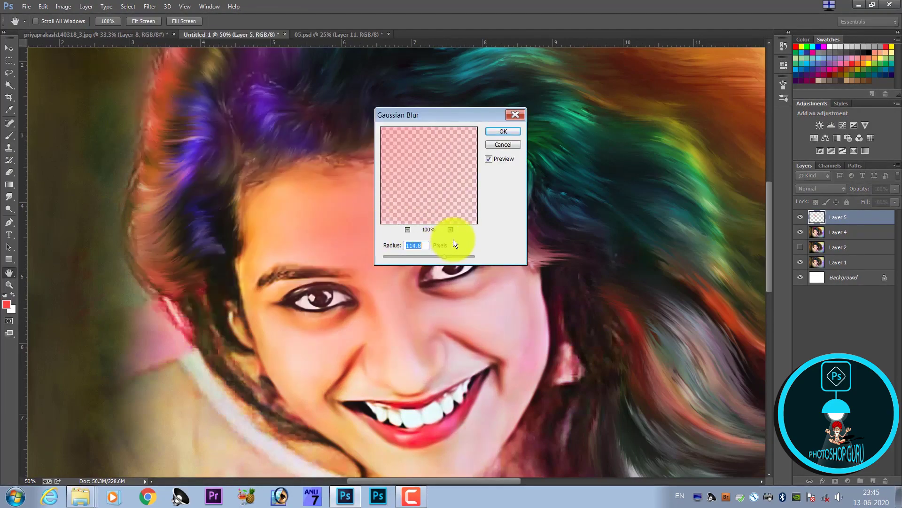
left_click_drag(443, 256, 447, 256)
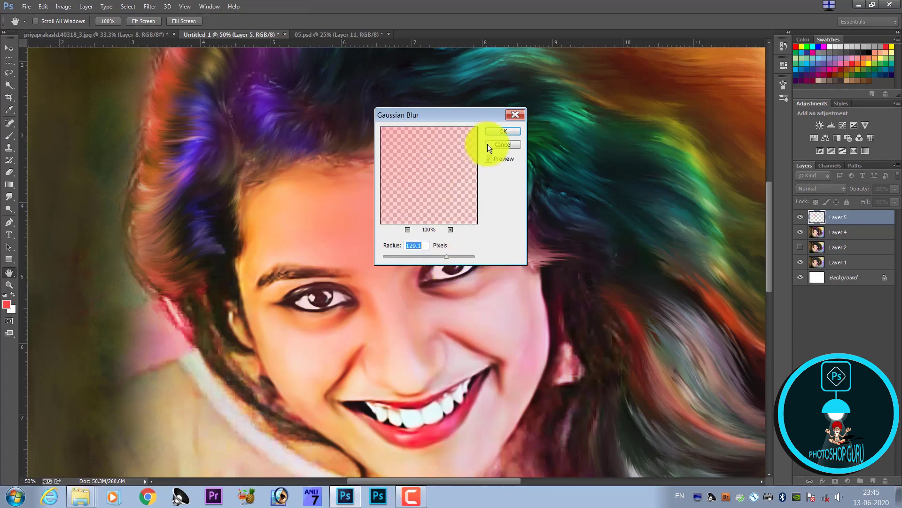
left_click(497, 132)
Shift the blush colour's hue with Hue/Saturation (Ctrl+U)
key("ctrl+u")
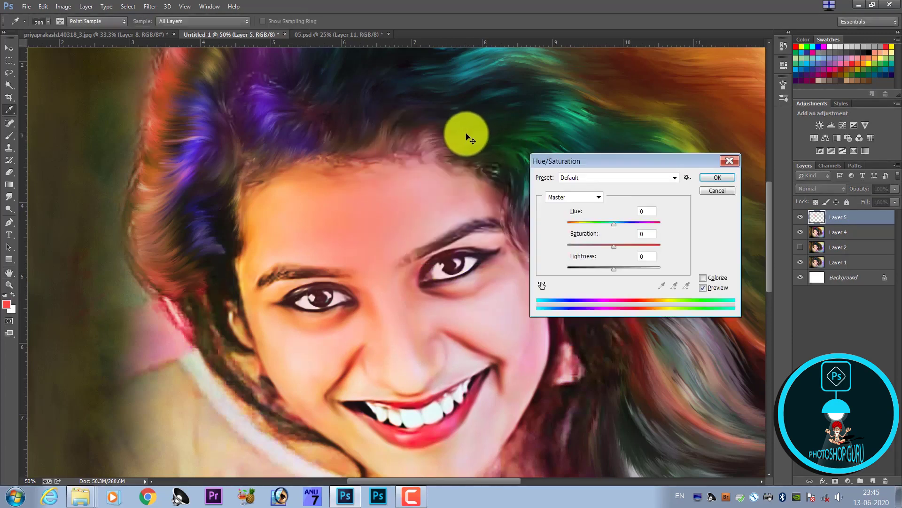
mouse_move(582, 226)
left_mouse_down()
mouse_move(559, 226)
mouse_move(631, 230)
mouse_move(622, 230)
left_mouse_up()
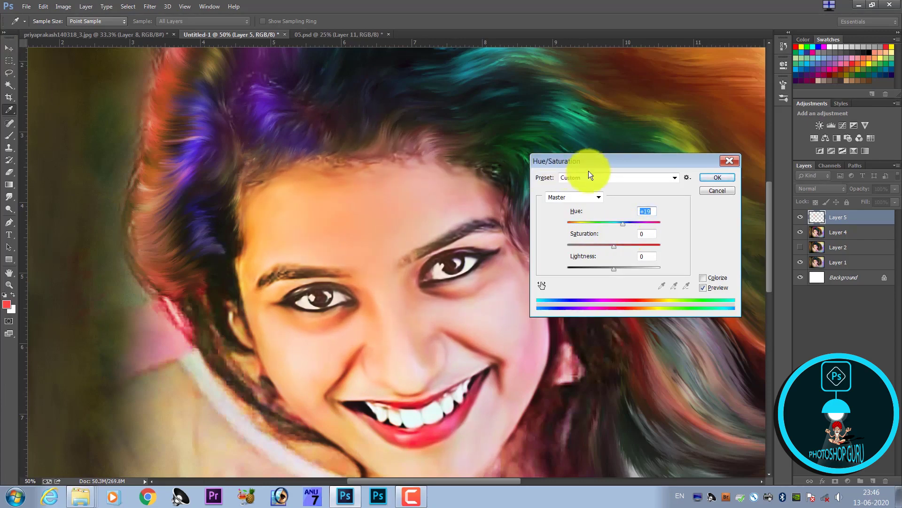
left_click(712, 176)
Compare the blush layer on and off, then lower its opacity to 31%
key("u")
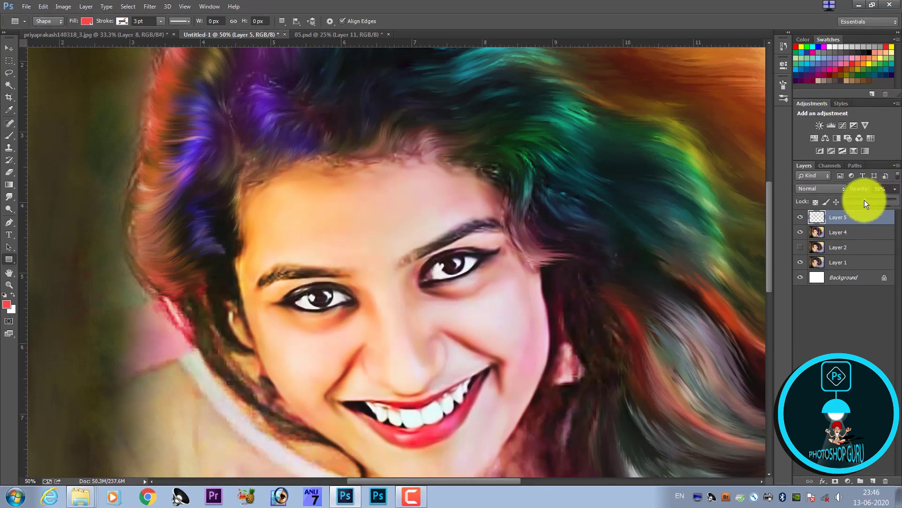
left_click(799, 217)
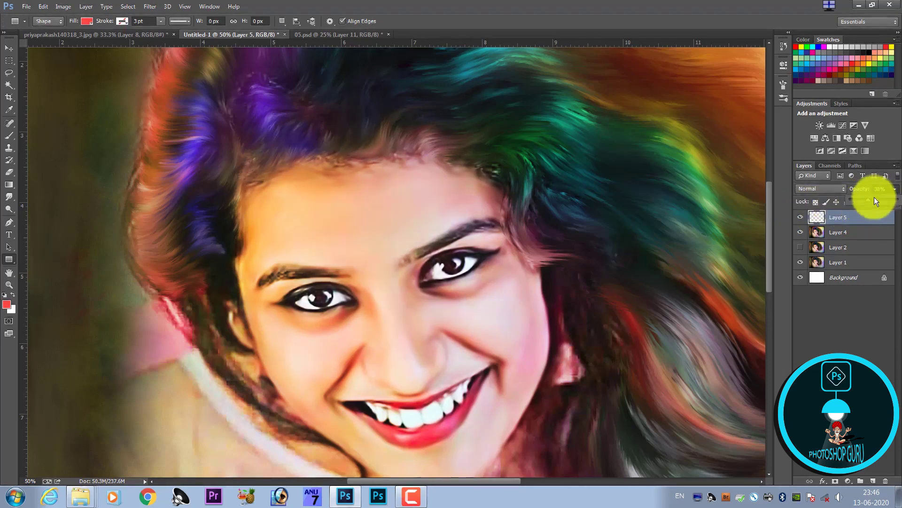
left_click_drag(874, 198, 865, 200)
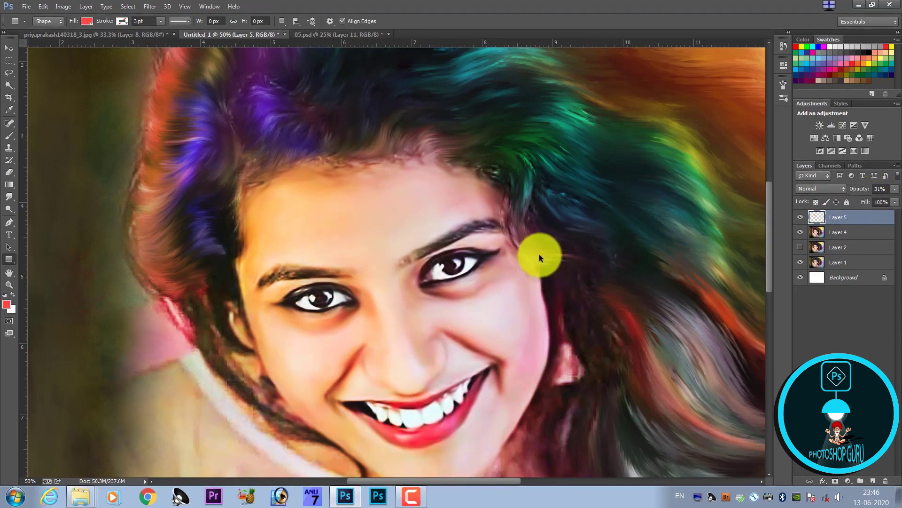
Stamp Layers 4 and 5 into a new Layer 6 and delete the two originals
key("ctrl+minus")
key("ctrl+minus")
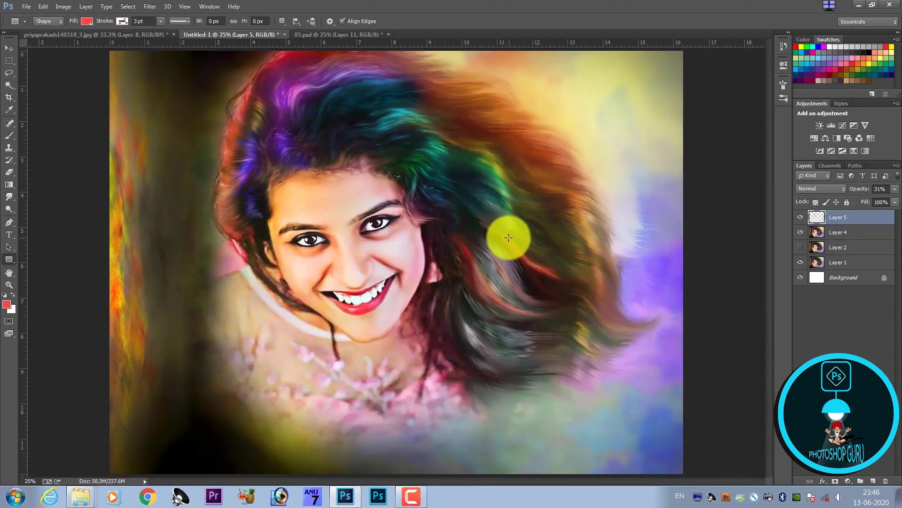
key("ctrl+plus")
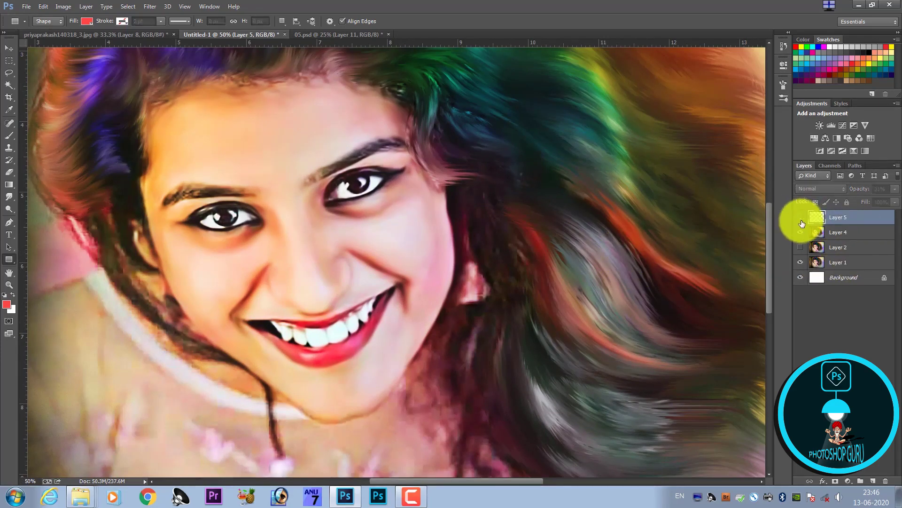
left_click(833, 236, "shift")
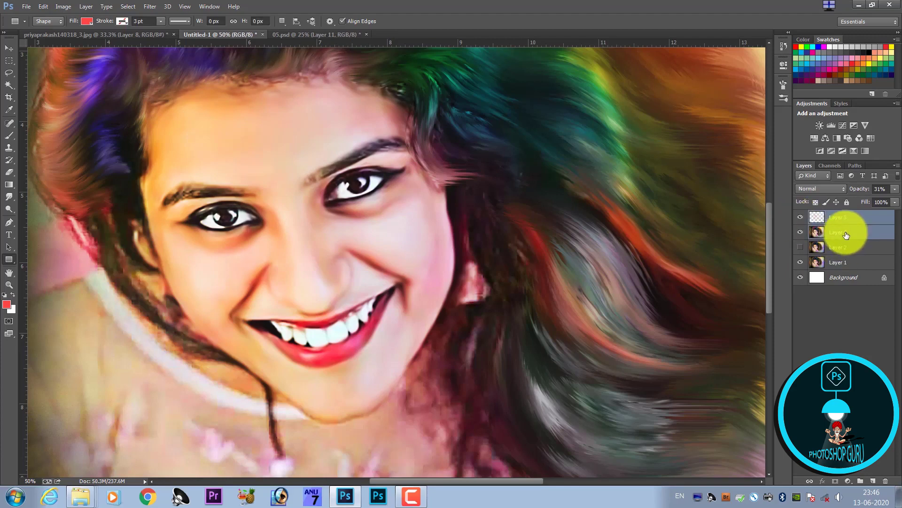
key("ctrl+alt+e")
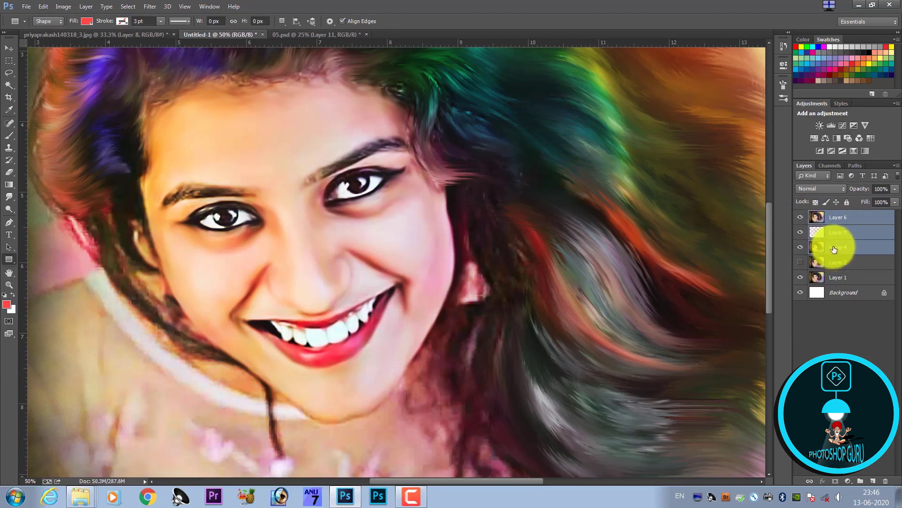
key("Delete")
Hide Layers 1 and 2 so only the stamped Layer 6 painting shows
left_click(801, 217)
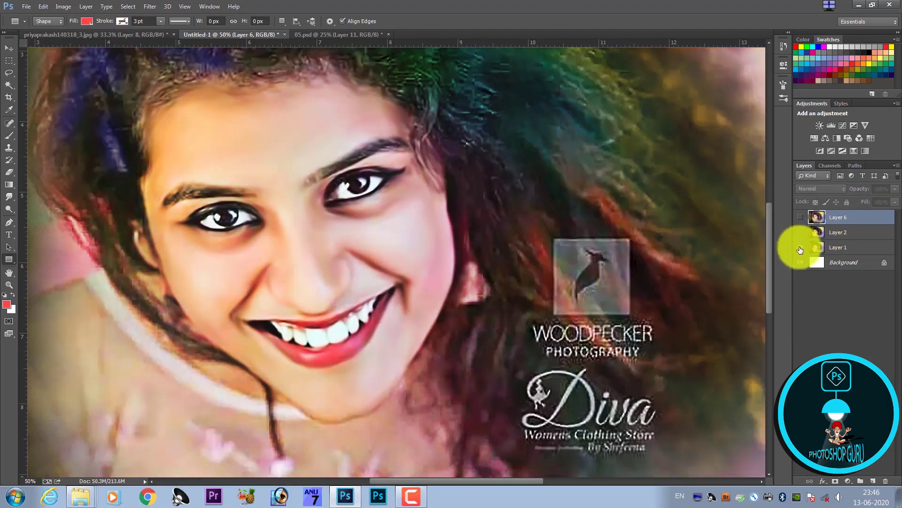
left_click(801, 234)
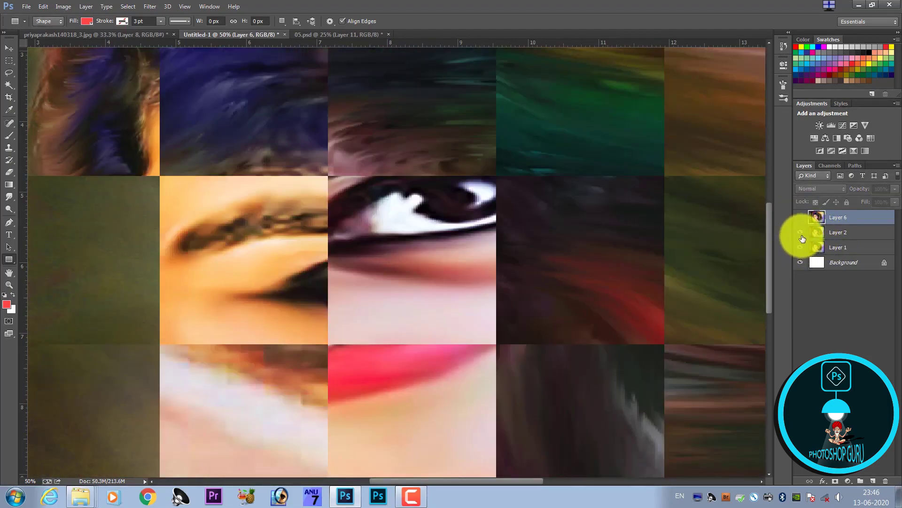
left_click(801, 247)
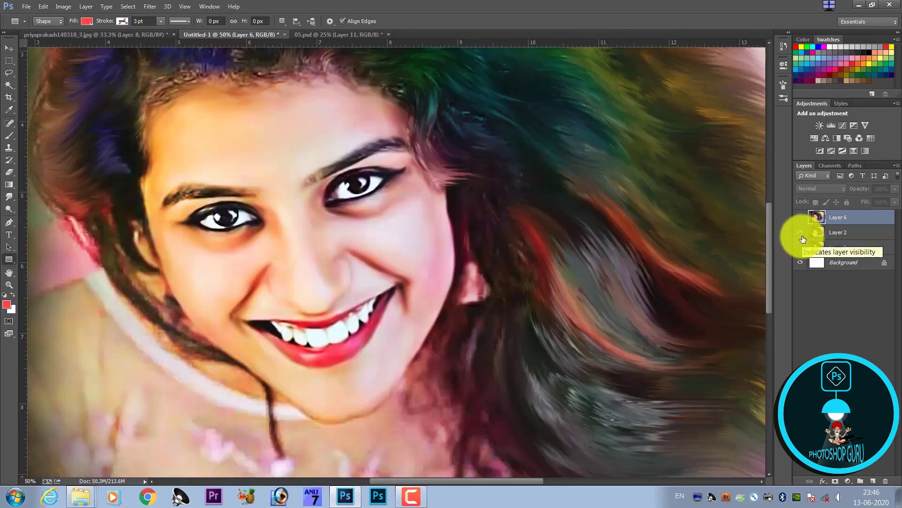
left_click(801, 247)
left_click(801, 221)
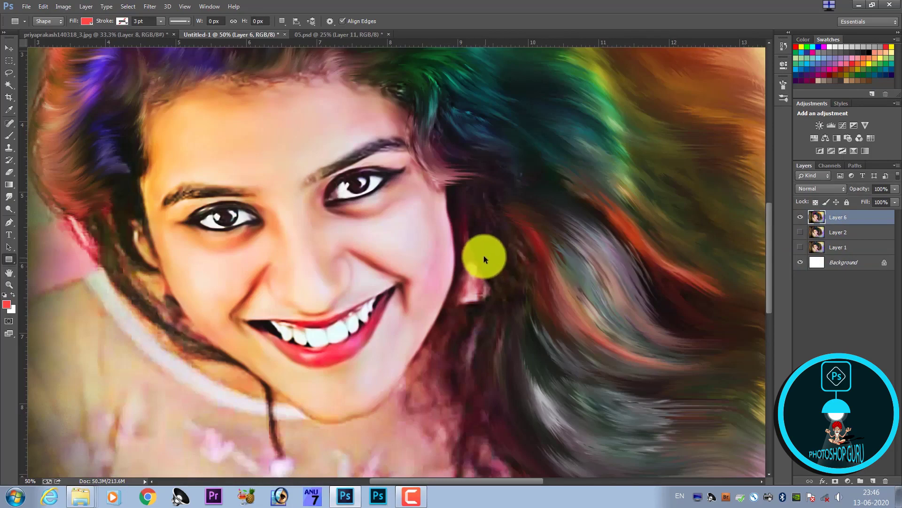
key("ctrl+plus")
scroll(309, 258, "up", 3)
Select the Dodge tool and shrink its brush to about 45
key("ctrl+0")
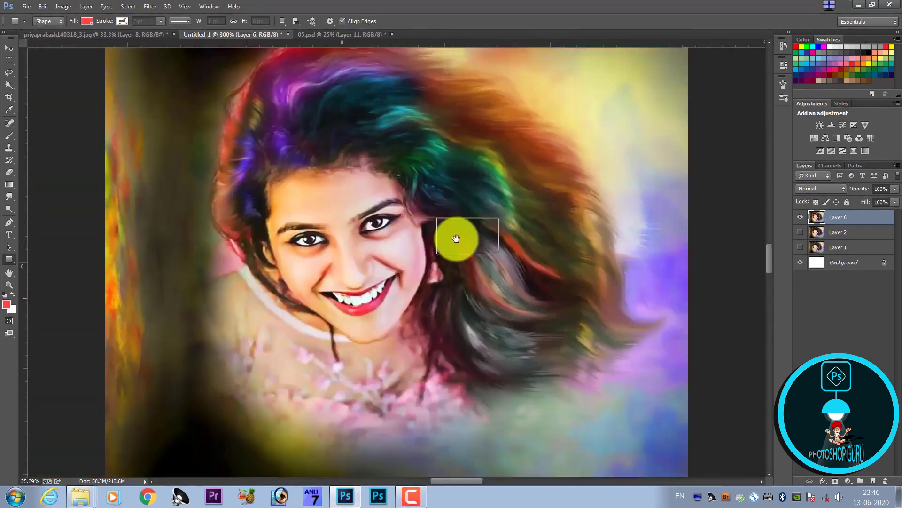
key("b")
scroll(458, 237, "up", 5)
mouse_move(308, 304)
left_mouse_down()
mouse_move(369, 260)
mouse_move(418, 177)
mouse_move(395, 316)
mouse_move(310, 280)
mouse_move(333, 319)
mouse_move(349, 242)
left_mouse_up()
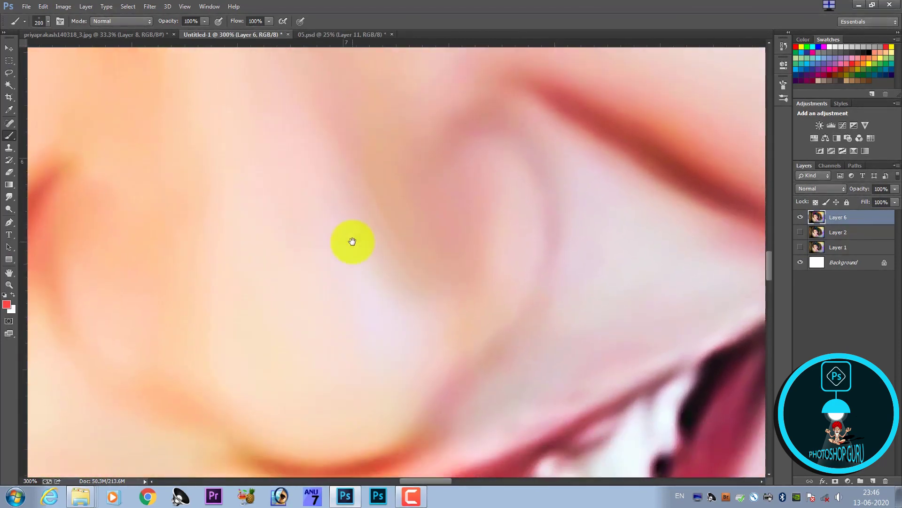
left_click(13, 210)
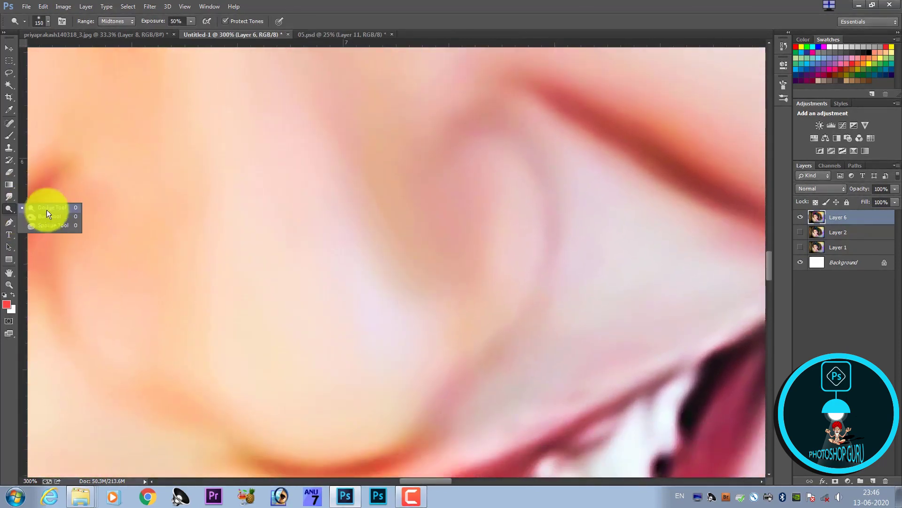
left_click(60, 209)
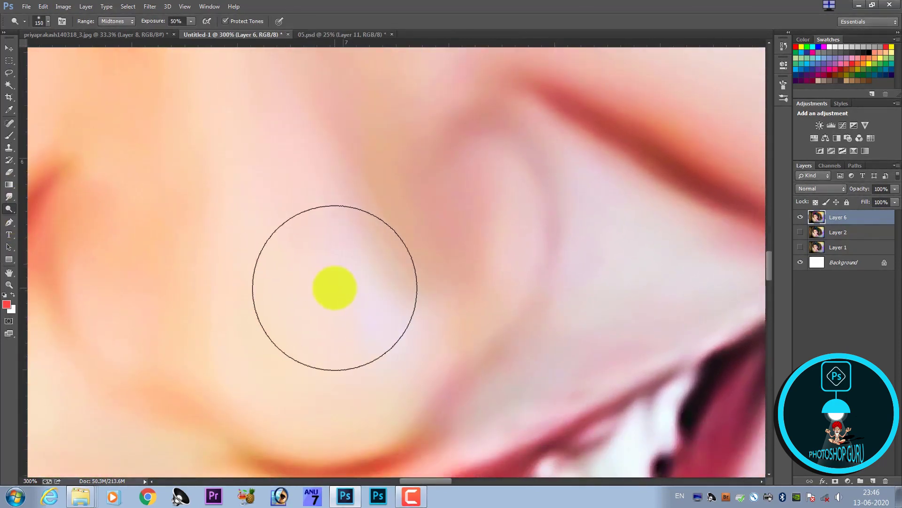
key("bracketleft")
key("bracketleft")
key("bracketleft")
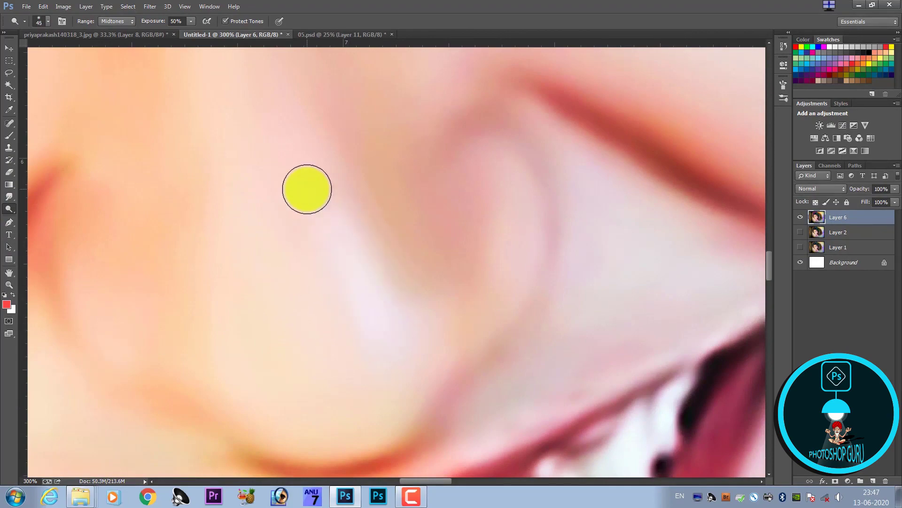
Zoom in on the nose and reduce the Dodge brush further, toward size 35
key("ctrl+minus")
key("ctrl+minus")
key("ctrl+minus")
key("ctrl+plus")
key("ctrl+plus")
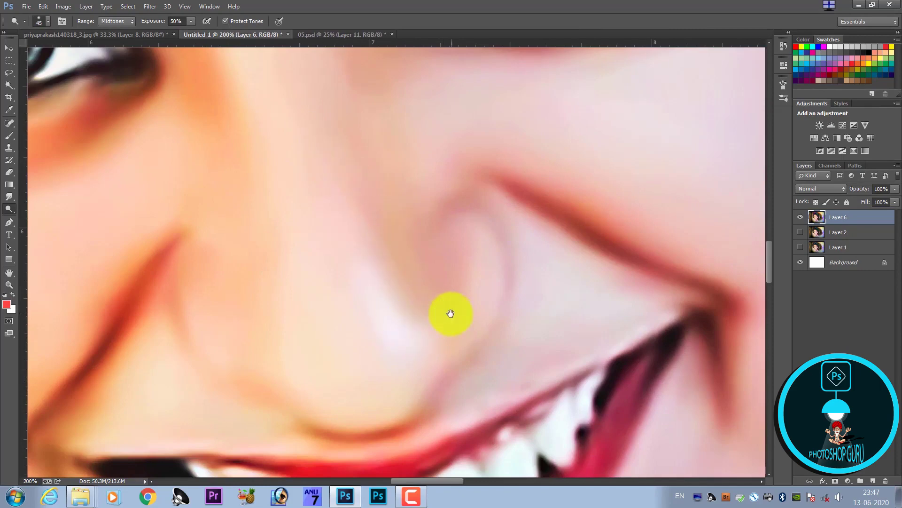
left_click_drag(436, 320, 449, 313)
key("ctrl+minus")
key("ctrl+minus")
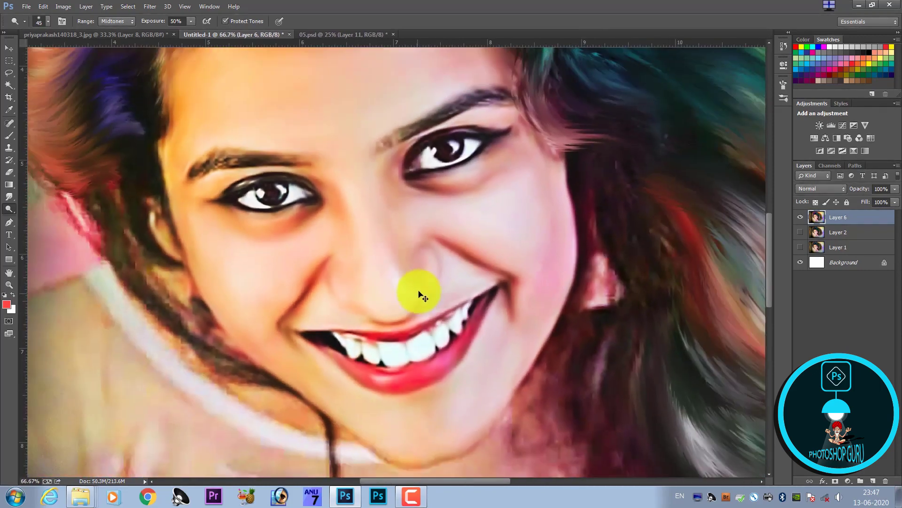
key("ctrl+plus")
key("ctrl+plus")
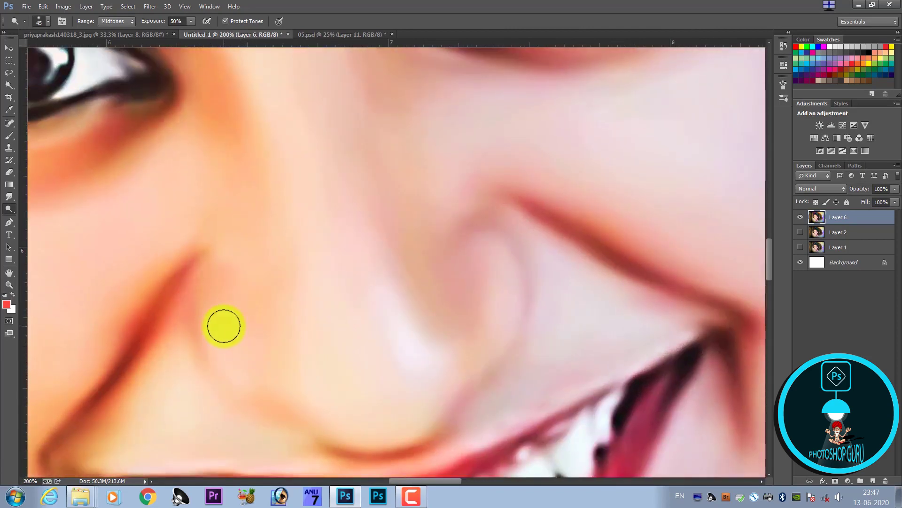
key("bracketleft")
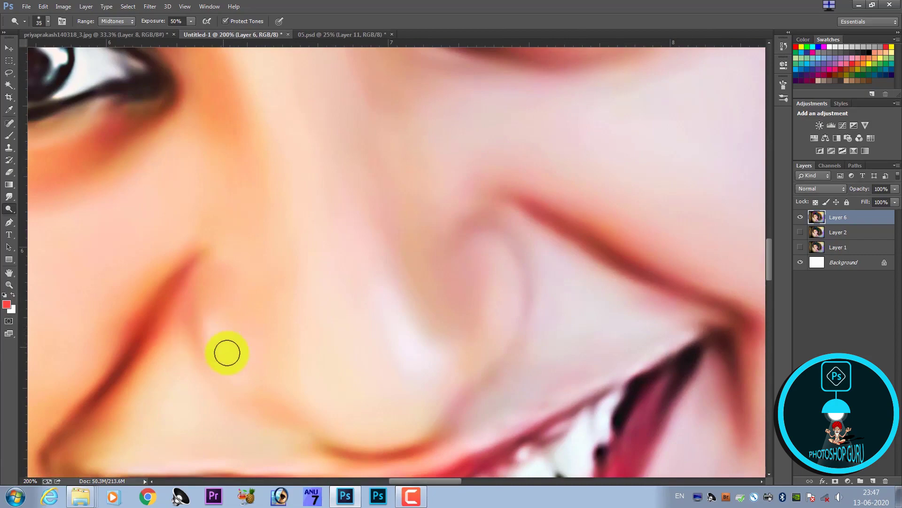
key("ctrl+minus")
key("ctrl+minus")
key("ctrl+minus")
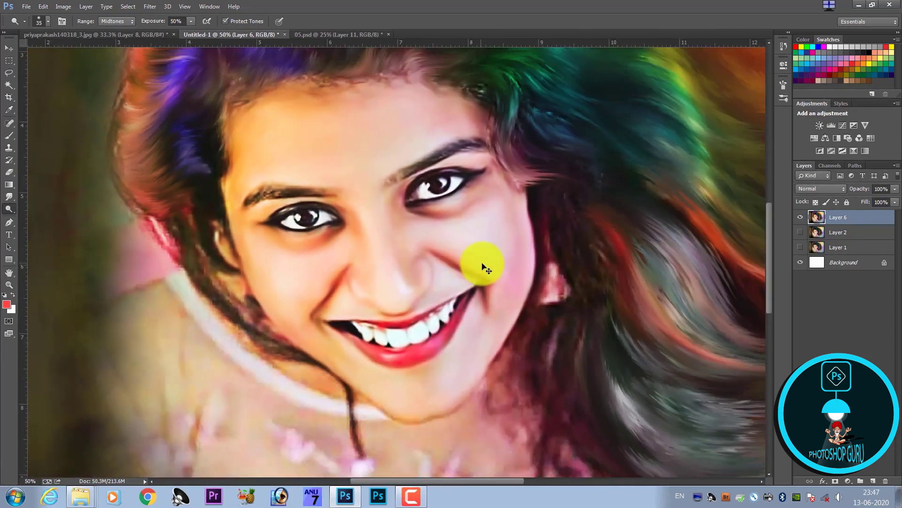
key("ctrl+plus")
key("ctrl+plus")
key("ctrl+plus")
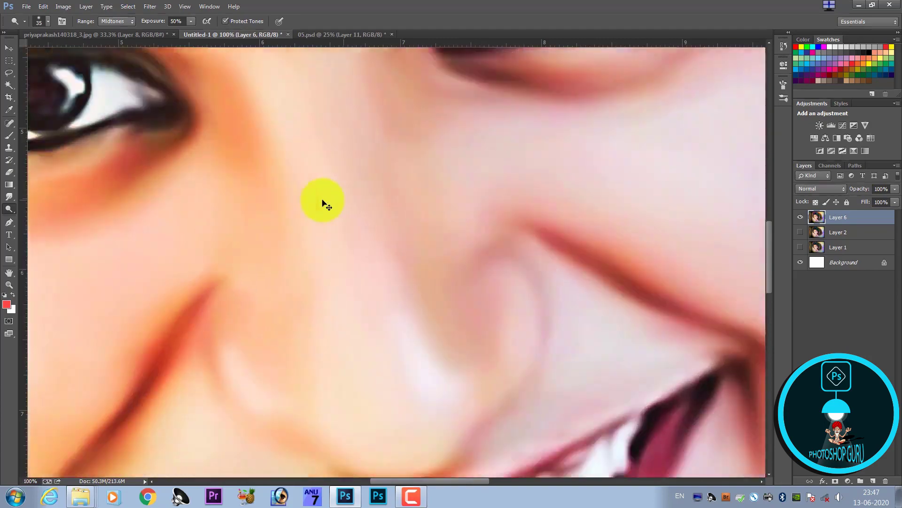
key("ctrl+plus")
key("ctrl+plus")
Dodge the cheek highlight beside the nose and the nose crease, then fade it to 33%
scroll(430, 165, "up", 3)
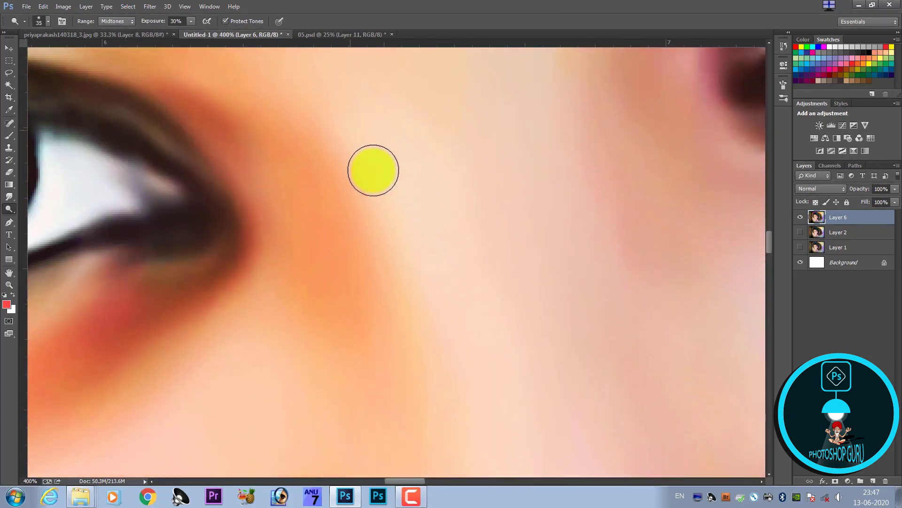
key("ctrl+minus")
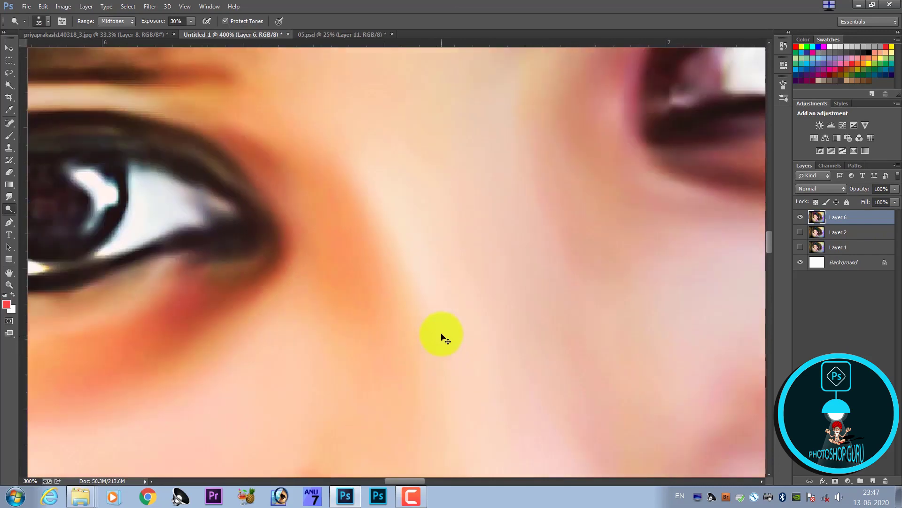
key("ctrl+minus")
key("ctrl+minus")
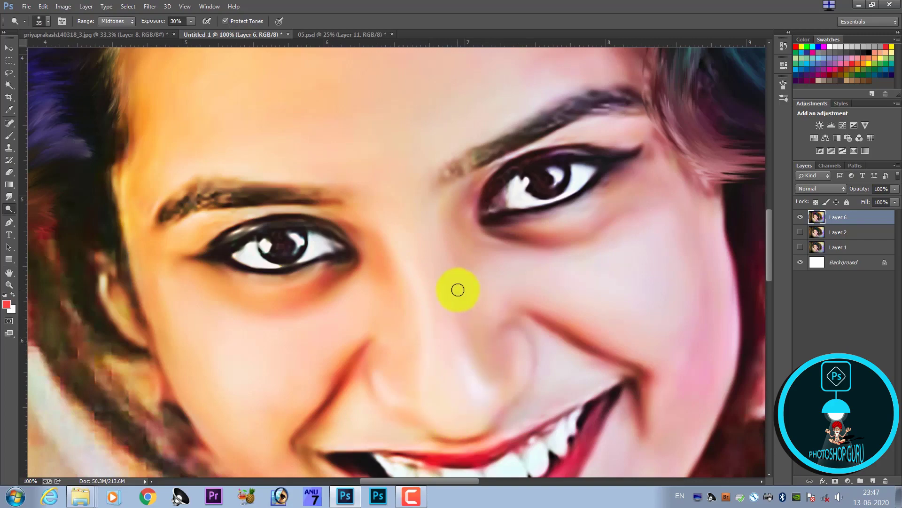
key("ctrl+minus")
key("ctrl+minus")
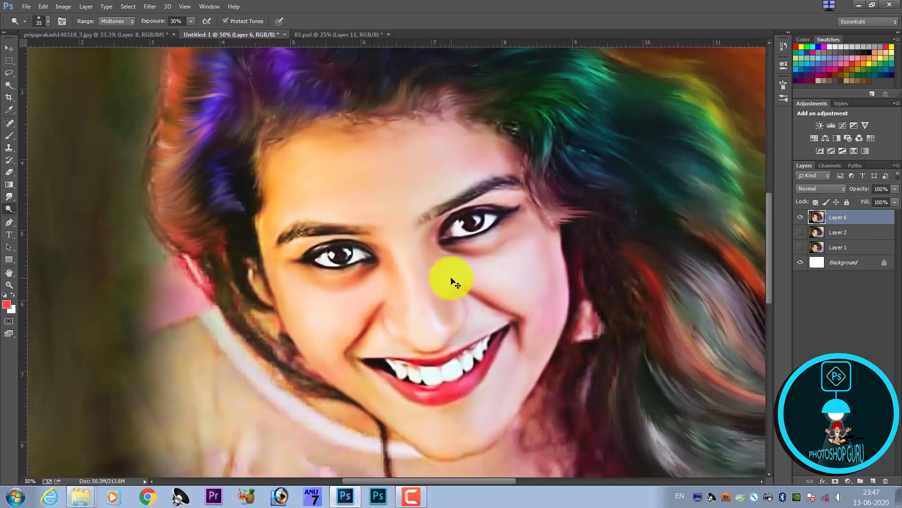
key("ctrl+plus")
key("ctrl+plus")
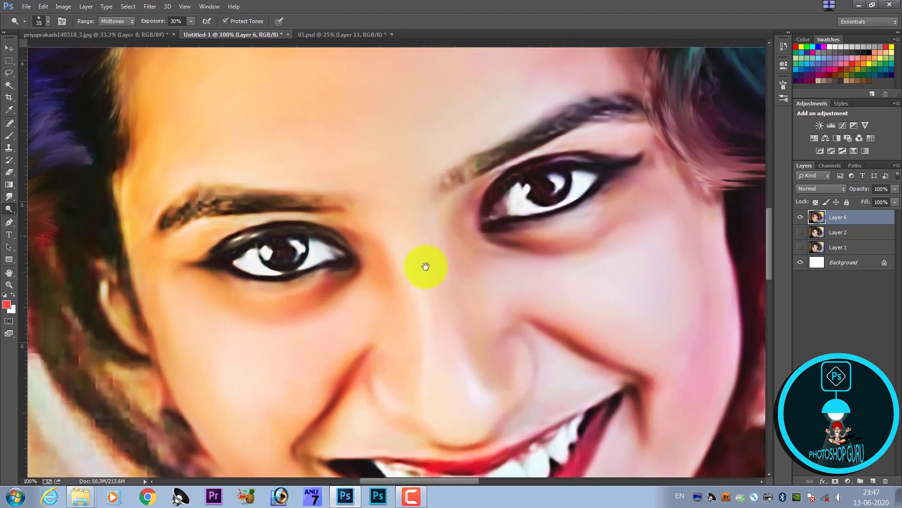
left_click_drag(494, 244, 438, 272)
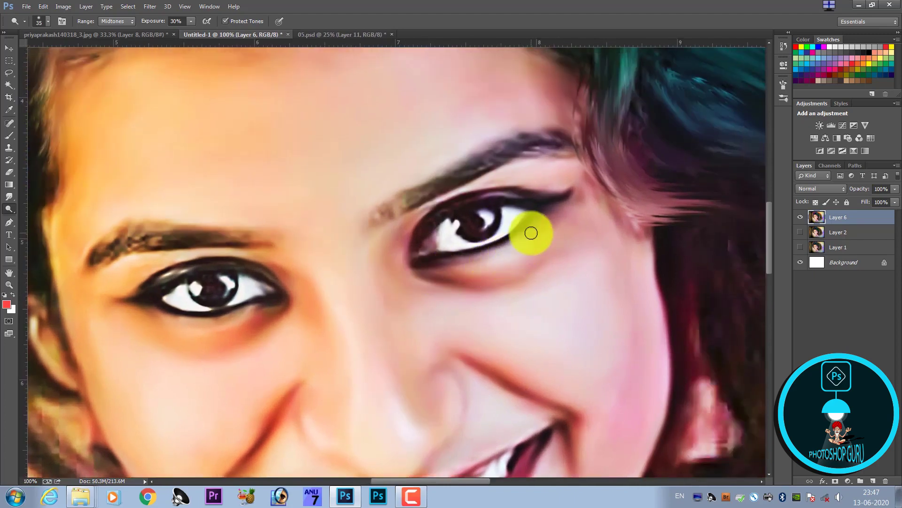
mouse_move(532, 280)
left_mouse_down()
mouse_move(492, 261)
mouse_move(414, 280)
left_mouse_up()
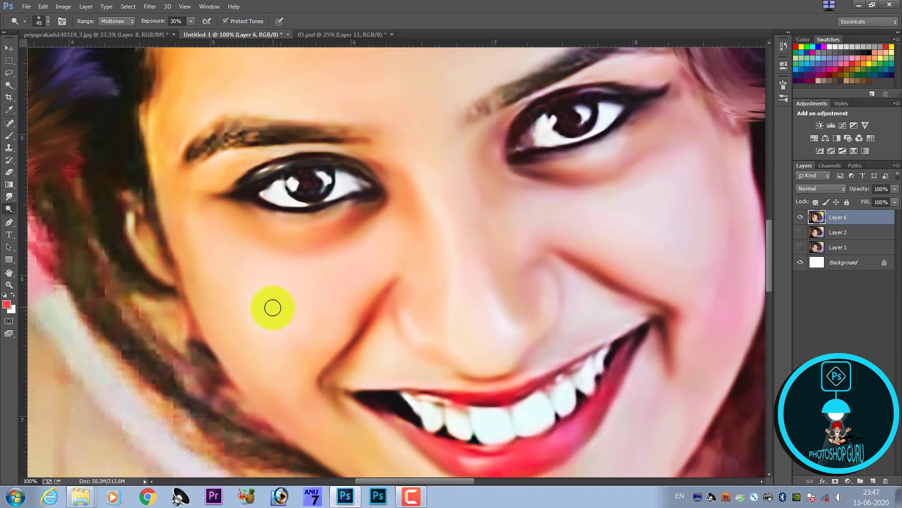
left_click_drag(256, 306, 312, 325)
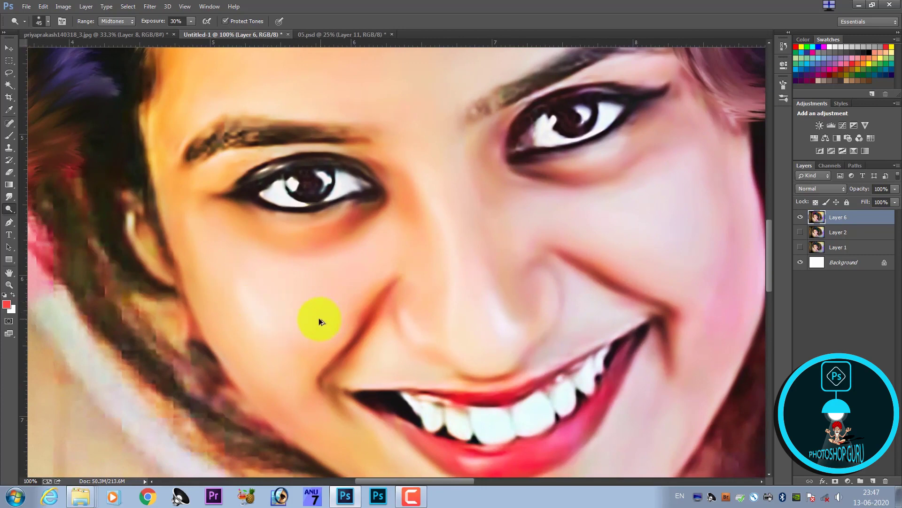
mouse_move(277, 312)
left_mouse_down()
mouse_move(250, 318)
mouse_move(302, 326)
left_mouse_up()
mouse_move(352, 276)
left_mouse_down()
mouse_move(402, 296)
mouse_move(258, 327)
mouse_move(278, 337)
left_mouse_up()
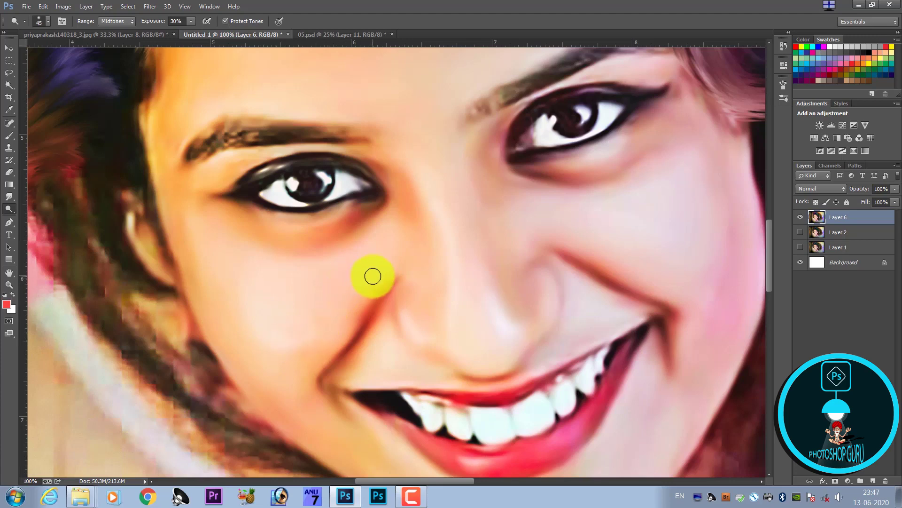
key("ctrl+shift+f")
type("33")
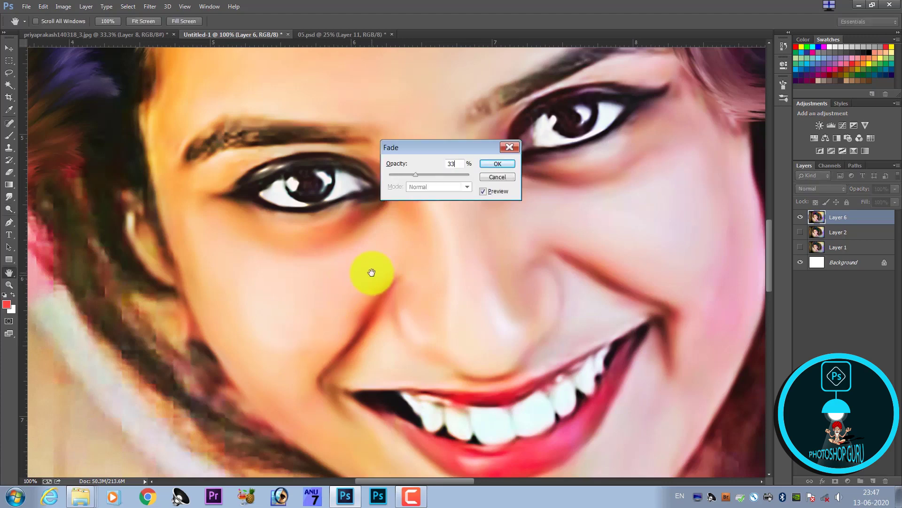
key("Return")
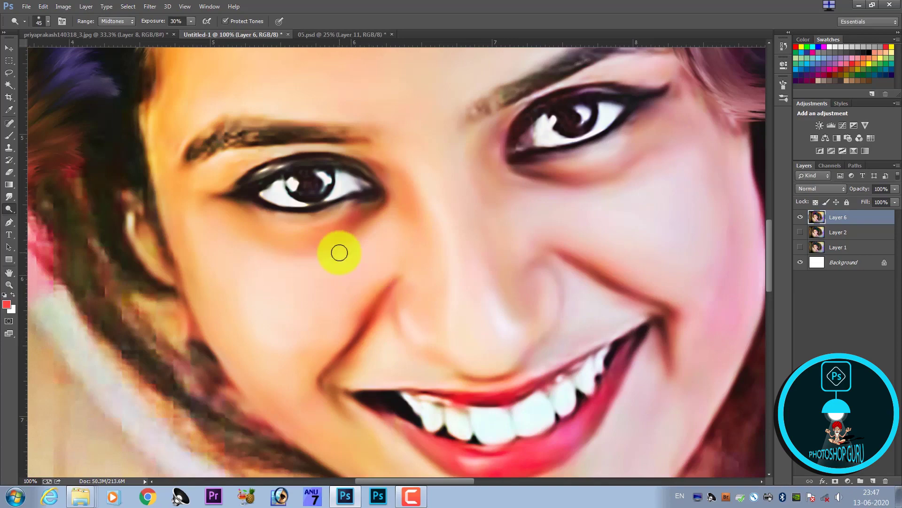
Lighten the white of the right-hand eye and centre the view on its iris for colour sampling
scroll(340, 250, "down", 1)
scroll(332, 246, "down", 1)
scroll(332, 252, "down", 1)
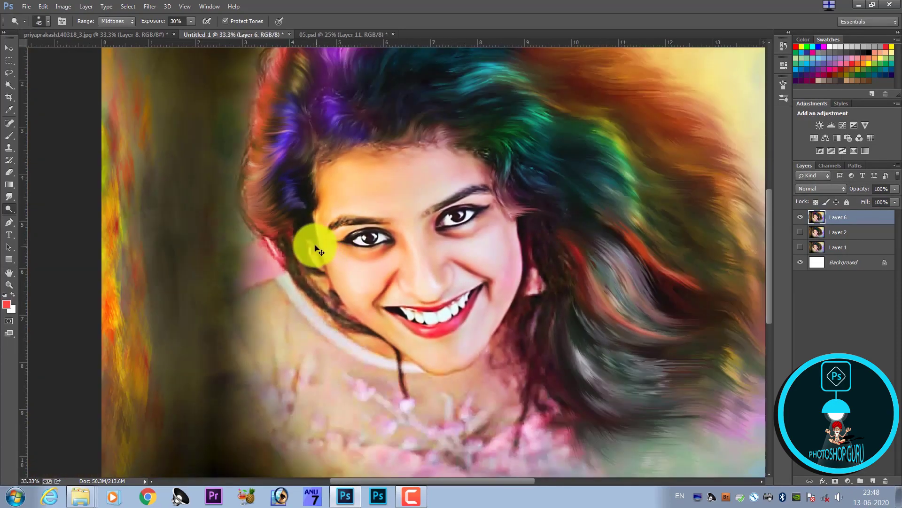
scroll(423, 252, "up", 1)
scroll(459, 236, "up", 1)
scroll(453, 218, "up", 1)
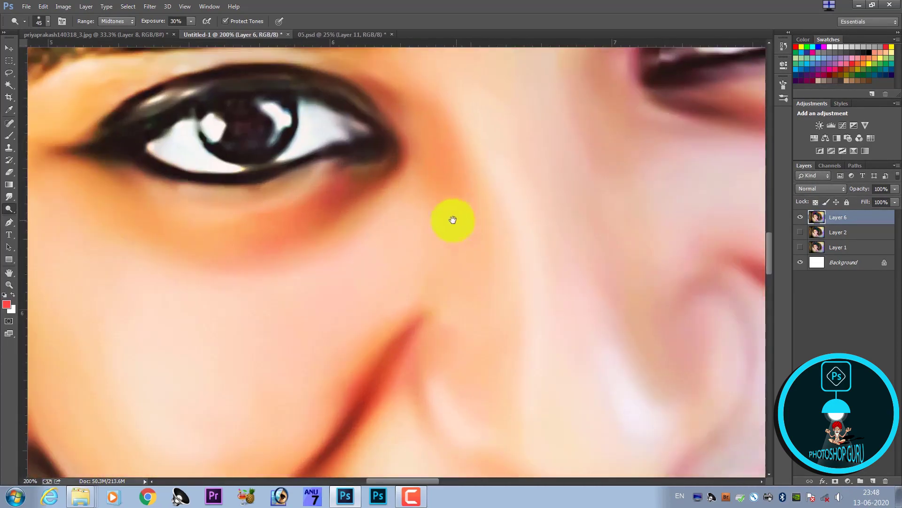
scroll(354, 269, "up", 1)
scroll(354, 269, "up", 2)
scroll(354, 269, "right", 3)
scroll(418, 246, "up", 2)
scroll(409, 268, "up", 1)
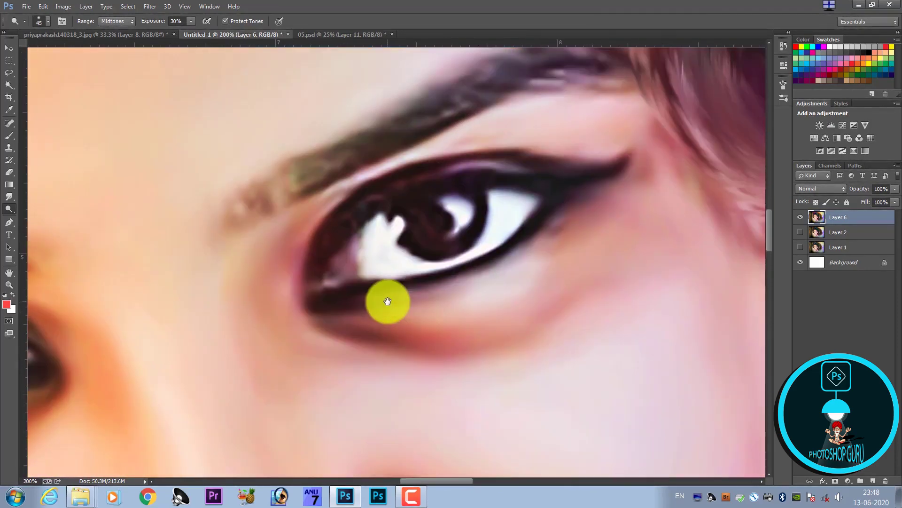
mouse_move(375, 231)
left_mouse_down()
mouse_move(473, 207)
mouse_move(433, 217)
left_mouse_up()
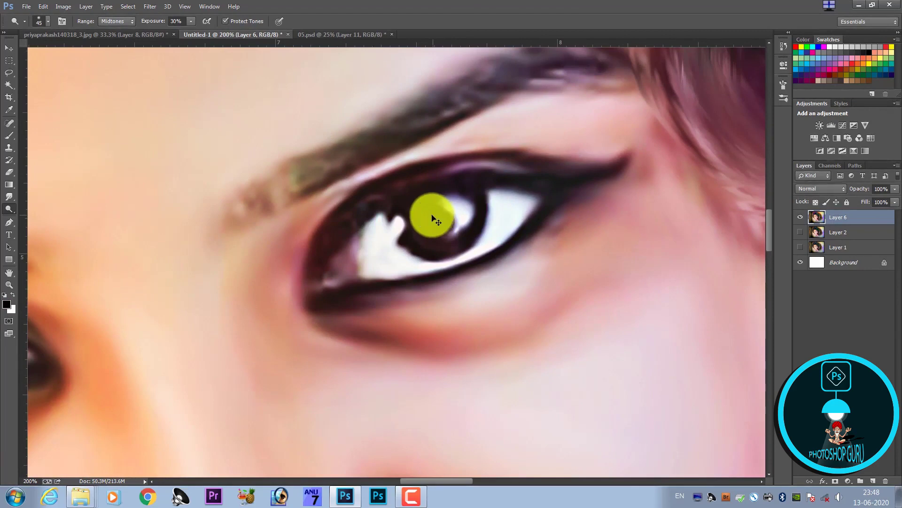
scroll(436, 210, "up", 1)
scroll(421, 256, "up", 1)
left_click_drag(421, 256, 403, 277)
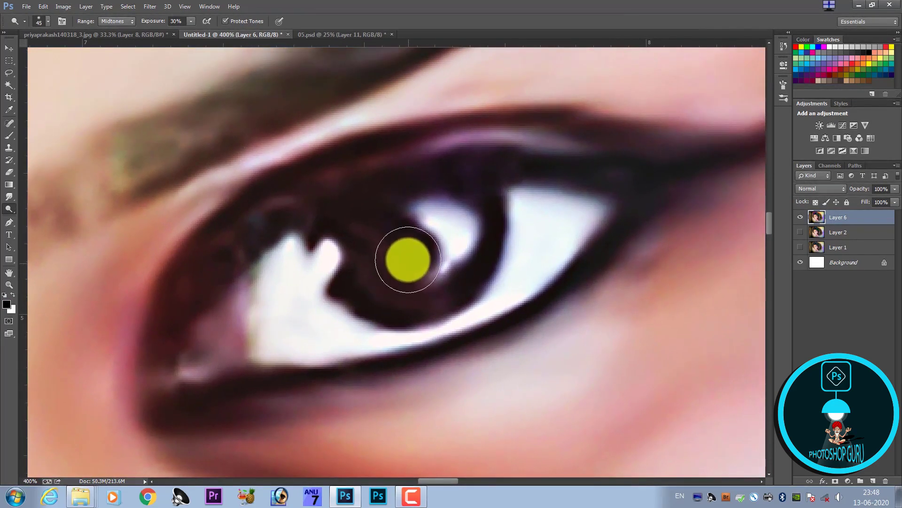
key("i")
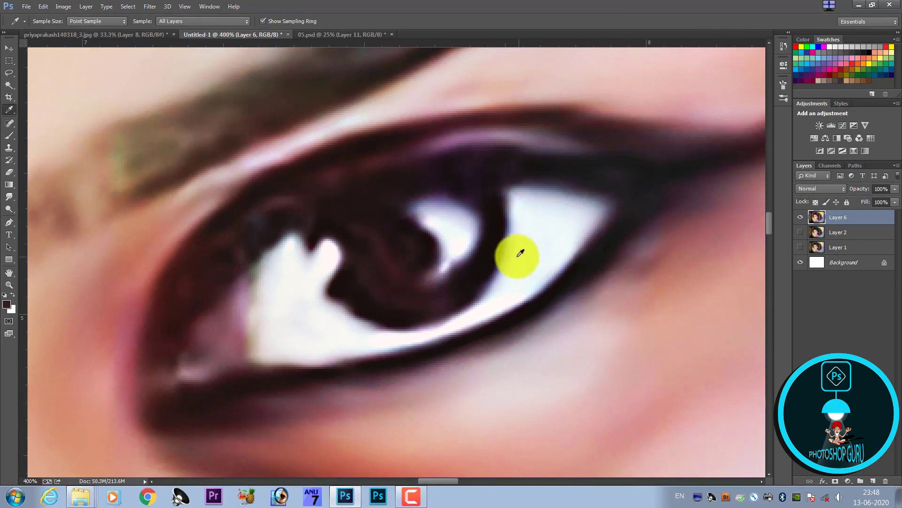
Paint dark brown over the right eye's white catchlight with a brush reduced toward size 35
key("b")
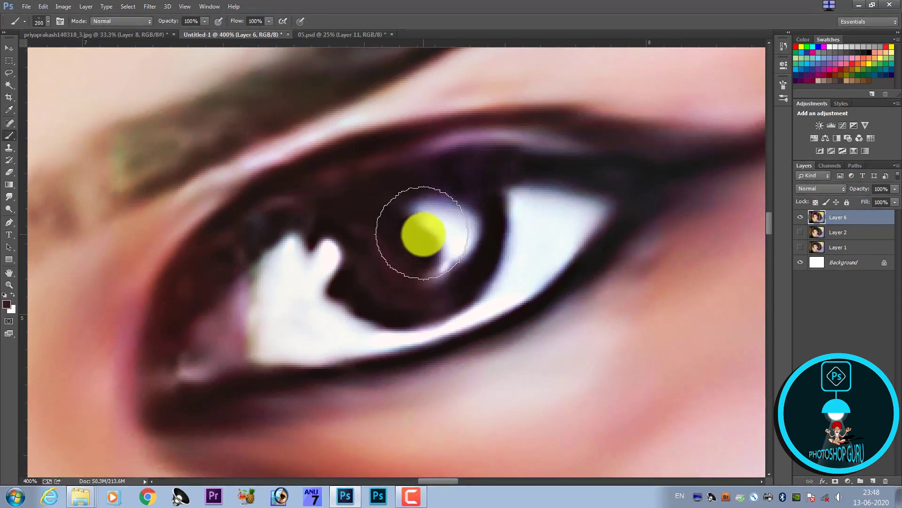
key("bracketleft")
key("bracketleft")
key("bracketleft")
key("bracketleft")
key("bracketleft")
key("bracketleft")
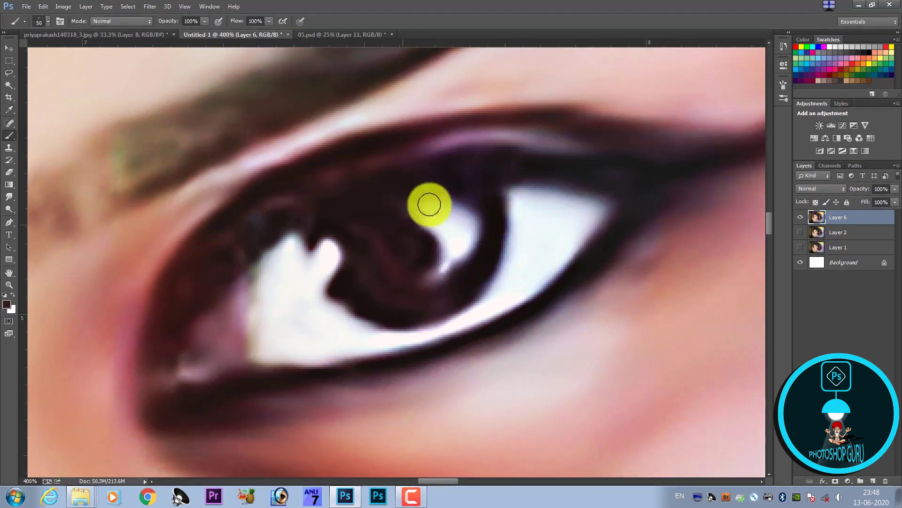
mouse_move(415, 200)
left_mouse_down()
mouse_move(437, 249)
mouse_move(464, 210)
mouse_move(465, 238)
mouse_move(445, 236)
mouse_move(419, 272)
mouse_move(377, 244)
mouse_move(362, 251)
left_mouse_up()
key("bracketleft")
key("bracketleft")
key("bracketleft")
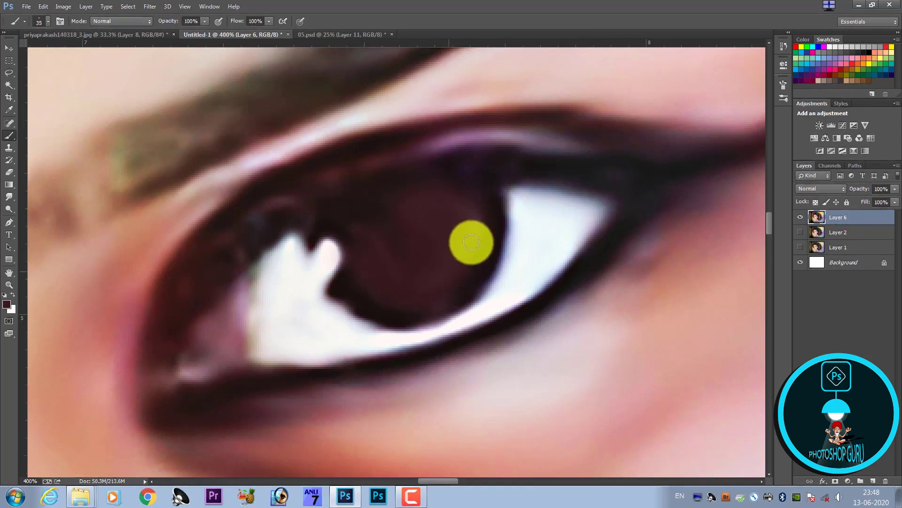
key("bracketleft")
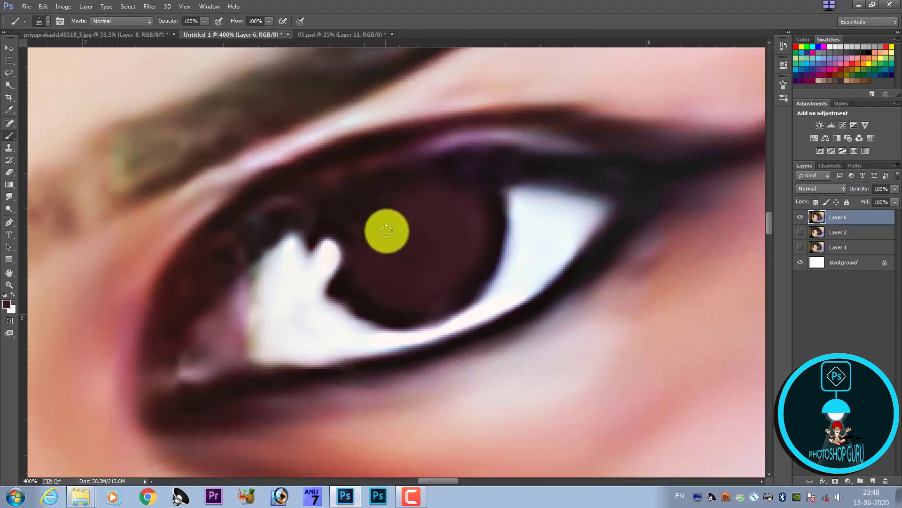
scroll(412, 250, "down", 1)
Sample the left eye's dark iris colour and paint over part of its catchlight
scroll(395, 250, "down", 1)
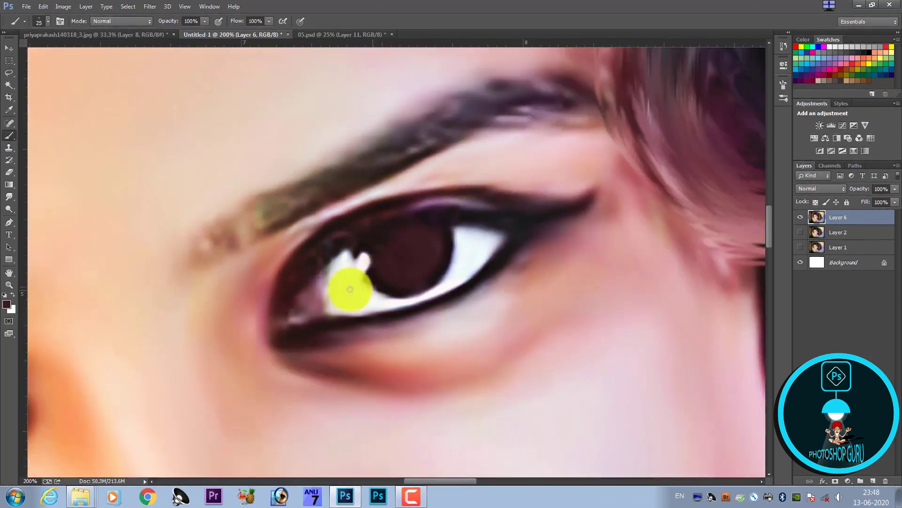
mouse_move(347, 284)
left_mouse_down()
mouse_move(369, 287)
mouse_move(309, 293)
left_mouse_up()
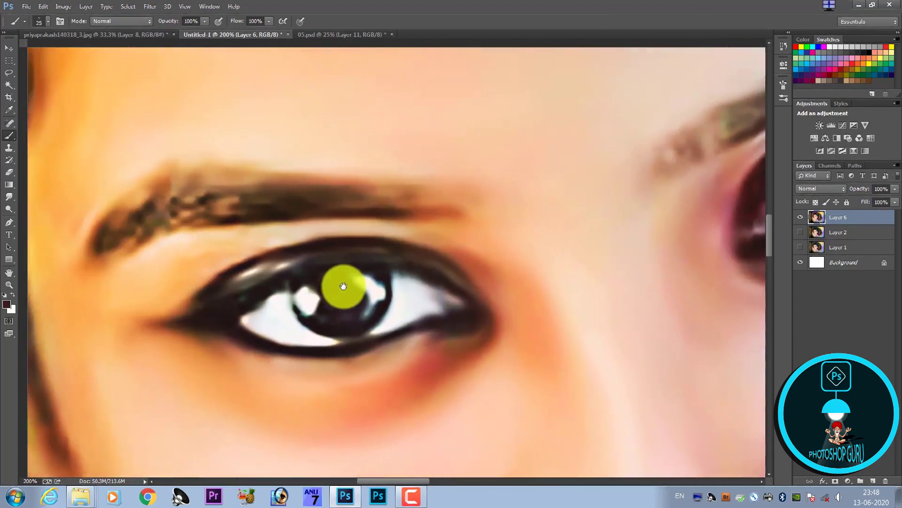
scroll(347, 289, "up", 1)
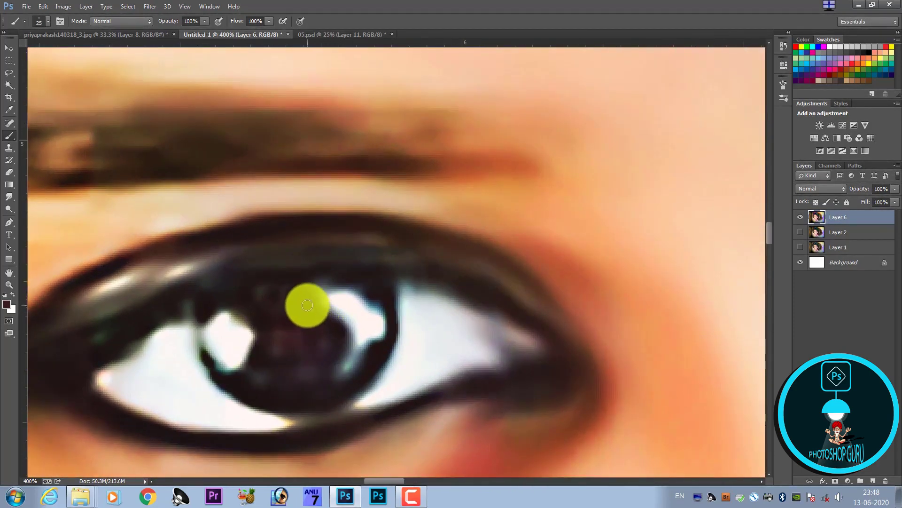
scroll(303, 306, "up", 1)
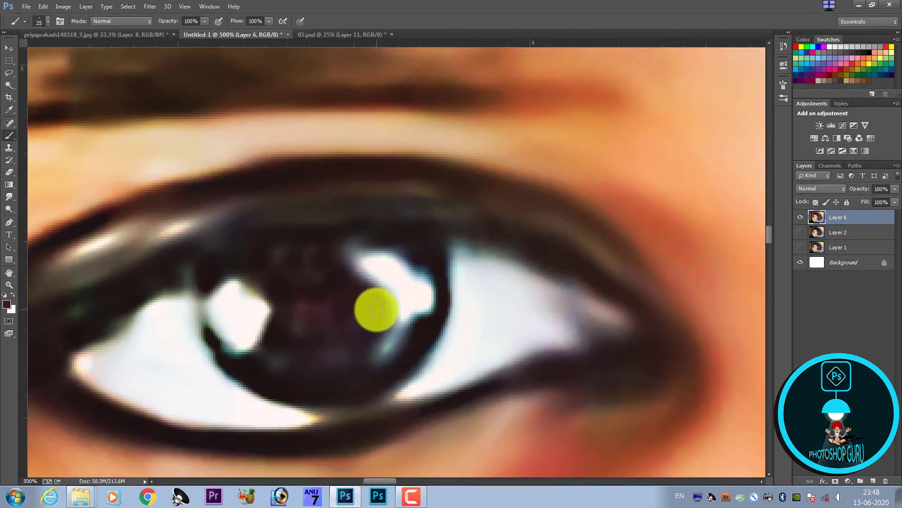
key("i")
left_click(384, 308)
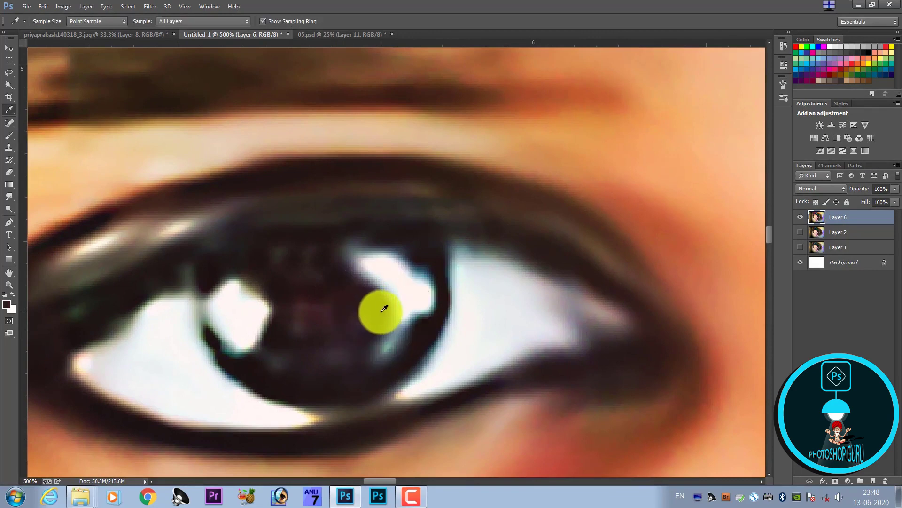
key("b")
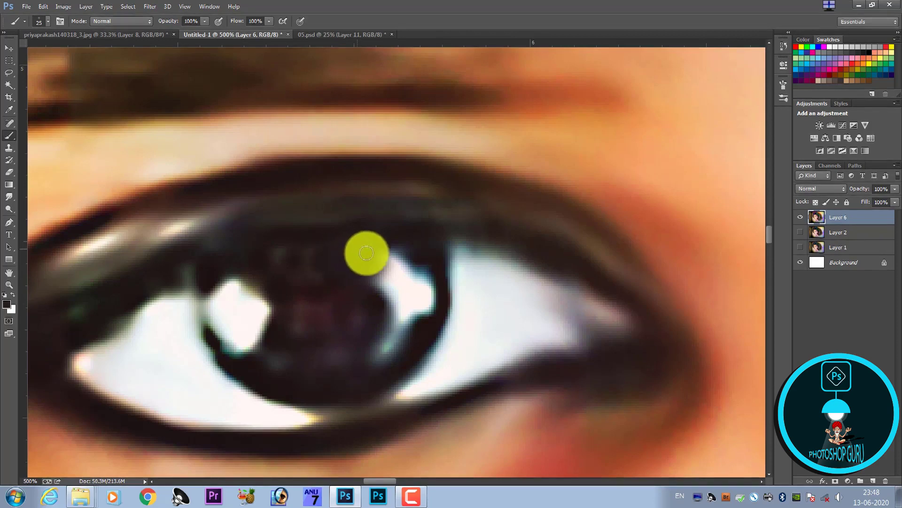
mouse_move(379, 279)
left_mouse_down()
mouse_move(391, 310)
mouse_move(428, 285)
mouse_move(403, 323)
mouse_move(409, 288)
mouse_move(376, 359)
left_mouse_up()
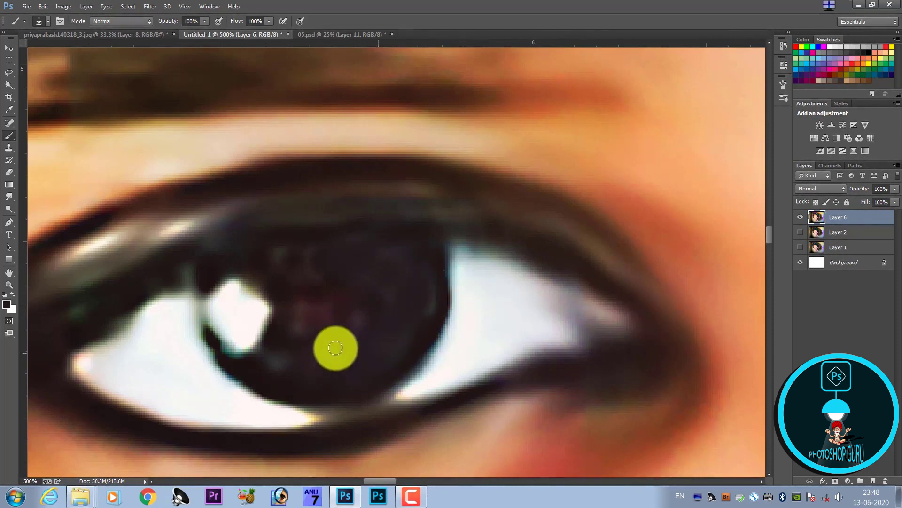
Cover the rest of the left pupil's catchlight and reddish highlights with a smaller brush
key("ctrl+minus")
key("ctrl+minus")
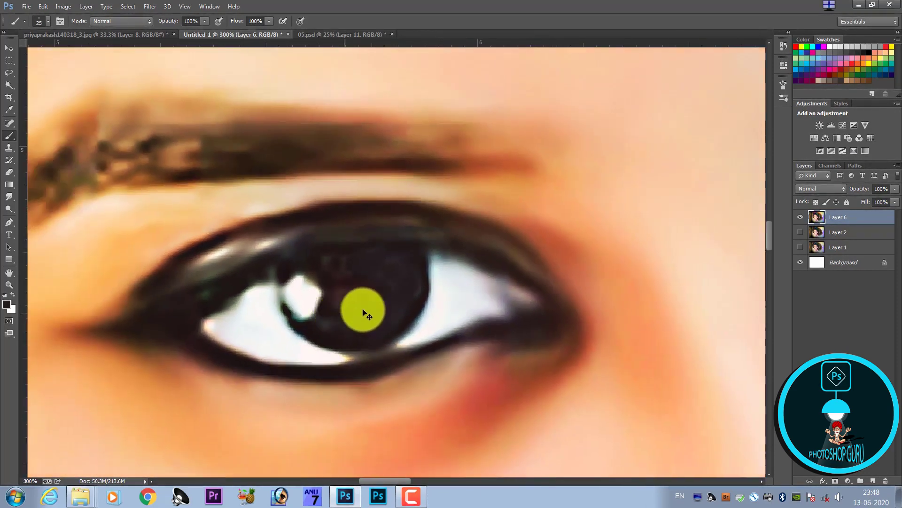
key("ctrl+minus")
key("ctrl+minus")
key("ctrl+plus")
key("ctrl+plus")
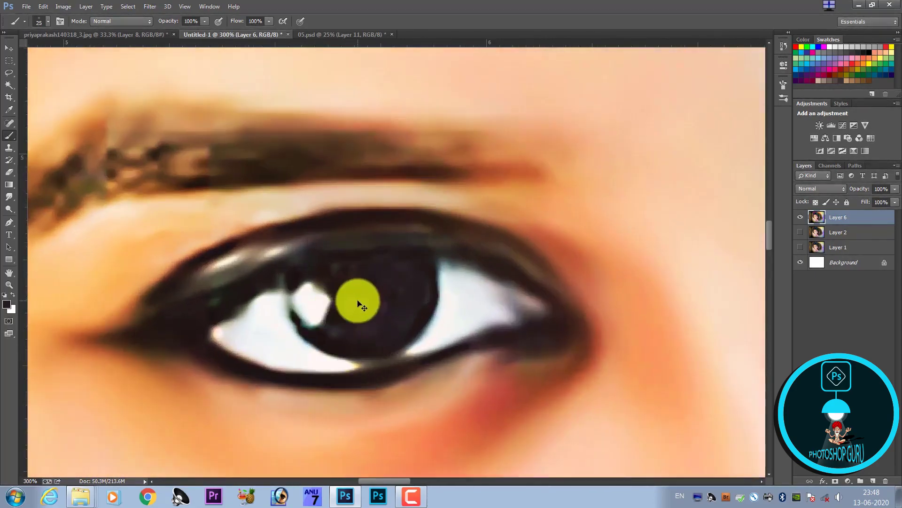
key("ctrl+plus")
key("ctrl+plus")
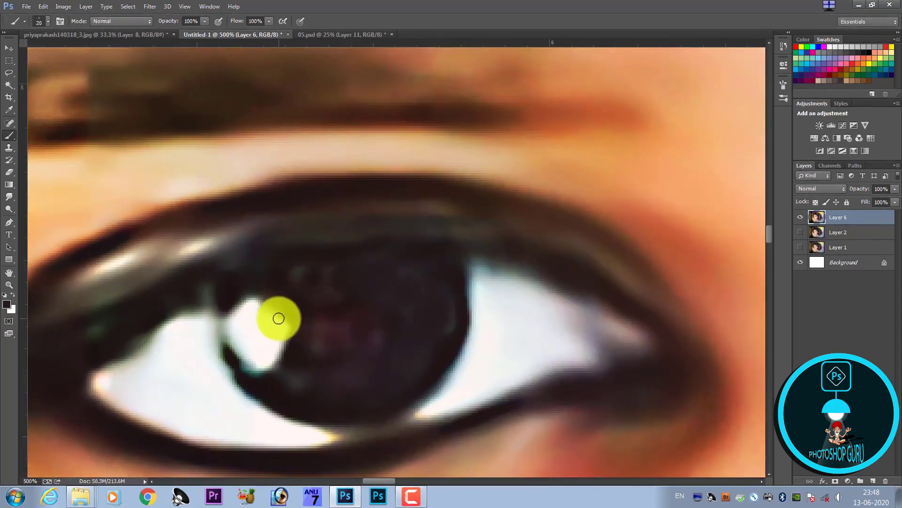
mouse_move(278, 319)
left_mouse_down()
mouse_move(278, 358)
mouse_move(272, 304)
mouse_move(288, 345)
mouse_move(272, 302)
mouse_move(260, 297)
mouse_move(255, 312)
mouse_move(234, 320)
mouse_move(233, 345)
mouse_move(247, 345)
mouse_move(253, 317)
mouse_move(253, 354)
mouse_move(238, 336)
mouse_move(258, 379)
mouse_move(277, 381)
left_mouse_up()
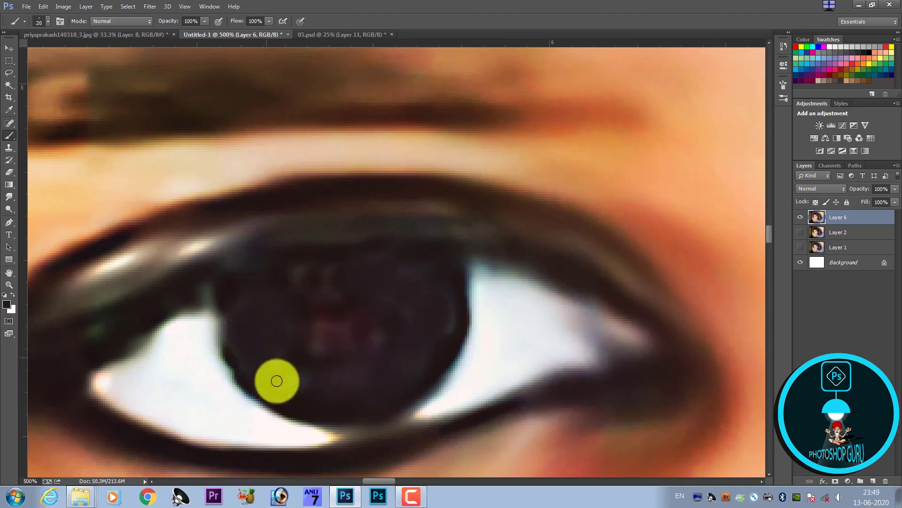
key("bracketleft")
key("bracketleft")
mouse_move(283, 344)
left_mouse_down()
mouse_move(343, 357)
mouse_move(292, 324)
mouse_move(334, 351)
left_mouse_up()
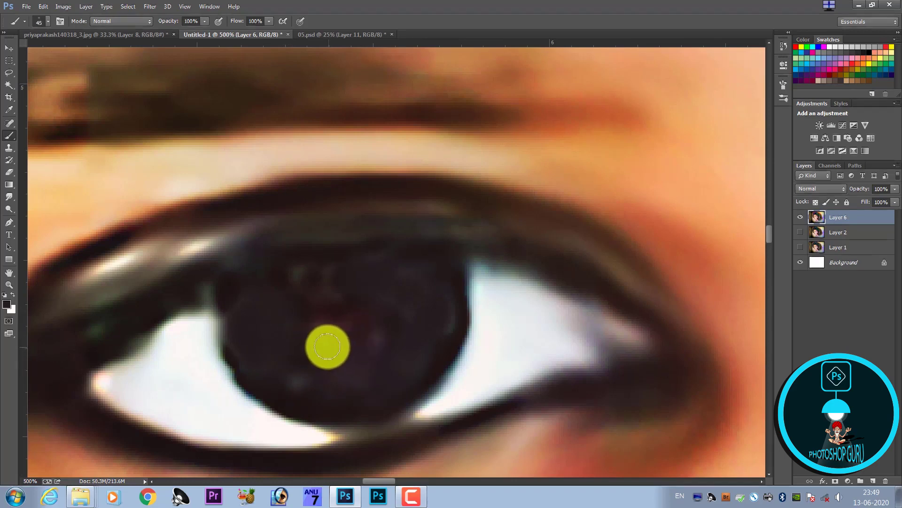
mouse_move(327, 347)
left_mouse_down()
mouse_move(347, 343)
mouse_move(338, 327)
mouse_move(312, 322)
mouse_move(332, 284)
mouse_move(303, 280)
mouse_move(367, 330)
mouse_move(331, 357)
mouse_move(306, 342)
mouse_move(302, 357)
mouse_move(284, 364)
mouse_move(340, 376)
mouse_move(390, 320)
mouse_move(411, 329)
mouse_move(444, 322)
mouse_move(438, 286)
mouse_move(362, 285)
left_mouse_up()
key("bracketleft")
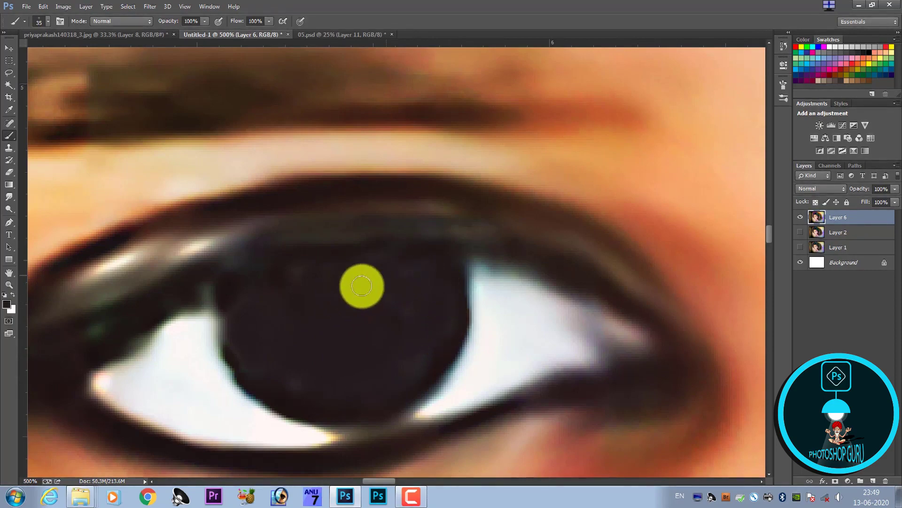
scroll(388, 312, "down", 2, "alt")
scroll(419, 323, "down", 2, "alt")
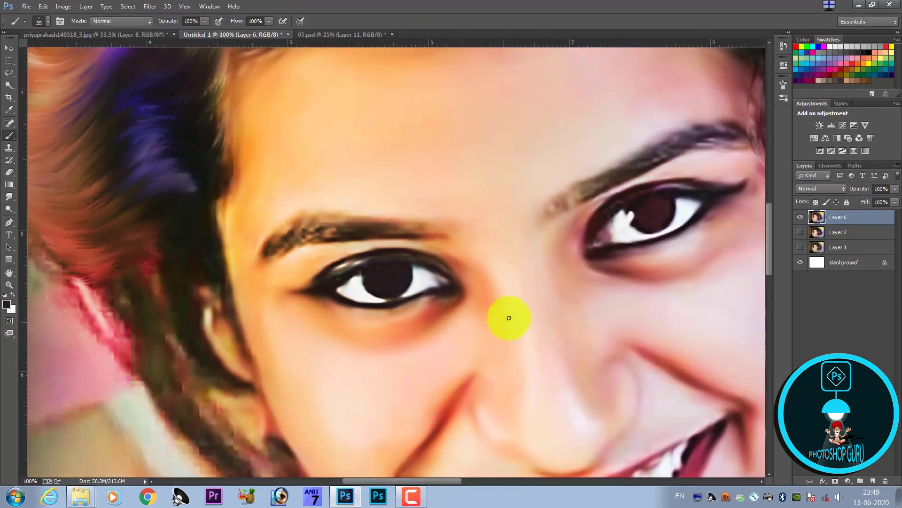
mouse_move(509, 318)
left_mouse_down()
mouse_move(477, 337)
mouse_move(434, 343)
left_mouse_up()
Cover the right eye's catchlight and darken the iris's lower, right and top edges
left_click_drag(484, 307, 434, 330)
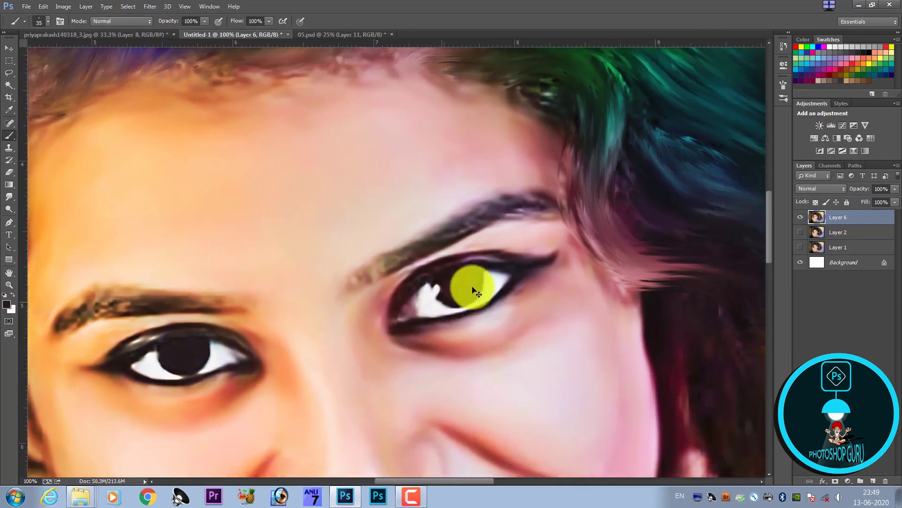
scroll(465, 287, "up", 2, "alt")
scroll(507, 318, "up", 1, "alt")
scroll(496, 368, "up", 1, "alt")
mouse_move(456, 311)
left_mouse_down()
mouse_move(479, 352)
mouse_move(474, 337)
left_mouse_up()
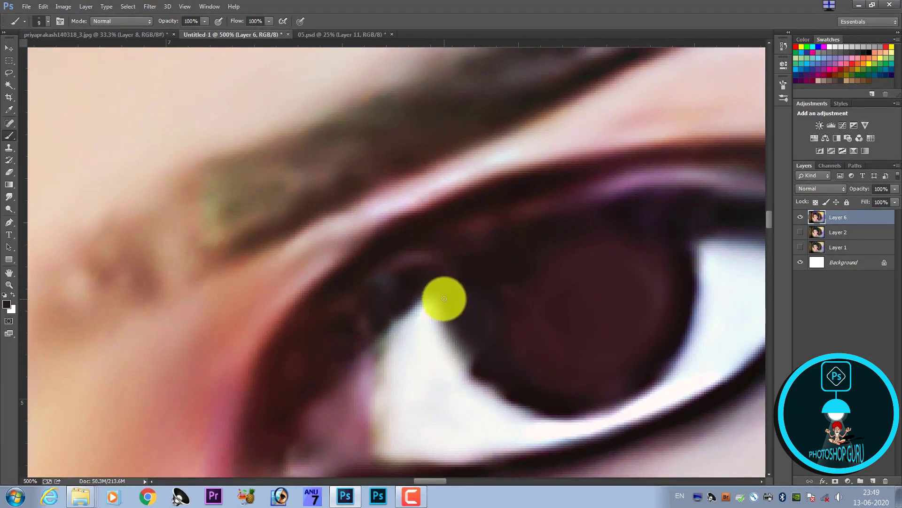
key("bracketright")
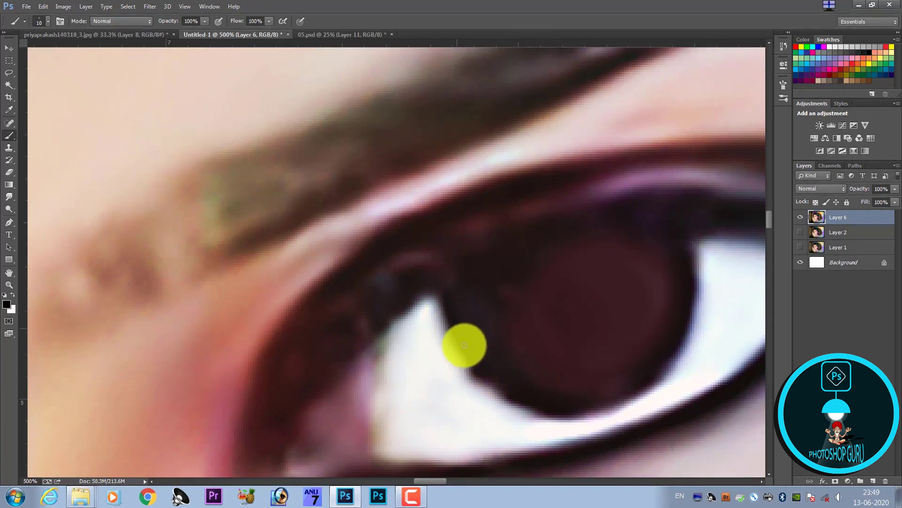
mouse_move(465, 345)
left_mouse_down()
mouse_move(483, 372)
mouse_move(520, 393)
mouse_move(484, 363)
mouse_move(505, 395)
mouse_move(555, 409)
mouse_move(510, 393)
mouse_move(473, 356)
mouse_move(550, 404)
left_mouse_up()
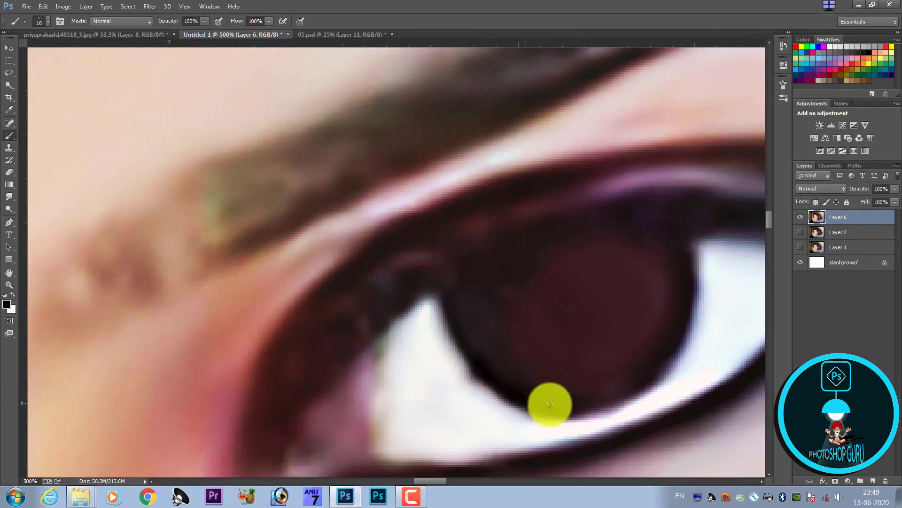
key("bracketright")
key("bracketright")
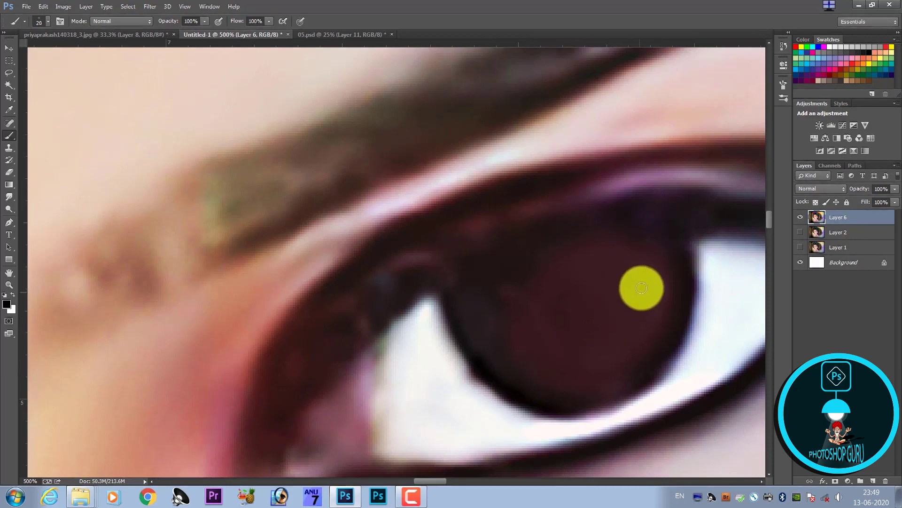
mouse_move(669, 224)
left_mouse_down()
mouse_move(684, 276)
mouse_move(649, 216)
mouse_move(544, 231)
mouse_move(473, 264)
left_mouse_up()
Enlarge the brush and inspect the left eye's iris at close zoom
key("bracketleft")
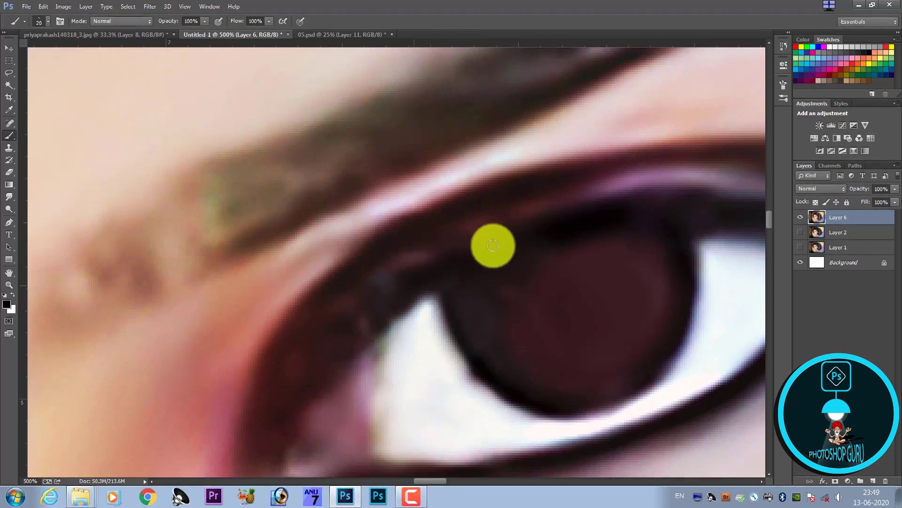
key("bracketright")
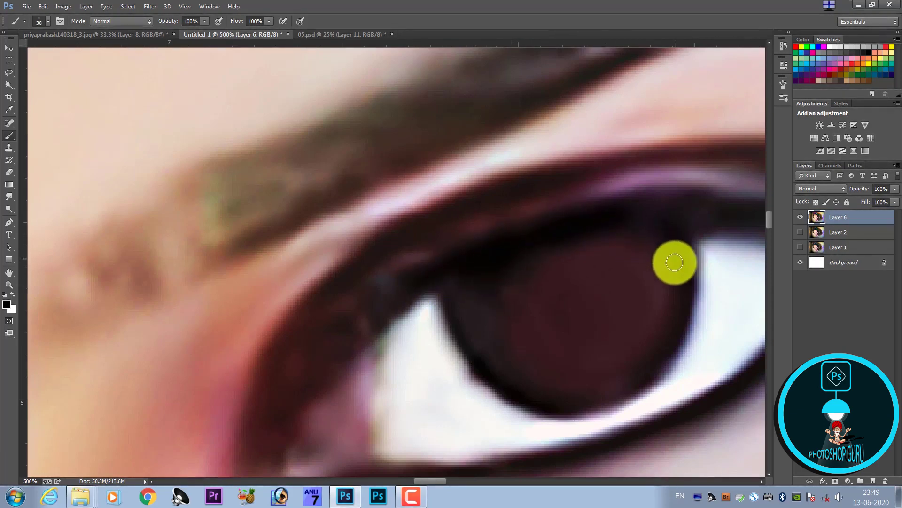
key("bracketright")
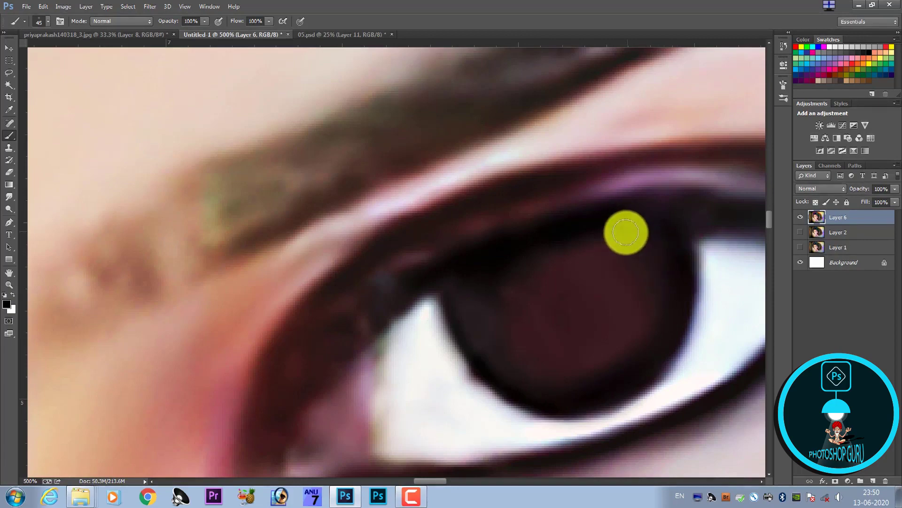
scroll(604, 320, "down", 2)
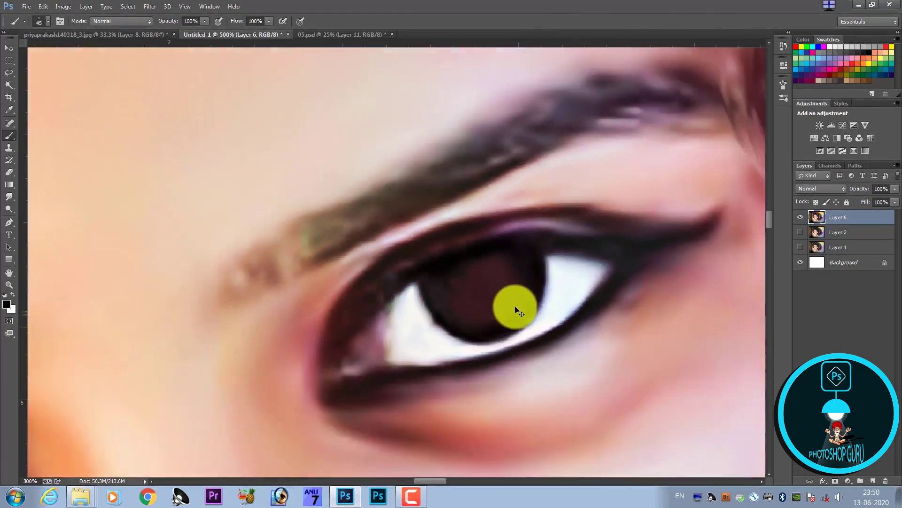
scroll(516, 307, "down", 2)
scroll(369, 298, "down", 1)
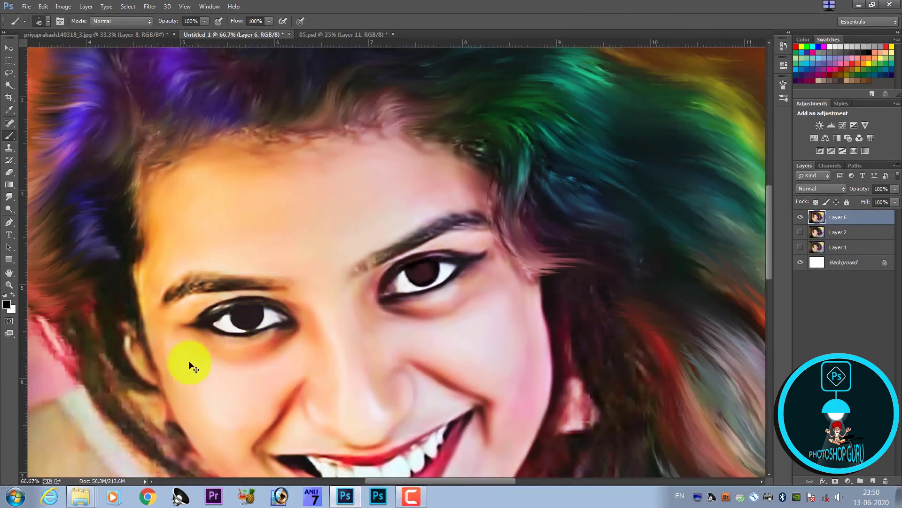
key("ctrl+plus")
key("ctrl+plus")
key("ctrl+plus")
left_click_drag(242, 333, 374, 303)
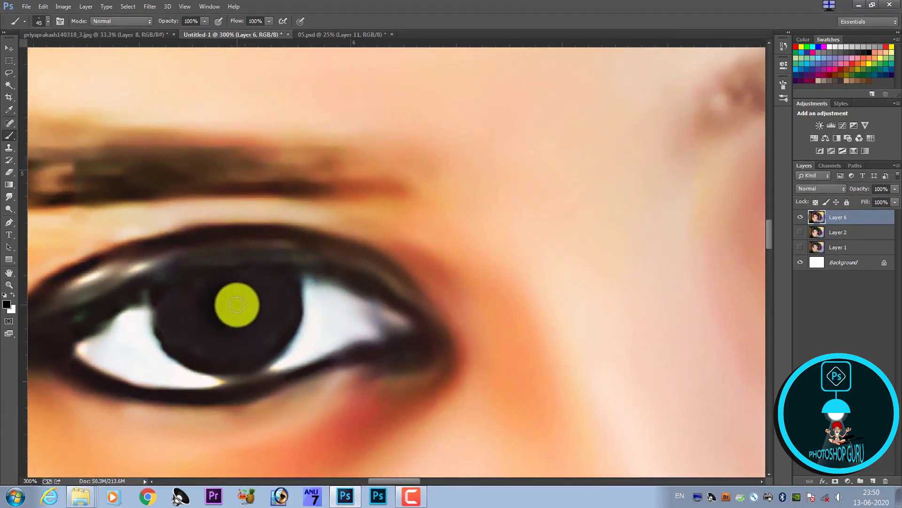
left_click_drag(429, 316, 349, 329)
left_click_drag(208, 343, 304, 326)
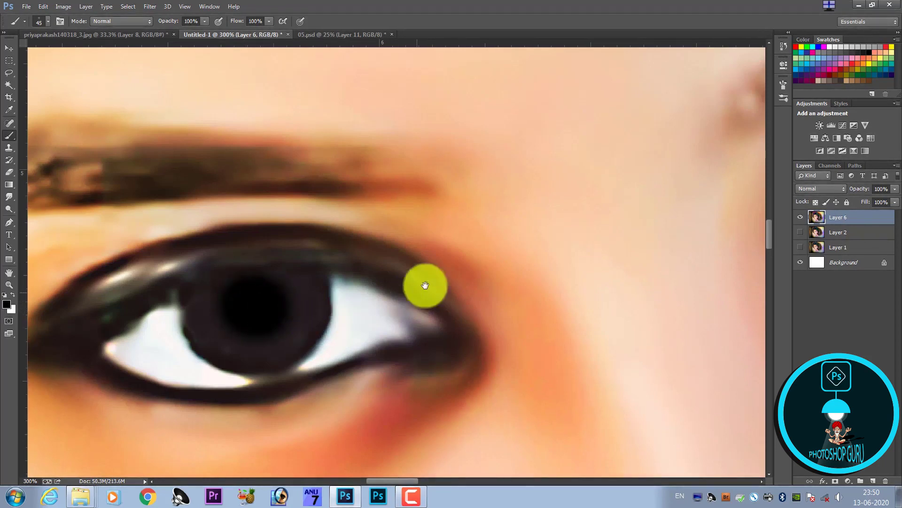
Pan back to the right eye and zoom out to compare both irises
mouse_move(423, 286)
left_mouse_down()
mouse_move(397, 302)
mouse_move(296, 295)
left_mouse_up()
mouse_move(726, 229)
left_mouse_down()
mouse_move(584, 246)
mouse_move(483, 347)
left_mouse_up()
left_click_drag(484, 278, 442, 319)
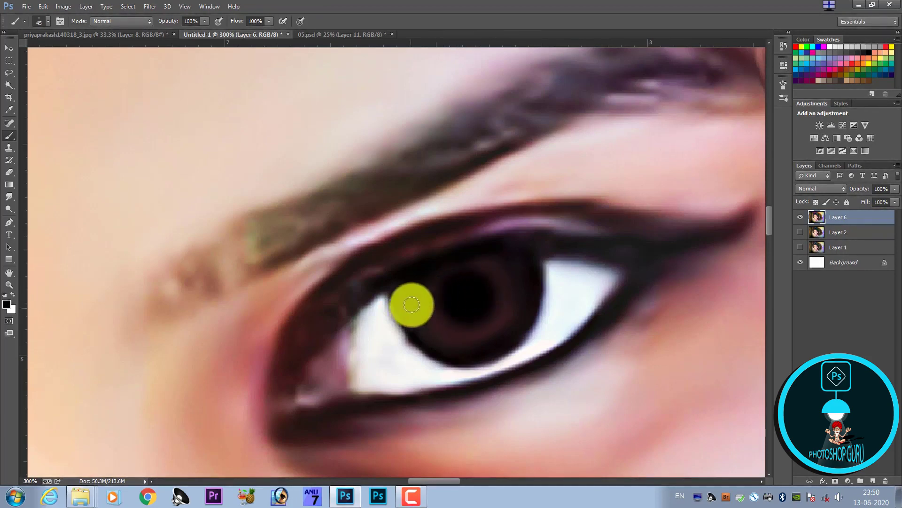
key("ctrl+minus")
key("ctrl+minus")
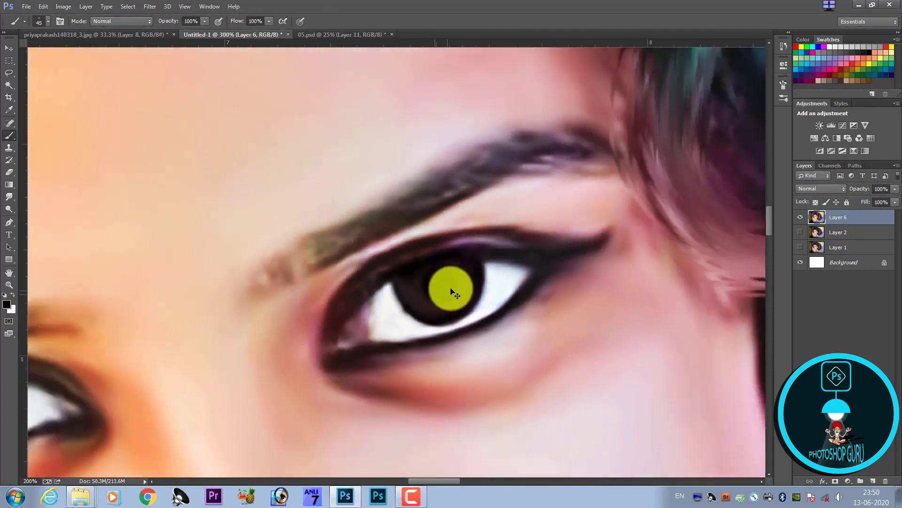
key("ctrl+plus")
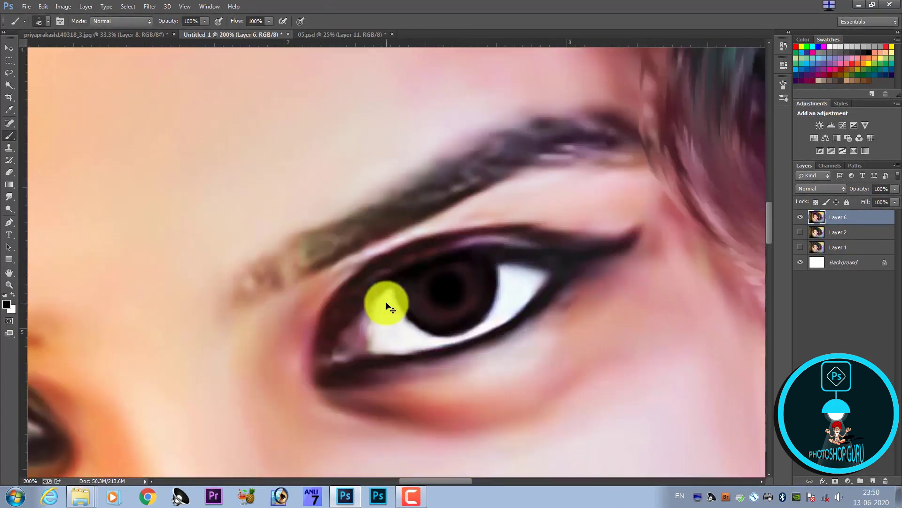
key("ctrl+minus")
key("ctrl+plus")
key("ctrl+plus")
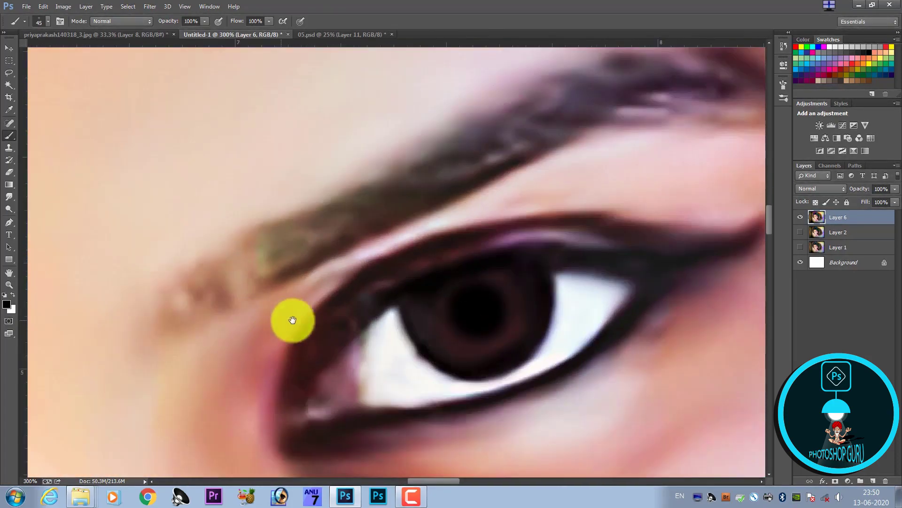
mouse_move(292, 319)
left_mouse_down()
mouse_move(317, 328)
mouse_move(385, 278)
mouse_move(371, 306)
left_mouse_up()
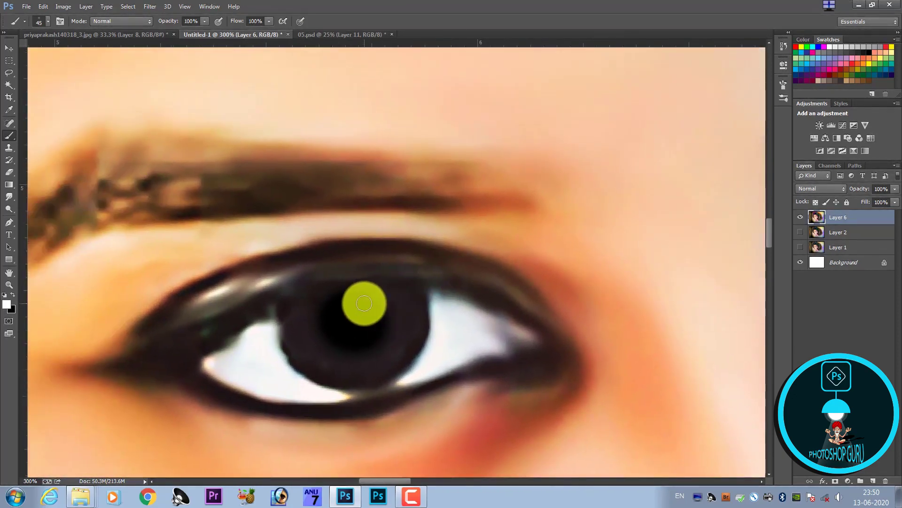
Shrink the brush and dab a small white catchlight into the pupil
key("bracketleft")
key("bracketleft")
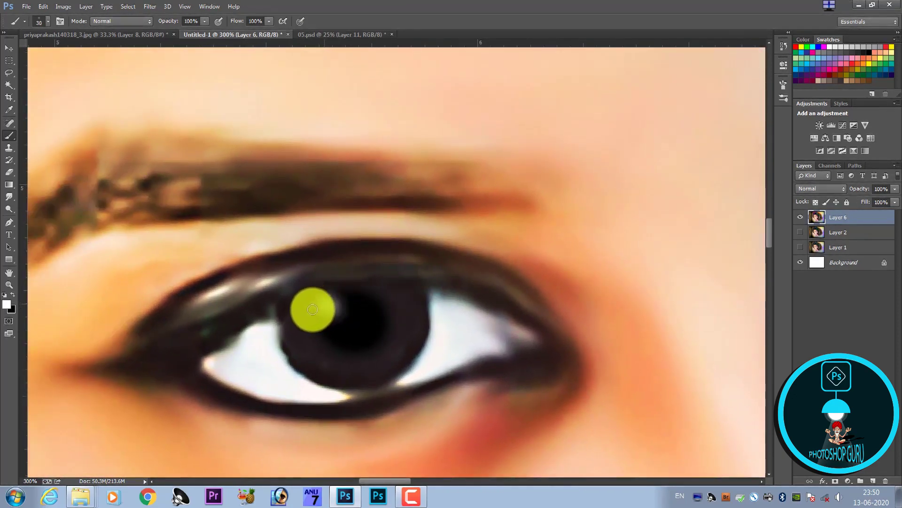
key("ctrl+minus")
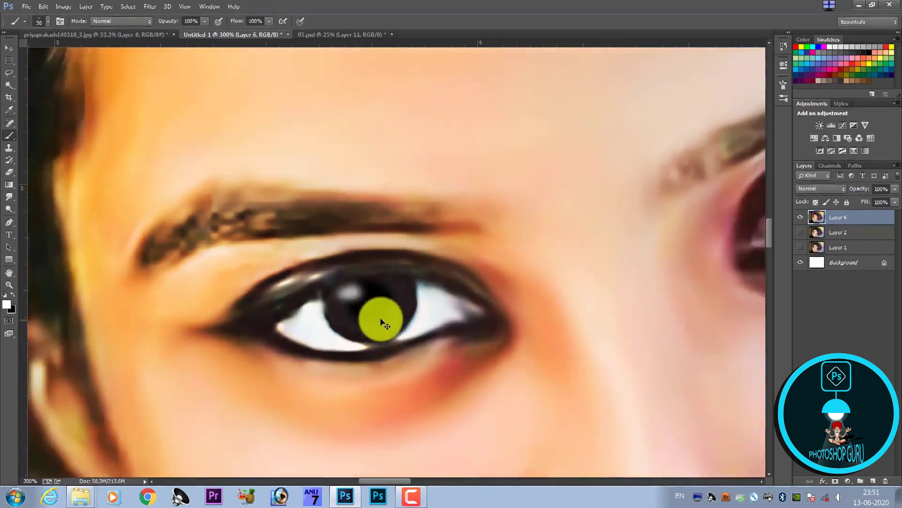
scroll(382, 321, "down", 3)
scroll(335, 278, "up", 2)
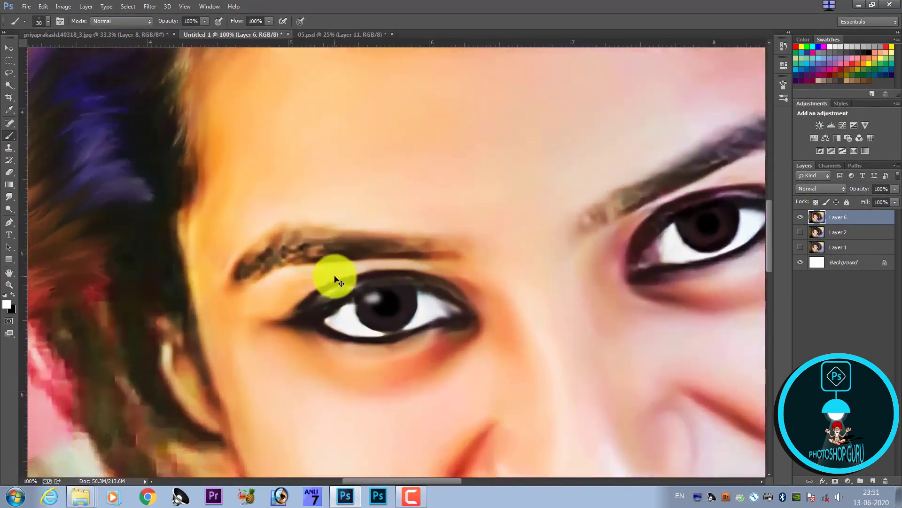
scroll(335, 280, "up", 3)
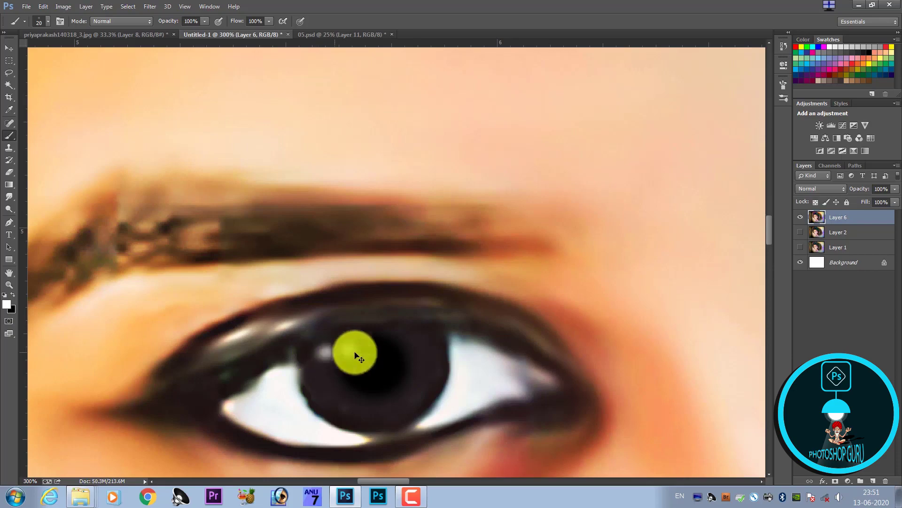
scroll(355, 358, "down", 4)
scroll(456, 353, "down", 1)
scroll(455, 352, "up", 1)
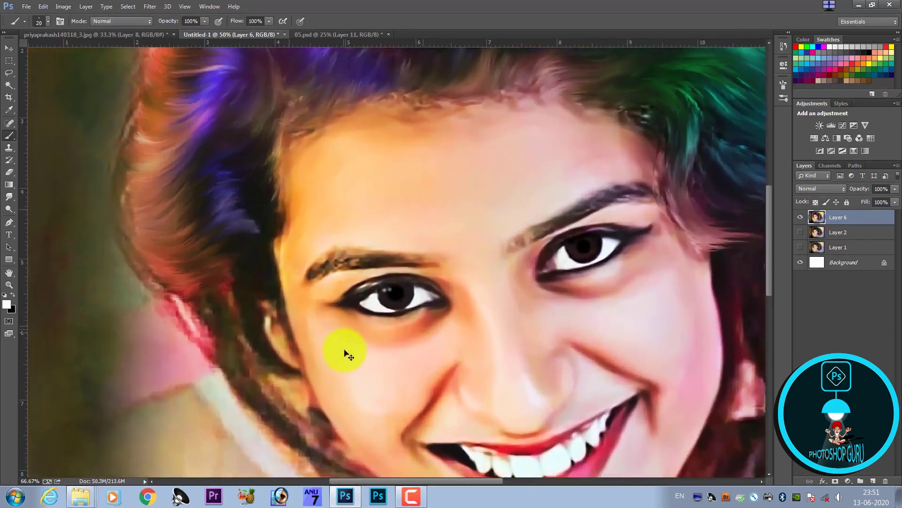
scroll(344, 354, "up", 3)
scroll(397, 358, "up", 1)
scroll(372, 378, "up", 1)
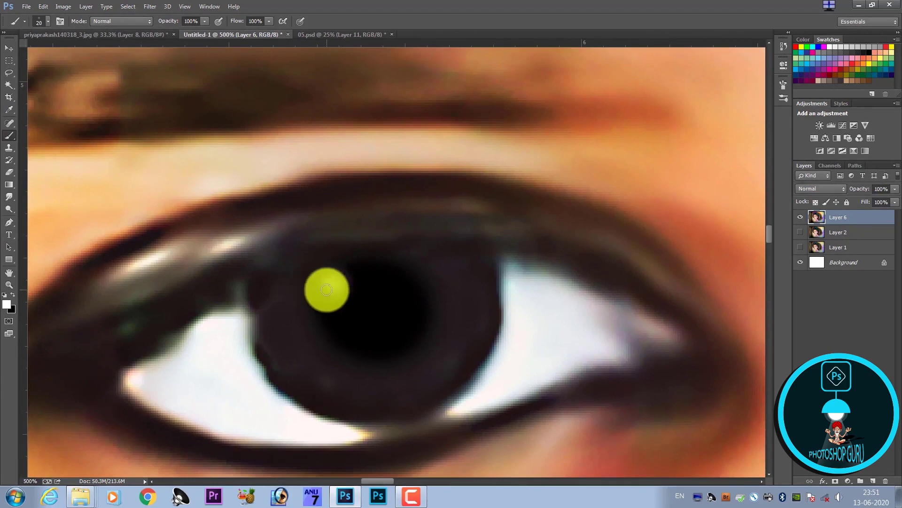
key("bracketleft")
left_click(334, 286)
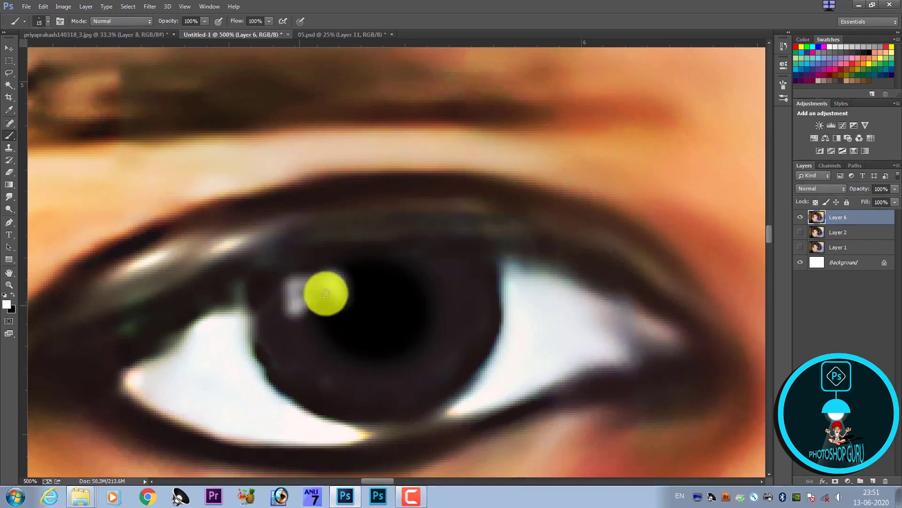
Add a short horizontal white catchlight to the left eye's iris, replacing a curved attempt
key("ctrl+minus")
key("ctrl+minus")
key("ctrl+minus")
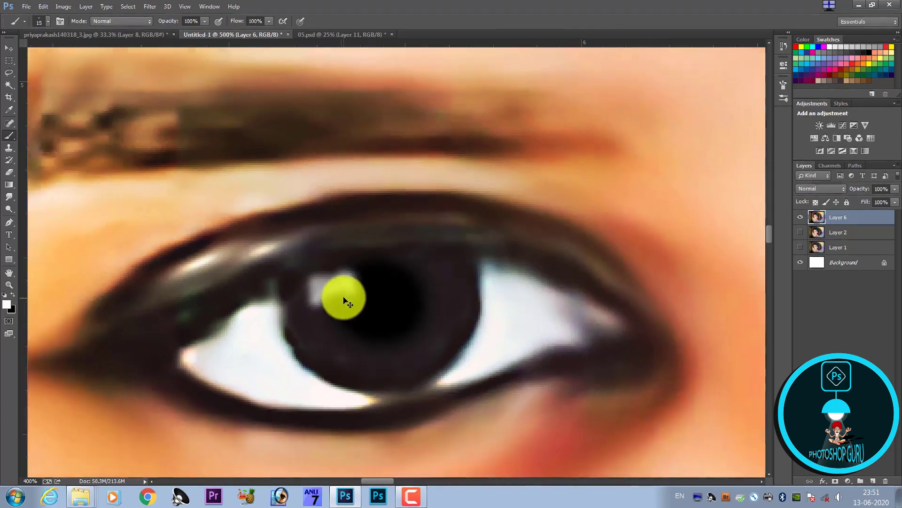
key("ctrl+minus")
key("ctrl+minus")
key("ctrl+minus")
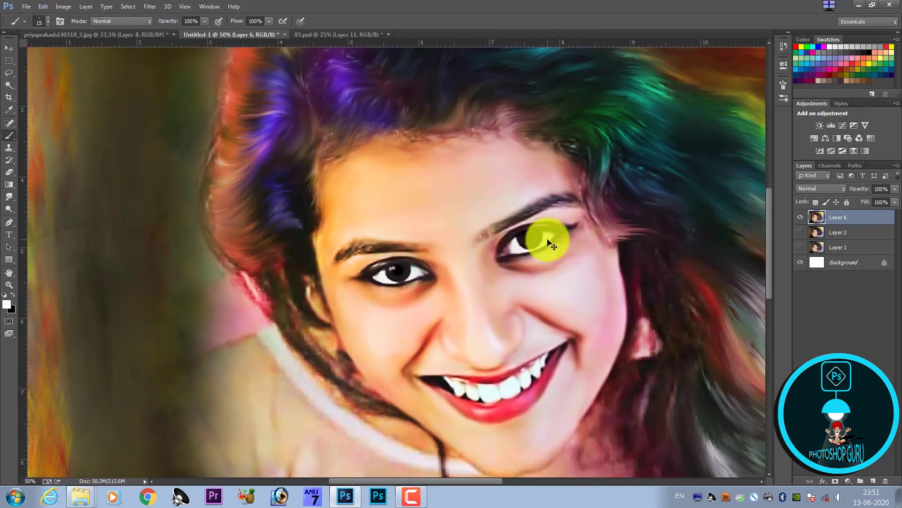
key("ctrl+plus")
key("ctrl+plus")
key("ctrl+plus")
key("ctrl+plus")
key("ctrl+plus")
key("ctrl+plus")
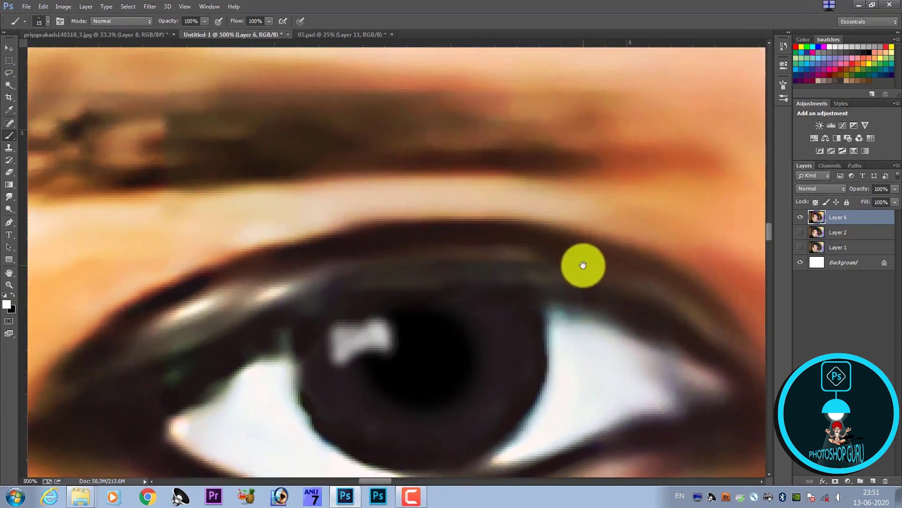
mouse_move(583, 264)
left_mouse_down()
mouse_move(305, 305)
mouse_move(232, 276)
mouse_move(367, 286)
mouse_move(534, 206)
left_mouse_up()
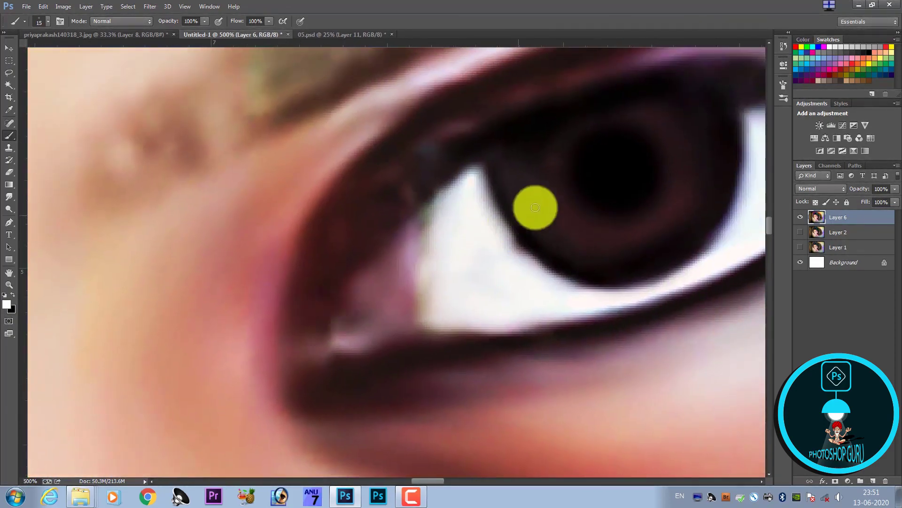
left_click_drag(575, 174, 563, 150)
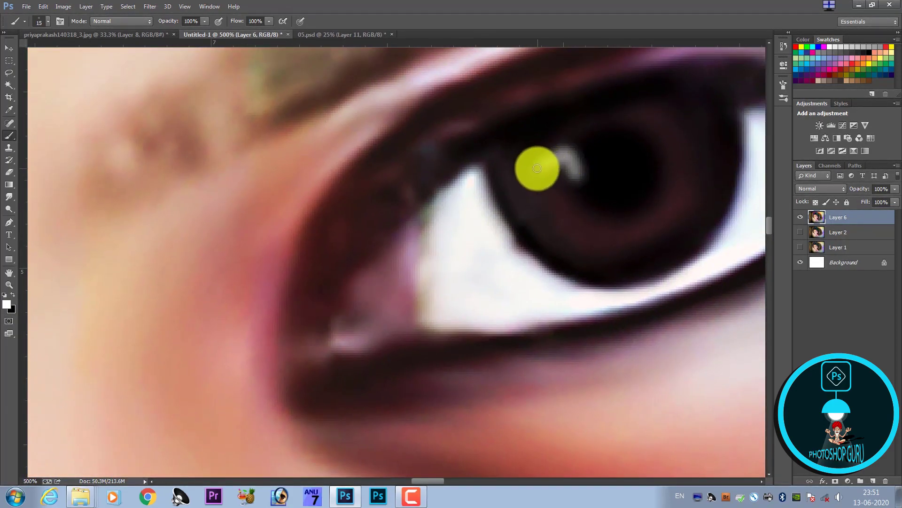
key("ctrl+z")
left_click_drag(524, 173, 565, 171)
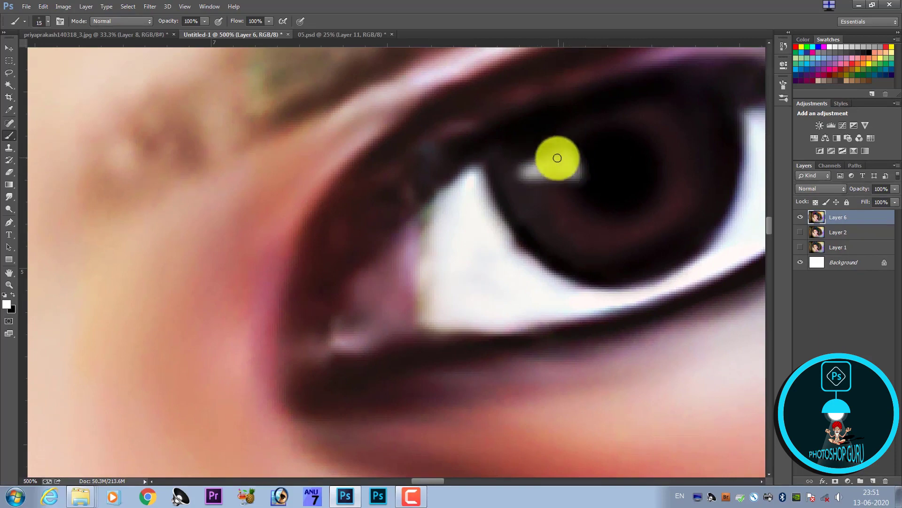
Zoom out, then zoom in and pan to the right eye's iris
key("ctrl+minus")
key("ctrl+minus")
key("ctrl+minus")
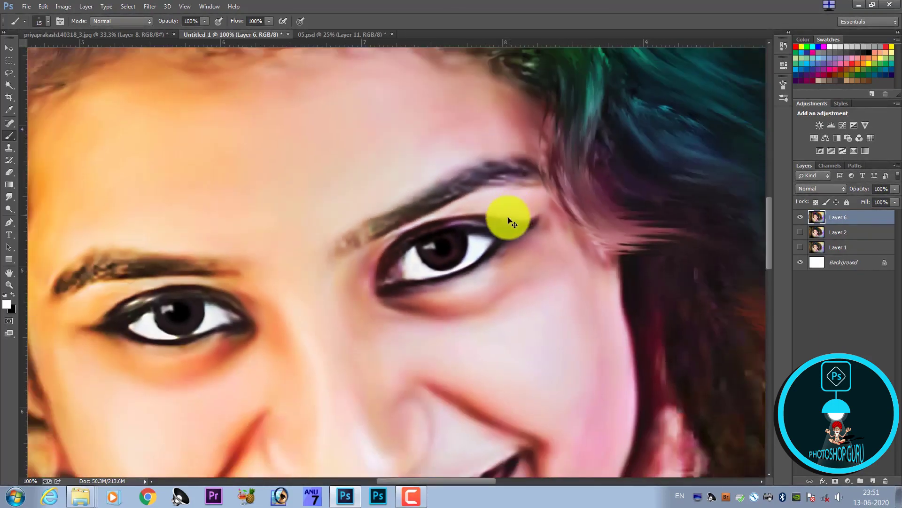
key("ctrl+minus")
key("ctrl+minus")
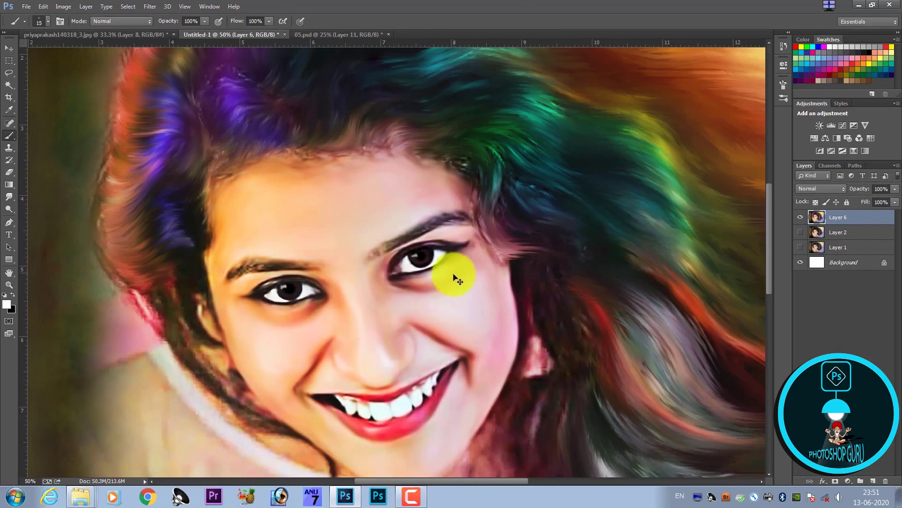
key("ctrl+plus")
key("ctrl+plus")
key("ctrl+plus")
key("ctrl+plus")
key("ctrl+plus")
key("ctrl+plus")
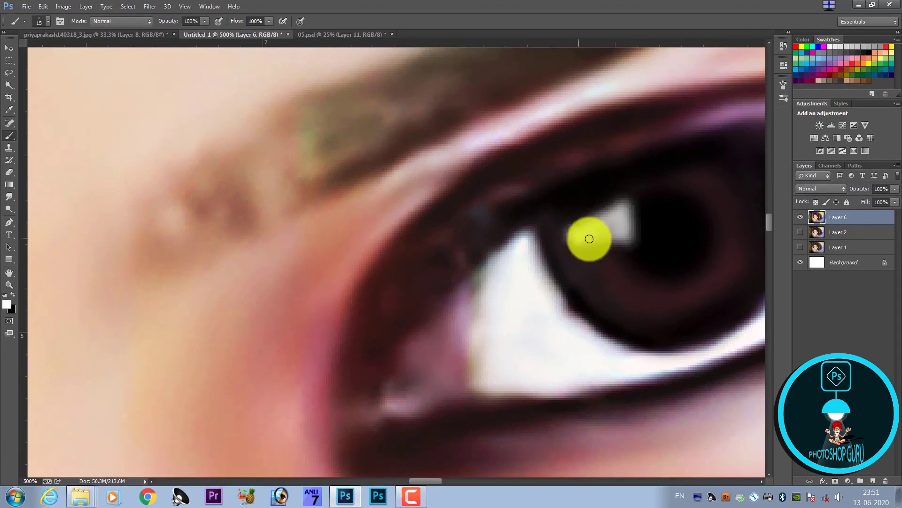
mouse_move(632, 233)
left_mouse_down()
mouse_move(593, 241)
mouse_move(709, 188)
mouse_move(417, 270)
mouse_move(373, 271)
left_mouse_up()
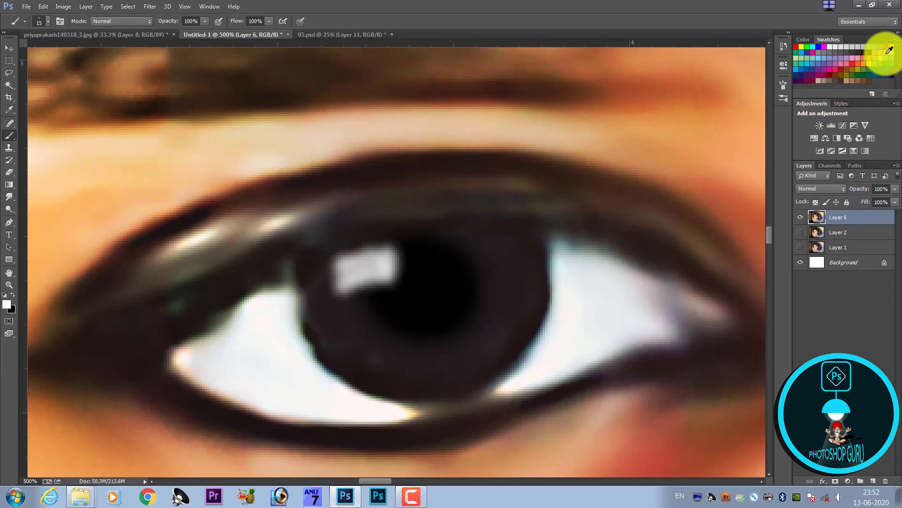
With a larger brush, paint a salmon-peach stroke at 26% opacity along the left iris's lower edge
left_click(882, 52)
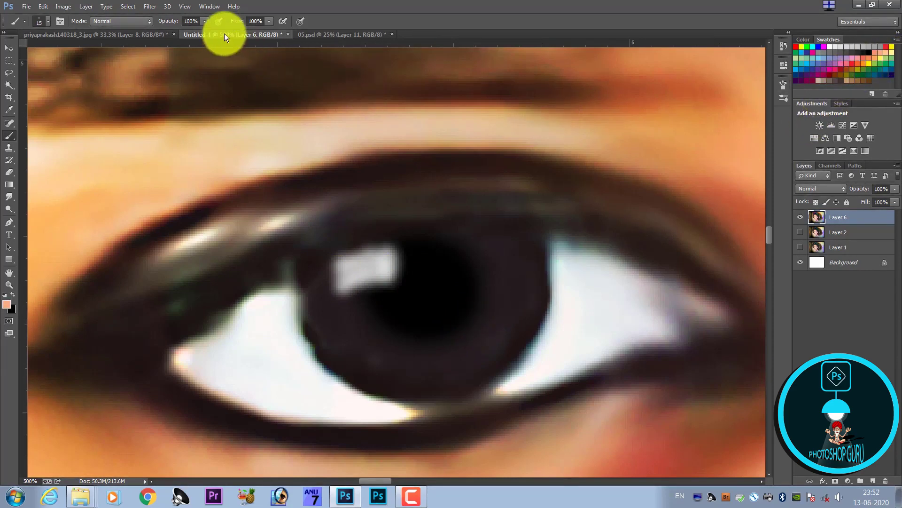
left_click(206, 24)
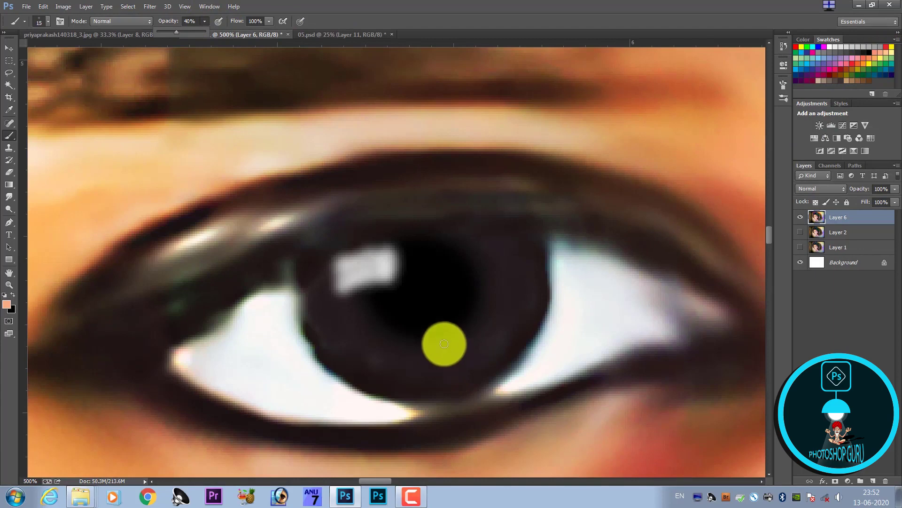
key("bracketright")
key("bracketright")
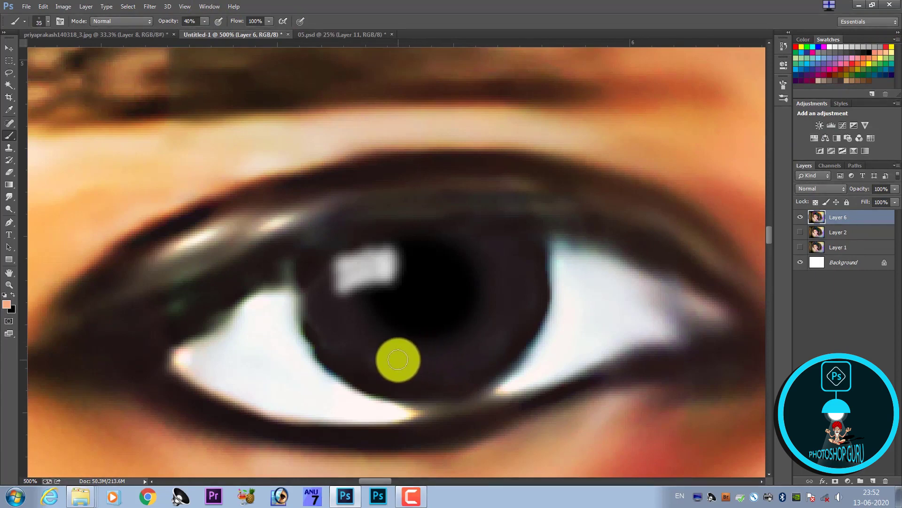
left_click_drag(398, 359, 513, 315)
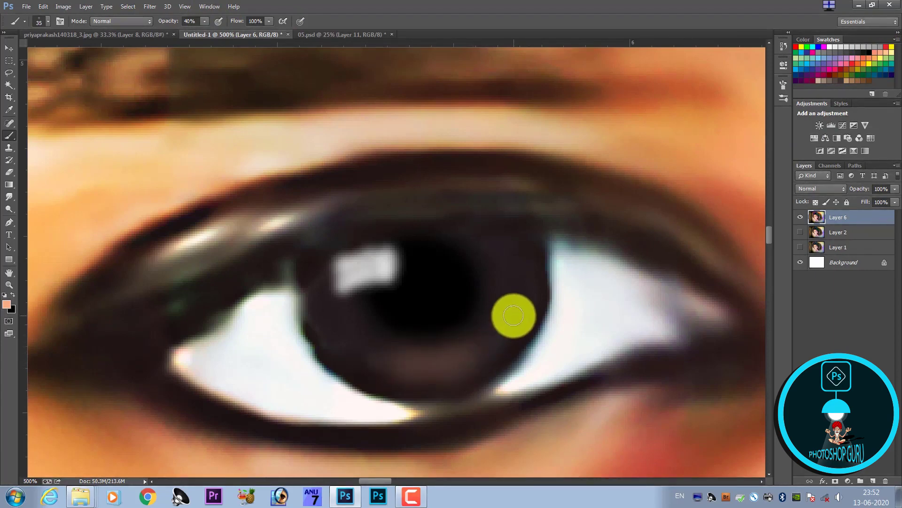
key("ctrl+z")
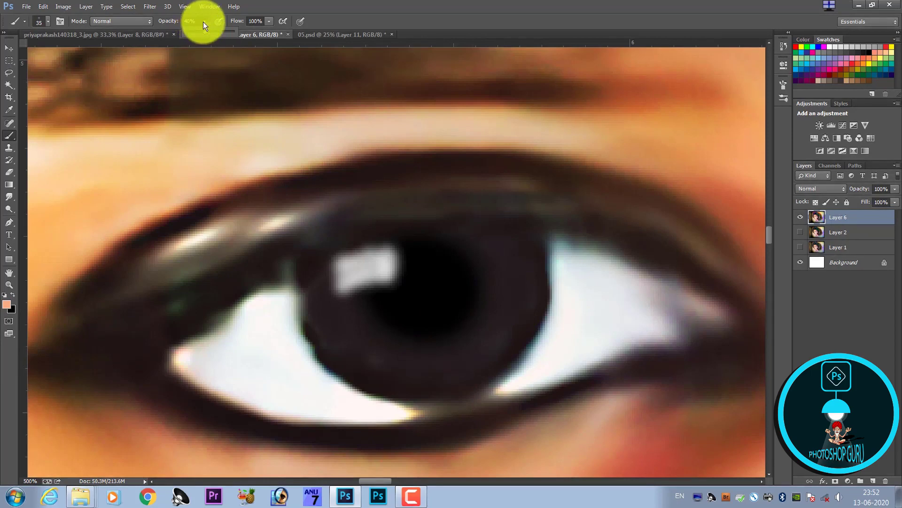
left_click_drag(198, 31, 198, 32)
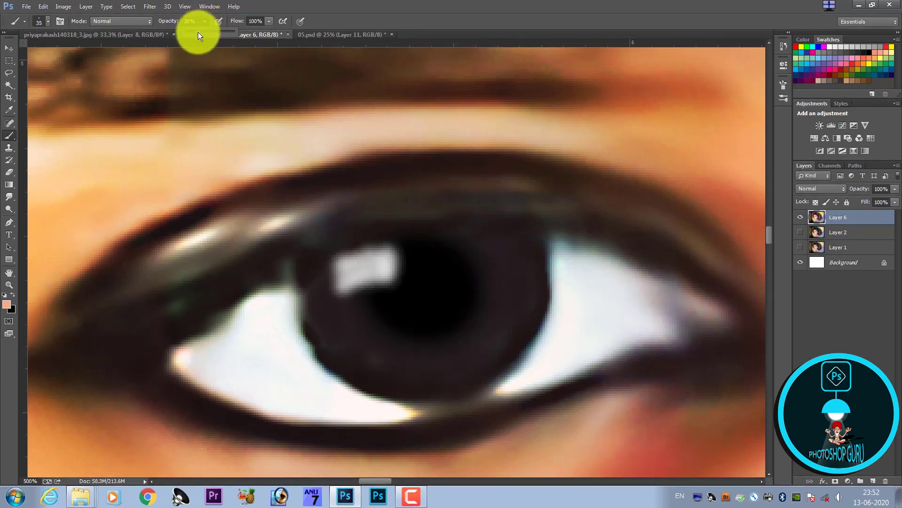
mouse_move(403, 359)
left_mouse_down()
mouse_move(500, 272)
mouse_move(494, 314)
left_mouse_up()
Pan and zoom around the eye to inspect the peach tint up close
scroll(494, 314, "down", 2)
scroll(513, 318, "down", 2)
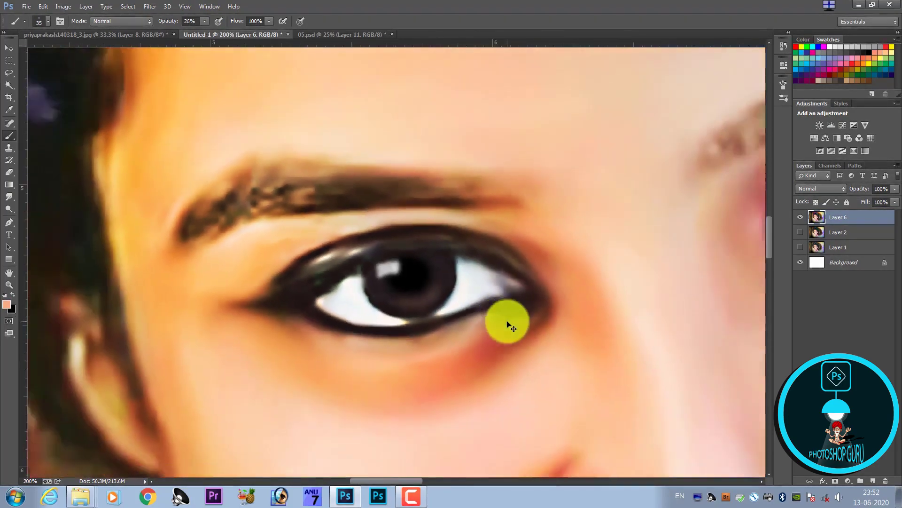
scroll(503, 323, "down", 2)
scroll(447, 314, "up", 4)
scroll(452, 342, "up", 1)
scroll(440, 353, "up", 1)
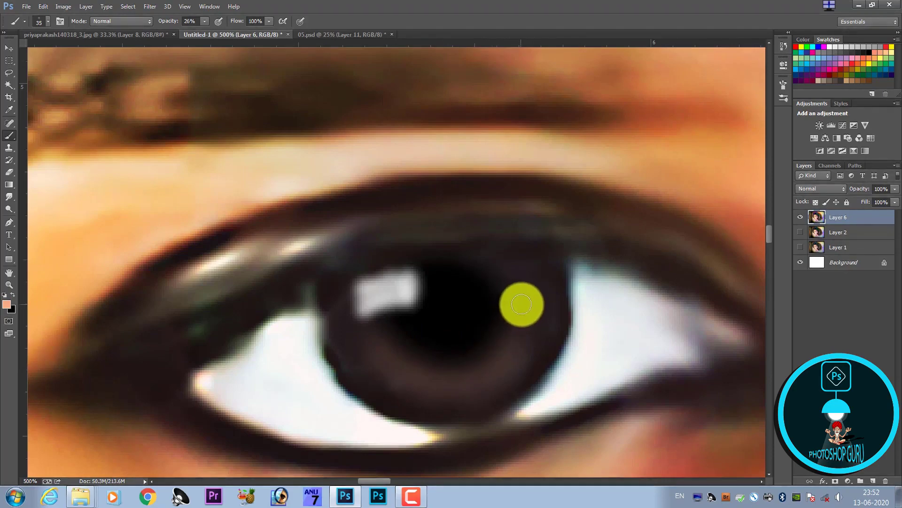
left_click_drag(581, 288, 376, 312)
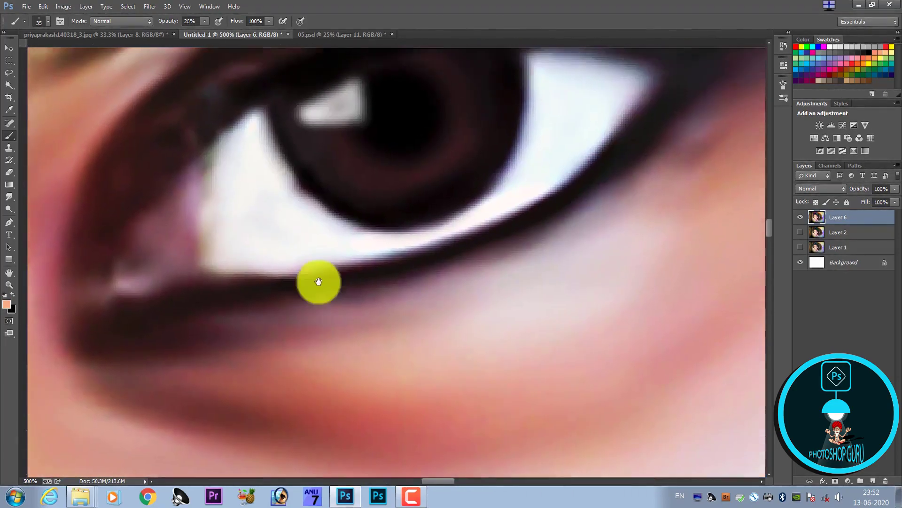
mouse_move(554, 273)
left_mouse_down()
mouse_move(327, 280)
mouse_move(439, 239)
mouse_move(441, 208)
mouse_move(429, 181)
mouse_move(467, 281)
left_mouse_up()
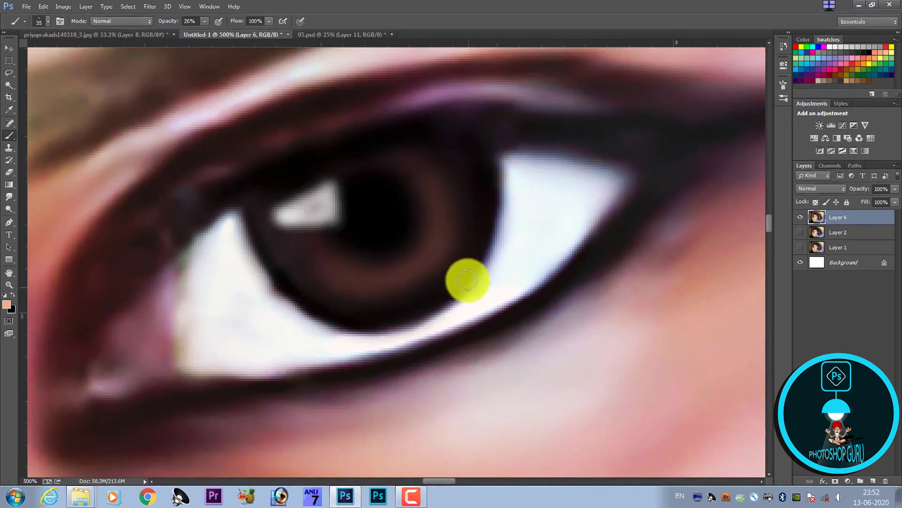
scroll(461, 285, "down", 2)
scroll(439, 277, "down", 1)
scroll(430, 276, "down", 1)
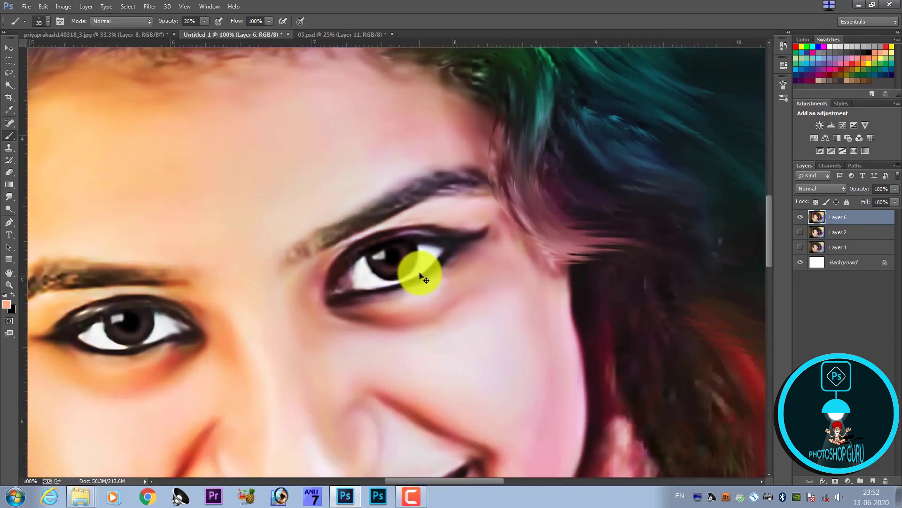
scroll(413, 272, "down", 1)
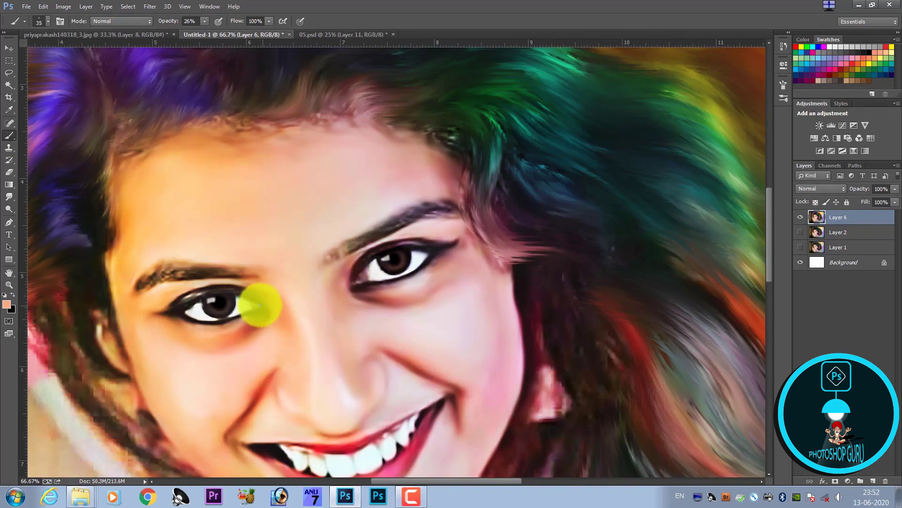
key("ctrl+plus")
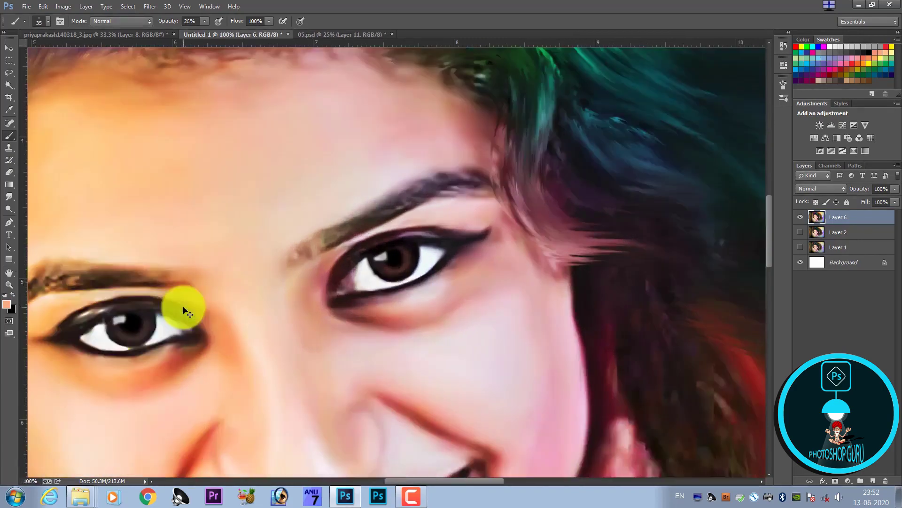
key("ctrl+plus")
key("ctrl+plus")
key("ctrl+plus")
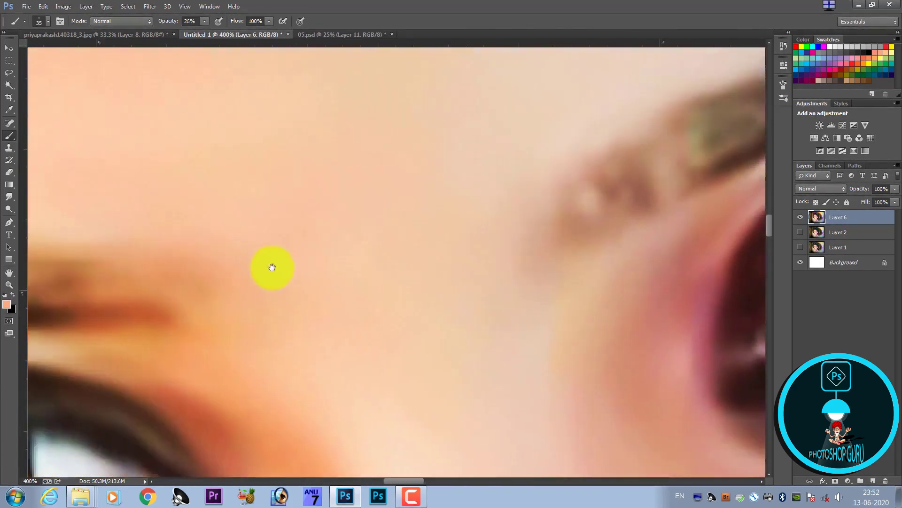
Centre and zoom closer on the left iris, resize the brush, and load default black paint
left_click_drag(484, 300, 246, 334)
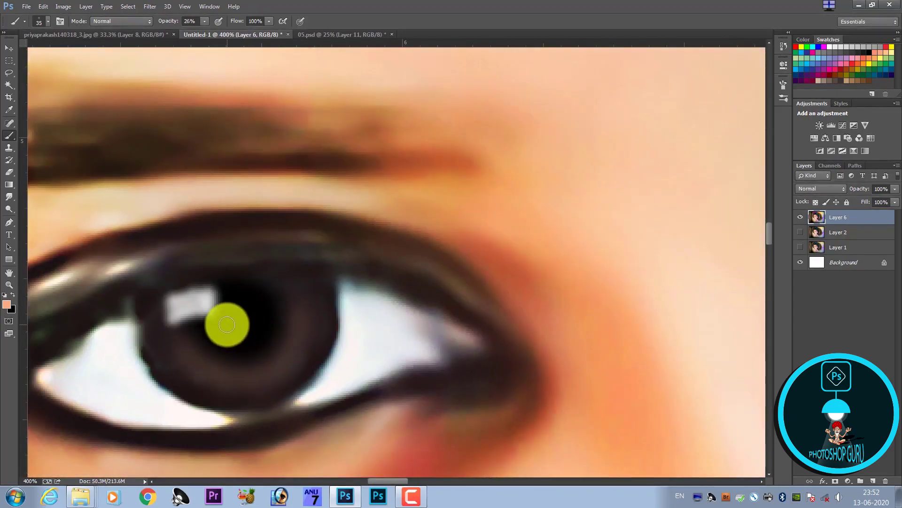
key("ctrl+plus")
key("ctrl+plus")
key("ctrl+plus")
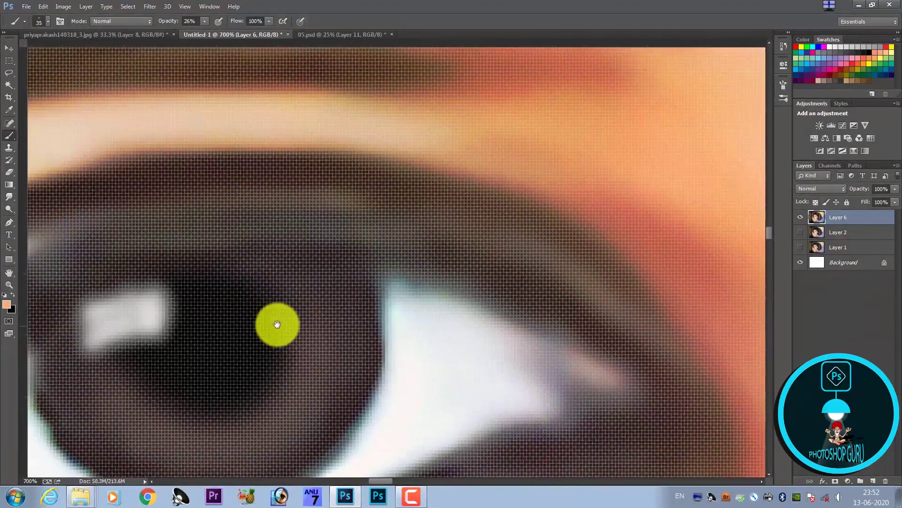
key("bracketleft")
key("bracketleft")
key("bracketleft")
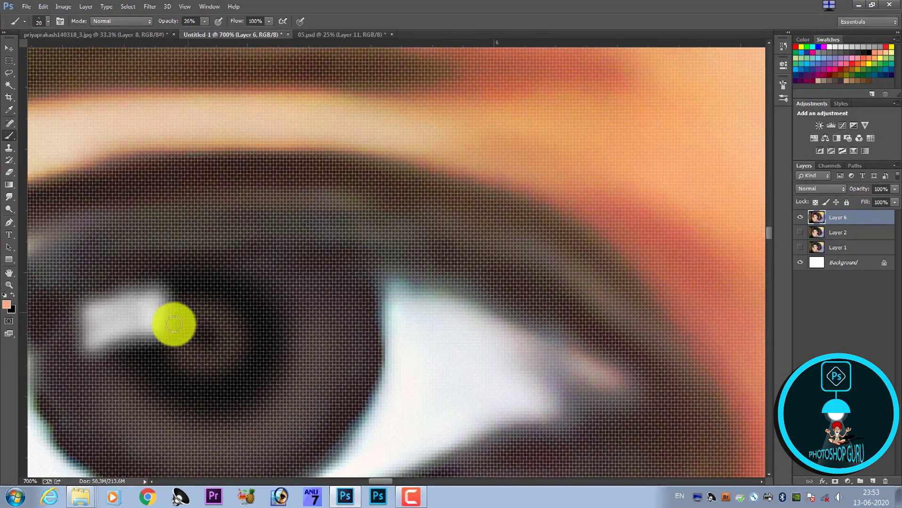
scroll(338, 344, "down", 10)
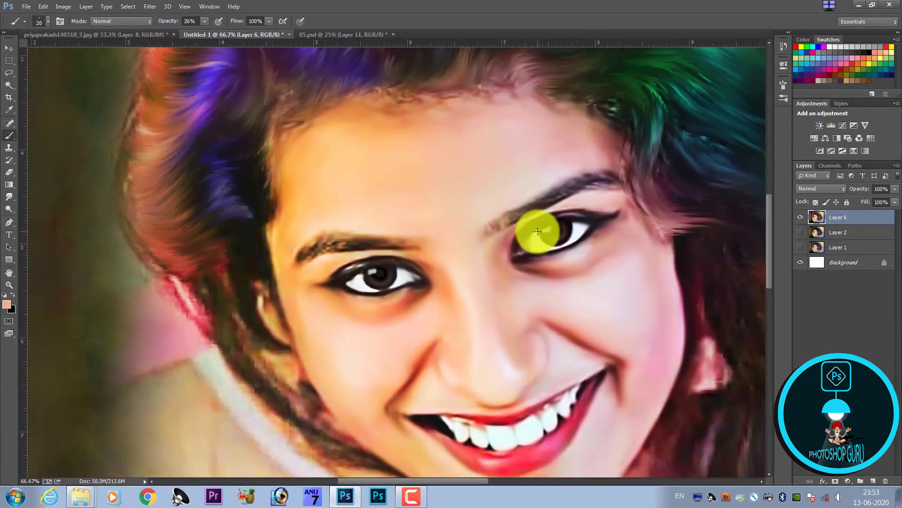
scroll(293, 342, "up", 2)
scroll(272, 326, "up", 3)
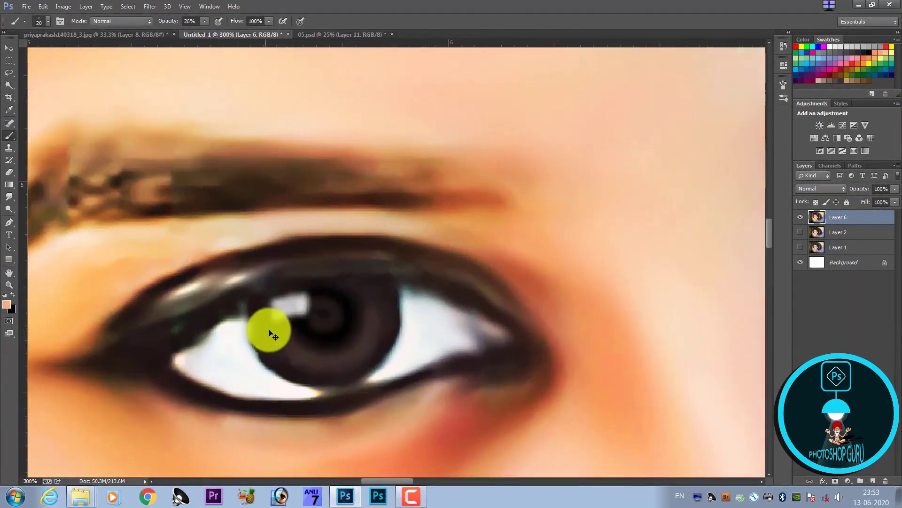
scroll(282, 332, "up", 3)
scroll(287, 338, "up", 2)
scroll(286, 341, "up", 1)
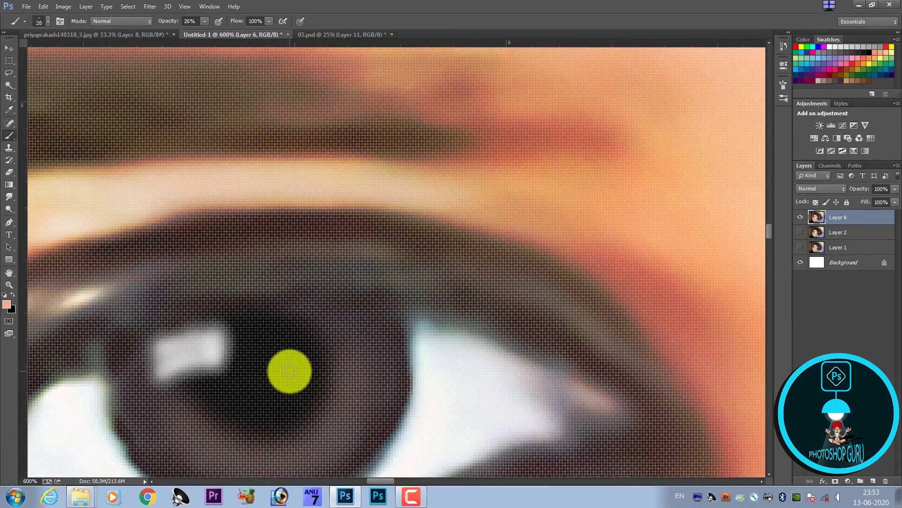
left_click_drag(289, 371, 332, 319)
key("d")
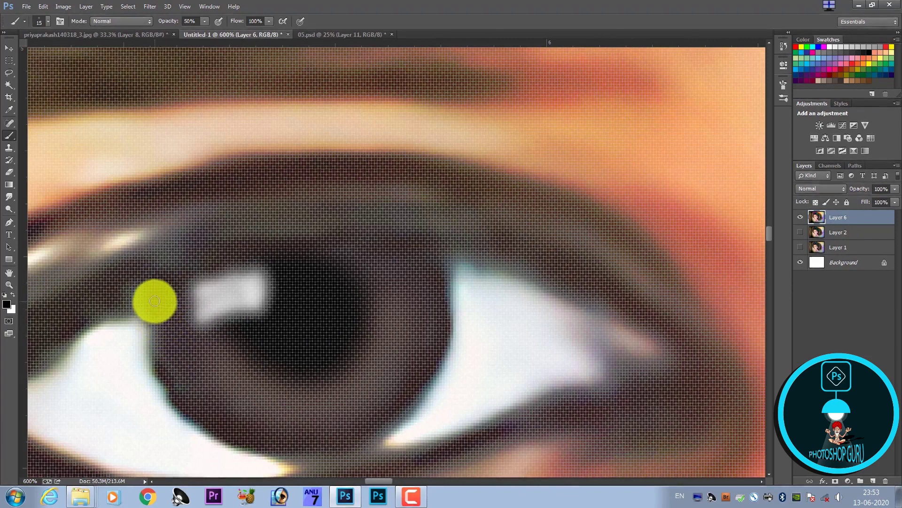
key("bracketright")
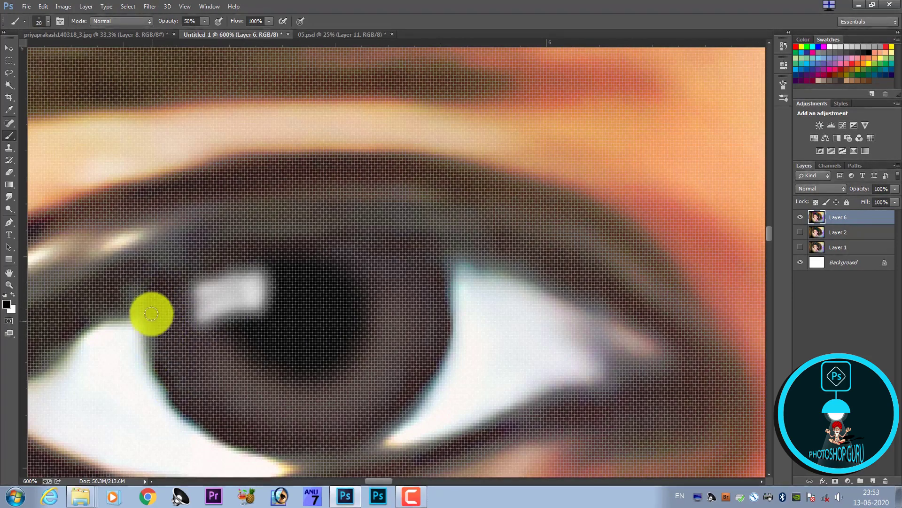
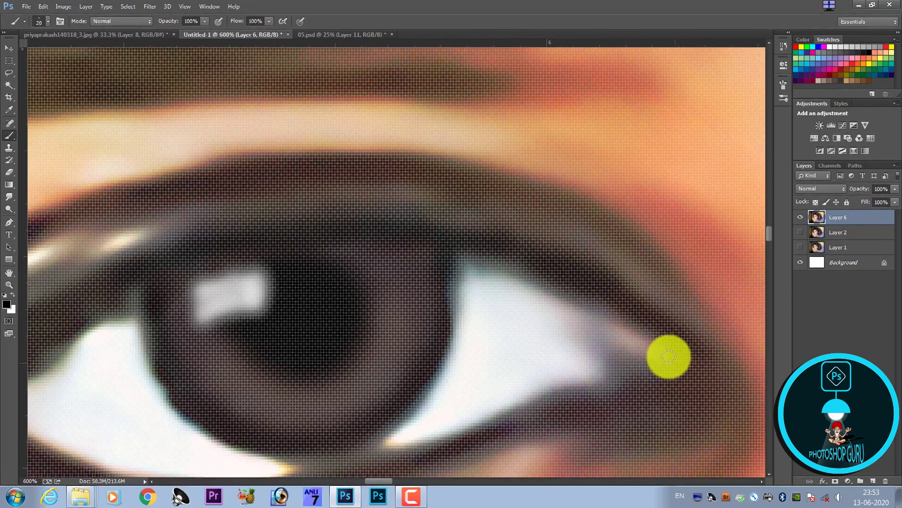
Zoom and pan the close-up view across the skin and both eyes
key("ctrl+minus")
key("ctrl+minus")
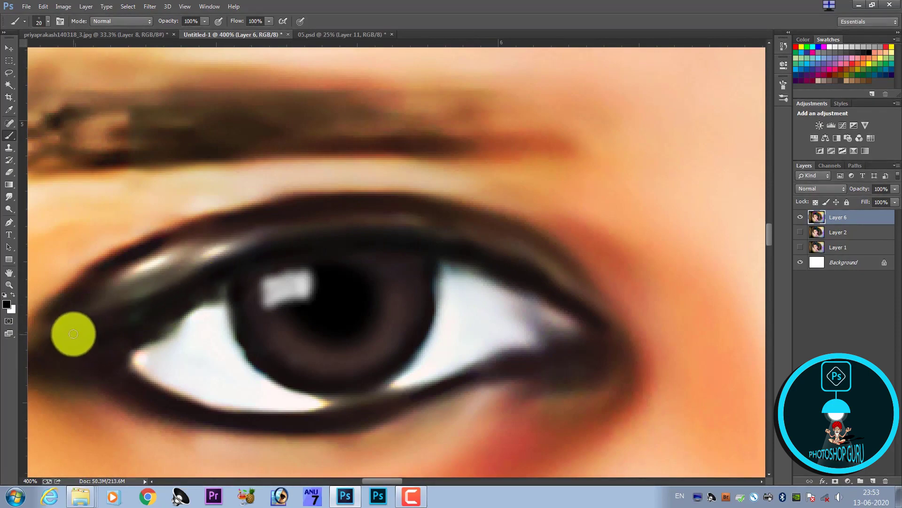
key("ctrl+minus")
key("ctrl+minus")
key("ctrl+minus")
key("ctrl+minus")
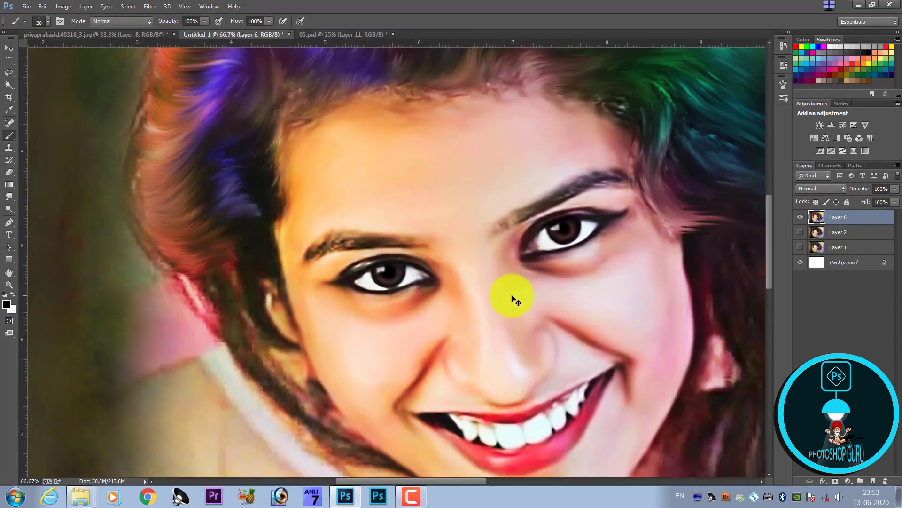
key("ctrl+plus")
key("ctrl+plus")
key("ctrl+plus")
key("ctrl+plus")
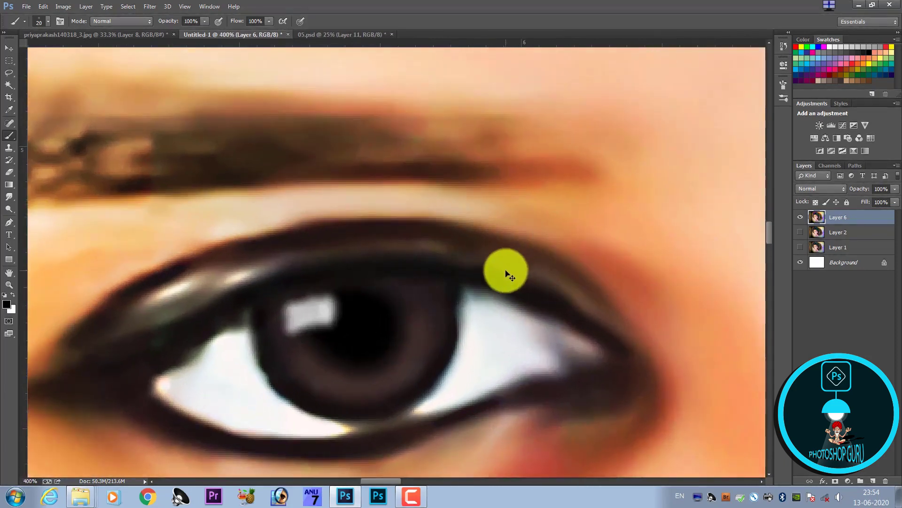
mouse_move(456, 294)
left_mouse_down()
mouse_move(444, 276)
mouse_move(242, 332)
mouse_move(246, 348)
left_mouse_up()
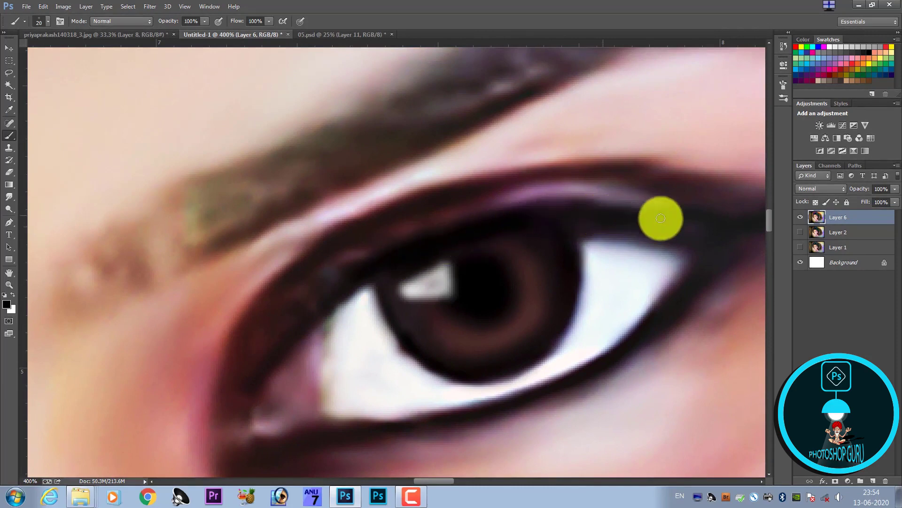
left_click_drag(715, 227, 613, 235)
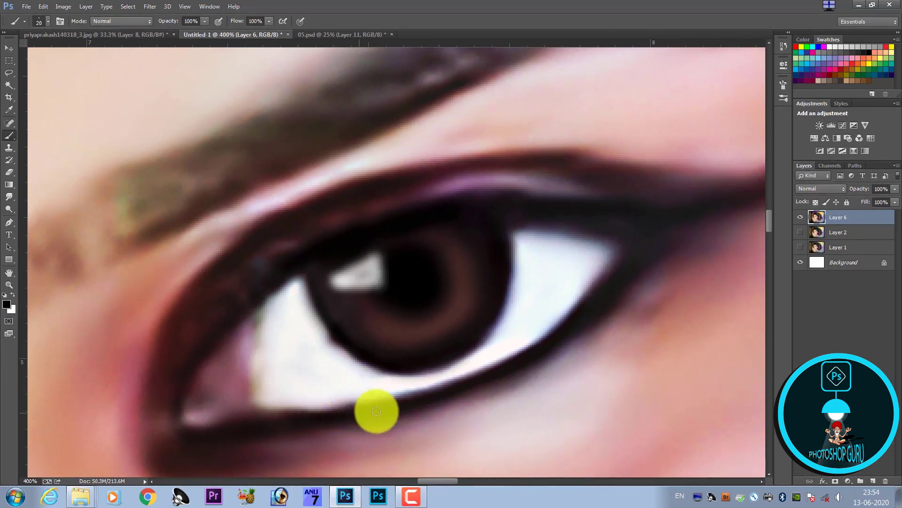
left_click_drag(412, 310, 412, 355)
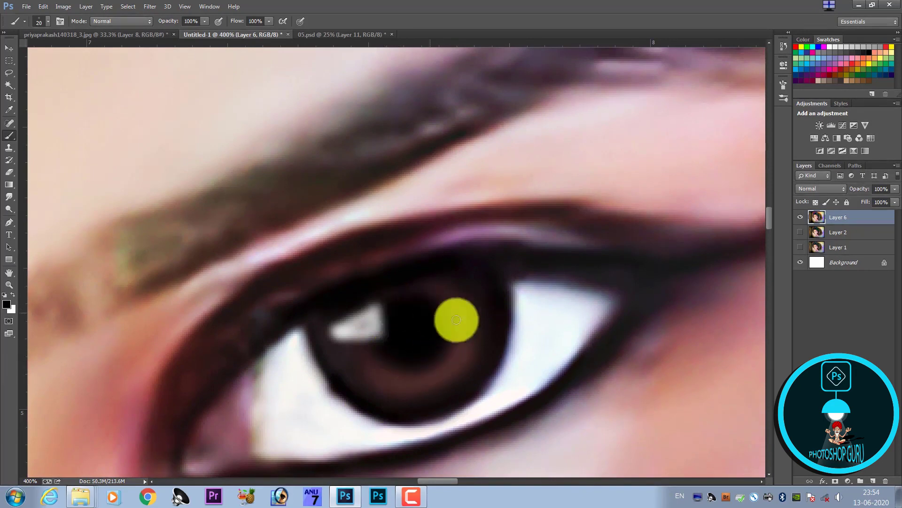
left_click_drag(456, 319, 382, 358)
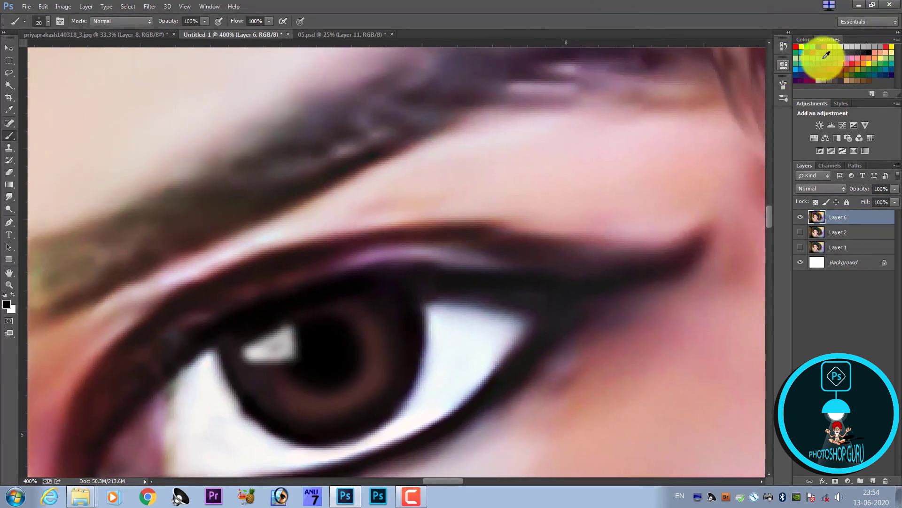
Pick a light blue swatch, shrink the brush, and add an empty layer above Layer 6
left_click(822, 55)
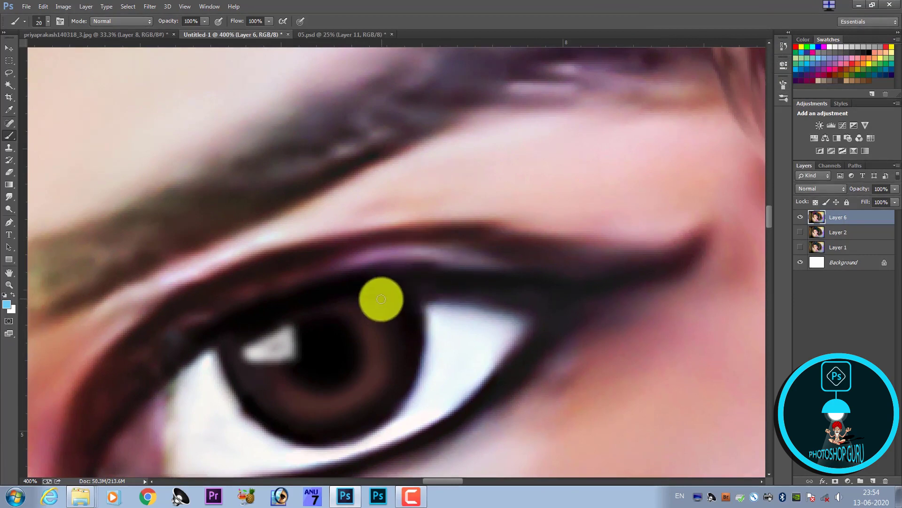
key("bracketleft")
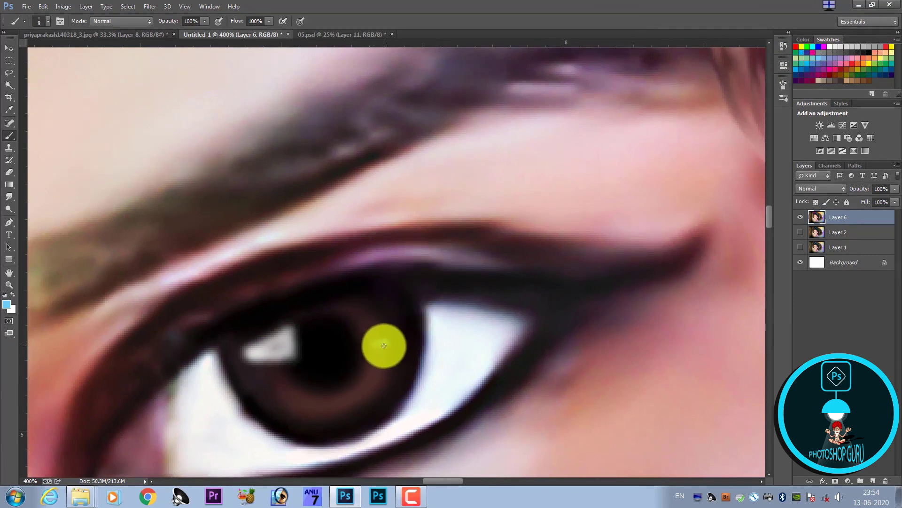
scroll(383, 347, "down", 2)
scroll(408, 346, "down", 1)
scroll(408, 343, "down", 2)
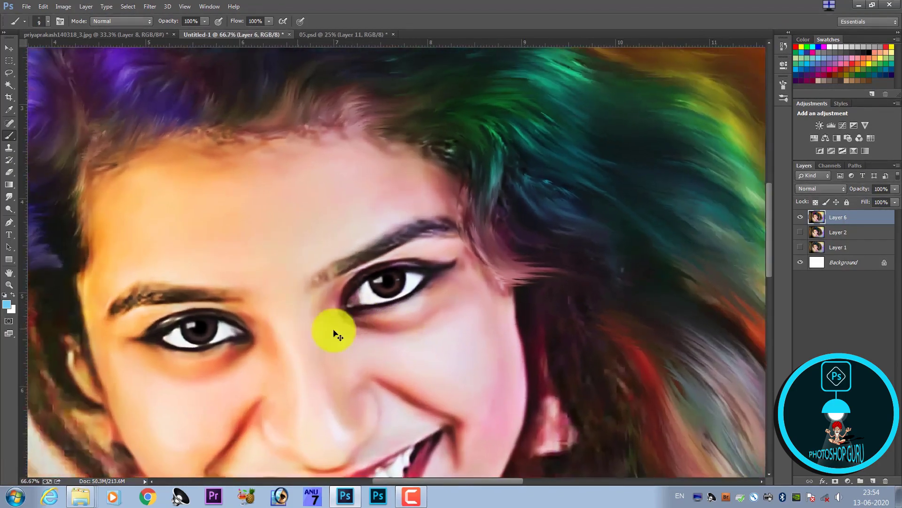
scroll(358, 324, "up", 3)
scroll(394, 322, "up", 1)
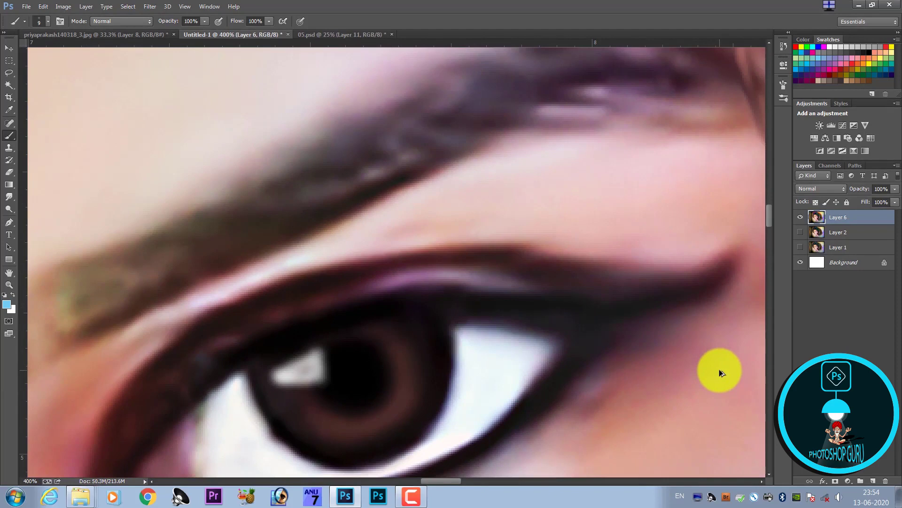
key("ctrl+shift+alt+n")
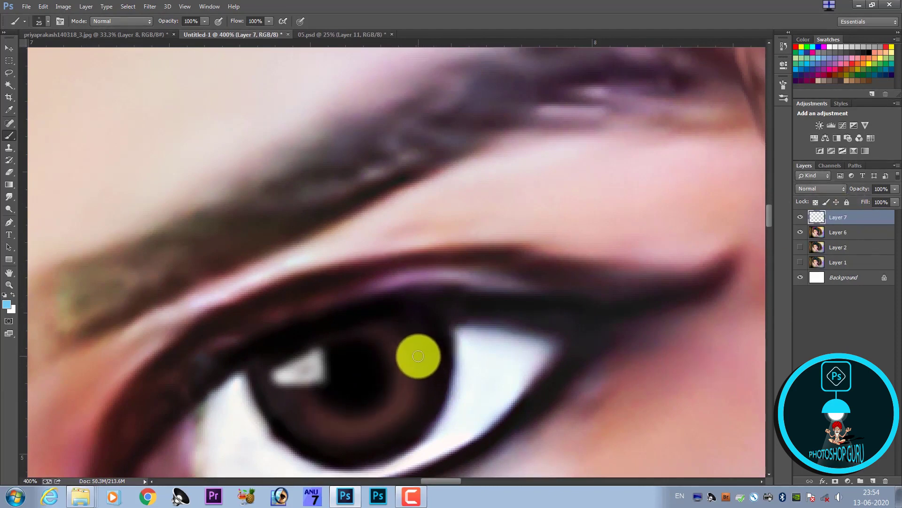
Paint light-blue strokes down the iris on Layer 7, undoing and repainting one stroke
mouse_move(419, 356)
left_mouse_down()
mouse_move(419, 380)
mouse_move(338, 359)
left_mouse_up()
left_click_drag(386, 333, 523, 269)
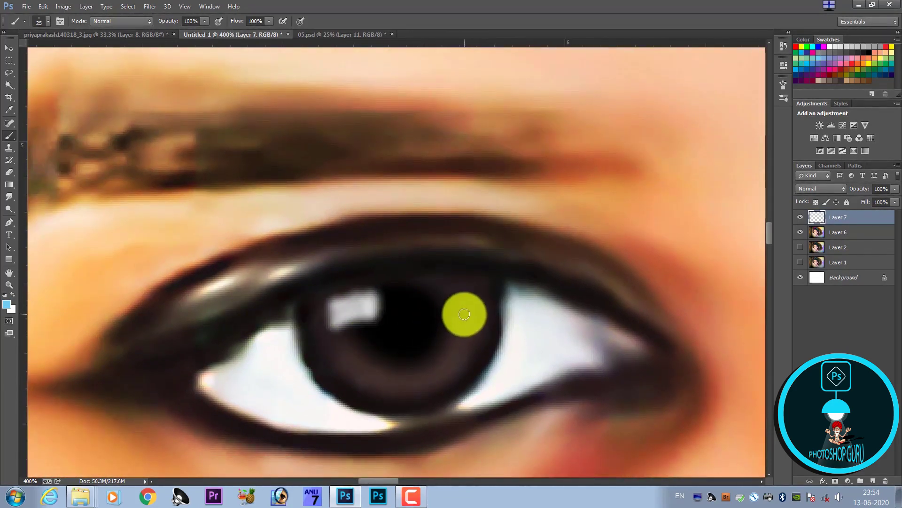
left_click_drag(464, 314, 446, 356)
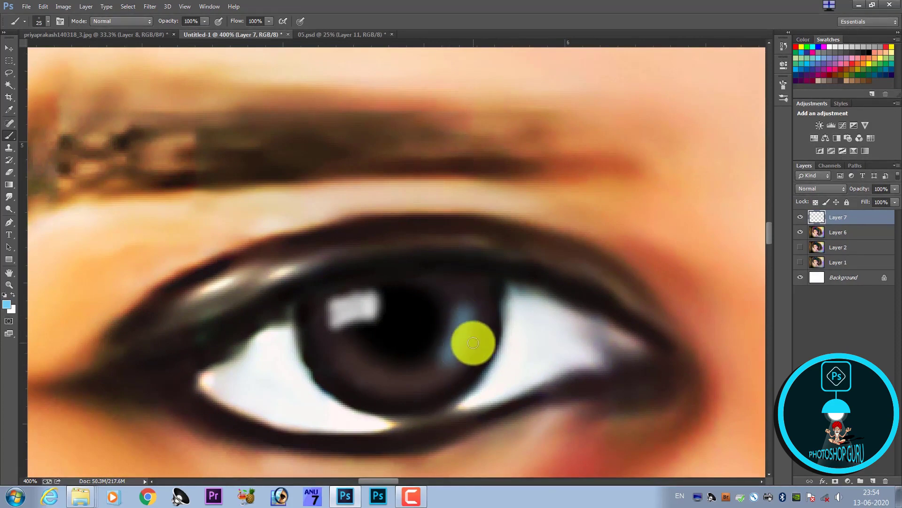
key("ctrl+z")
left_click_drag(471, 326, 458, 359)
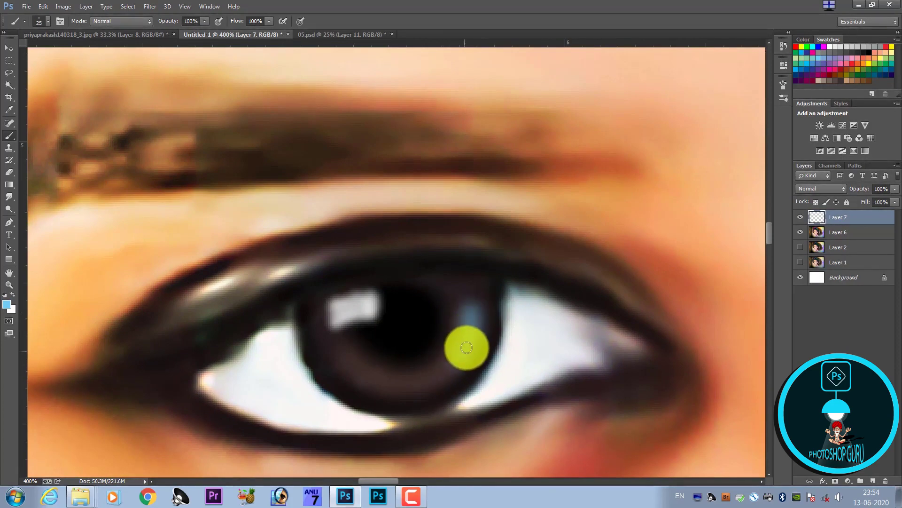
key("ctrl+minus")
key("ctrl+minus")
key("ctrl+minus")
key("ctrl+minus")
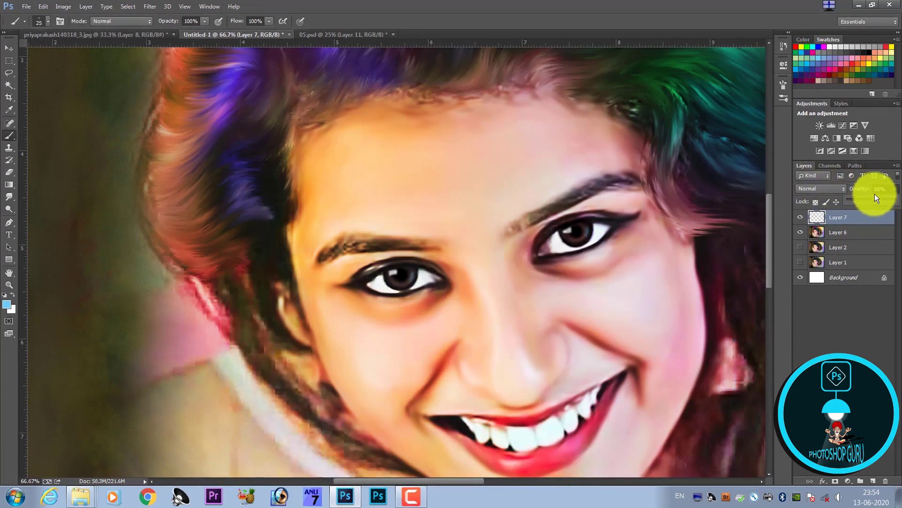
Apply a Gaussian Blur with a slightly lowered radius to Layer 7's blue iris strokes
left_click(151, 8)
mouse_move(157, 139)
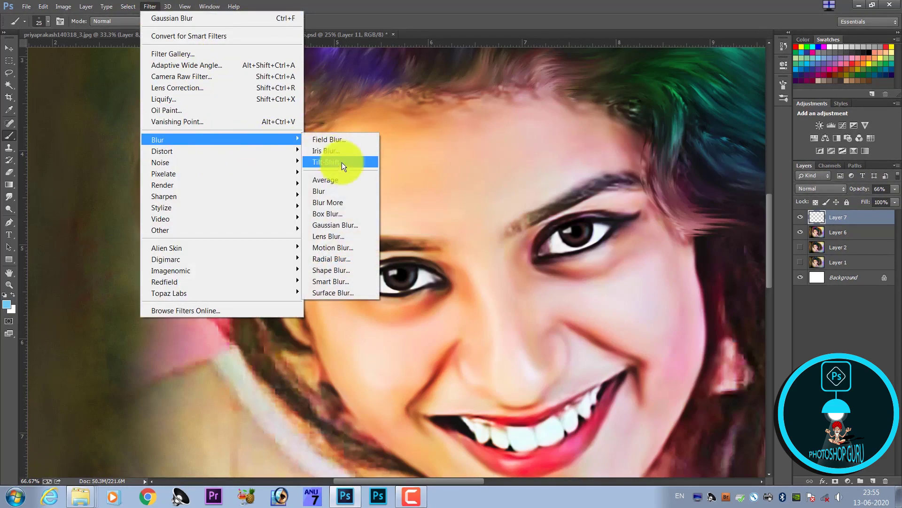
left_click(345, 224)
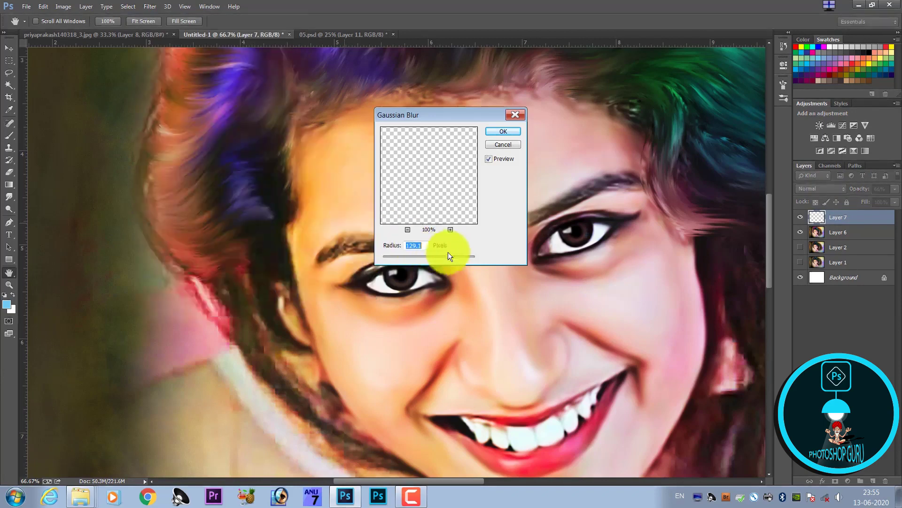
left_click_drag(441, 256, 433, 255)
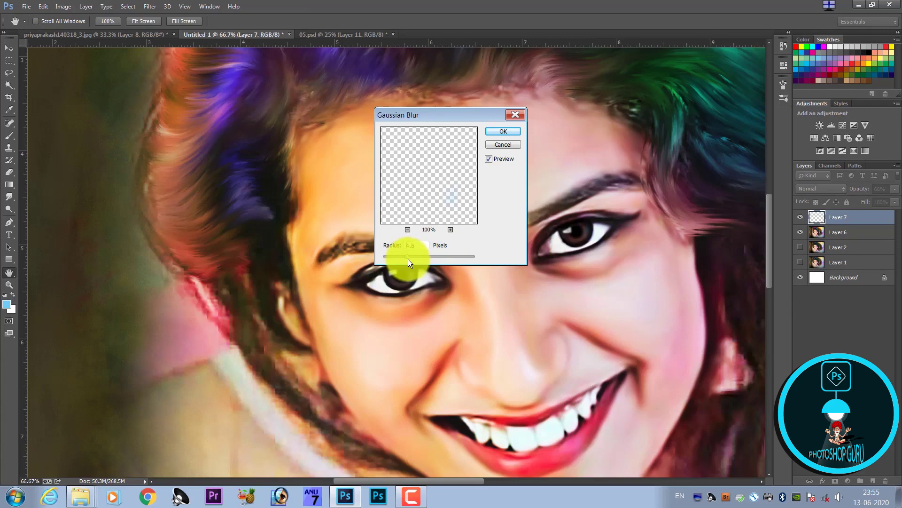
key("Return")
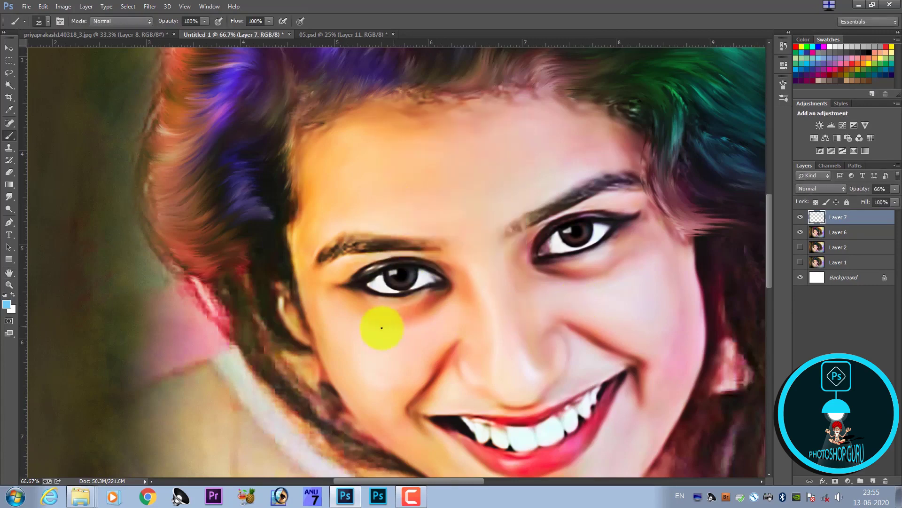
Paint a faint yellow tint over the iris on Layer 7
scroll(578, 318, "up", 2)
scroll(487, 316, "up", 1)
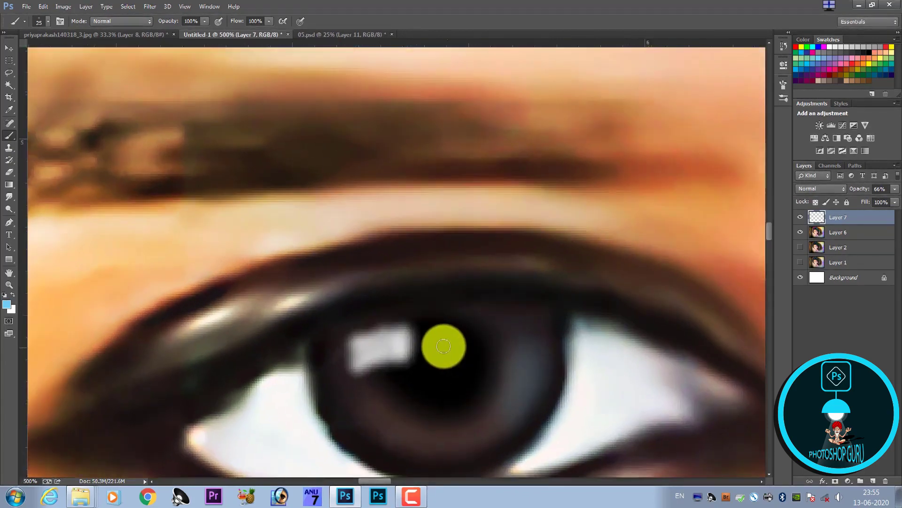
scroll(443, 343, "up", 2)
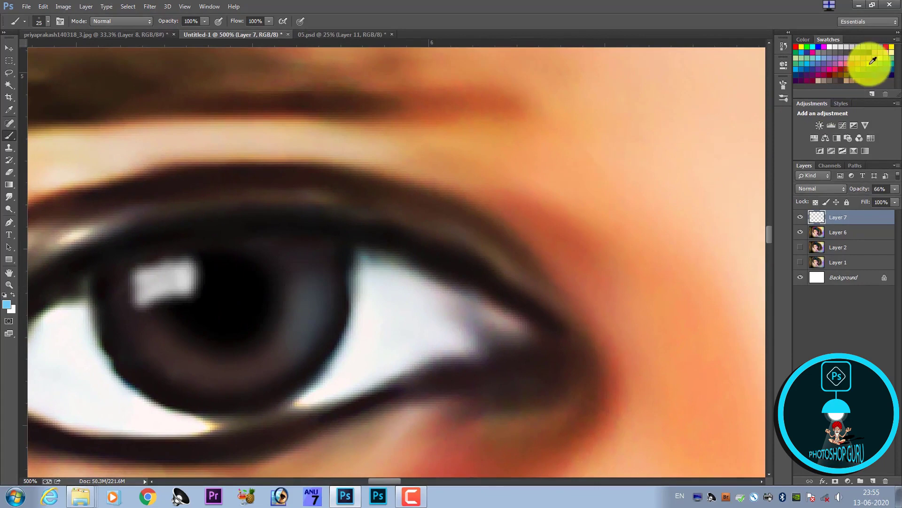
left_click(841, 68)
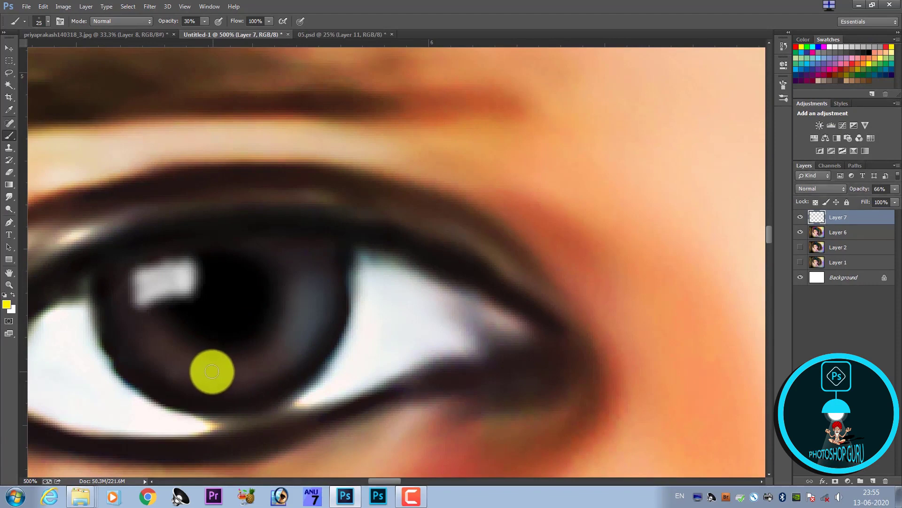
left_click_drag(193, 373, 181, 356)
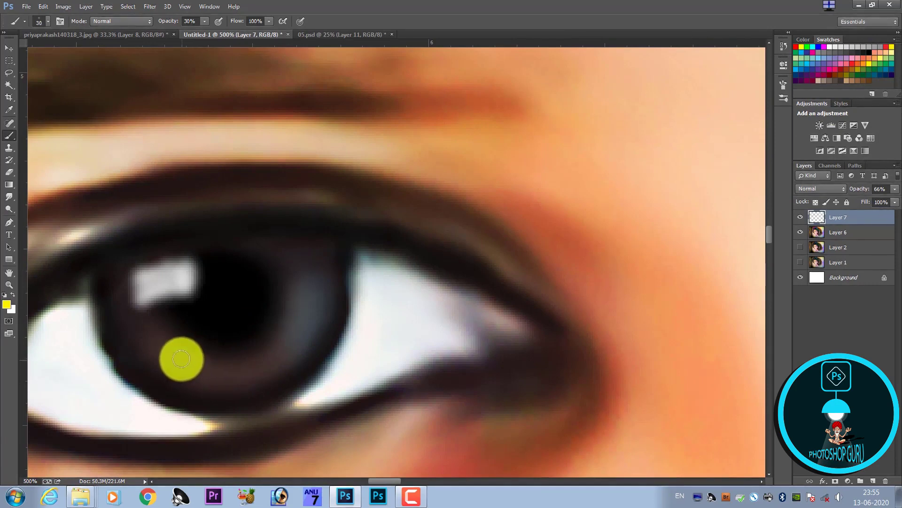
key("]")
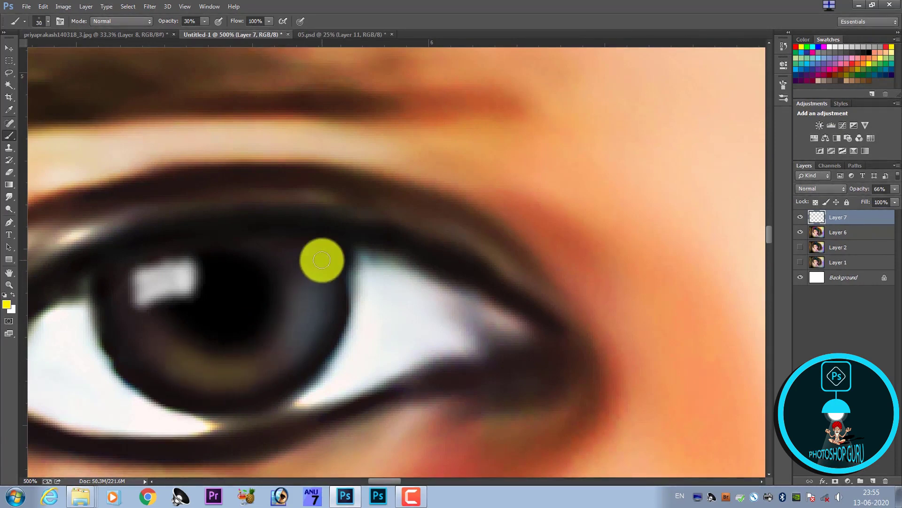
Zoom out and pan to bring the other eye and both inner corners into view
scroll(322, 260, "down", 3)
left_click_drag(414, 282, 276, 363)
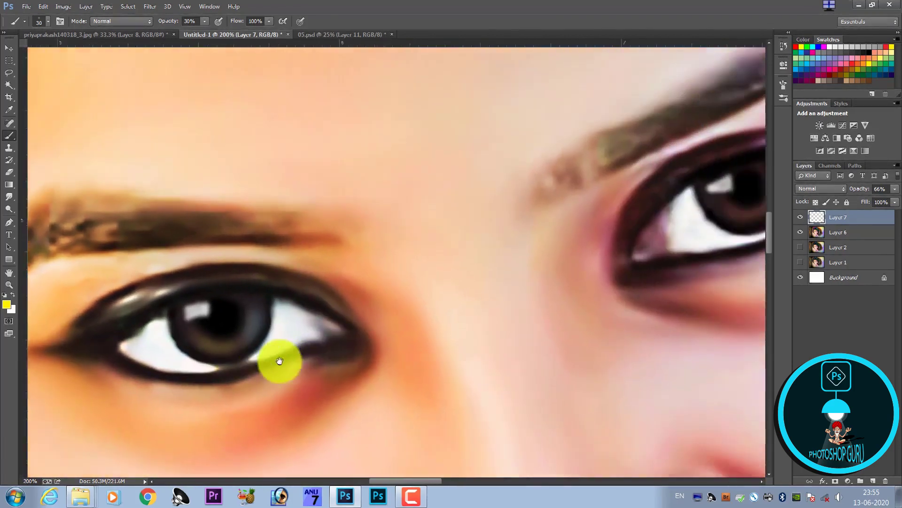
scroll(393, 357, "up", 1)
left_click_drag(393, 358, 285, 414)
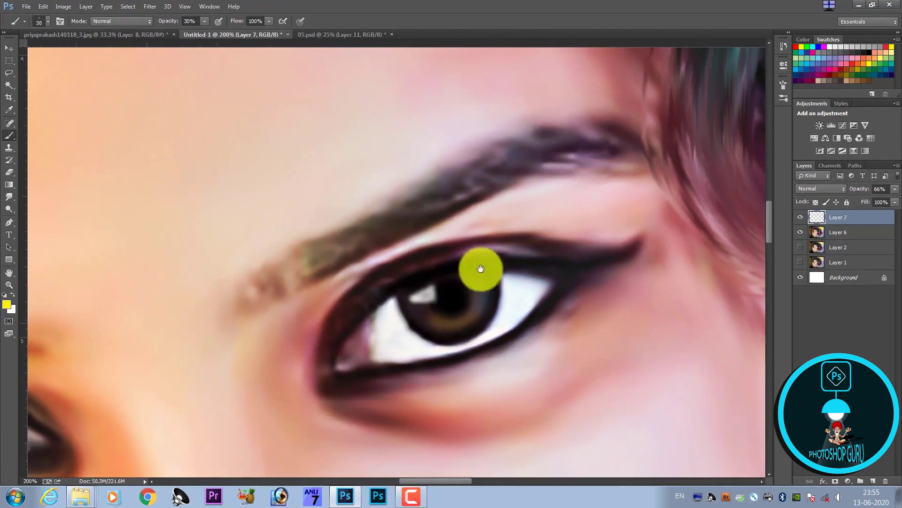
mouse_move(478, 268)
left_mouse_down()
mouse_move(350, 294)
mouse_move(429, 282)
mouse_move(349, 322)
mouse_move(392, 352)
left_mouse_up()
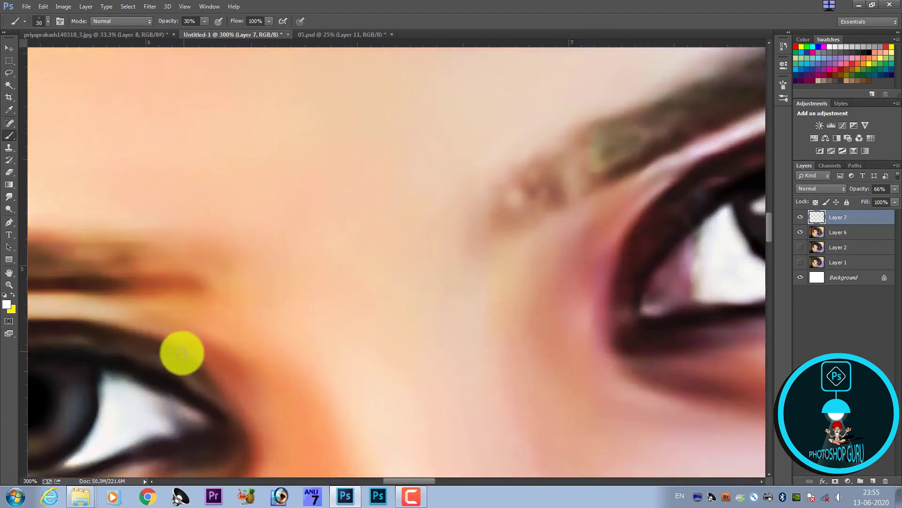
Zoom in on the left pupil and dab a tiny full-opacity white highlight on it
key("ctrl+plus")
left_click_drag(292, 312, 218, 348)
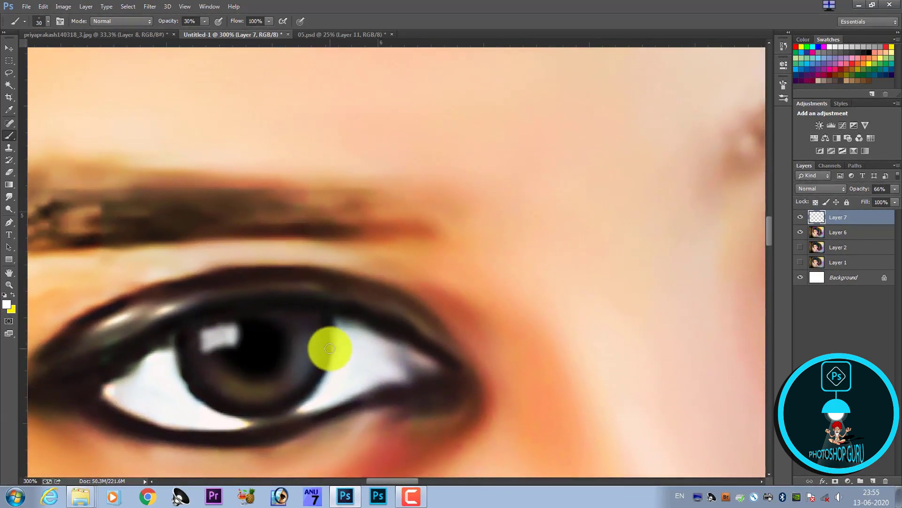
key("ctrl+plus")
left_click_drag(323, 339, 347, 287)
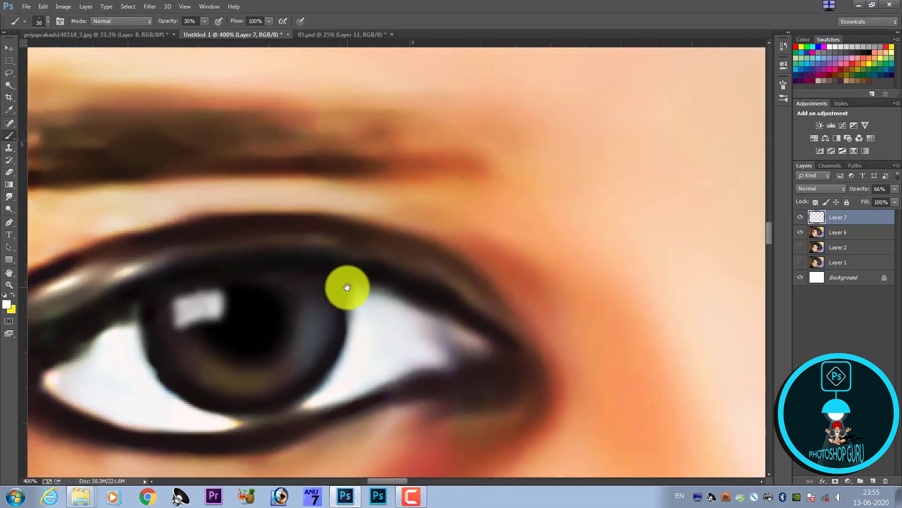
type("100")
key("Return")
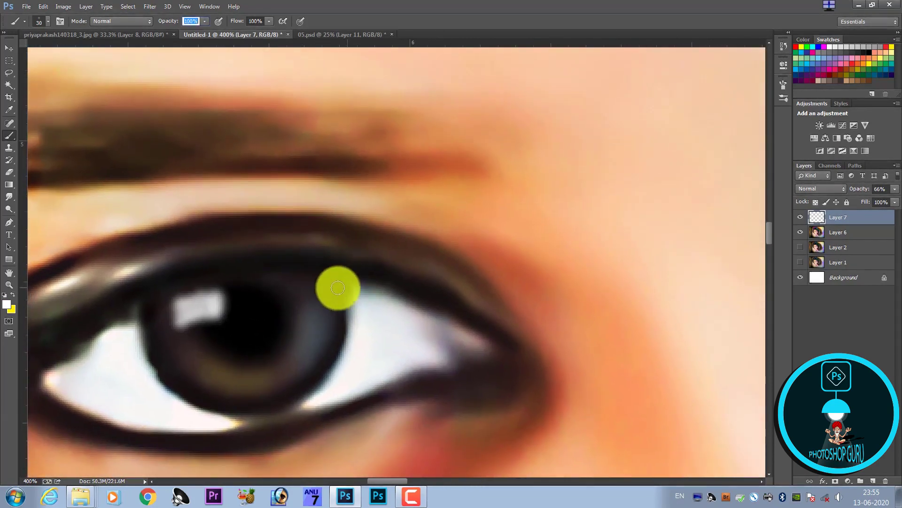
key("ctrl+plus")
left_click_drag(228, 339, 300, 311)
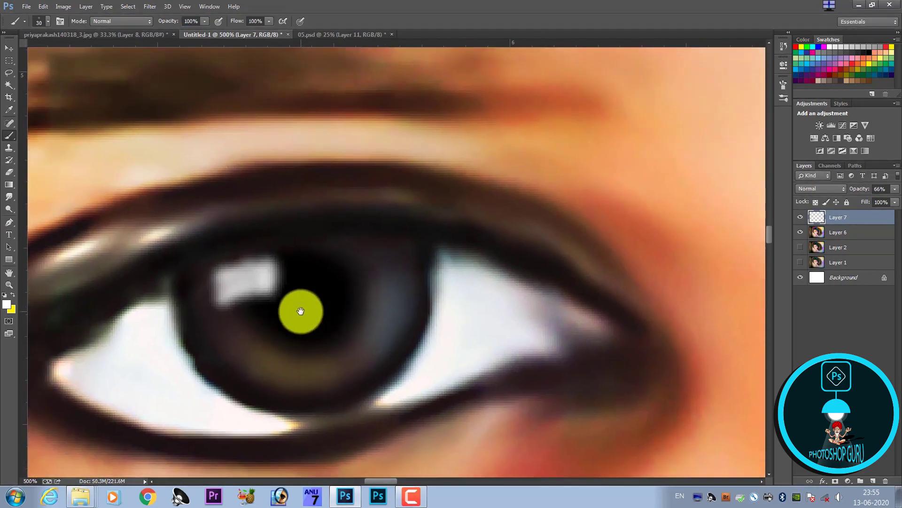
key("bracketleft")
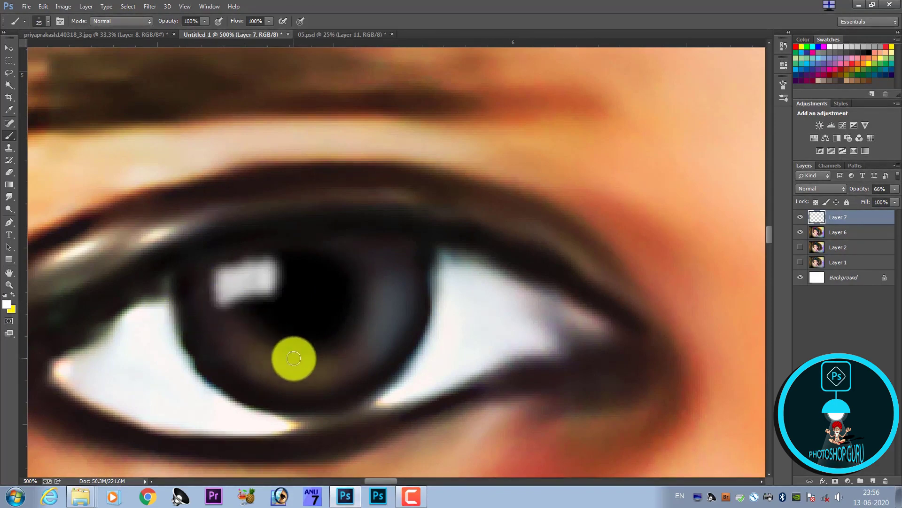
key("bracketleft")
key("bracketleft")
key("bracketleft")
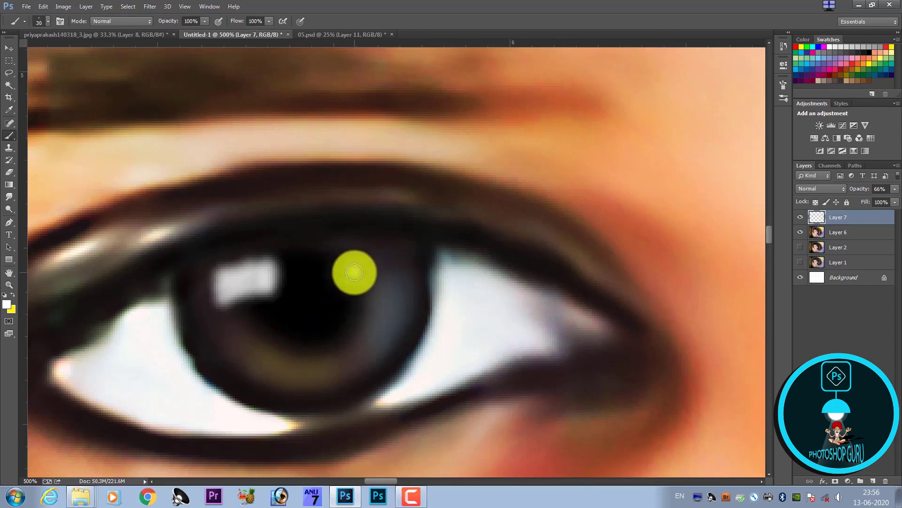
left_click(352, 272)
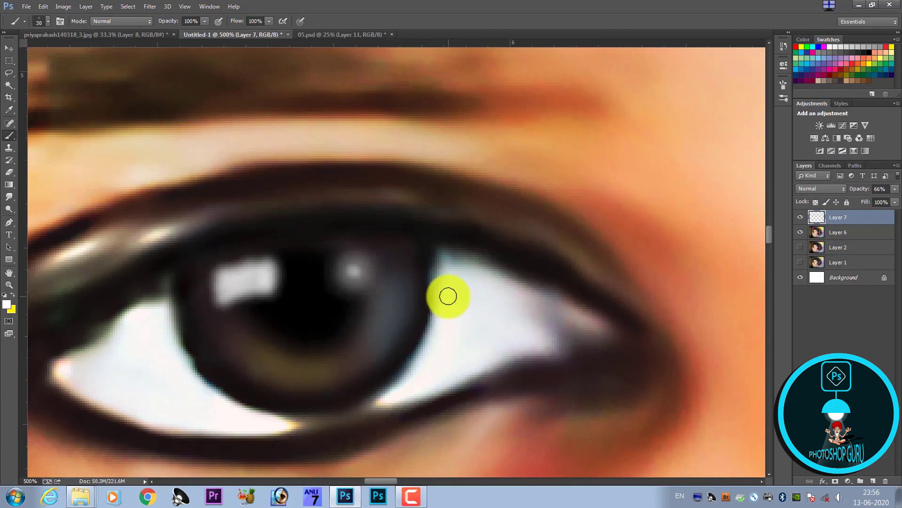
Place a white catchlight on the pupil and extend it with a thin white streak
key("ctrl+minus")
key("ctrl+minus")
key("ctrl+minus")
key("ctrl+minus")
key("ctrl+minus")
key("ctrl+plus")
key("ctrl+plus")
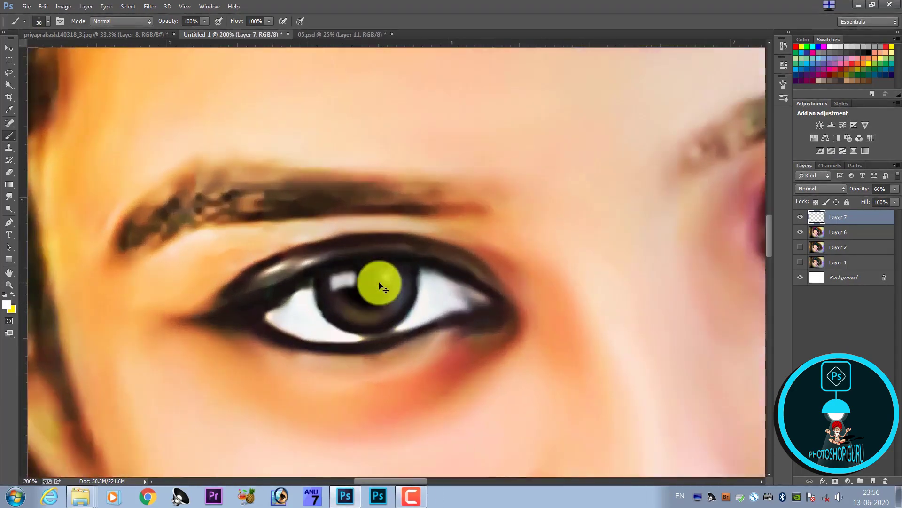
key("ctrl+plus")
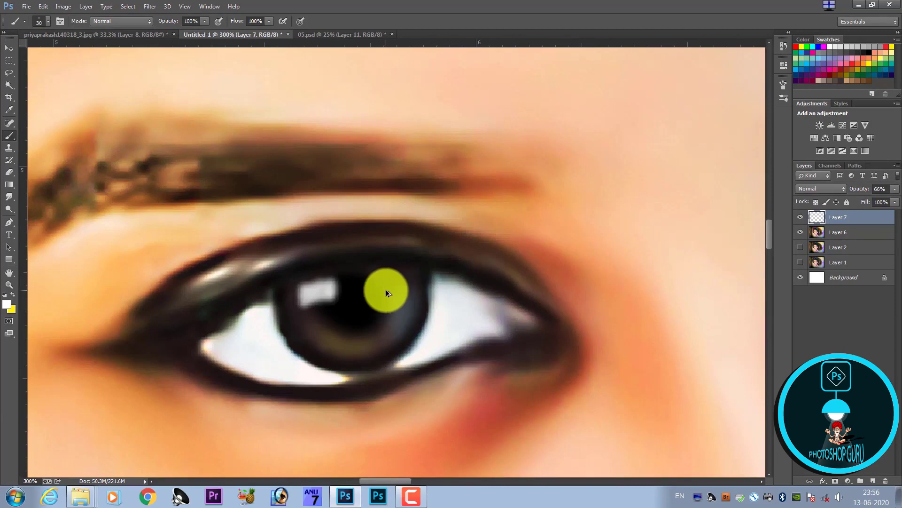
left_click(326, 291)
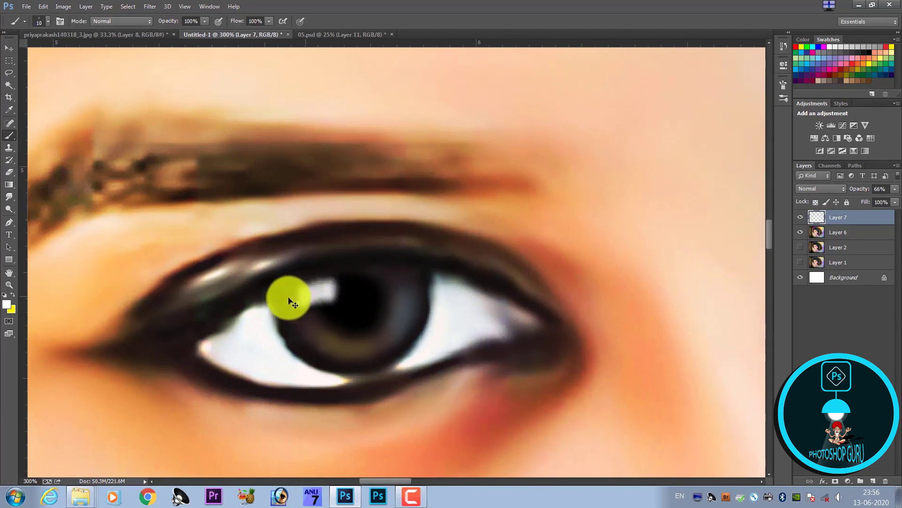
key("ctrl+plus")
key("ctrl+plus")
left_click_drag(249, 305, 346, 292)
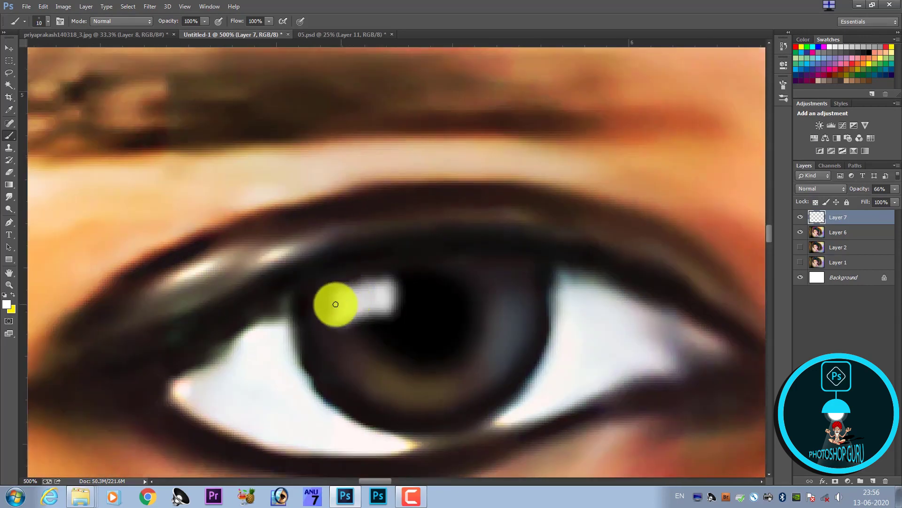
left_click(337, 304)
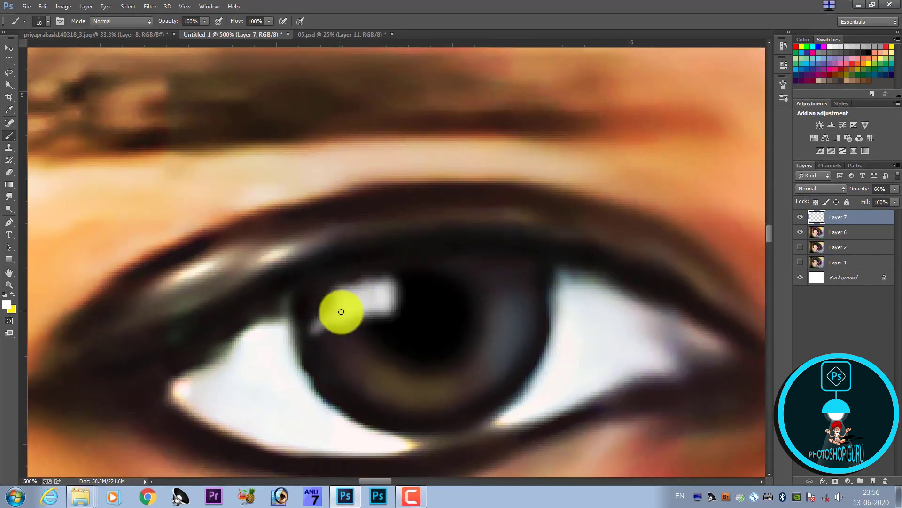
mouse_move(297, 351)
left_mouse_down()
mouse_move(348, 303)
mouse_move(296, 318)
mouse_move(292, 331)
left_mouse_up()
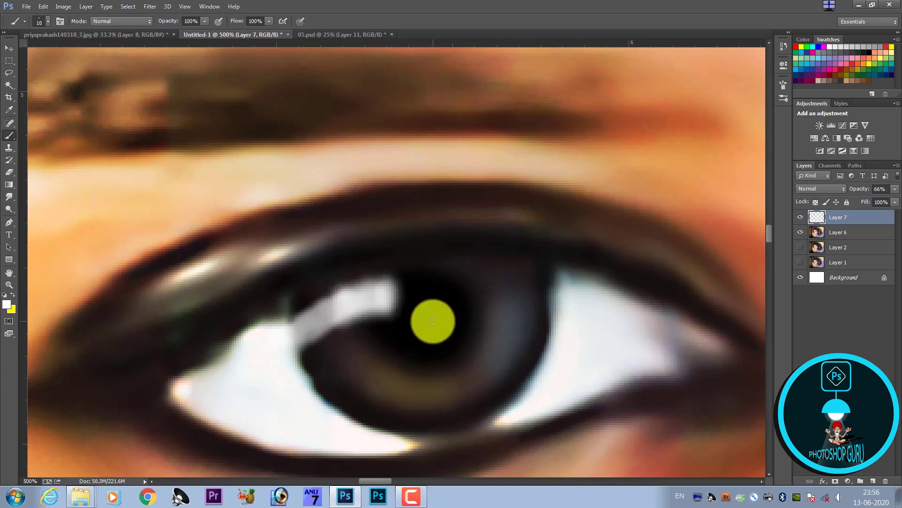
Add a soft white glint at the iris edge with a slightly larger brush
scroll(434, 326, "down", 2)
scroll(403, 312, "down", 2)
scroll(397, 302, "down", 1)
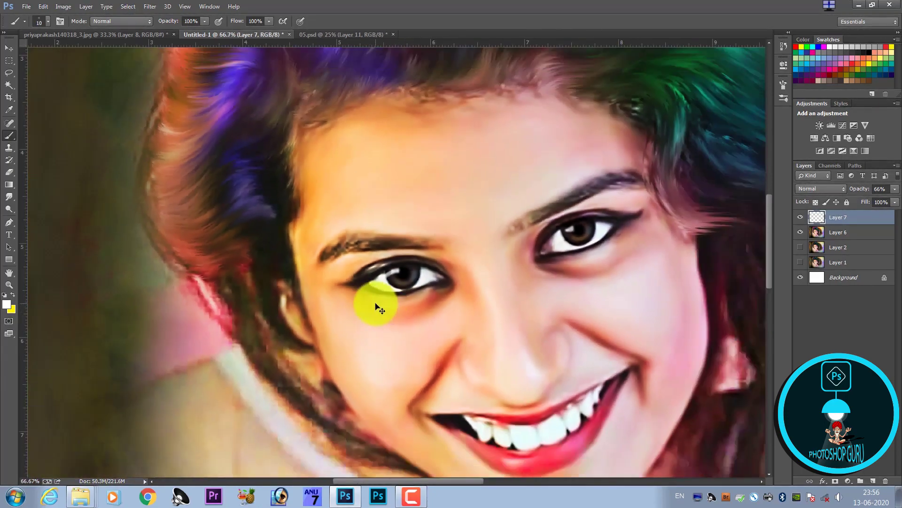
scroll(386, 294, "up", 2)
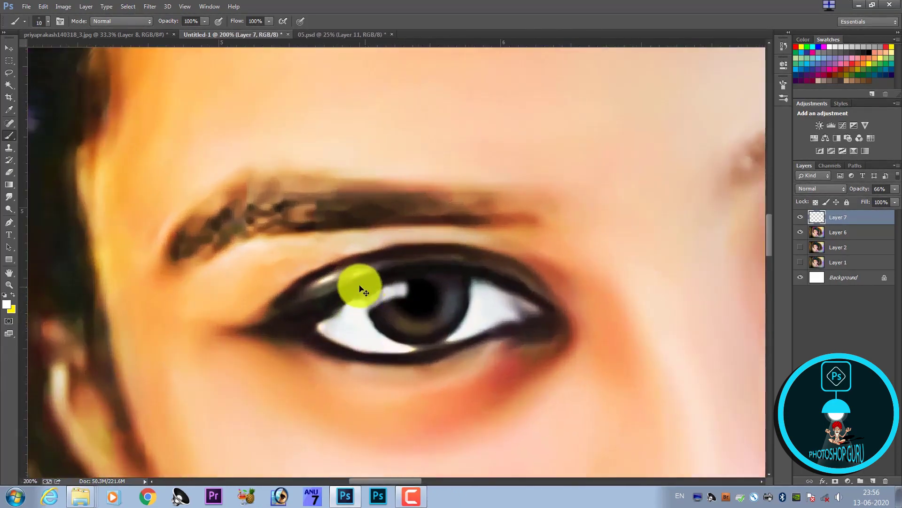
scroll(358, 288, "up", 2)
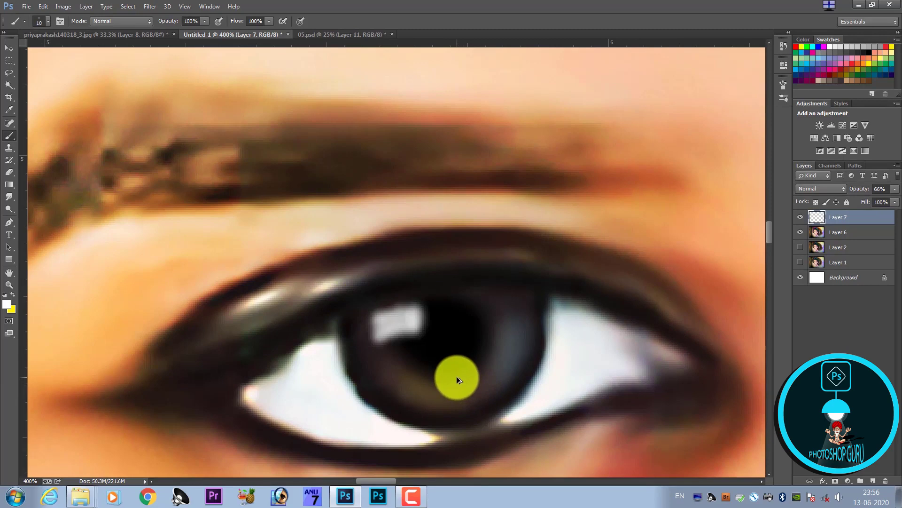
left_click_drag(458, 380, 384, 329)
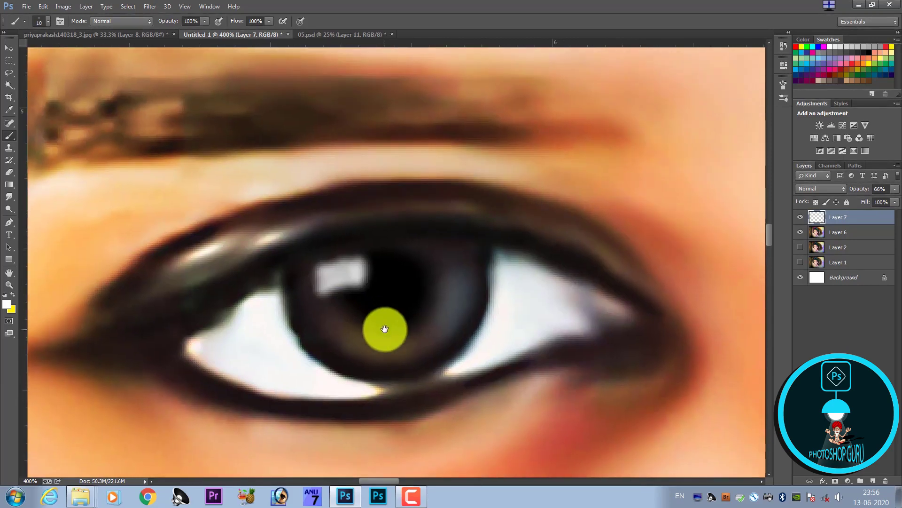
key("ctrl+plus")
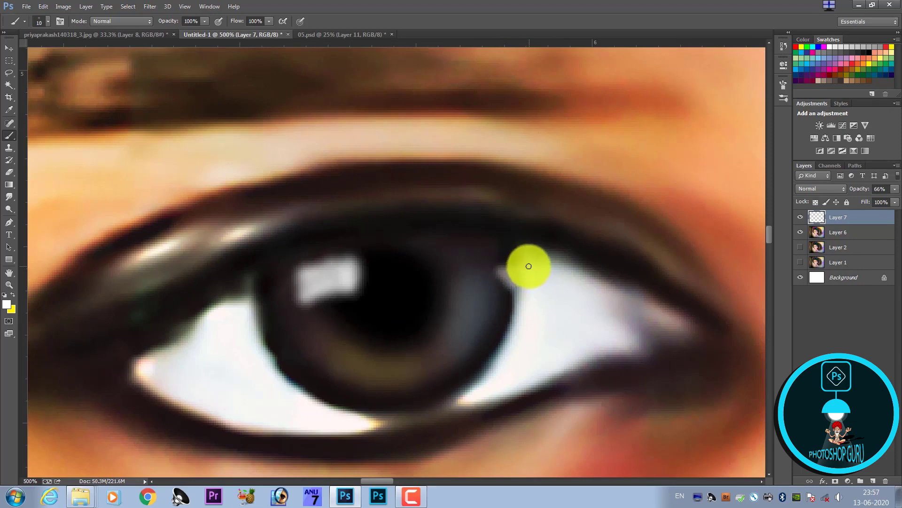
key("bracketright")
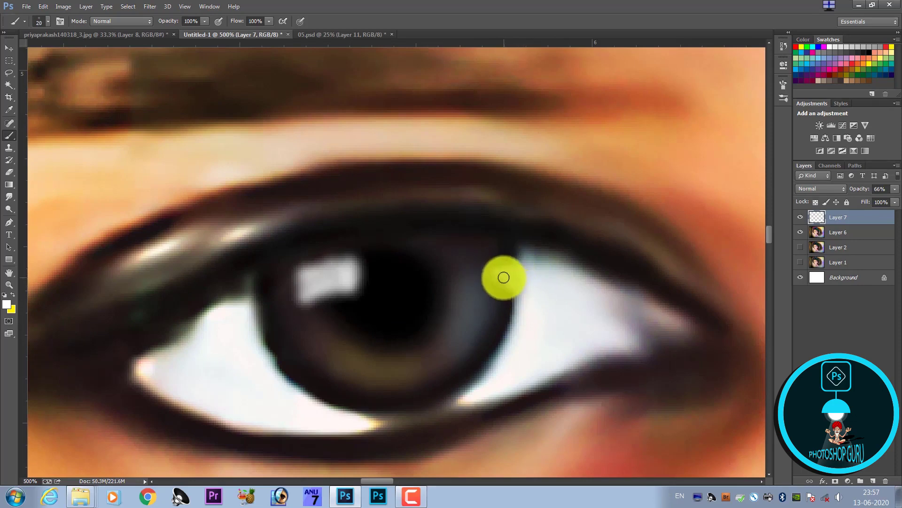
left_click_drag(504, 277, 525, 265)
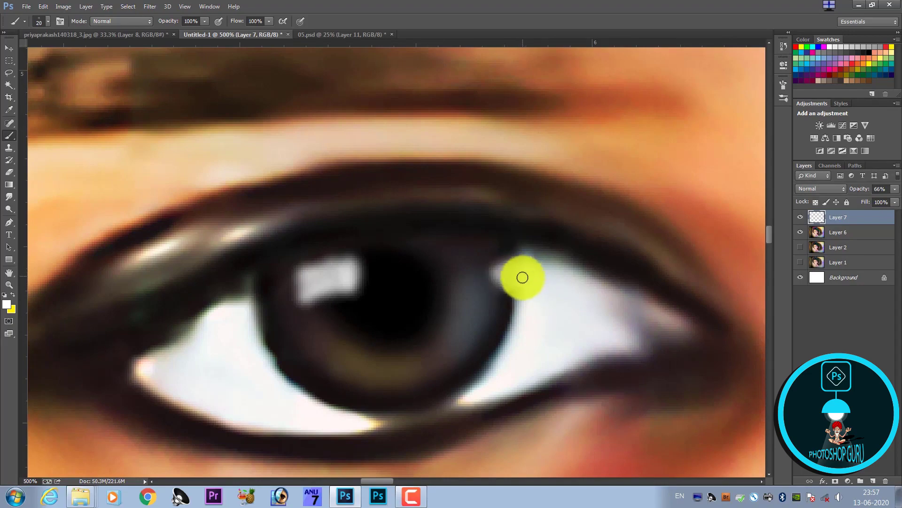
Lower the brush opacity to 30% and zoom out to view the whole face
key("ctrl+minus")
key("ctrl+minus")
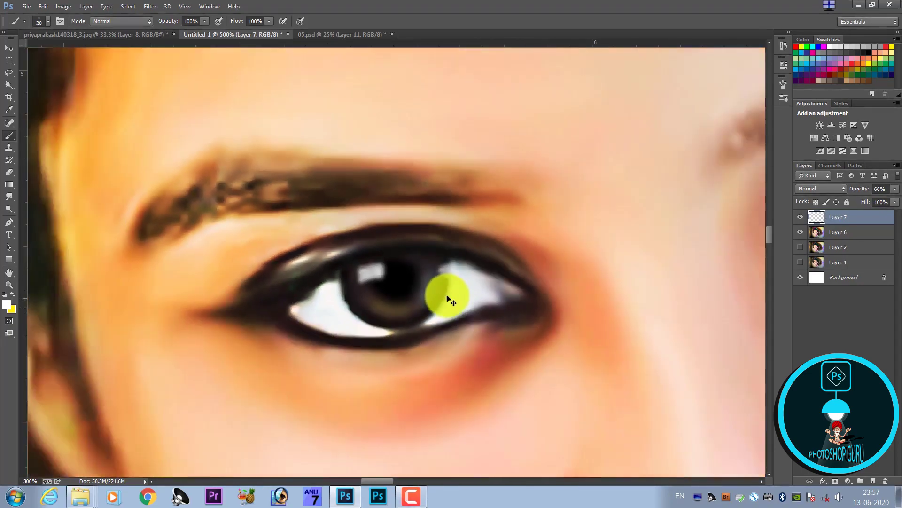
key("ctrl+minus")
key("ctrl+minus")
key("ctrl+minus")
key("ctrl+plus")
key("ctrl+plus")
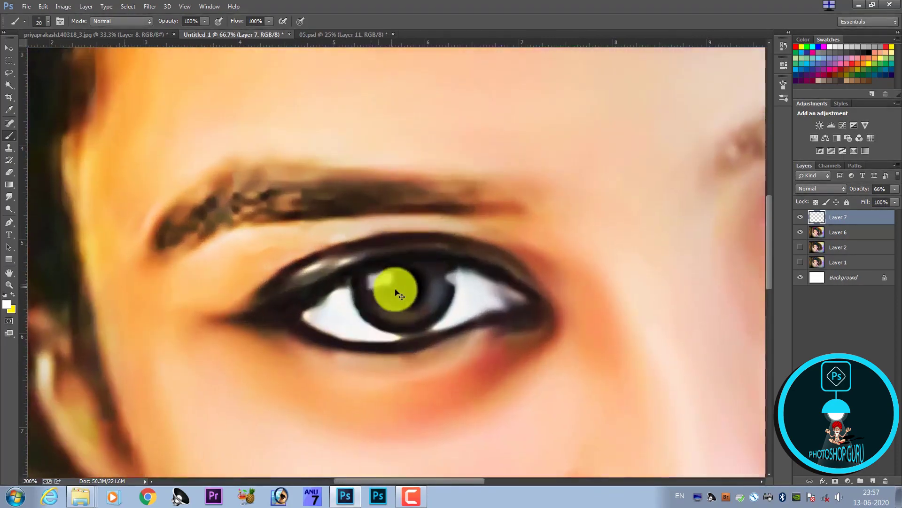
key("ctrl+plus")
key("ctrl+plus")
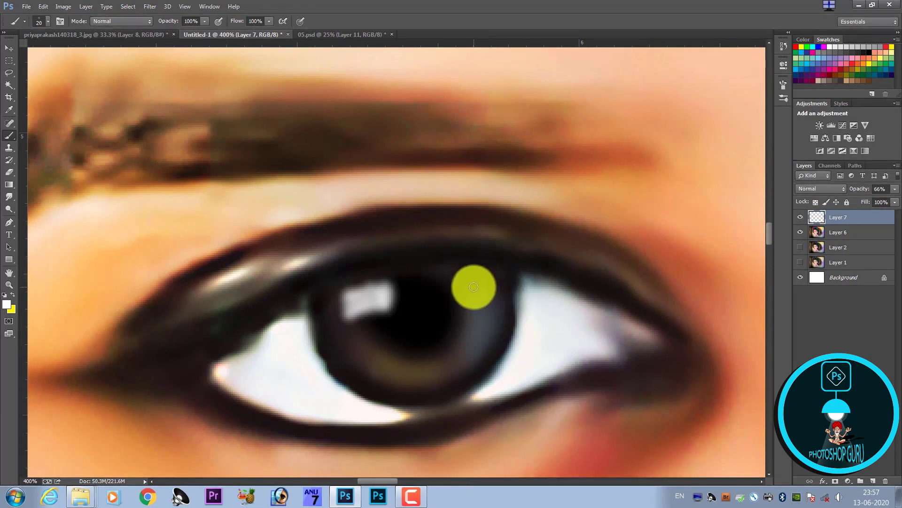
key("3")
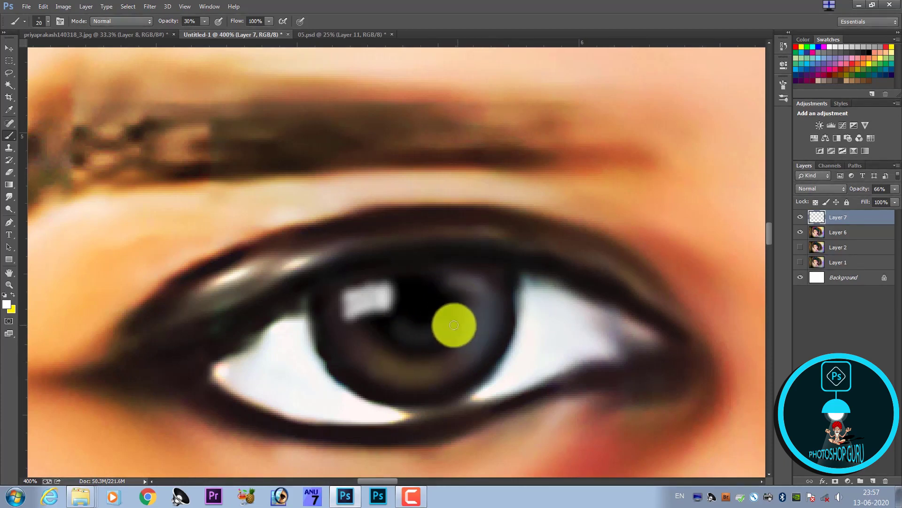
key("ctrl+minus")
key("ctrl+minus")
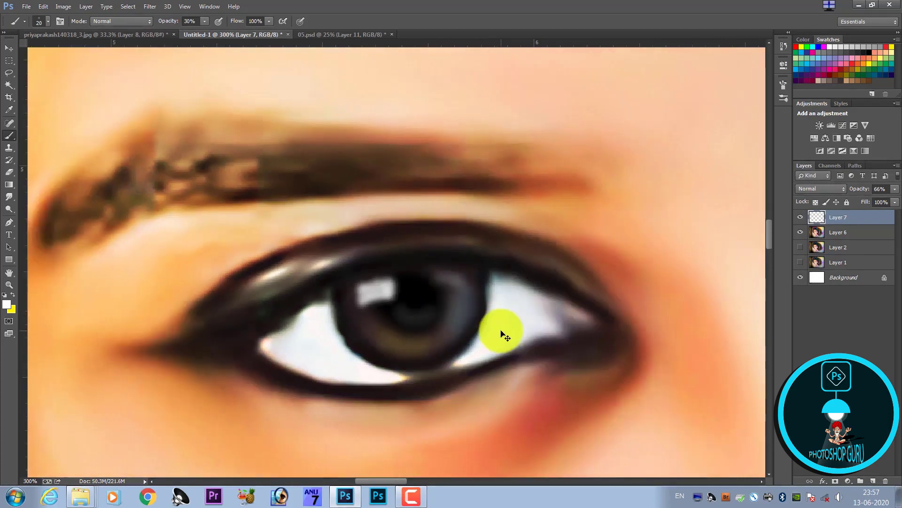
key("ctrl+minus")
key("ctrl+minus")
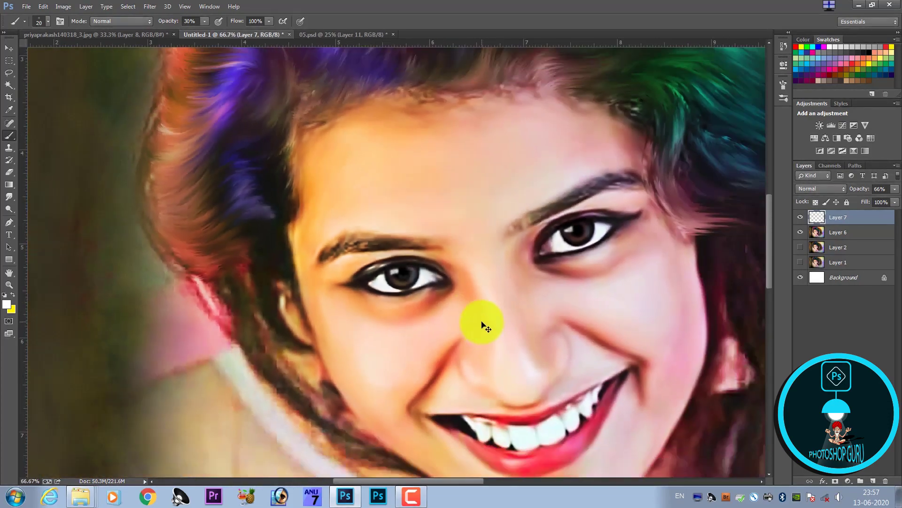
key("ctrl+minus")
key("ctrl+minus")
key("ctrl+minus")
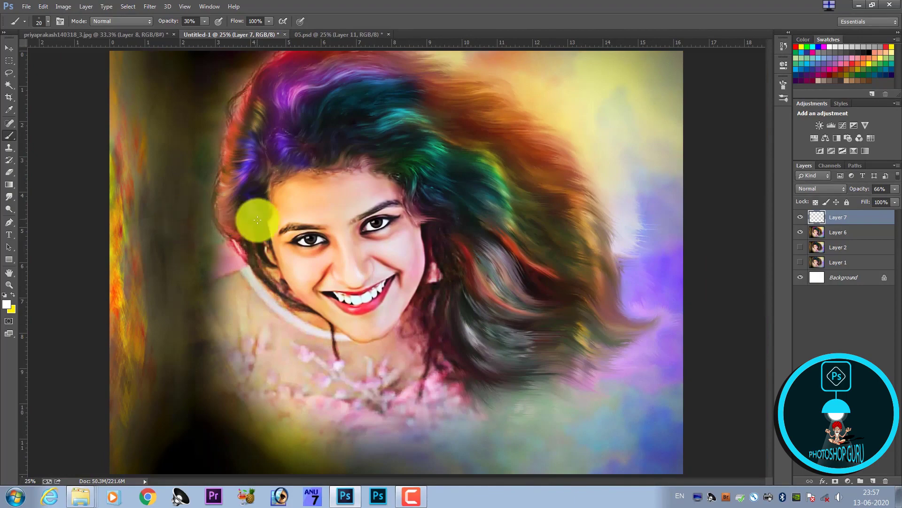
scroll(273, 229, "up", 1)
scroll(322, 201, "up", 3)
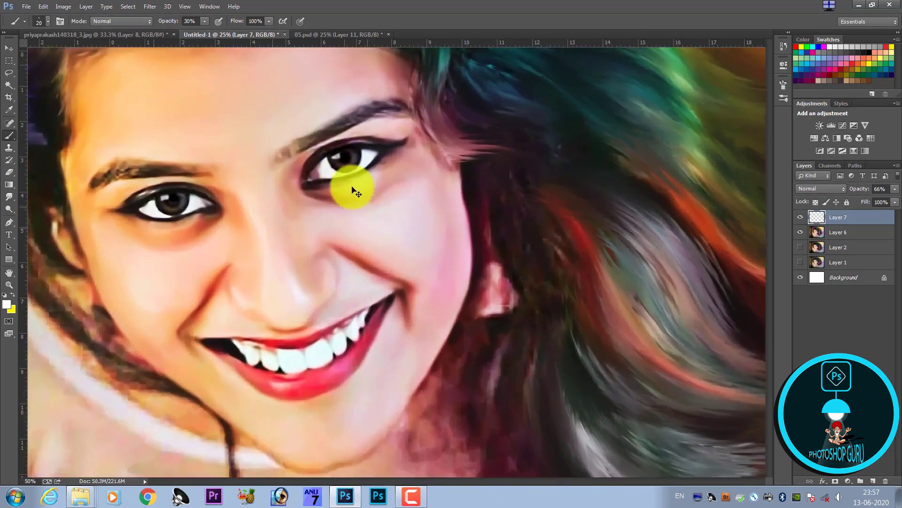
scroll(353, 187, "up", 2)
scroll(252, 137, "up", 1)
mouse_move(238, 159)
left_mouse_down()
mouse_move(395, 326)
mouse_move(292, 262)
mouse_move(392, 273)
mouse_move(377, 295)
left_mouse_up()
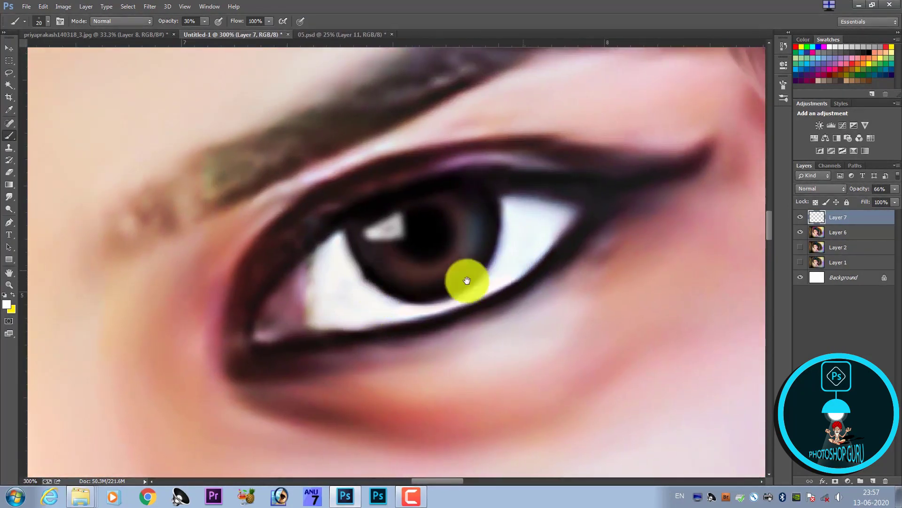
mouse_move(317, 285)
left_mouse_down()
mouse_move(579, 218)
mouse_move(336, 300)
mouse_move(379, 288)
mouse_move(264, 314)
mouse_move(403, 324)
left_mouse_up()
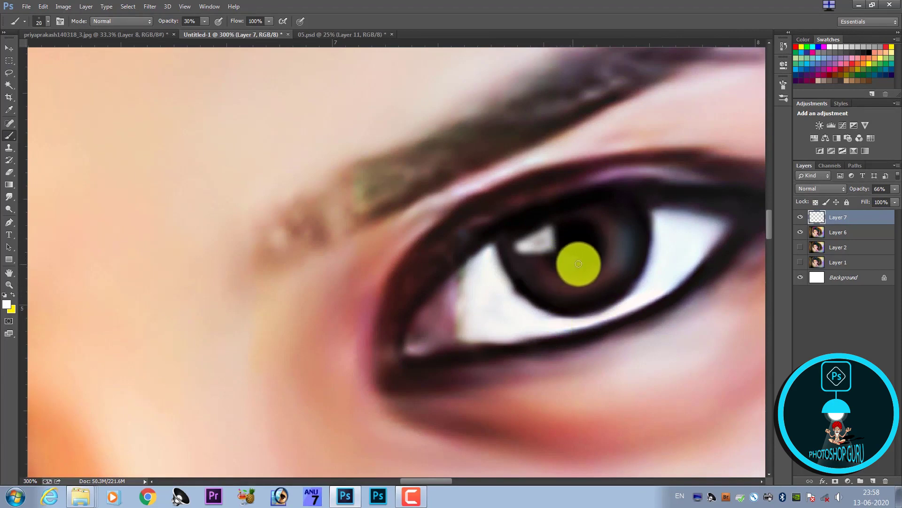
scroll(457, 250, "down", 1)
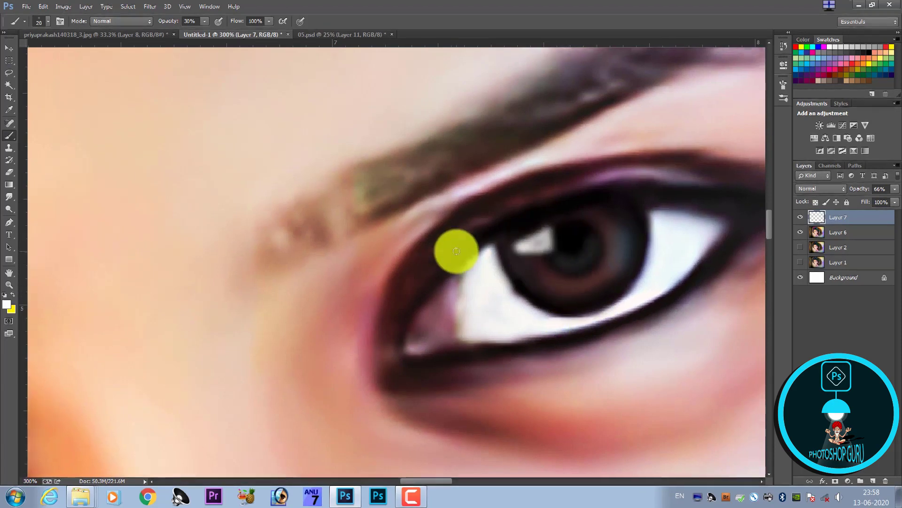
scroll(456, 254, "down", 2)
scroll(459, 263, "down", 1)
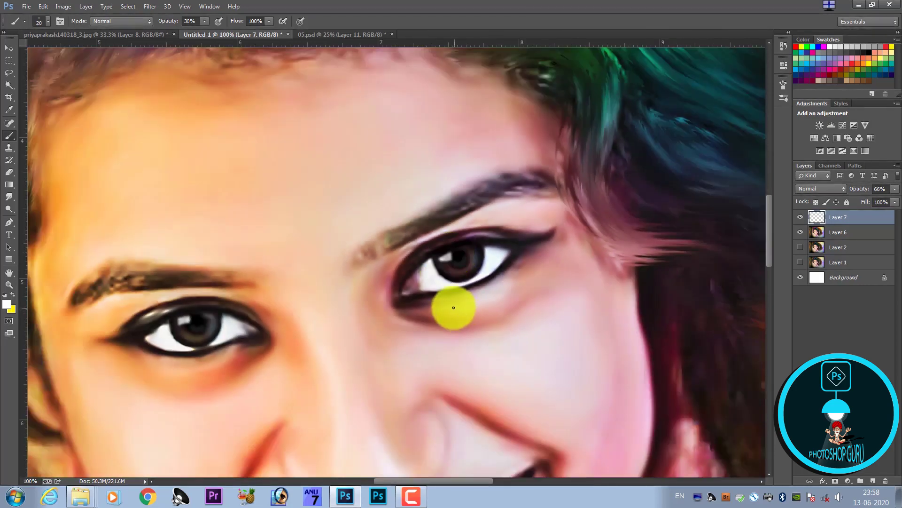
scroll(441, 306, "up", 2)
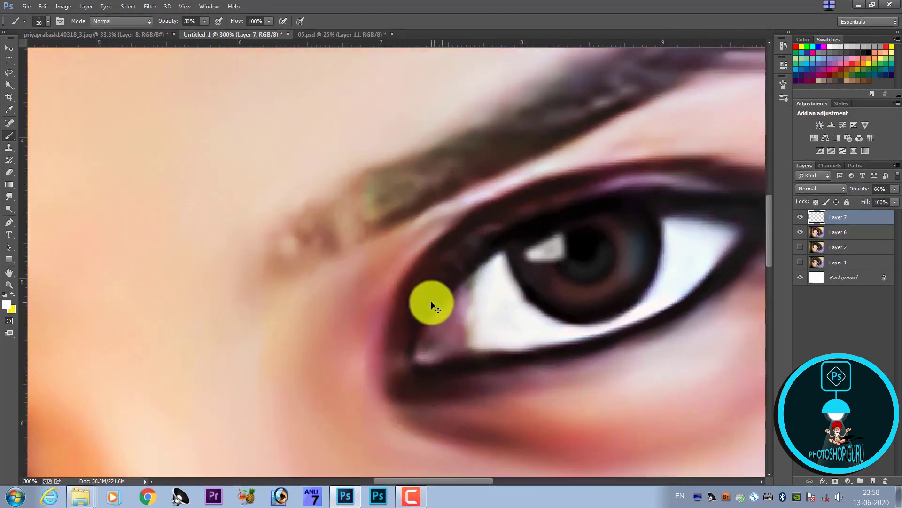
Add a new layer and draw a closed crescent Pen path along the lower iris
left_click(872, 480)
key("p")
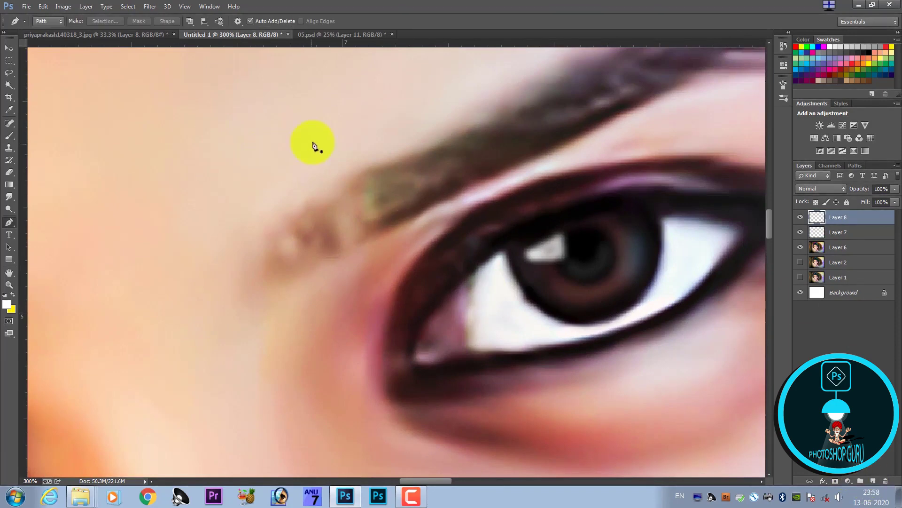
left_click(617, 252)
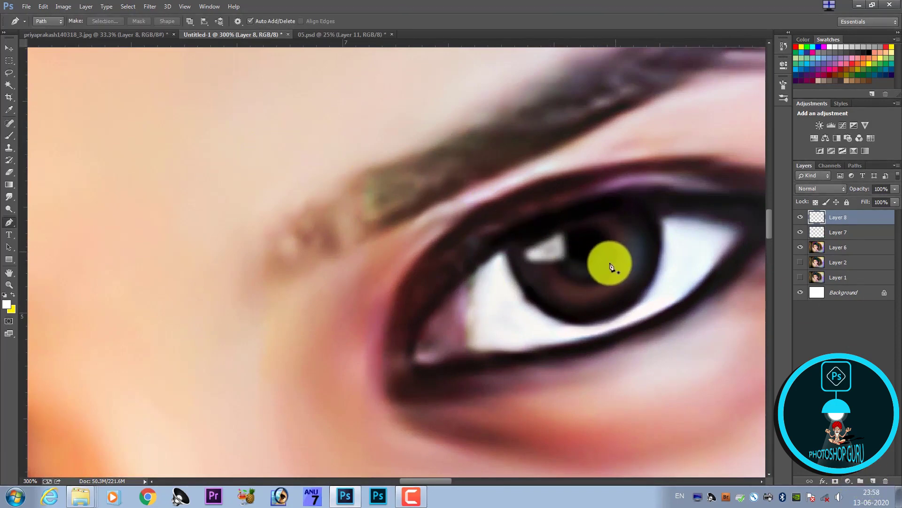
left_click_drag(574, 278, 542, 273)
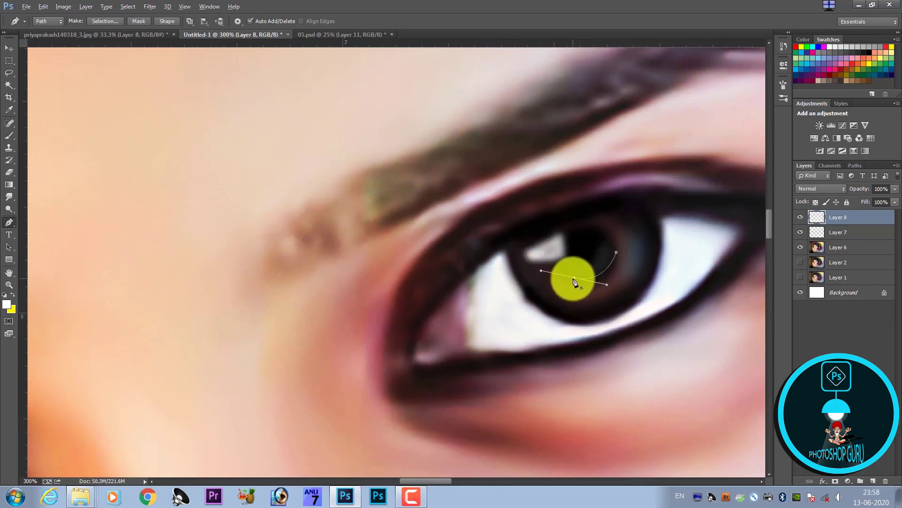
left_click(575, 278, "alt")
left_click_drag(607, 288, 608, 286)
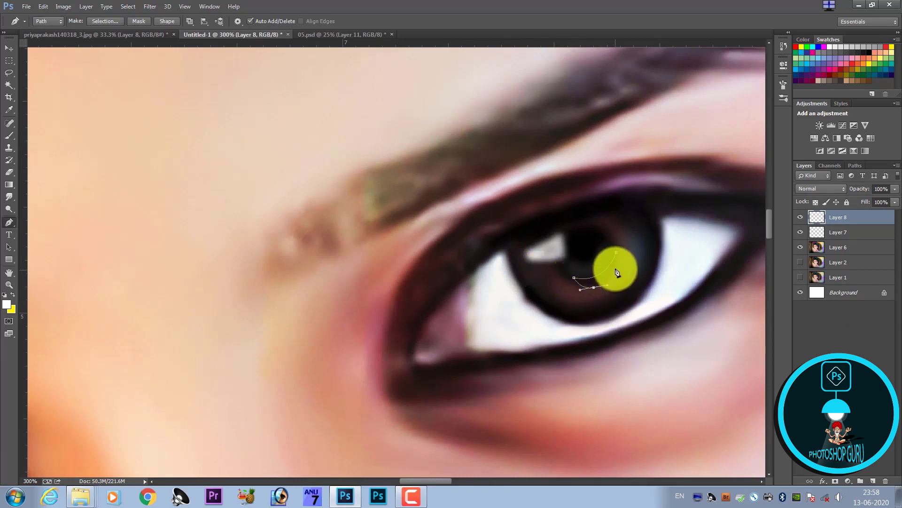
left_click_drag(616, 253, 605, 235)
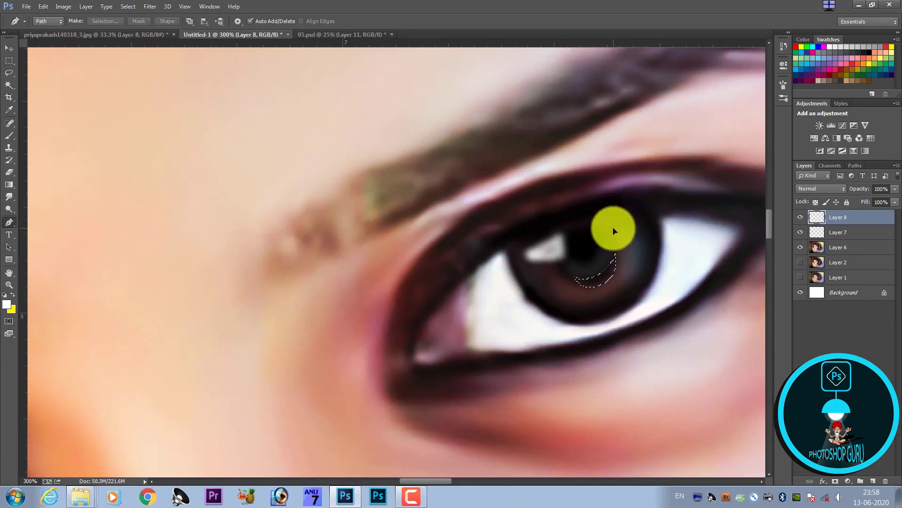
Put the grey crescent on a new layer, widen it slightly and nudge it right and down
key("ctrl+shift+alt+n")
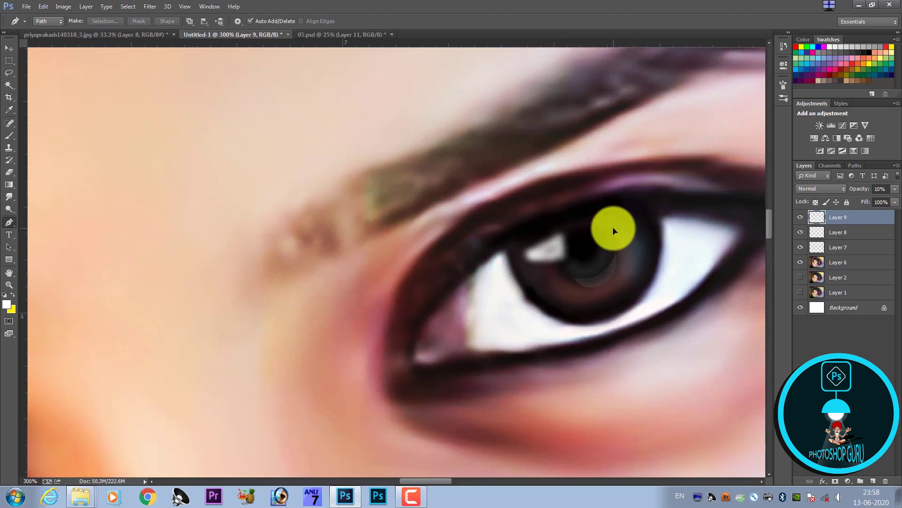
key("v")
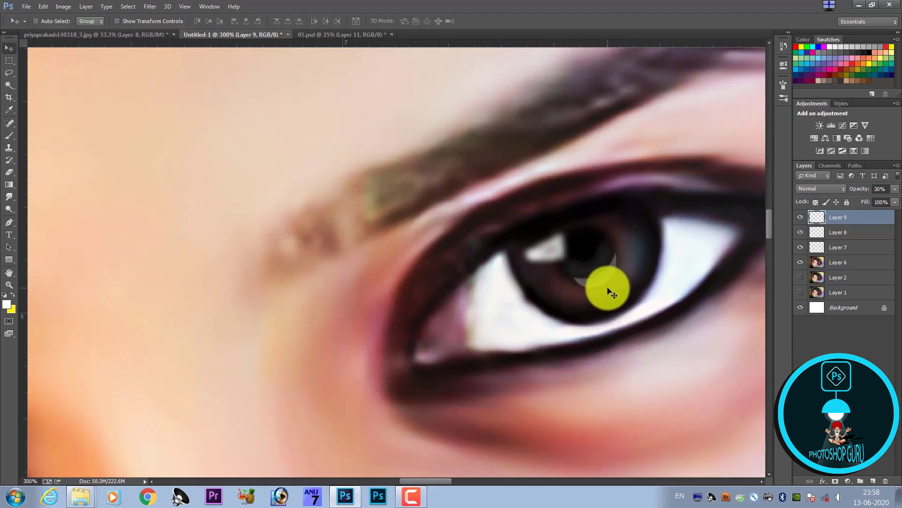
key("ctrl+t")
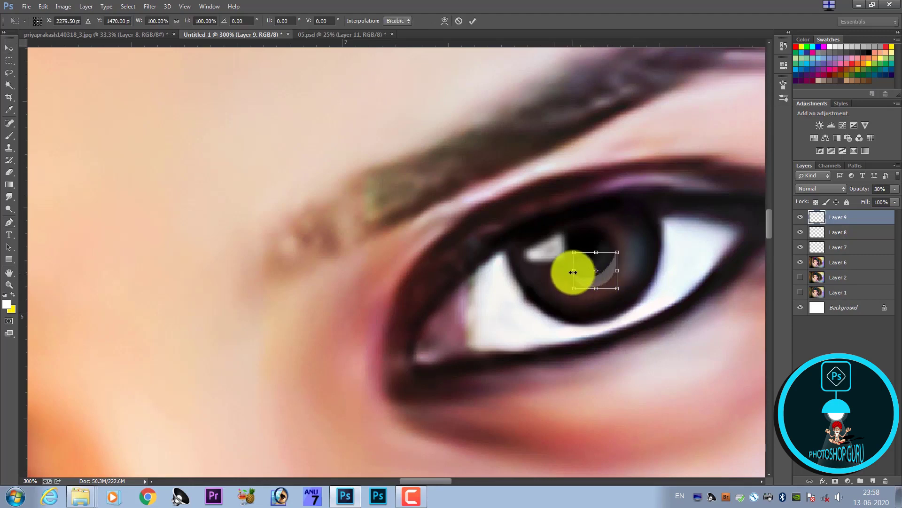
left_click_drag(573, 270, 566, 274)
key("Return")
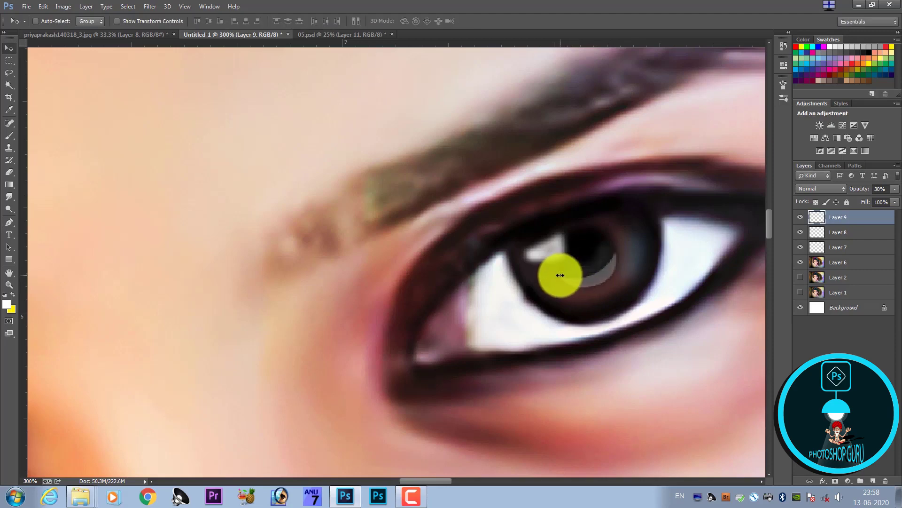
left_click_drag(611, 293, 617, 301)
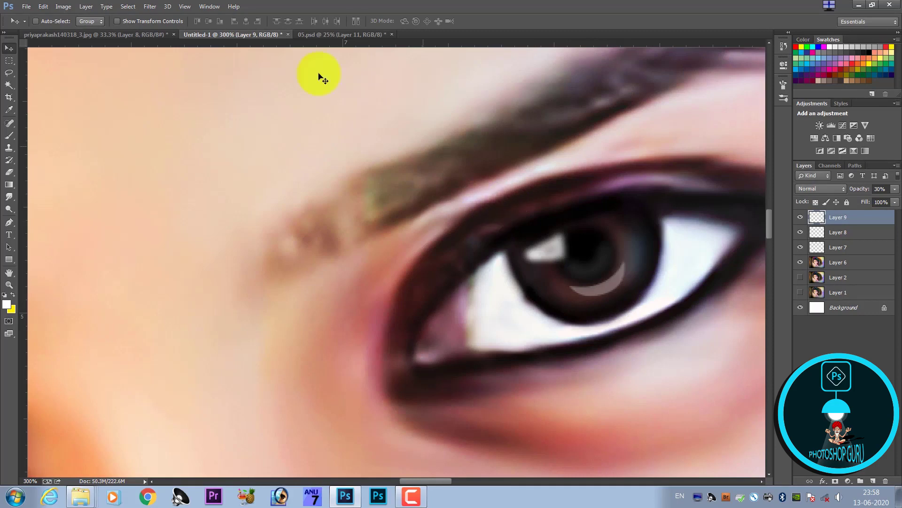
Apply a Gaussian Blur to the grey crescent on Layer 9
left_click(148, 7)
mouse_move(211, 140)
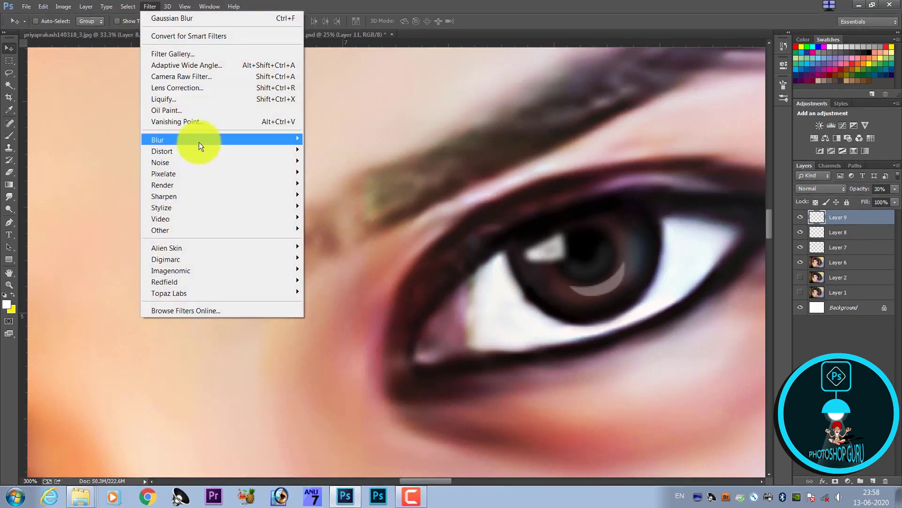
left_click(326, 224)
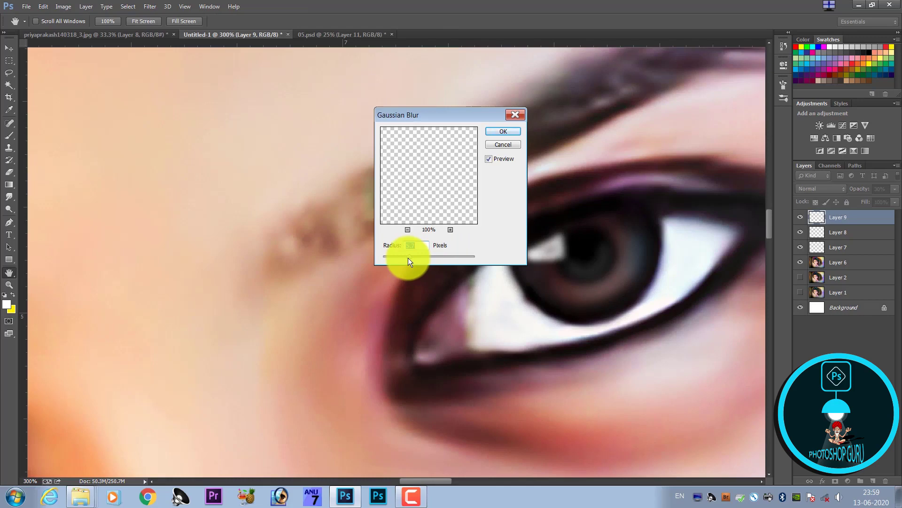
left_click(509, 132)
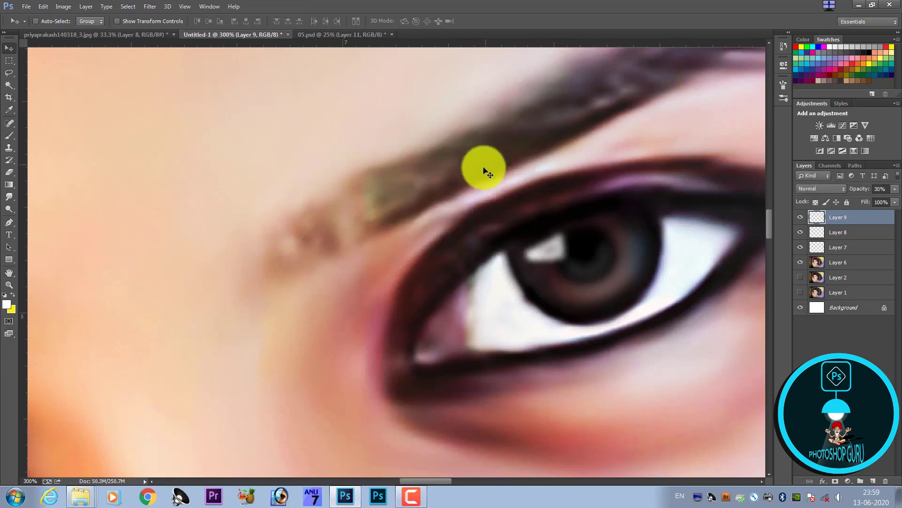
scroll(484, 189, "down", 1)
scroll(463, 185, "down", 1)
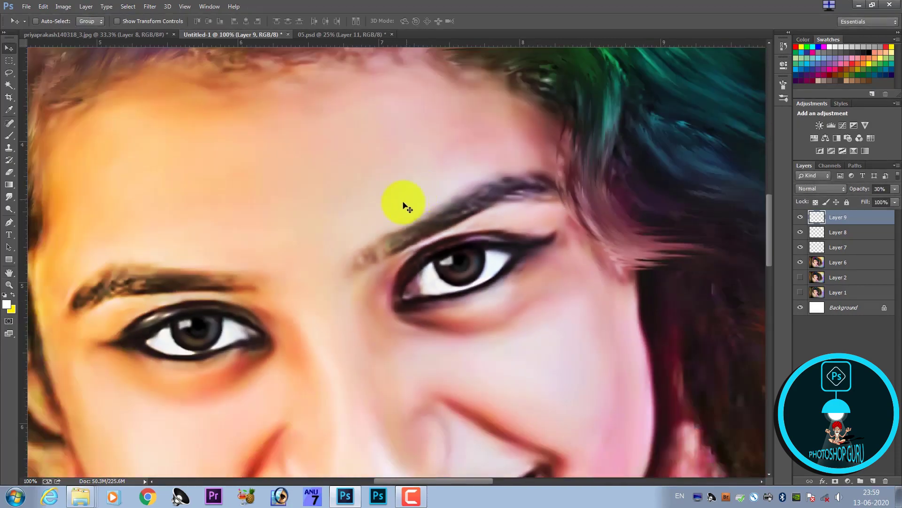
scroll(403, 201, "down", 1)
scroll(366, 267, "down", 1)
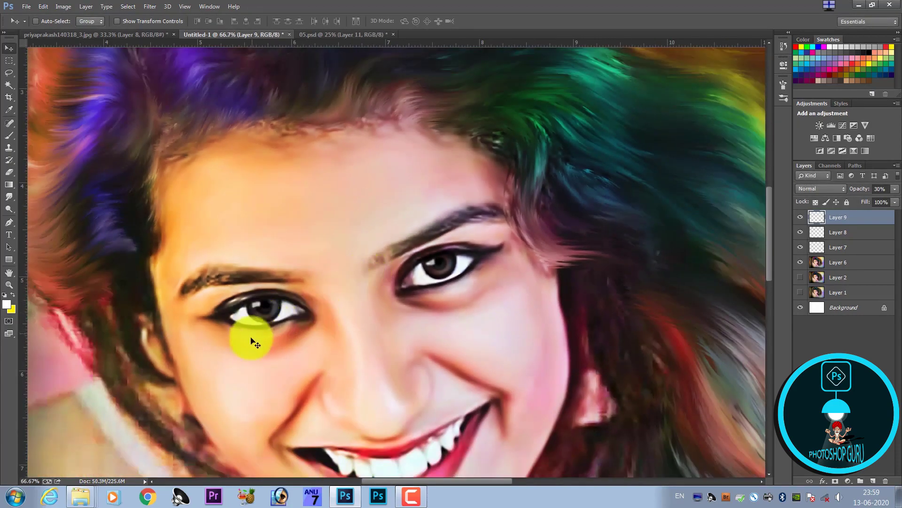
scroll(244, 340, "up", 1)
scroll(216, 340, "up", 2)
scroll(216, 340, "up", 1)
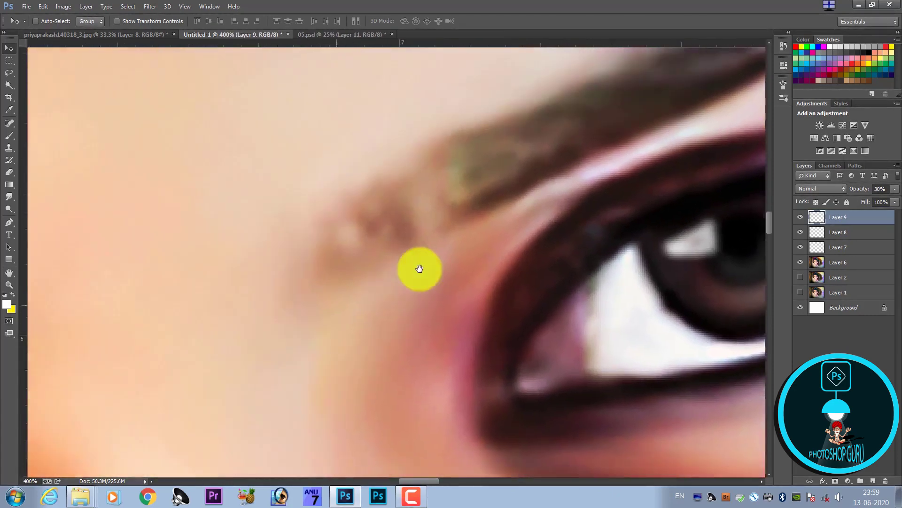
mouse_move(418, 268)
left_mouse_down()
mouse_move(316, 271)
mouse_move(308, 303)
left_mouse_up()
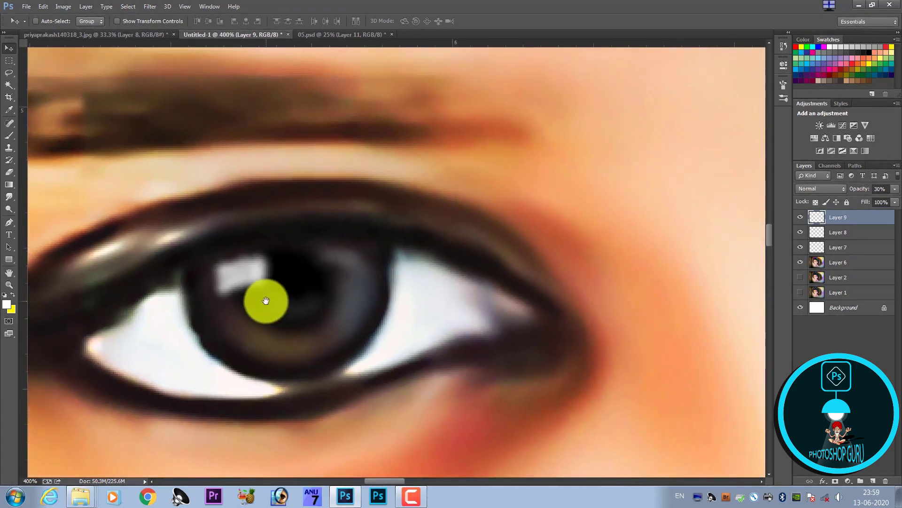
key("b")
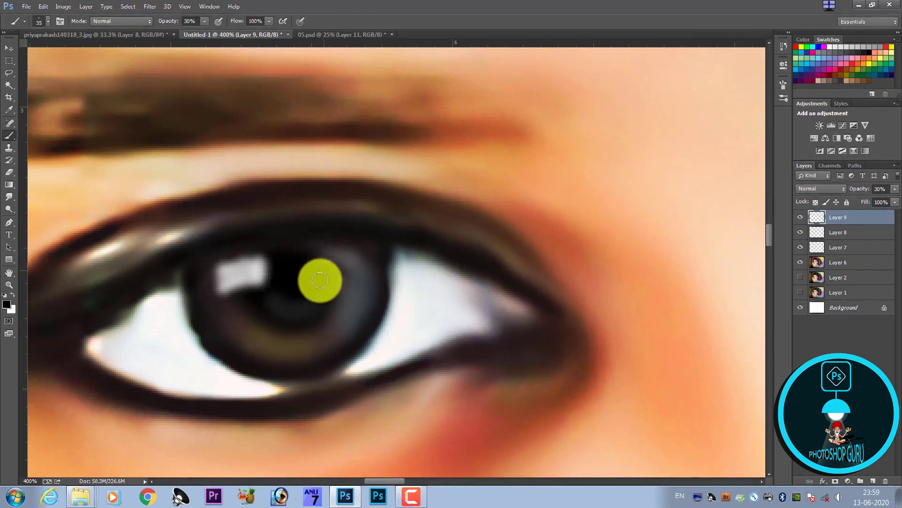
key("ctrl+minus")
key("ctrl+minus")
key("ctrl+minus")
key("ctrl+minus")
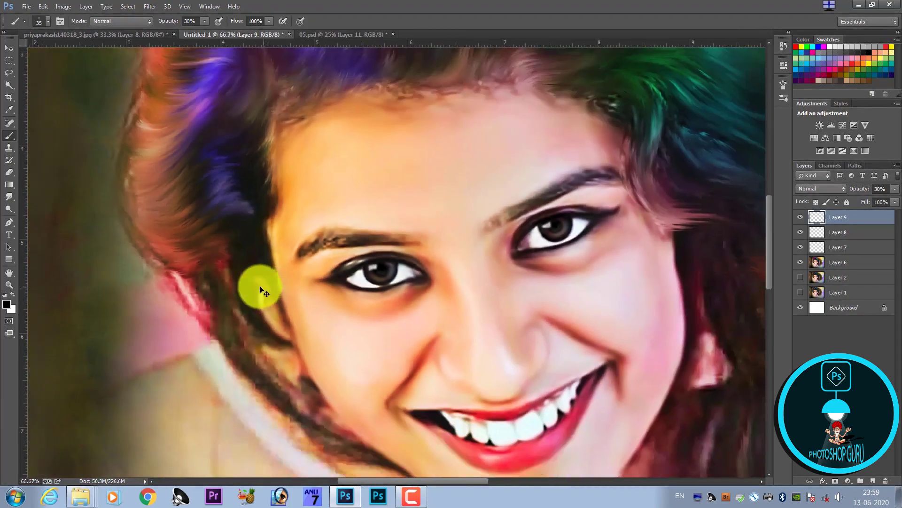
key("ctrl+minus")
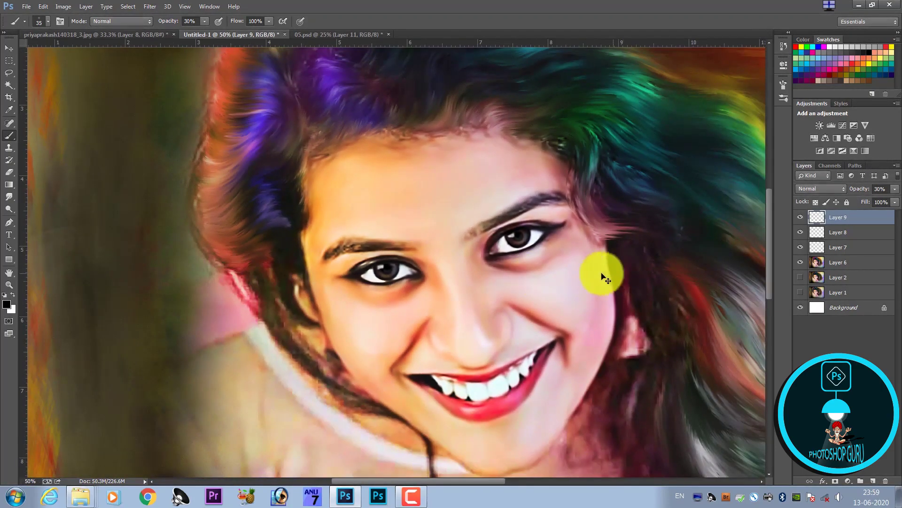
key("ctrl+minus")
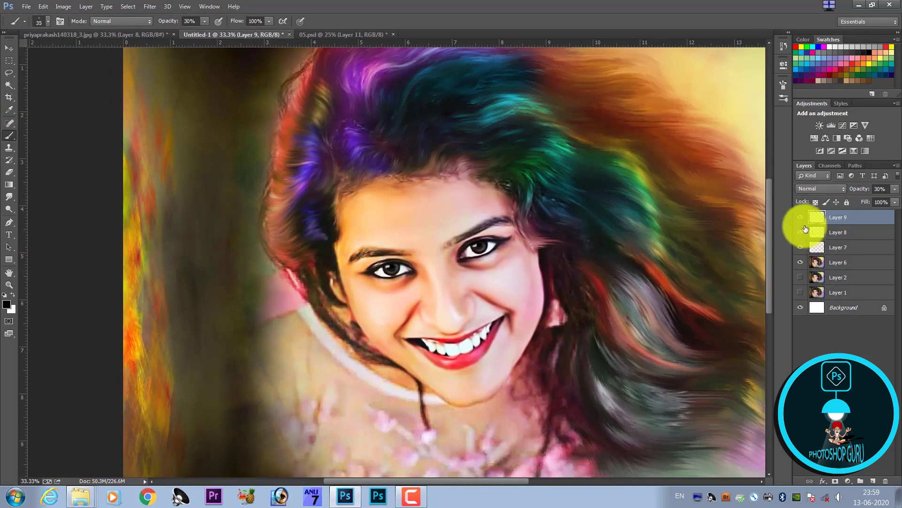
Select Layers 9 through 6 and merge them into a single Layer 9 with Ctrl+E
left_click(801, 218)
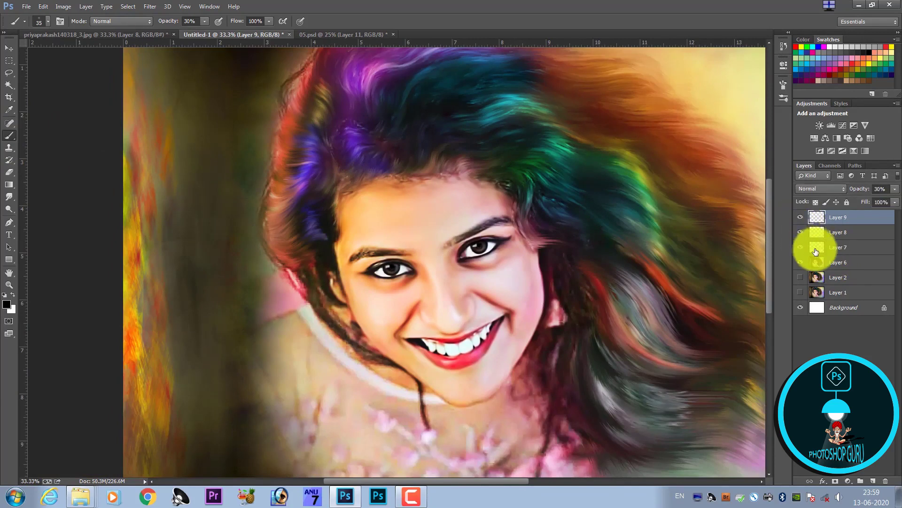
left_click(835, 266, "shift")
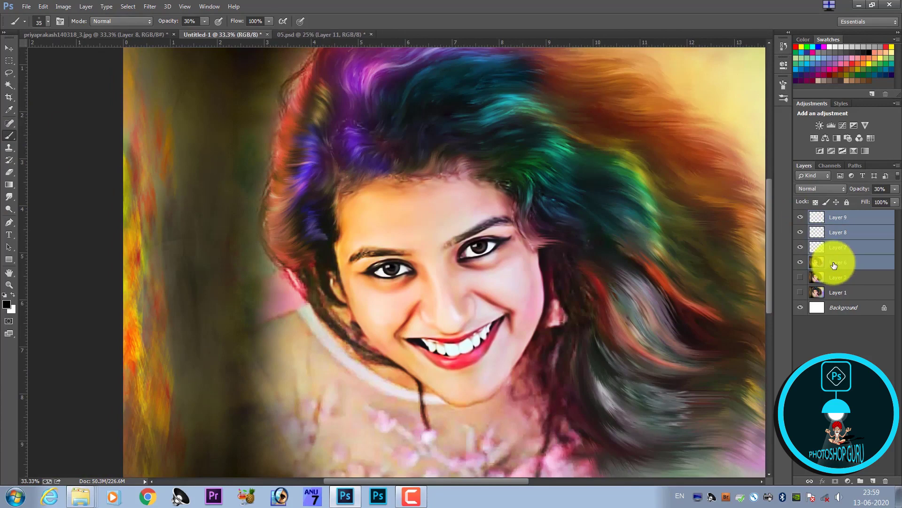
key("ctrl+e")
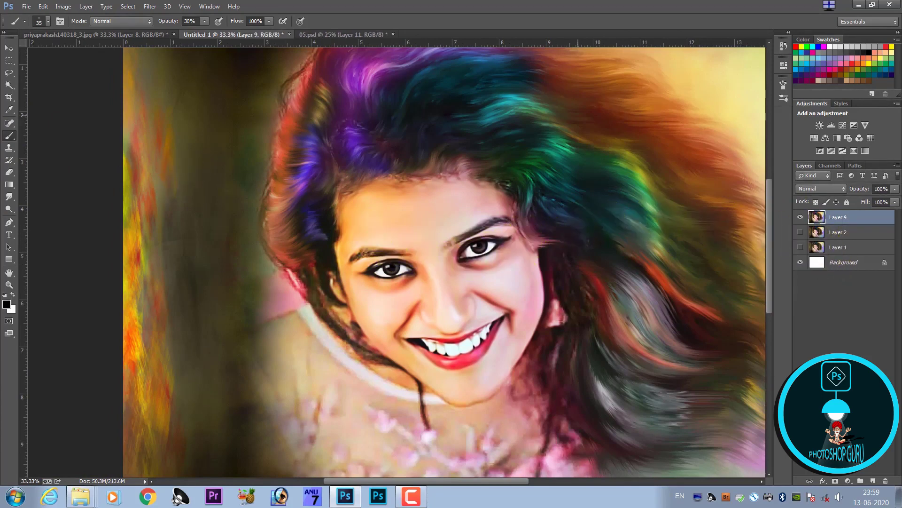
left_click(8, 197)
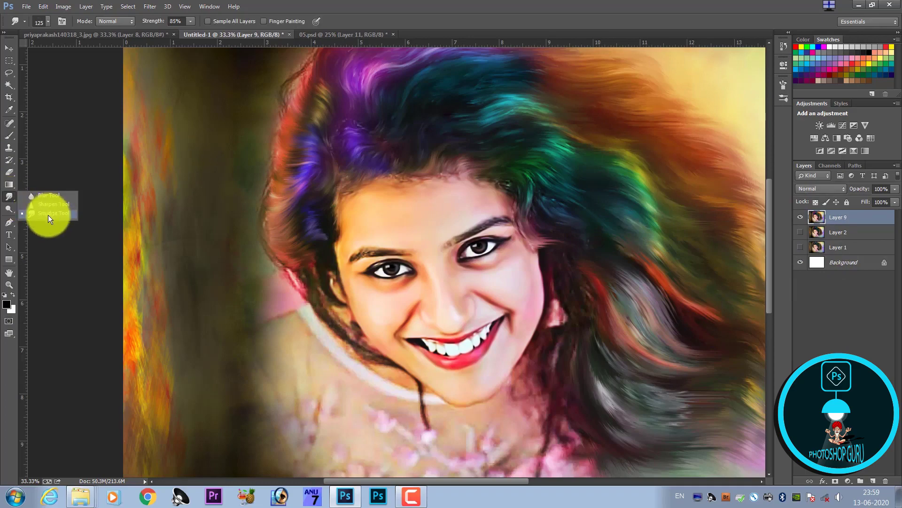
Soften the eye's white catchlight and switch the smudge brush to a smaller 125 px preset
key("ctrl+plus")
key("ctrl+plus")
key("ctrl+plus")
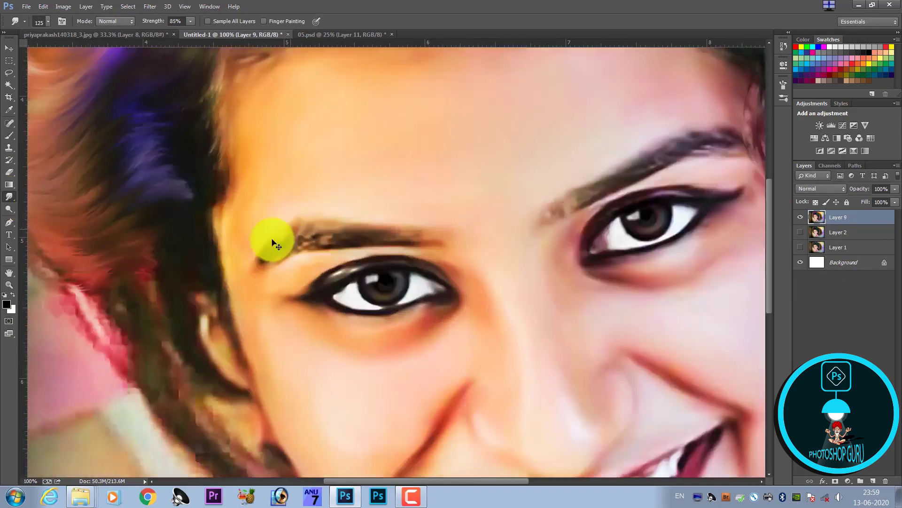
key("ctrl+plus")
key("ctrl+plus")
key("ctrl+plus")
key("ctrl+plus")
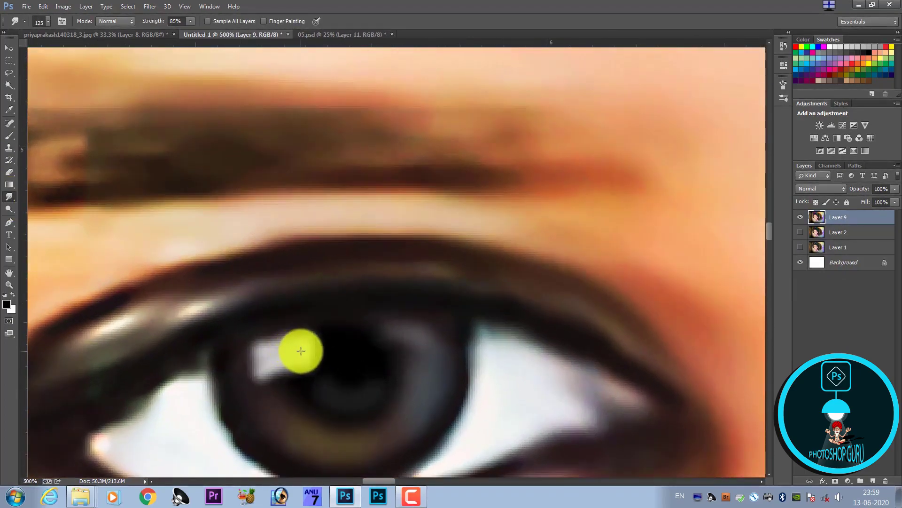
left_click_drag(303, 341, 306, 329)
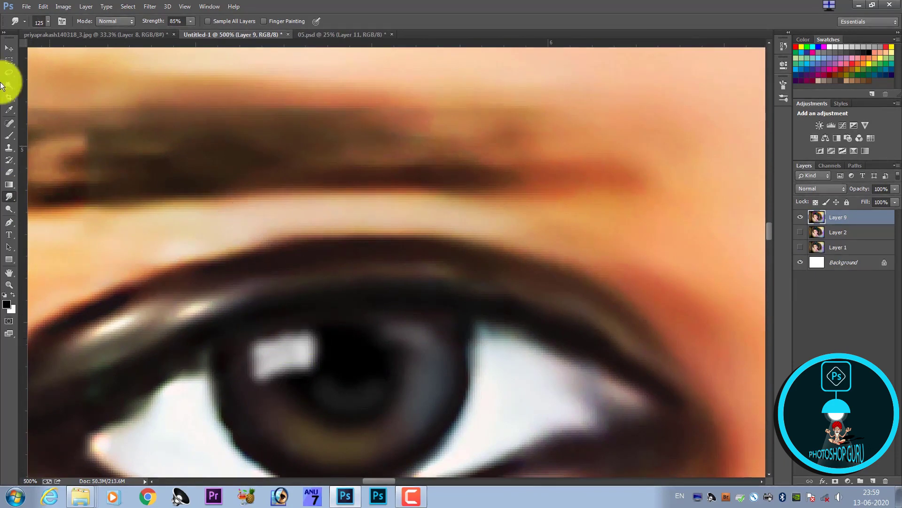
left_click(41, 24)
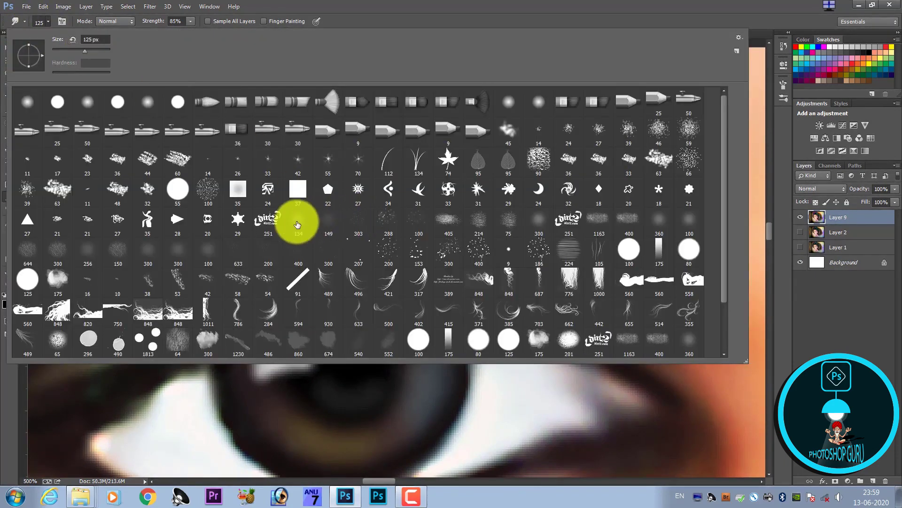
left_click(298, 219)
double_click(201, 220)
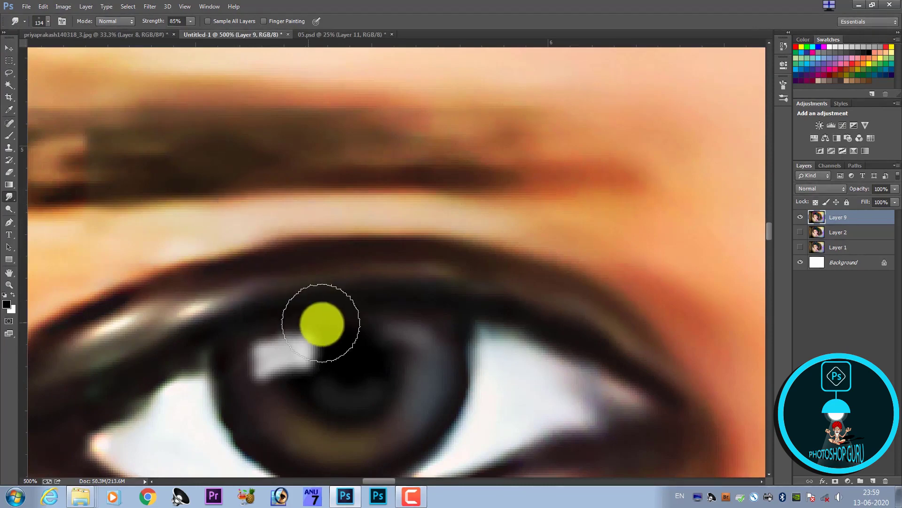
key("bracketleft")
key("bracketleft")
key("bracketleft")
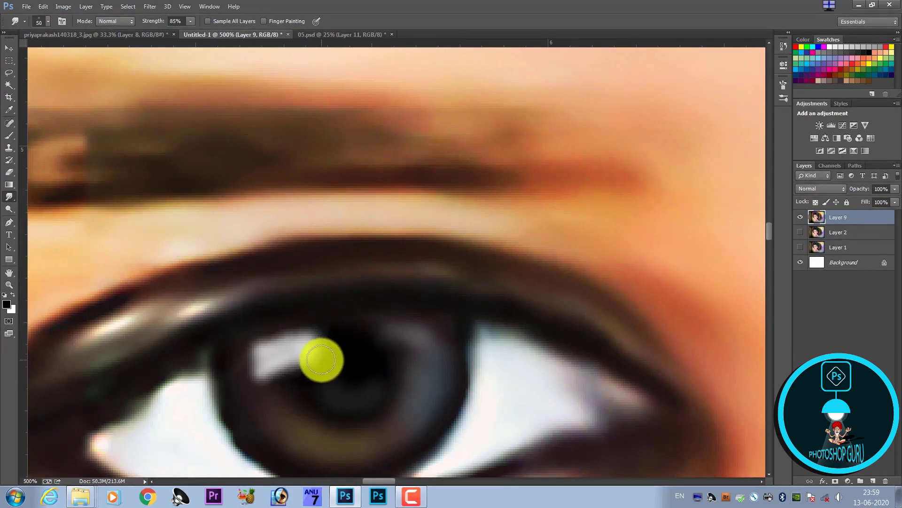
key("bracketleft")
key("bracketleft")
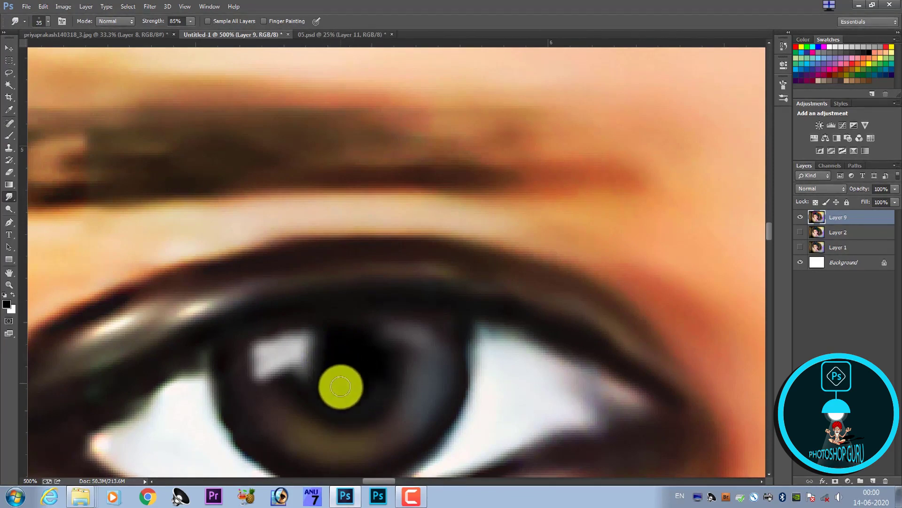
Smear the pupil's dark area outward and its catchlight into a soft streak
left_click_drag(366, 349, 394, 375)
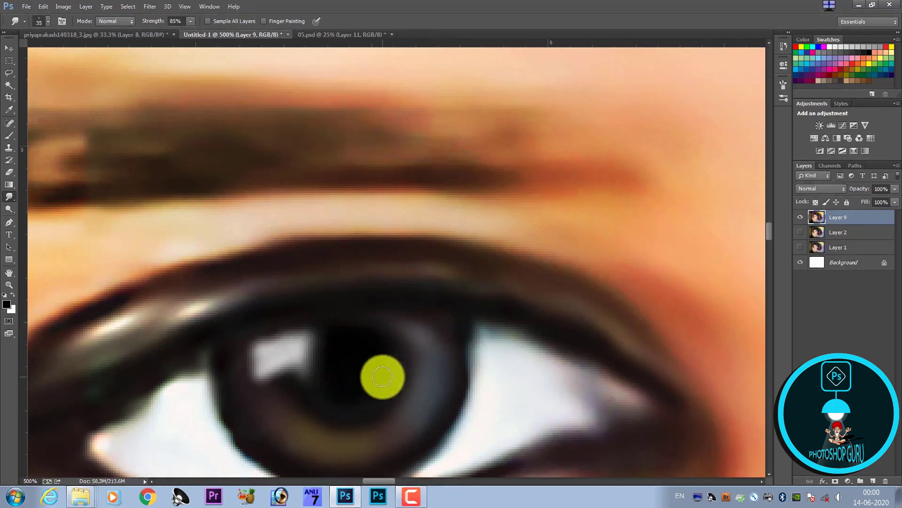
key("bracketleft")
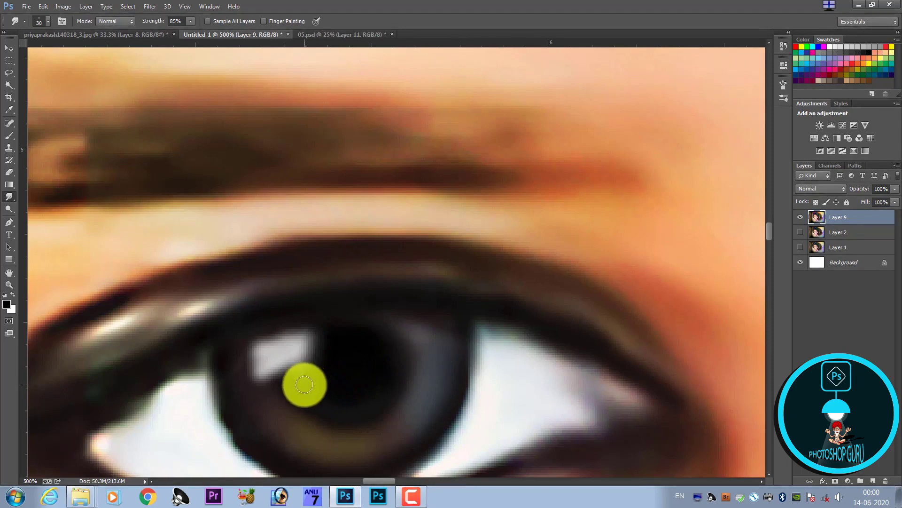
left_click_drag(265, 361, 242, 377)
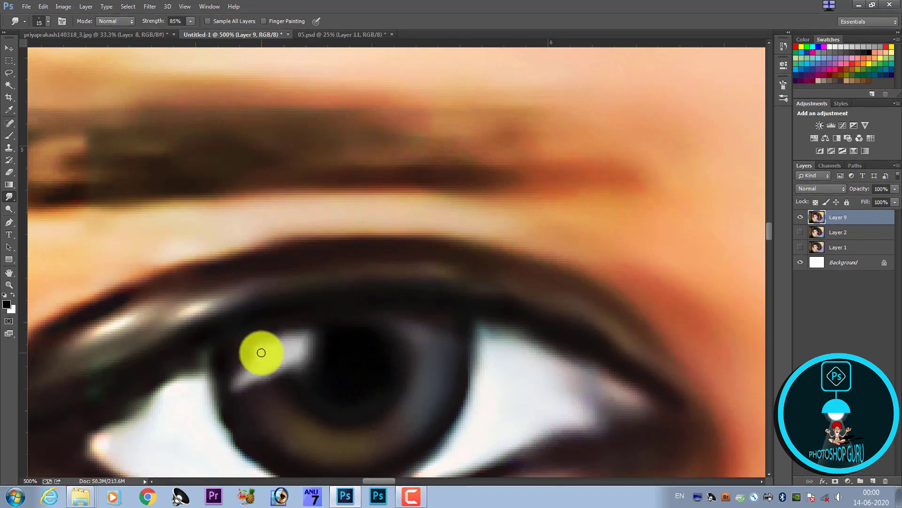
scroll(254, 362, "down", 3)
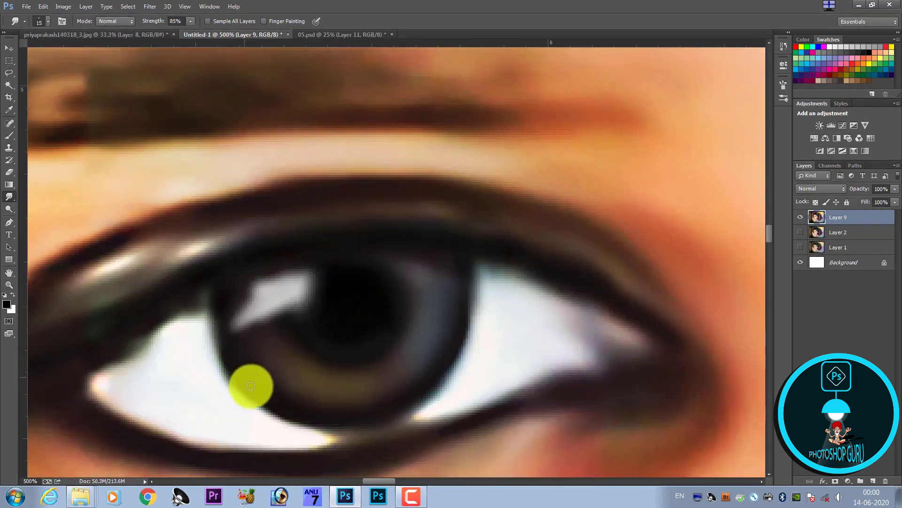
Soften the lower-left edge of the iris with a resized smudge brush
key("bracketright")
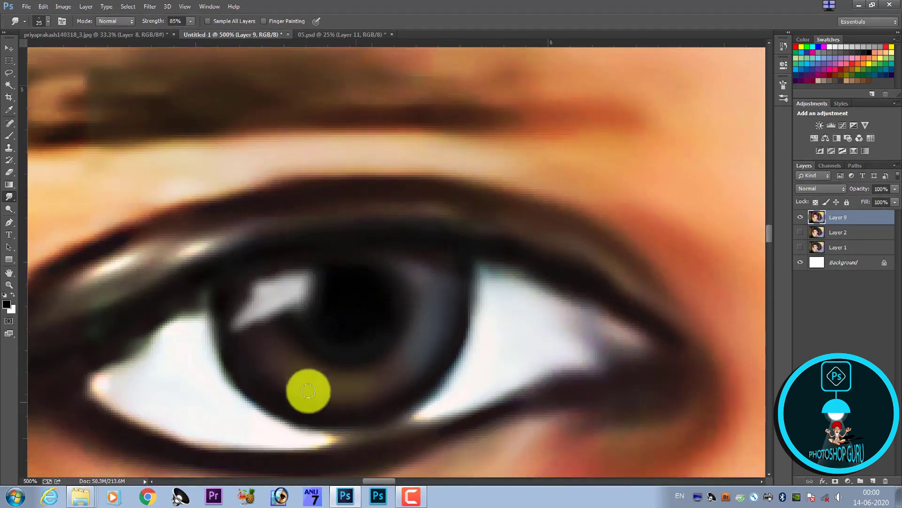
key("bracketright")
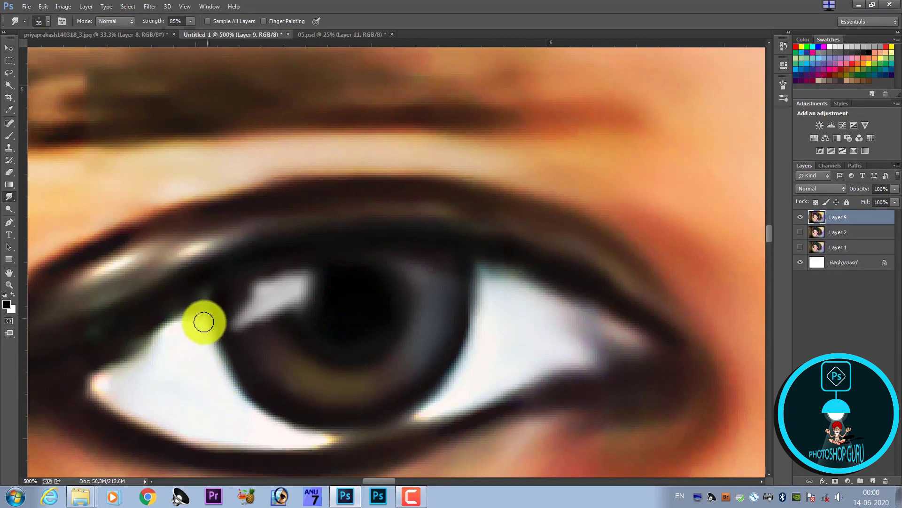
key("bracketleft")
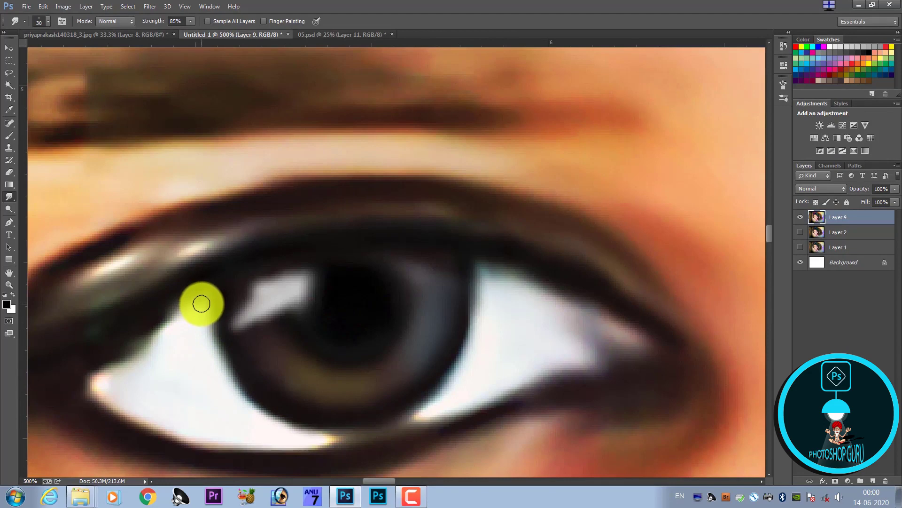
key("bracketleft")
key("bracketleft")
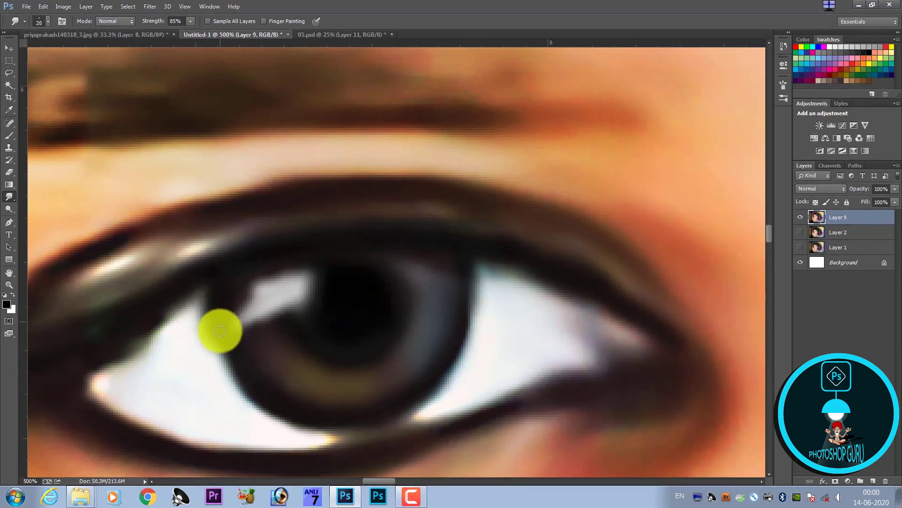
mouse_move(220, 330)
left_mouse_down()
mouse_move(290, 371)
mouse_move(395, 282)
mouse_move(413, 314)
mouse_move(455, 282)
mouse_move(463, 335)
mouse_move(446, 373)
mouse_move(447, 352)
mouse_move(423, 400)
mouse_move(427, 387)
mouse_move(374, 411)
left_mouse_up()
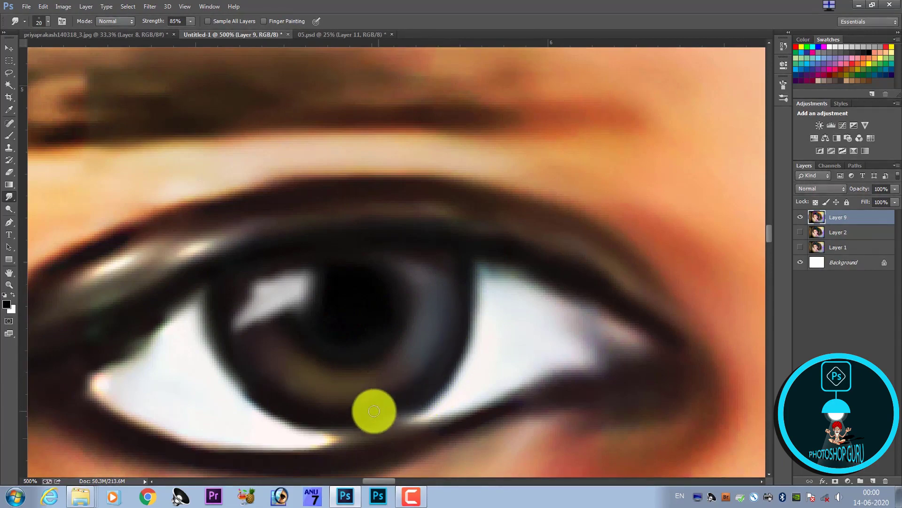
scroll(379, 383, "down", 1)
scroll(343, 329, "down", 1)
Move to the nose area, enlarge the smudge brush and blend the nearby skin
scroll(211, 278, "down", 1)
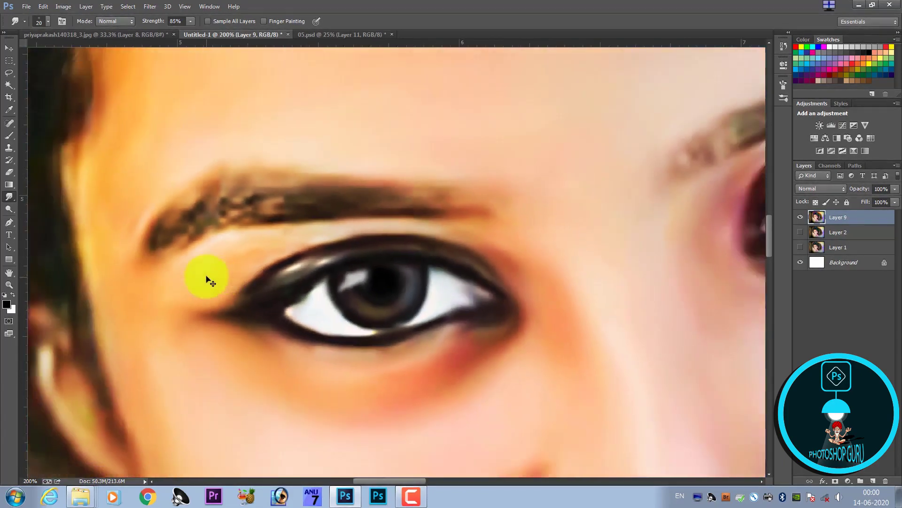
scroll(210, 277, "down", 3)
scroll(225, 277, "down", 1)
scroll(104, 263, "down", 1)
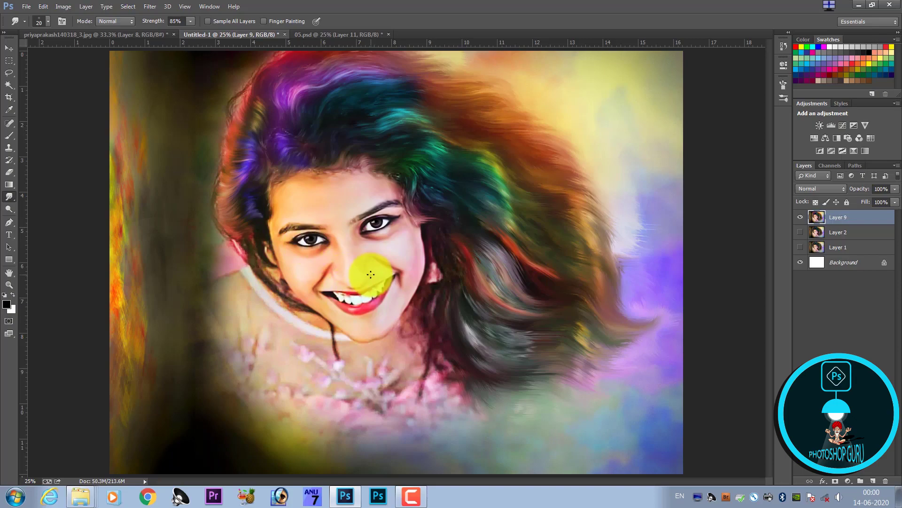
scroll(353, 292, "up", 3)
scroll(282, 298, "up", 3)
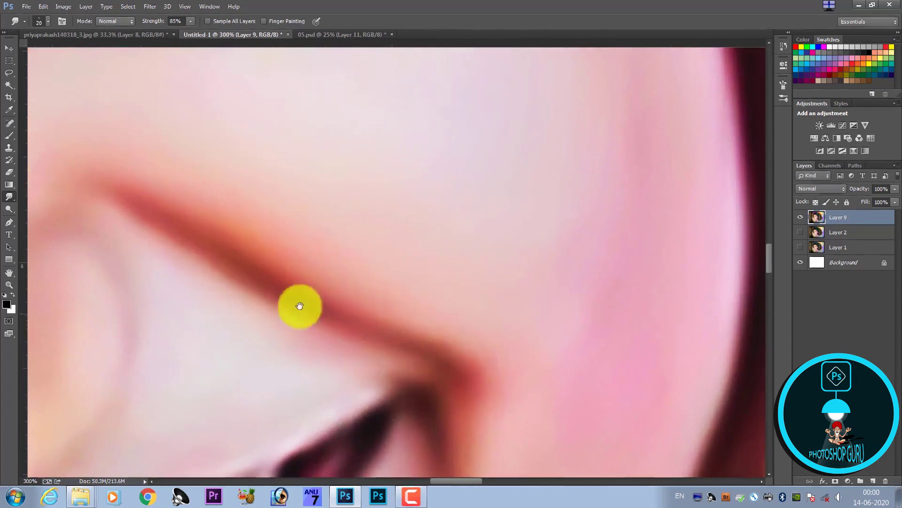
scroll(300, 306, "left", 5)
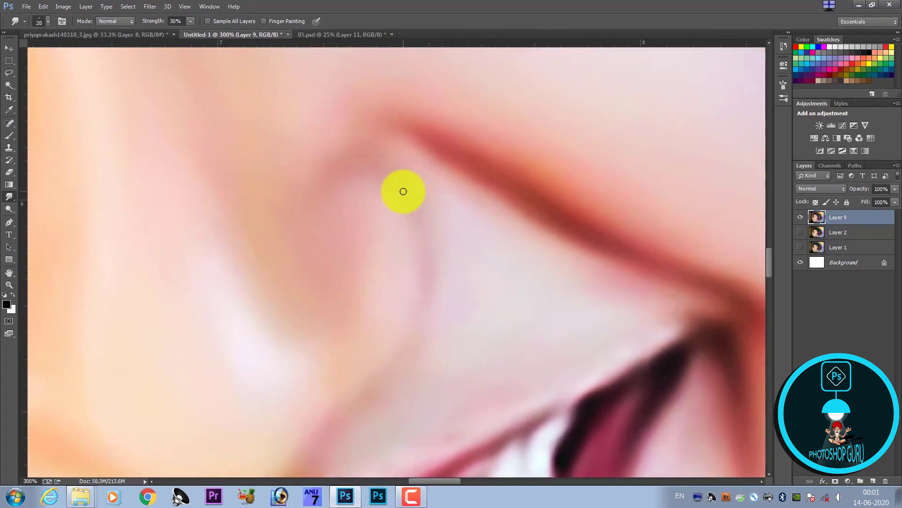
key("bracketright")
key("bracketright")
key("bracketright")
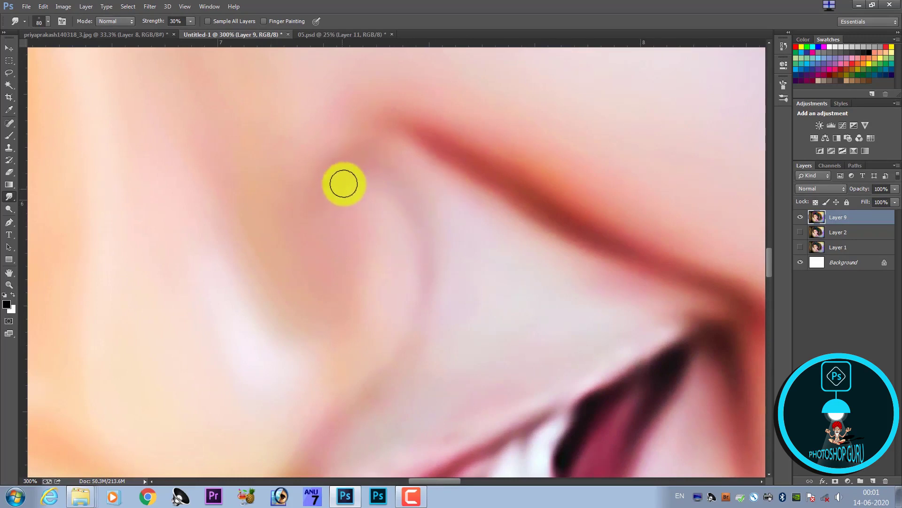
key("bracketright")
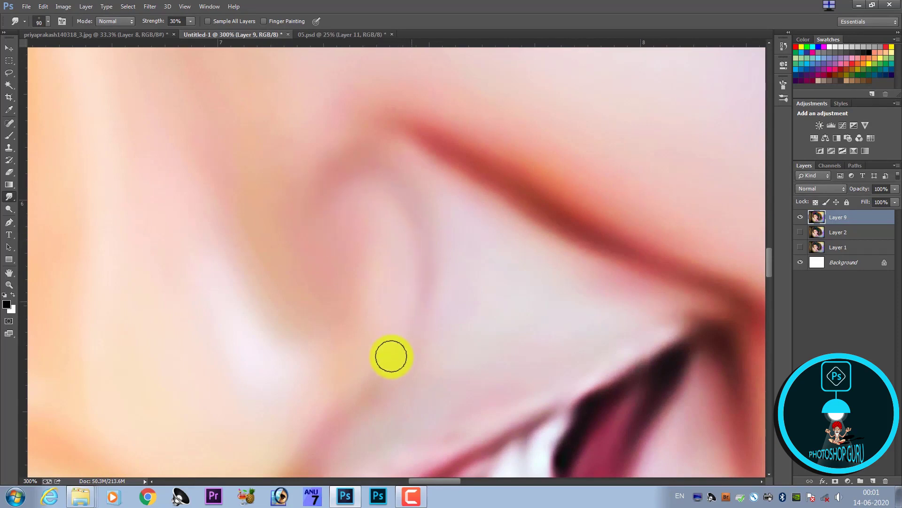
key("bracketleft")
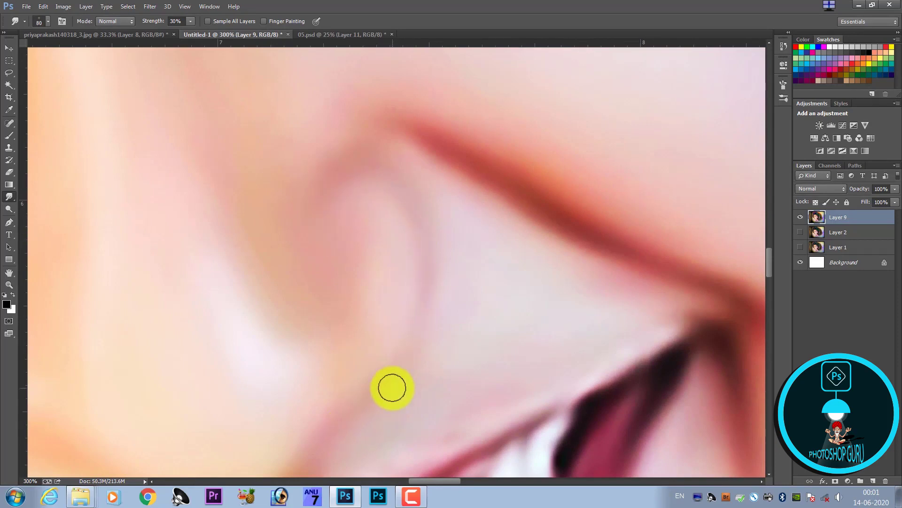
left_click_drag(309, 417, 381, 238)
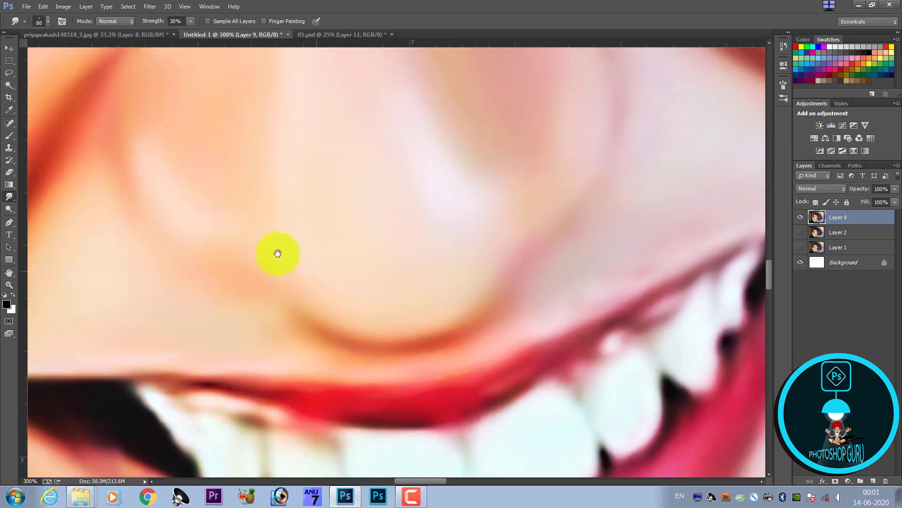
left_click_drag(277, 252, 413, 343)
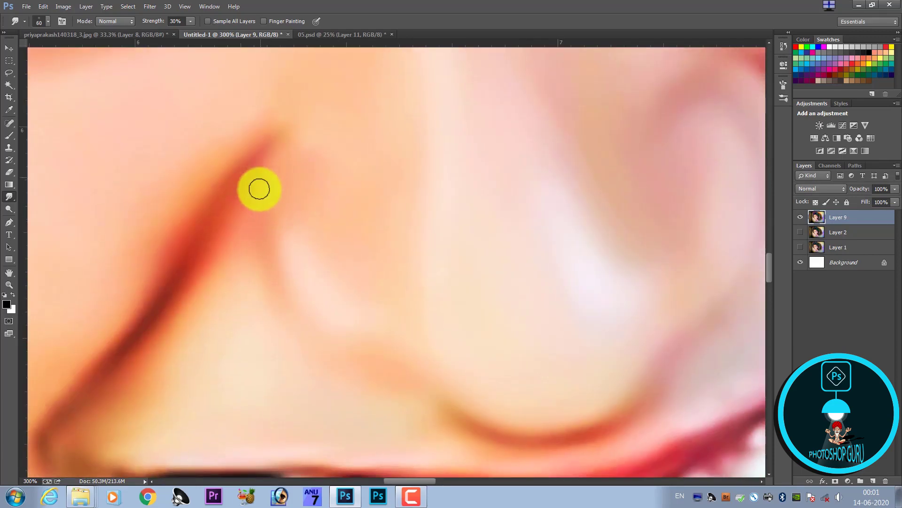
Blend the red streak along the nose edge, then zoom out to check the face
key("bracketleft")
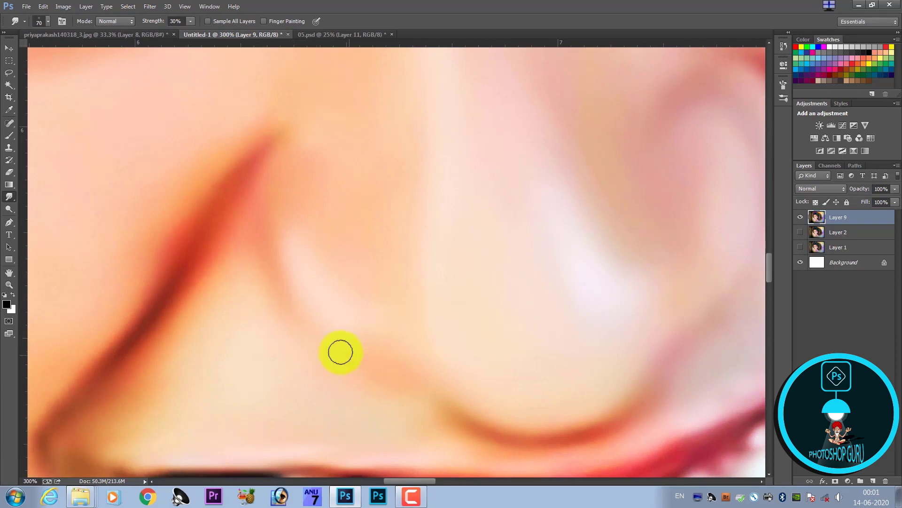
key("ctrl+minus")
key("ctrl+minus")
key("ctrl+minus")
key("ctrl+minus")
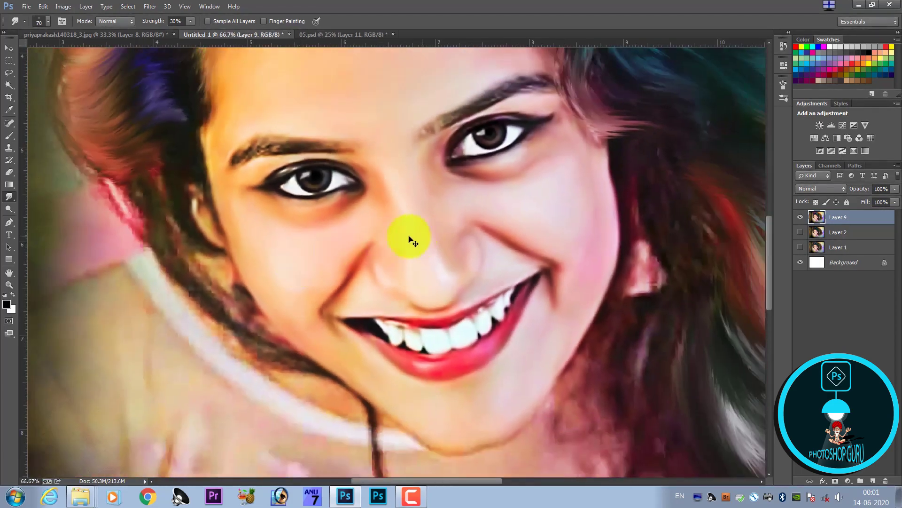
key("ctrl+plus")
key("ctrl+plus")
key("ctrl+plus")
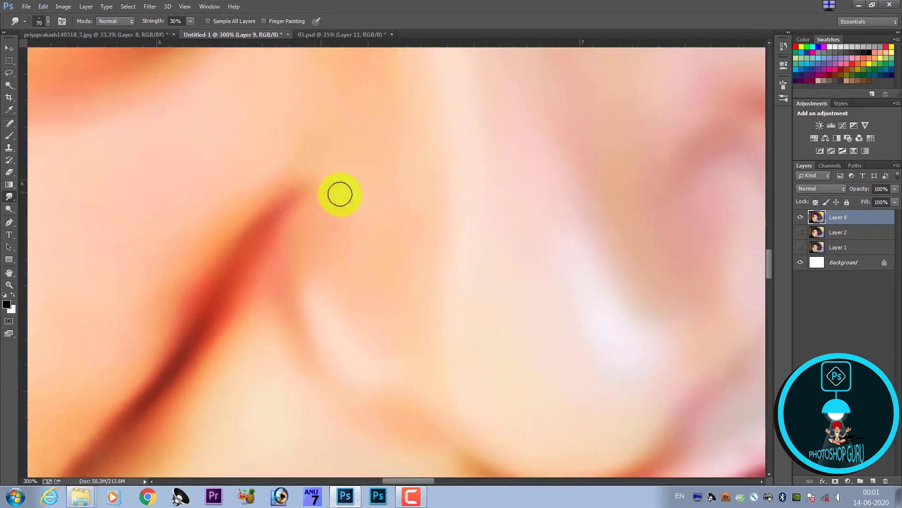
mouse_move(340, 193)
left_mouse_down()
mouse_move(302, 196)
mouse_move(344, 204)
mouse_move(256, 202)
mouse_move(218, 229)
mouse_move(254, 175)
mouse_move(141, 329)
mouse_move(191, 274)
mouse_move(129, 312)
mouse_move(209, 215)
left_mouse_up()
key("bracketright")
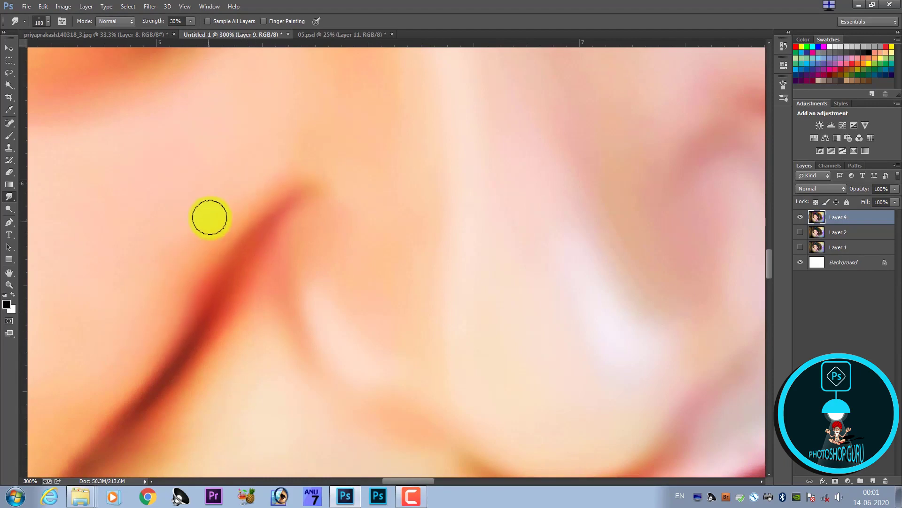
key("ctrl+minus")
key("ctrl+minus")
key("ctrl+minus")
key("ctrl+plus")
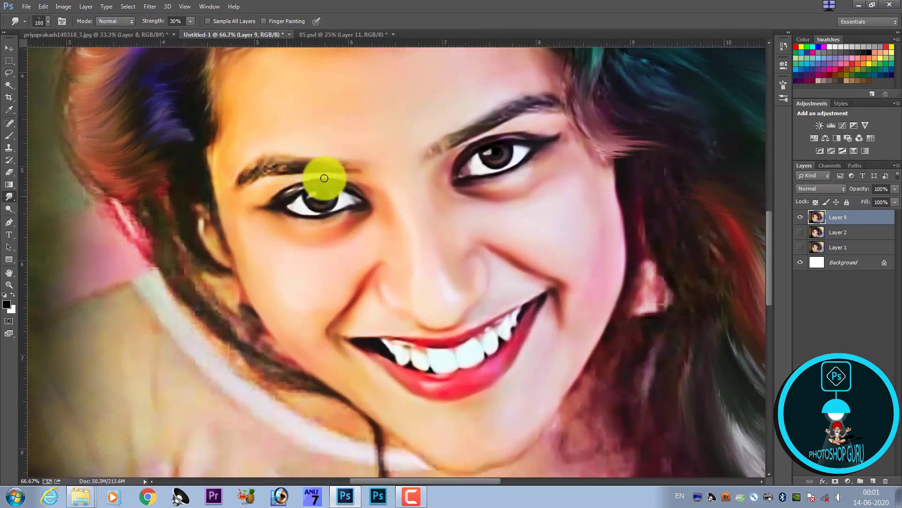
Zoom in on the eye, set Smudge strength to 47%, and smear the lower-lid line toward the corner
scroll(285, 200, "up", 5)
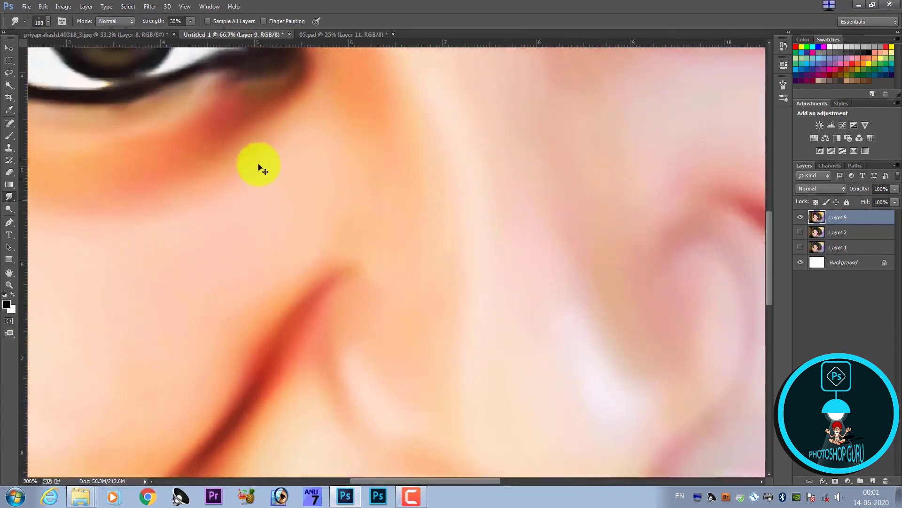
mouse_move(181, 165)
left_mouse_down()
mouse_move(384, 308)
mouse_move(500, 296)
left_mouse_up()
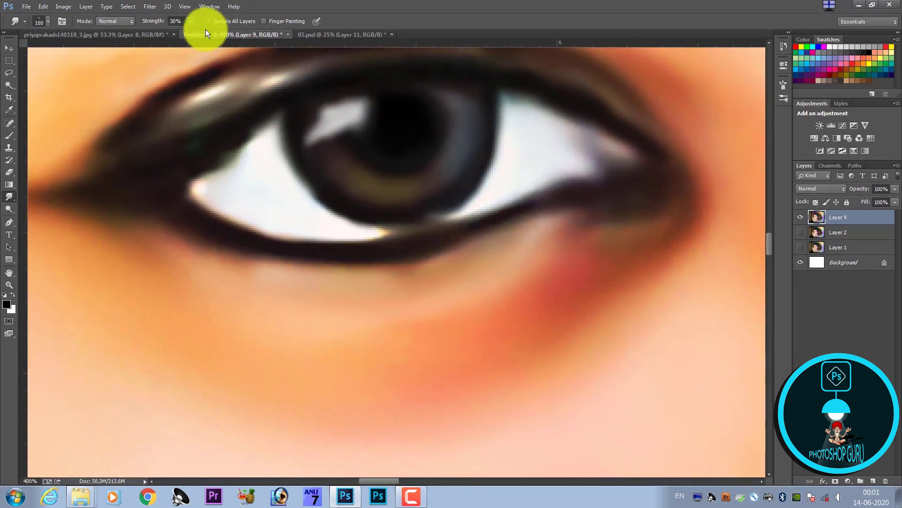
left_click(188, 22)
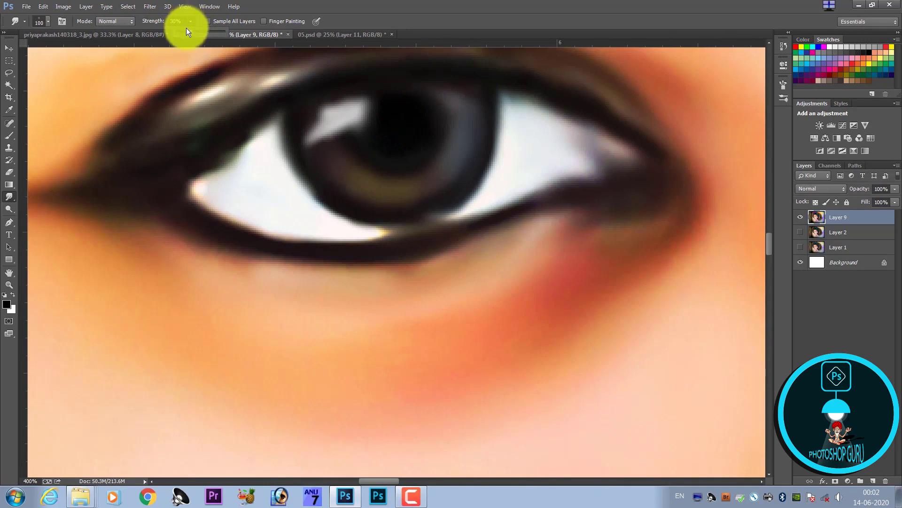
left_click_drag(198, 32, 202, 33)
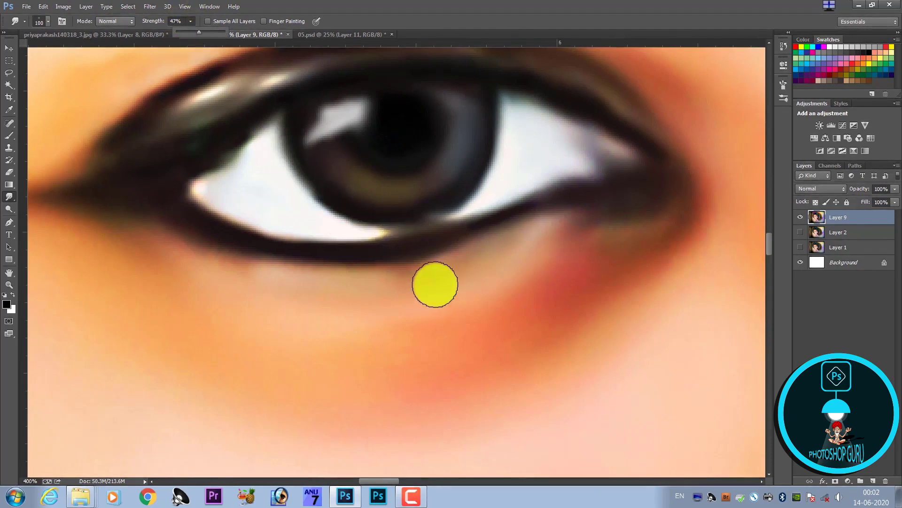
key("bracketleft")
key("bracketleft")
key("bracketleft")
key("bracketleft")
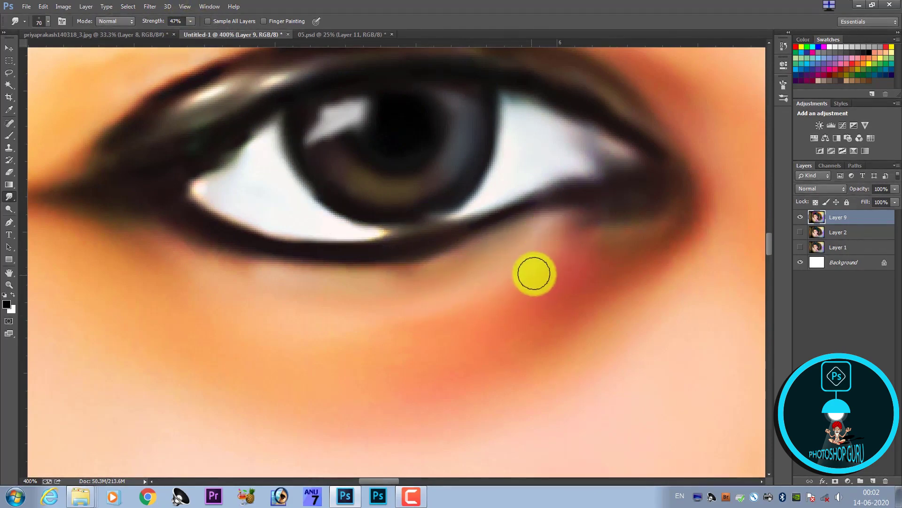
mouse_move(565, 237)
left_mouse_down()
mouse_move(568, 262)
mouse_move(683, 216)
left_mouse_up()
Blend the reddish shadow under the eye into the cheek with a resized brush
key("bracketright")
key("bracketright")
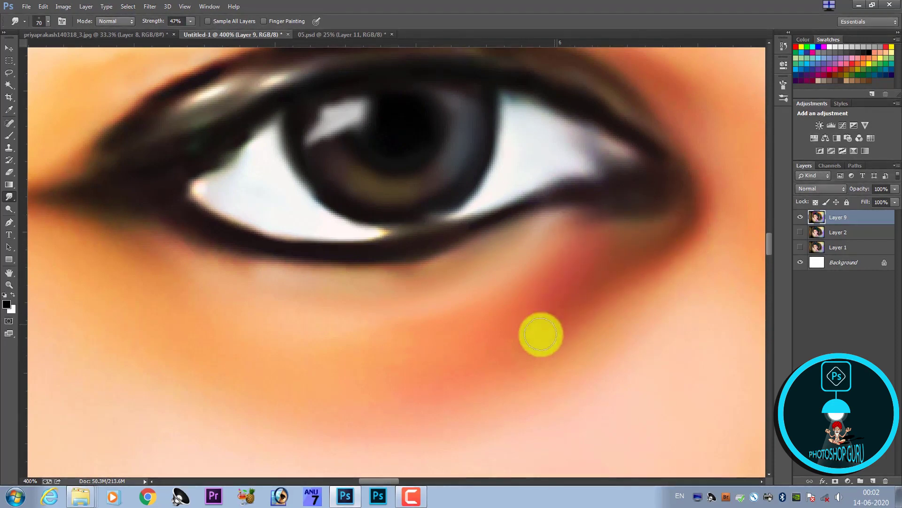
key("bracketright")
mouse_move(611, 286)
left_mouse_down()
mouse_move(616, 308)
mouse_move(589, 333)
mouse_move(611, 308)
mouse_move(542, 345)
mouse_move(409, 375)
mouse_move(527, 338)
mouse_move(361, 382)
mouse_move(457, 299)
left_mouse_up()
key("bracketleft")
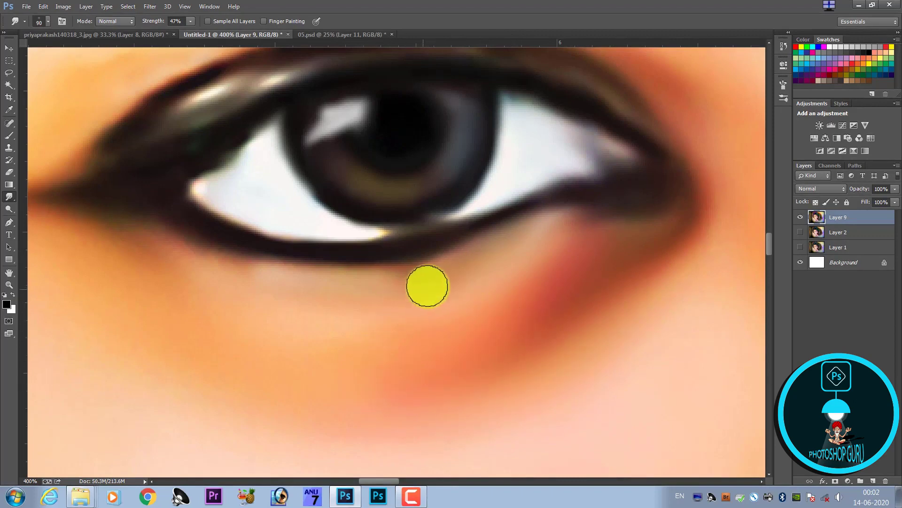
key("bracketleft")
key("bracketleft")
key("bracketleft")
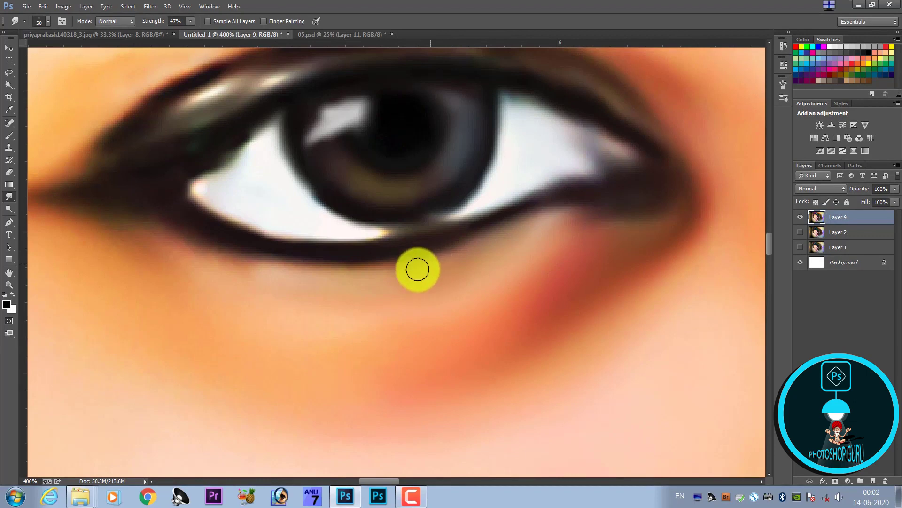
key("bracketright")
key("bracketright")
key("bracketright")
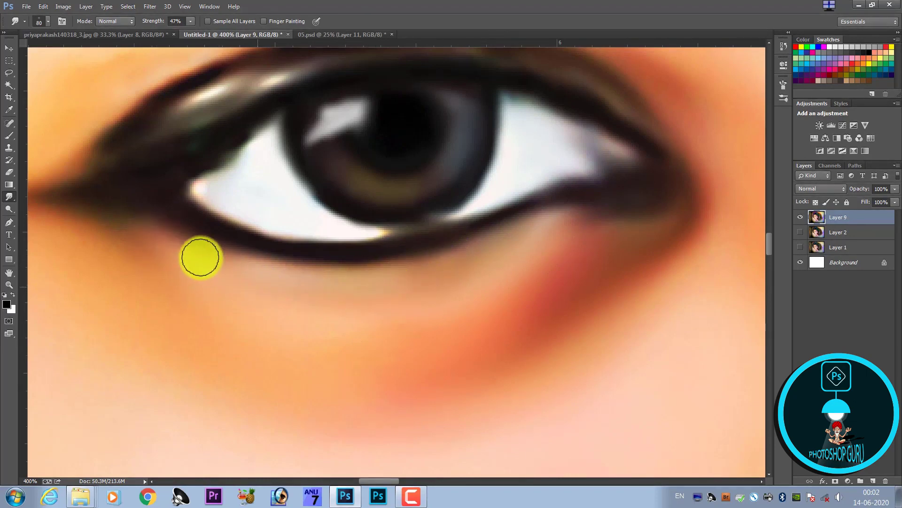
key("bracketright")
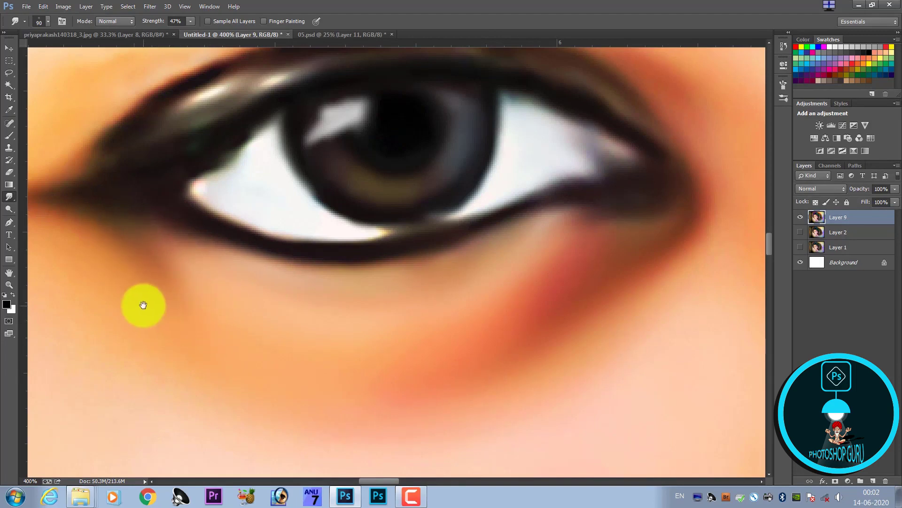
left_click_drag(144, 305, 329, 342)
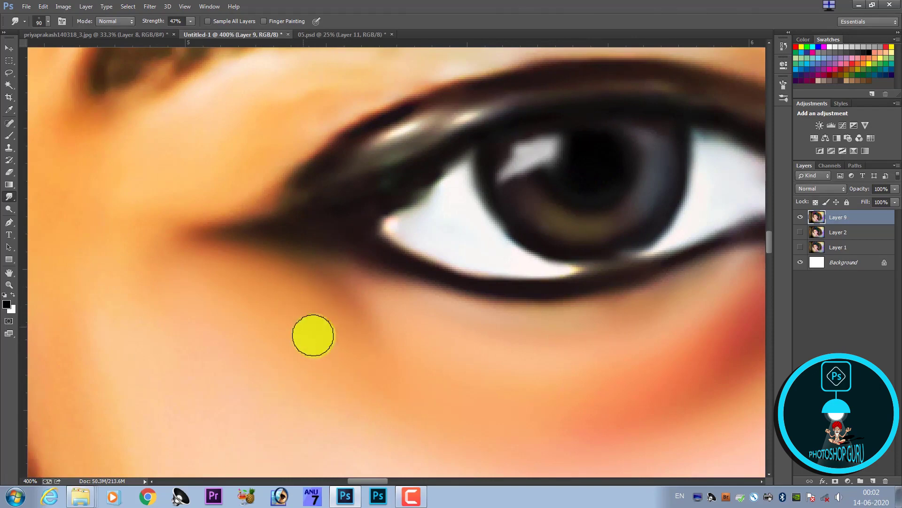
left_click_drag(431, 418, 312, 338)
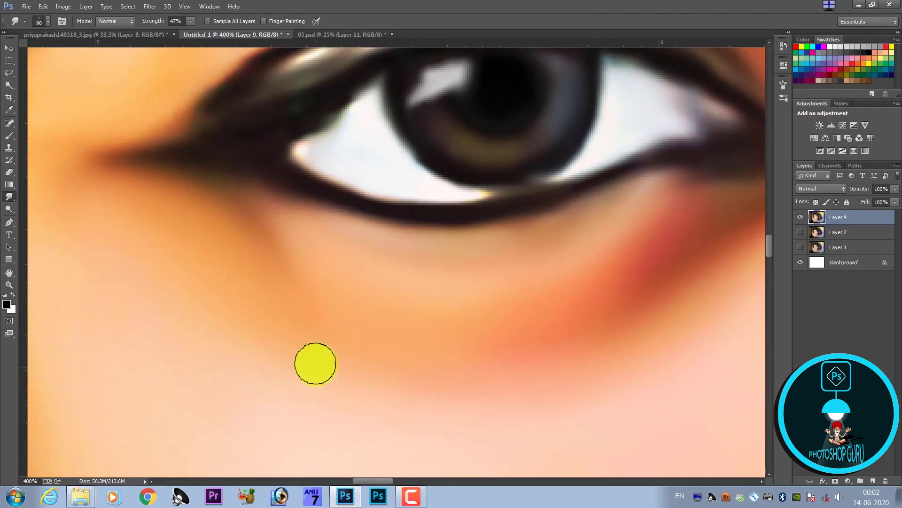
Zoom in on the cheek below the eye and soften it down toward the smile
scroll(135, 296, "down", 5)
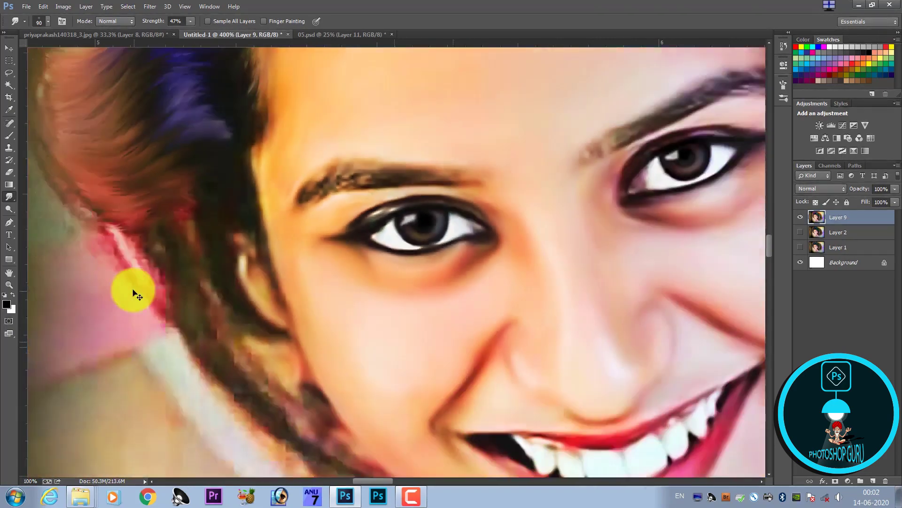
scroll(132, 292, "down", 2)
scroll(362, 319, "up", 2)
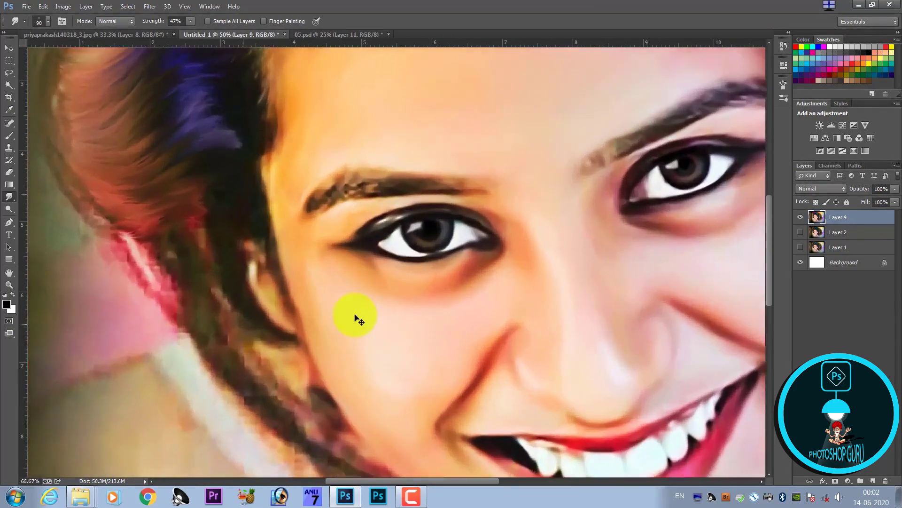
scroll(353, 316, "up", 2)
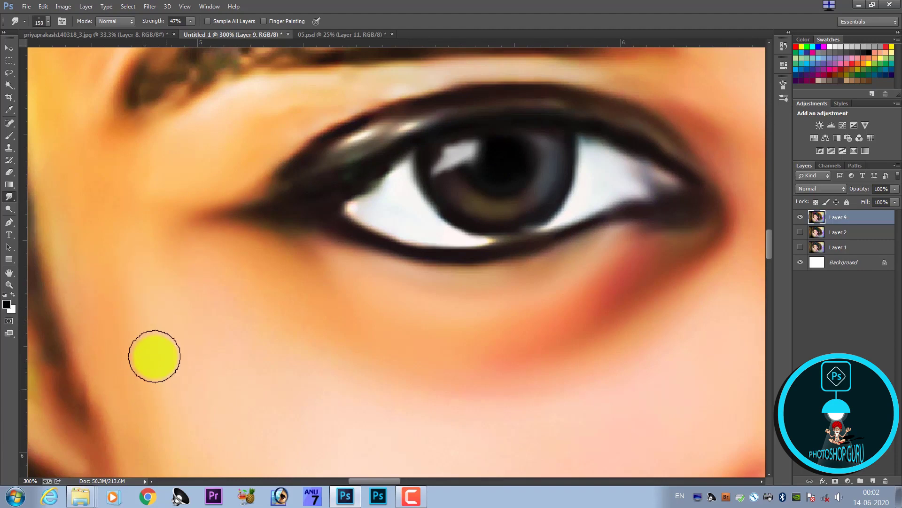
scroll(185, 374, "down", 5)
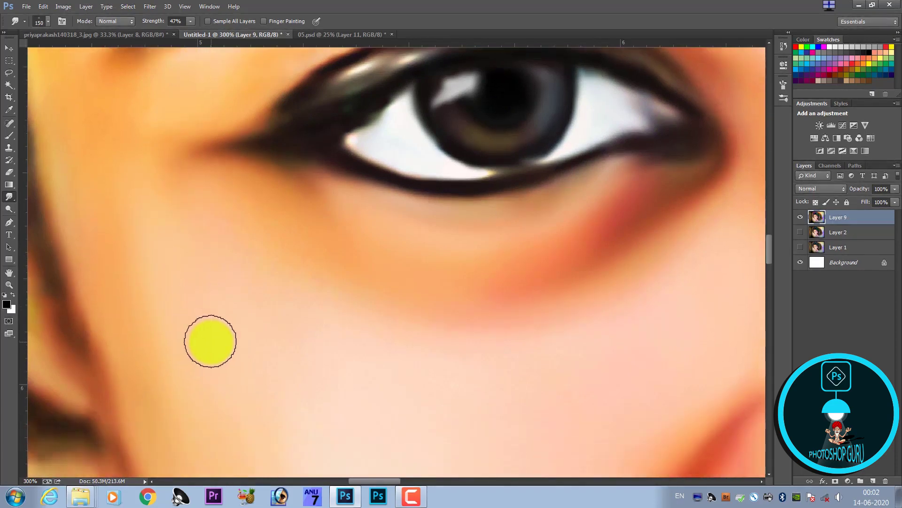
scroll(210, 338, "down", 2)
scroll(209, 320, "down", 2)
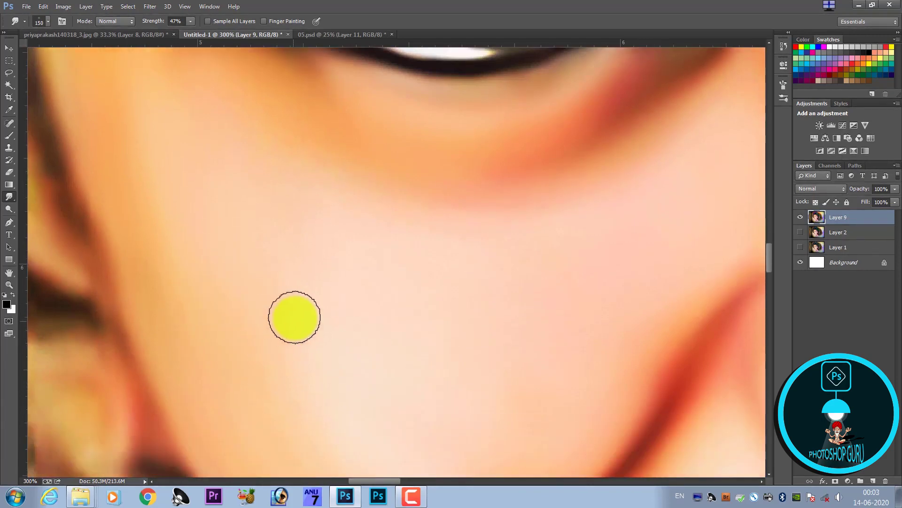
scroll(252, 339, "down", 2)
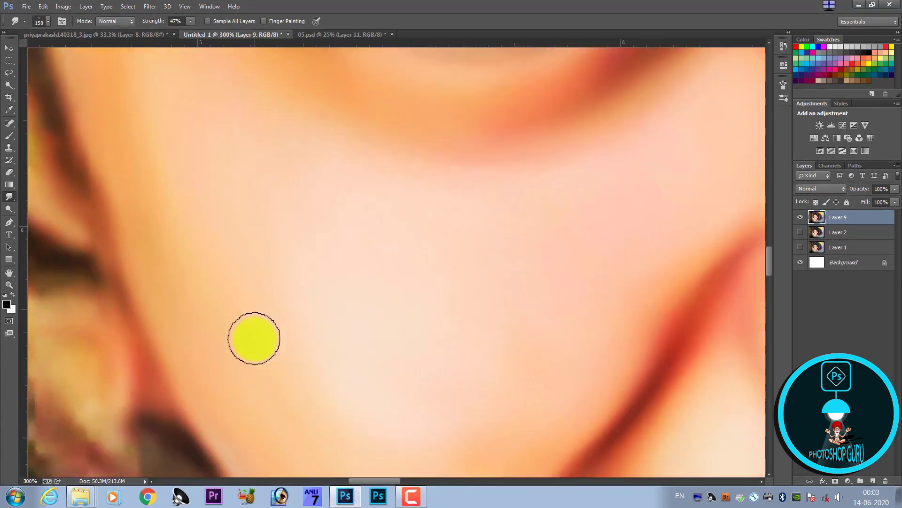
scroll(260, 348, "down", 1)
Zoom back out until the whole portrait is in view
key("ctrl+minus")
key("ctrl+minus")
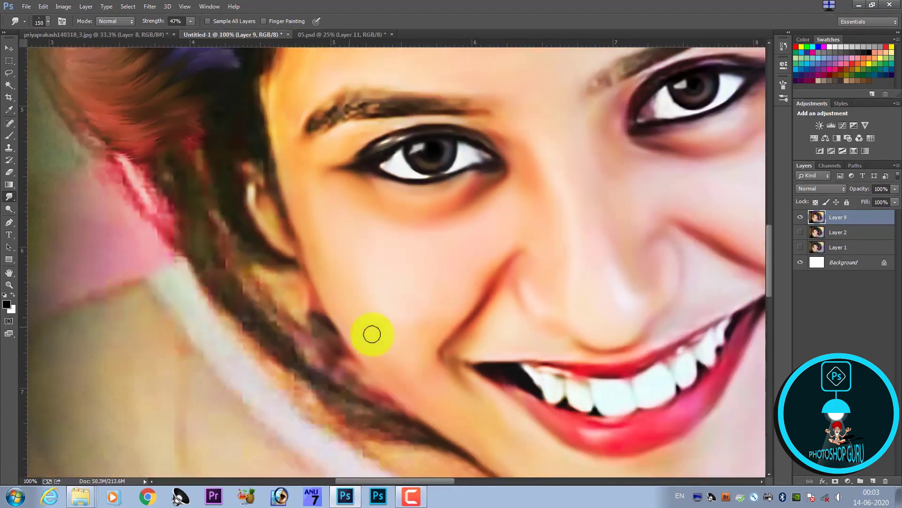
key("ctrl+plus")
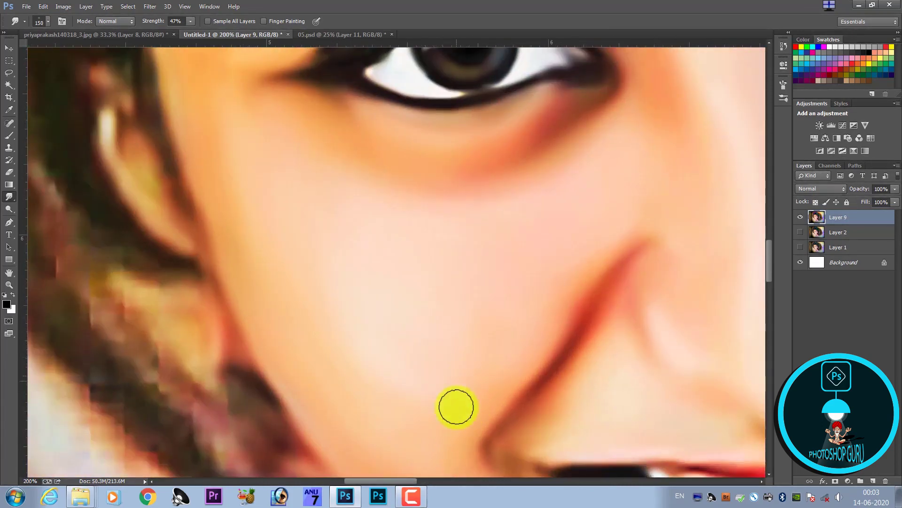
scroll(470, 416, "down", 3)
scroll(489, 369, "down", 1)
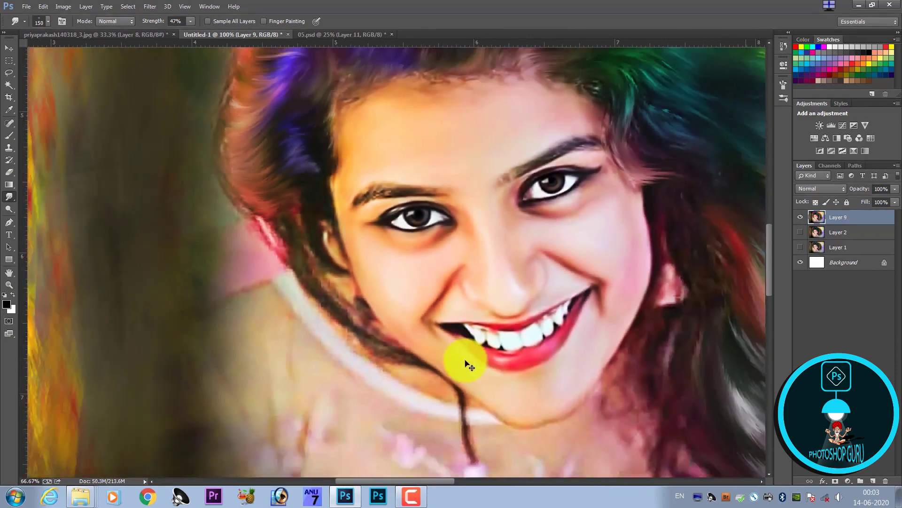
scroll(464, 363, "down", 1)
scroll(444, 353, "down", 1)
Zoom to 400% on the cheek and smudge its pink edge into the dark hair
scroll(362, 304, "up", 1)
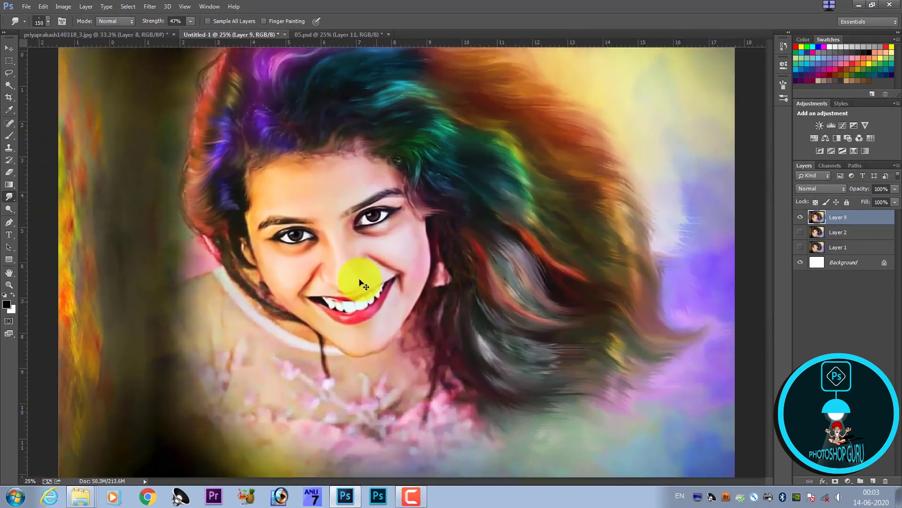
scroll(331, 268, "up", 2)
scroll(317, 226, "up", 1)
mouse_move(322, 195)
left_mouse_down()
mouse_move(314, 251)
mouse_move(344, 264)
left_mouse_up()
scroll(345, 253, "up", 1)
scroll(352, 252, "up", 1)
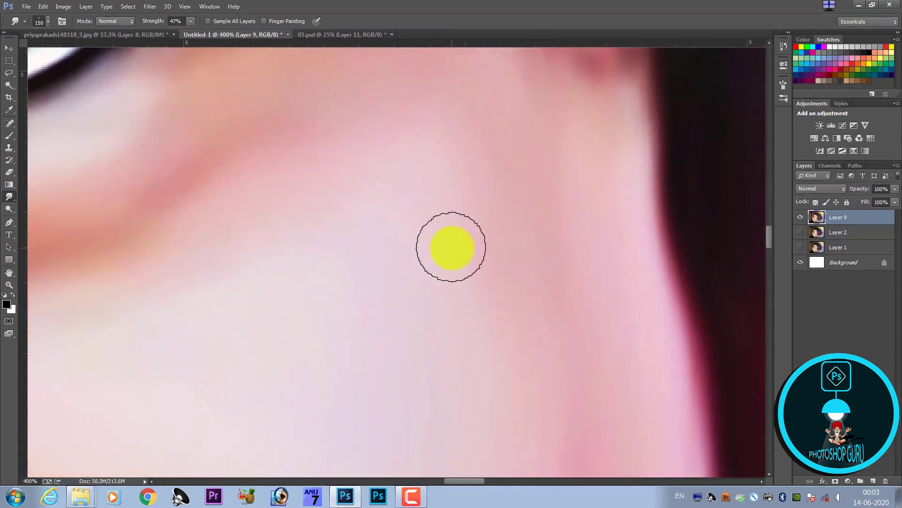
scroll(452, 244, "up", 1)
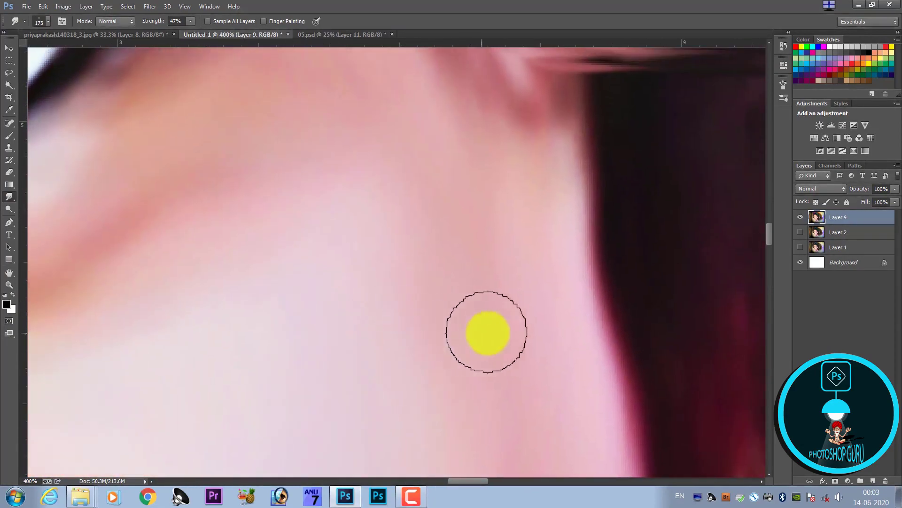
key("bracketleft")
mouse_move(575, 325)
left_mouse_down()
mouse_move(582, 204)
mouse_move(610, 364)
left_mouse_up()
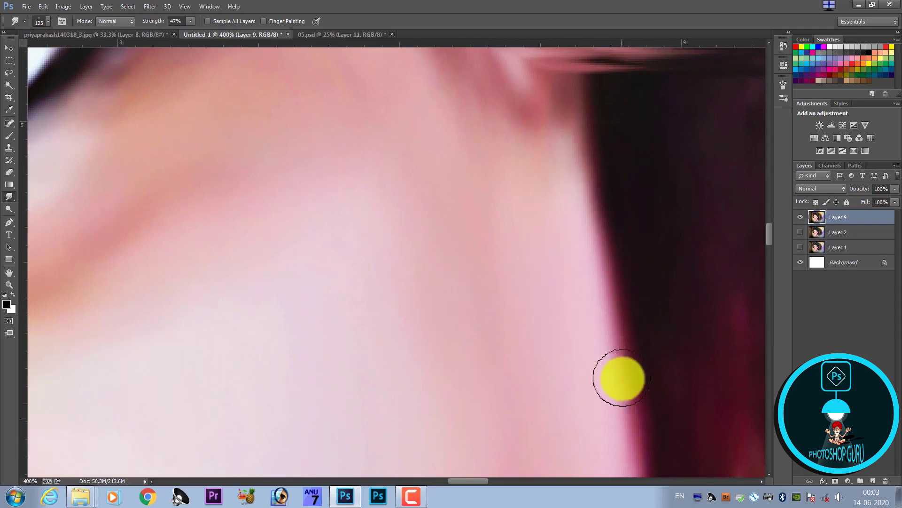
key("bracketright")
key("bracketright")
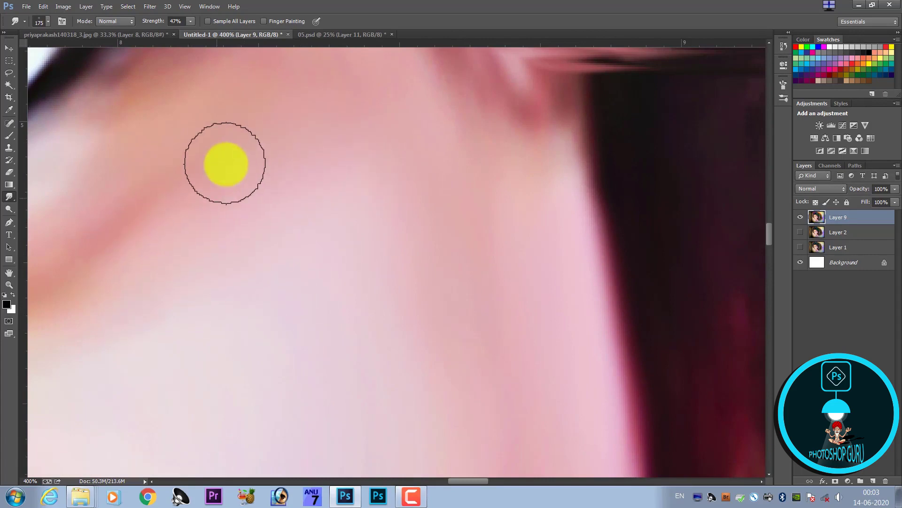
key("bracketleft")
scroll(182, 246, "down", 3)
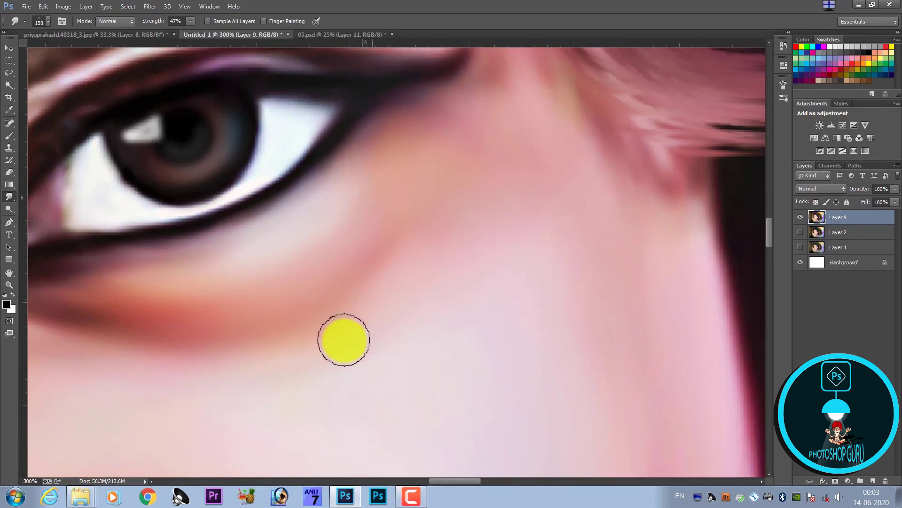
Zoom to 400% on the eye and smudge the iris rim and eye white with a ~45 px brush
scroll(361, 358, "up", 3)
scroll(334, 364, "left", 3)
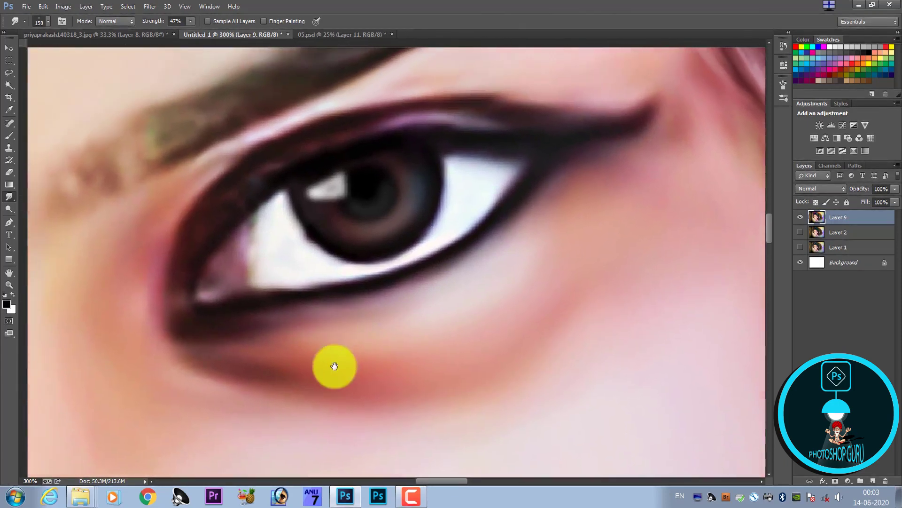
key("ctrl+plus")
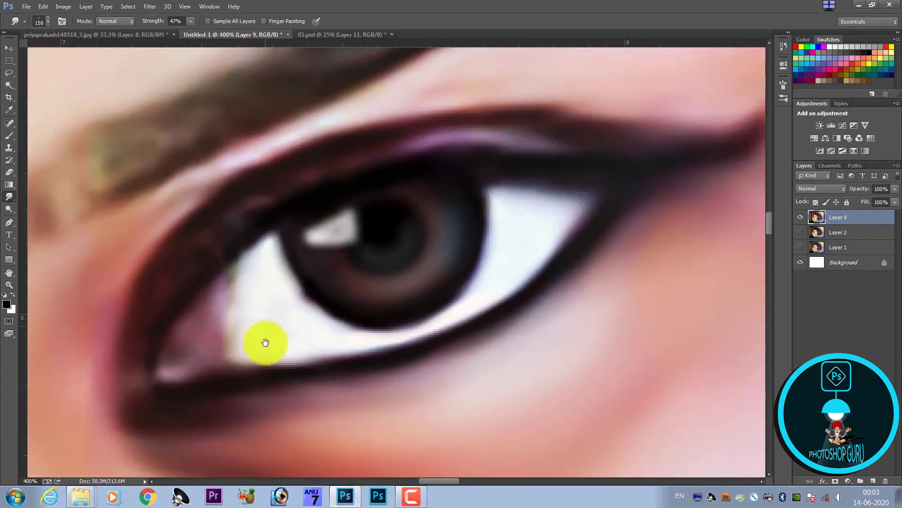
left_click_drag(265, 335, 265, 342)
key("bracketleft")
key("bracketleft")
key("bracketleft")
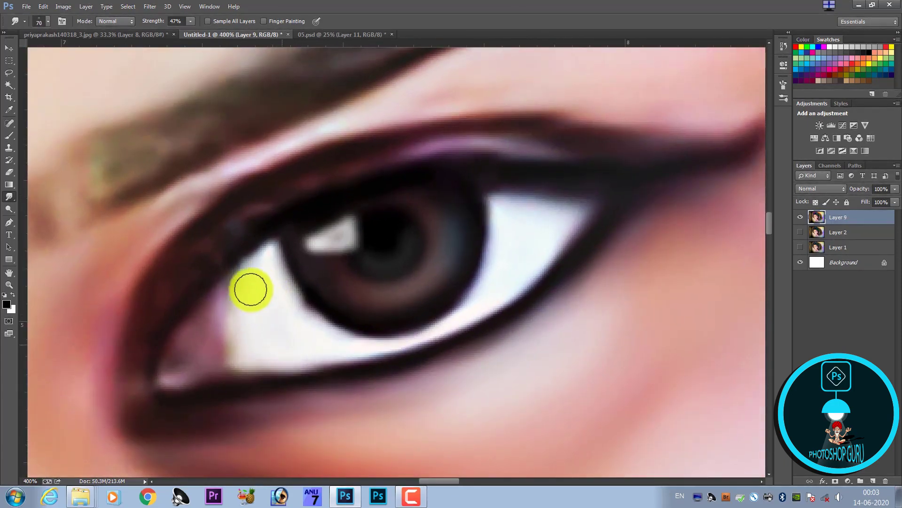
key("bracketleft")
key("bracketleft")
key("bracketleft")
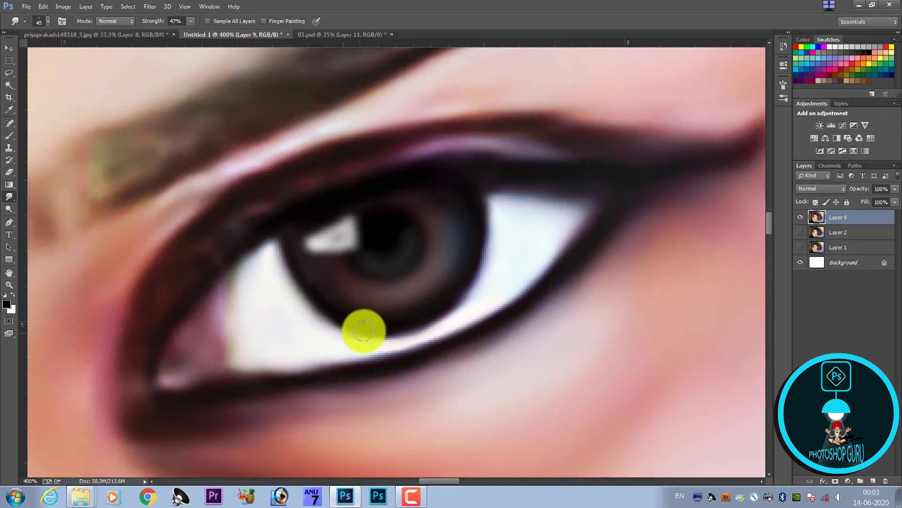
key("bracketleft")
key("bracketright")
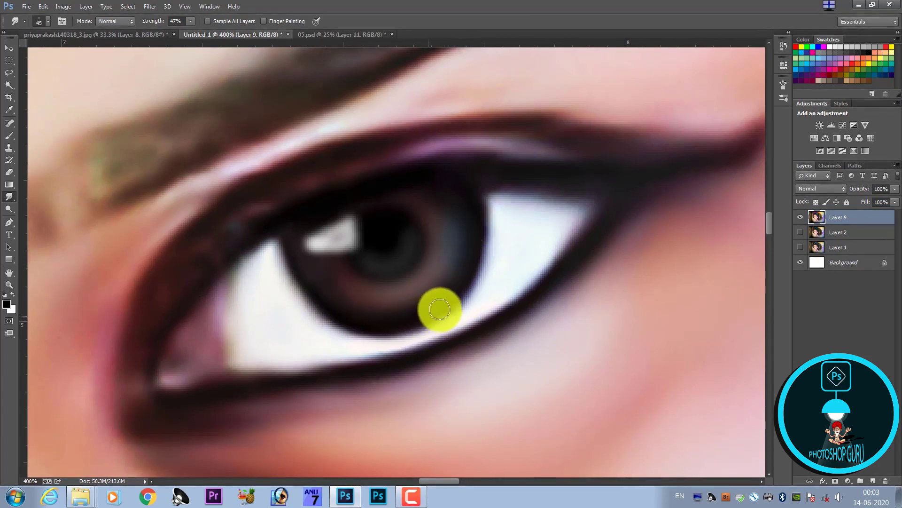
key("bracketright")
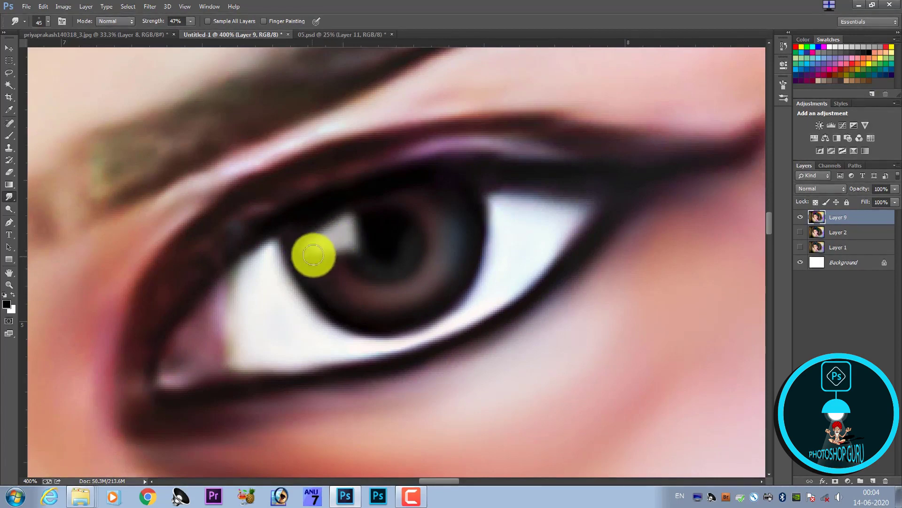
scroll(303, 275, "down", 3)
Zoom to 300% beside the nose, smudge the smile line, then return to 100%
scroll(298, 268, "down", 2)
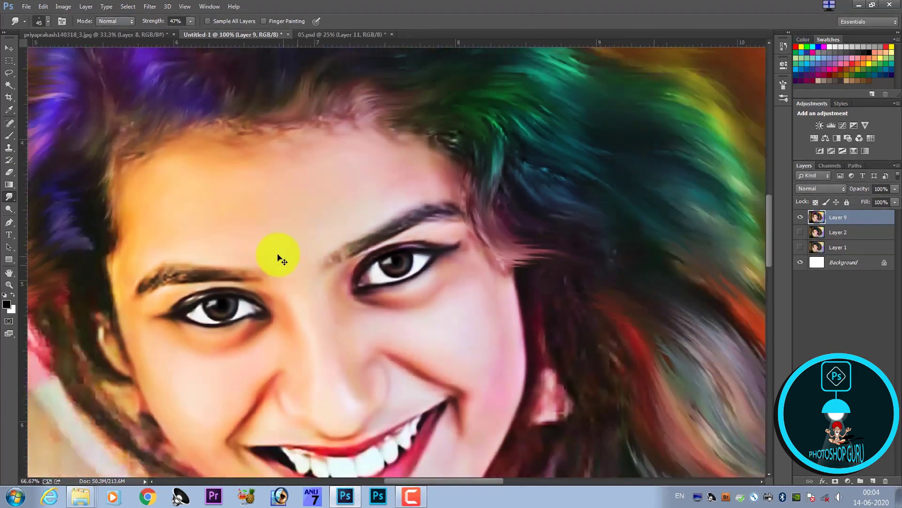
scroll(279, 252, "down", 1)
scroll(272, 256, "down", 1)
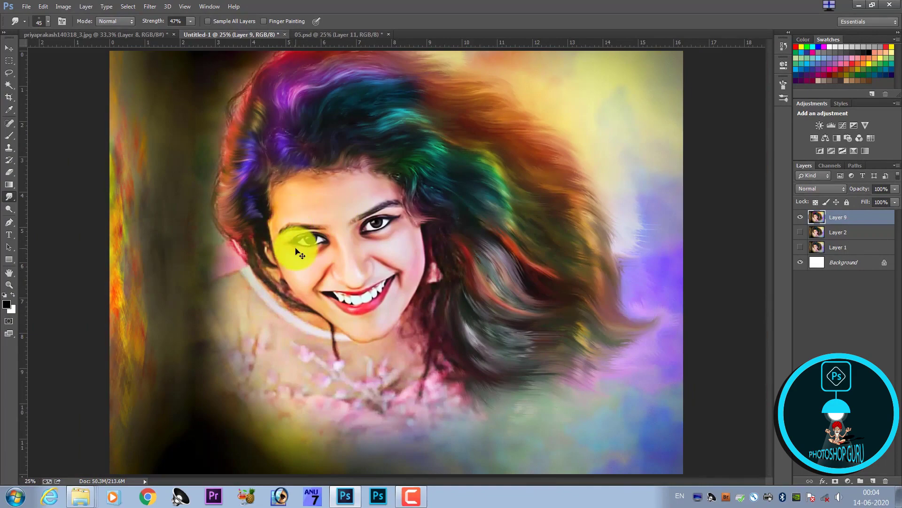
scroll(303, 252, "up", 2)
scroll(418, 312, "up", 1)
scroll(308, 347, "up", 2)
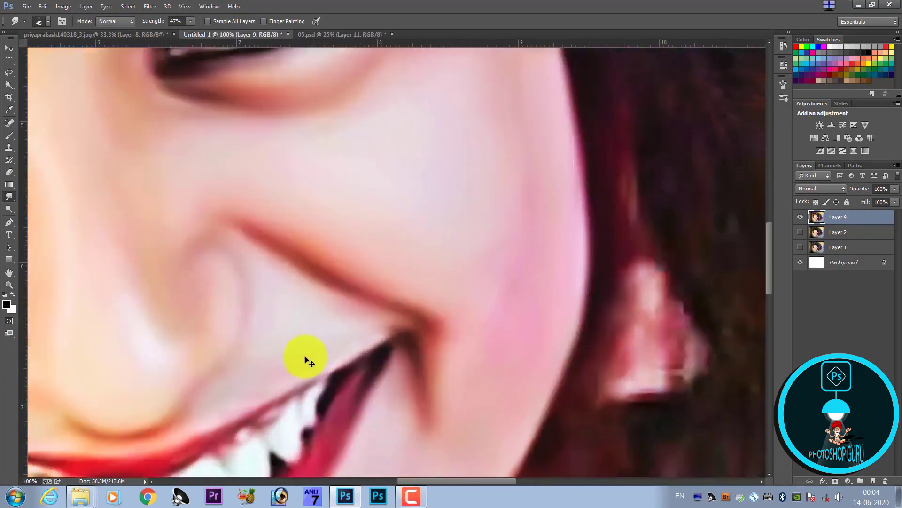
scroll(303, 359, "up", 1)
left_click_drag(274, 373, 416, 323)
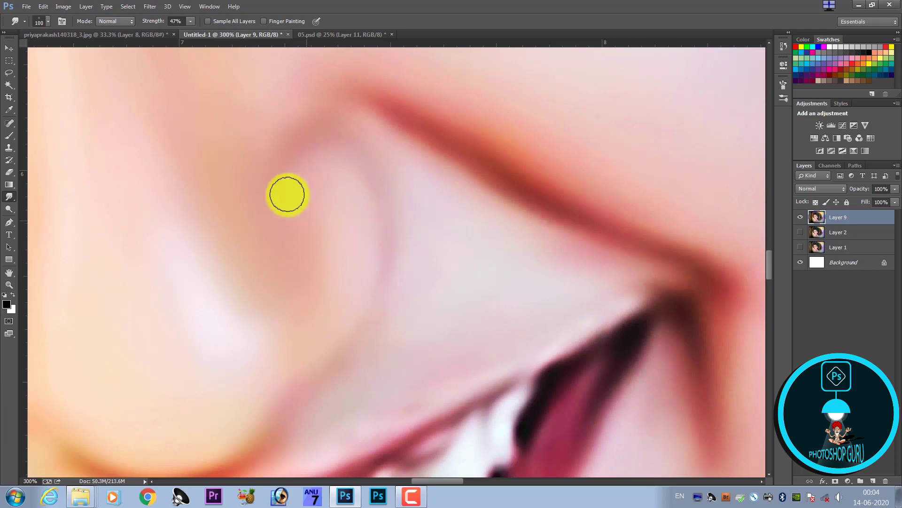
key("ctrl+minus")
key("ctrl+minus")
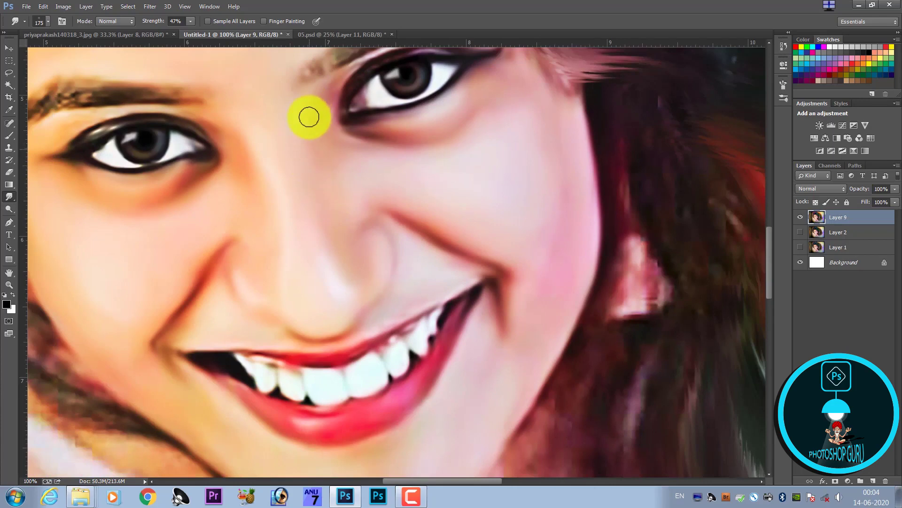
Smear the forehead hairline and the temple hair edge into the skin
key("bracketleft")
key("bracketleft")
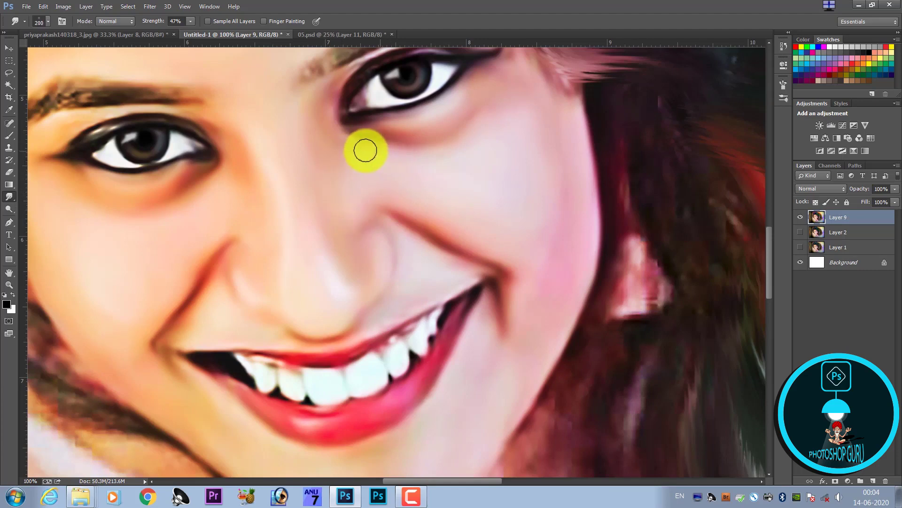
mouse_move(391, 168)
left_mouse_down()
mouse_move(370, 126)
mouse_move(399, 282)
left_mouse_up()
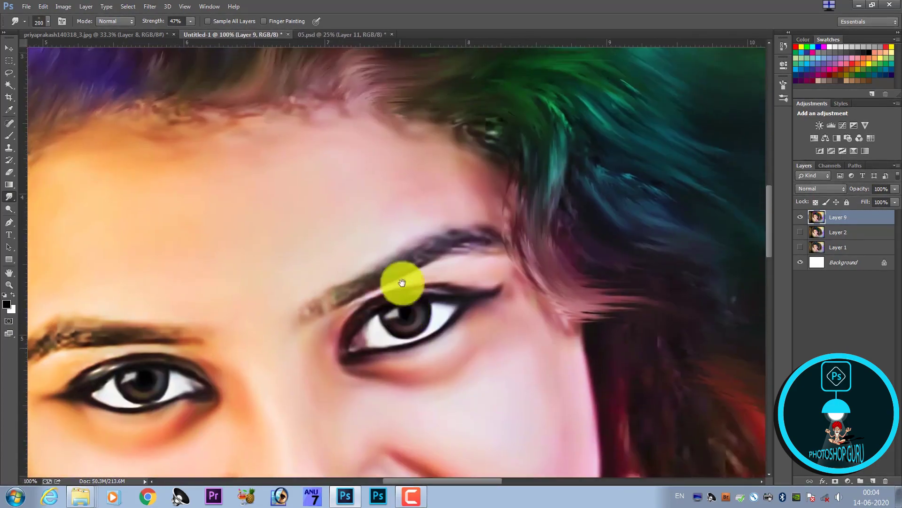
mouse_move(401, 135)
left_mouse_down()
mouse_move(312, 123)
mouse_move(266, 131)
mouse_move(207, 117)
mouse_move(175, 127)
mouse_move(258, 131)
mouse_move(377, 165)
mouse_move(343, 143)
left_mouse_up()
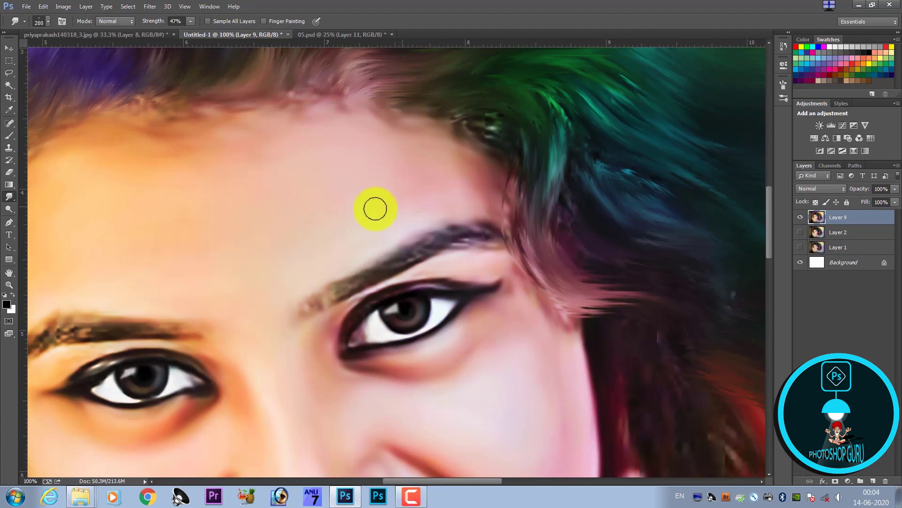
mouse_move(455, 196)
left_mouse_down()
mouse_move(463, 197)
mouse_move(232, 173)
left_mouse_up()
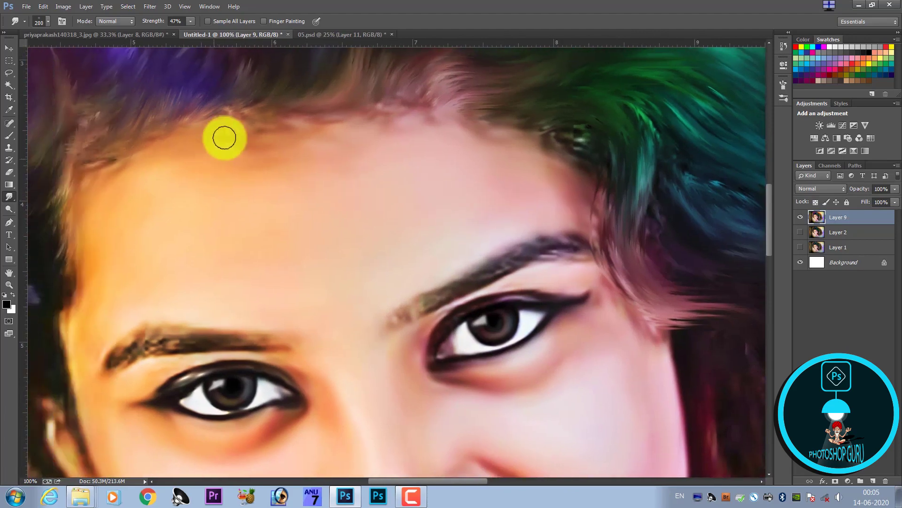
mouse_move(228, 134)
left_mouse_down()
mouse_move(111, 190)
mouse_move(105, 237)
left_mouse_up()
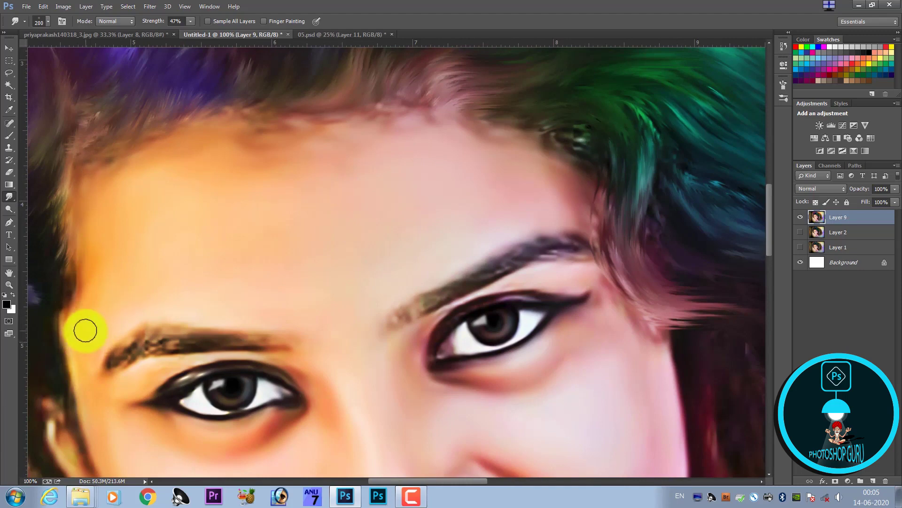
mouse_move(79, 340)
left_mouse_down()
mouse_move(66, 328)
mouse_move(93, 392)
left_mouse_up()
Soften the left eyebrow's outer end, start and upper edge with a smaller brush
key("bracketright")
key("bracketright")
key("bracketleft")
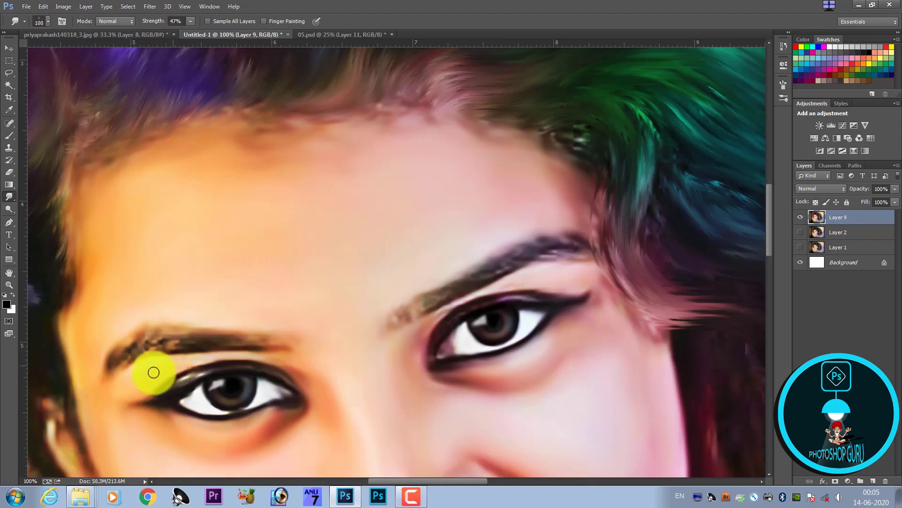
key("bracketright")
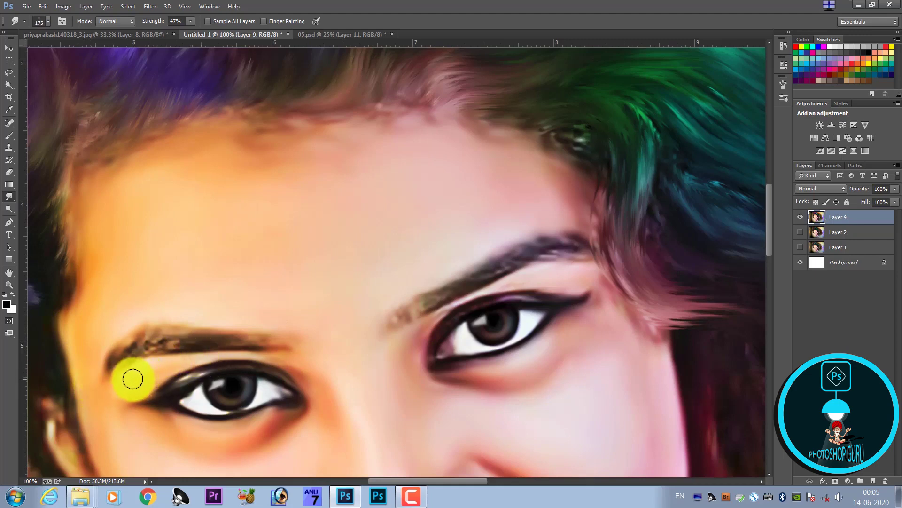
left_click_drag(133, 378, 136, 366)
key("bracketleft")
mouse_move(115, 337)
left_mouse_down()
mouse_move(116, 351)
mouse_move(118, 339)
left_mouse_up()
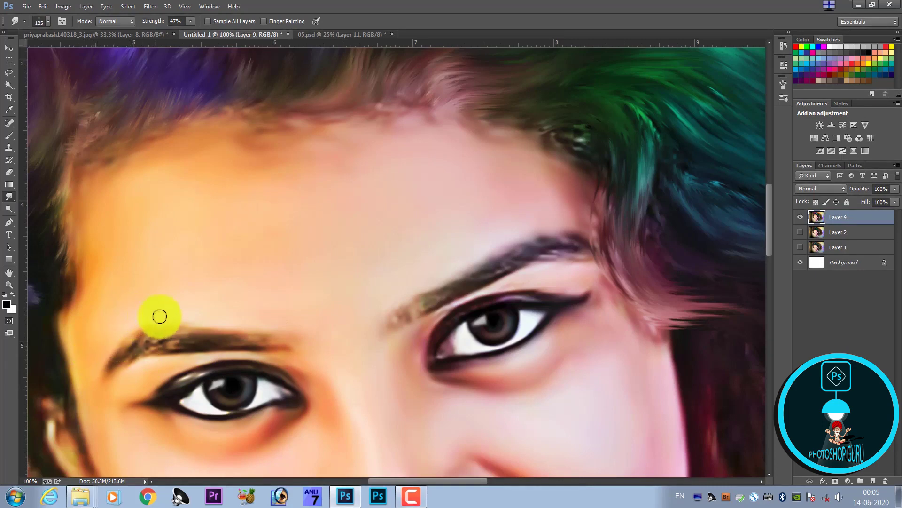
mouse_move(142, 313)
left_mouse_down()
mouse_move(234, 325)
mouse_move(283, 364)
mouse_move(299, 362)
mouse_move(270, 359)
mouse_move(312, 380)
mouse_move(305, 386)
mouse_move(294, 371)
mouse_move(323, 380)
left_mouse_up()
key("bracketleft")
key("bracketright")
key("bracketright")
key("bracketright")
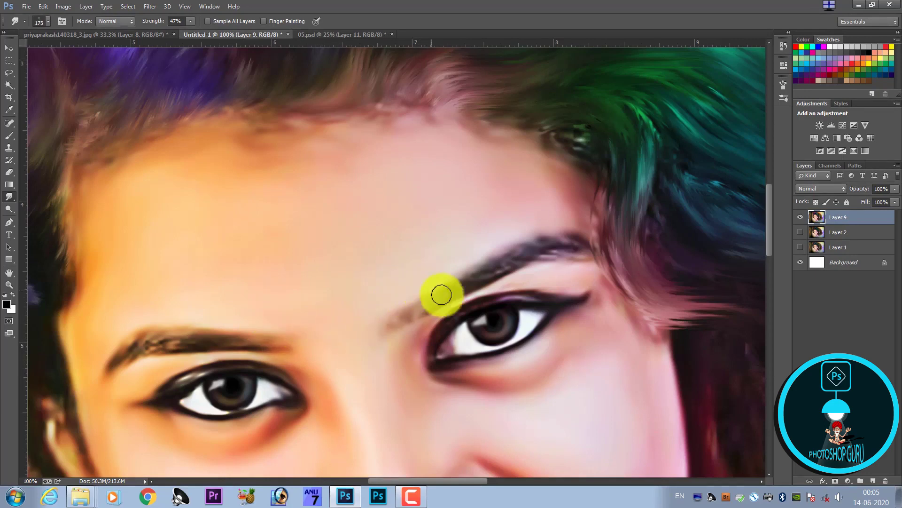
key("bracketleft")
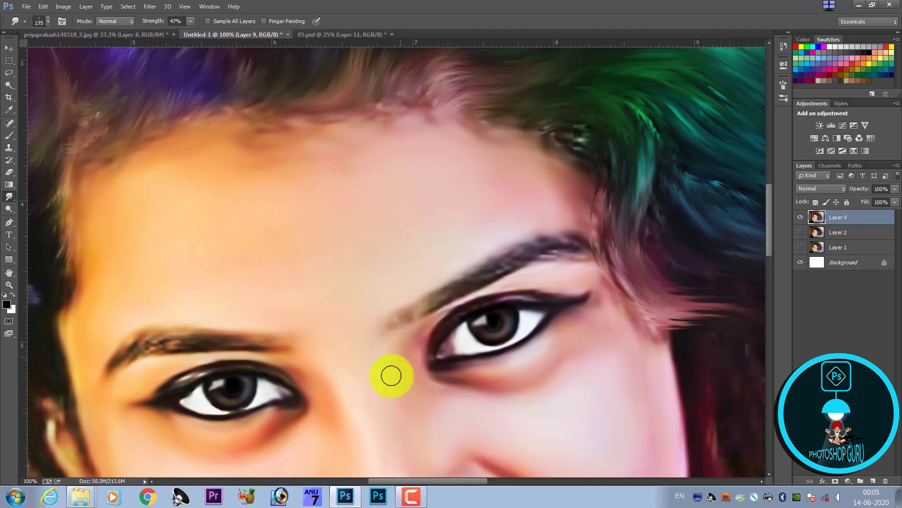
scroll(405, 363, "down", 3)
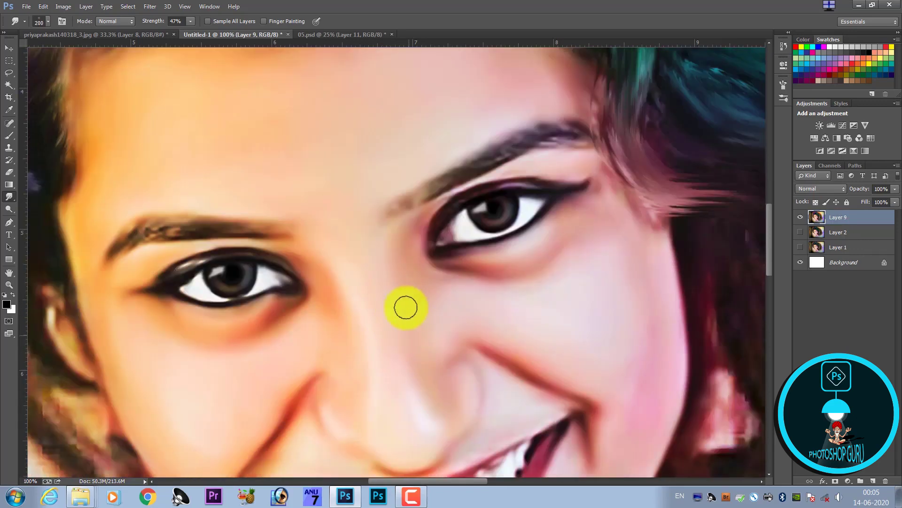
key("ctrl+minus")
key("ctrl+minus")
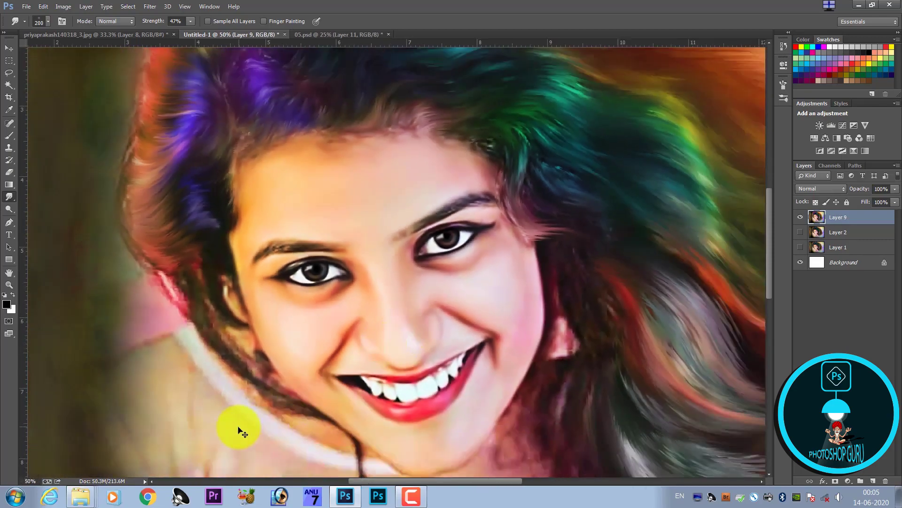
key("ctrl+minus")
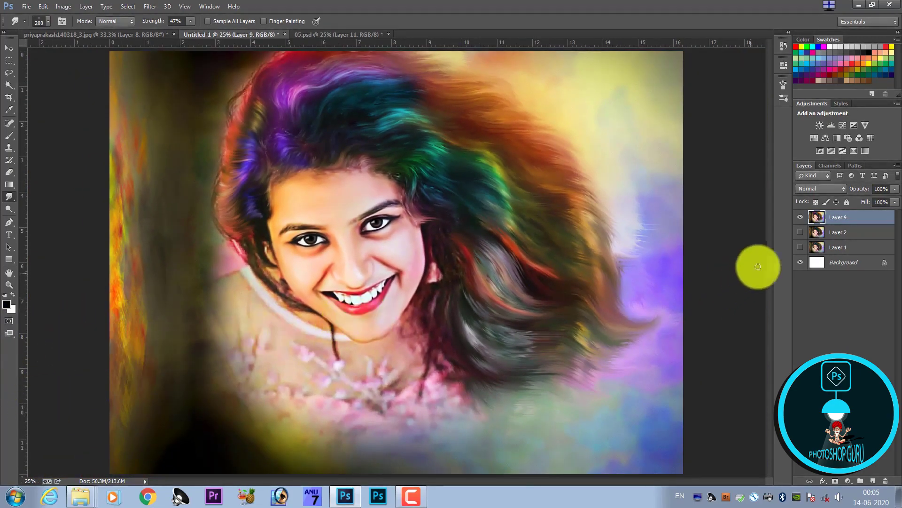
left_click(800, 217)
left_click(799, 248)
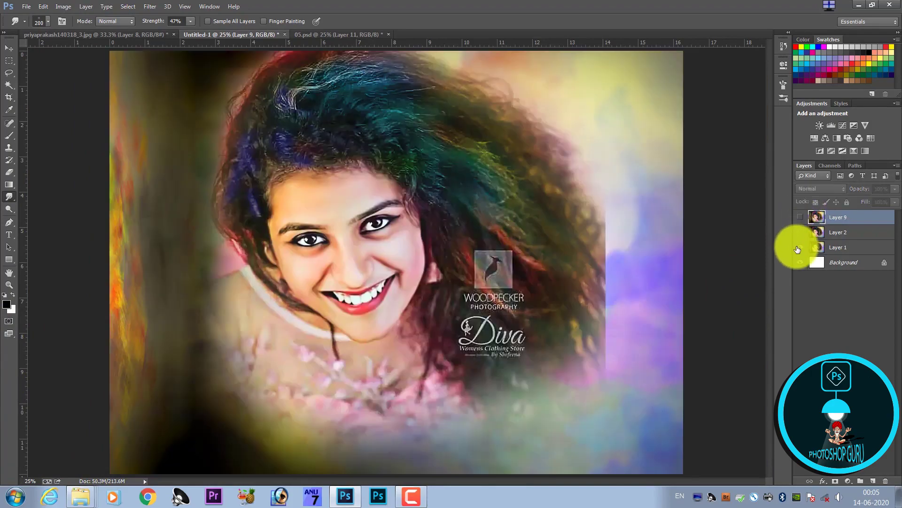
left_click(802, 229)
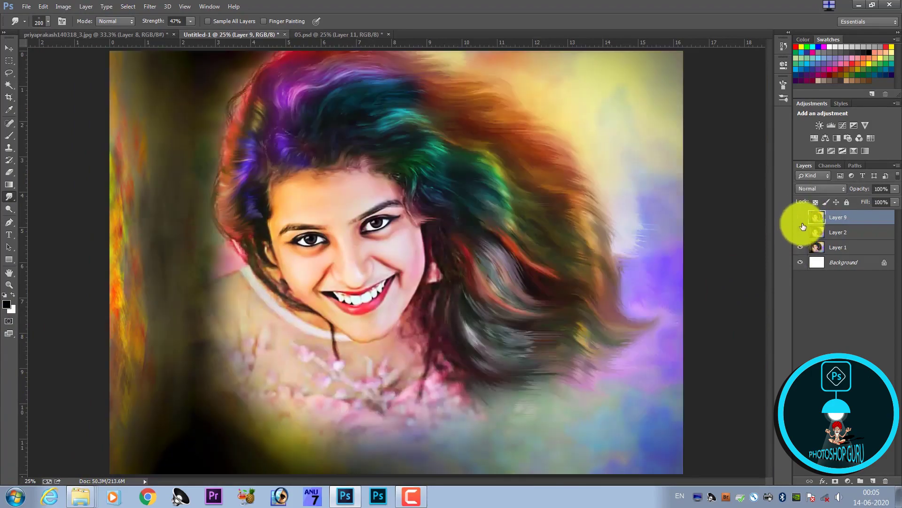
left_click(802, 231)
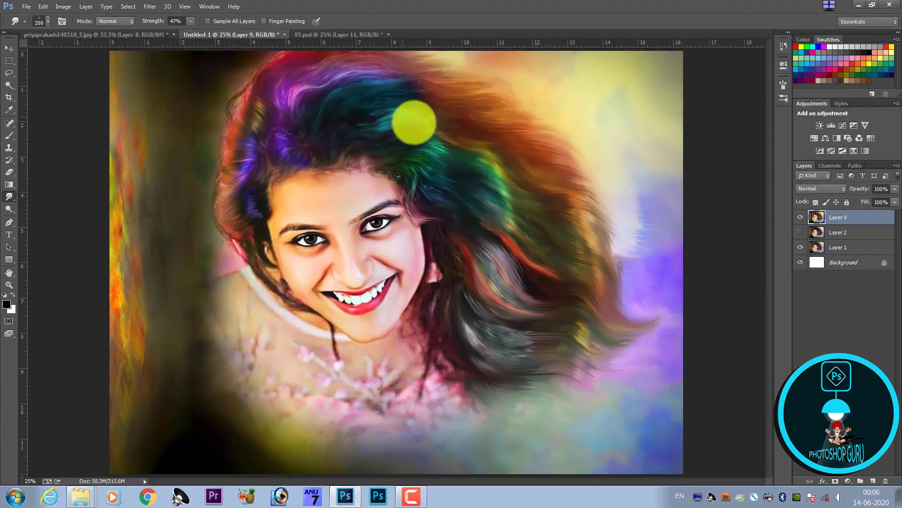
scroll(396, 260, "up", 1)
Zoom to 200% on the mouth and soften the edge between upper lip and teeth
scroll(363, 262, "up", 2)
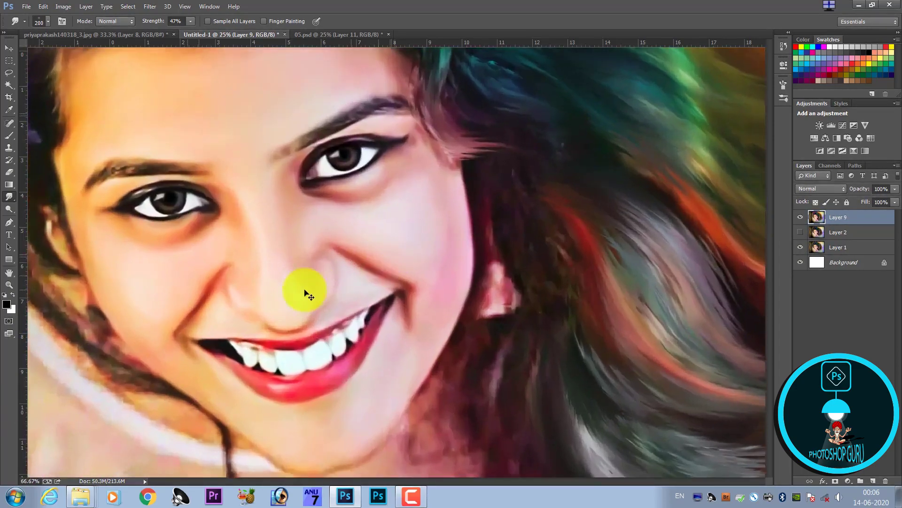
scroll(302, 292, "up", 2)
right_click(405, 492)
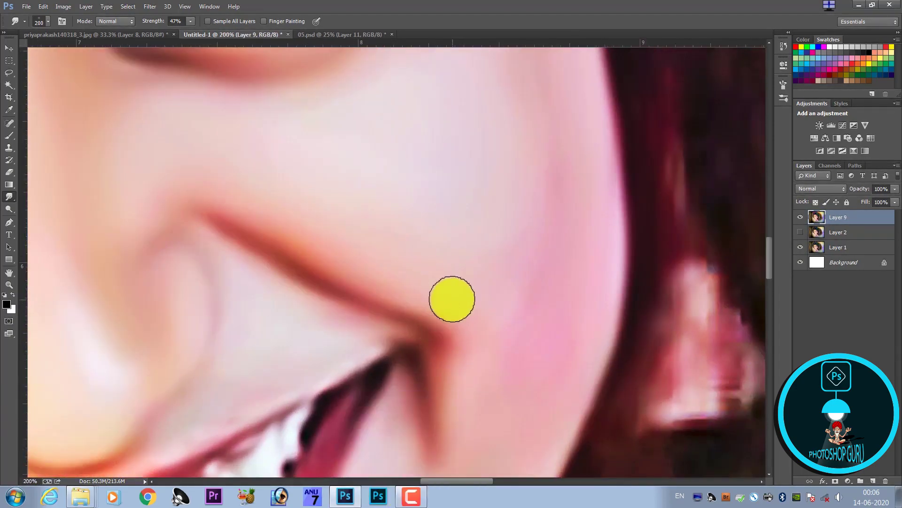
mouse_move(215, 333)
left_mouse_down()
mouse_move(265, 300)
mouse_move(345, 337)
left_mouse_up()
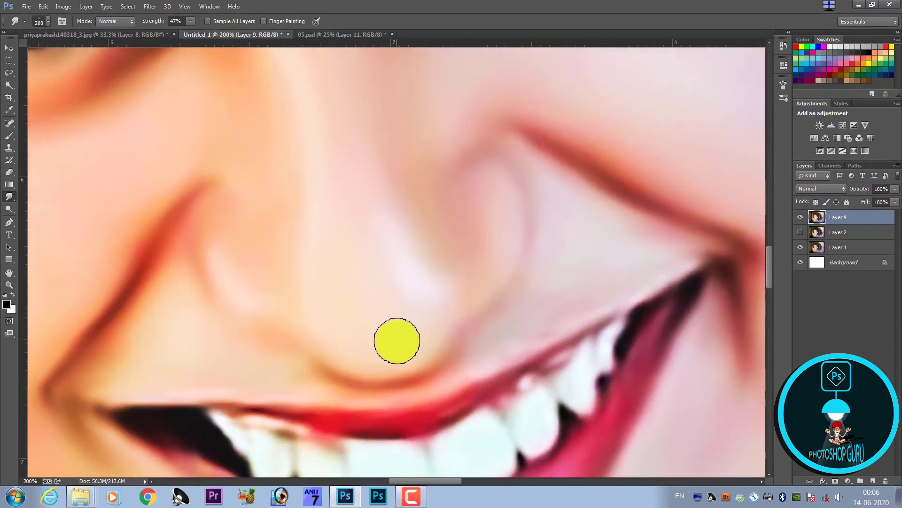
left_click_drag(397, 341, 377, 250)
key("bracketleft")
key("bracketleft")
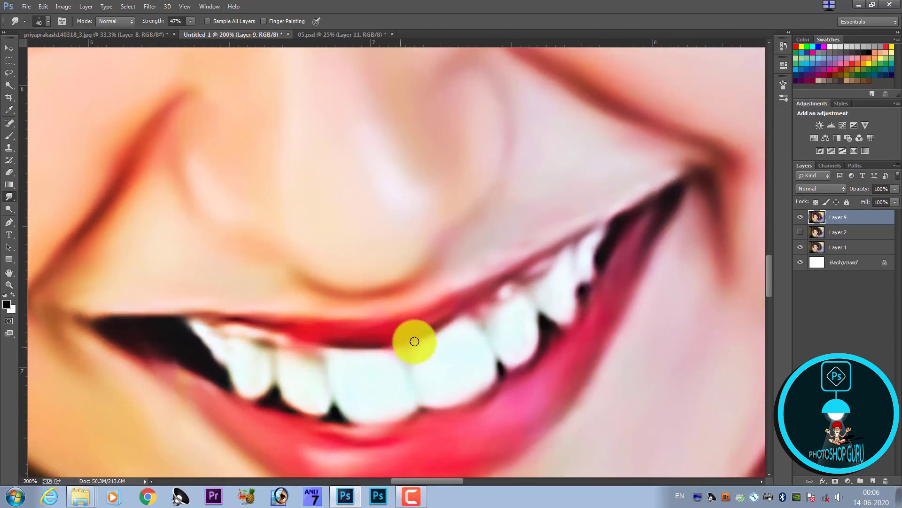
left_click_drag(412, 374, 395, 326)
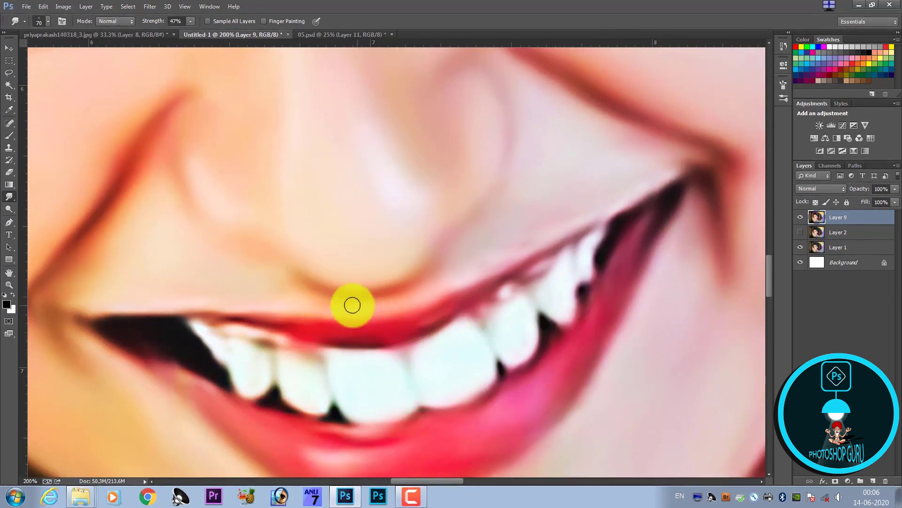
Blend the upper lip onto the tooth, smooth the lower-left teeth, and soften the lower lip
key("bracketright")
key("bracketright")
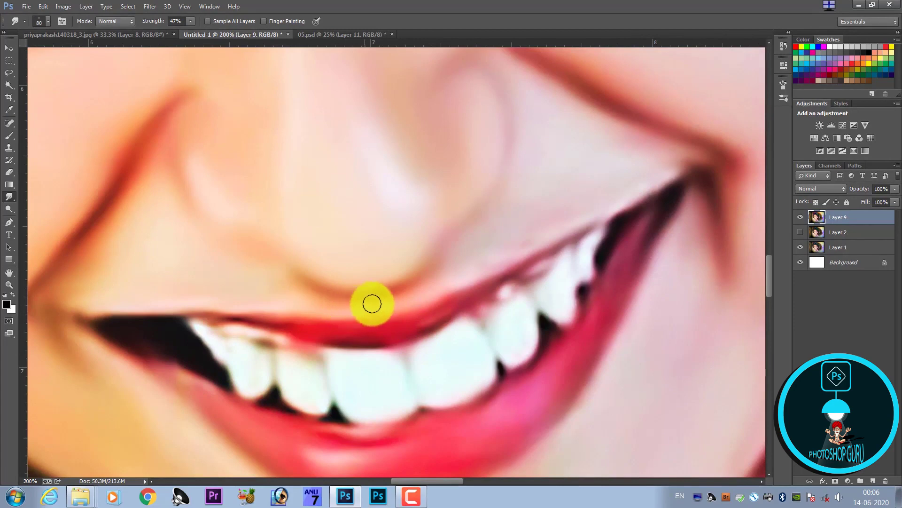
key("bracketright")
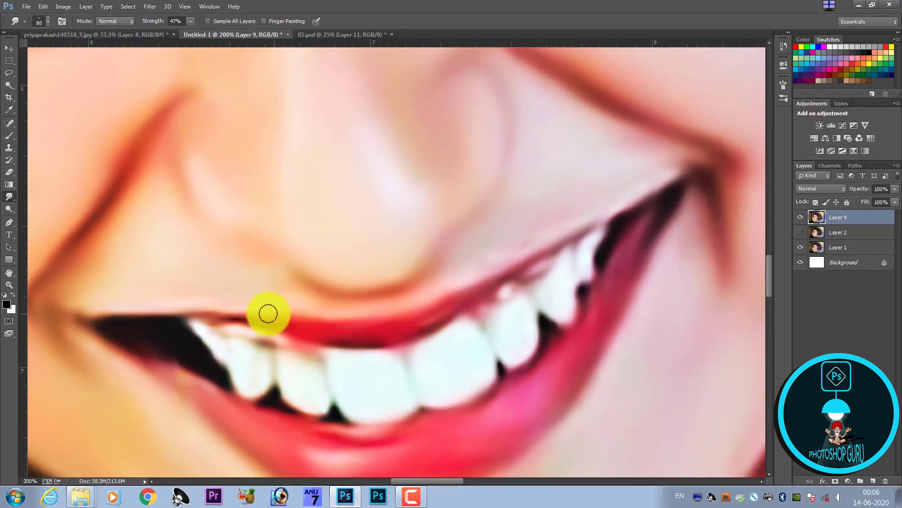
left_click_drag(234, 309, 250, 349)
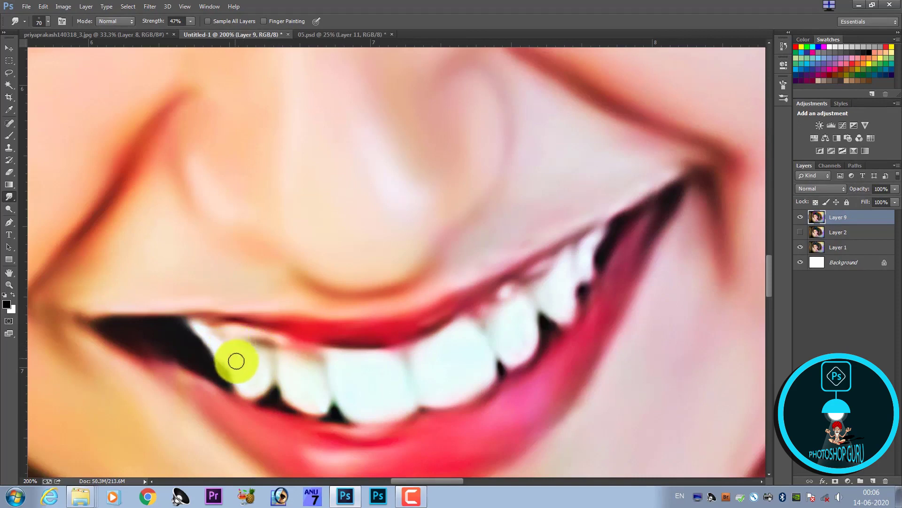
mouse_move(262, 370)
left_mouse_down()
mouse_move(316, 365)
mouse_move(296, 359)
mouse_move(379, 409)
mouse_move(397, 439)
mouse_move(355, 437)
mouse_move(456, 424)
mouse_move(459, 437)
mouse_move(496, 442)
left_mouse_up()
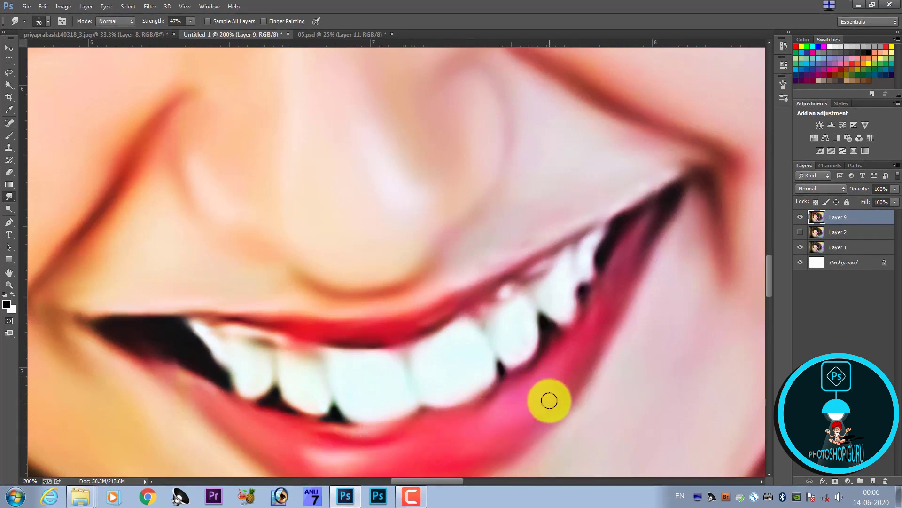
key("bracketright")
key("bracketright")
key("bracketright")
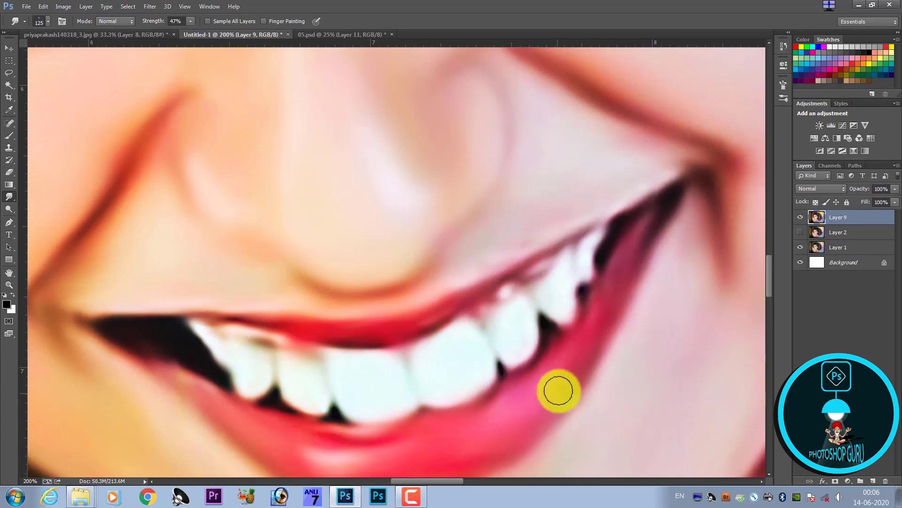
scroll(531, 355, "down", 3)
mouse_move(494, 395)
left_mouse_down()
mouse_move(399, 417)
mouse_move(439, 411)
mouse_move(342, 417)
mouse_move(415, 413)
mouse_move(369, 395)
mouse_move(486, 363)
mouse_move(338, 391)
mouse_move(298, 375)
mouse_move(343, 380)
left_mouse_up()
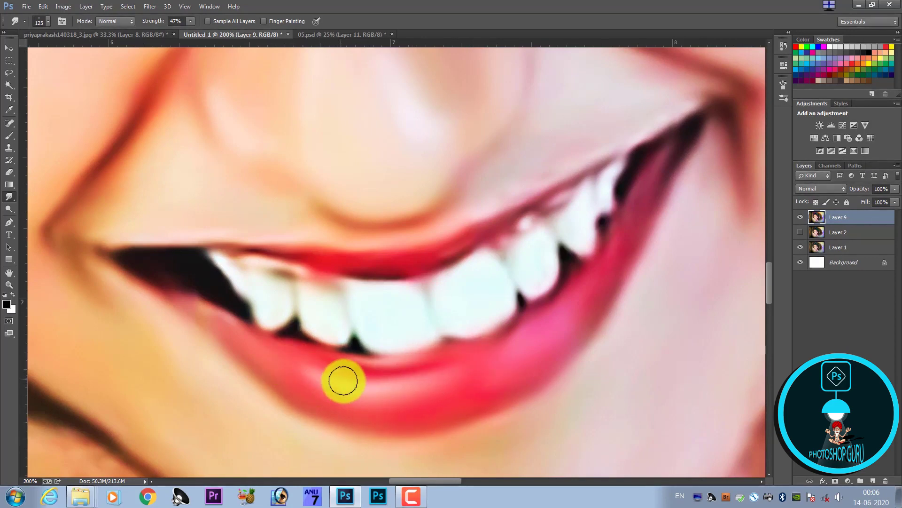
key("ctrl+minus")
key("ctrl+minus")
key("ctrl+minus")
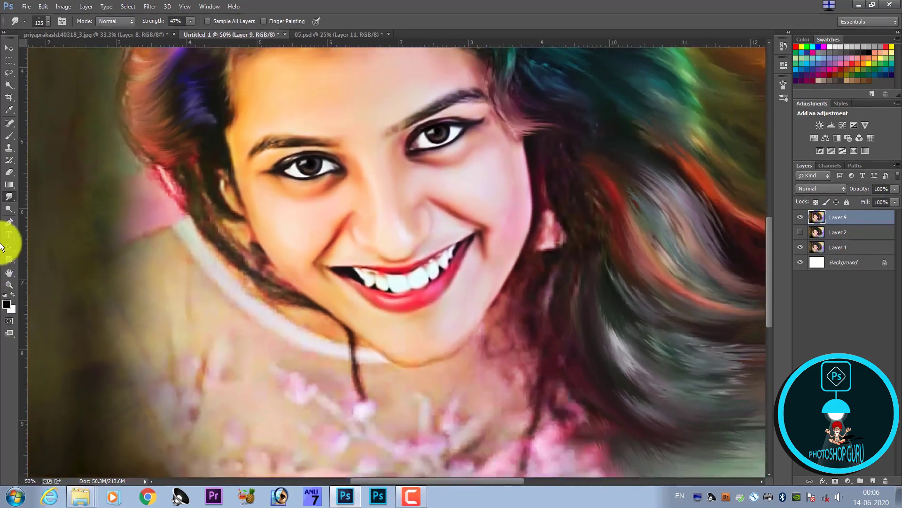
key("ctrl+minus")
Zoom in on the hair beside the chin and neck and size the smudge brush
key("ctrl+plus")
key("ctrl+plus")
key("ctrl+plus")
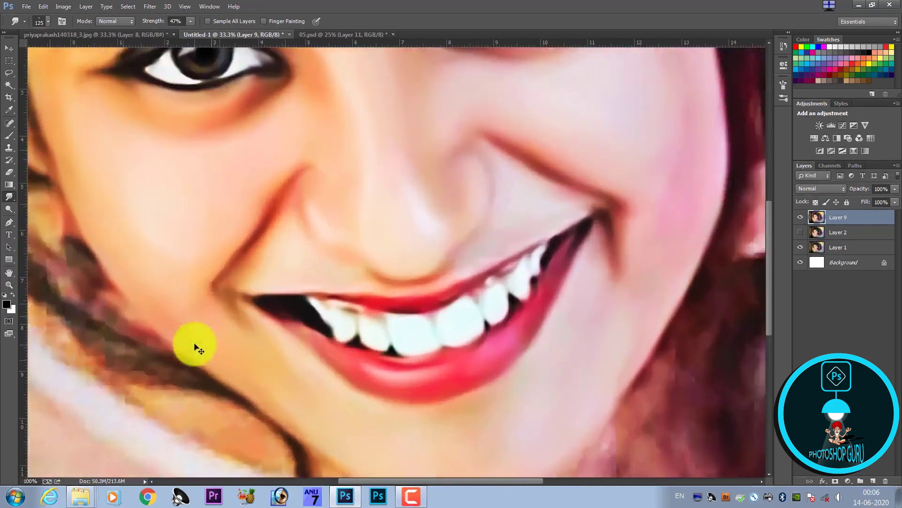
key("ctrl+plus")
mouse_move(191, 342)
left_mouse_down()
mouse_move(296, 292)
mouse_move(338, 328)
left_mouse_up()
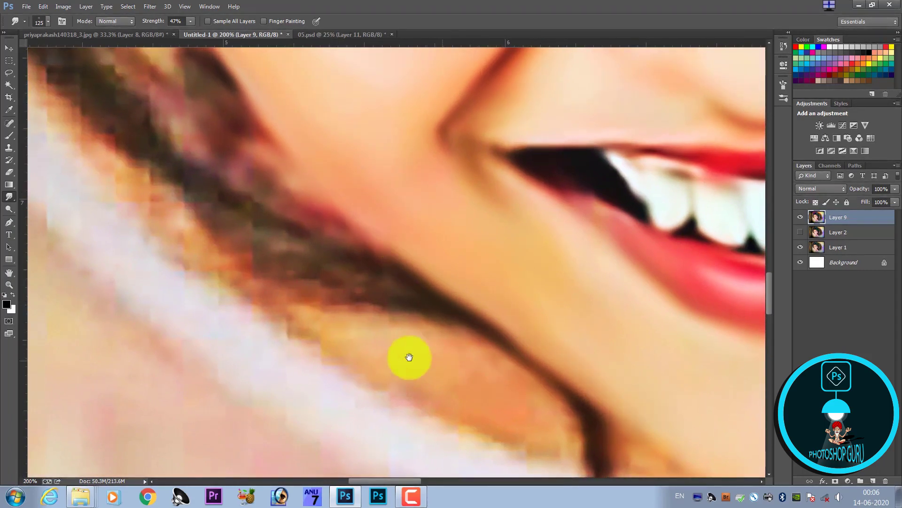
left_click_drag(448, 362, 551, 372)
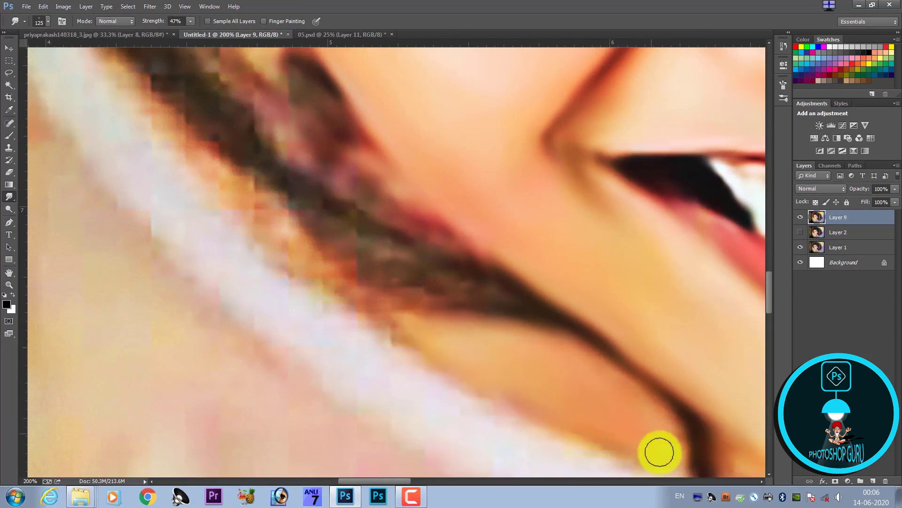
left_click_drag(451, 342, 574, 444)
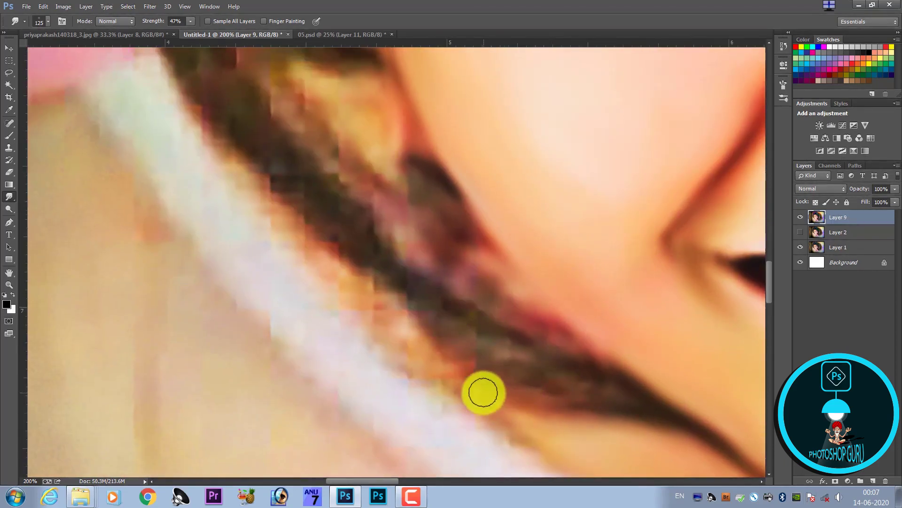
key("bracketleft")
key("bracketleft")
key("bracketleft")
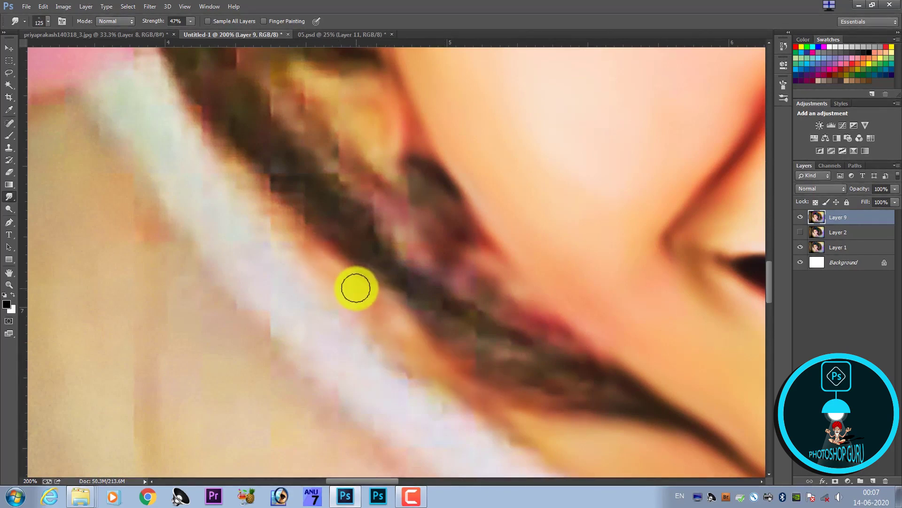
key("bracketright")
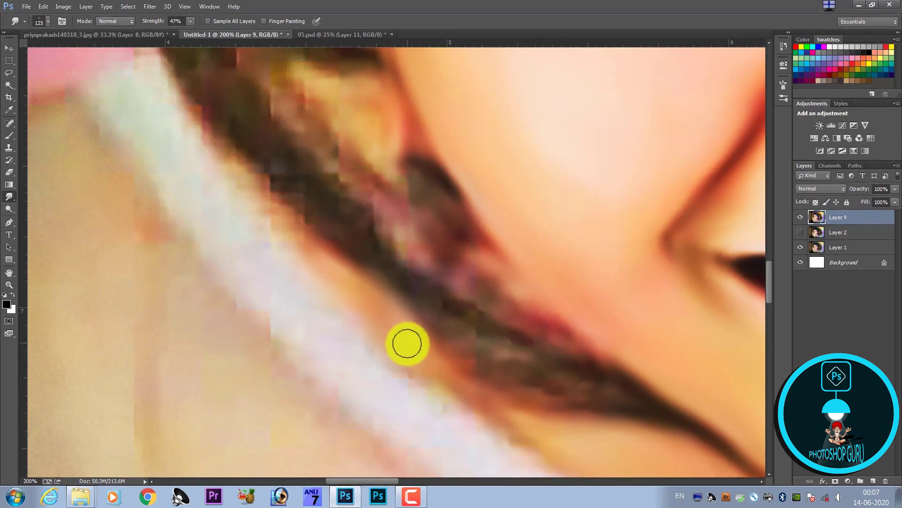
key("bracketleft")
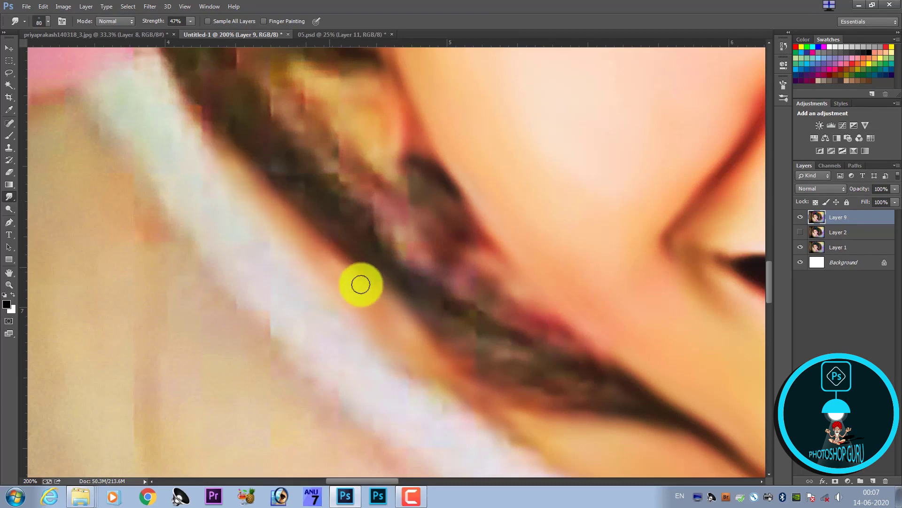
key("bracketright")
Smear the dark hair edge along the ear into the pale neck
left_click_drag(361, 132, 369, 276)
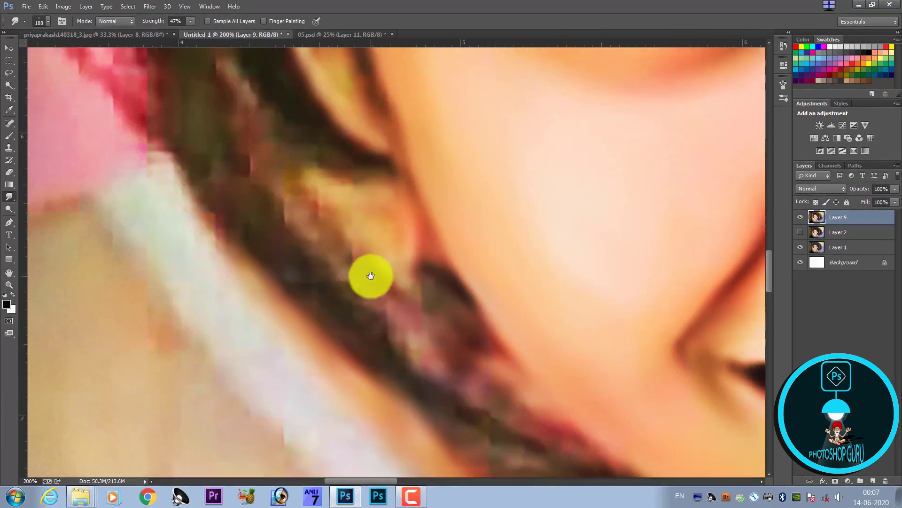
key("bracketright")
mouse_move(326, 190)
left_mouse_down()
mouse_move(402, 274)
mouse_move(348, 268)
mouse_move(272, 181)
mouse_move(307, 260)
mouse_move(344, 277)
mouse_move(379, 312)
mouse_move(380, 329)
mouse_move(237, 219)
mouse_move(185, 153)
mouse_move(168, 145)
mouse_move(150, 154)
left_mouse_up()
key("bracketleft")
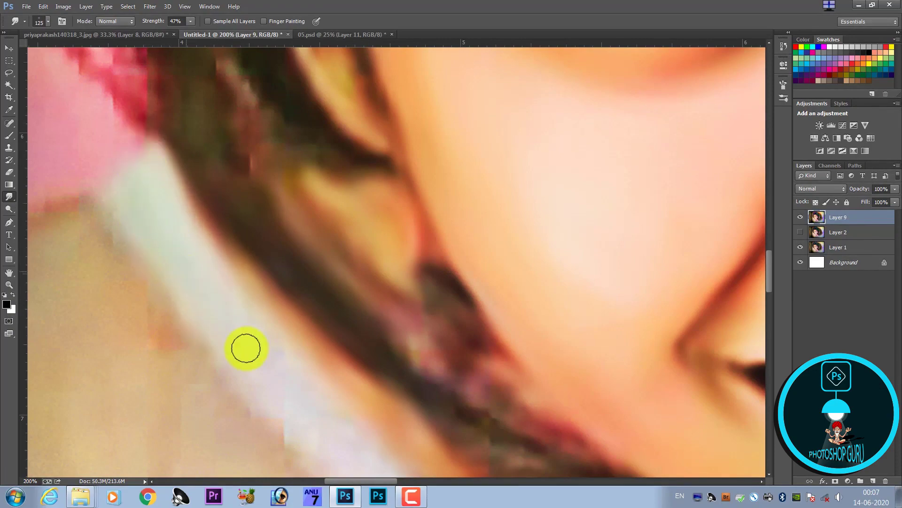
scroll(272, 368, "down", 1)
scroll(273, 343, "down", 1)
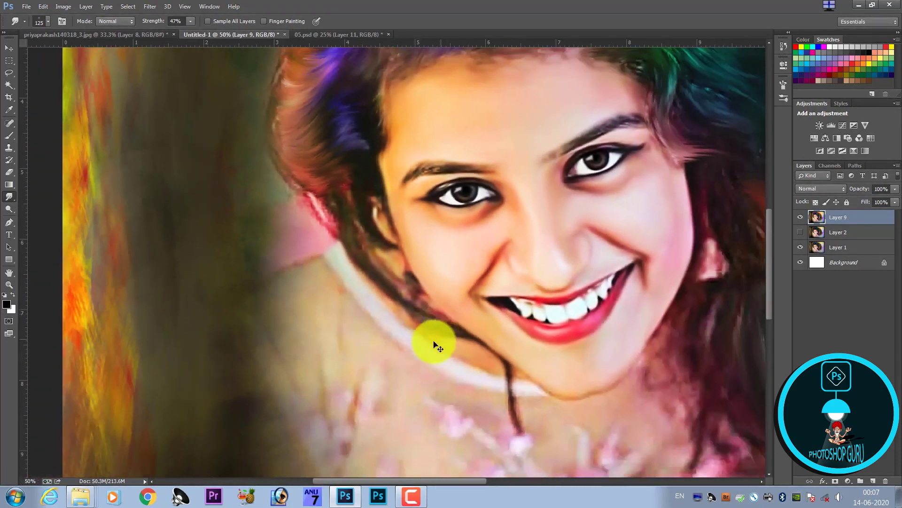
Zoom in and pan to the mouth area with a larger smudge brush
scroll(369, 329, "up", 2)
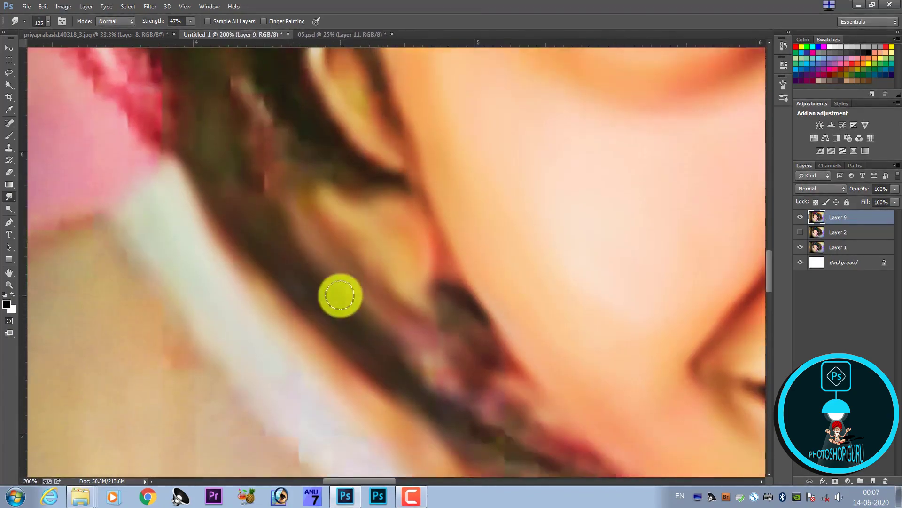
scroll(337, 296, "down", 1)
scroll(324, 322, "down", 1)
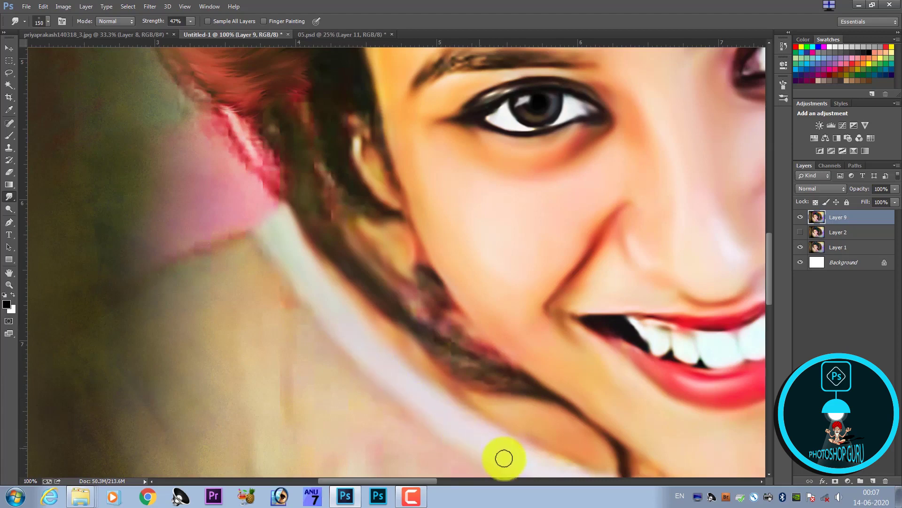
left_click_drag(463, 404, 343, 297)
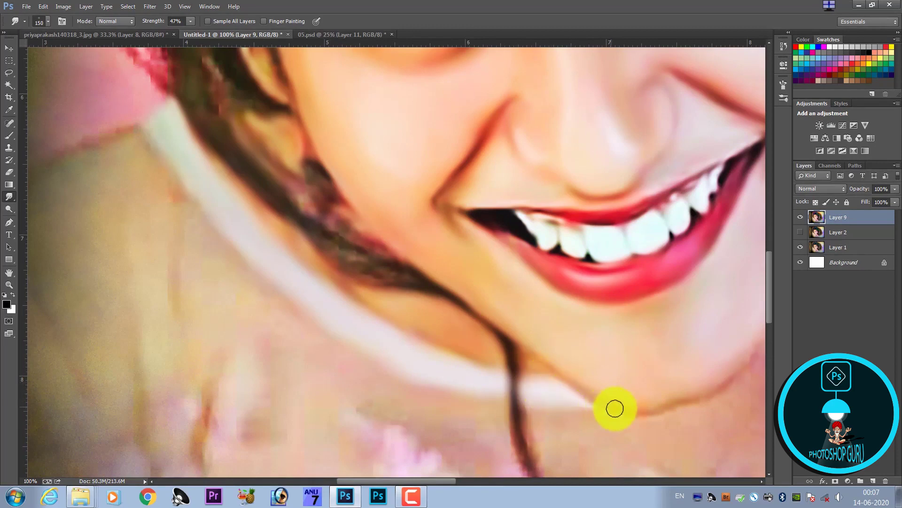
left_click_drag(528, 409, 421, 310)
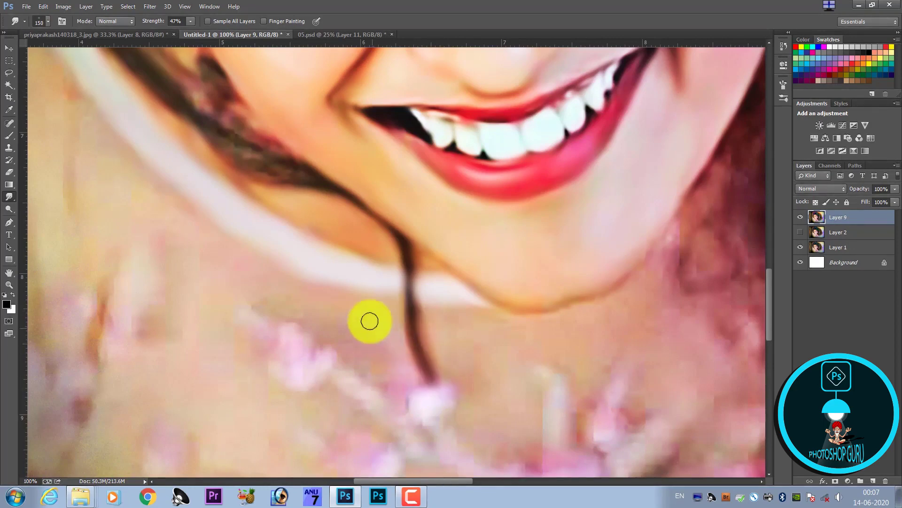
key("bracketright")
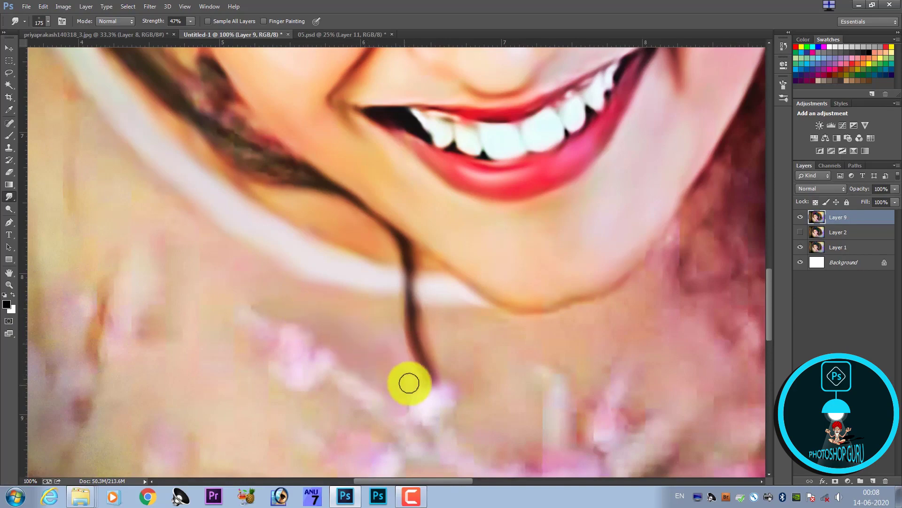
Smooth the hair strand curving along the cheek beside the smile
scroll(408, 376, "down", 3)
scroll(298, 282, "down", 2)
scroll(328, 226, "up", 4)
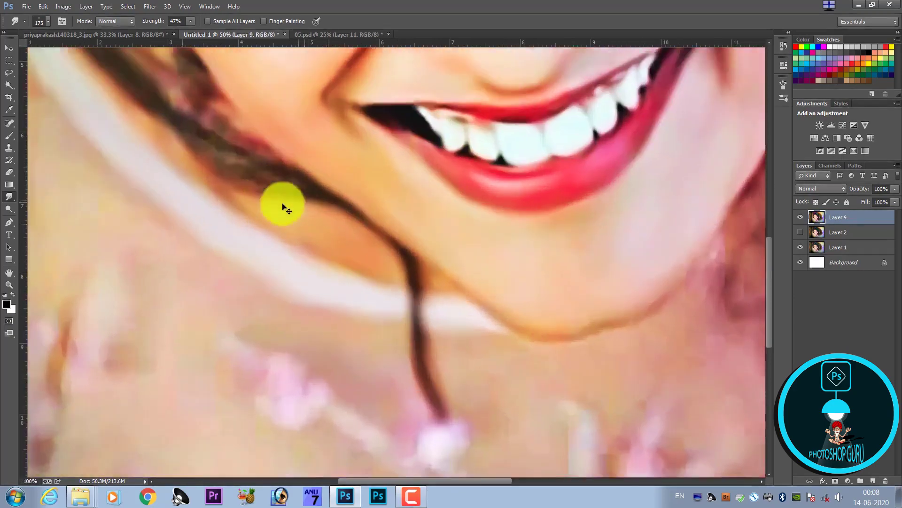
scroll(282, 201, "up", 3)
scroll(362, 401, "up", 4)
scroll(361, 358, "left", 3)
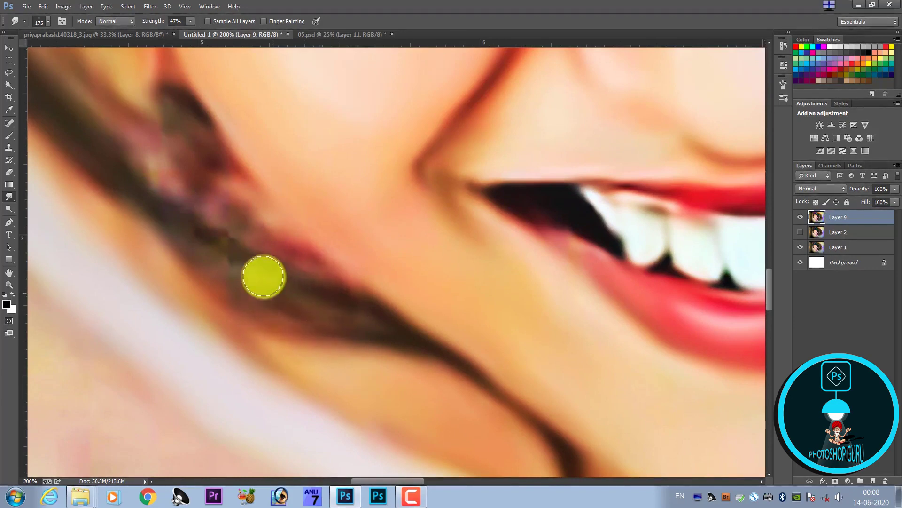
key("bracketleft")
key("bracketleft")
key("bracketleft")
mouse_move(182, 202)
left_mouse_down()
mouse_move(168, 194)
mouse_move(173, 207)
mouse_move(162, 169)
mouse_move(238, 214)
mouse_move(223, 180)
mouse_move(236, 188)
mouse_move(169, 80)
mouse_move(208, 138)
mouse_move(226, 216)
mouse_move(371, 302)
mouse_move(314, 280)
mouse_move(354, 274)
mouse_move(347, 251)
mouse_move(363, 306)
left_mouse_up()
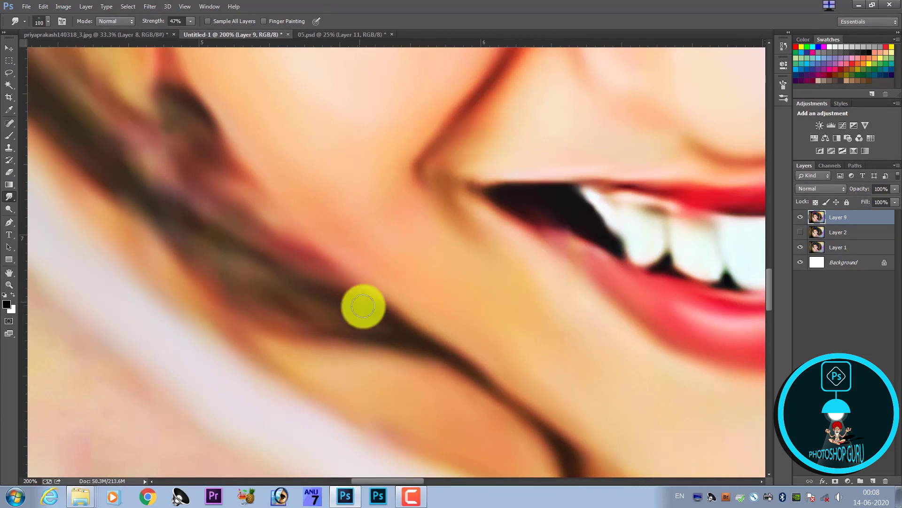
key("ctrl+minus")
key("ctrl+minus")
key("ctrl+minus")
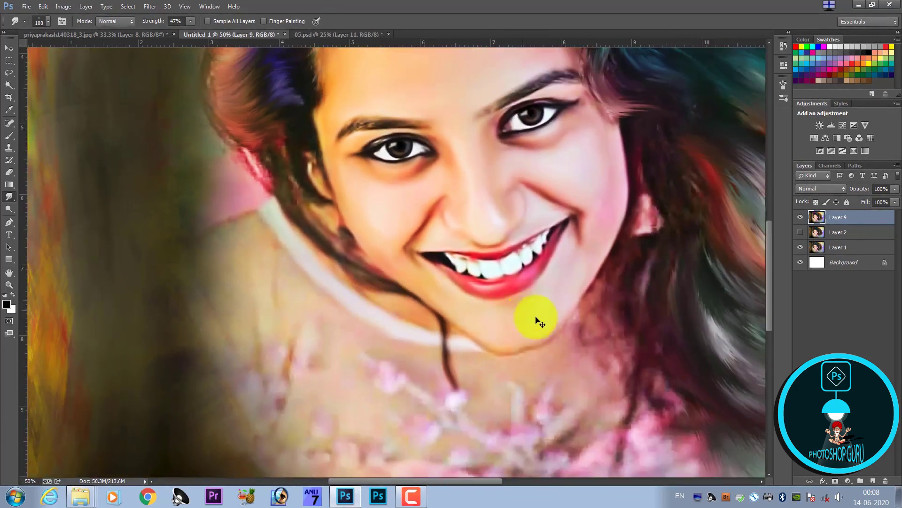
Zoom in on the neck and smear its colour upward in two streaks
left_click_drag(300, 303, 329, 273)
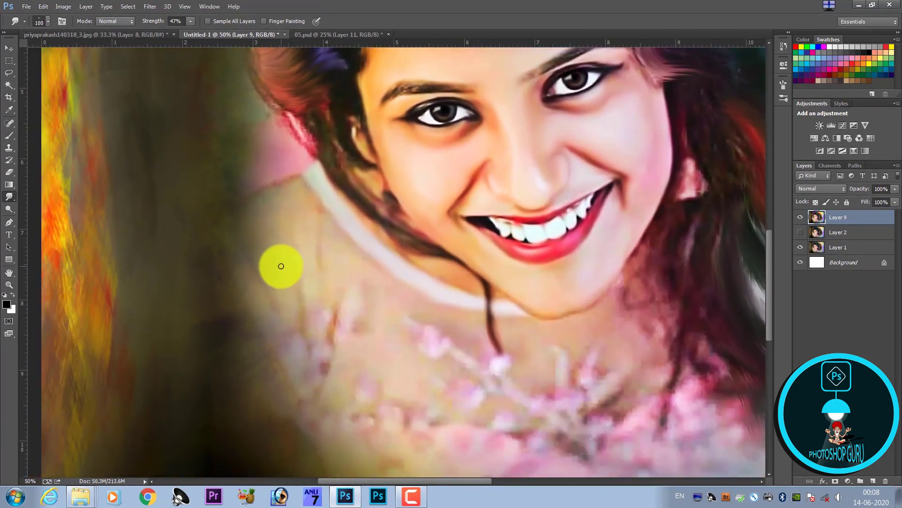
key("ctrl+plus")
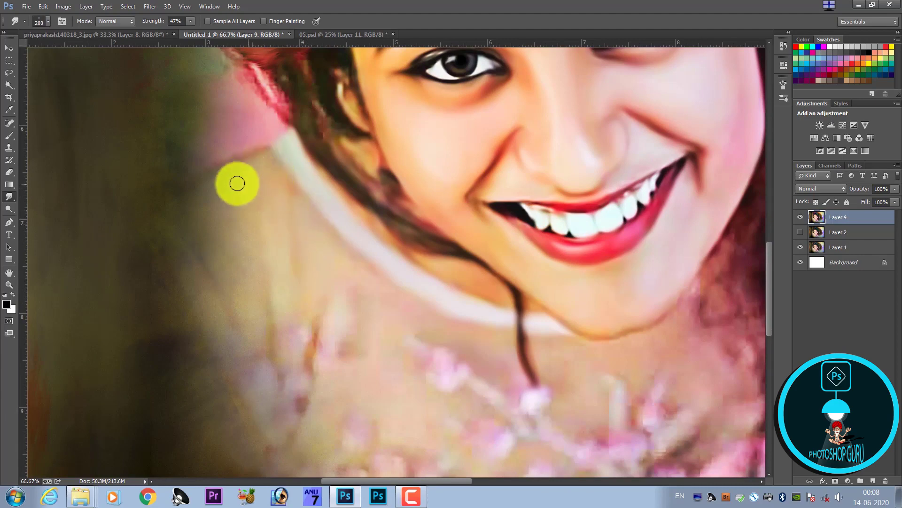
key("bracketright")
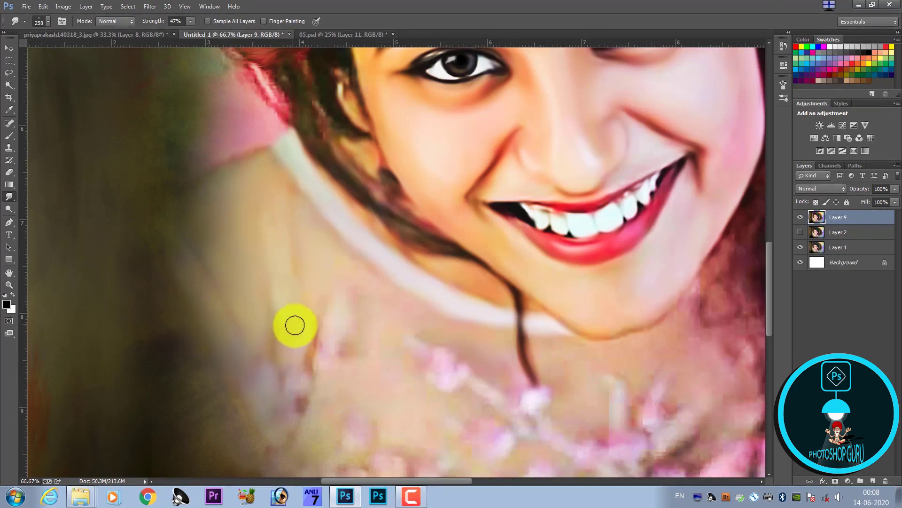
left_click_drag(299, 342, 334, 312)
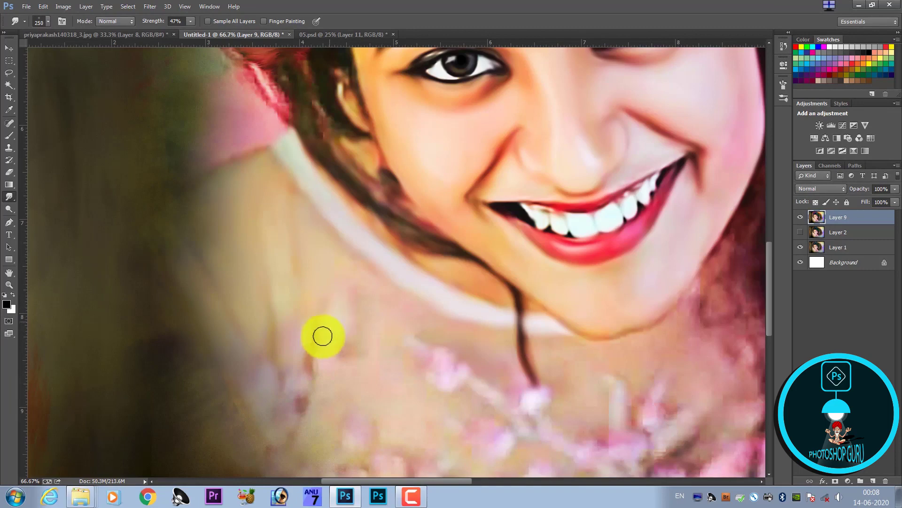
left_click_drag(312, 351, 309, 270)
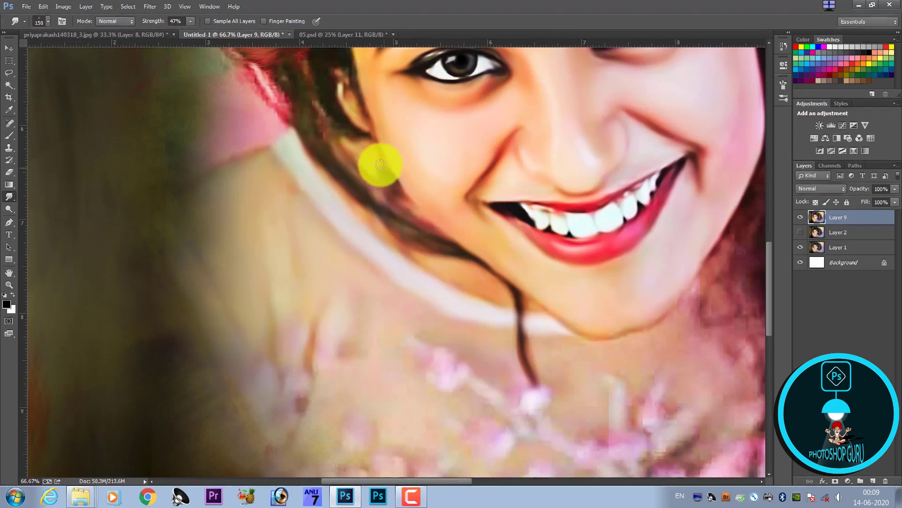
Smear the pink edge beside the neck upward with a larger brush
key("bracketleft")
key("bracketleft")
key("bracketleft")
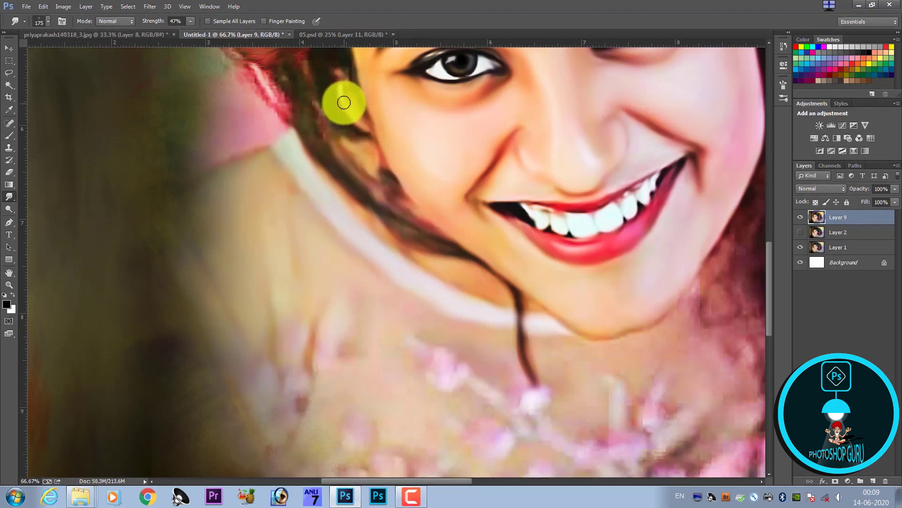
key("bracketright")
key("bracketright")
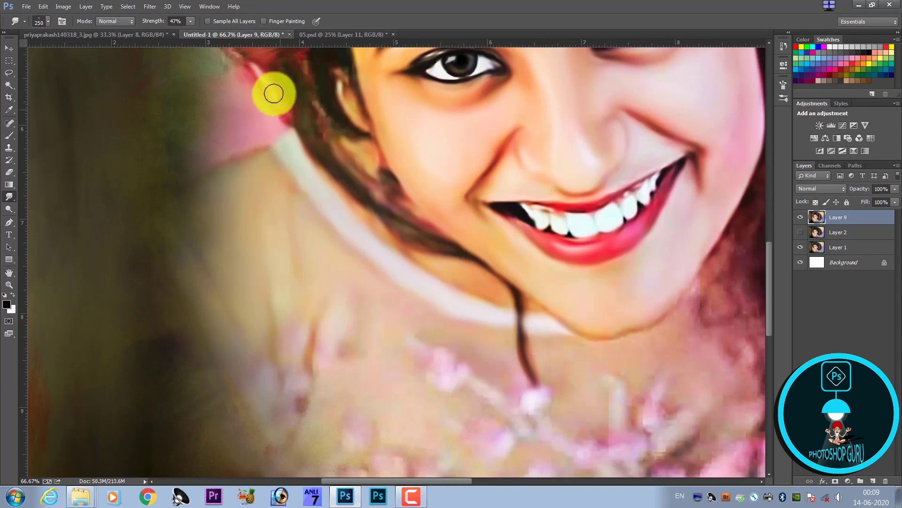
key("bracketright")
mouse_move(221, 124)
left_mouse_down()
mouse_move(215, 107)
mouse_move(227, 79)
mouse_move(293, 243)
left_mouse_up()
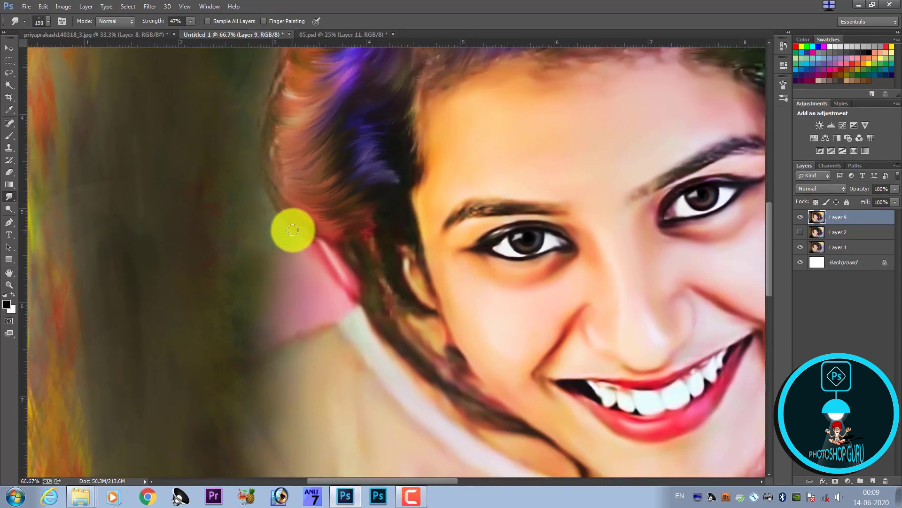
key("bracketright")
key("bracketright")
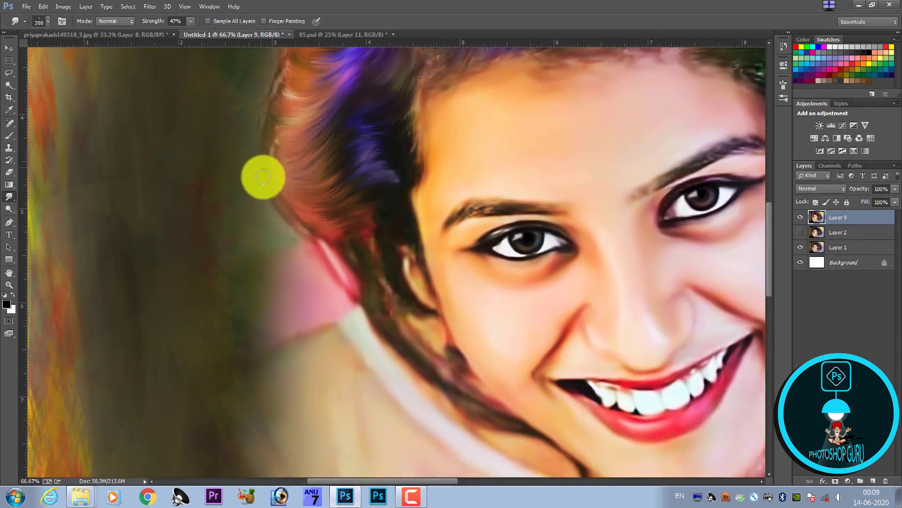
key("bracketright")
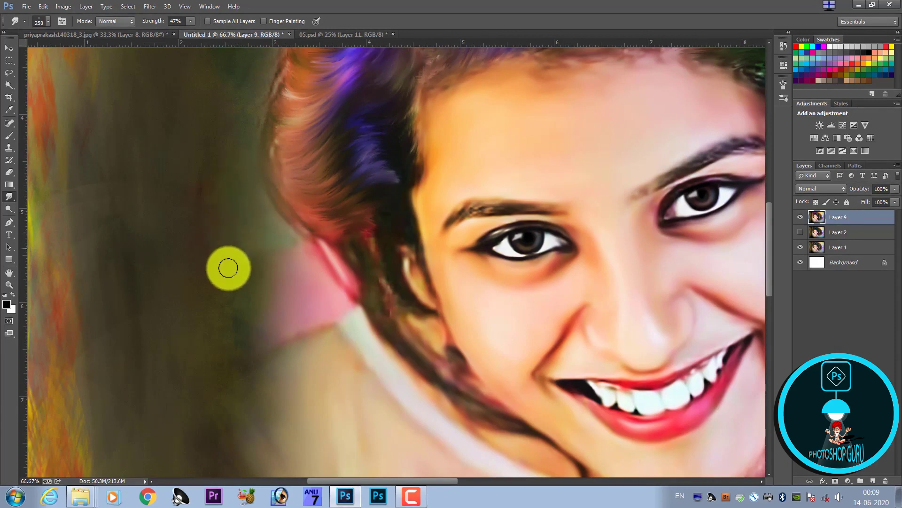
key("ctrl+minus")
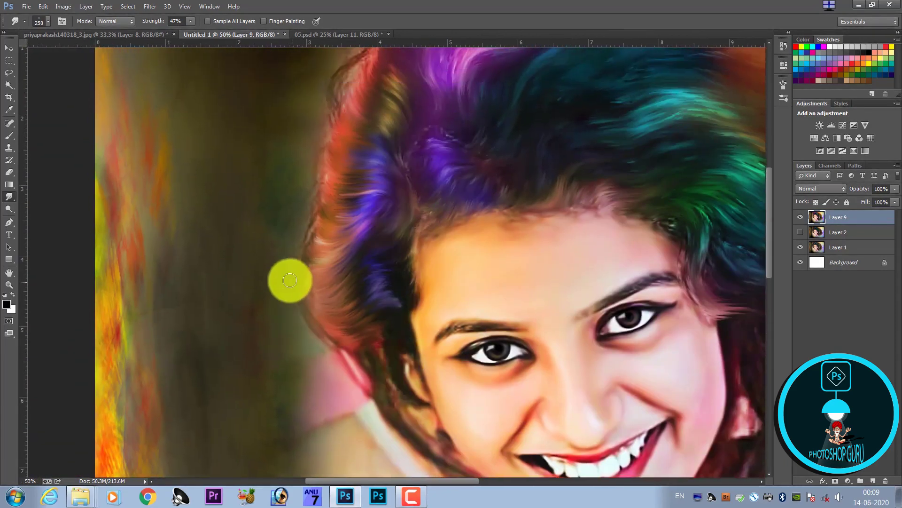
Smudge the hairline, top-of-head edge and temple hair into soft strands, then enlarge the brush to 500
mouse_move(290, 280)
left_mouse_down()
mouse_move(311, 179)
mouse_move(313, 260)
mouse_move(322, 272)
left_mouse_up()
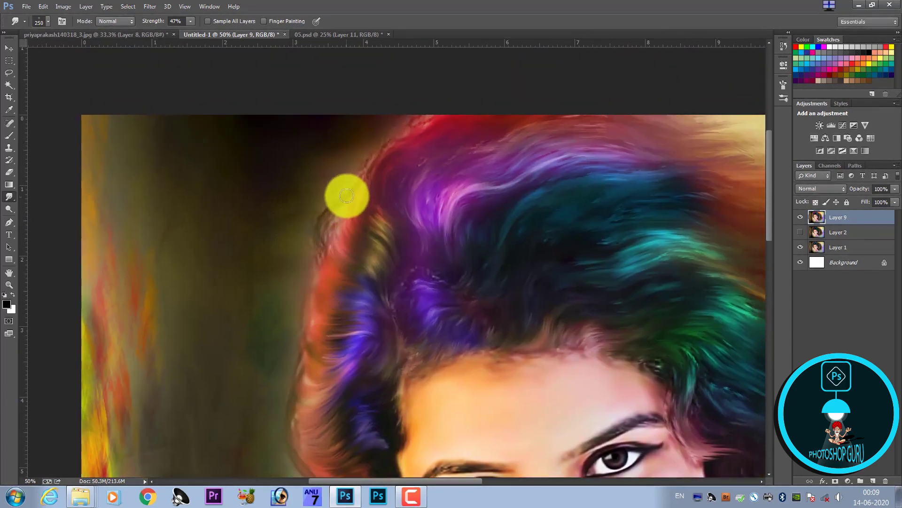
mouse_move(332, 215)
left_mouse_down()
mouse_move(336, 202)
mouse_move(329, 235)
mouse_move(381, 147)
mouse_move(445, 98)
mouse_move(451, 173)
mouse_move(461, 186)
mouse_move(437, 161)
mouse_move(435, 151)
mouse_move(494, 143)
mouse_move(493, 177)
mouse_move(433, 181)
mouse_move(407, 238)
mouse_move(380, 238)
mouse_move(419, 236)
mouse_move(423, 266)
mouse_move(443, 262)
mouse_move(447, 280)
mouse_move(483, 252)
mouse_move(478, 284)
mouse_move(564, 296)
mouse_move(553, 305)
mouse_move(434, 249)
left_mouse_up()
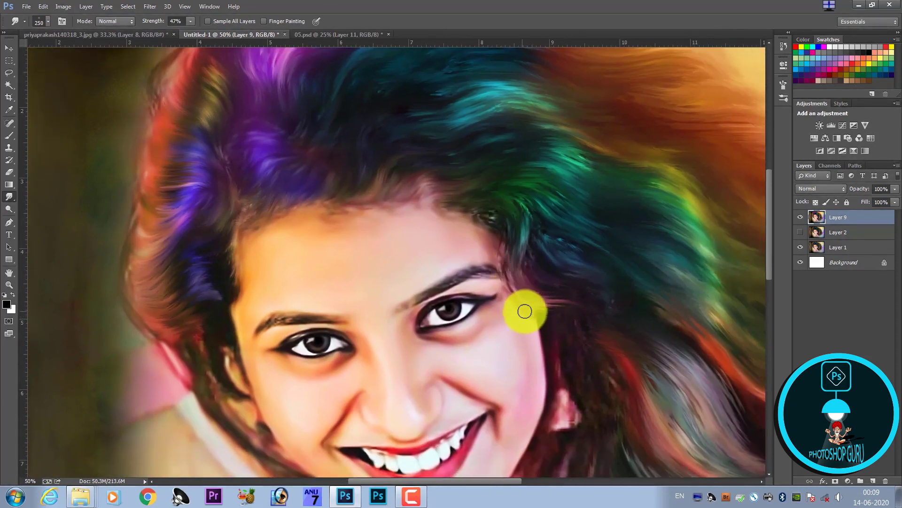
mouse_move(522, 306)
left_mouse_down()
mouse_move(514, 266)
mouse_move(545, 301)
mouse_move(520, 327)
mouse_move(481, 292)
mouse_move(440, 287)
mouse_move(373, 359)
mouse_move(356, 314)
mouse_move(316, 336)
mouse_move(363, 254)
mouse_move(260, 275)
mouse_move(202, 245)
mouse_move(262, 343)
mouse_move(302, 284)
mouse_move(312, 246)
mouse_move(301, 255)
left_mouse_up()
key("bracketright")
key("bracketright")
key("bracketright")
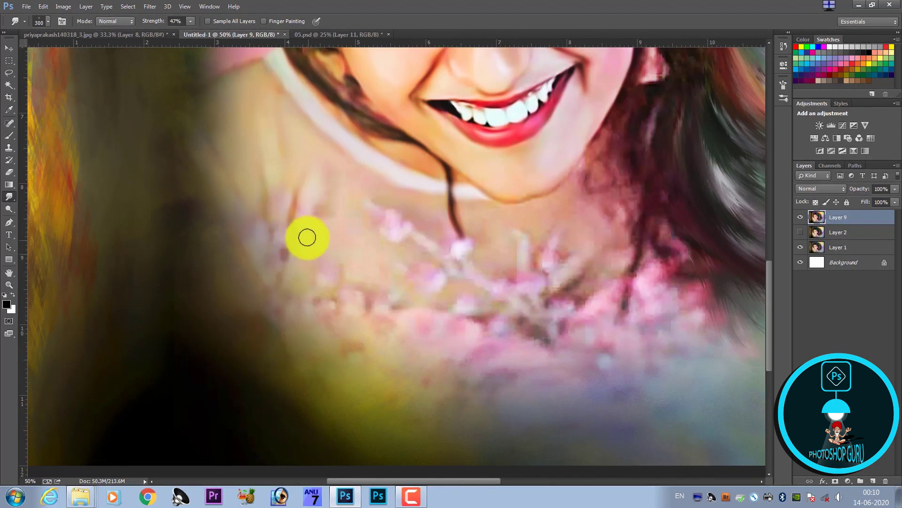
Smear the paint across the neck and along the chin line, then slightly shrink the brush
mouse_move(294, 219)
left_mouse_down()
mouse_move(291, 282)
mouse_move(318, 244)
mouse_move(356, 215)
mouse_move(383, 249)
mouse_move(459, 218)
mouse_move(483, 246)
mouse_move(477, 213)
mouse_move(508, 211)
left_mouse_up()
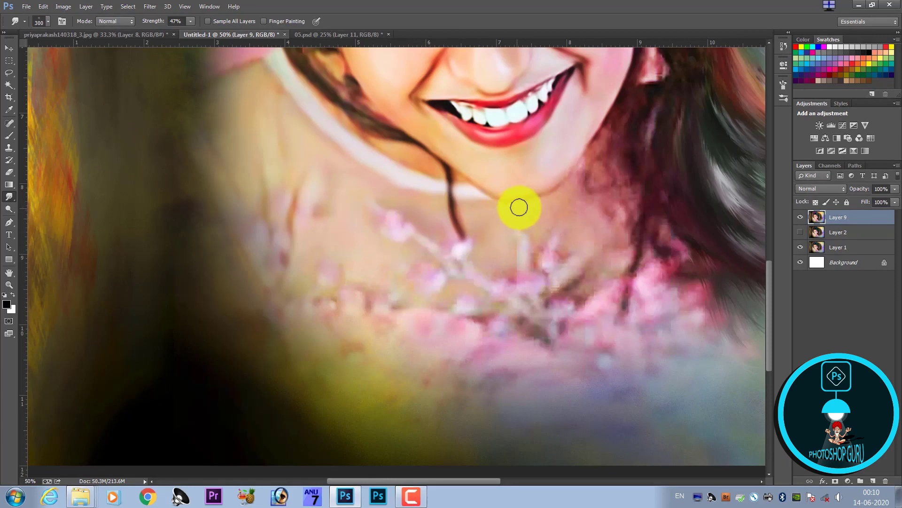
mouse_move(500, 198)
left_mouse_down()
mouse_move(535, 207)
mouse_move(562, 195)
mouse_move(584, 159)
mouse_move(484, 181)
mouse_move(347, 322)
mouse_move(268, 336)
mouse_move(348, 302)
mouse_move(368, 282)
left_mouse_up()
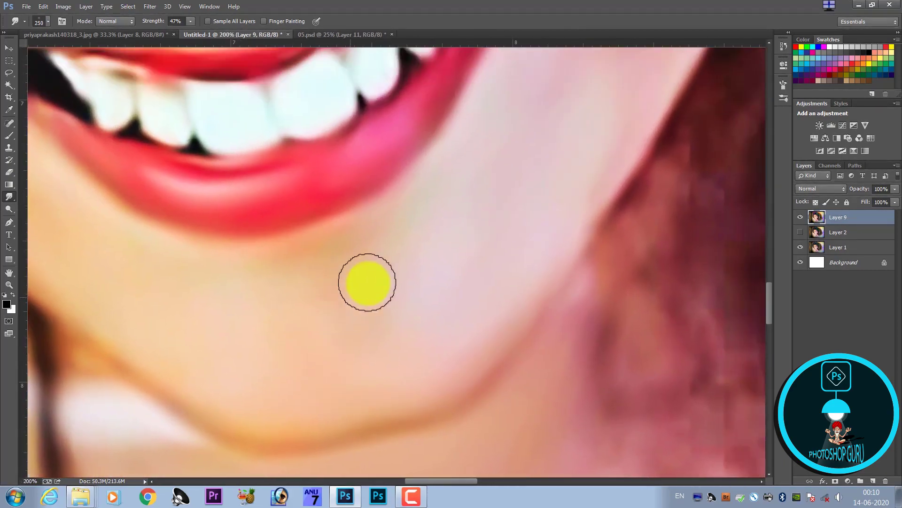
key("bracketleft")
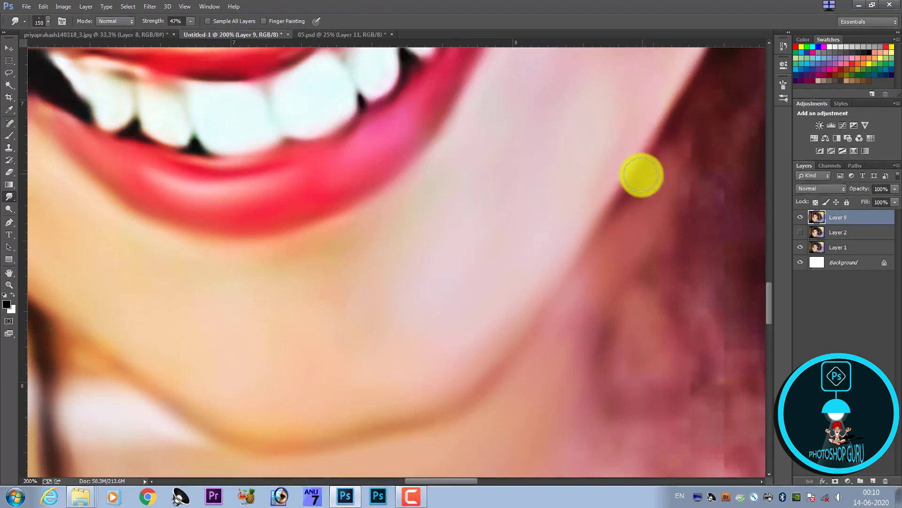
Smooth the light streak on the neck below the chin, then zoom out to the whole face
key("ctrl+minus")
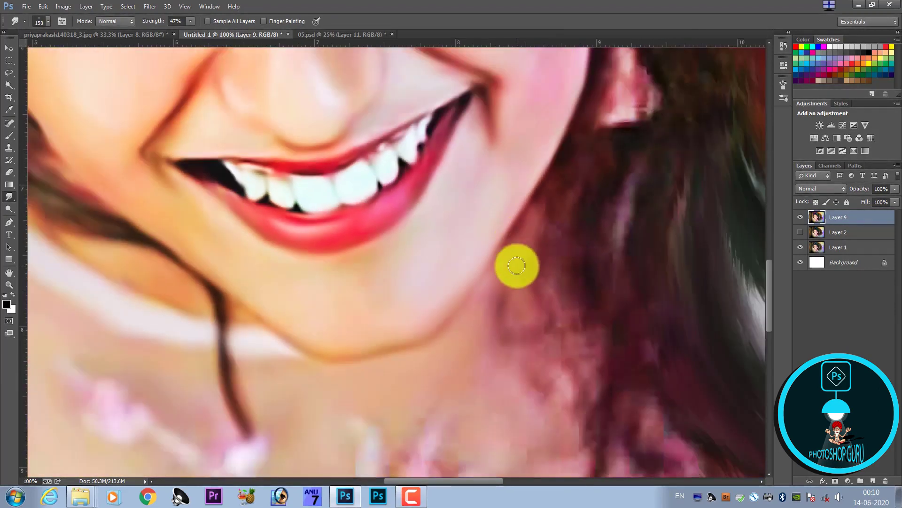
mouse_move(516, 266)
left_mouse_down()
mouse_move(462, 287)
mouse_move(430, 268)
mouse_move(431, 276)
left_mouse_up()
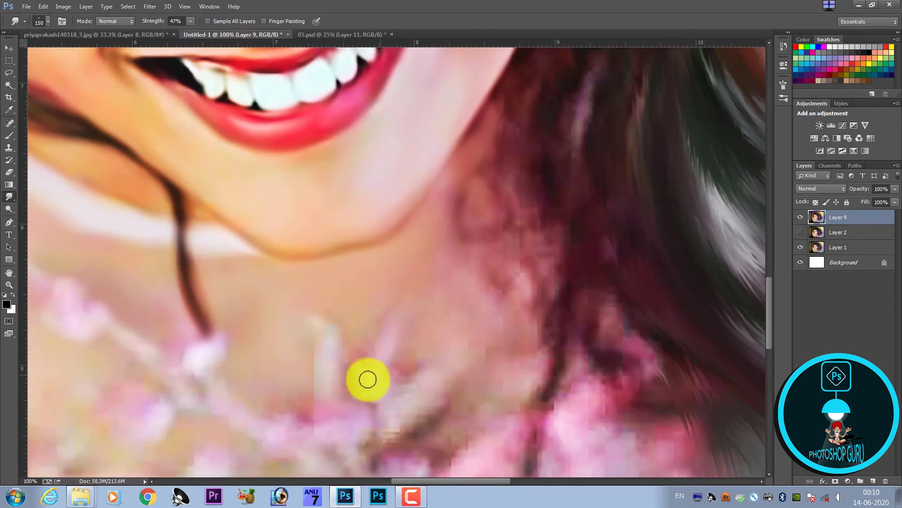
mouse_move(367, 379)
left_mouse_down()
mouse_move(316, 346)
mouse_move(325, 359)
mouse_move(312, 365)
mouse_move(319, 381)
mouse_move(308, 396)
mouse_move(278, 379)
mouse_move(354, 304)
mouse_move(298, 300)
mouse_move(157, 190)
mouse_move(264, 270)
mouse_move(319, 332)
mouse_move(304, 318)
mouse_move(342, 337)
mouse_move(455, 357)
mouse_move(563, 322)
mouse_move(509, 292)
mouse_move(495, 310)
mouse_move(501, 320)
left_mouse_up()
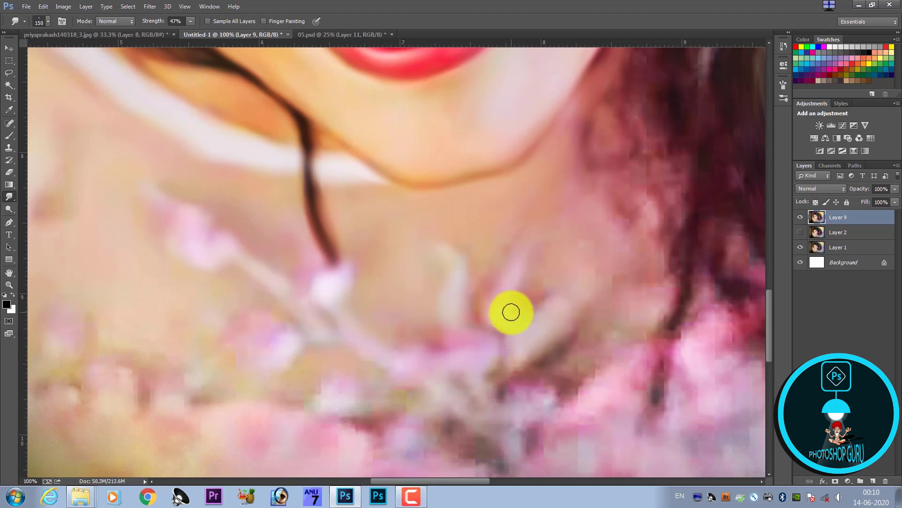
key("ctrl+minus")
key("ctrl+minus")
key("ctrl+minus")
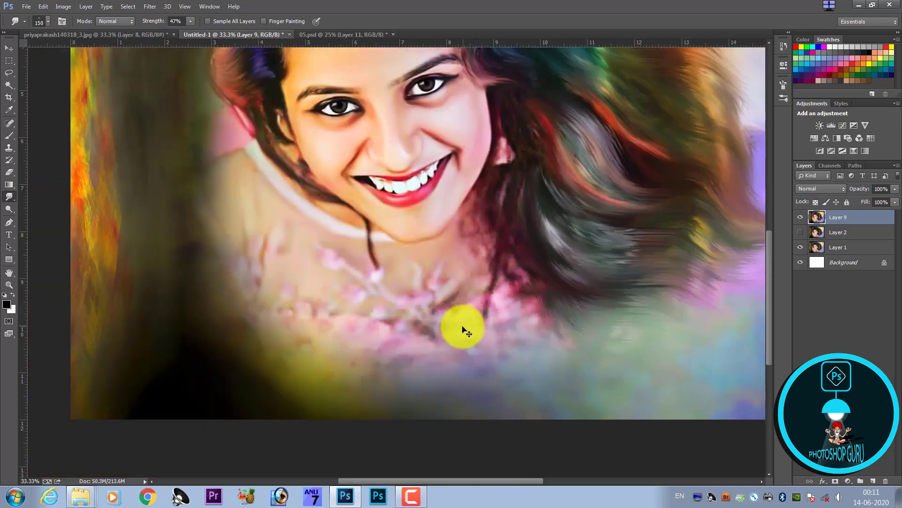
Blend the brown, white and pink patches below the neck into a soft blur, then enlarge the brush
scroll(324, 348, "up", 1)
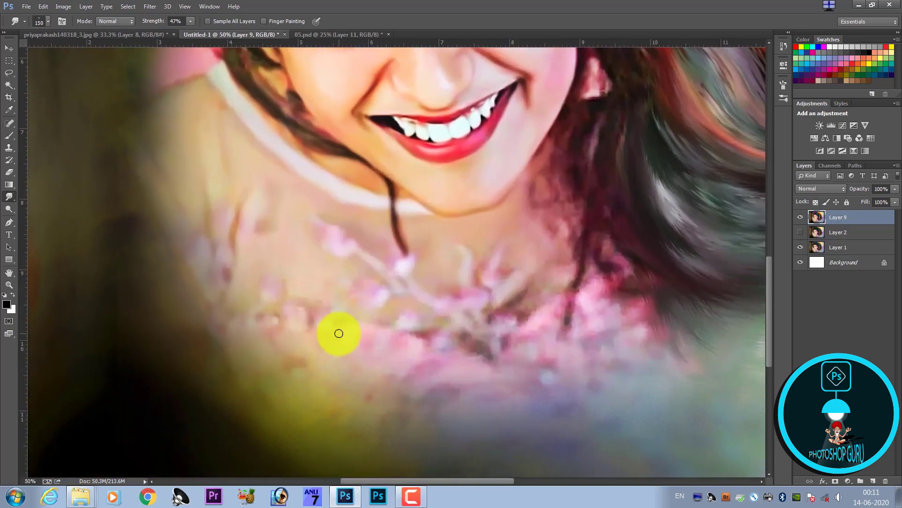
scroll(296, 322, "up", 1)
scroll(244, 346, "up", 1)
scroll(411, 282, "up", 1)
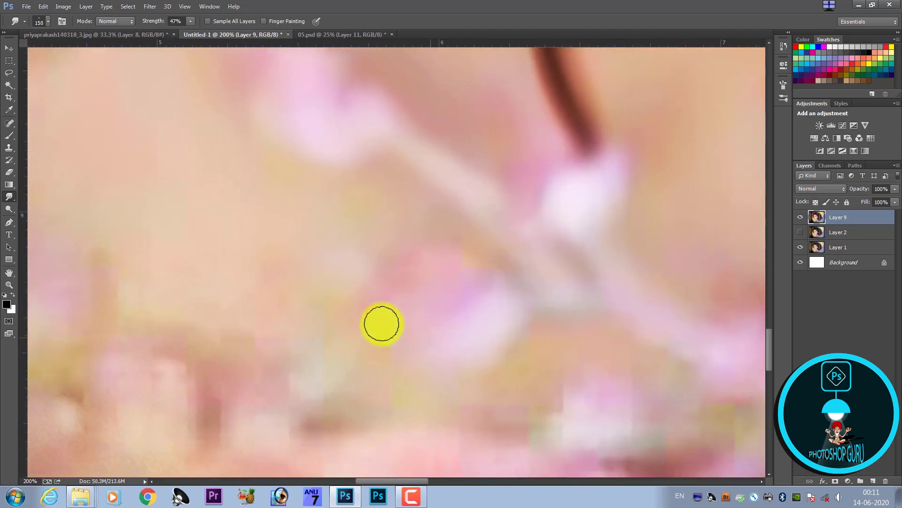
scroll(374, 325, "down", 2)
scroll(375, 324, "left", 5)
mouse_move(299, 283)
left_mouse_down()
mouse_move(272, 221)
mouse_move(266, 266)
mouse_move(280, 323)
mouse_move(220, 343)
left_mouse_up()
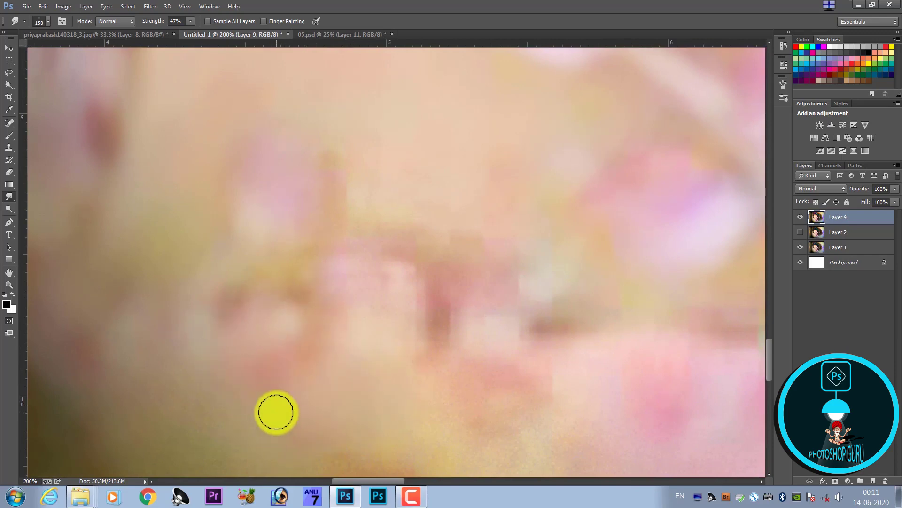
scroll(275, 412, "down", 2)
scroll(282, 414, "down", 1)
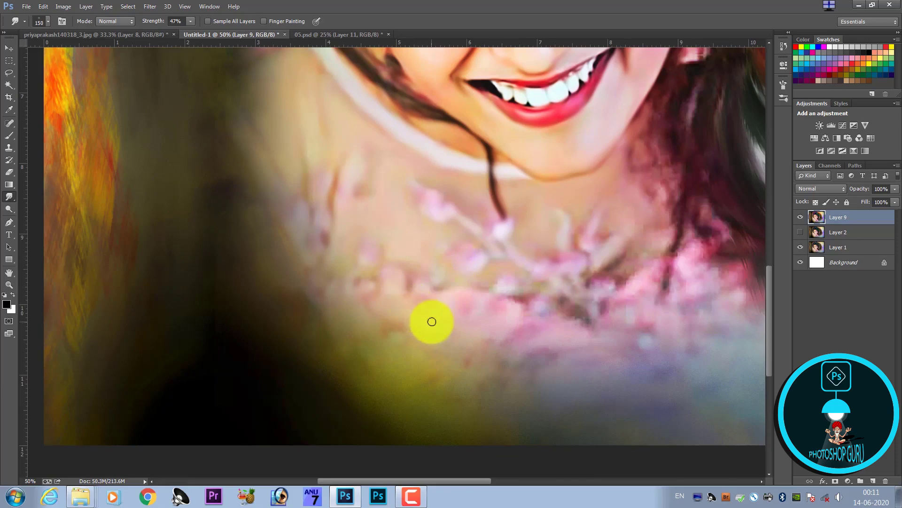
key("bracketright")
key("bracketright")
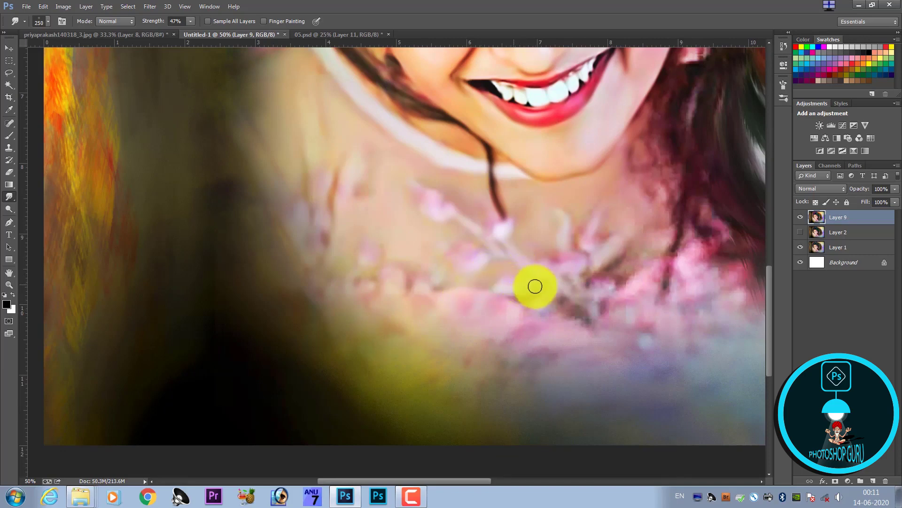
key("bracketright")
key("bracketright")
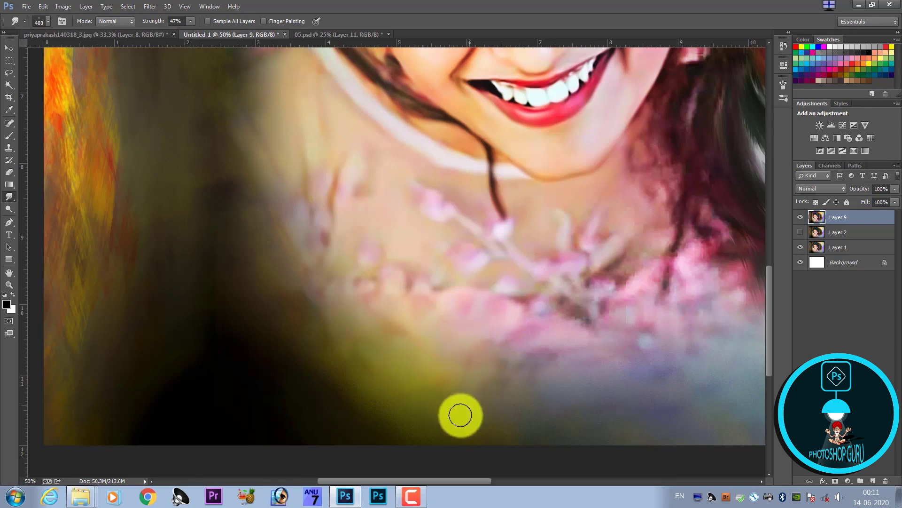
scroll(455, 402, "down", 3)
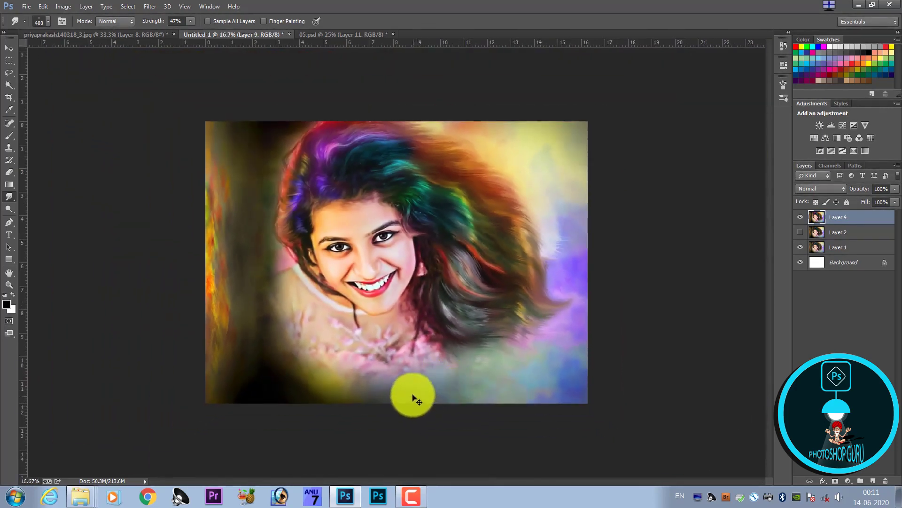
Smear the rainbow hair's top-edge strands into the yellow background with the Smudge tool
scroll(413, 399, "up", 1)
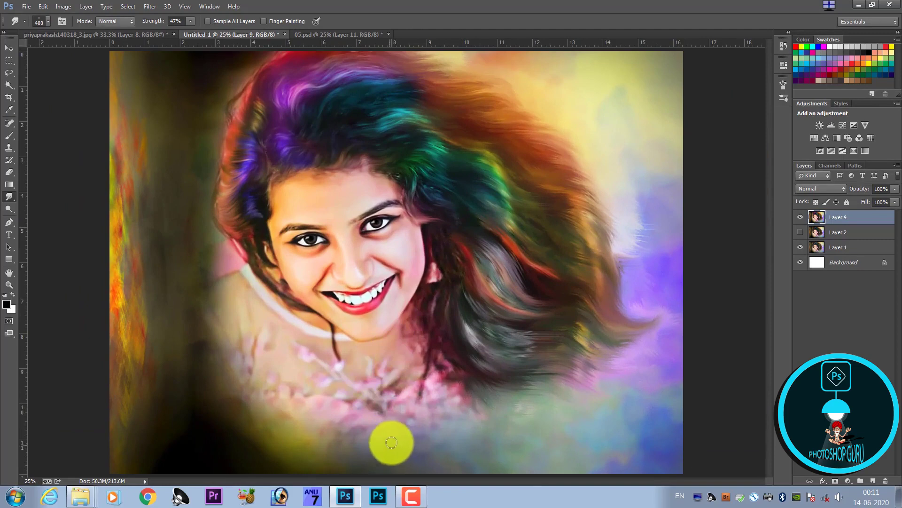
scroll(508, 403, "up", 1)
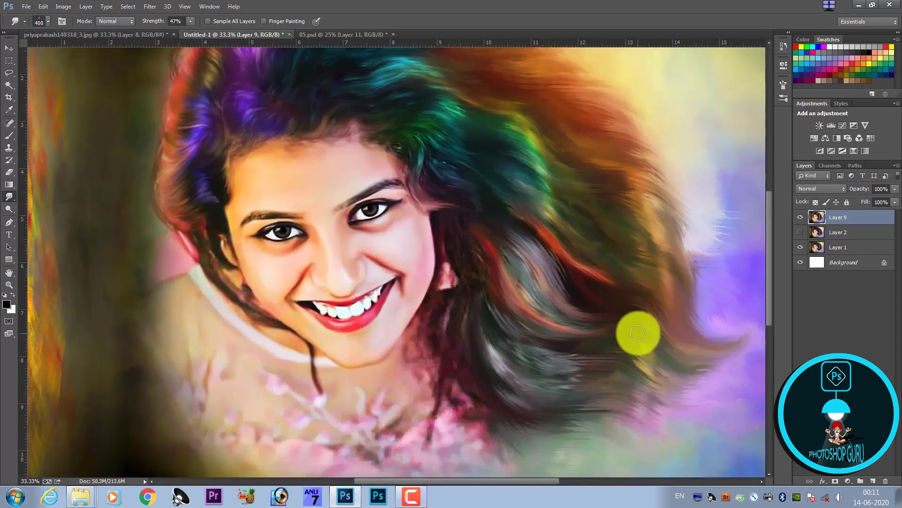
left_click_drag(637, 333, 497, 409)
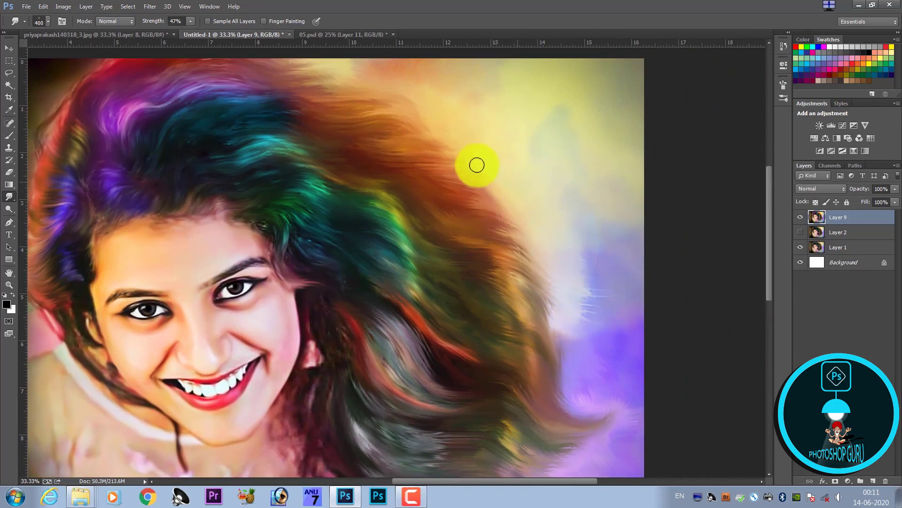
left_click_drag(462, 144, 506, 257)
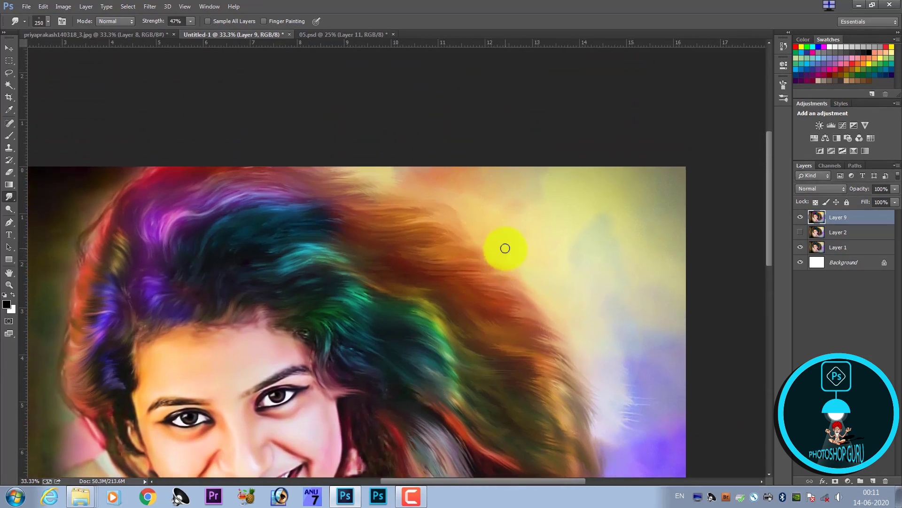
left_click_drag(474, 225, 411, 190)
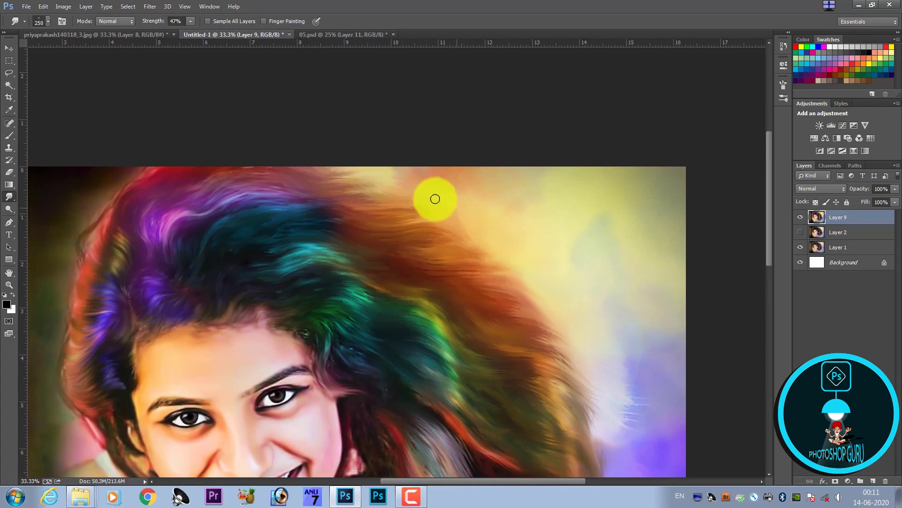
mouse_move(363, 170)
left_mouse_down()
mouse_move(343, 174)
mouse_move(386, 197)
mouse_move(362, 195)
mouse_move(382, 195)
left_mouse_up()
scroll(397, 199, "down", 2)
scroll(389, 221, "down", 2)
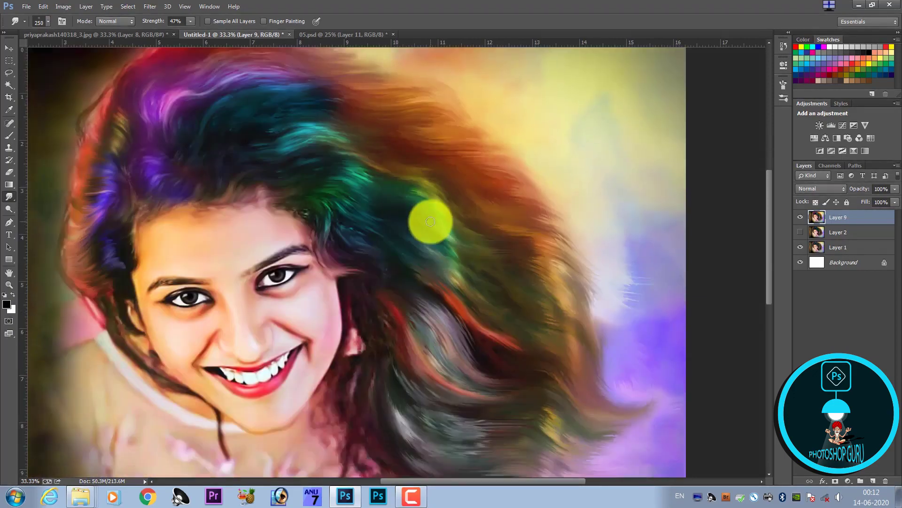
scroll(429, 216, "down", 2)
scroll(439, 214, "down", 4)
scroll(452, 220, "down", 1)
key("bracketleft")
key("bracketleft")
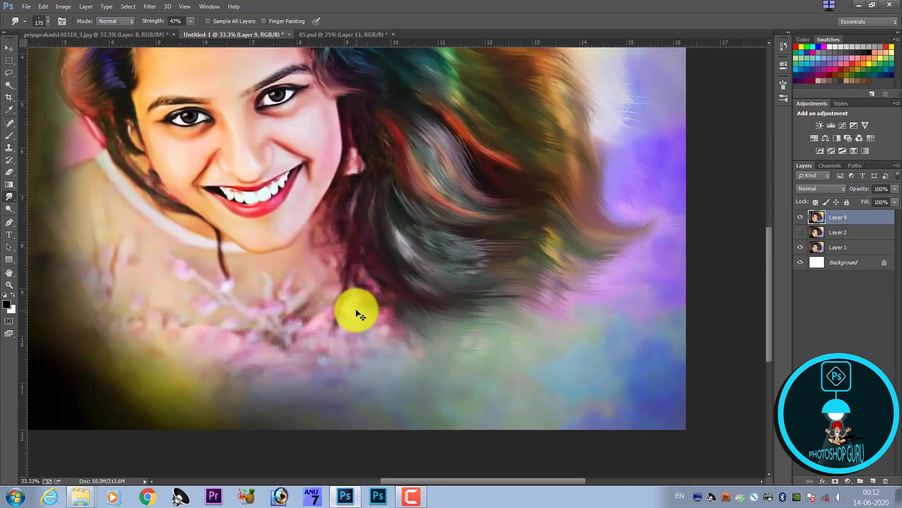
At 100% zoom with a 200 brush, blend the ear's pink into the nearby hair
scroll(358, 313, "up", 1)
scroll(302, 298, "up", 2)
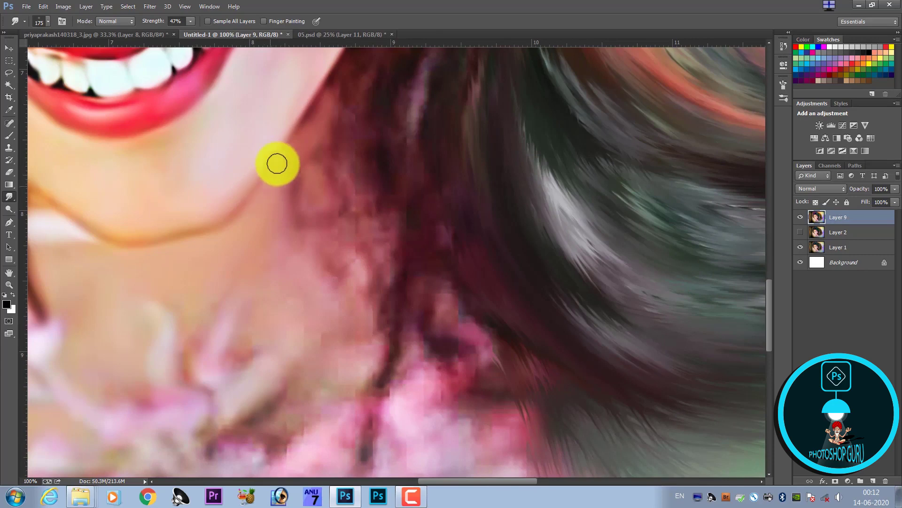
scroll(282, 183, "up", 3)
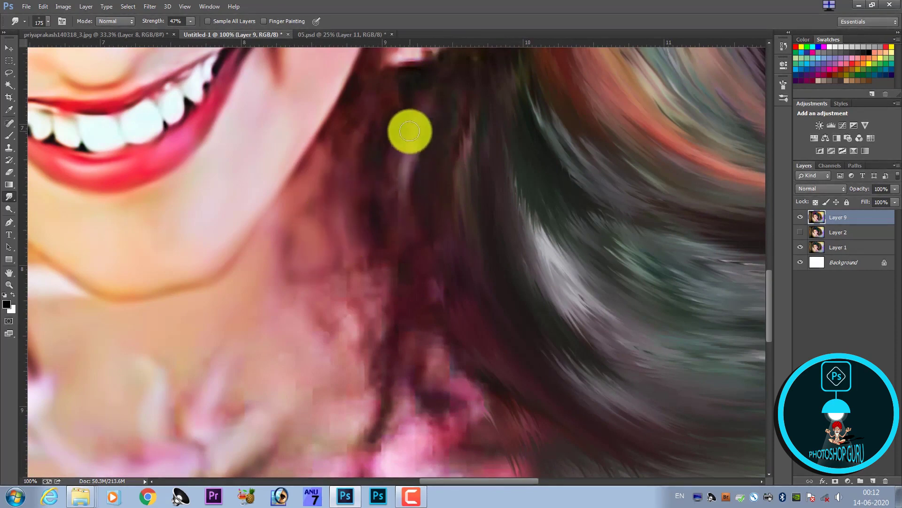
key("bracketright")
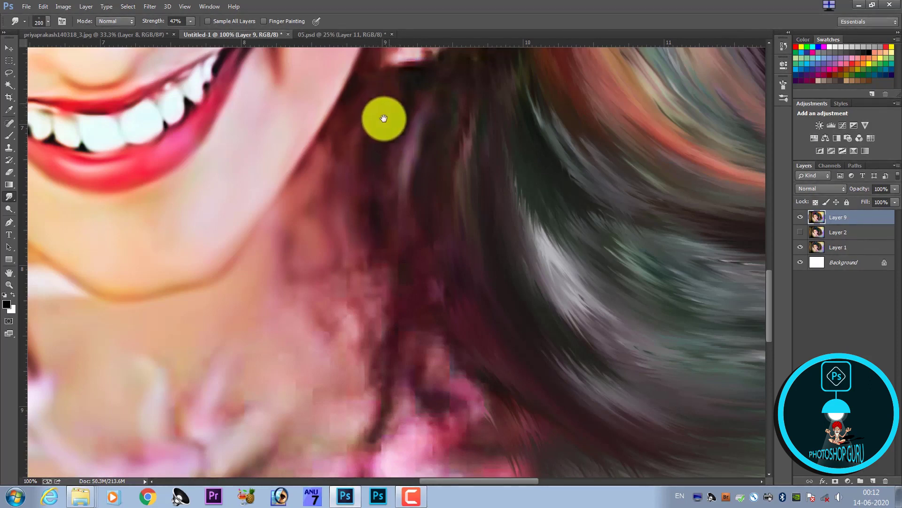
left_click_drag(384, 118, 336, 298)
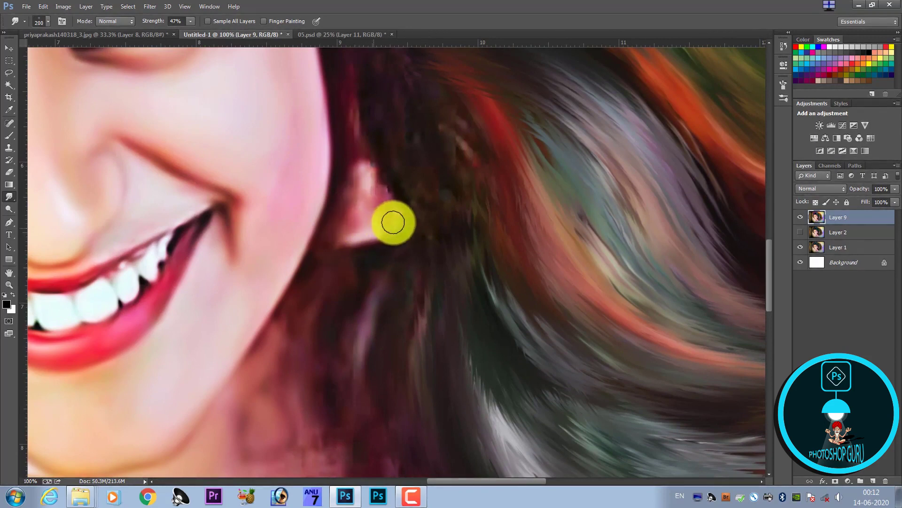
mouse_move(393, 223)
left_mouse_down()
mouse_move(356, 104)
mouse_move(409, 155)
mouse_move(468, 175)
mouse_move(456, 115)
mouse_move(466, 159)
mouse_move(441, 252)
mouse_move(421, 278)
mouse_move(423, 361)
left_mouse_up()
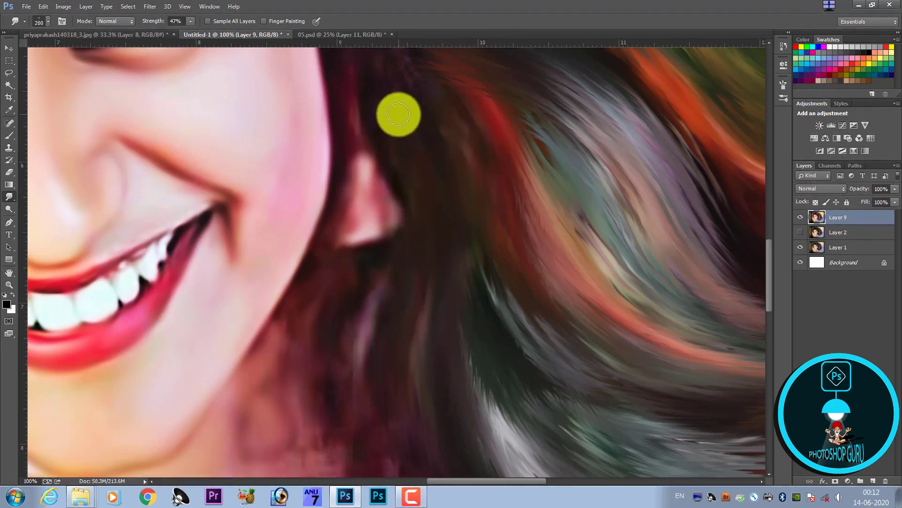
Soften the dark hair beside the cheek, then pan down to the neck and chest
mouse_move(398, 114)
left_mouse_down()
mouse_move(427, 353)
mouse_move(430, 342)
left_mouse_up()
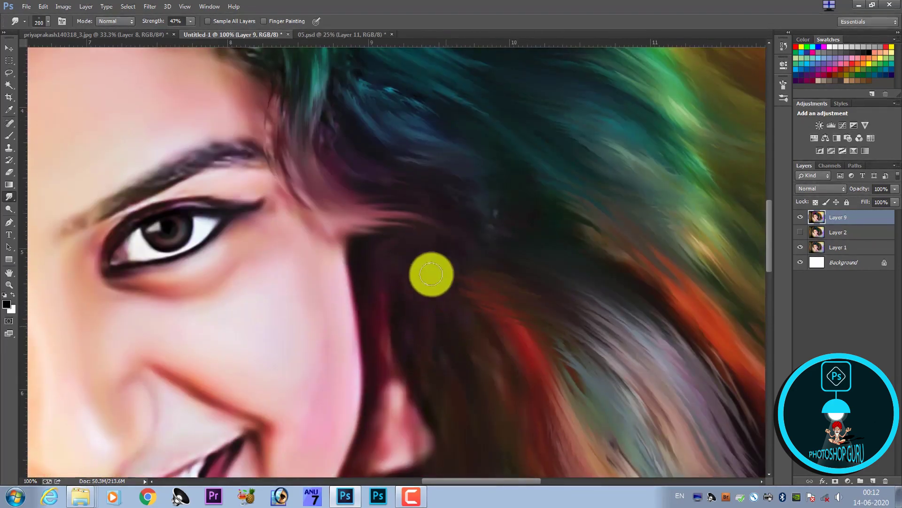
left_click_drag(431, 274, 439, 314)
left_click_drag(408, 256, 419, 336)
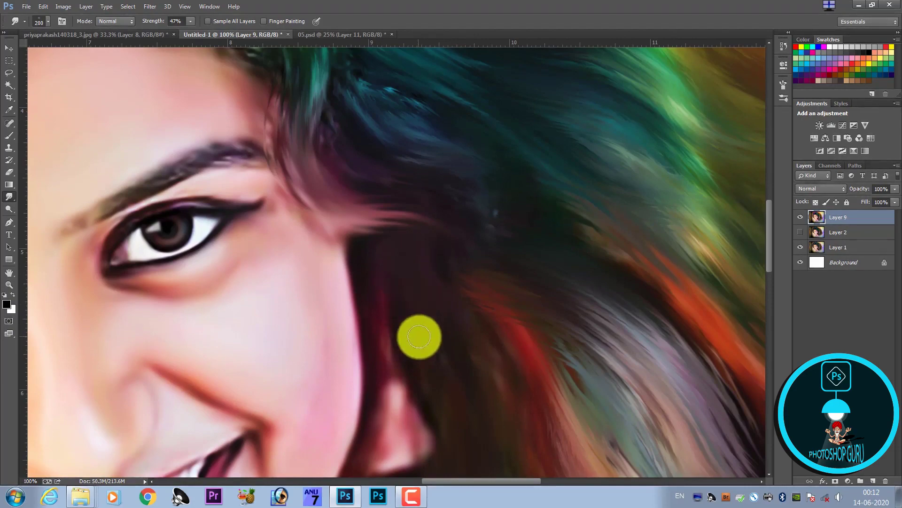
left_click_drag(409, 298, 443, 206)
left_click_drag(404, 413, 443, 249)
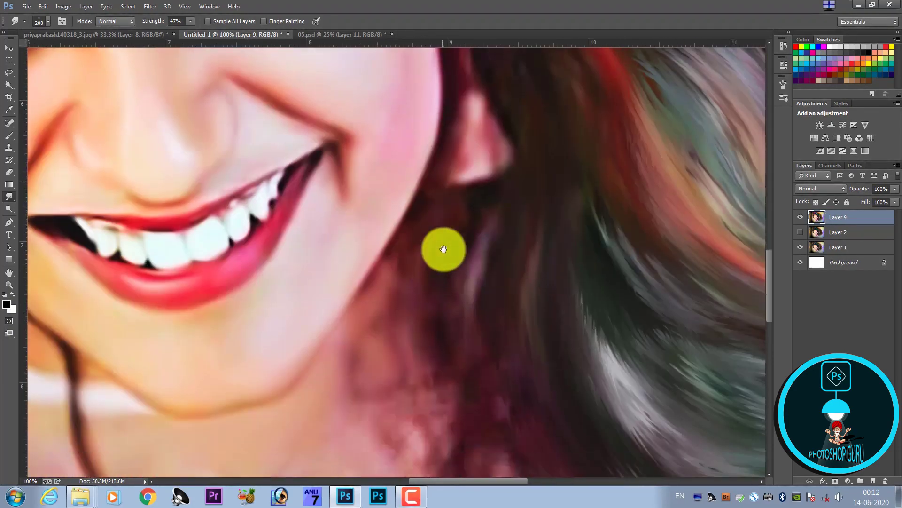
left_click_drag(437, 326, 440, 289)
mouse_move(423, 409)
left_mouse_down()
mouse_move(417, 288)
mouse_move(381, 308)
mouse_move(348, 371)
mouse_move(419, 385)
mouse_move(425, 346)
mouse_move(407, 255)
mouse_move(432, 288)
mouse_move(447, 354)
mouse_move(421, 270)
mouse_move(447, 310)
mouse_move(424, 312)
mouse_move(418, 333)
mouse_move(491, 276)
mouse_move(447, 236)
mouse_move(472, 262)
mouse_move(504, 374)
mouse_move(416, 330)
mouse_move(340, 365)
mouse_move(433, 292)
mouse_move(379, 324)
mouse_move(339, 316)
mouse_move(407, 324)
mouse_move(449, 295)
mouse_move(403, 329)
mouse_move(439, 334)
mouse_move(333, 363)
mouse_move(280, 340)
mouse_move(296, 308)
mouse_move(292, 284)
mouse_move(320, 292)
mouse_move(316, 252)
mouse_move(361, 224)
mouse_move(464, 314)
mouse_move(440, 351)
mouse_move(382, 399)
mouse_move(312, 377)
mouse_move(242, 389)
mouse_move(282, 373)
mouse_move(346, 399)
mouse_move(388, 402)
mouse_move(482, 367)
mouse_move(507, 310)
mouse_move(507, 286)
mouse_move(520, 275)
mouse_move(527, 295)
mouse_move(509, 335)
mouse_move(530, 365)
mouse_move(504, 396)
mouse_move(461, 417)
mouse_move(547, 383)
mouse_move(558, 342)
mouse_move(647, 288)
mouse_move(621, 318)
mouse_move(674, 368)
left_mouse_up()
Fine-tune the Smudge brush size for the pink chest area, then zoom out to the whole portrait
key("bracketright")
key("bracketright")
key("bracketright")
key("bracketleft")
key("bracketleft")
key("bracketleft")
key("bracketleft")
key("bracketleft")
key("bracketright")
key("bracketleft")
key("ctrl+minus")
key("ctrl+minus")
key("ctrl+minus")
key("ctrl+minus")
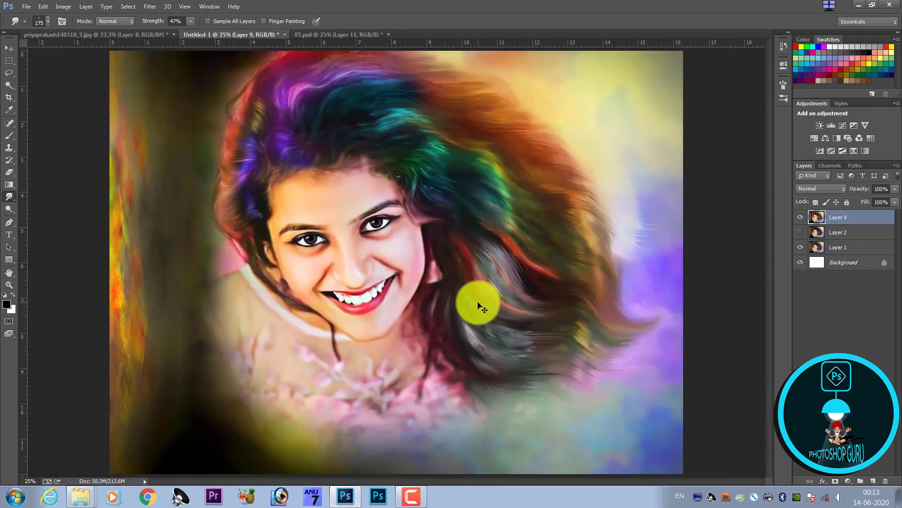
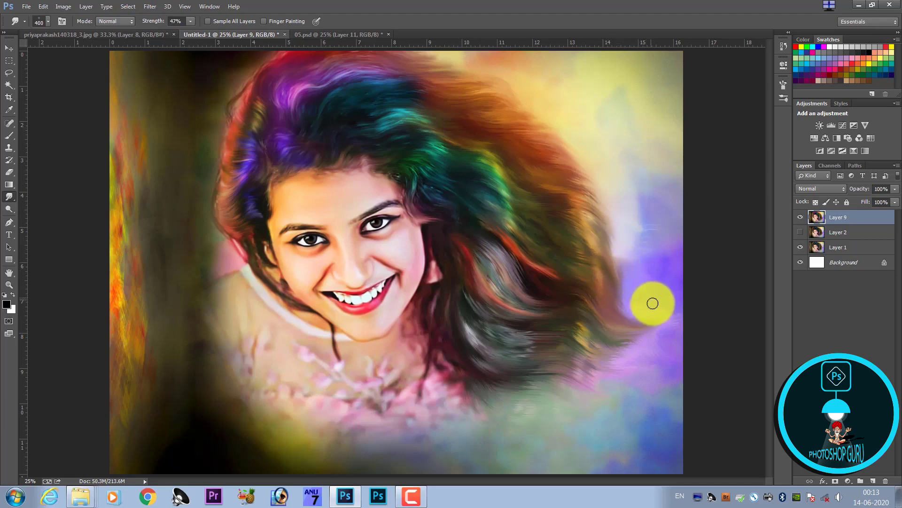
Smudge the hair strand tips out into the purple background with a larger brush
left_click_drag(641, 311, 645, 277)
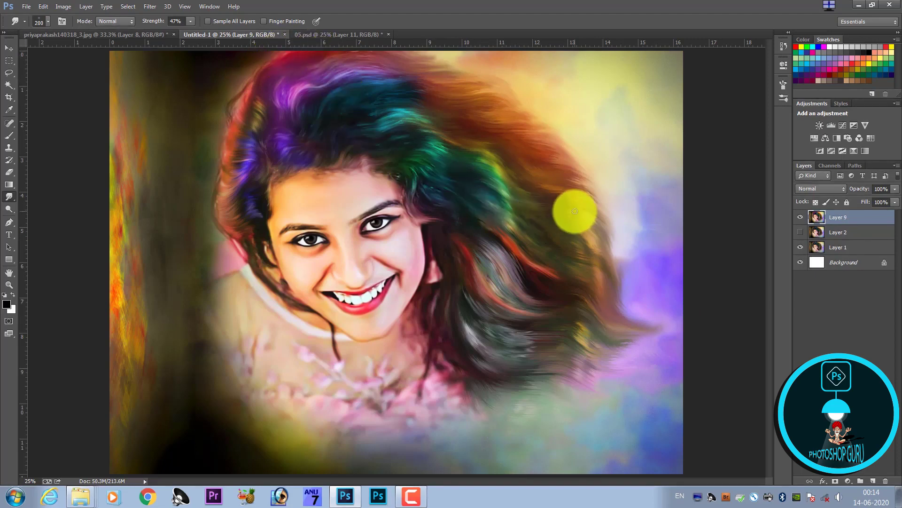
key("bracketright")
key("bracketright")
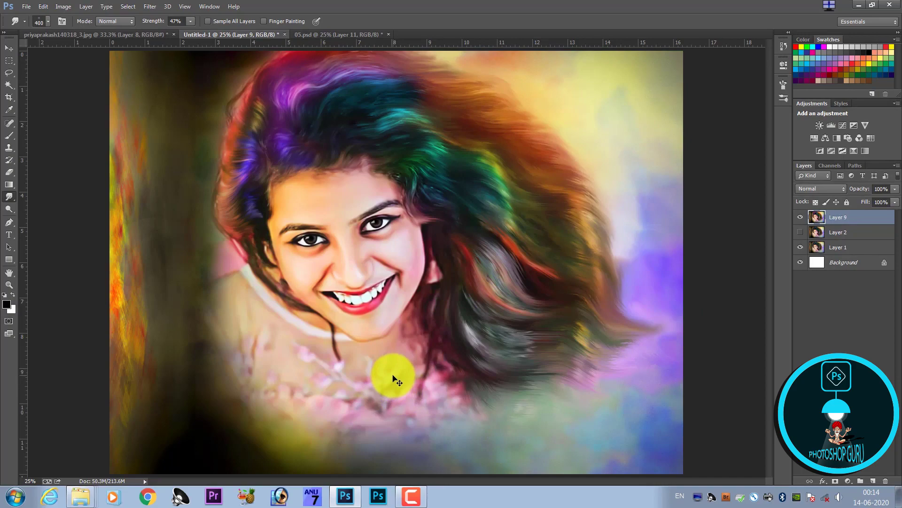
scroll(395, 379, "up", 2)
scroll(387, 378, "up", 1)
Smear the painted texture on the neck below the chin into soft strokes
mouse_move(428, 347)
left_mouse_down()
mouse_move(463, 300)
mouse_move(512, 306)
mouse_move(528, 295)
left_mouse_up()
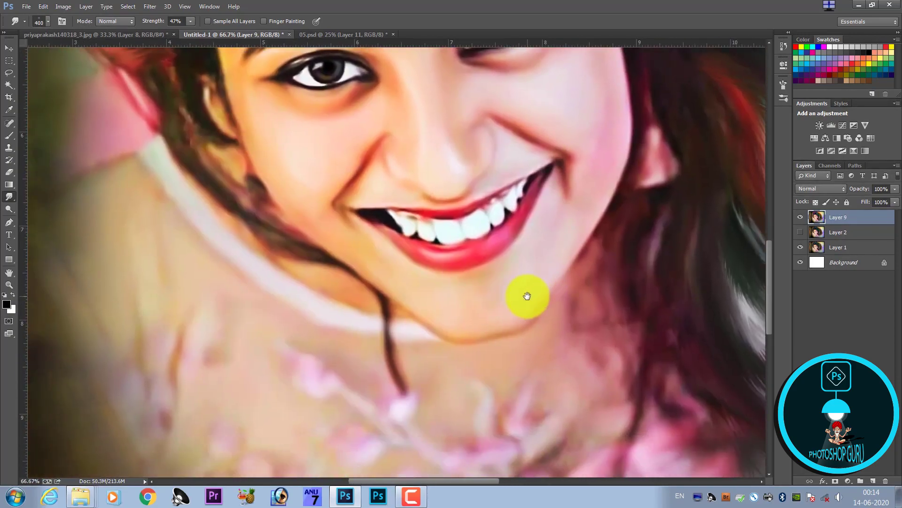
left_click_drag(475, 353, 440, 282)
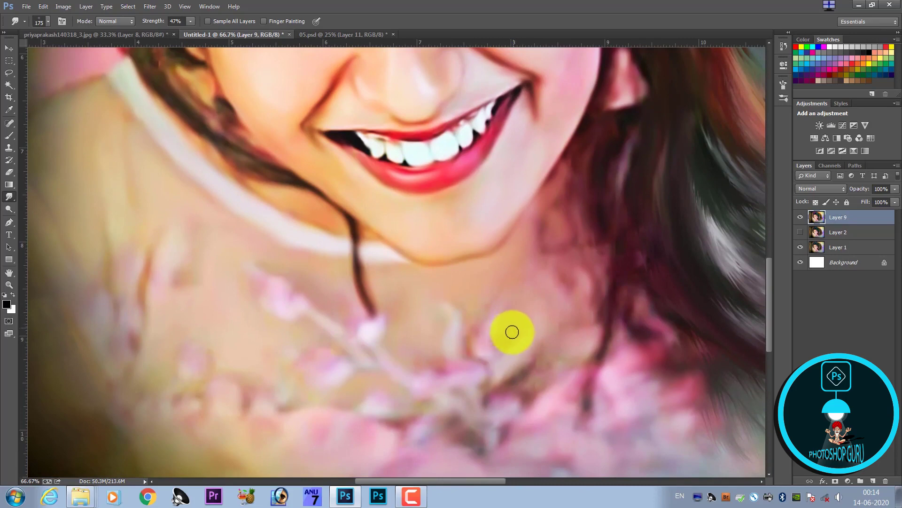
key("bracketright")
key("bracketright")
left_click_drag(475, 308, 556, 358)
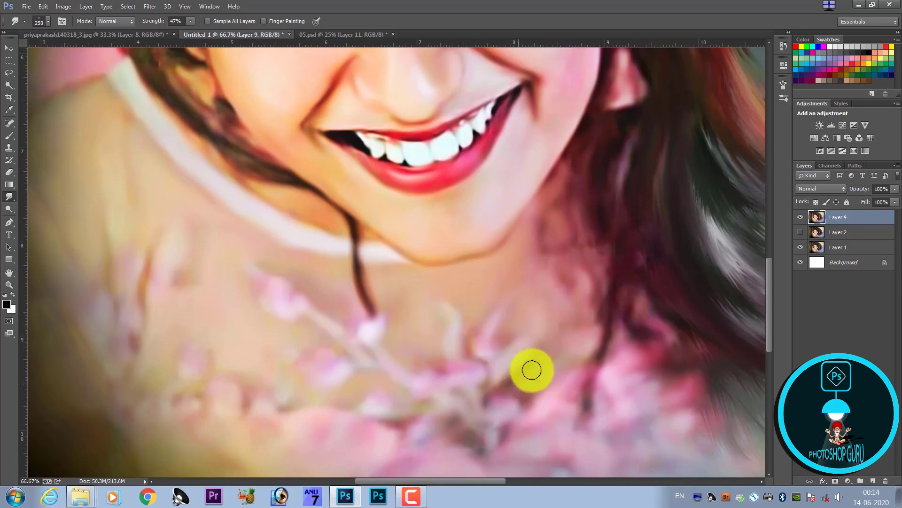
left_click_drag(536, 345, 500, 398)
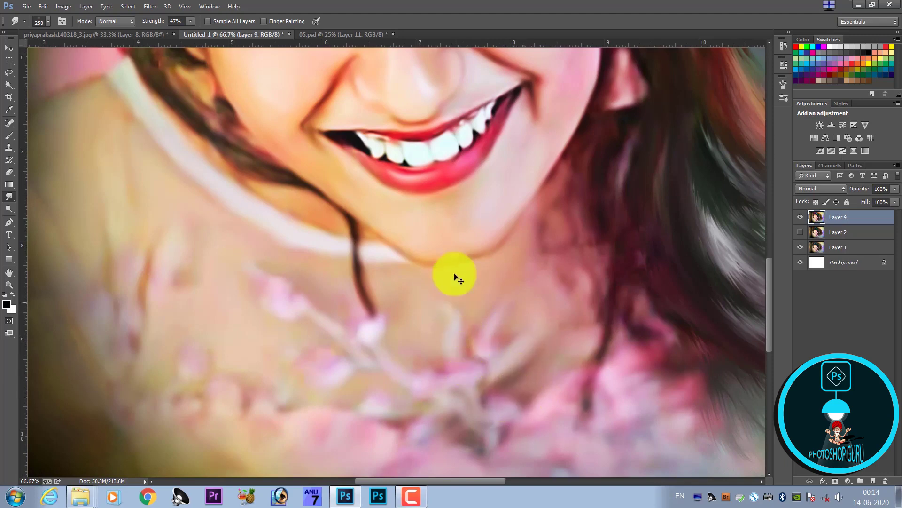
key("ctrl+minus")
key("ctrl+minus")
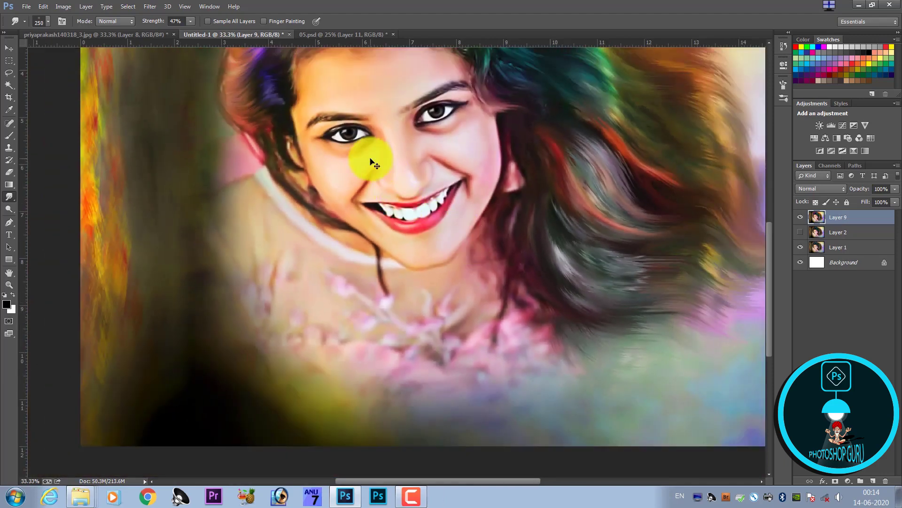
Blend the dark hair edge along the cheek and jaw with a small Smudge brush
key("ctrl+plus")
key("ctrl+plus")
key("ctrl+plus")
key("ctrl+plus")
key("ctrl+plus")
key("ctrl+plus")
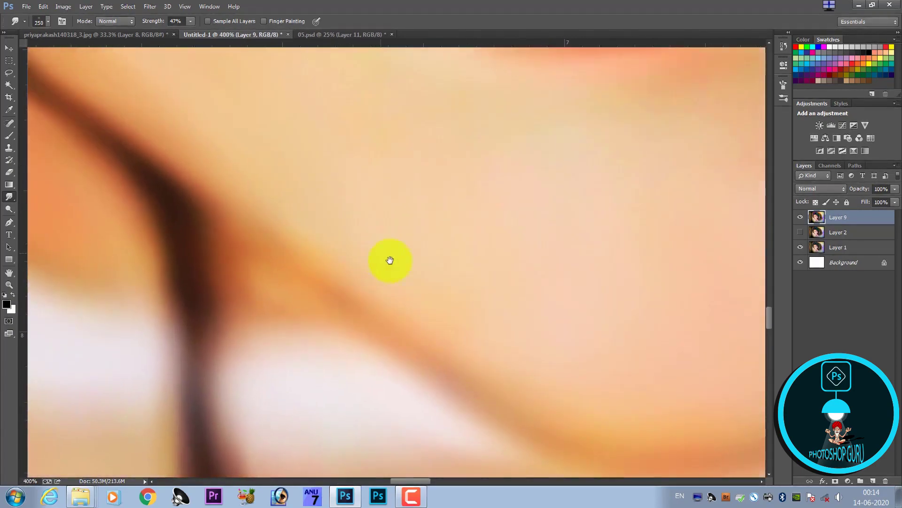
mouse_move(390, 260)
left_mouse_down()
mouse_move(312, 182)
mouse_move(369, 318)
left_mouse_up()
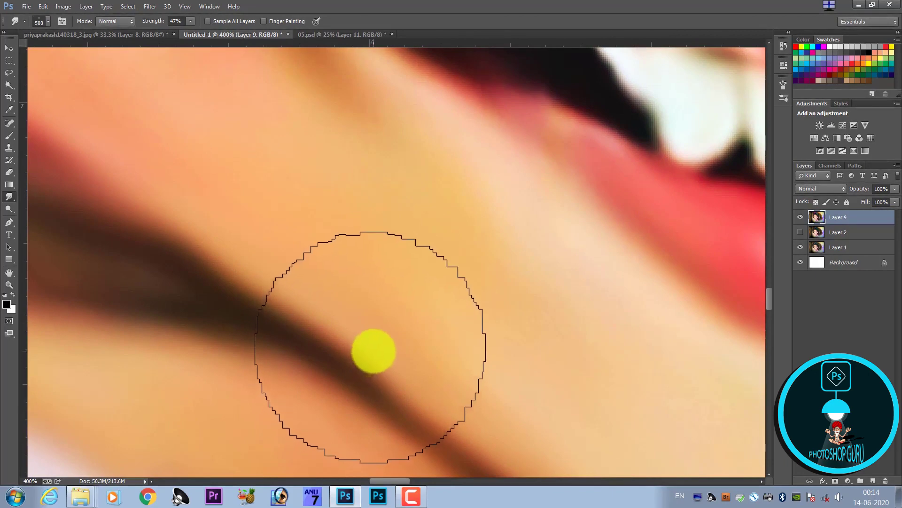
key("bracketleft")
key("bracketleft")
key("bracketleft")
key("bracketright")
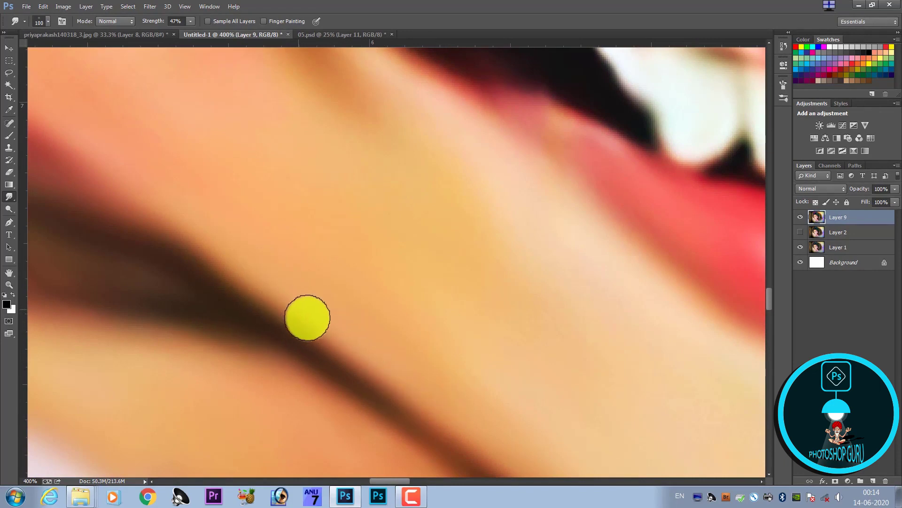
scroll(361, 343, "down", 1)
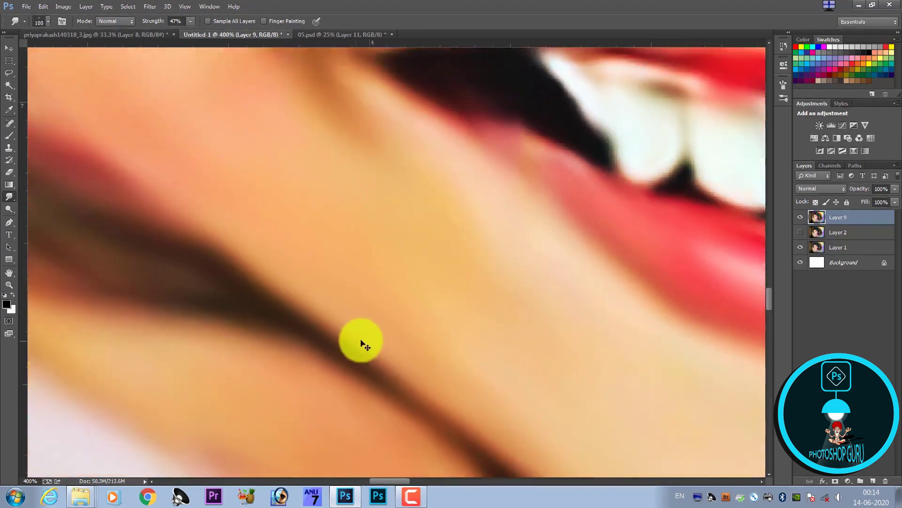
scroll(396, 341, "down", 1)
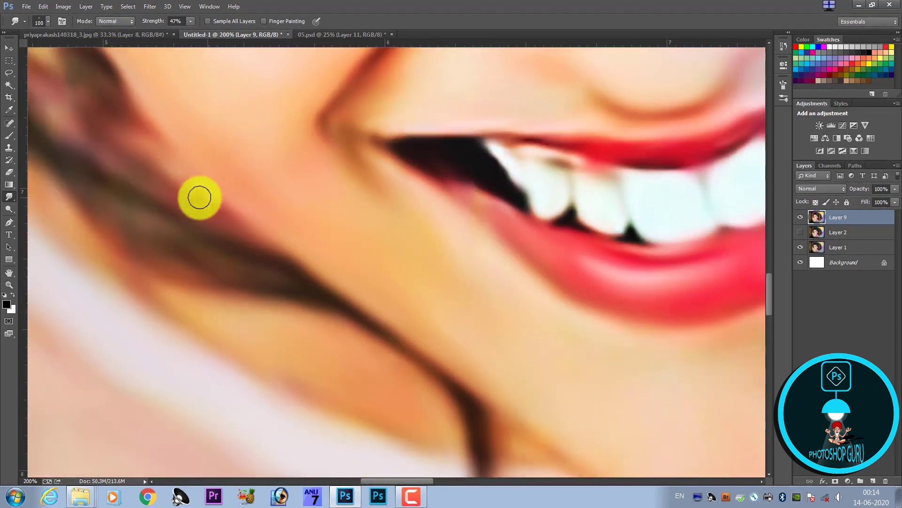
left_click_drag(195, 195, 413, 304)
left_click_drag(301, 196, 326, 277)
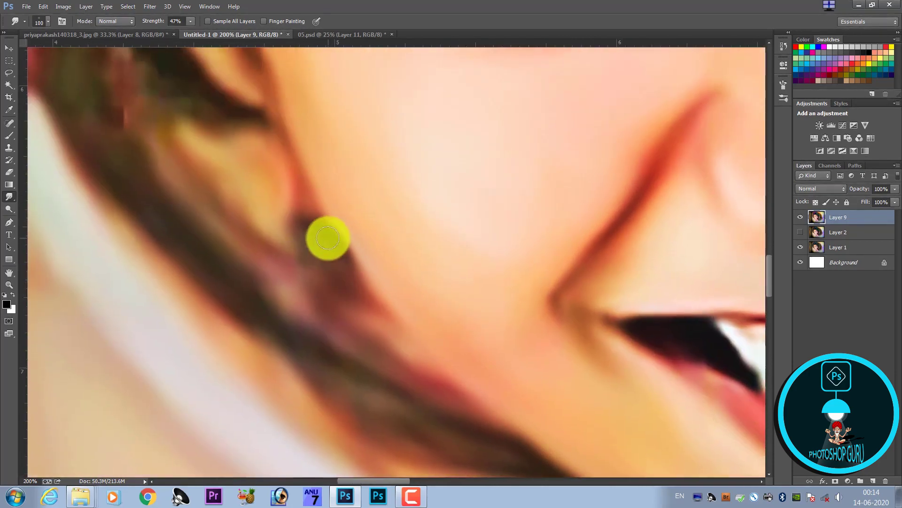
mouse_move(322, 234)
left_mouse_down()
mouse_move(347, 260)
mouse_move(342, 296)
left_mouse_up()
mouse_move(407, 268)
left_mouse_down()
mouse_move(346, 282)
mouse_move(372, 313)
mouse_move(413, 312)
mouse_move(425, 286)
left_mouse_up()
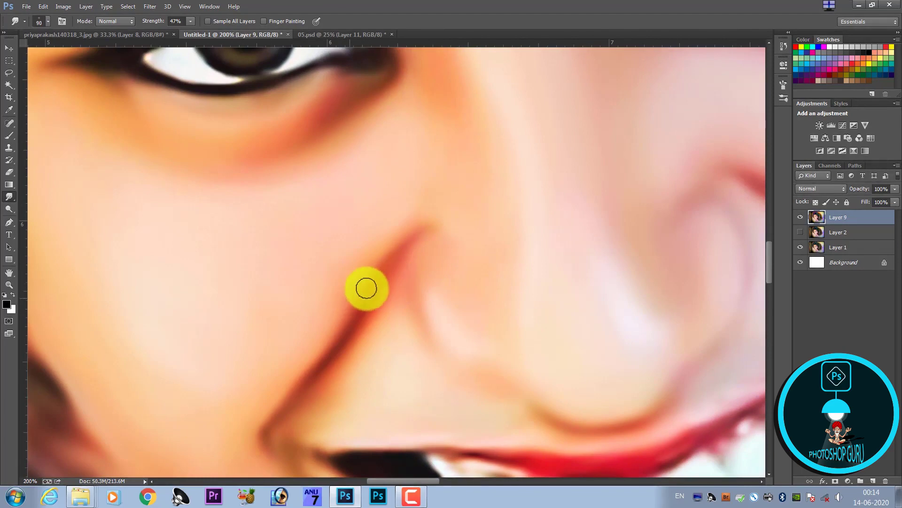
key("bracketright")
key("bracketleft")
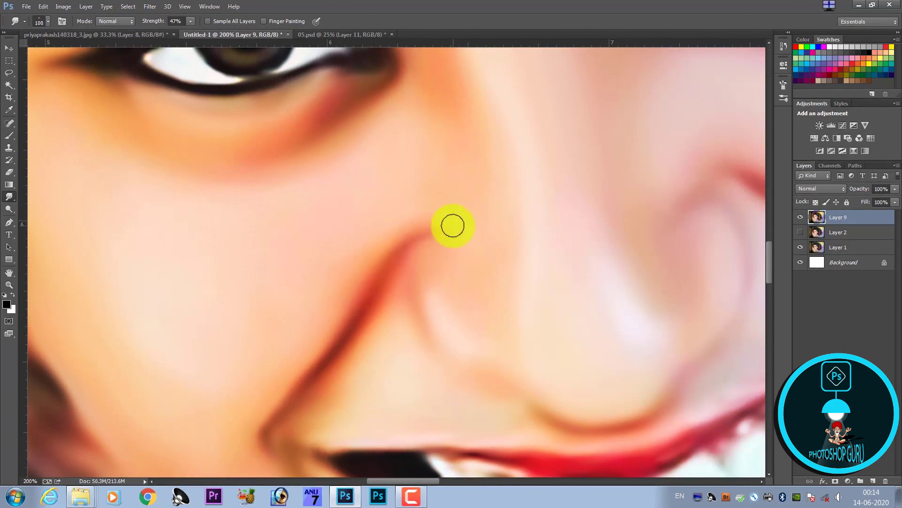
key("ctrl+minus")
key("ctrl+minus")
key("ctrl+minus")
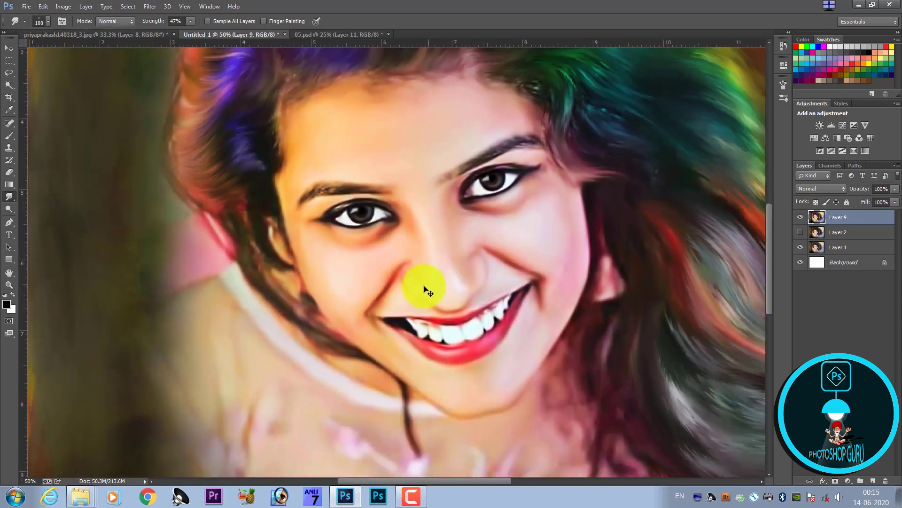
Smear along the line beside the nose with the Smudge tool
key("ctrl+plus")
key("ctrl+plus")
key("ctrl+plus")
key("ctrl+plus")
left_click_drag(418, 369, 317, 272)
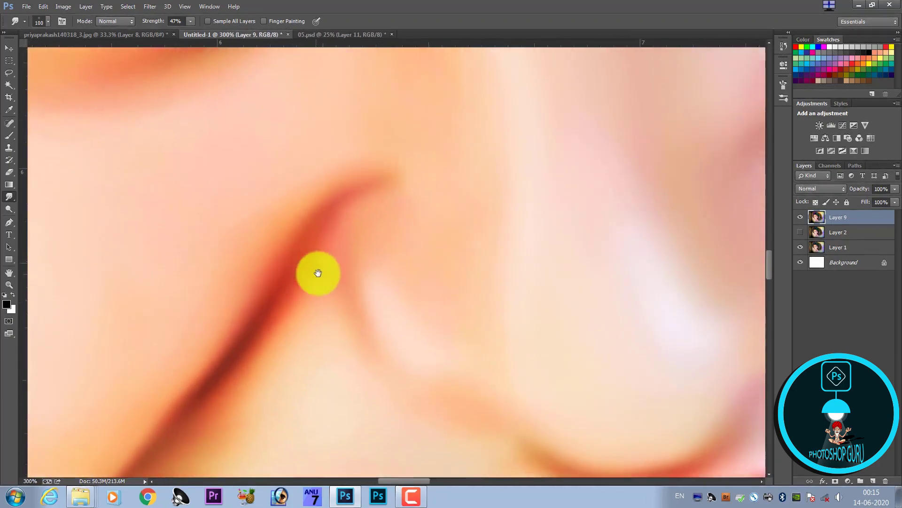
left_click_drag(385, 332, 385, 327)
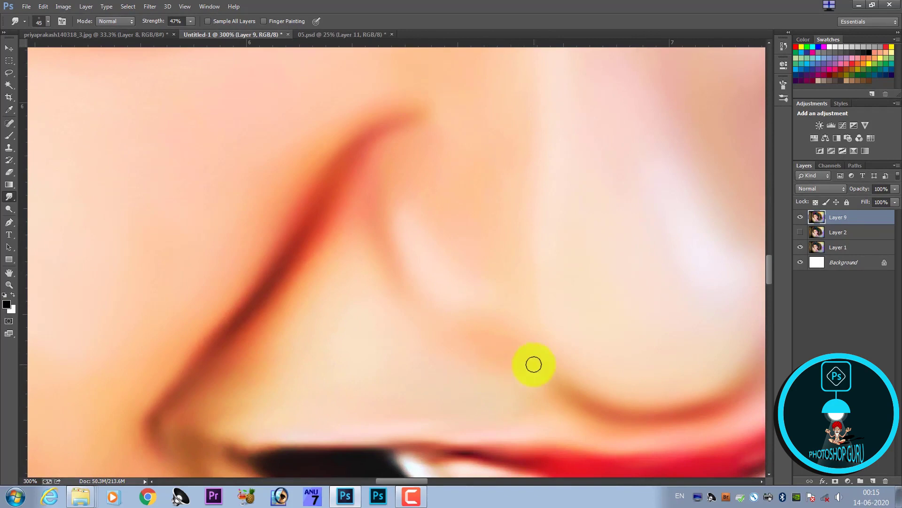
left_click_drag(374, 215, 399, 284)
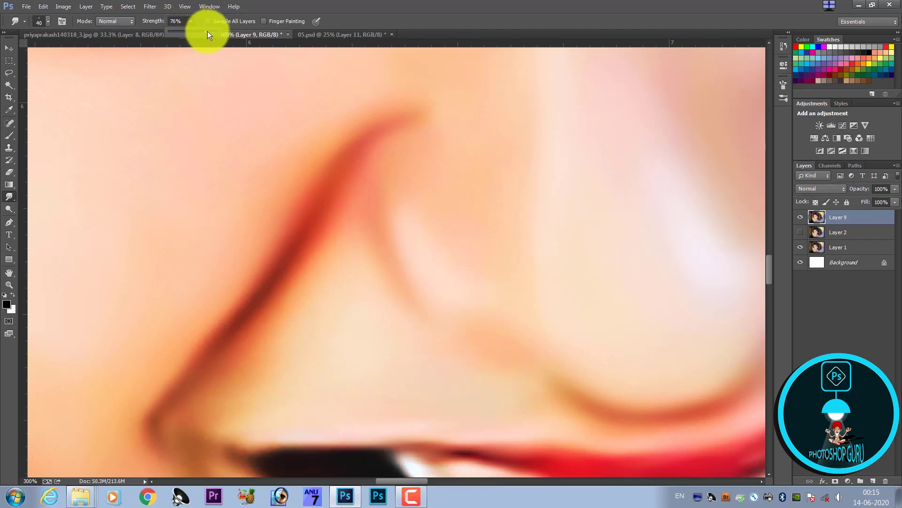
Raise Smudge Strength and smooth the nostril crease with a smaller brush
left_click(208, 31)
key("bracketleft")
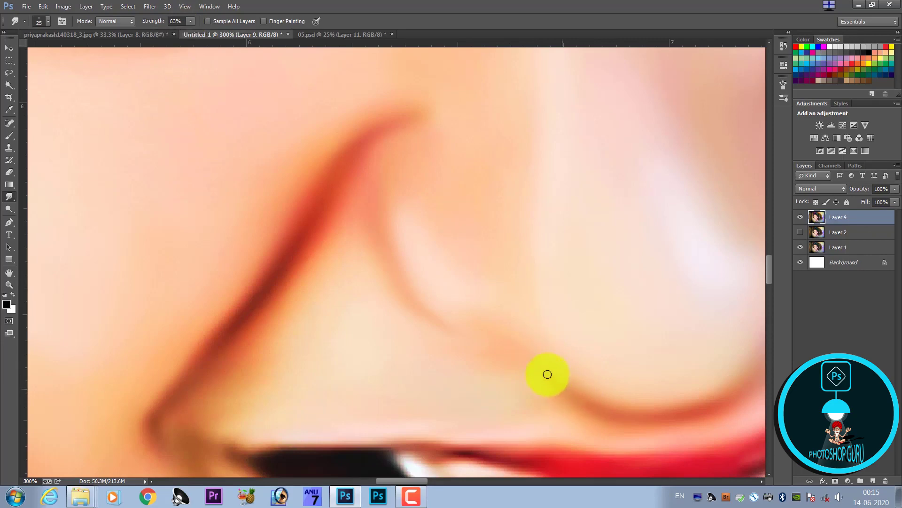
left_click_drag(548, 374, 575, 397)
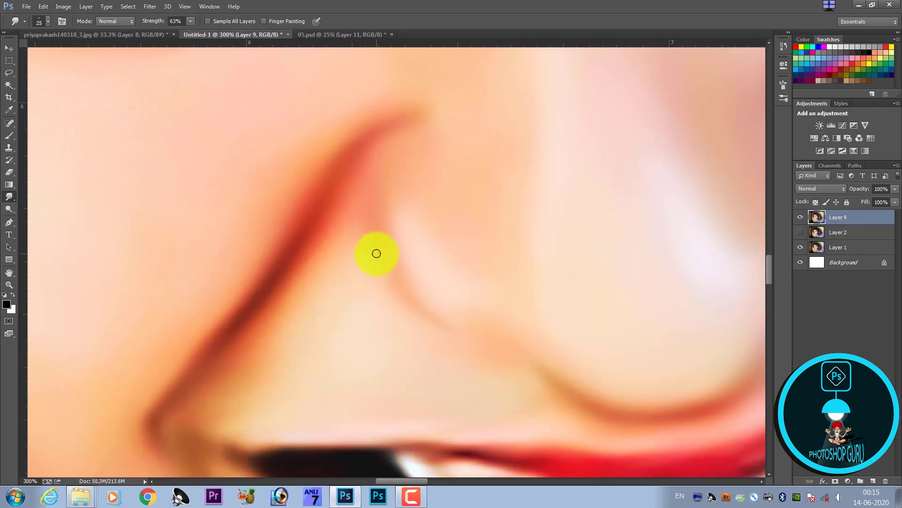
scroll(376, 254, "down", 3)
scroll(378, 254, "down", 1)
scroll(383, 256, "down", 1)
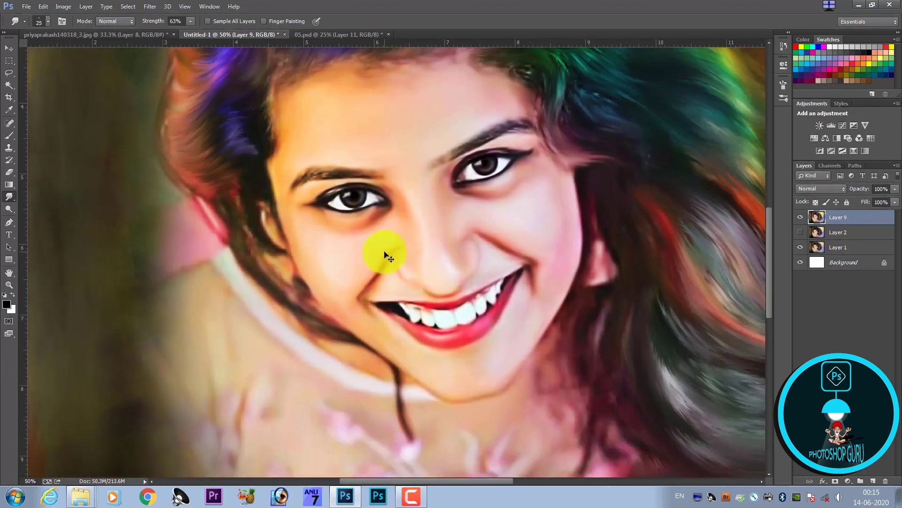
Blend the lighter lower iris ring and soften the dark iris and pupil
scroll(248, 133, "up", 2)
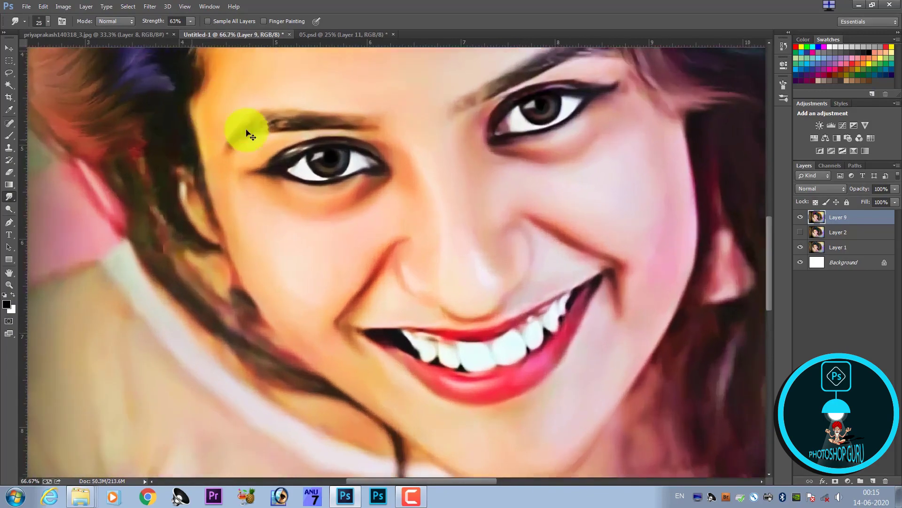
scroll(254, 133, "up", 1)
scroll(254, 133, "up", 1)
left_click_drag(247, 135, 322, 367)
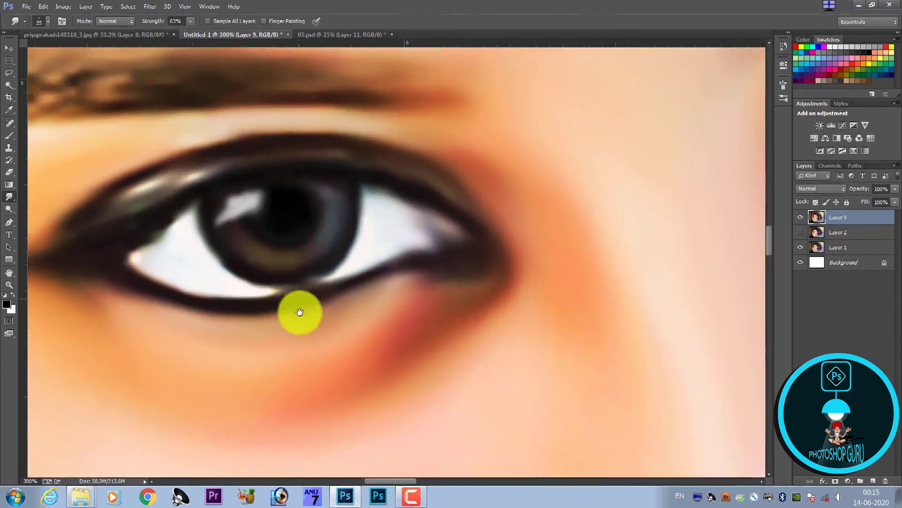
left_click_drag(308, 272, 302, 353)
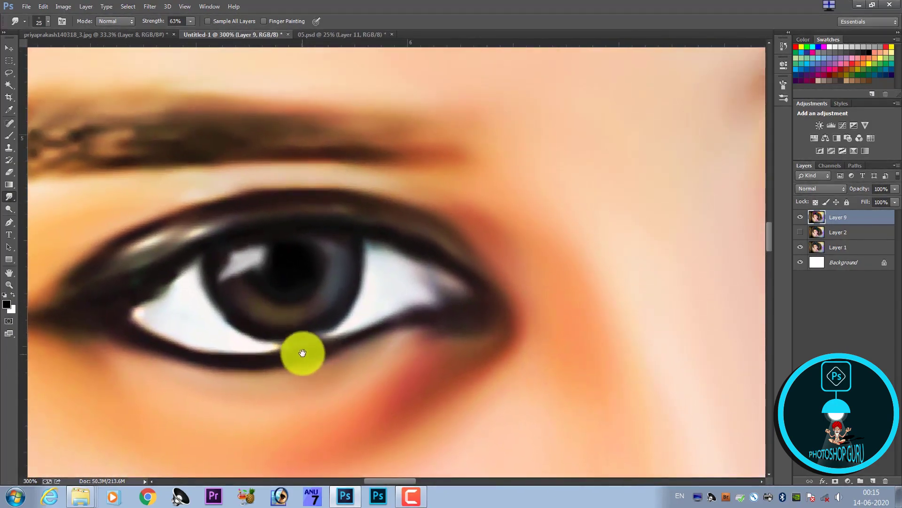
mouse_move(321, 320)
left_mouse_down()
mouse_move(306, 333)
mouse_move(322, 322)
mouse_move(288, 322)
mouse_move(286, 357)
mouse_move(299, 373)
left_mouse_up()
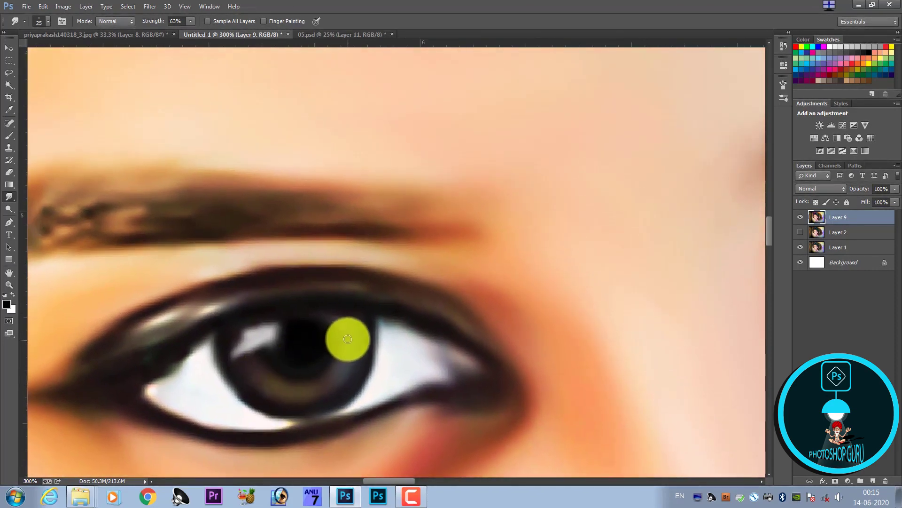
mouse_move(348, 339)
left_mouse_down()
mouse_move(340, 322)
mouse_move(334, 363)
mouse_move(332, 352)
mouse_move(365, 348)
left_mouse_up()
Set Smudge Strength to 70% and smudge the eyebrow's inner end into soft strokes
mouse_move(264, 323)
left_mouse_down()
mouse_move(291, 325)
mouse_move(241, 285)
left_mouse_up()
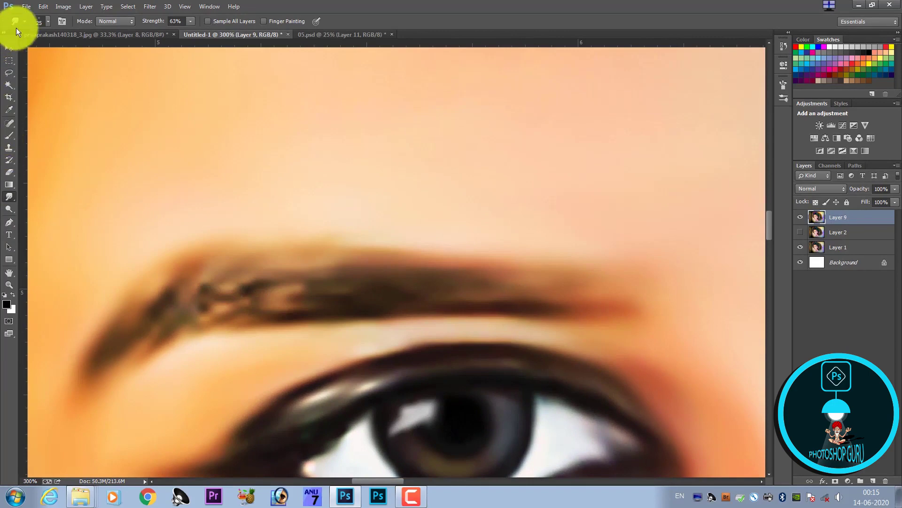
left_click(190, 25)
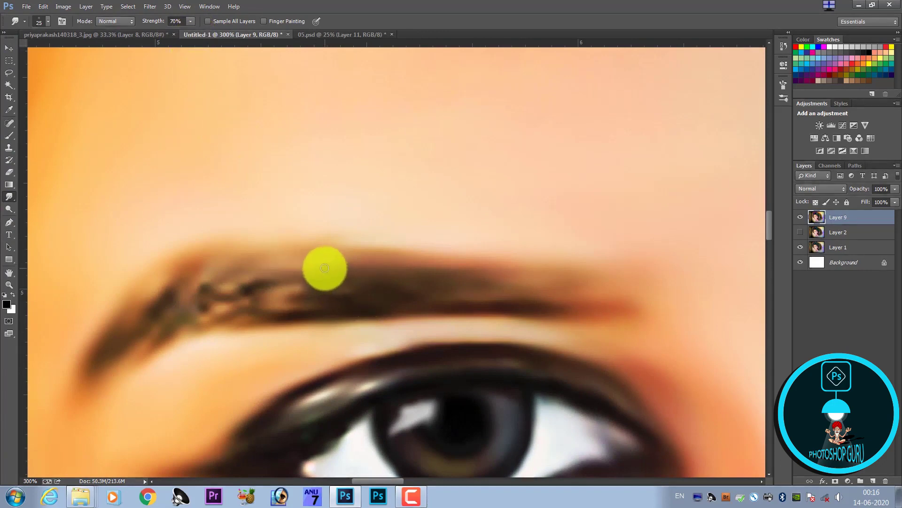
key("bracketright")
key("bracketright")
key("bracketright")
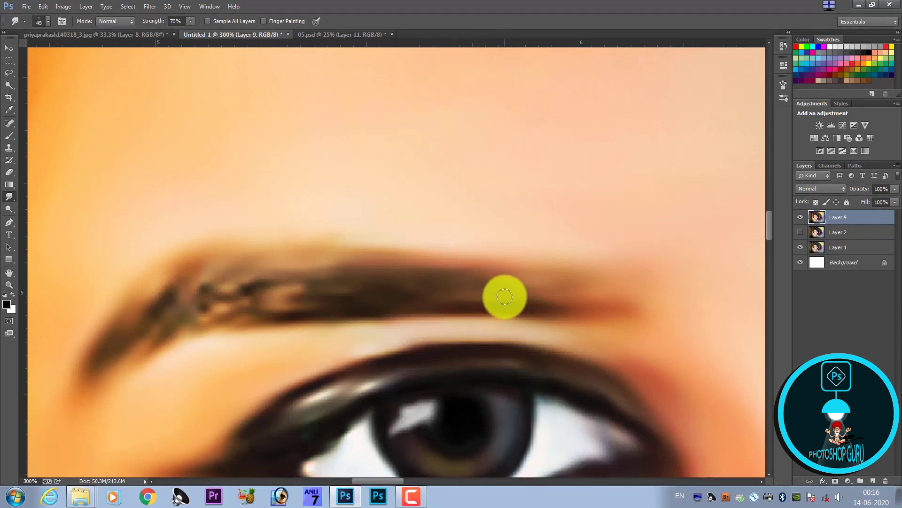
mouse_move(504, 297)
left_mouse_down()
mouse_move(625, 301)
mouse_move(532, 282)
mouse_move(609, 288)
mouse_move(530, 298)
mouse_move(526, 290)
mouse_move(415, 284)
mouse_move(475, 272)
mouse_move(554, 276)
mouse_move(401, 279)
mouse_move(467, 282)
left_mouse_up()
scroll(447, 276, "down", 1)
scroll(363, 274, "down", 2)
scroll(277, 280, "up", 2)
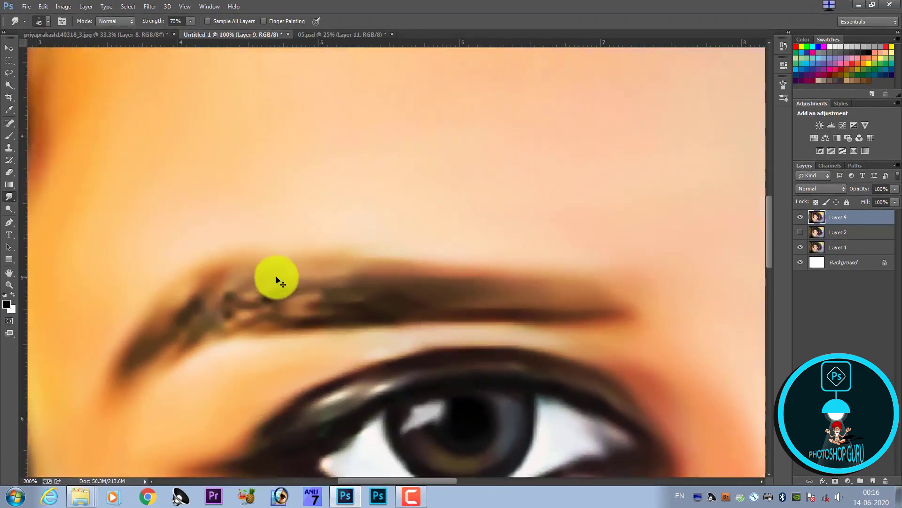
scroll(245, 289, "up", 1)
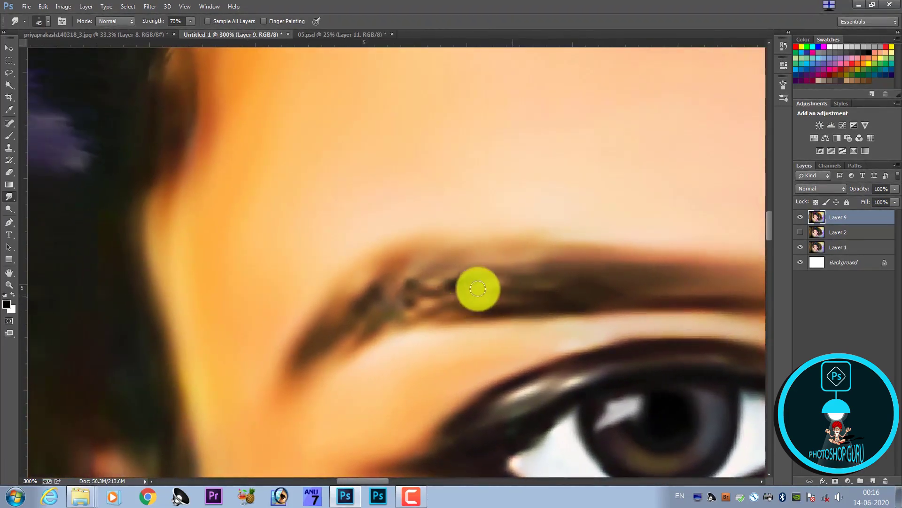
mouse_move(477, 289)
left_mouse_down()
mouse_move(502, 288)
mouse_move(481, 262)
mouse_move(548, 266)
mouse_move(485, 255)
mouse_move(457, 262)
mouse_move(668, 296)
mouse_move(439, 286)
mouse_move(344, 334)
mouse_move(383, 326)
mouse_move(362, 348)
mouse_move(389, 337)
mouse_move(345, 351)
mouse_move(451, 318)
mouse_move(451, 330)
mouse_move(570, 318)
mouse_move(464, 288)
mouse_move(375, 282)
left_mouse_up()
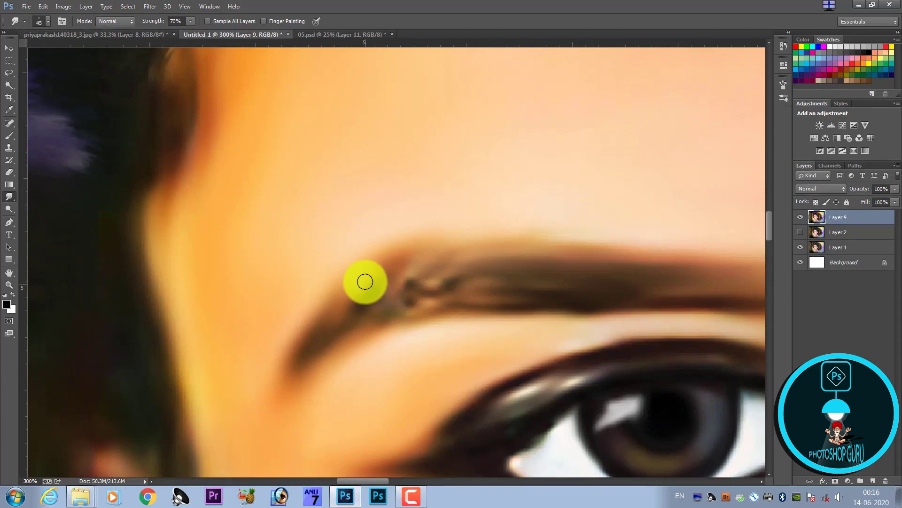
key("b")
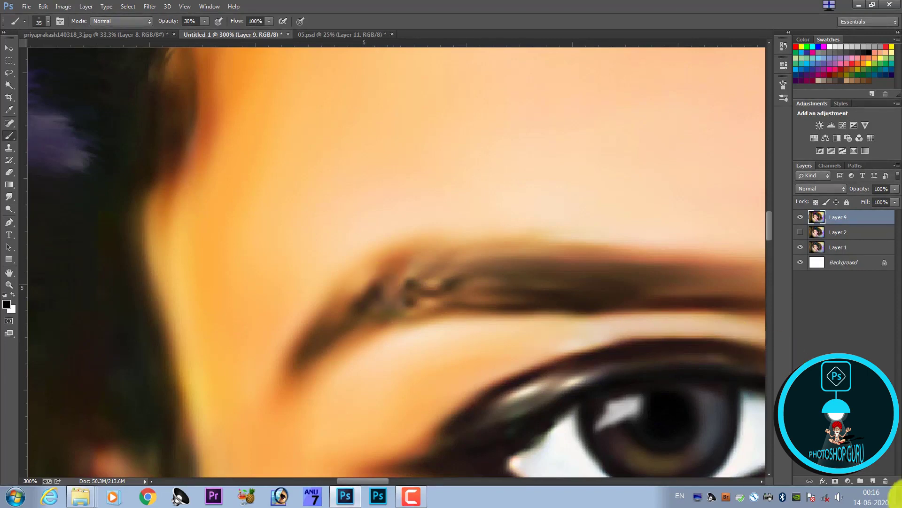
On a new layer, paint dark 30% opacity strokes along the first eyebrow
left_click(875, 482)
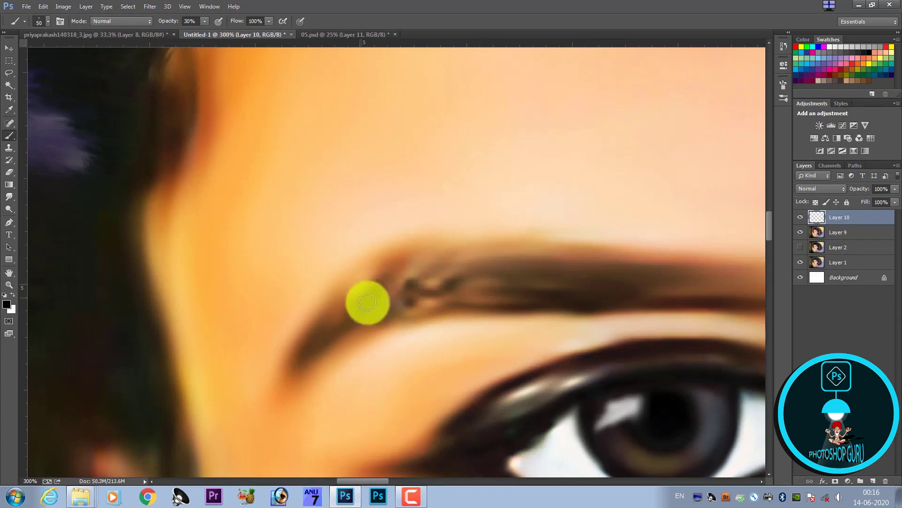
key("bracketright")
key("bracketright")
key("bracketright")
mouse_move(390, 295)
left_mouse_down()
mouse_move(518, 282)
mouse_move(368, 296)
mouse_move(465, 282)
mouse_move(503, 295)
mouse_move(393, 296)
mouse_move(502, 284)
mouse_move(392, 304)
mouse_move(496, 285)
left_mouse_up()
key("bracketleft")
key("bracketleft")
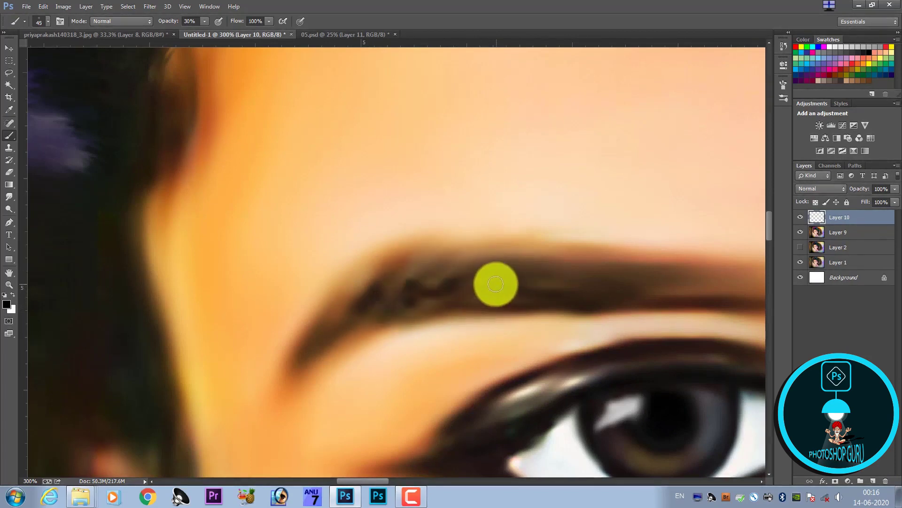
key("ctrl+minus")
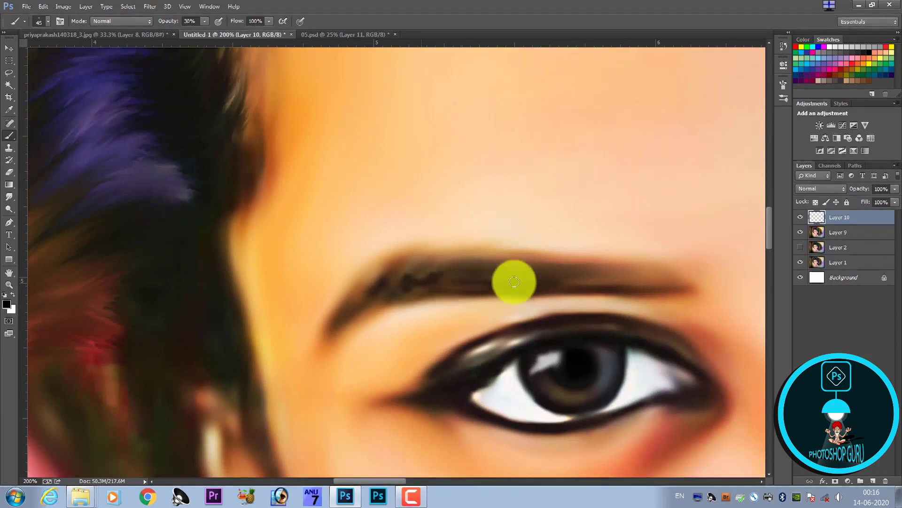
mouse_move(525, 280)
left_mouse_down()
mouse_move(653, 282)
mouse_move(373, 288)
left_mouse_up()
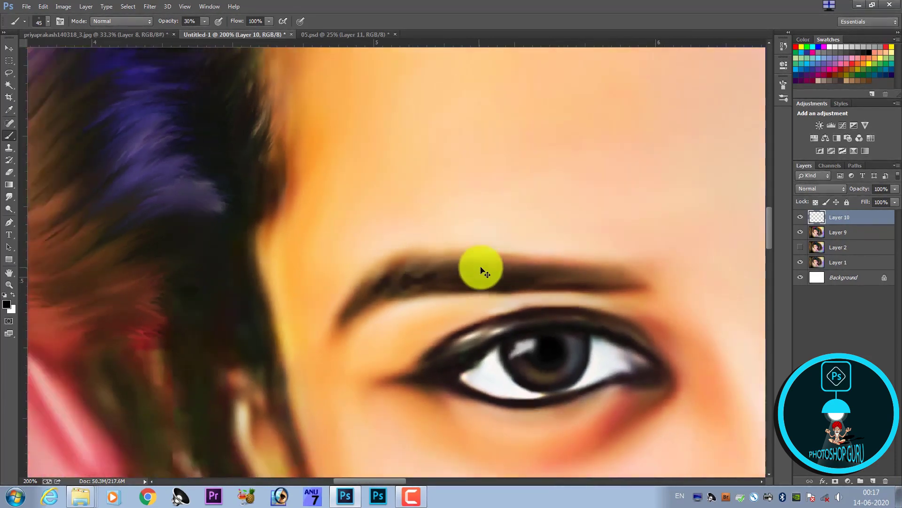
Darken the other eyebrow's tail and ends, then merge the paint into Layer 9
key("ctrl+minus")
key("ctrl+minus")
left_click_drag(540, 274, 415, 306)
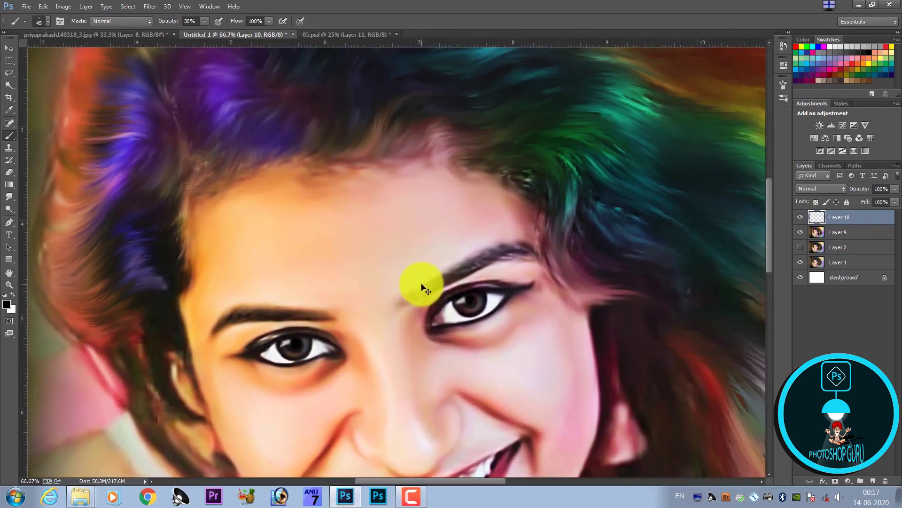
scroll(422, 285, "up", 3)
scroll(397, 288, "up", 2)
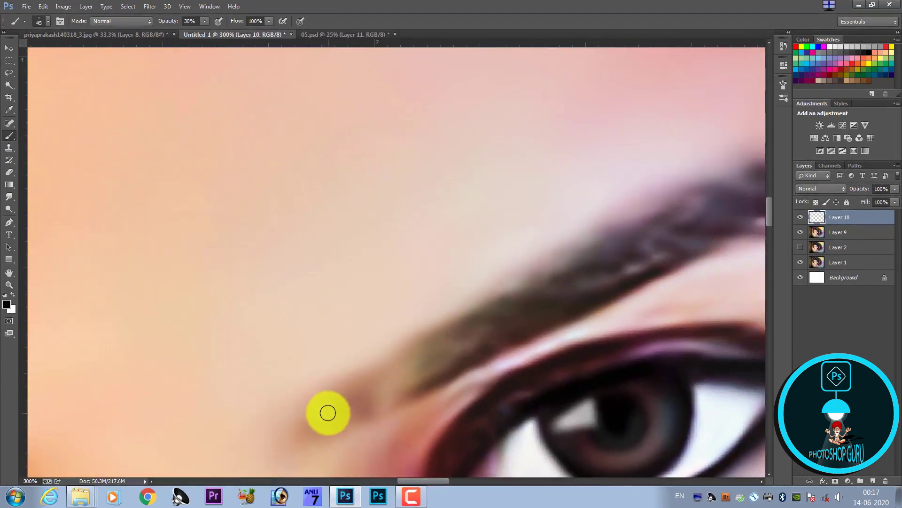
mouse_move(328, 413)
left_mouse_down()
mouse_move(455, 344)
mouse_move(339, 407)
mouse_move(473, 343)
mouse_move(332, 418)
mouse_move(498, 338)
mouse_move(332, 411)
mouse_move(479, 330)
mouse_move(350, 362)
left_mouse_up()
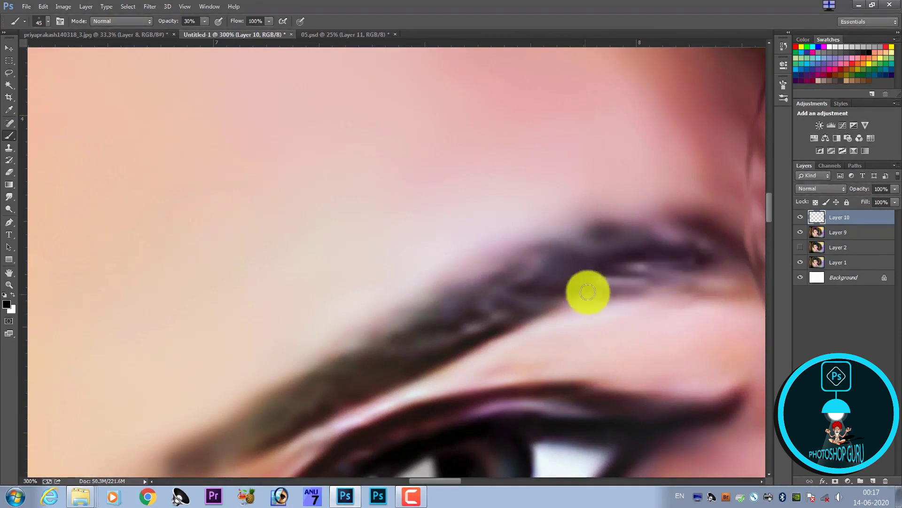
mouse_move(587, 292)
left_mouse_down()
mouse_move(721, 262)
mouse_move(552, 296)
mouse_move(761, 276)
mouse_move(650, 236)
mouse_move(765, 246)
mouse_move(572, 235)
left_mouse_up()
left_click_drag(253, 450, 369, 342)
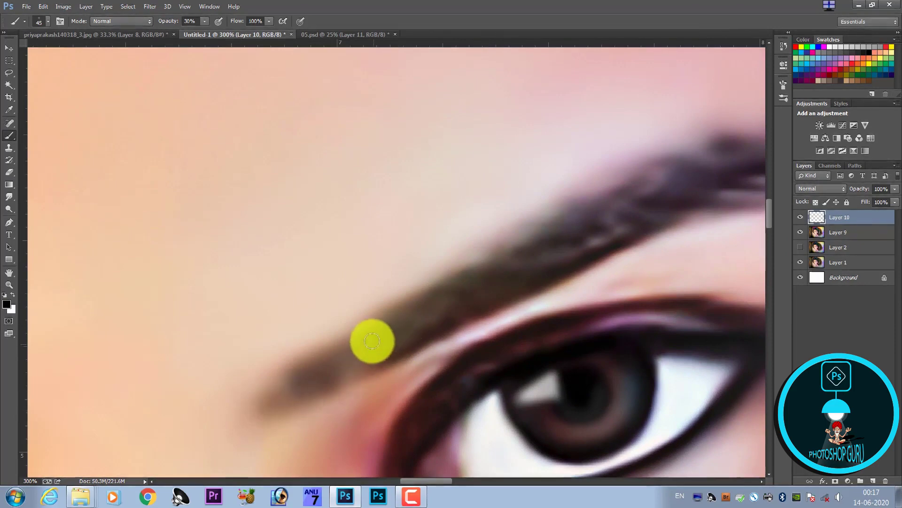
key("ctrl+minus")
key("ctrl+minus")
key("ctrl+minus")
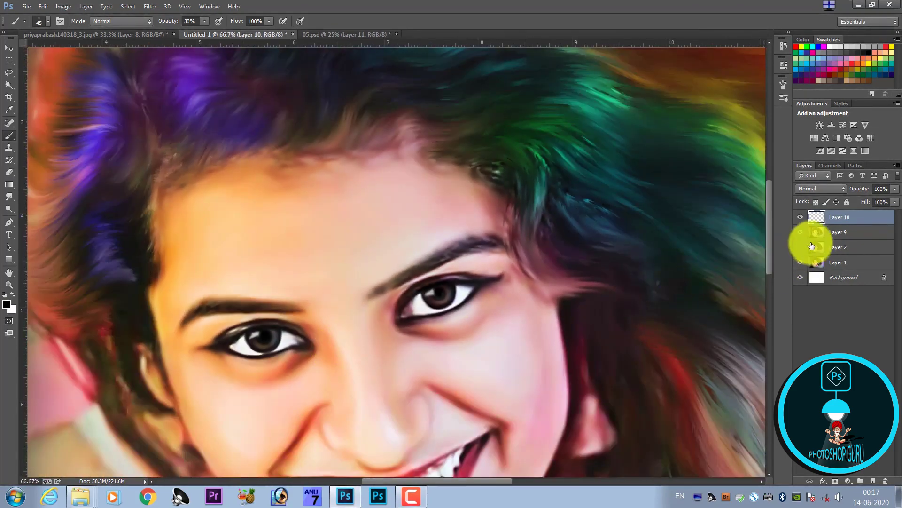
key("ctrl+e")
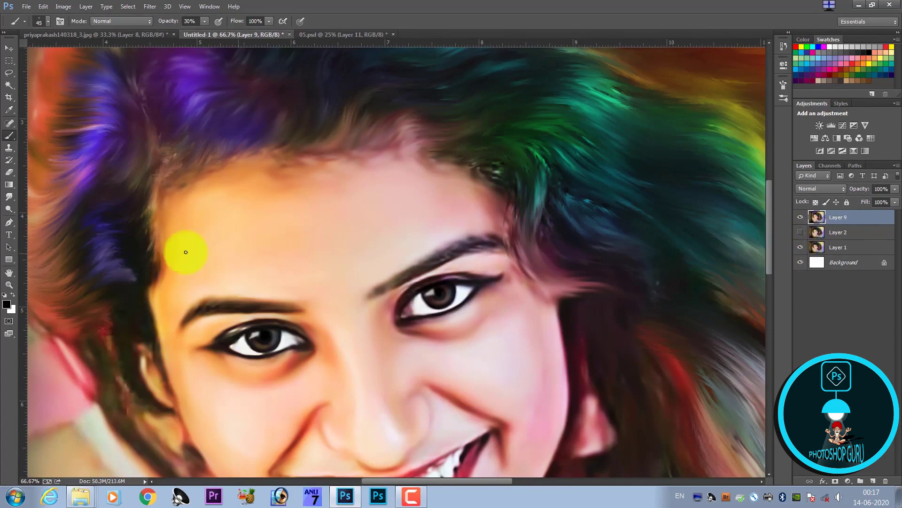
Smudge the right eyebrow's inner tip so it tapers softly
left_click(8, 196)
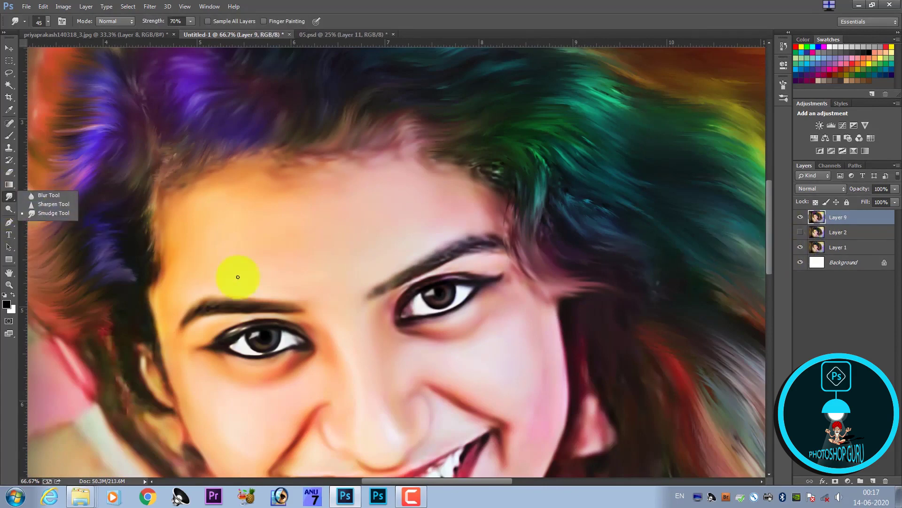
key("ctrl+plus")
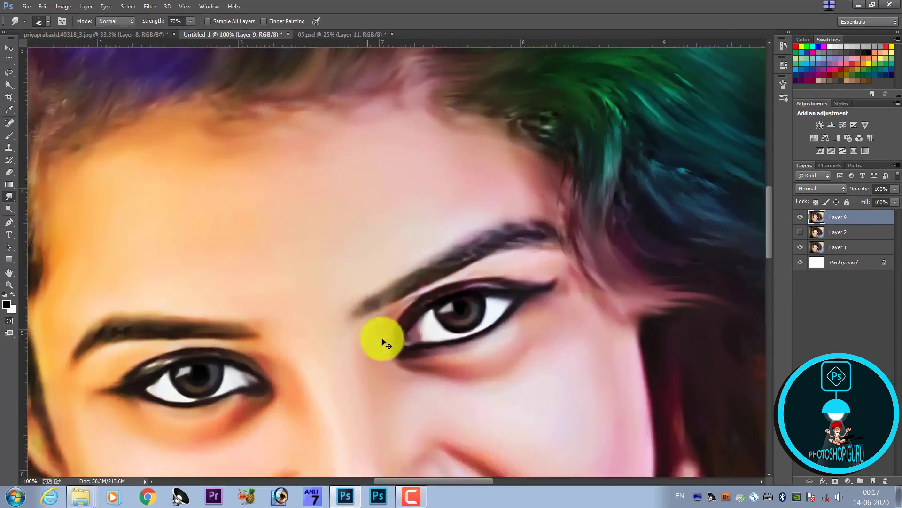
key("ctrl+plus")
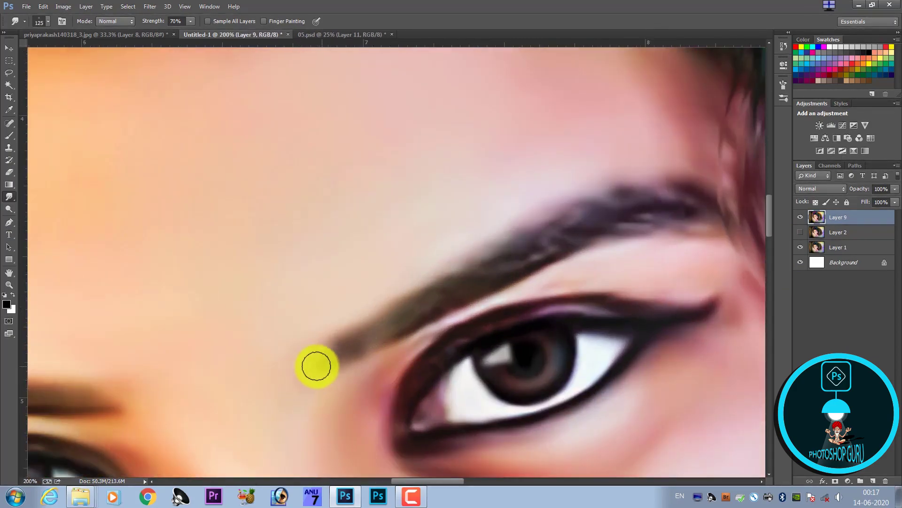
key("bracketleft")
key("bracketleft")
key("bracketleft")
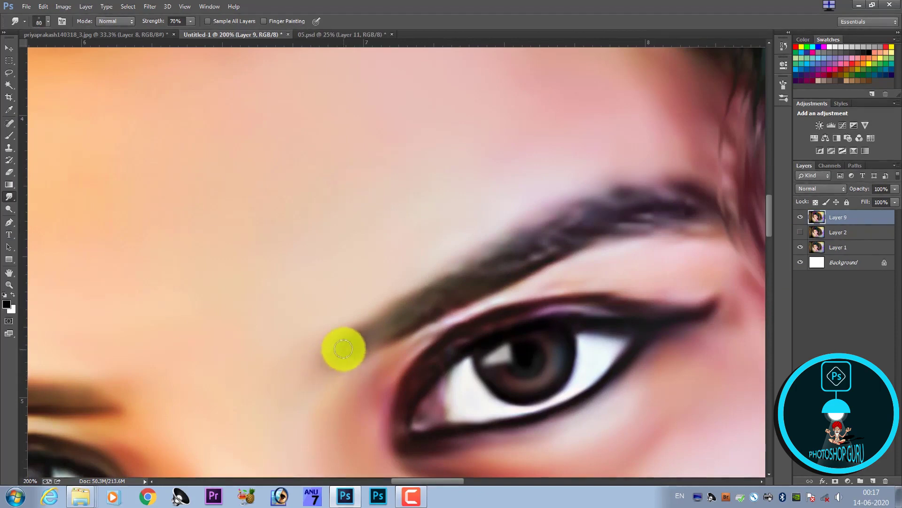
left_click_drag(338, 348, 326, 367)
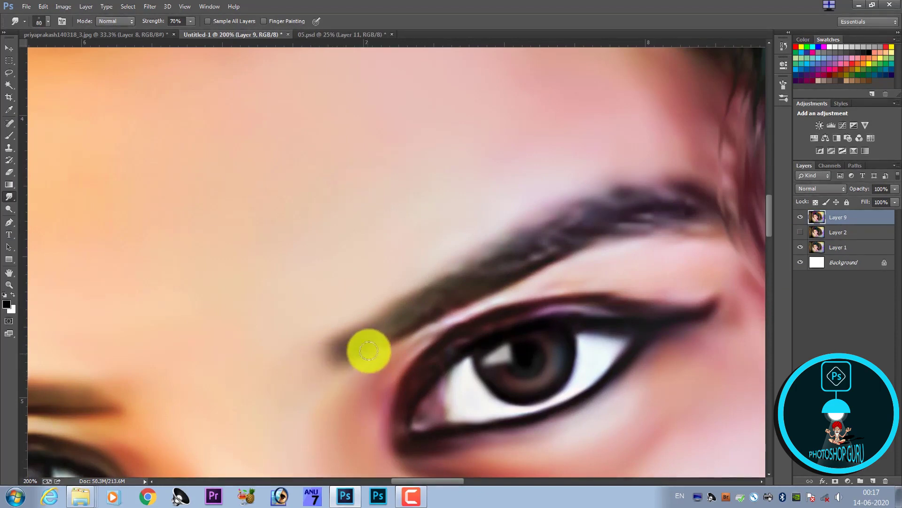
left_click_drag(387, 326, 360, 345)
key("bracketleft")
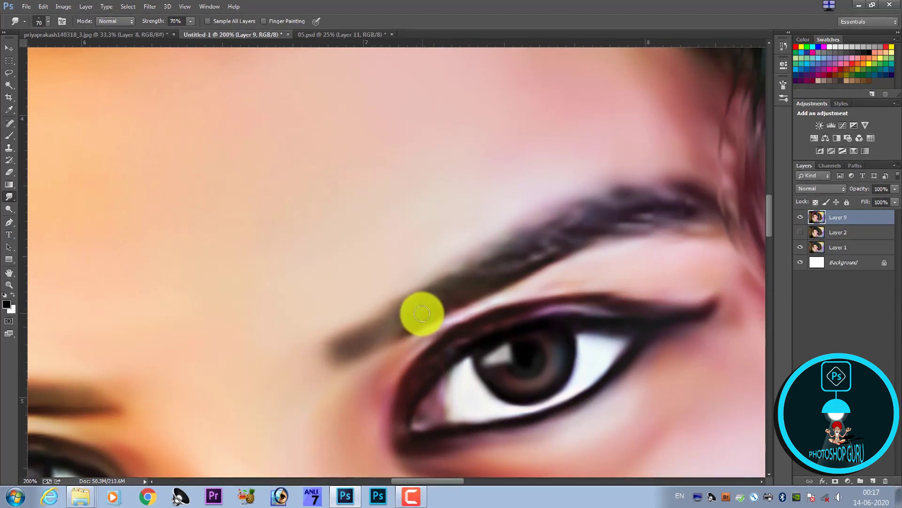
mouse_move(418, 312)
left_mouse_down()
mouse_move(361, 343)
mouse_move(595, 230)
left_mouse_up()
Extend the right eyebrow's tail darker toward the right
key("]")
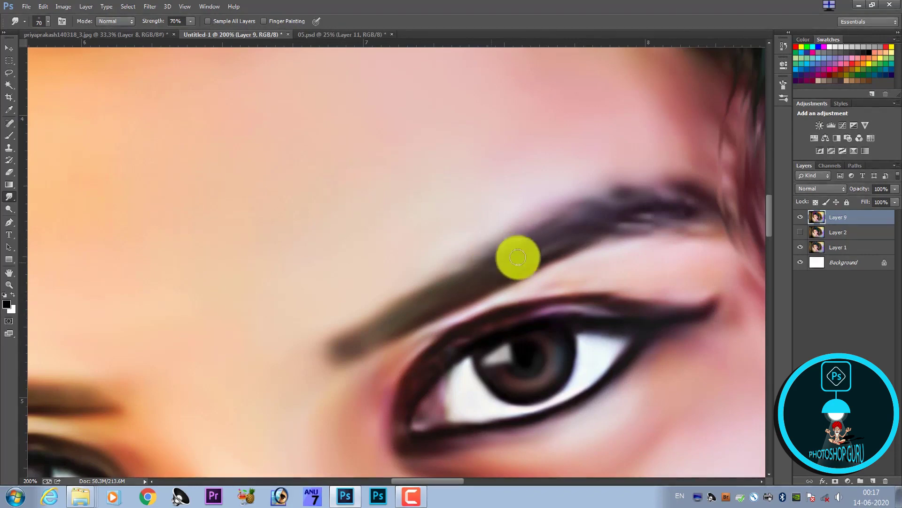
mouse_move(515, 256)
left_mouse_down()
mouse_move(662, 207)
mouse_move(703, 205)
left_mouse_up()
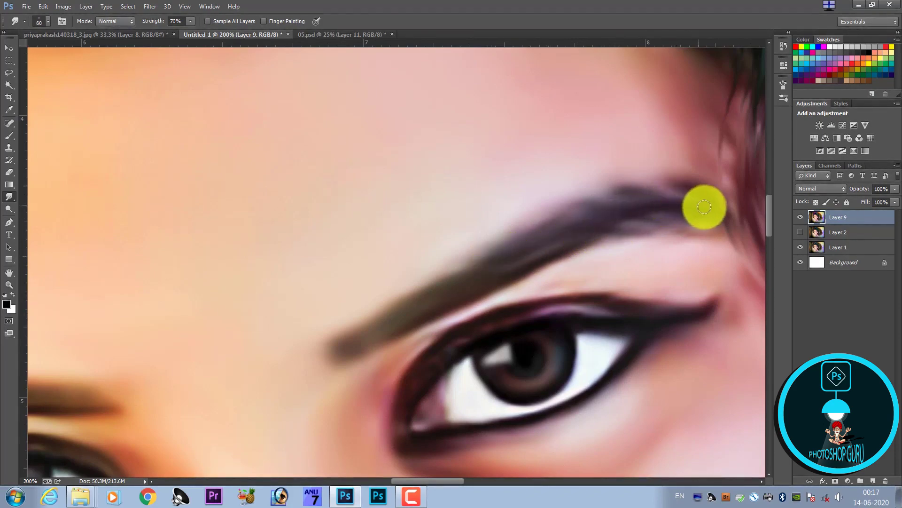
key("[")
key("[")
left_click_drag(656, 233, 699, 229)
key("]")
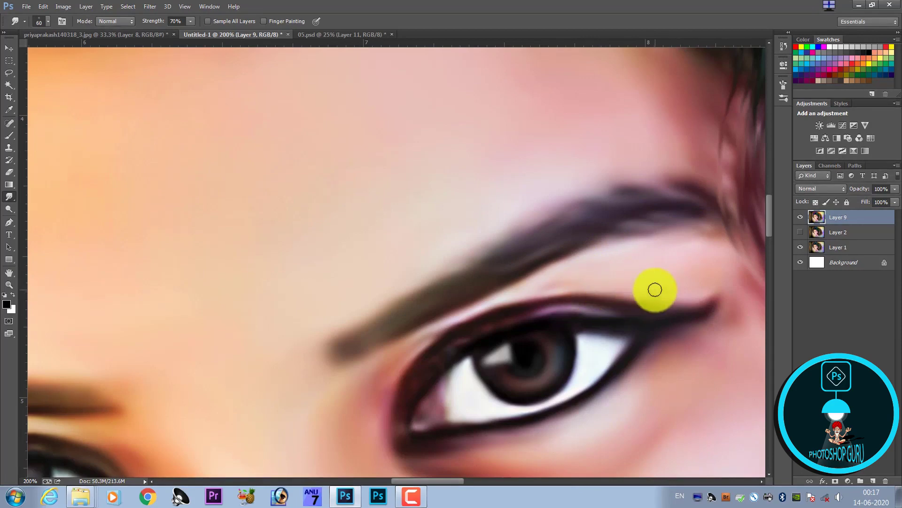
key("ctrl+minus")
key("ctrl+minus")
key("ctrl+minus")
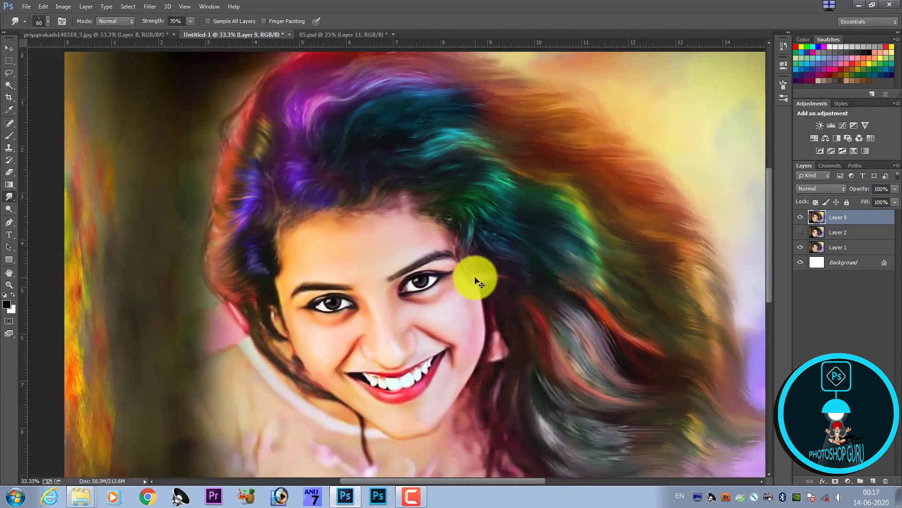
key("ctrl+minus")
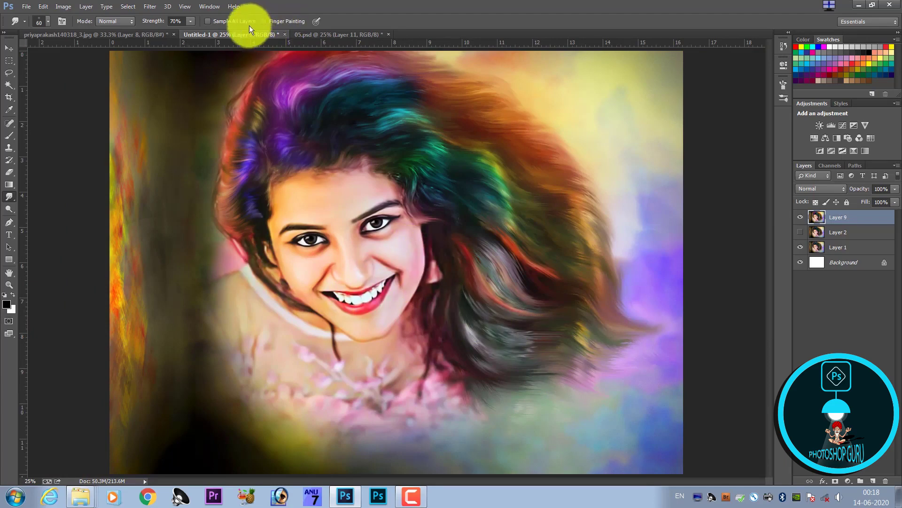
Set Smudge Strength to 80% and check the flowing hair ends at lower right
left_click(196, 35)
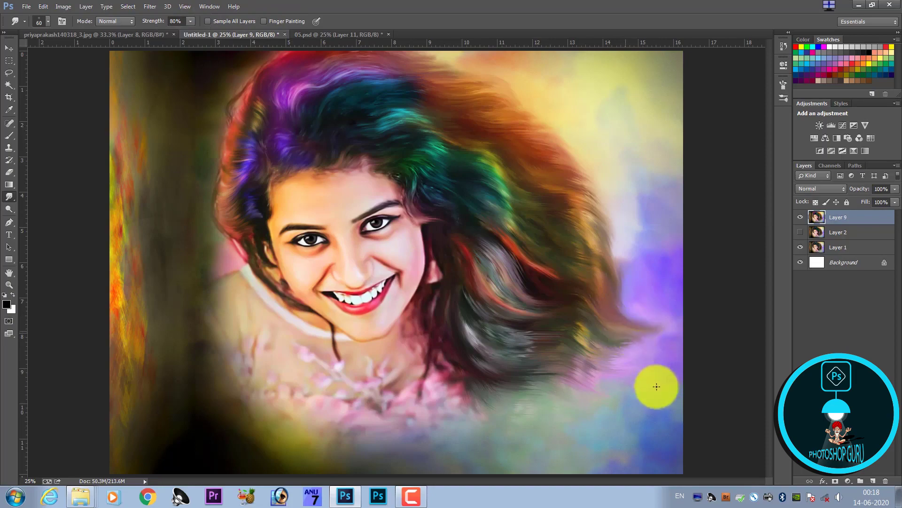
scroll(651, 353, "up", 1)
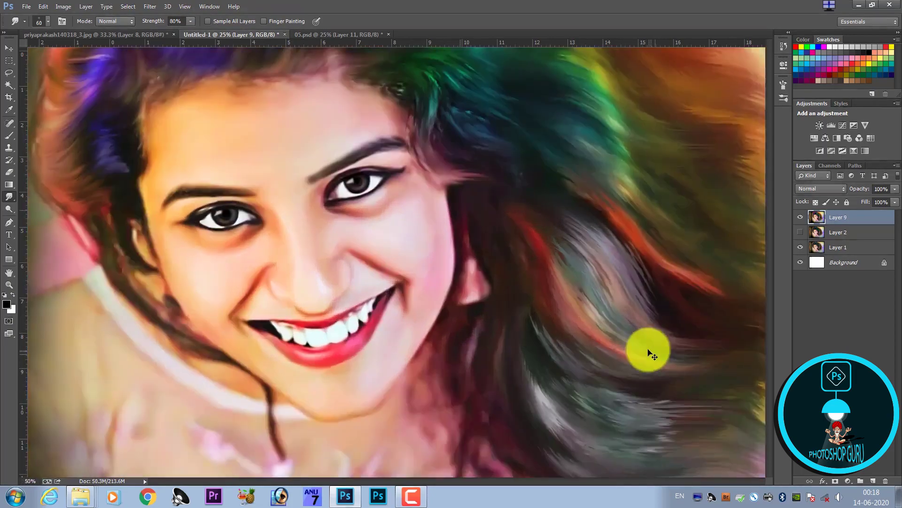
scroll(611, 343, "up", 1)
scroll(470, 305, "up", 1)
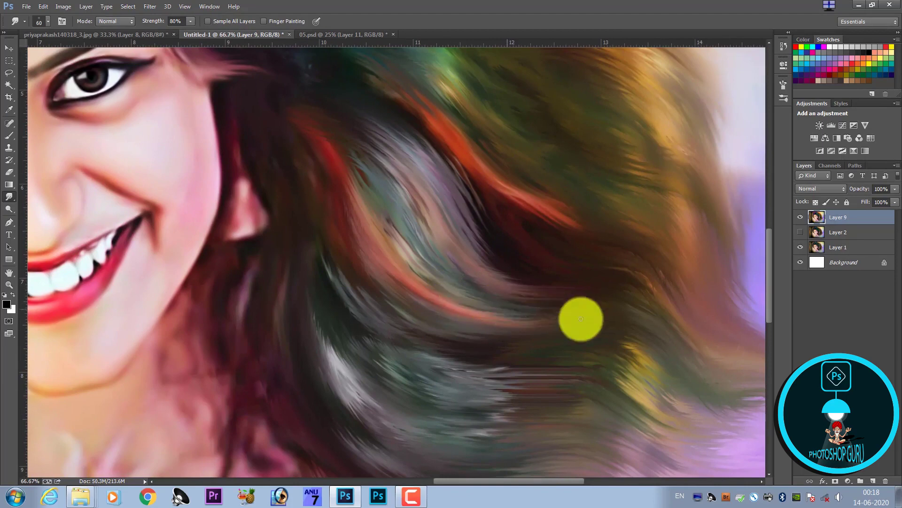
left_click_drag(648, 373, 520, 298)
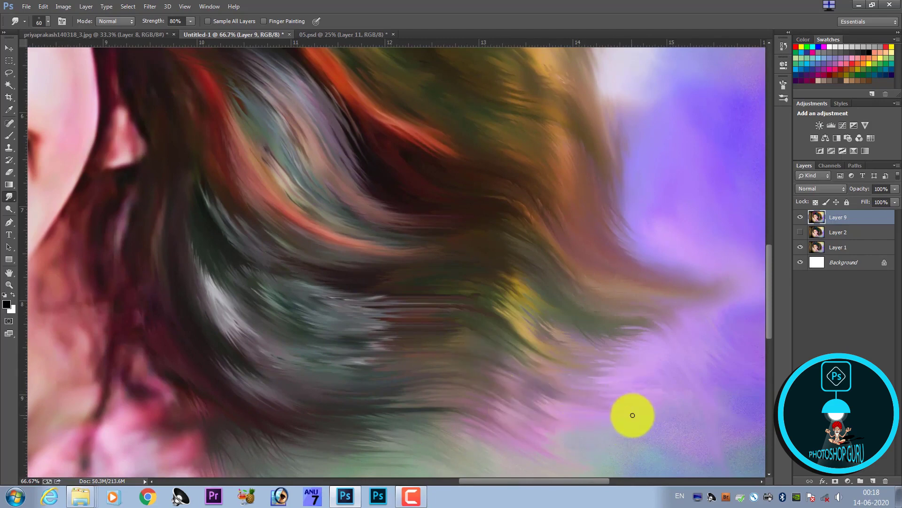
scroll(493, 332, "down", 2)
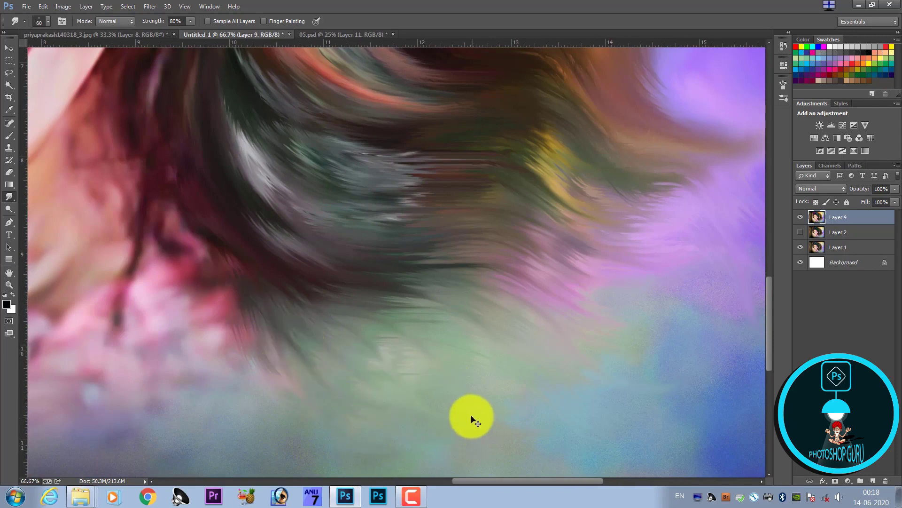
key("ctrl+minus")
key("ctrl+minus")
key("ctrl+minus")
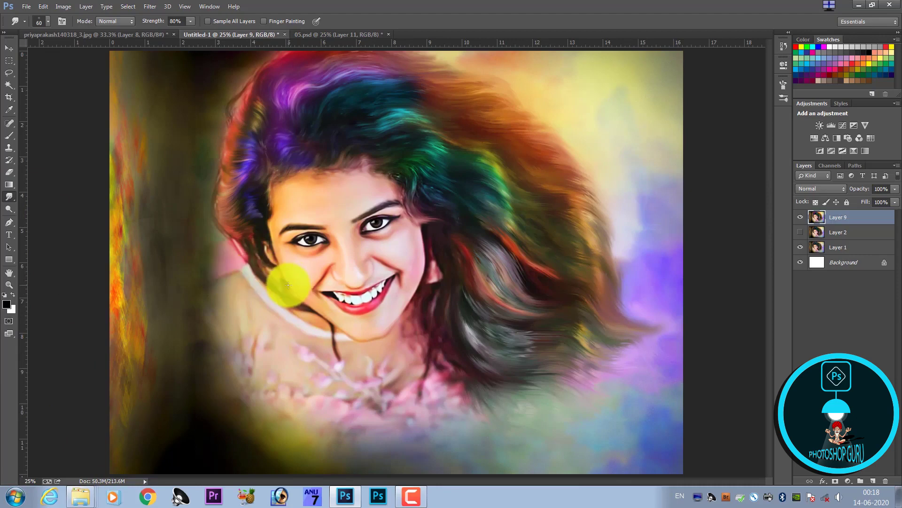
Soften the inner corner of the right eye with smudge strokes
mouse_move(288, 285)
left_mouse_down()
mouse_move(345, 279)
mouse_move(383, 320)
left_mouse_up()
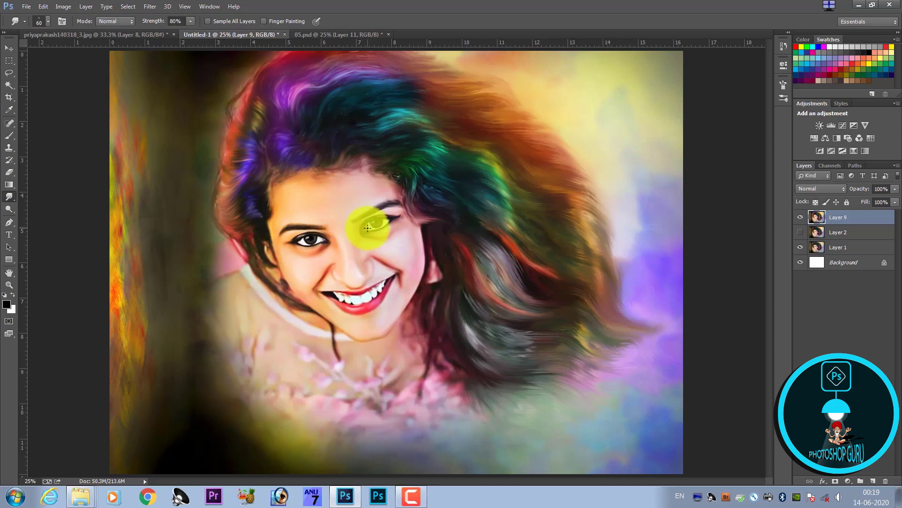
scroll(368, 228, "up", 3)
scroll(372, 151, "up", 3)
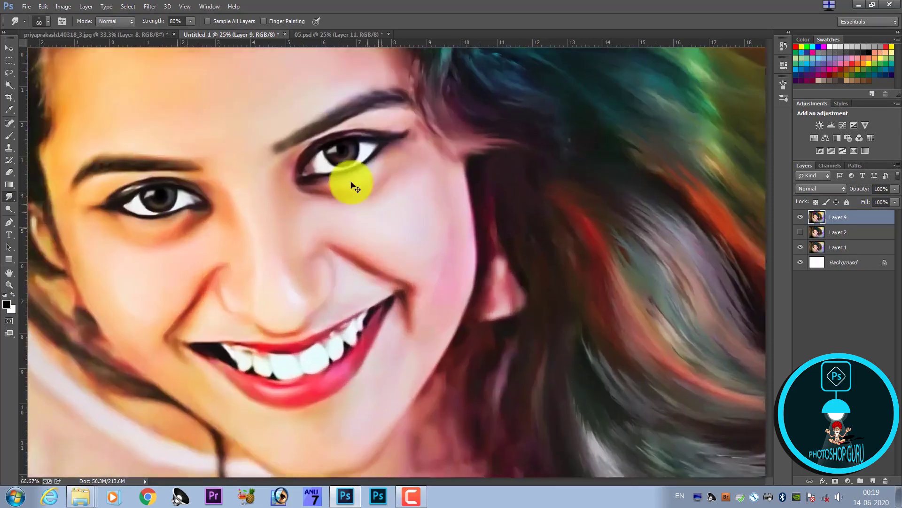
scroll(347, 181, "up", 3)
mouse_move(299, 127)
left_mouse_down()
mouse_move(266, 257)
mouse_move(225, 268)
mouse_move(213, 256)
mouse_move(253, 311)
left_mouse_up()
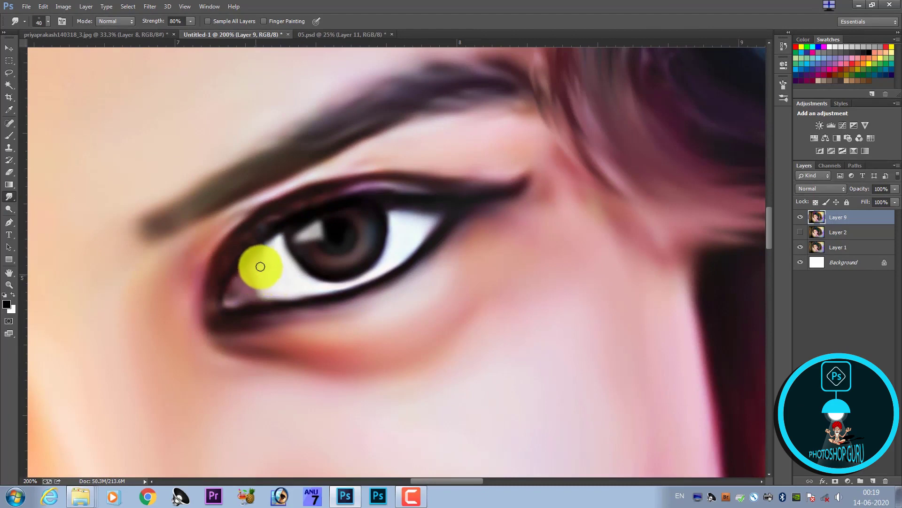
mouse_move(267, 260)
left_mouse_down()
mouse_move(250, 284)
mouse_move(379, 284)
left_mouse_up()
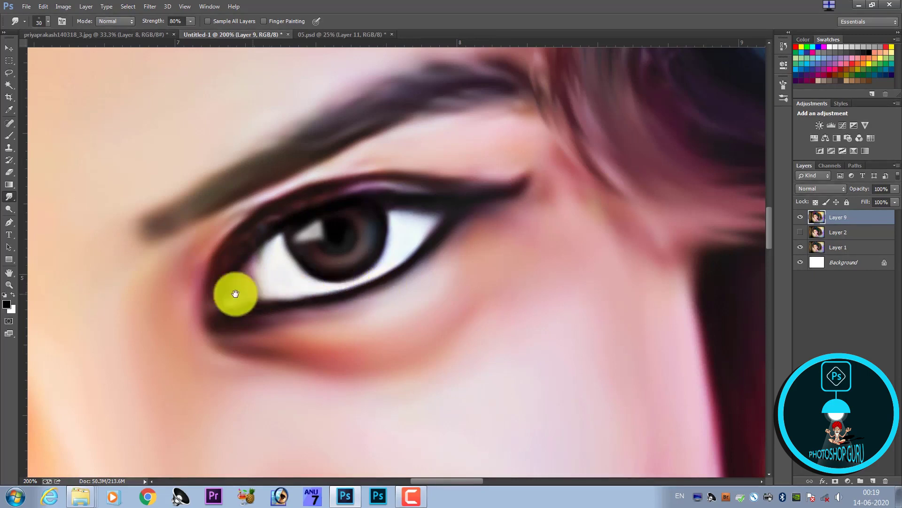
Further smudge the inner eye corner and blend the upper eyelid smooth
scroll(377, 264, "left", 10)
scroll(369, 268, "left", 5)
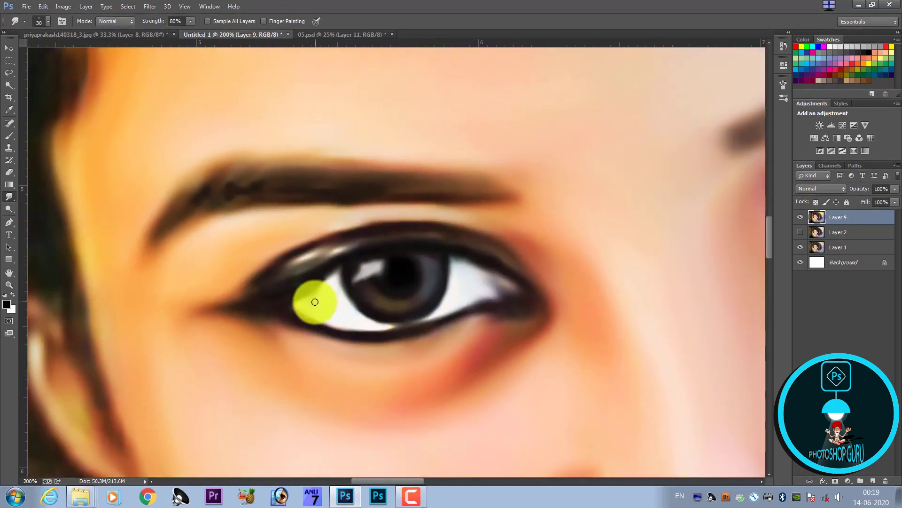
mouse_move(315, 301)
left_mouse_down()
mouse_move(325, 288)
mouse_move(495, 297)
left_mouse_up()
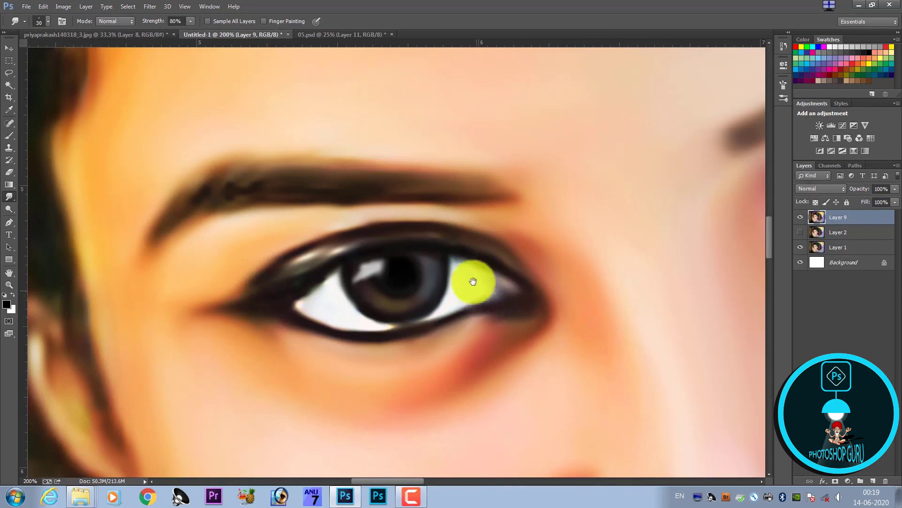
scroll(470, 282, "right", 3)
scroll(383, 302, "up", 2)
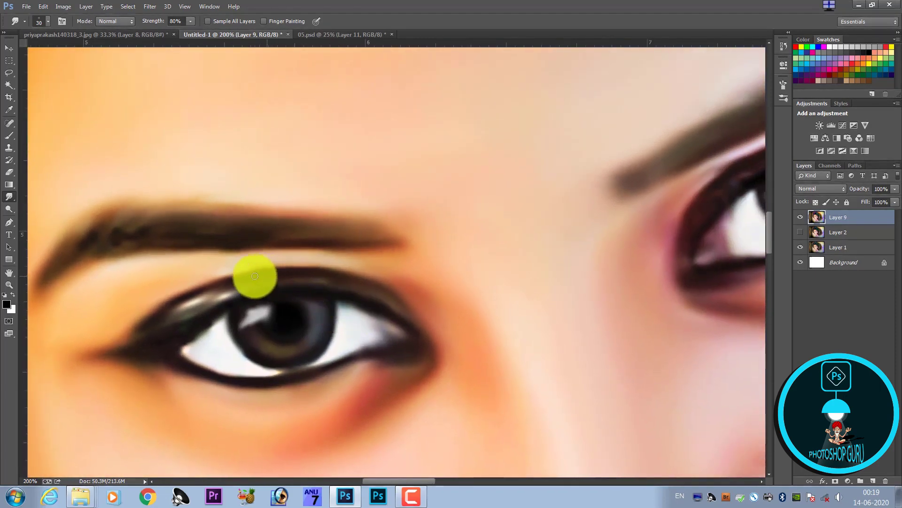
mouse_move(224, 280)
left_mouse_down()
mouse_move(301, 260)
mouse_move(265, 305)
mouse_move(298, 313)
mouse_move(323, 282)
mouse_move(353, 268)
mouse_move(319, 295)
left_mouse_up()
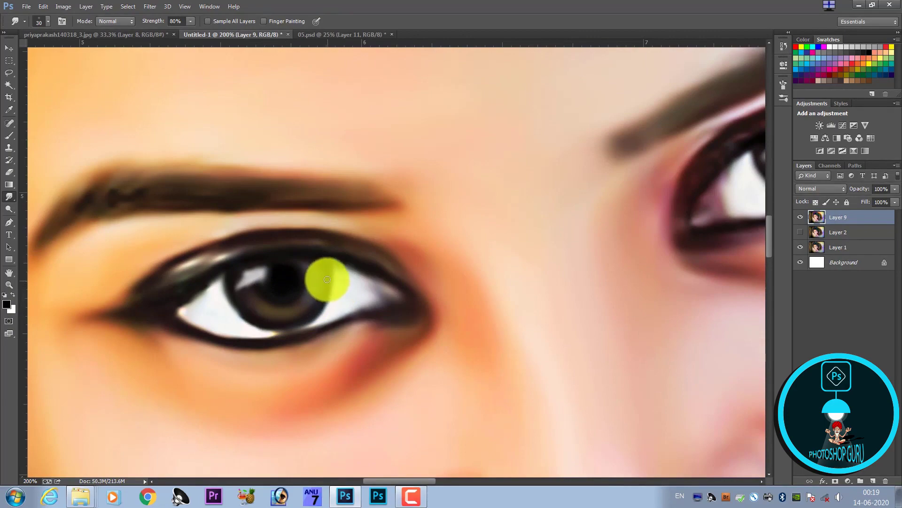
scroll(325, 271, "down", 2)
scroll(324, 268, "down", 1)
Duplicate Layer 9 so Layer 9 copy sits on top
scroll(327, 266, "down", 1)
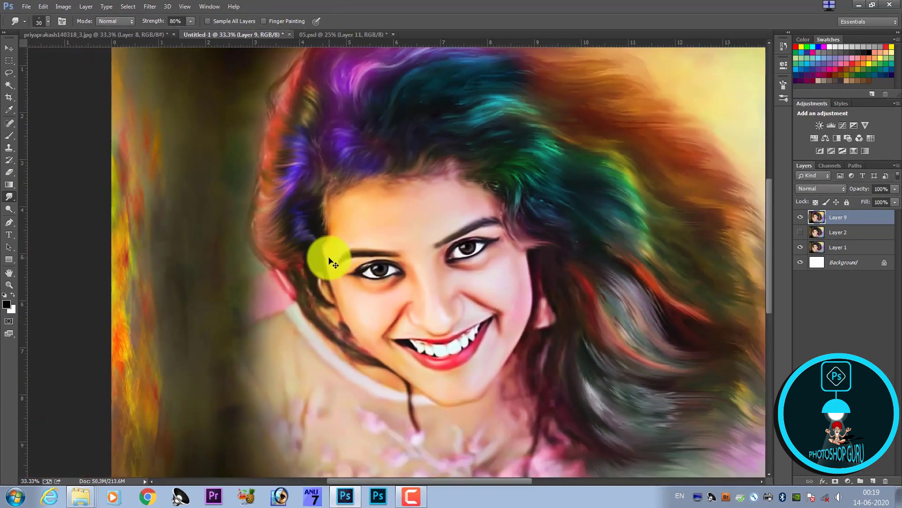
scroll(330, 262, "down", 1)
scroll(331, 262, "down", 1)
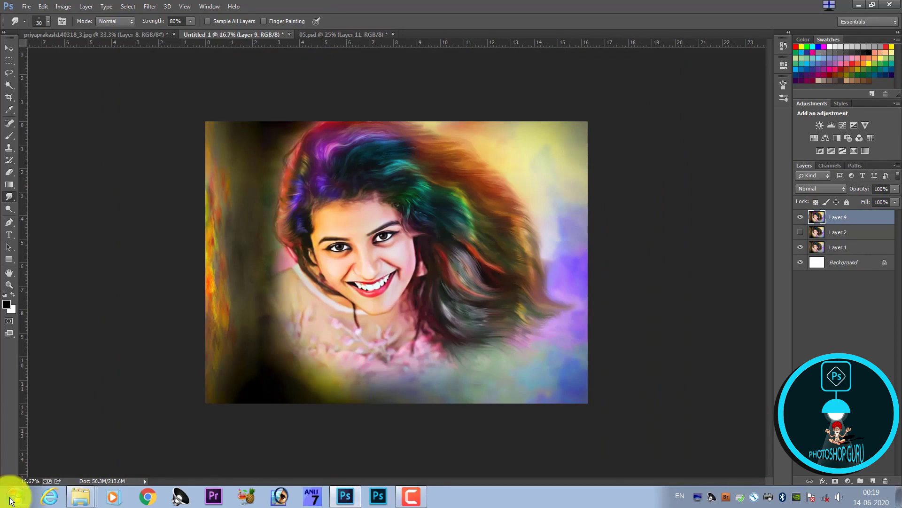
mouse_move(80, 496)
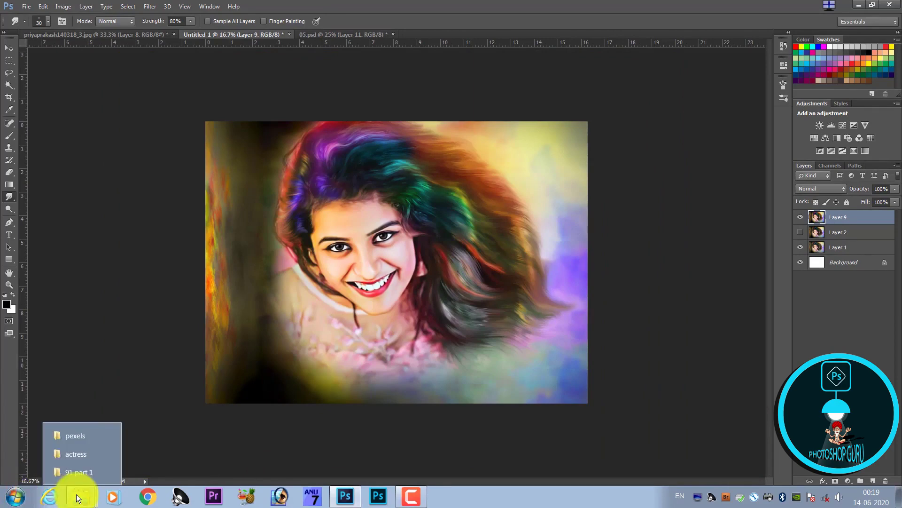
key("ctrl+j")
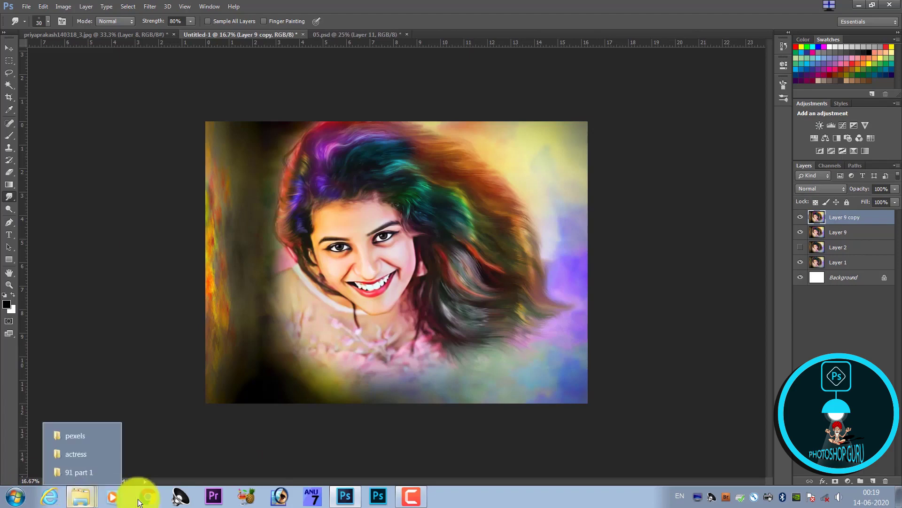
key("alt+i")
Apply Match Color to Layer 9 copy with Luminance 110 and Color Intensity 120
key("j")
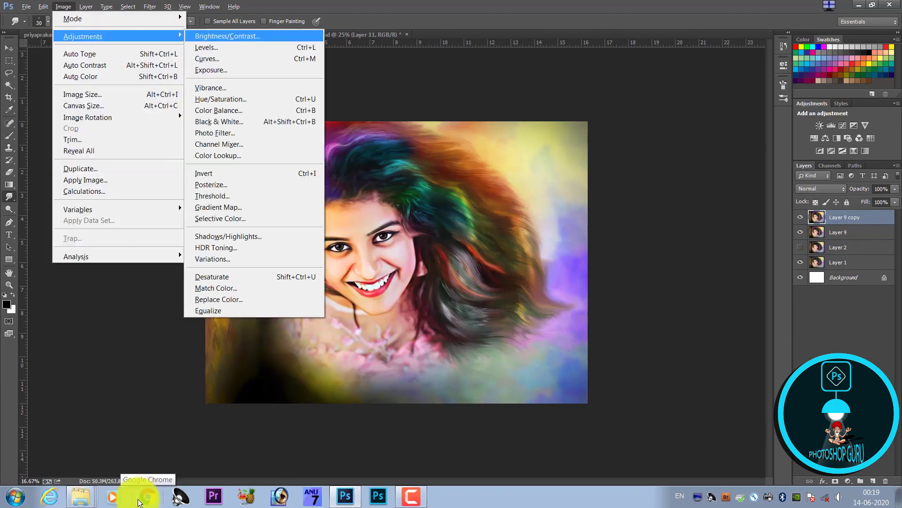
key("m")
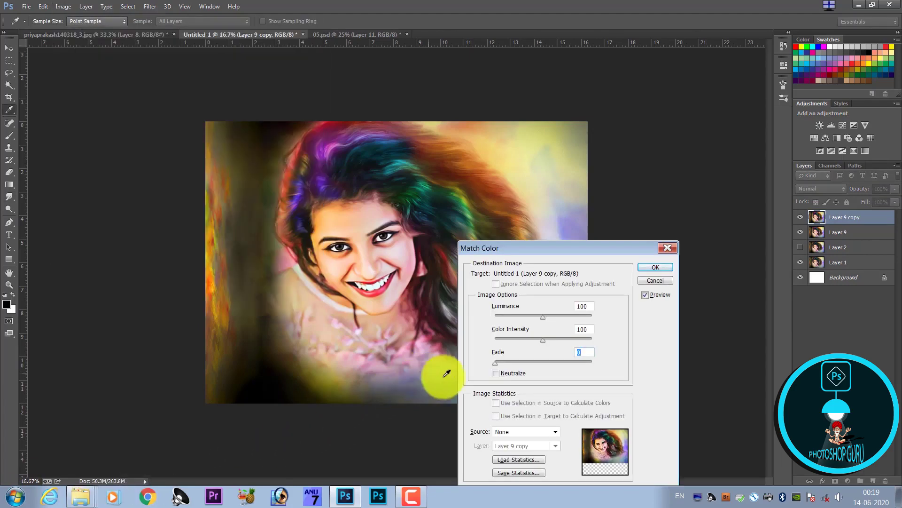
double_click(588, 307)
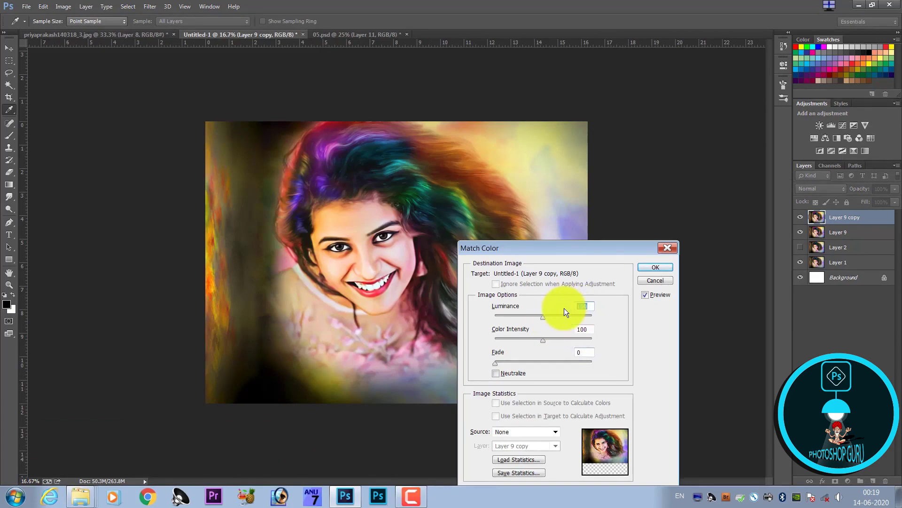
type("110")
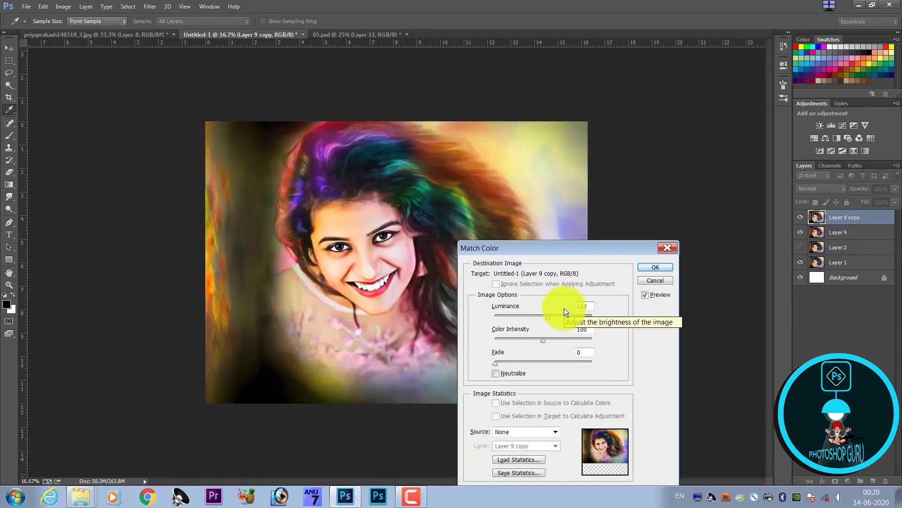
key("Tab")
type("120")
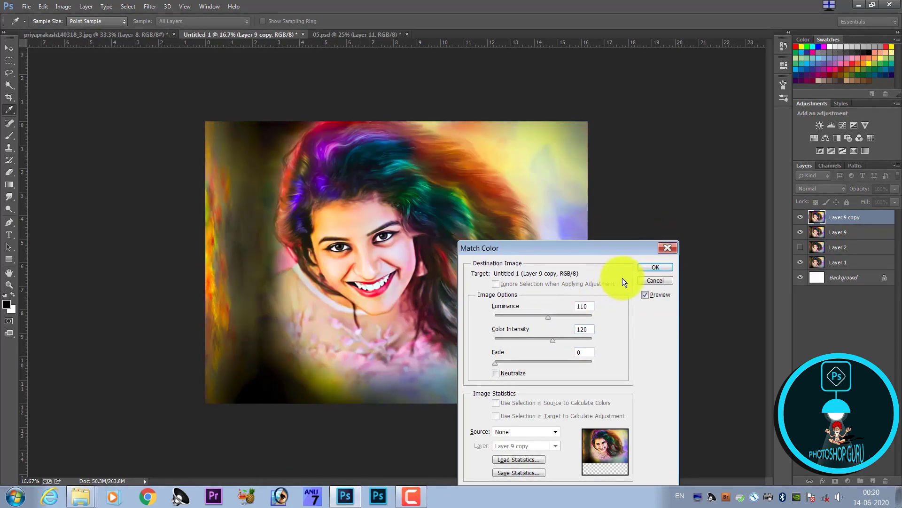
left_click(647, 267)
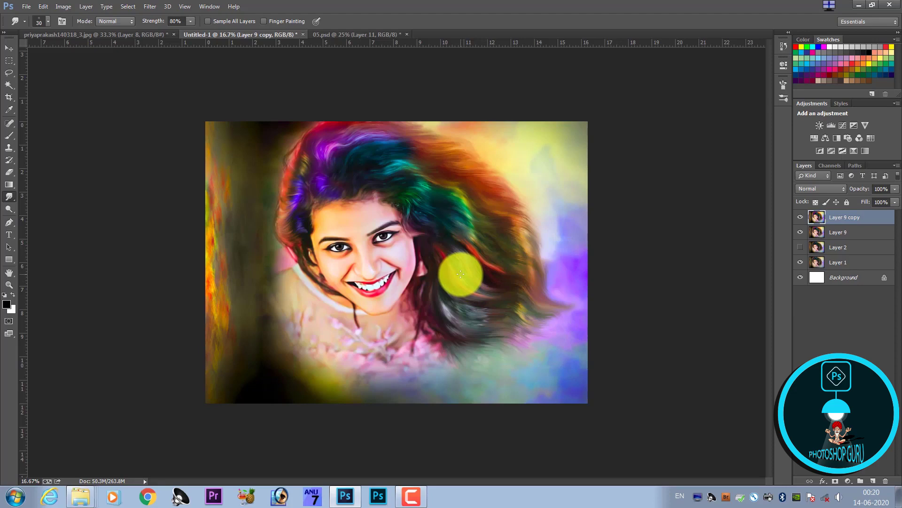
Smudge the hair edge near the temple with the 9 px hard round brush at size 6
scroll(460, 283, "up", 1)
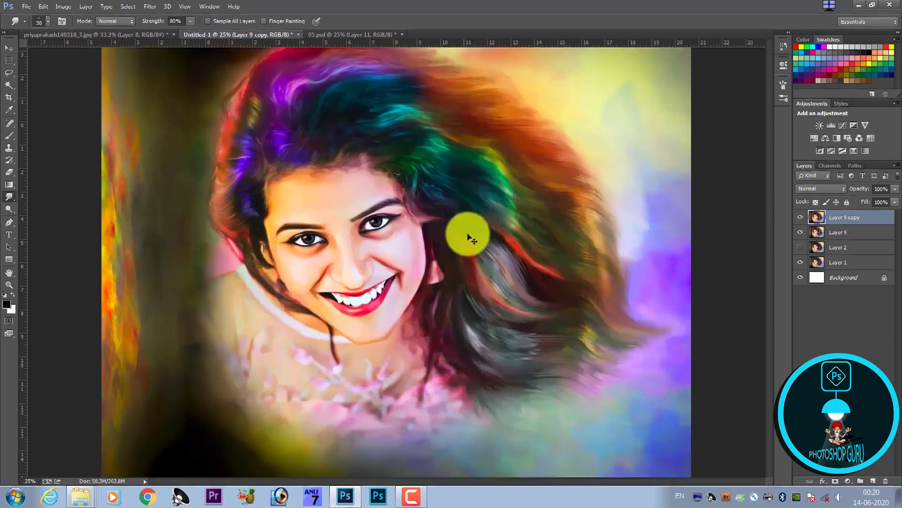
scroll(469, 236, "up", 2)
left_click_drag(517, 195, 410, 340)
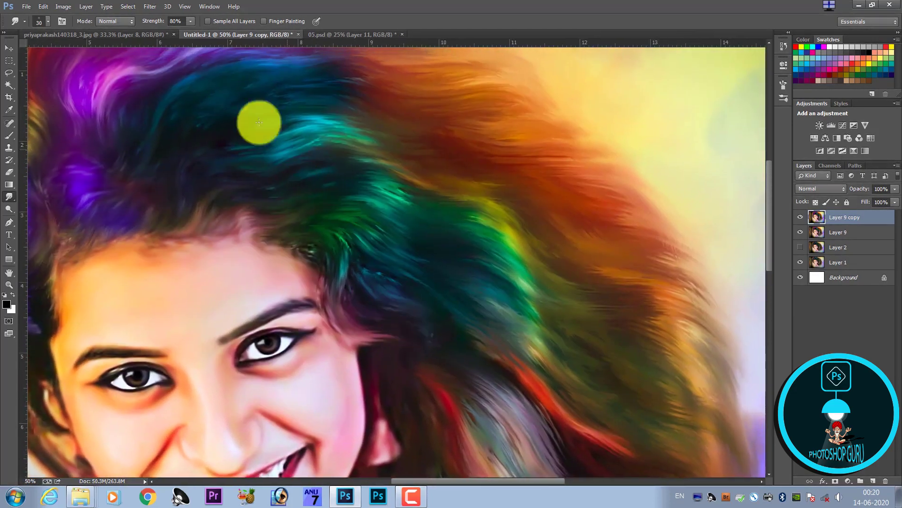
left_click(38, 22)
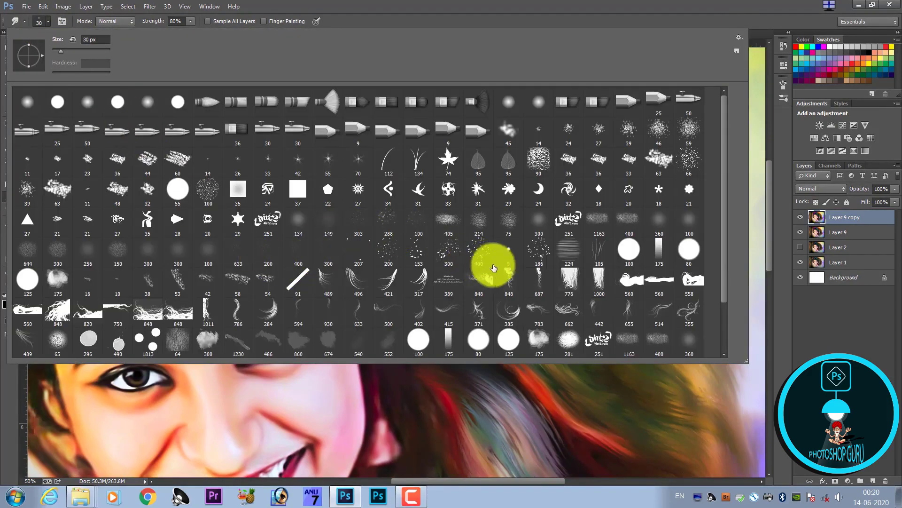
left_click(479, 249)
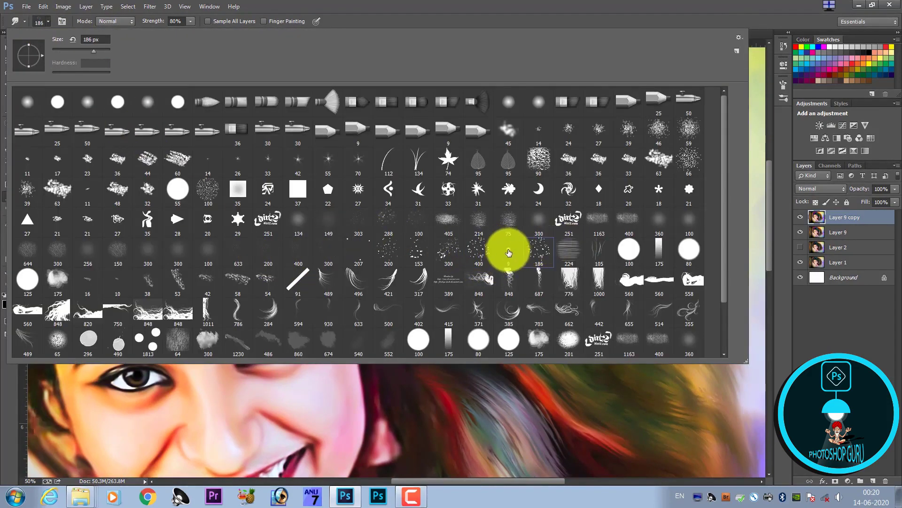
left_click(509, 251)
key("Return")
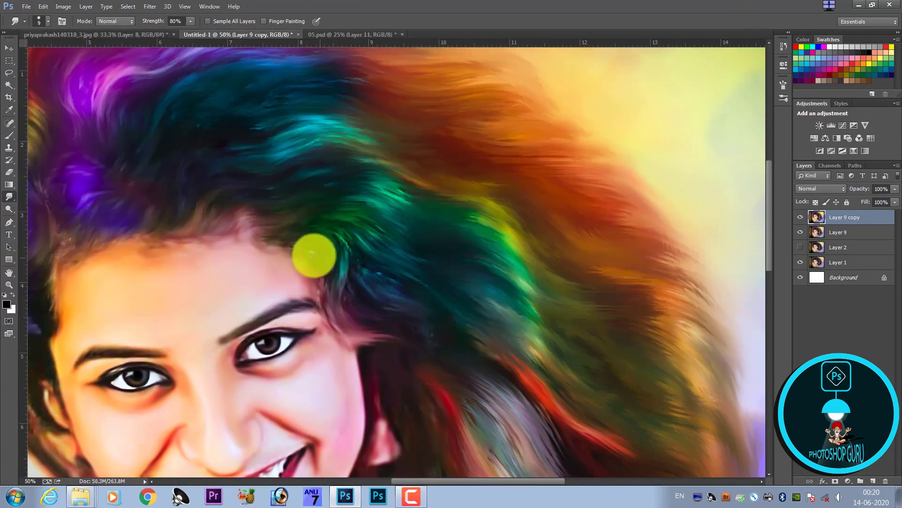
scroll(358, 254, "up", 3)
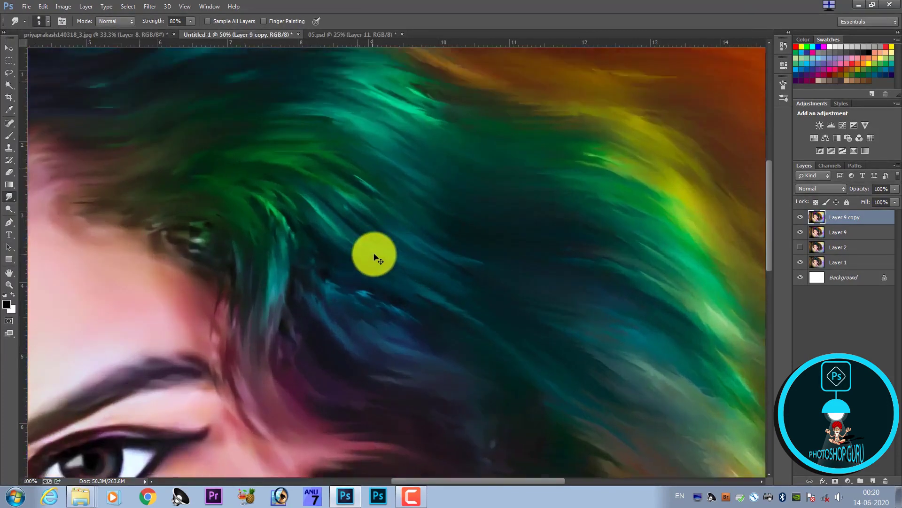
key("bracketleft")
key("bracketleft")
key("bracketleft")
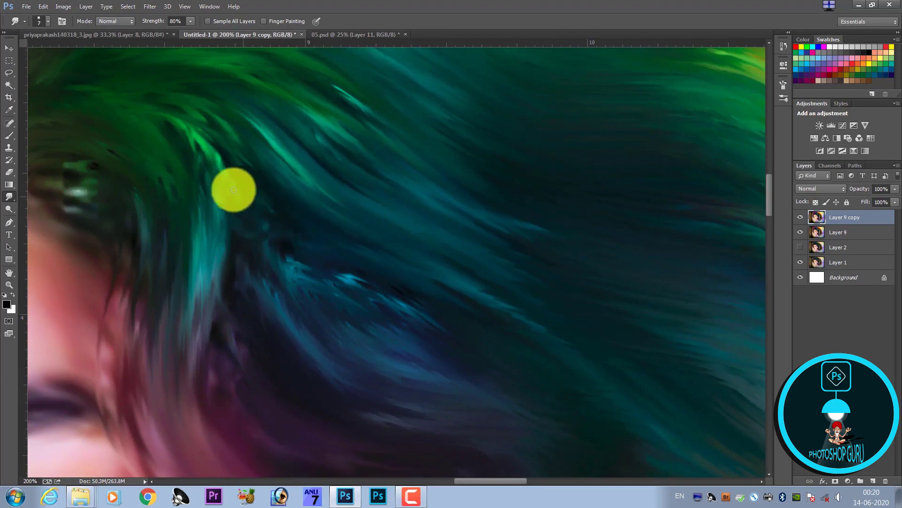
scroll(206, 294, "down", 2)
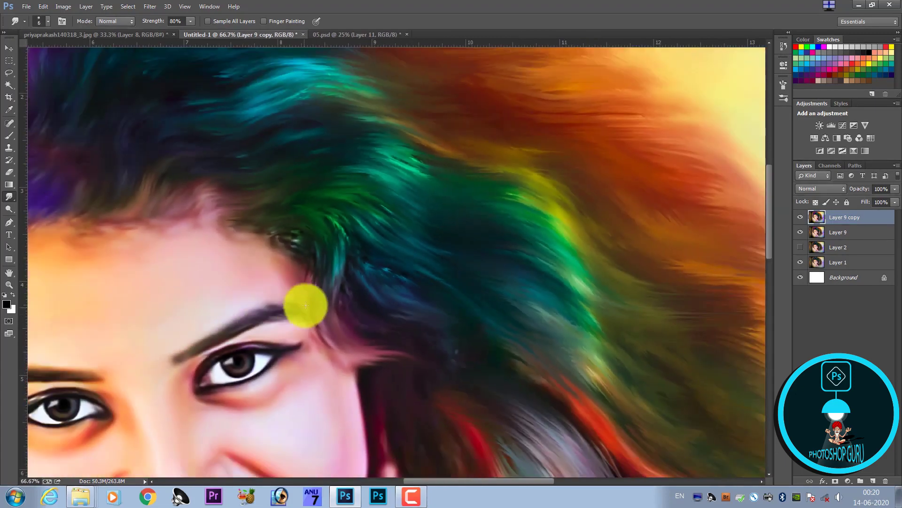
mouse_move(372, 354)
left_mouse_down()
mouse_move(319, 316)
mouse_move(383, 354)
mouse_move(347, 353)
mouse_move(393, 360)
left_mouse_up()
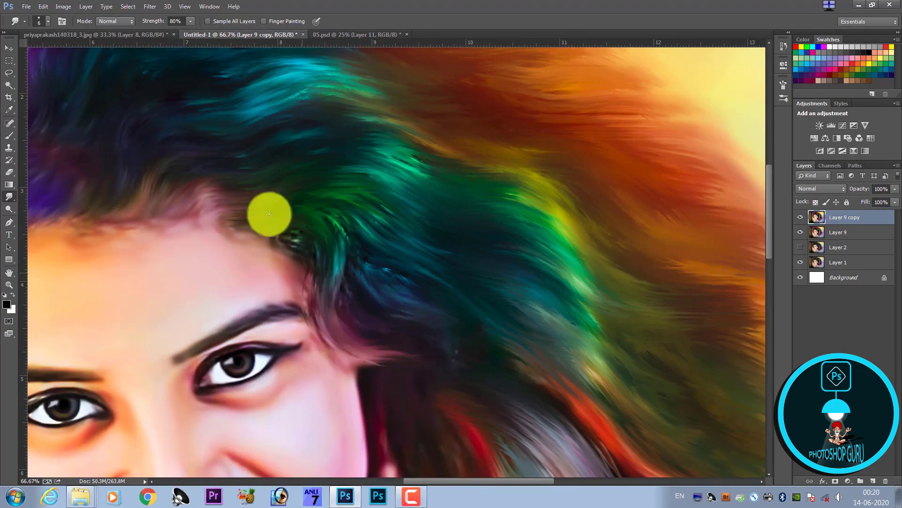
With the 400 scattered brush at size 70, smudge blue hair colour down into the purple strands
left_click(38, 24)
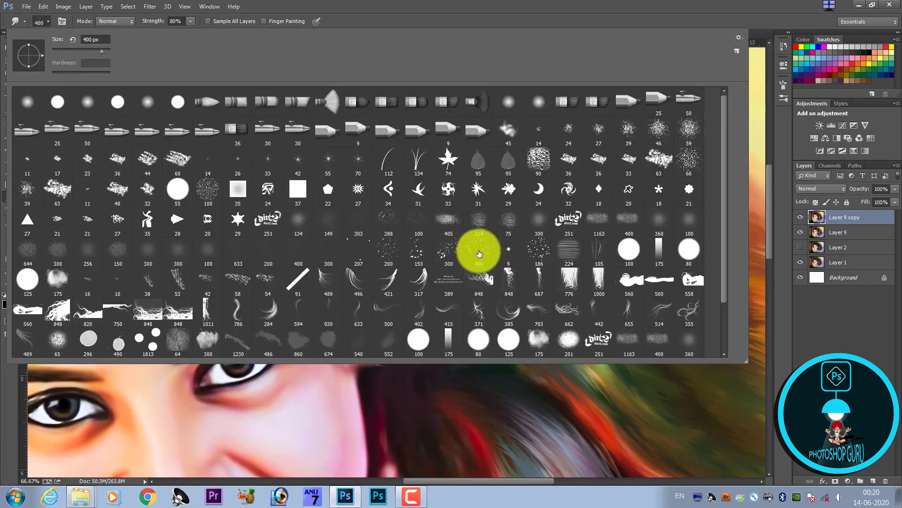
double_click(480, 250)
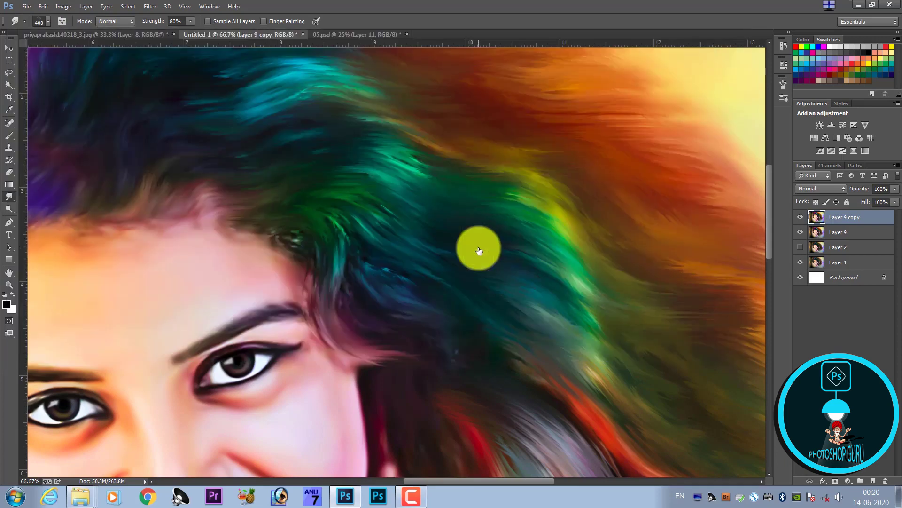
key("bracketleft")
key("bracketleft")
key("bracketleft")
key("bracketleft")
key("bracketleft")
key("bracketleft")
key("bracketleft")
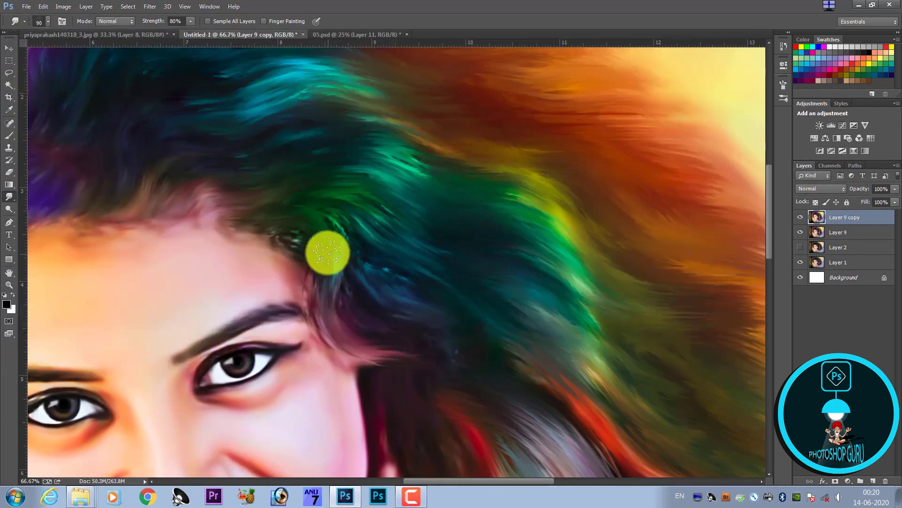
key("bracketleft")
key("bracketleft")
key("bracketleft")
key("bracketleft")
key("bracketleft")
key("bracketleft")
mouse_move(323, 218)
left_mouse_down()
mouse_move(338, 242)
mouse_move(334, 286)
mouse_move(348, 332)
mouse_move(377, 344)
left_mouse_up()
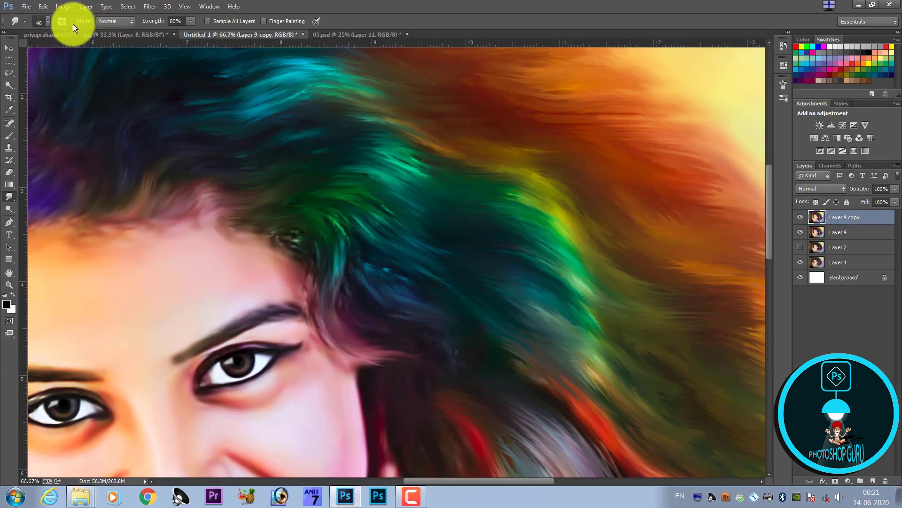
In Brush settings, disable scattering and shape dynamics, enable Transfer, and set spacing to 1%
left_click(209, 6)
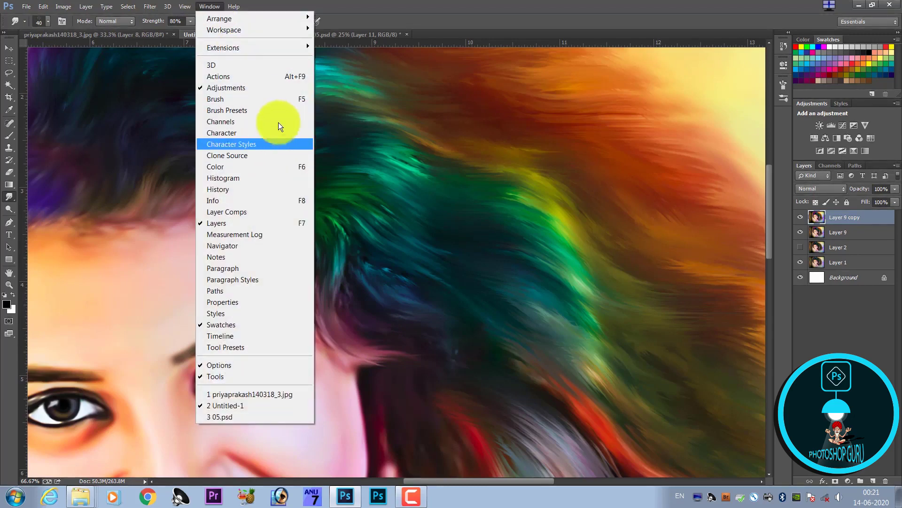
left_click(284, 100)
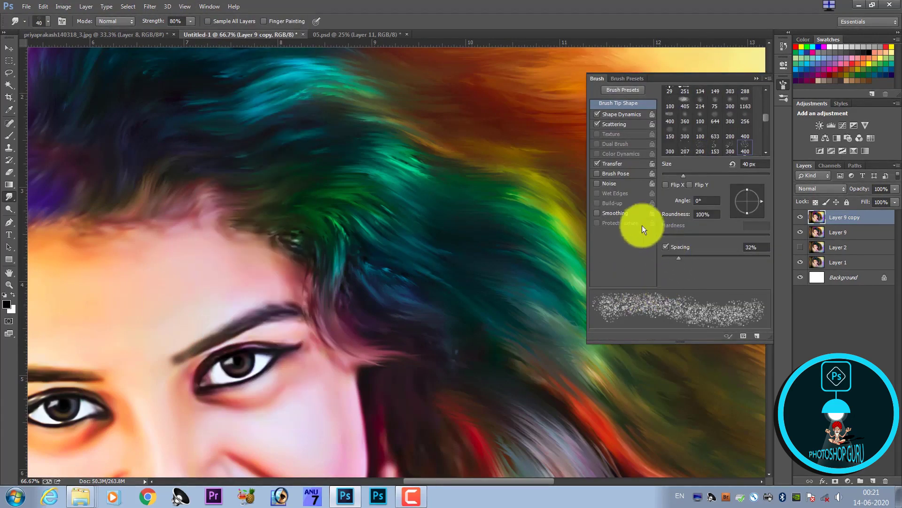
left_click(596, 125)
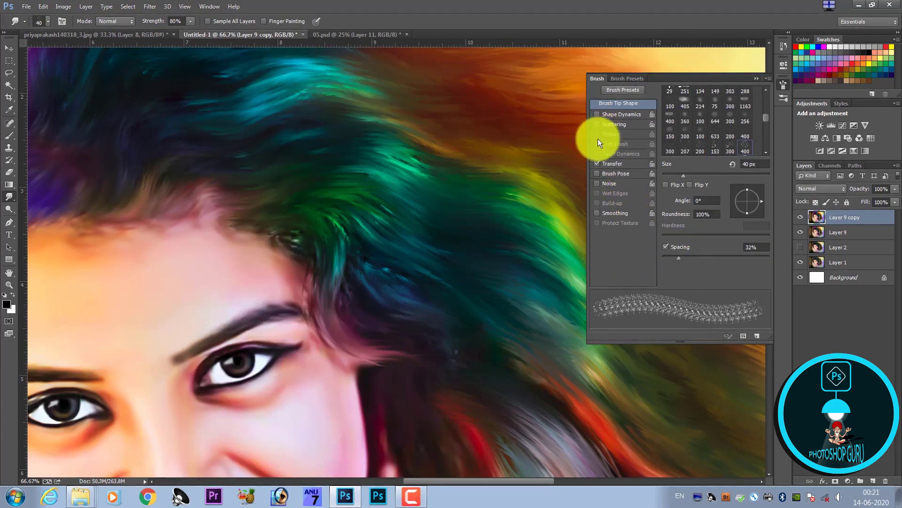
left_click(602, 165)
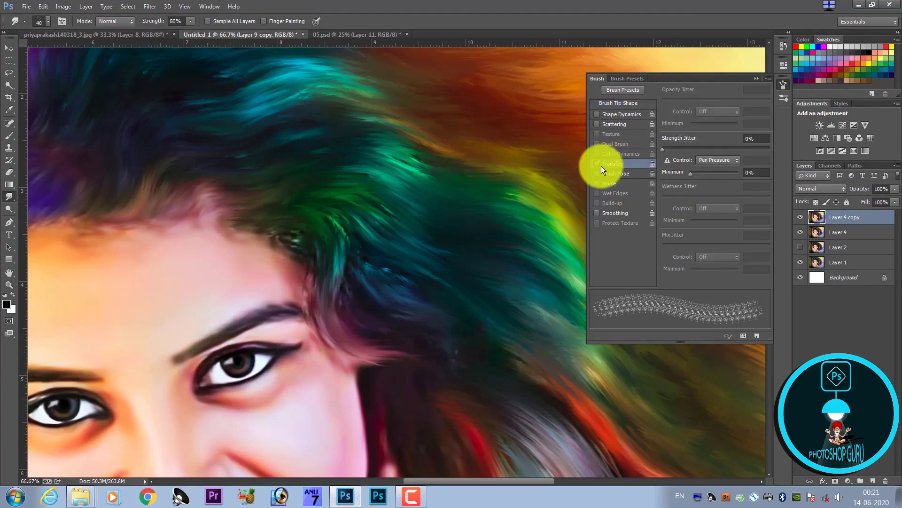
left_click(620, 103)
left_click_drag(677, 258, 625, 259)
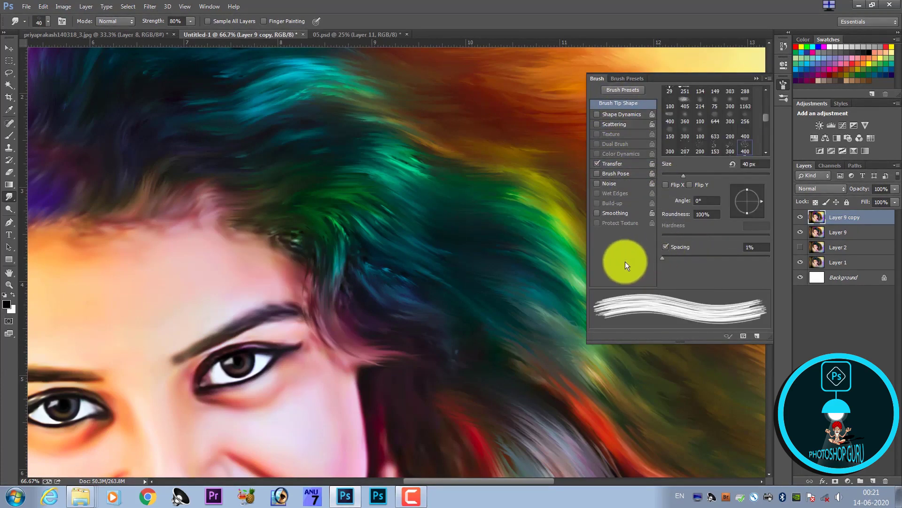
Resize the Smudge brush to 30 px with the bracket keys
key("bracketleft")
key("bracketleft")
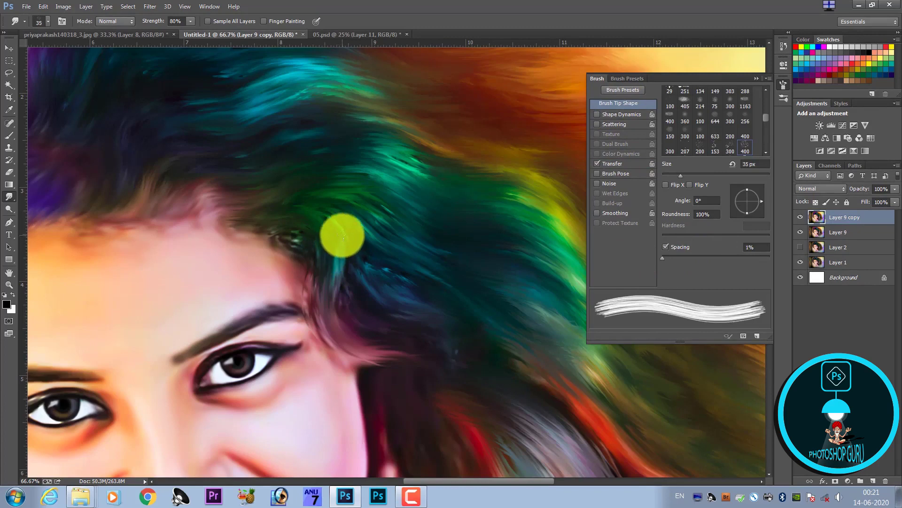
key("bracketleft")
key("bracketleft")
key("bracketleft")
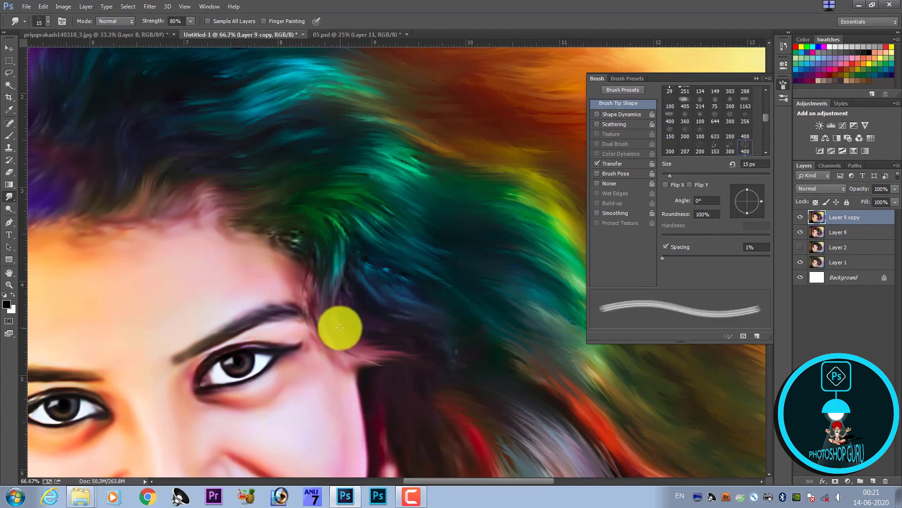
key("bracketright")
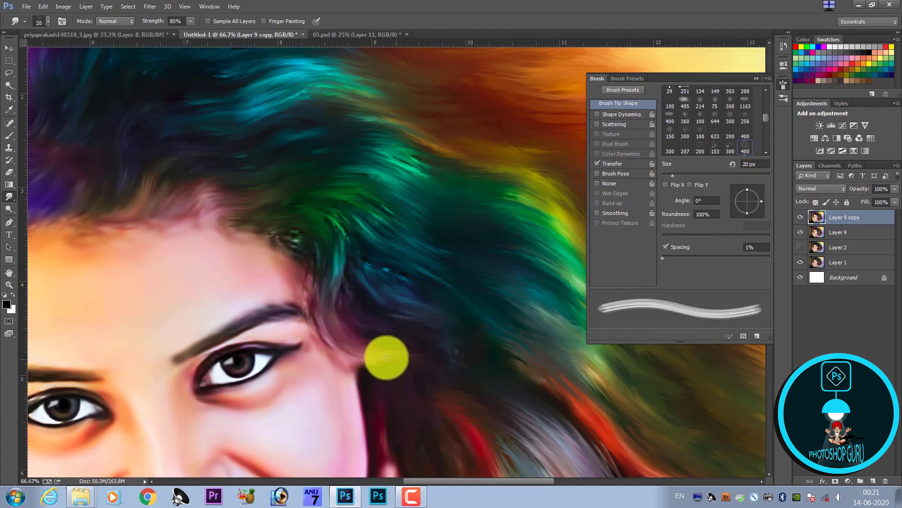
key("bracketright")
key("bracketright")
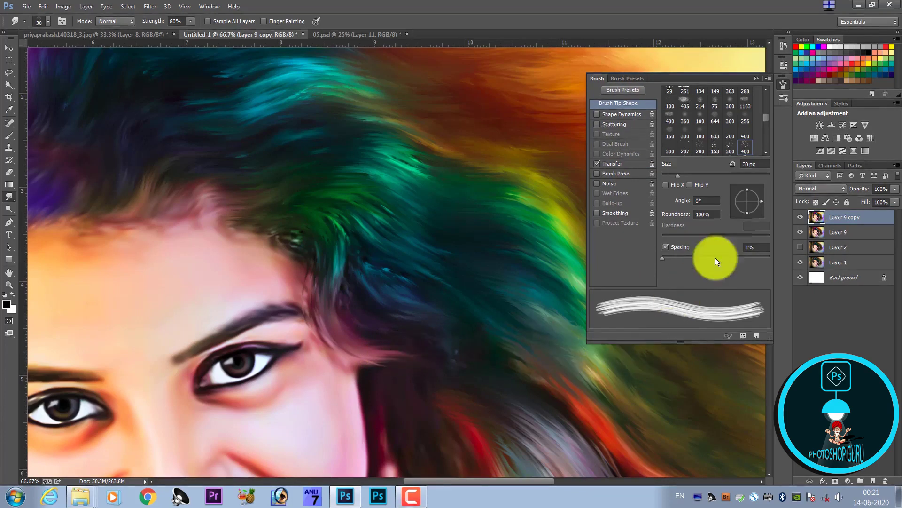
Close the Brush panel and smudge the teal and green hair strands above the eye
left_click(754, 78)
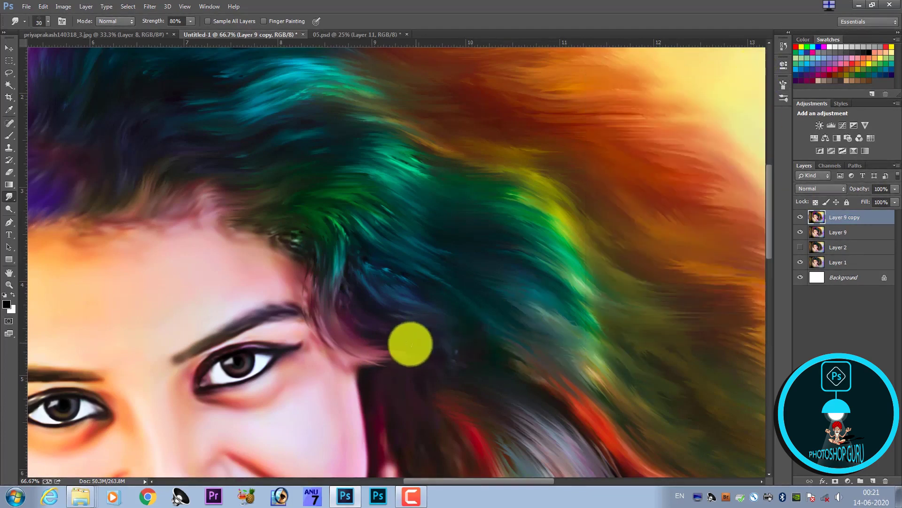
key("bracketright")
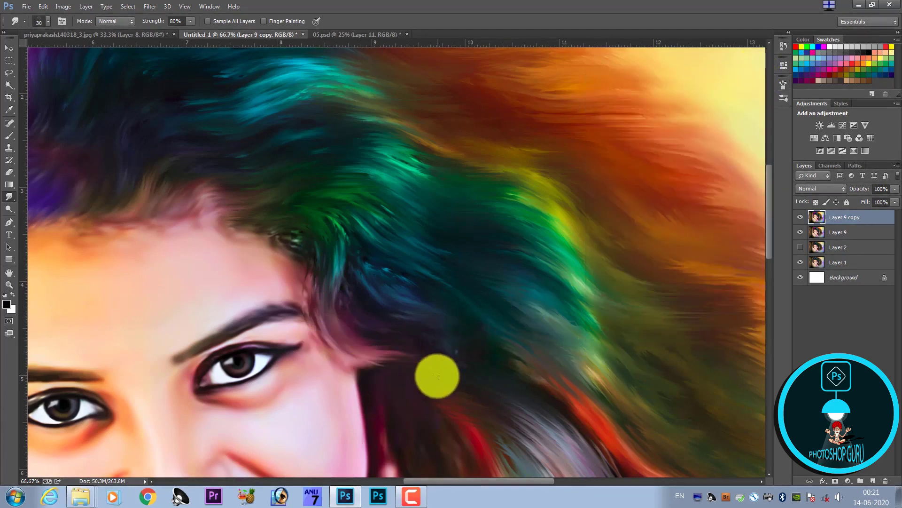
scroll(388, 365, "up", 3)
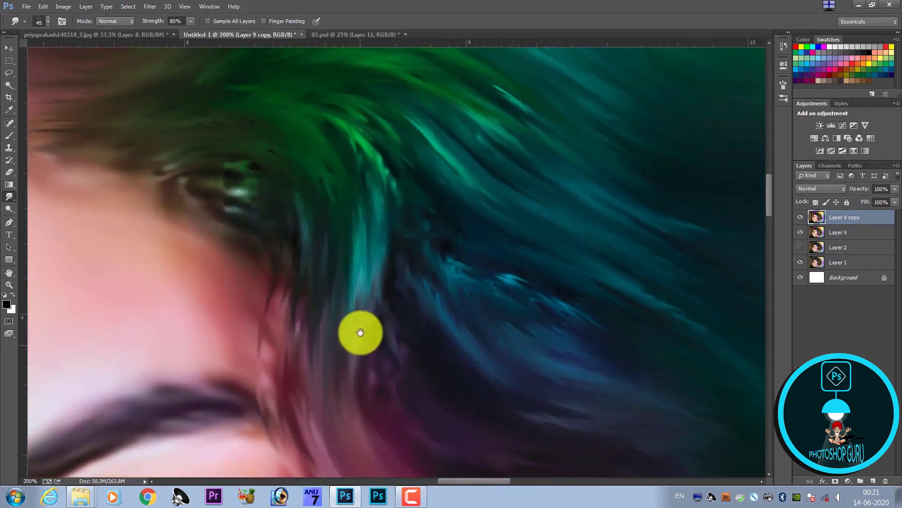
mouse_move(361, 332)
left_mouse_down()
mouse_move(329, 145)
mouse_move(393, 288)
mouse_move(345, 159)
mouse_move(356, 387)
left_mouse_up()
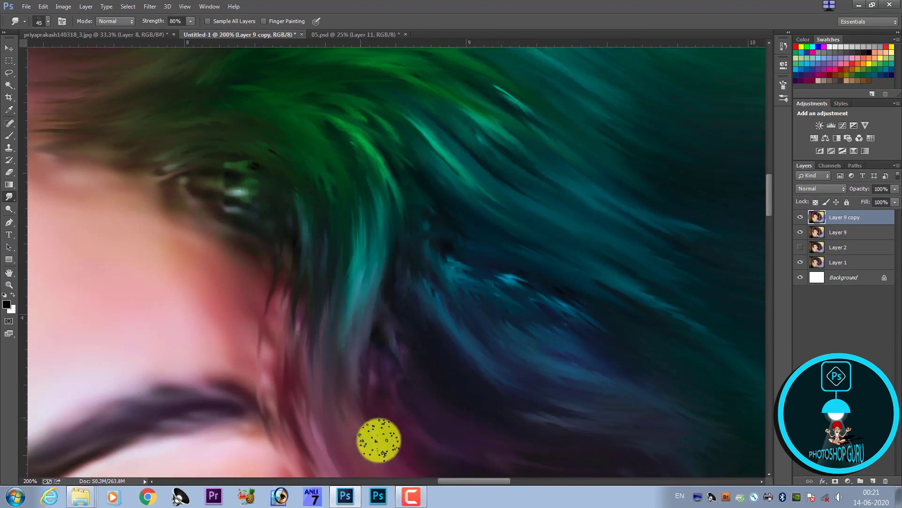
Pan across the hair, enlarge the smudge brush to 60, and zoom back out to view the face
left_click_drag(376, 436, 301, 230)
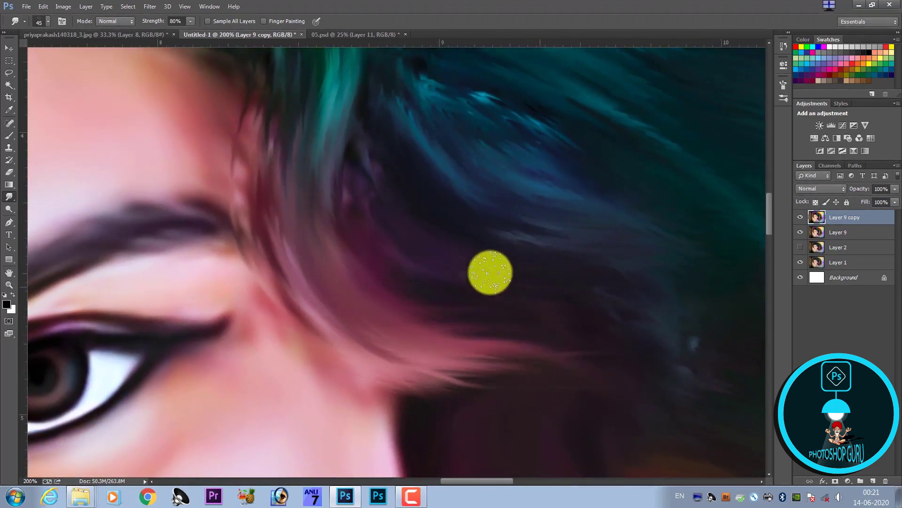
scroll(470, 302, "up", 3)
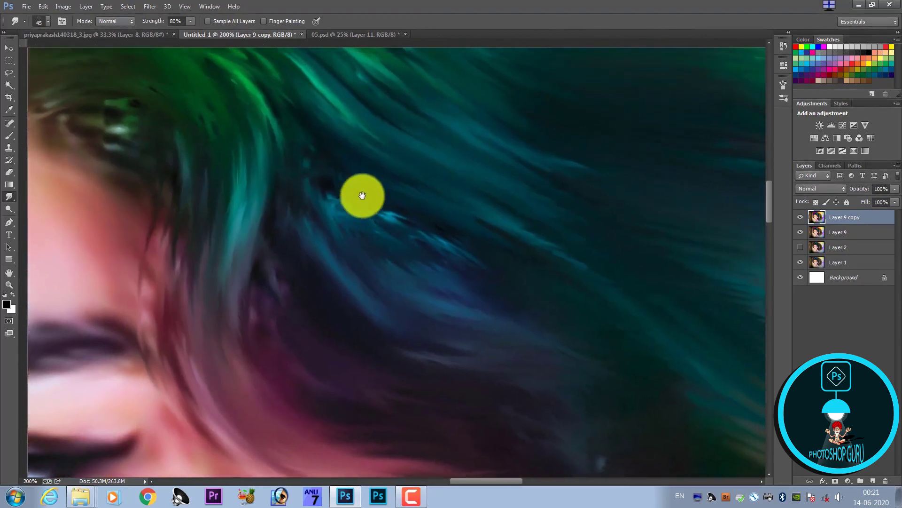
scroll(361, 195, "right", 3)
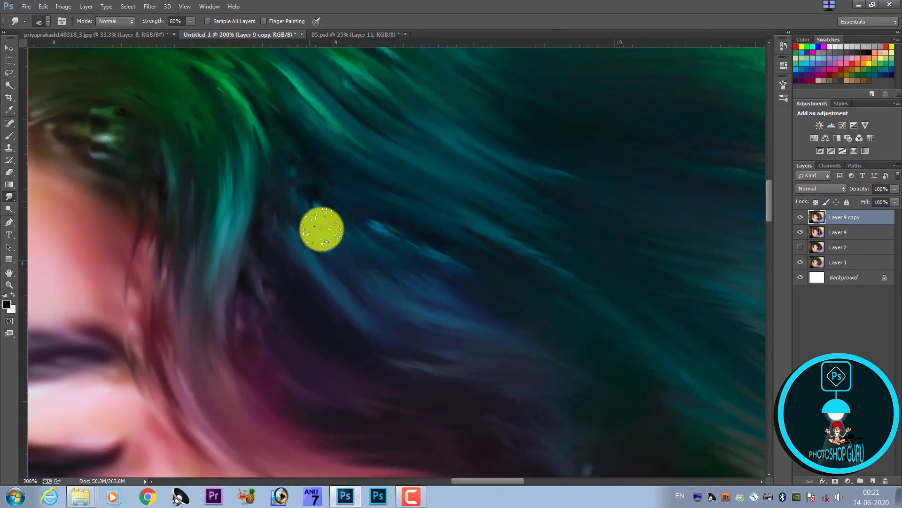
scroll(444, 323, "up", 4)
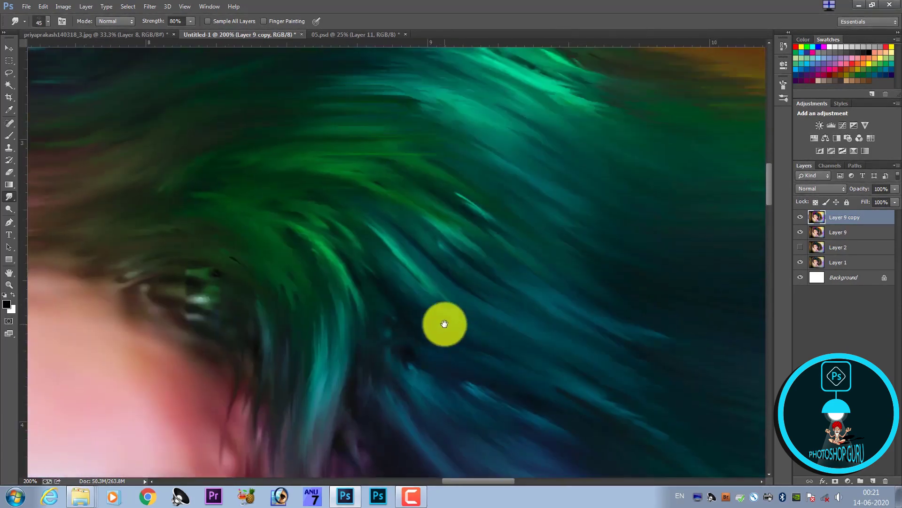
scroll(404, 272, "left", 3)
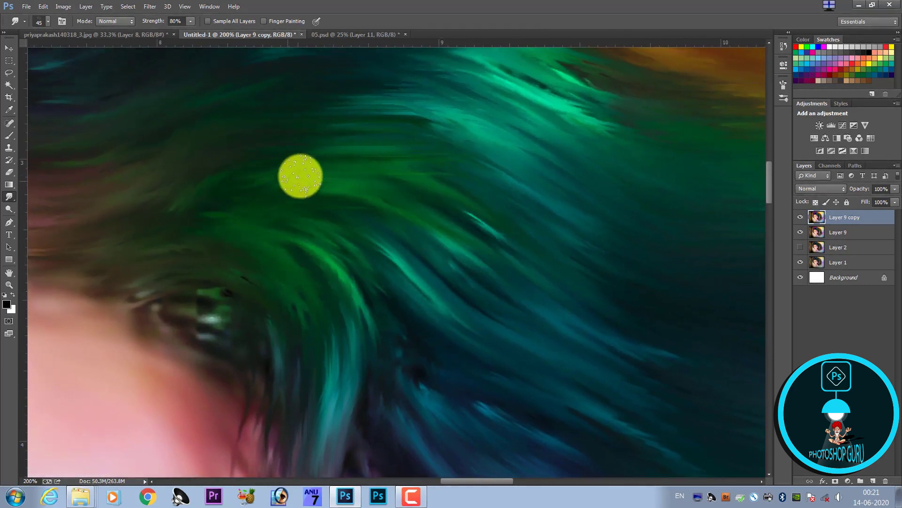
mouse_move(611, 316)
left_mouse_down()
mouse_move(496, 305)
mouse_move(378, 422)
left_mouse_up()
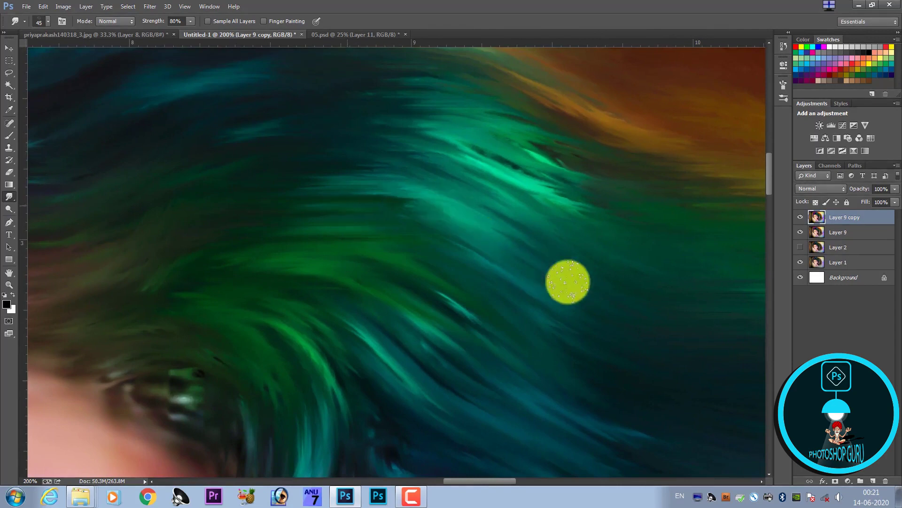
left_click_drag(509, 238, 419, 325)
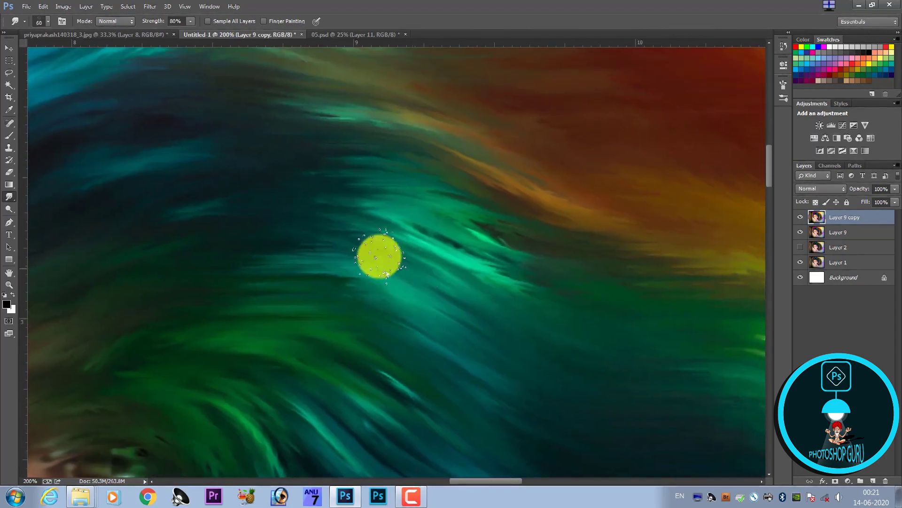
key("bracketright")
key("bracketright")
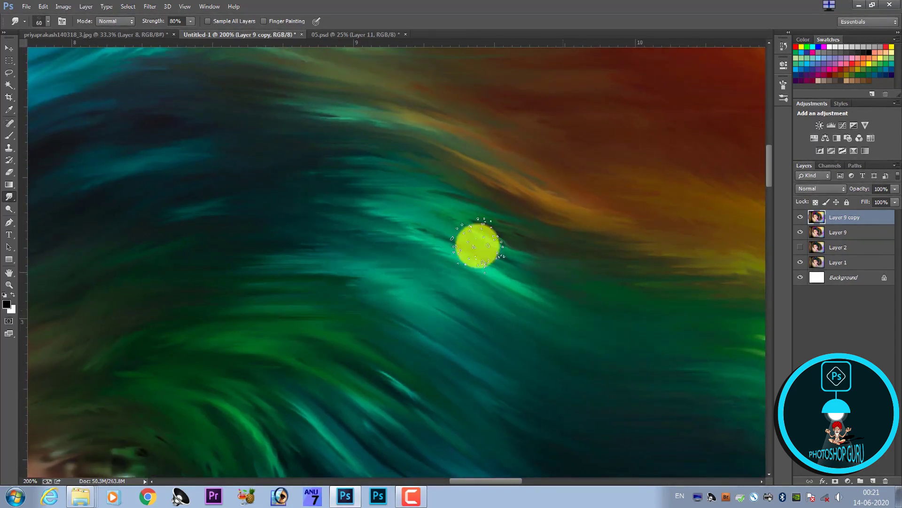
key("ctrl+minus")
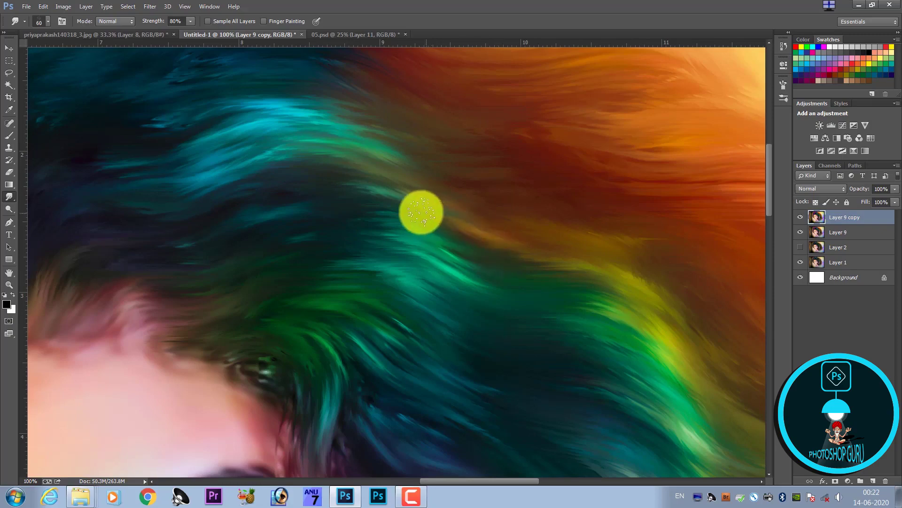
key("ctrl+minus")
key("ctrl+minus")
key("ctrl+minus")
key("ctrl+minus")
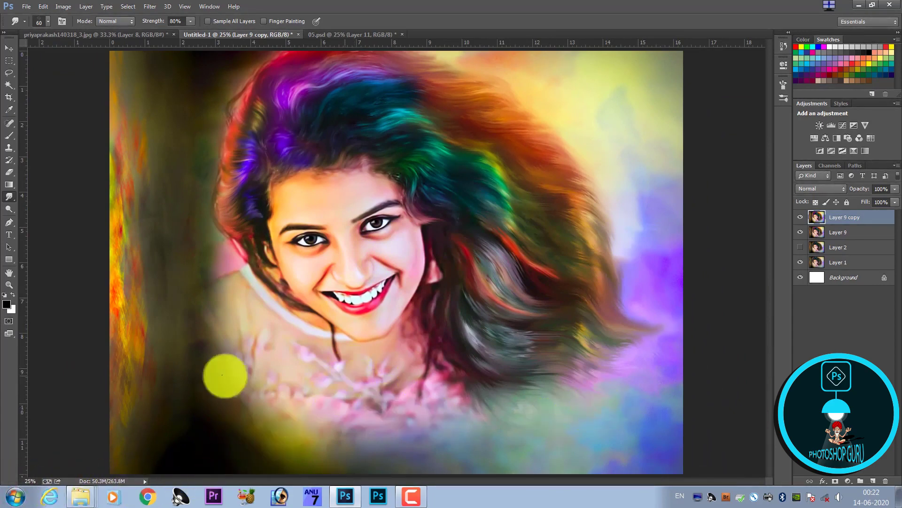
Switch to the Move tool and start Save As, browsing to the back folder on drive D
left_click(9, 48)
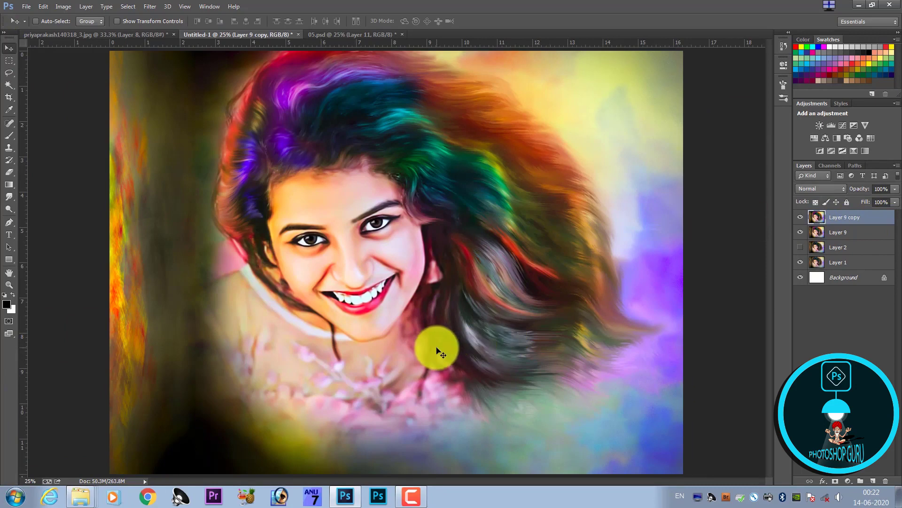
key("ctrl+s")
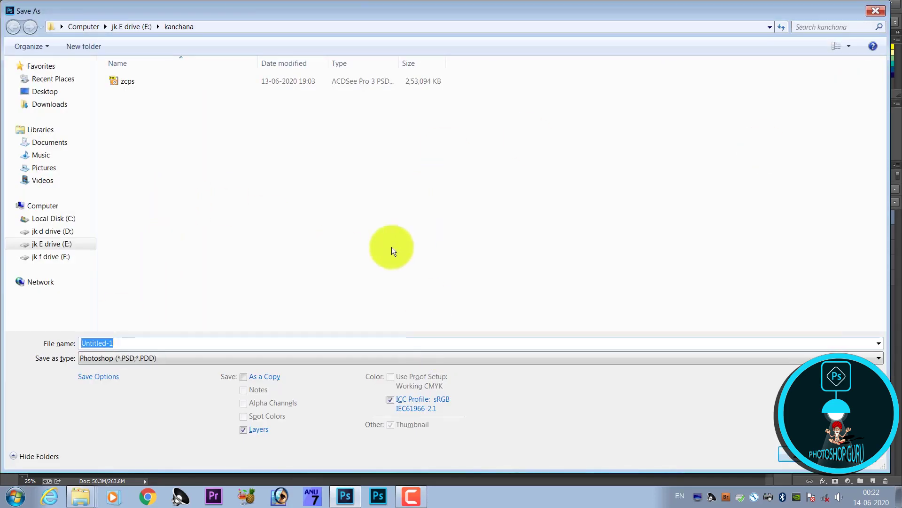
left_click(67, 245)
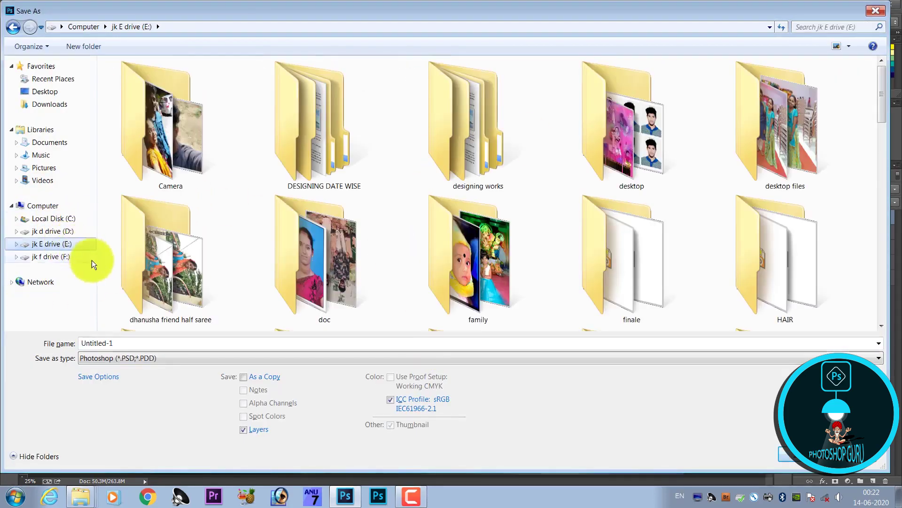
left_click(70, 231)
left_click(186, 117)
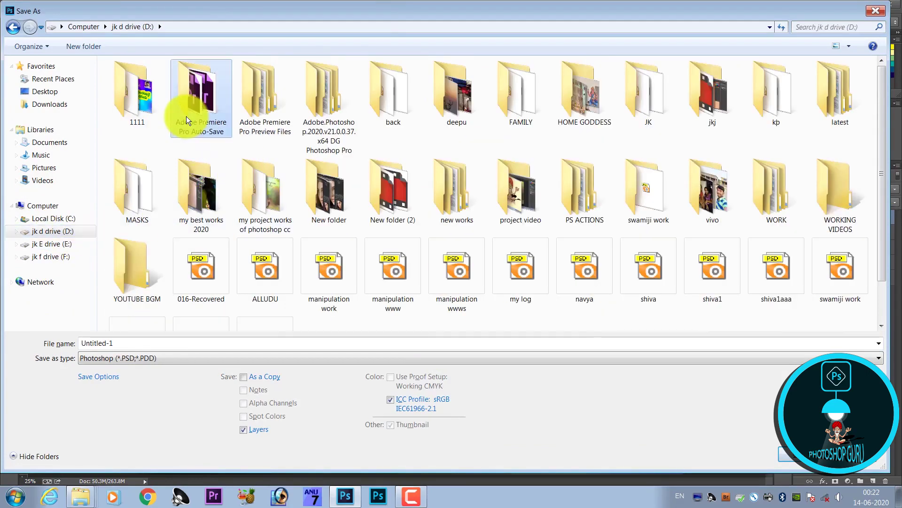
double_click(383, 109)
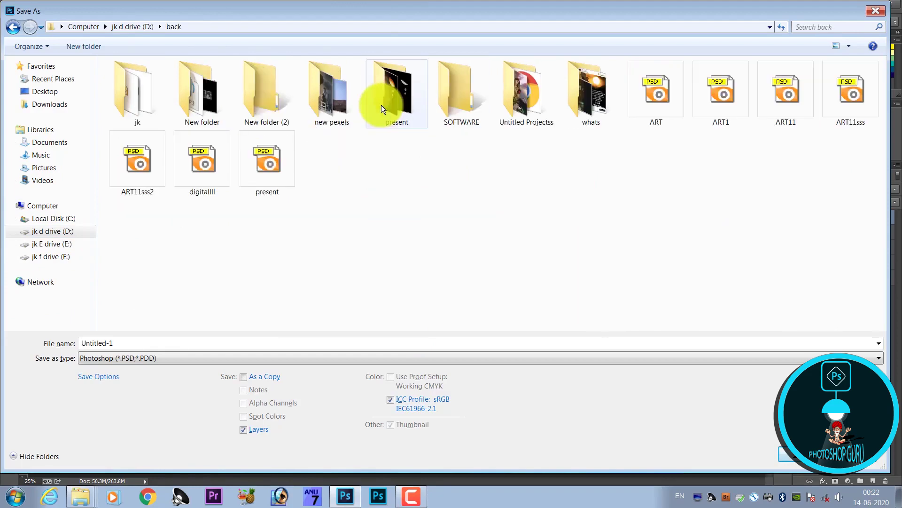
Name the file 'celeb art' and save it as a PSD, accepting the compatibility options
left_click(230, 343)
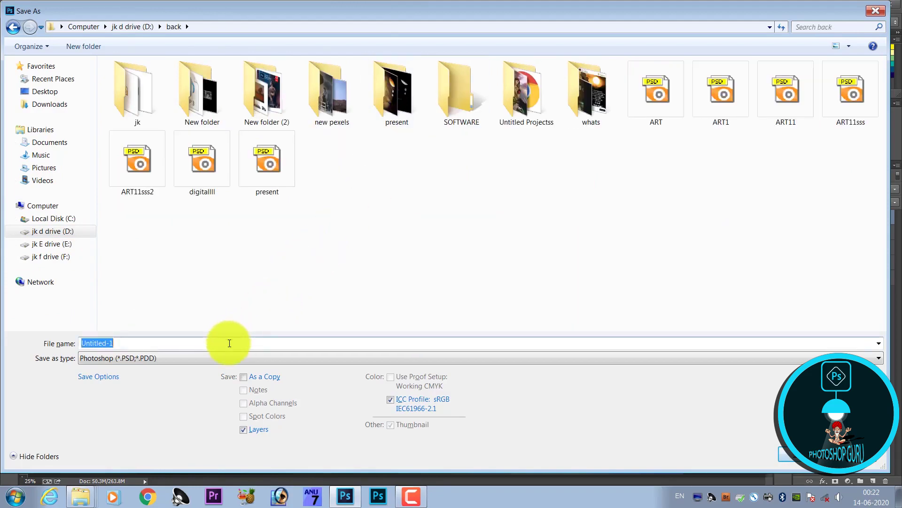
type("aaaaaaaaaaaaaaaa")
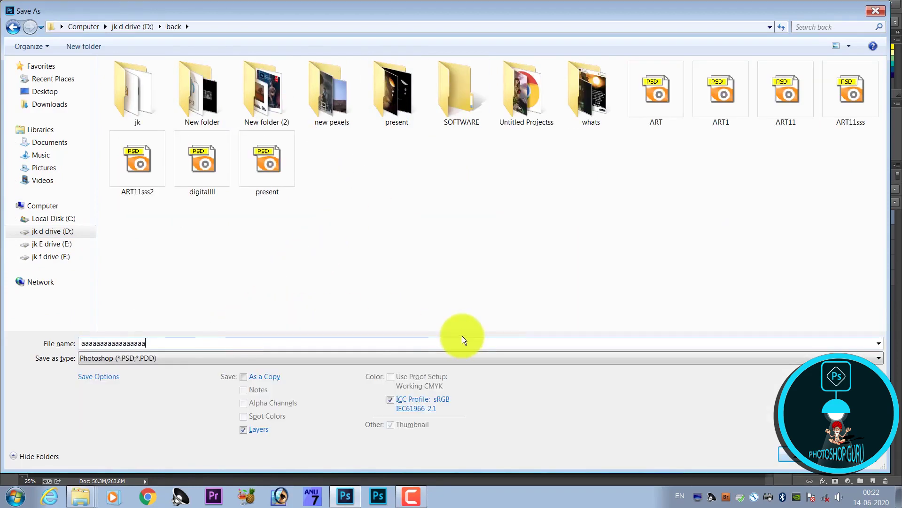
key("BackSpace")
key("BackSpace")
key("BackSpace")
key("BackSpace")
key("BackSpace")
key("BackSpace")
type("d")
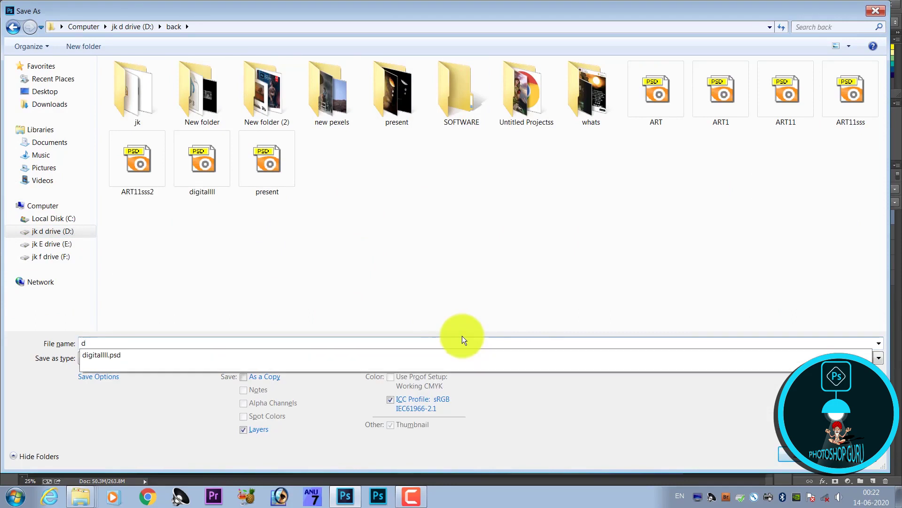
type("igir")
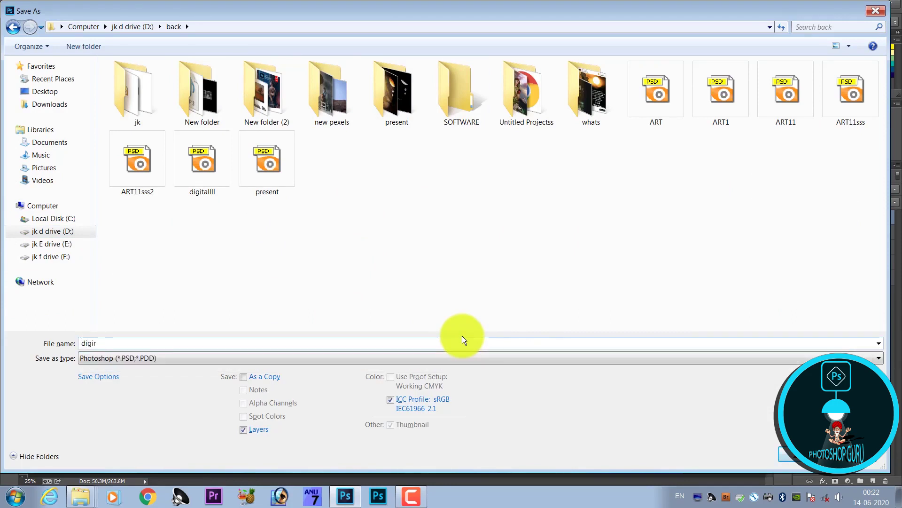
key("BackSpace")
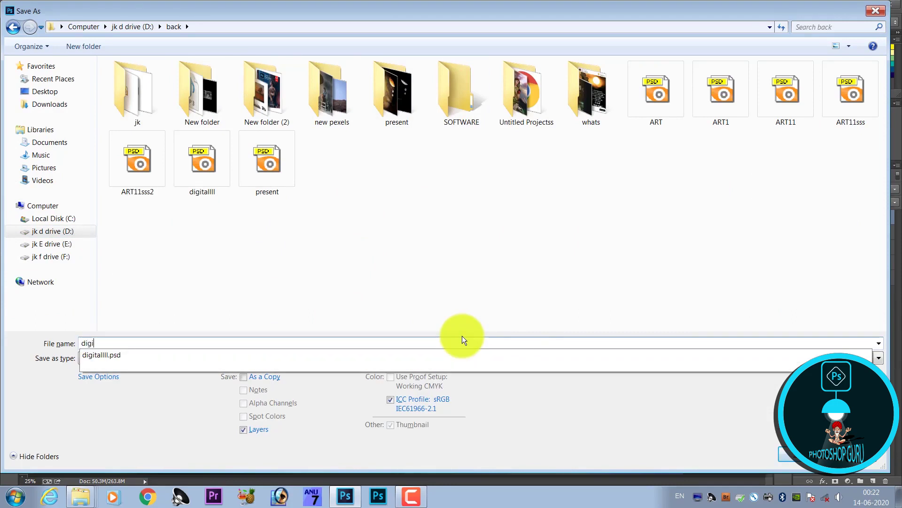
key("BackSpace")
key("BackSpace")
key("BackSpace")
key("BackSpace")
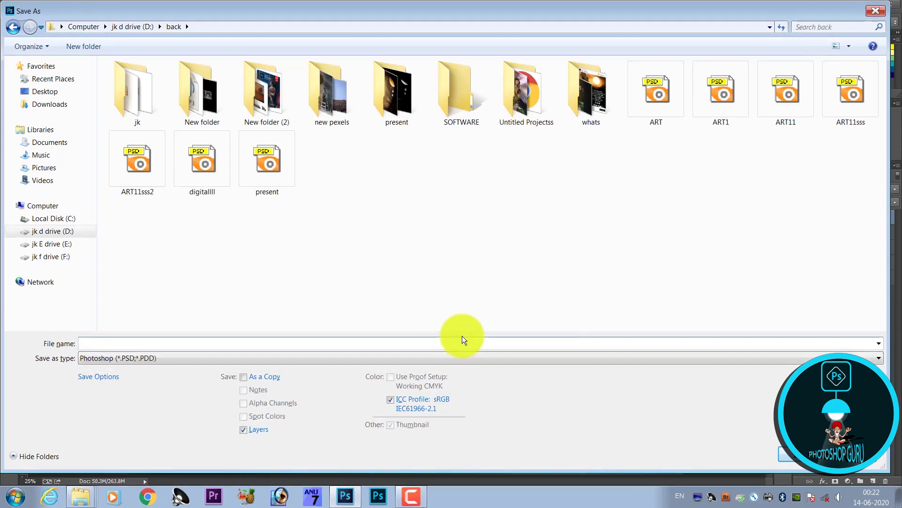
type("c")
type("eleb ar")
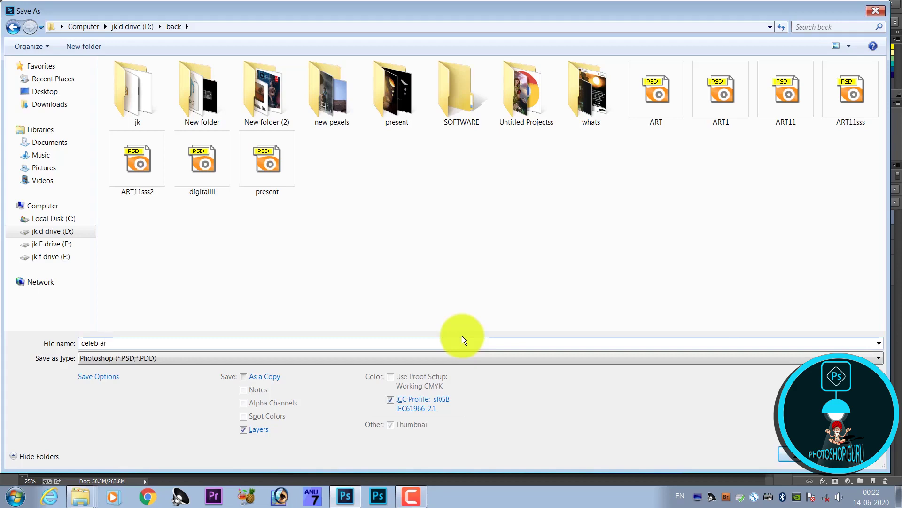
type("t")
key("Return")
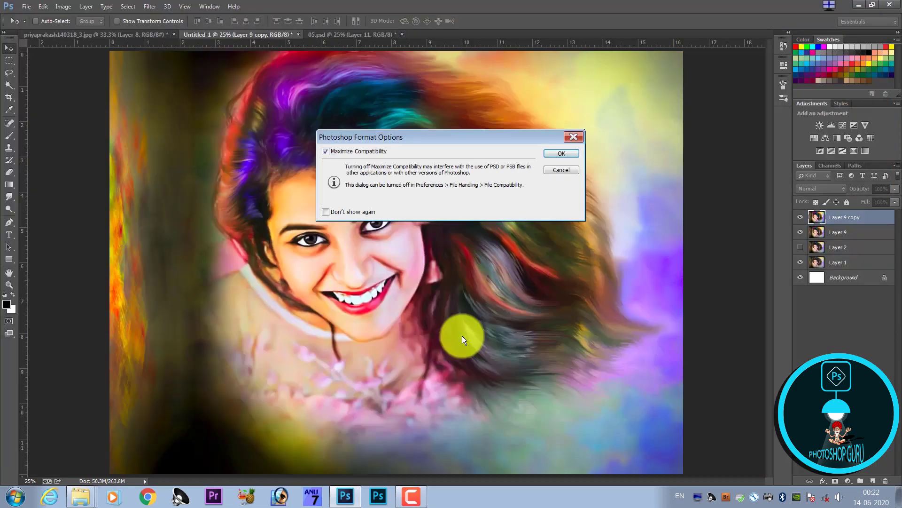
key("Return")
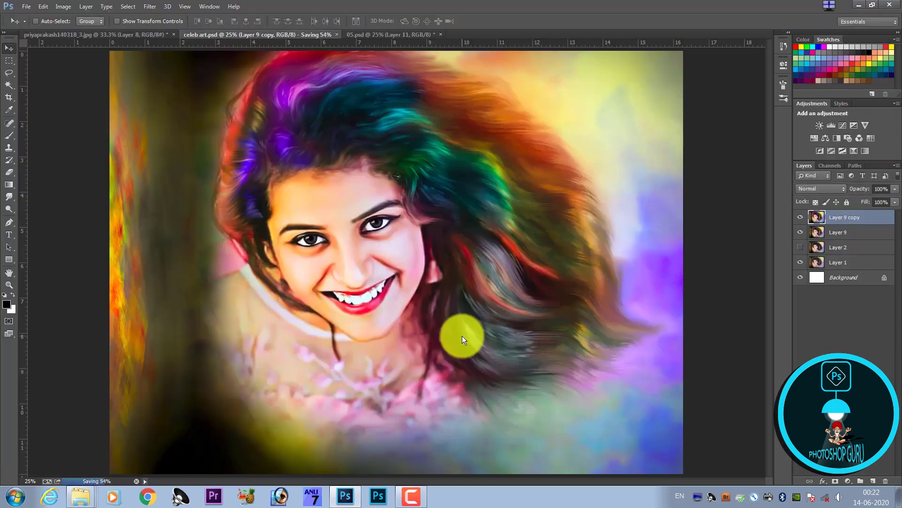